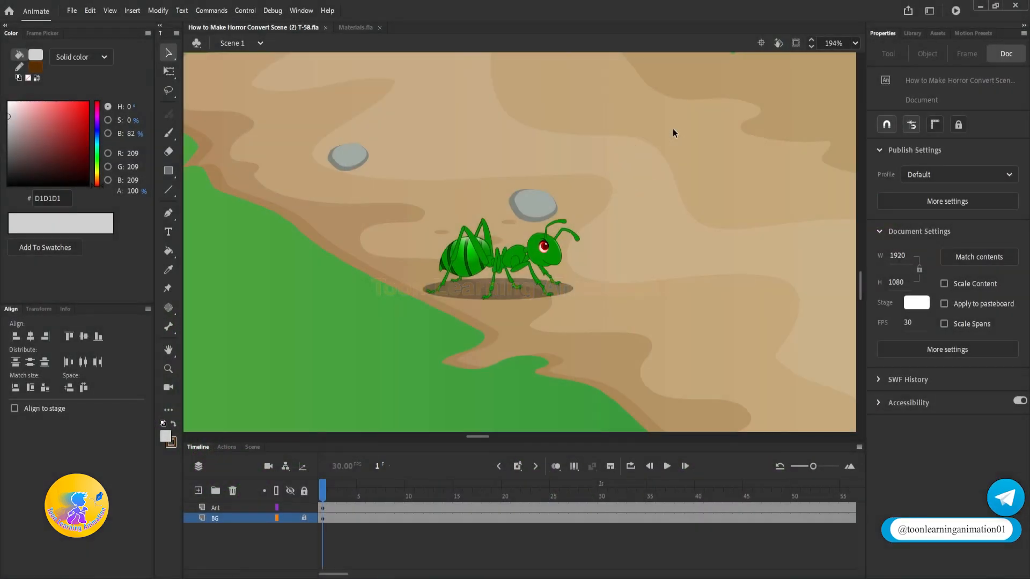
Add a new layer above the Ant layer in the park scene.
{"action": "scroll", "coordinate": [620, 187], "scroll_direction": "down", "scroll_amount": 10}
{"action": "left_click_drag", "start_coordinate": [670, 191], "coordinate": [594, 300]}
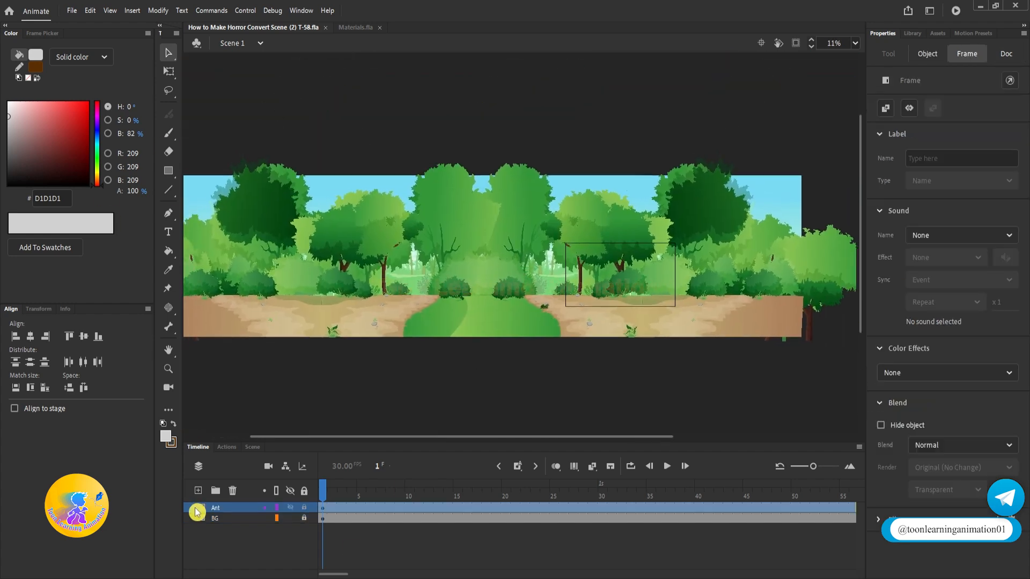
{"action": "left_click", "coordinate": [198, 490]}
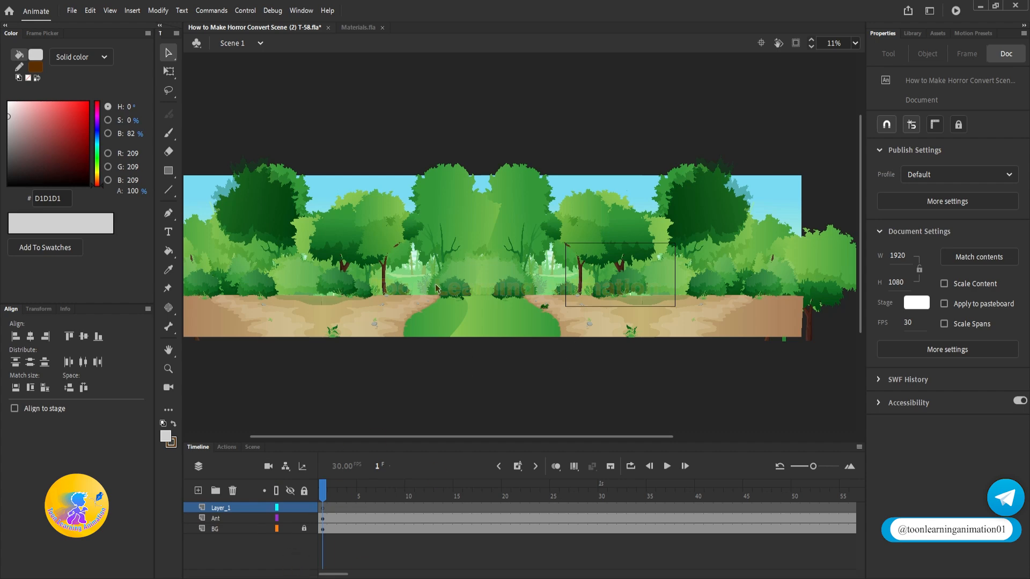
Play through the animated assets in Materials.fla and return to frame 1.
{"action": "left_click", "coordinate": [369, 27]}
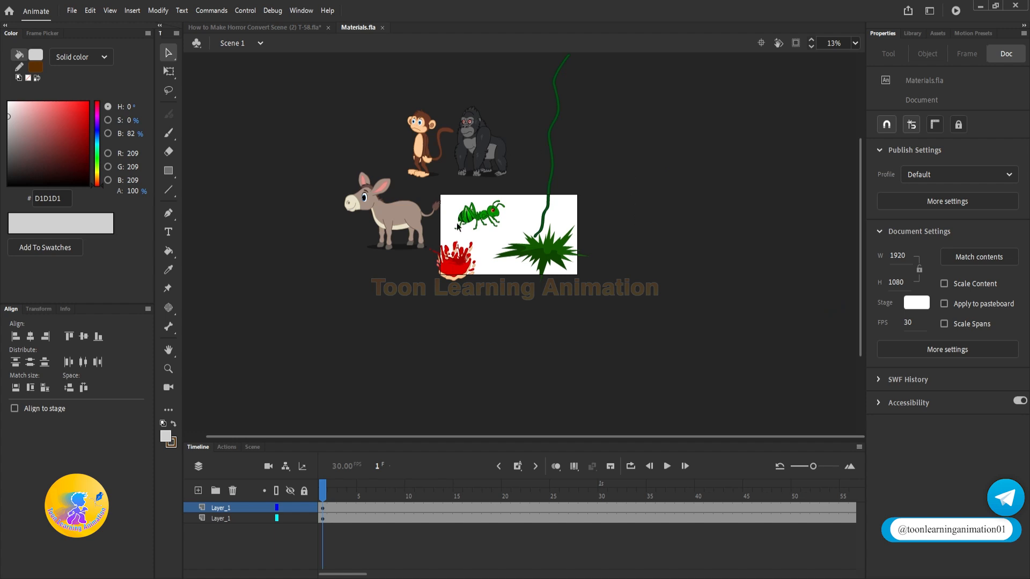
{"action": "scroll", "coordinate": [451, 194], "scroll_direction": "up", "scroll_amount": 3}
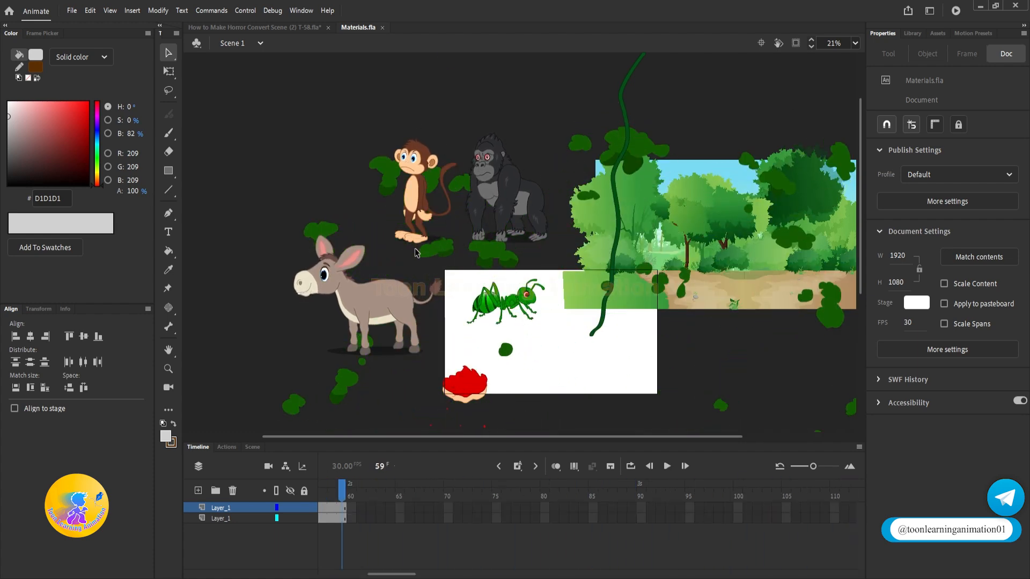
{"action": "key", "text": "Return"}
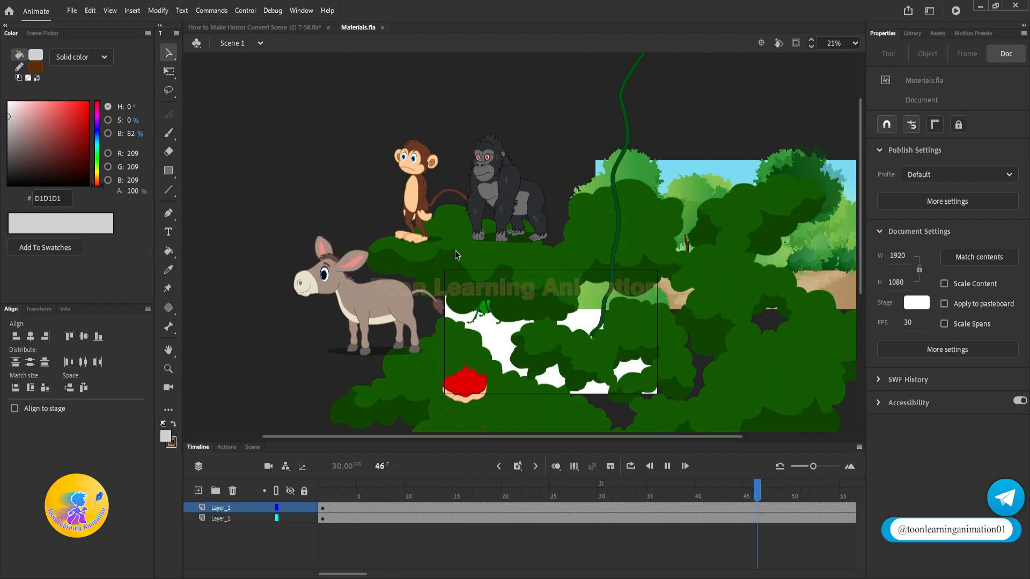
{"action": "key", "text": "Return"}
{"action": "key", "text": "shift+comma"}
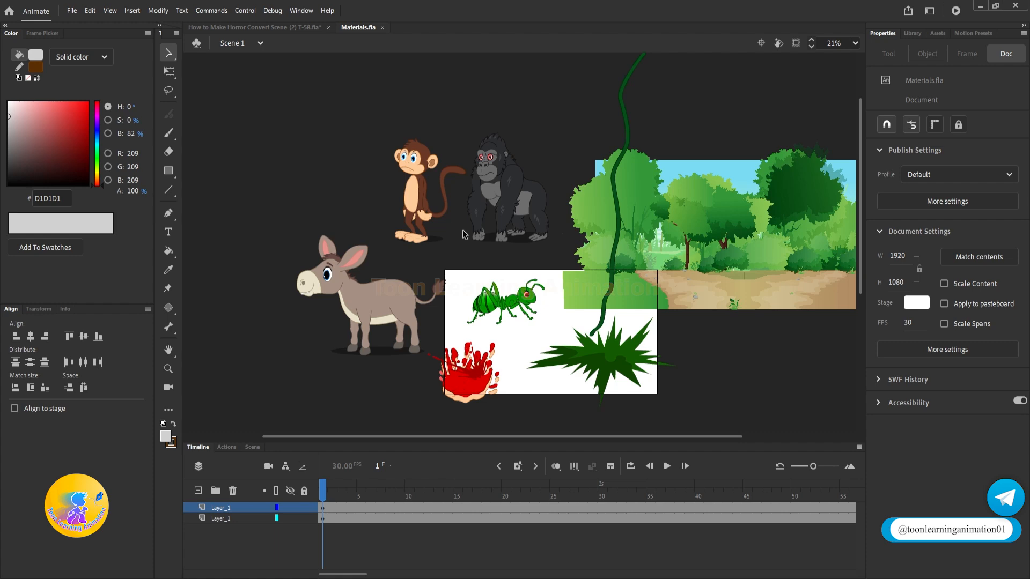
Copy the Monkey from Materials.fla and paste it into the new layer of the park scene document.
{"action": "left_click", "coordinate": [414, 205]}
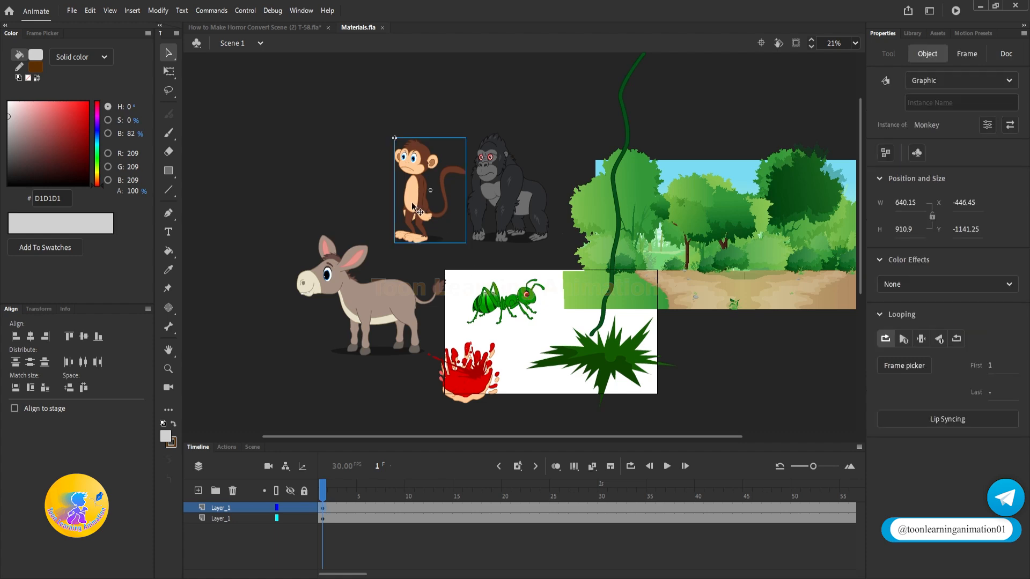
{"action": "left_click", "coordinate": [241, 28]}
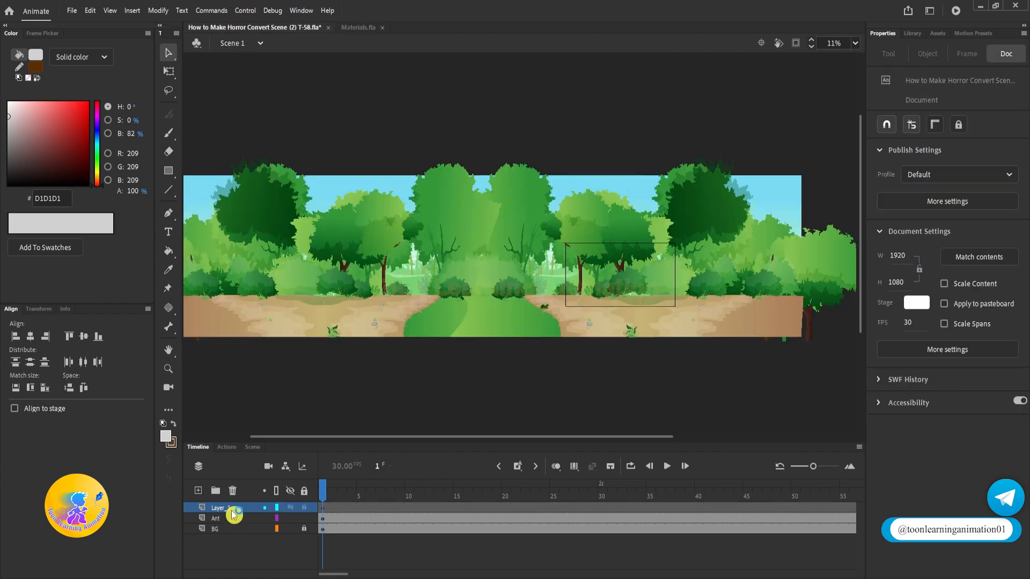
{"action": "key", "text": "ctrl+v"}
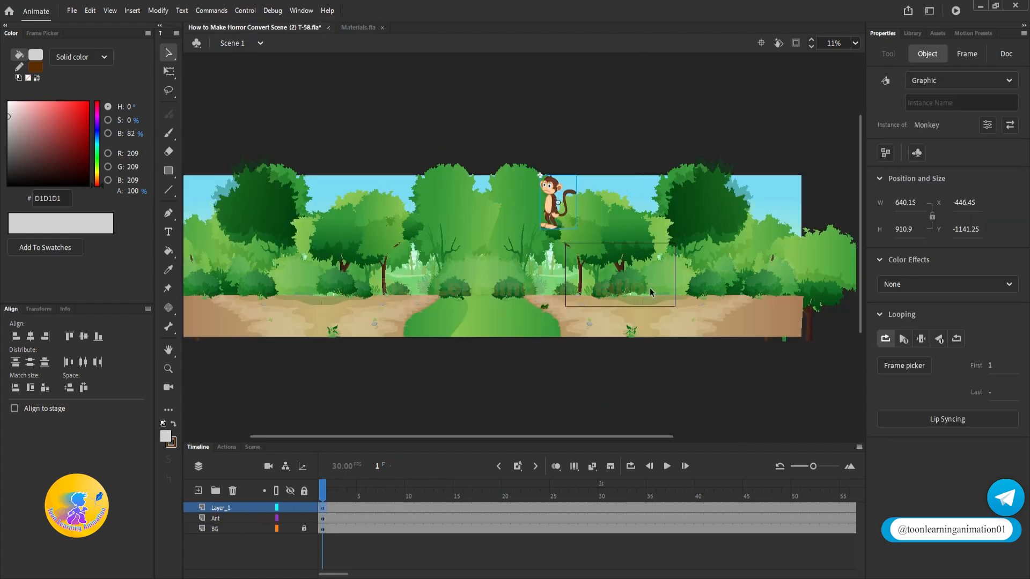
Move the monkey onto the dirt path beside the ant and scale it down to about 446 by 634 px.
{"action": "key", "text": "ctrl+equal"}
{"action": "left_click_drag", "start_coordinate": [612, 277], "coordinate": [560, 390]}
{"action": "scroll", "coordinate": [561, 391], "scroll_direction": "up", "scroll_amount": 3}
{"action": "key", "text": "q"}
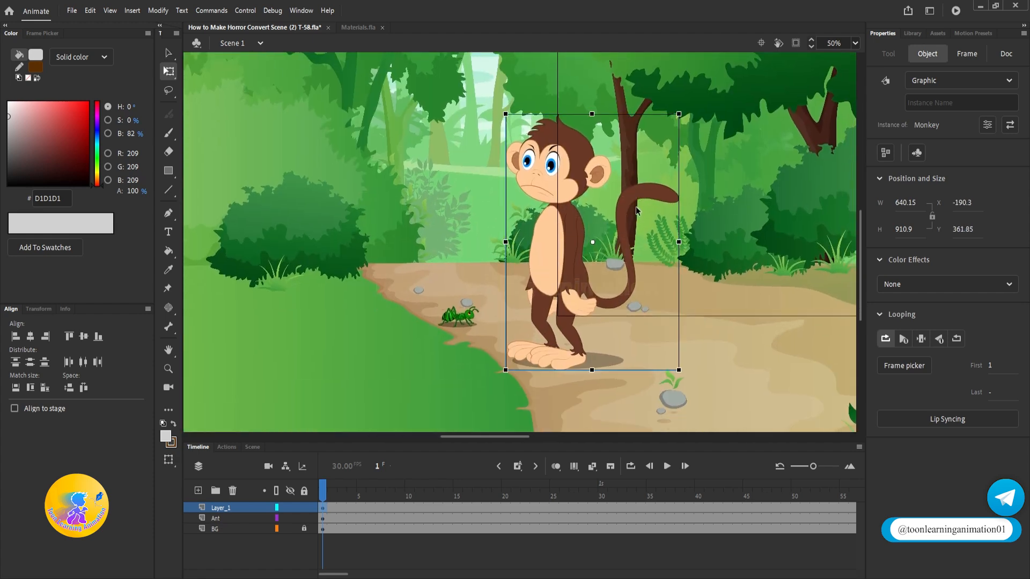
{"action": "scroll", "coordinate": [678, 127], "scroll_direction": "up", "scroll_amount": 1}
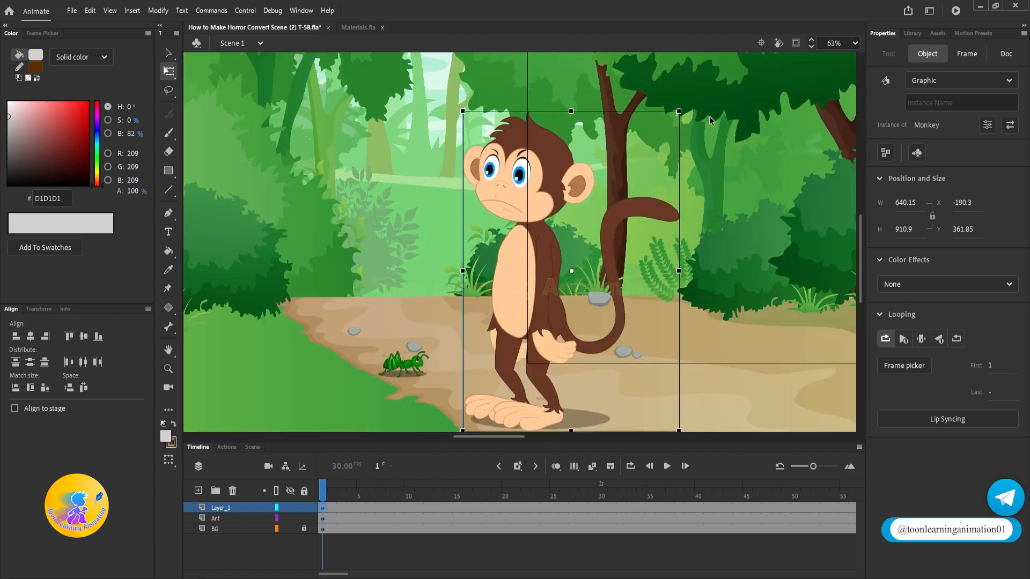
{"action": "left_click_drag", "start_coordinate": [679, 111], "coordinate": [640, 159]}
{"action": "left_click_drag", "start_coordinate": [504, 303], "coordinate": [469, 303]}
Rename the monkey's new layer as Monkey.
{"action": "double_click", "coordinate": [221, 508]}
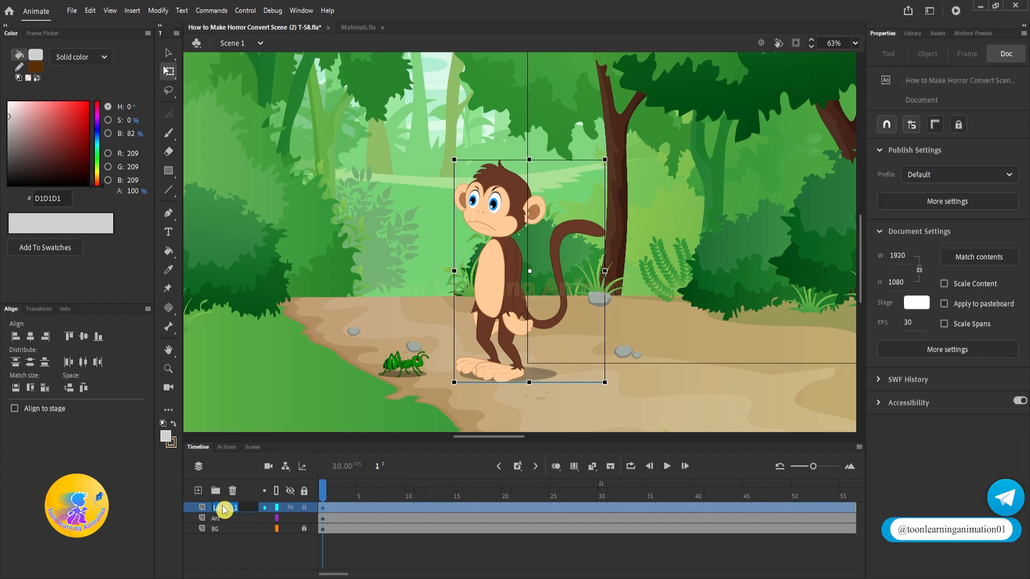
{"action": "type", "text": "Monke"}
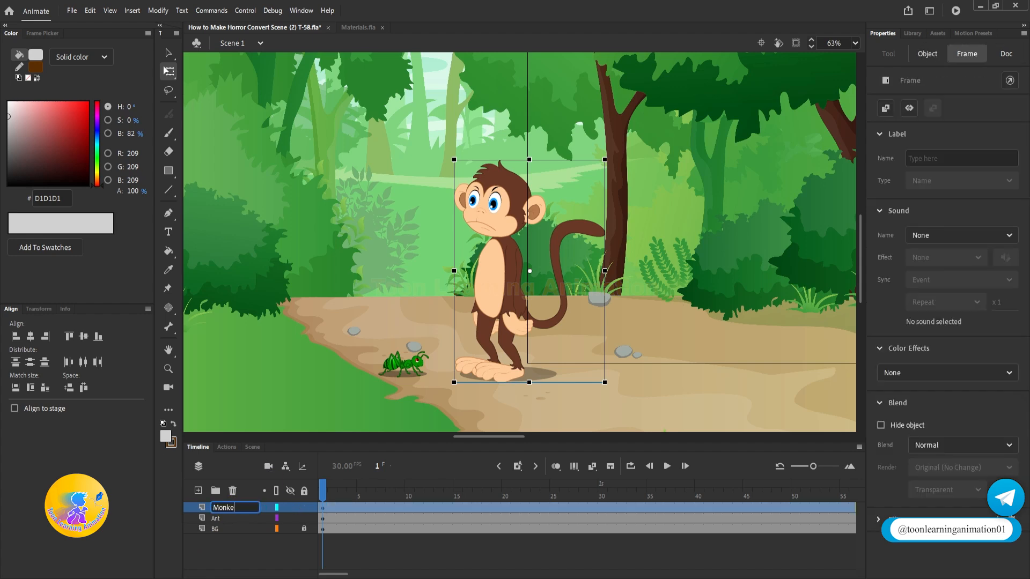
{"action": "type", "text": "y"}
{"action": "key", "text": "Return"}
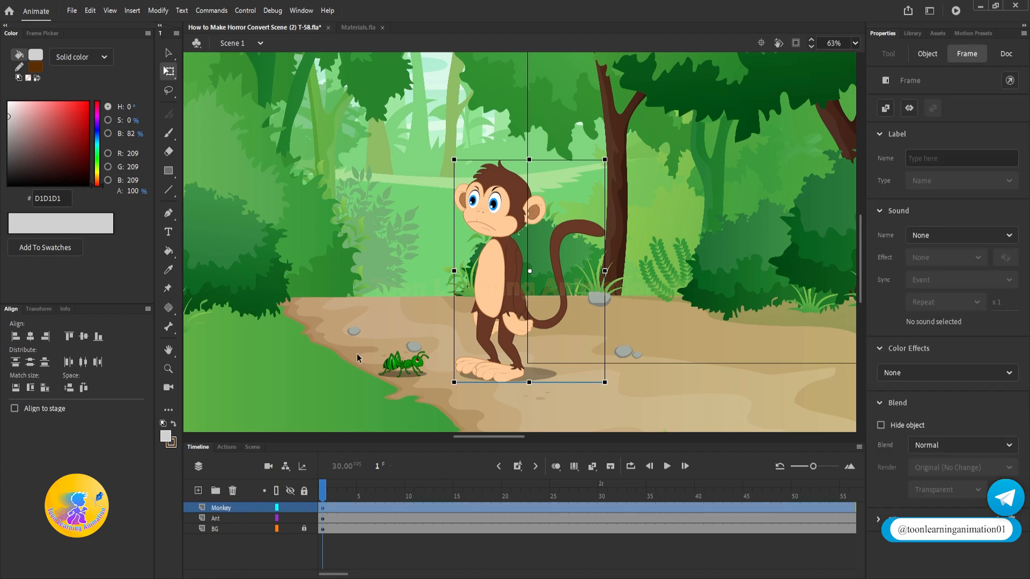
Inside the Monkey symbol, extend the first-frame pose across the body-part layers and remove the Shadow layer.
{"action": "key", "text": "v"}
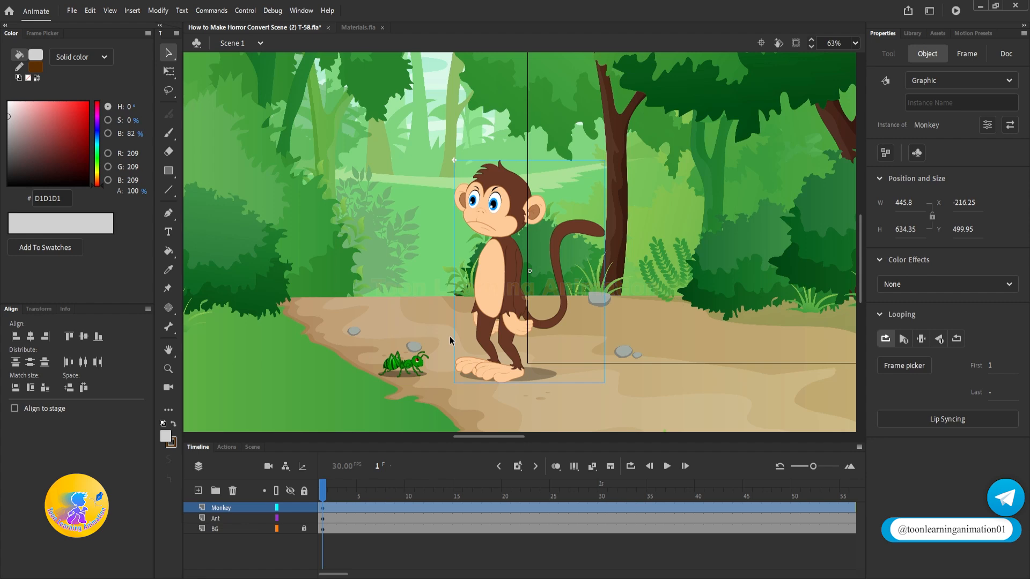
{"action": "double_click", "coordinate": [493, 289]}
{"action": "left_click_drag", "start_coordinate": [410, 435], "coordinate": [442, 330]}
{"action": "left_click_drag", "start_coordinate": [363, 398], "coordinate": [806, 534]}
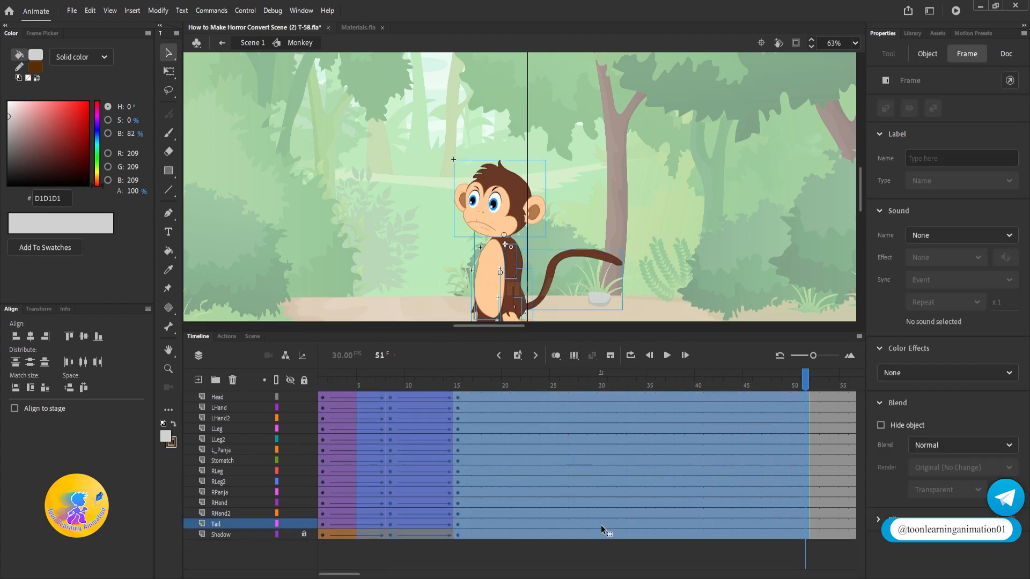
{"action": "key", "text": "F5"}
{"action": "right_click", "coordinate": [479, 440]}
{"action": "left_click", "coordinate": [534, 108]}
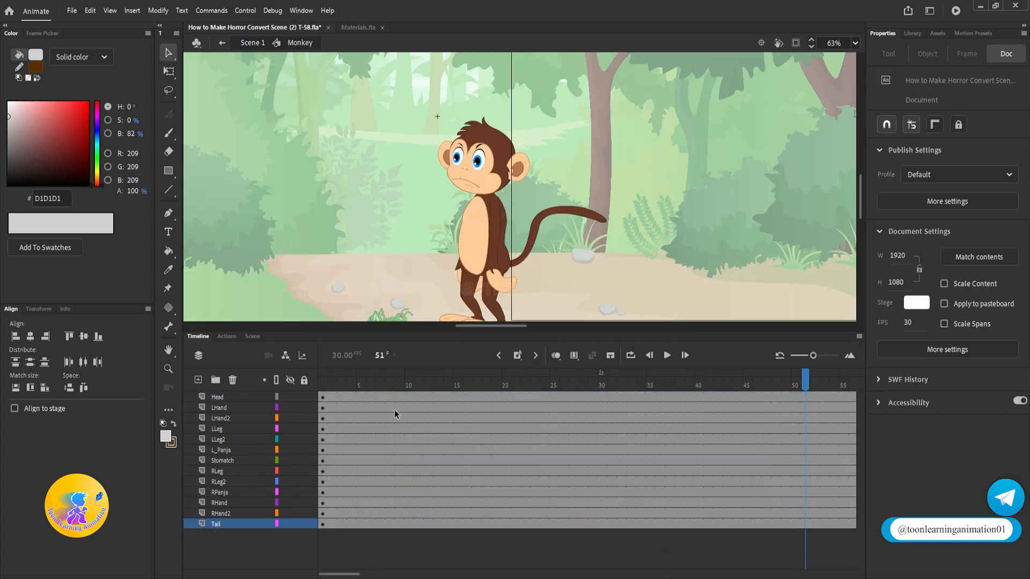
Remove all frames from frame 10 onward on every layer of the Monkey symbol and return to frame 1.
{"action": "left_click_drag", "start_coordinate": [409, 397], "coordinate": [858, 521]}
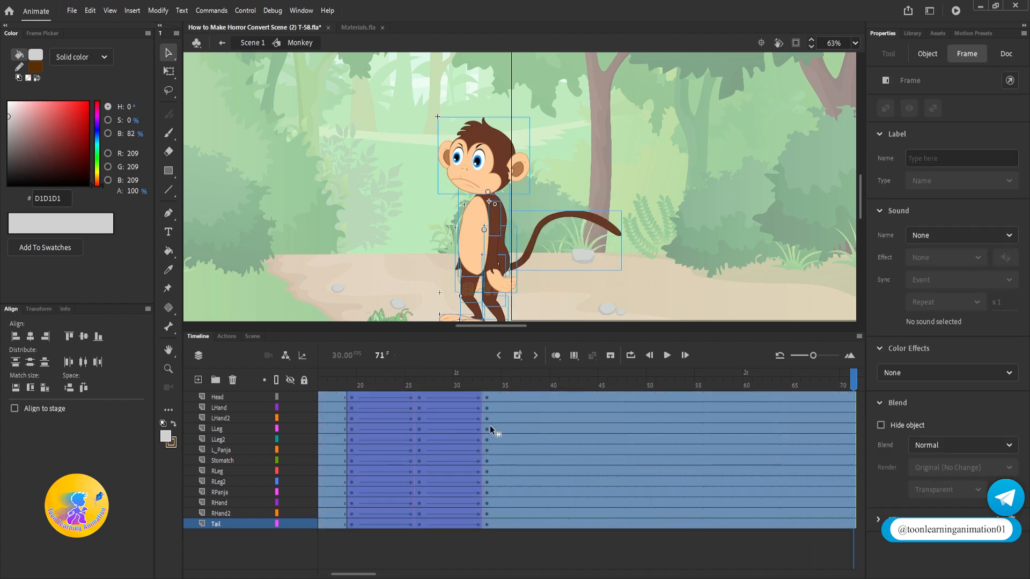
{"action": "key", "text": "shift+F5"}
{"action": "left_click_drag", "start_coordinate": [379, 380], "coordinate": [72, 352]}
Rotate the left arm about its shoulder to point straight up, and place the LHand and LHand2 layers above Head.
{"action": "left_click", "coordinate": [169, 72]}
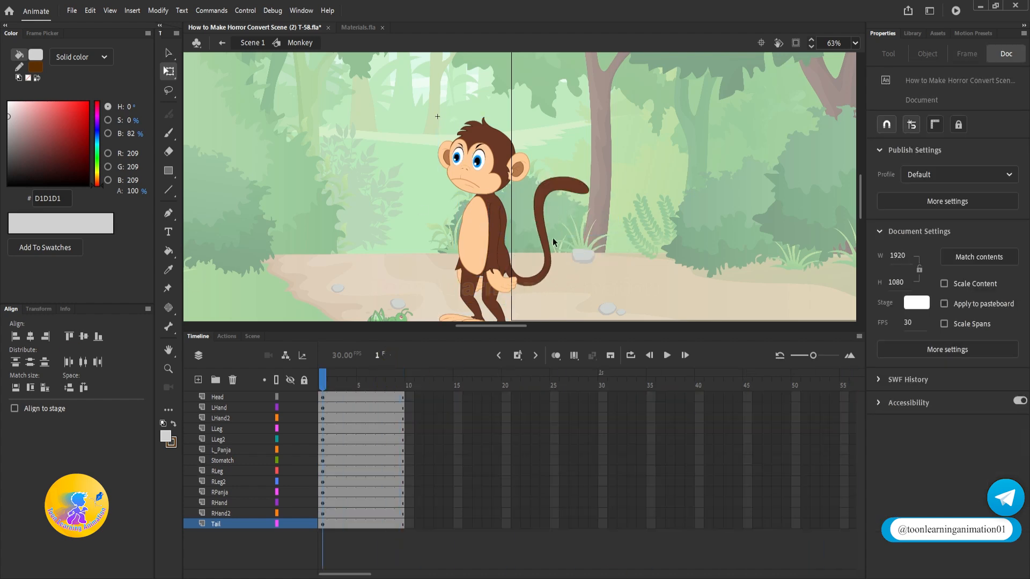
{"action": "left_click", "coordinate": [497, 229]}
{"action": "left_click", "coordinate": [494, 273], "text": "shift"}
{"action": "left_click_drag", "start_coordinate": [498, 244], "coordinate": [495, 203]}
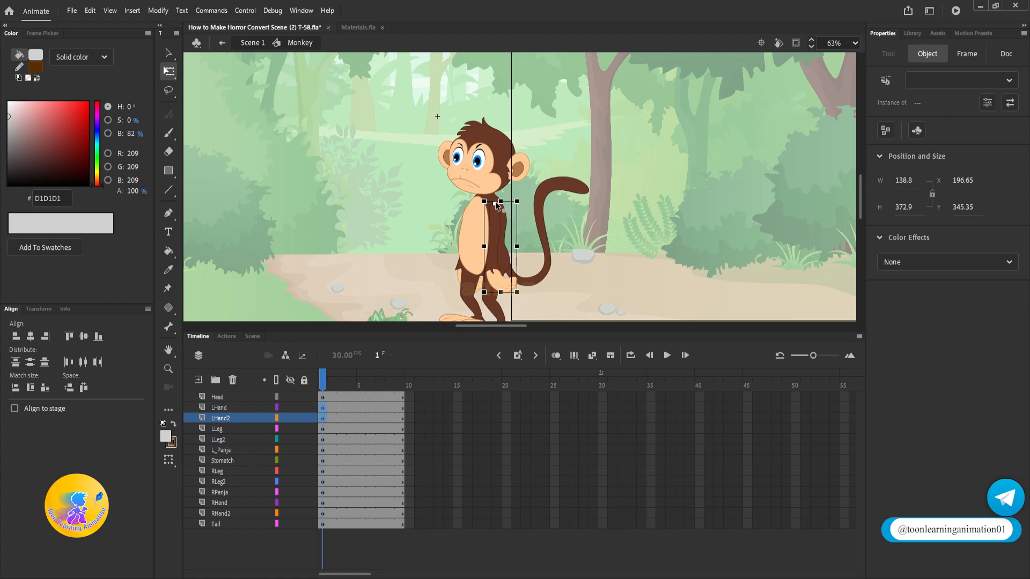
{"action": "left_click_drag", "start_coordinate": [521, 295], "coordinate": [467, 112]}
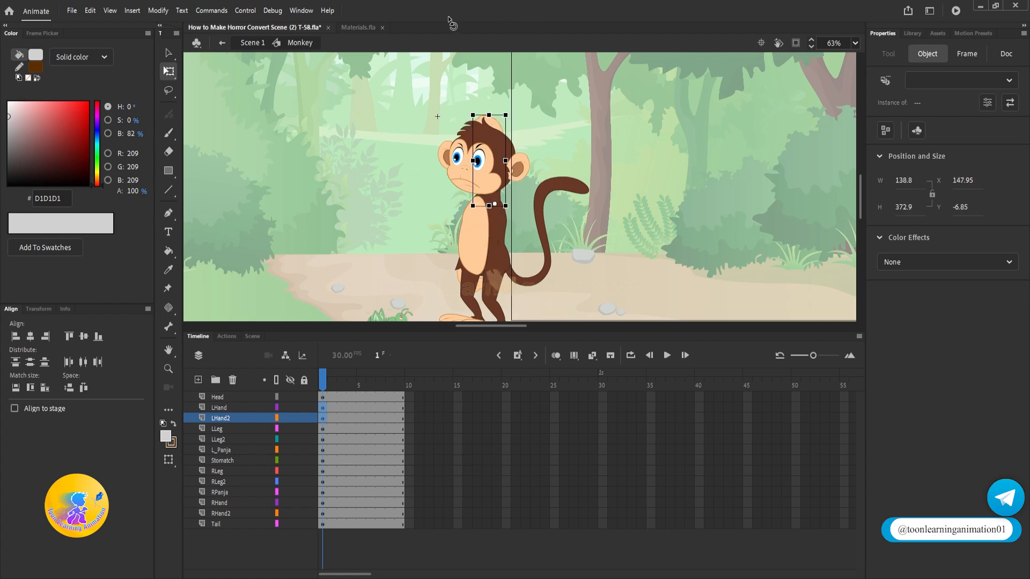
{"action": "left_click_drag", "start_coordinate": [210, 412], "coordinate": [226, 394]}
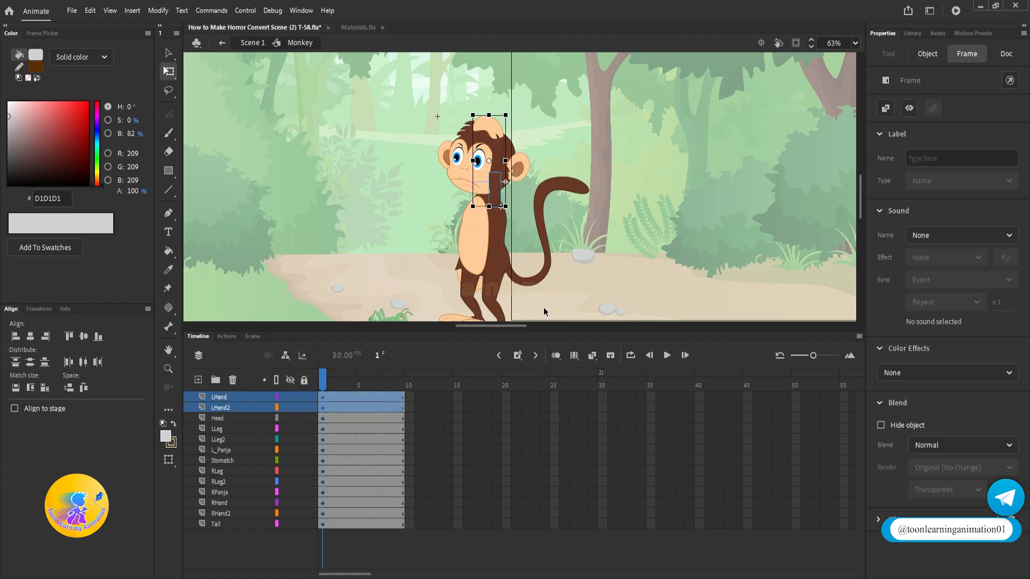
Rotate both parts of the right arm about the shoulder to raise the arm overhead.
{"action": "left_click", "coordinate": [566, 206]}
{"action": "left_click_drag", "start_coordinate": [427, 228], "coordinate": [489, 255]}
{"action": "left_click", "coordinate": [481, 239], "text": "shift"}
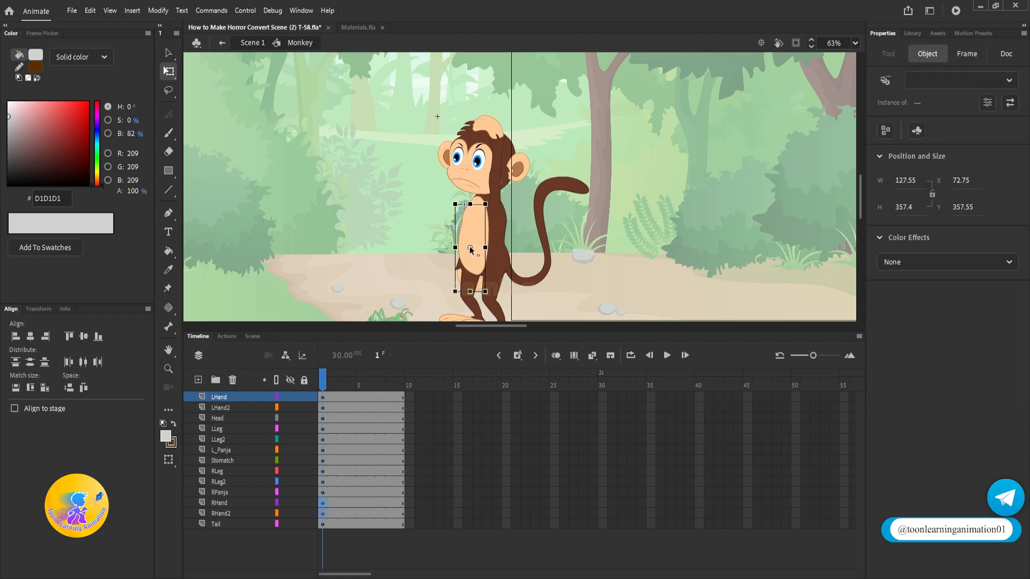
{"action": "left_click_drag", "start_coordinate": [454, 299], "coordinate": [488, 111]}
Select all the monkey's body parts and rotate them counterclockwise so the body leans toward the ant.
{"action": "left_click_drag", "start_coordinate": [636, 209], "coordinate": [623, 183]}
{"action": "key", "text": "ctrl+shift+a"}
{"action": "left_click_drag", "start_coordinate": [559, 237], "coordinate": [553, 228]}
{"action": "left_click_drag", "start_coordinate": [566, 299], "coordinate": [416, 194]}
{"action": "left_click_drag", "start_coordinate": [376, 81], "coordinate": [605, 343]}
{"action": "left_click_drag", "start_coordinate": [580, 302], "coordinate": [641, 282]}
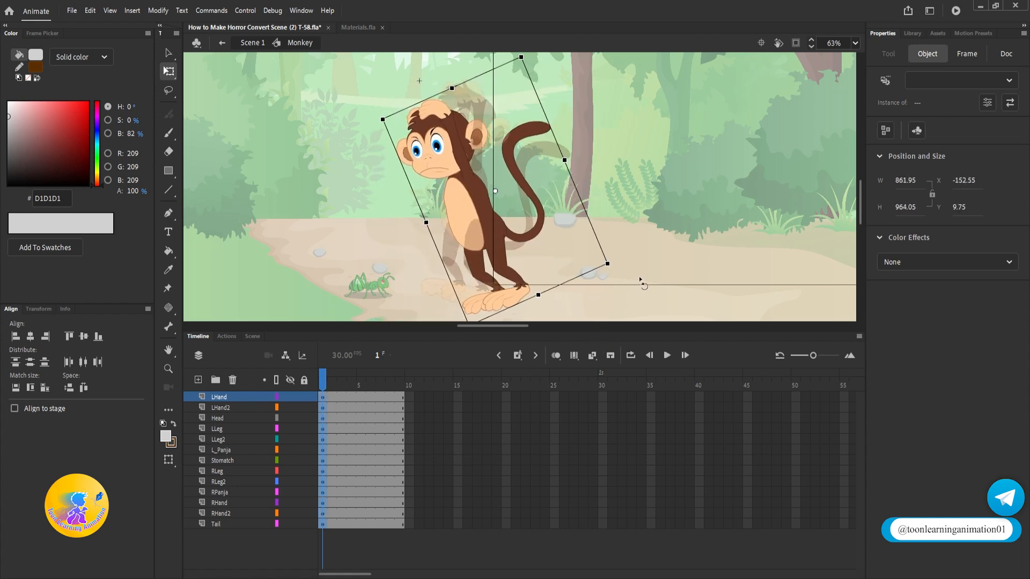
{"action": "left_click", "coordinate": [653, 244]}
Rotate the tail clockwise to stand upright and reattach it to the body, and rotate the head clockwise until nearly level.
{"action": "left_click", "coordinate": [515, 138]}
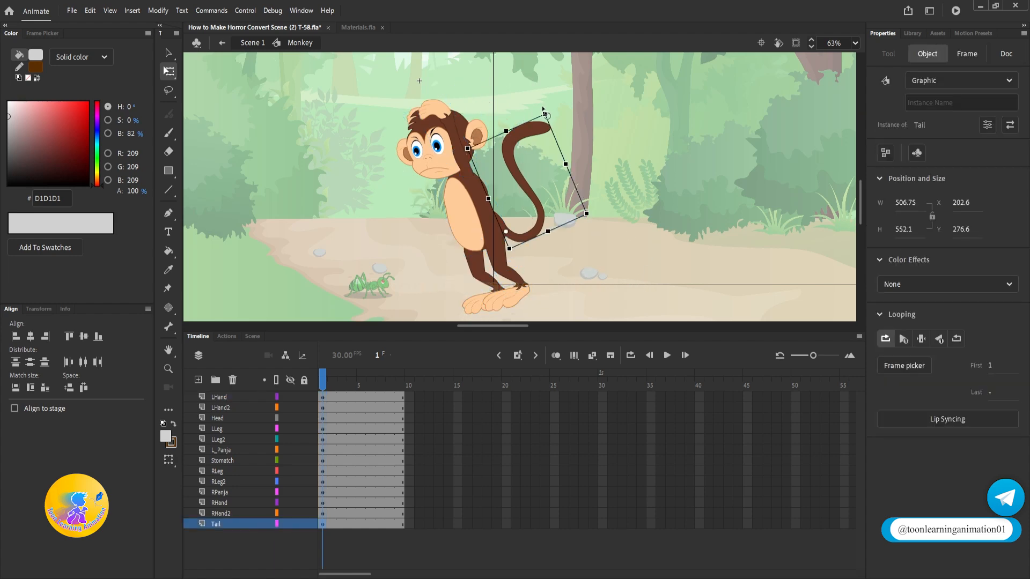
{"action": "left_click_drag", "start_coordinate": [545, 113], "coordinate": [586, 138]}
{"action": "left_click_drag", "start_coordinate": [547, 240], "coordinate": [541, 238]}
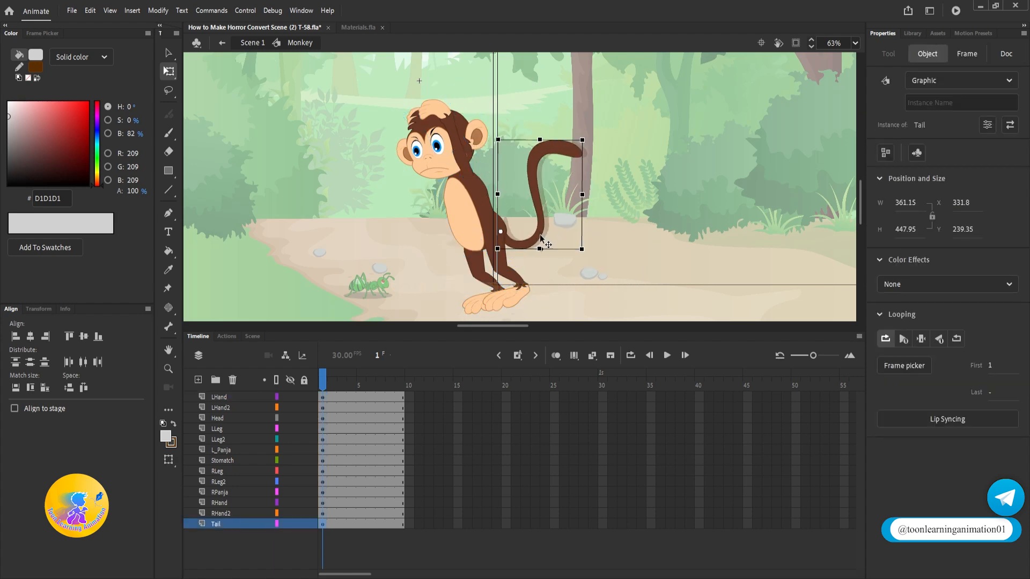
{"action": "left_click", "coordinate": [388, 149]}
{"action": "left_click", "coordinate": [435, 155]}
{"action": "left_click_drag", "start_coordinate": [382, 127], "coordinate": [391, 87]}
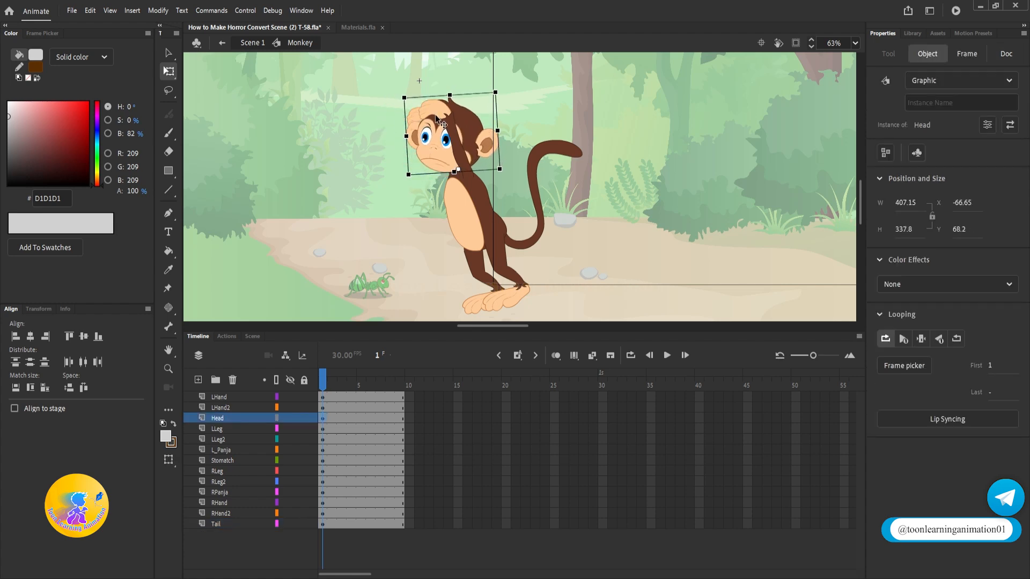
Rotate the raised left arm clockwise clear of the face, and swing the raised right arm clockwise behind the head.
{"action": "left_click", "coordinate": [464, 149]}
{"action": "left_click", "coordinate": [472, 150], "text": "shift"}
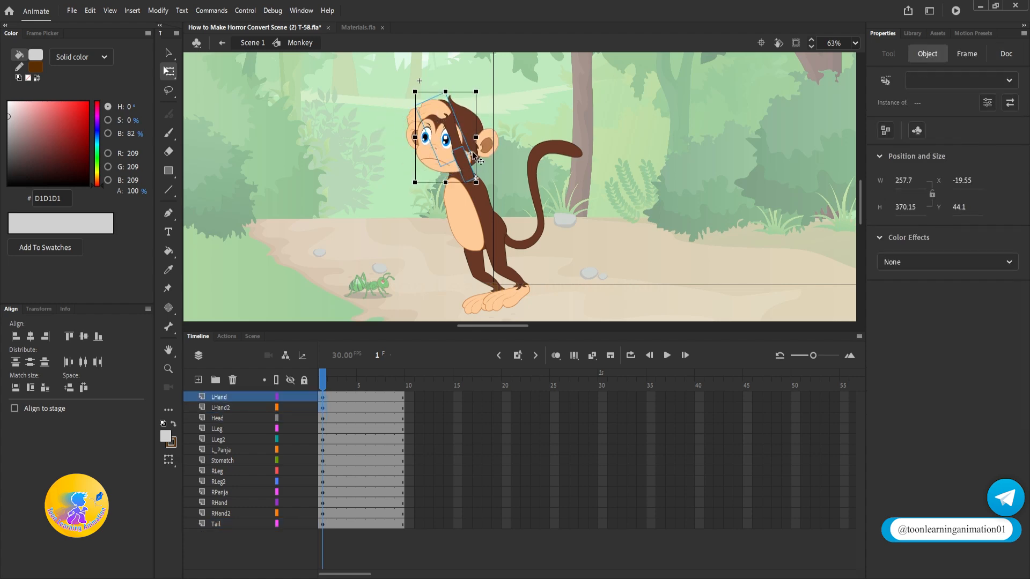
{"action": "left_click_drag", "start_coordinate": [413, 90], "coordinate": [468, 49]}
{"action": "left_click_drag", "start_coordinate": [381, 98], "coordinate": [450, 162]}
{"action": "left_click", "coordinate": [439, 154], "text": "shift"}
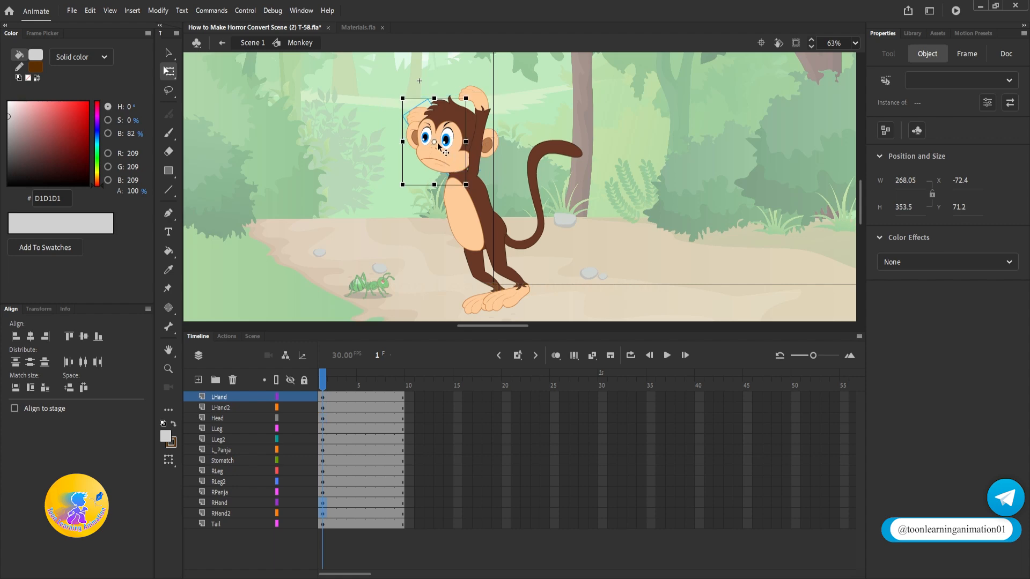
{"action": "left_click_drag", "start_coordinate": [404, 92], "coordinate": [441, 68]}
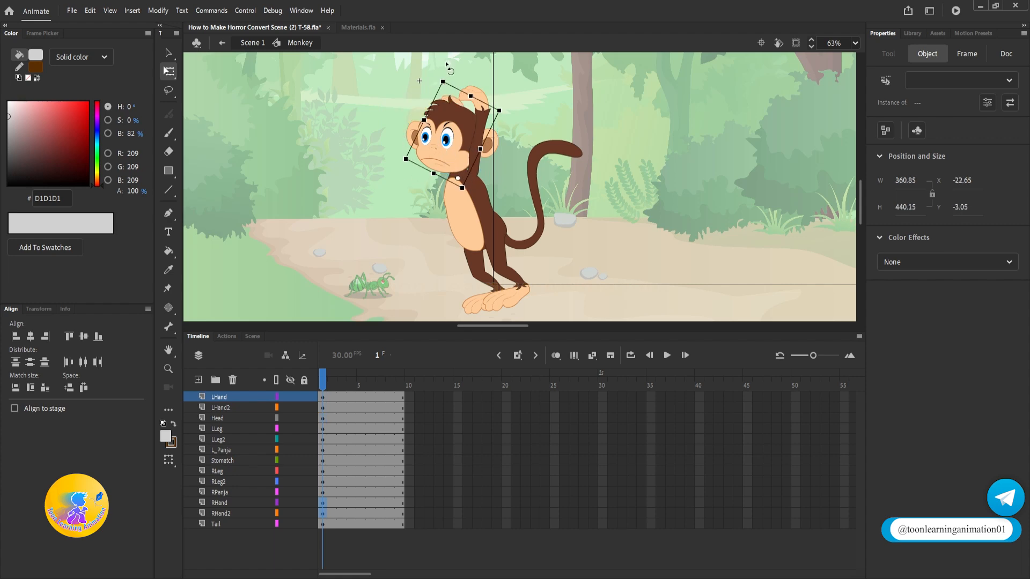
{"action": "left_click", "coordinate": [429, 129]}
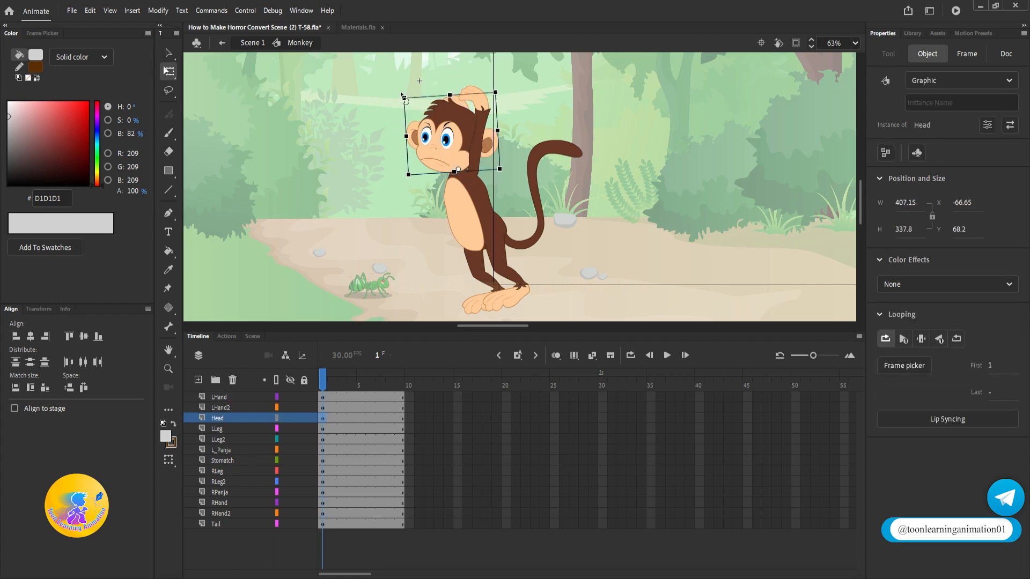
Select the left leg with its foot and rotate it backward about the hip.
{"action": "left_click_drag", "start_coordinate": [570, 281], "coordinate": [562, 258]}
{"action": "left_click_drag", "start_coordinate": [546, 290], "coordinate": [485, 210]}
{"action": "left_click", "coordinate": [564, 241]}
{"action": "left_click", "coordinate": [499, 245]}
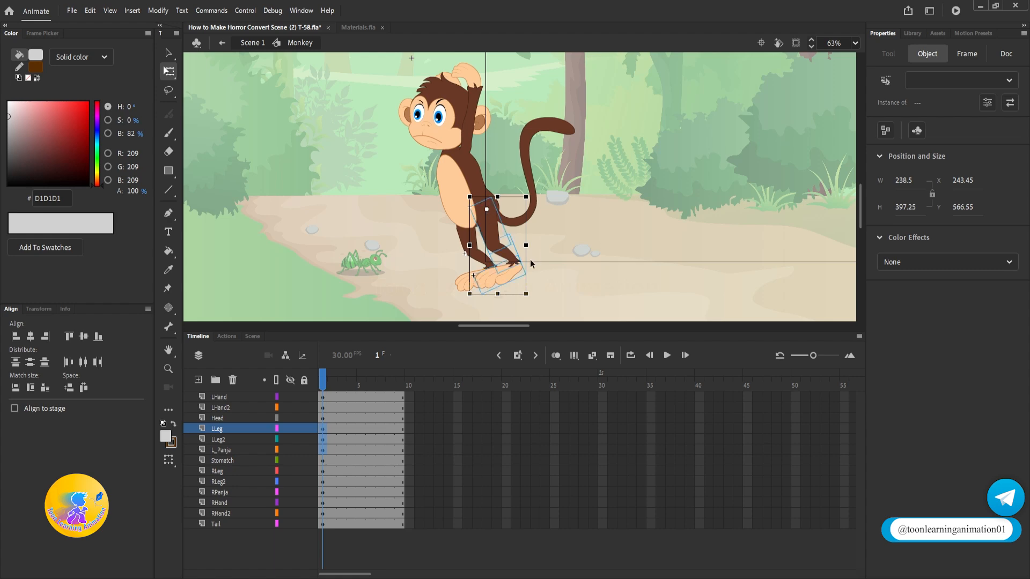
{"action": "left_click_drag", "start_coordinate": [530, 292], "coordinate": [612, 266]}
Select the right leg with its foot and rotate it backward about the hip to trail behind the body.
{"action": "left_click", "coordinate": [453, 291]}
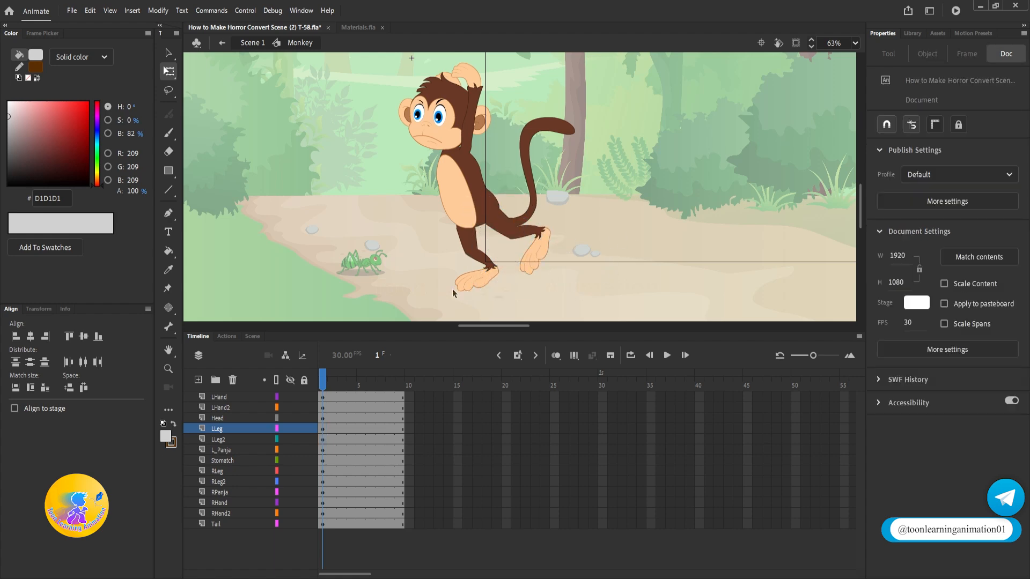
{"action": "left_click_drag", "start_coordinate": [480, 283], "coordinate": [464, 221]}
{"action": "left_click_drag", "start_coordinate": [513, 302], "coordinate": [543, 289]}
Rotate the left and right feet at the ankles so that both hang downward.
{"action": "left_click", "coordinate": [558, 249]}
{"action": "left_click", "coordinate": [538, 258]}
{"action": "left_click", "coordinate": [504, 269]}
{"action": "left_click_drag", "start_coordinate": [484, 273], "coordinate": [494, 283]}
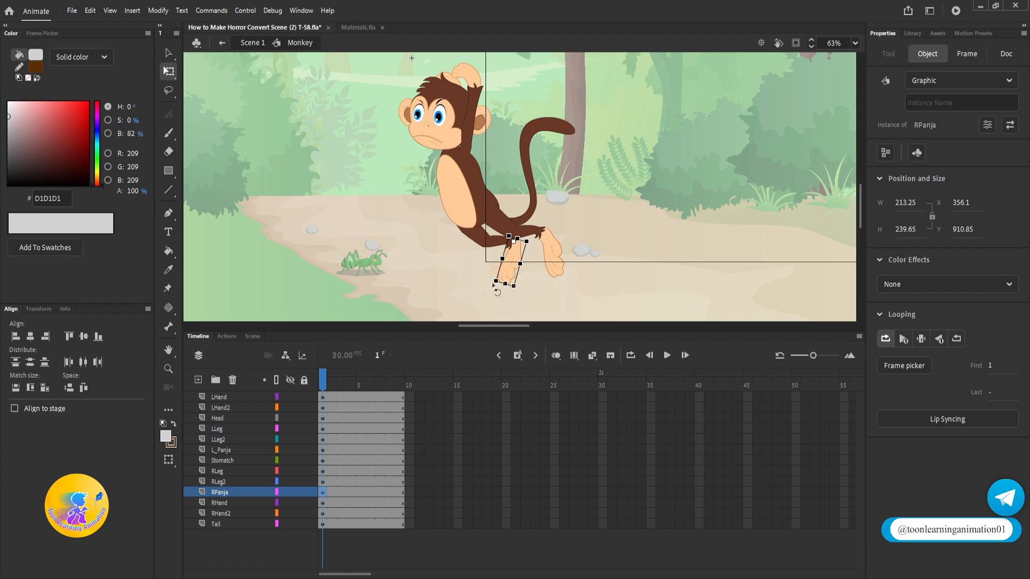
Tilt the head counterclockwise so the monkey faces down toward the ant.
{"action": "left_click", "coordinate": [410, 207]}
{"action": "left_click", "coordinate": [428, 101]}
{"action": "left_click_drag", "start_coordinate": [390, 68], "coordinate": [387, 86]}
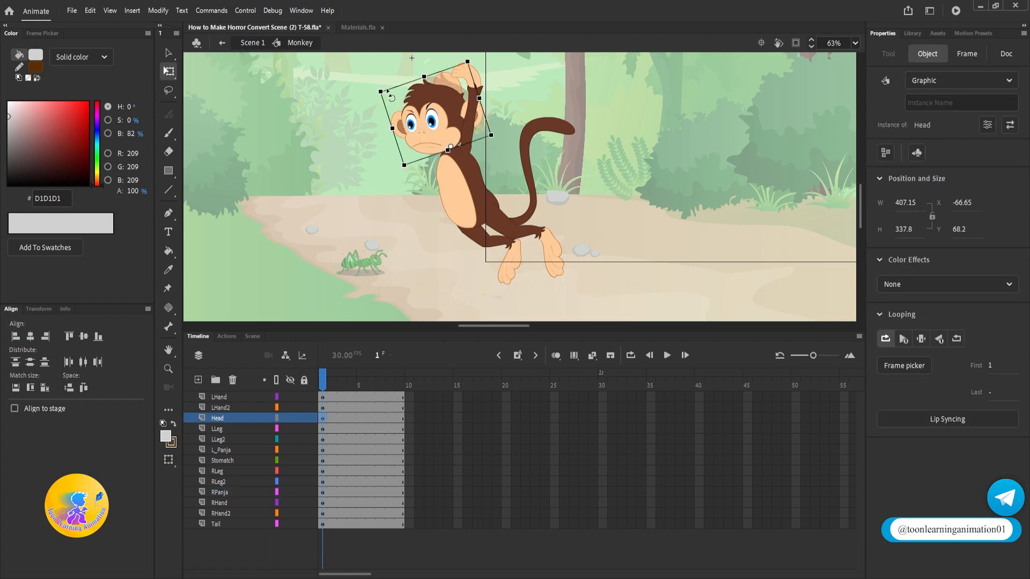
Insert keyframes at frames 3 and 5 on every layer of the Monkey symbol.
{"action": "left_click", "coordinate": [606, 162]}
{"action": "key", "text": "v"}
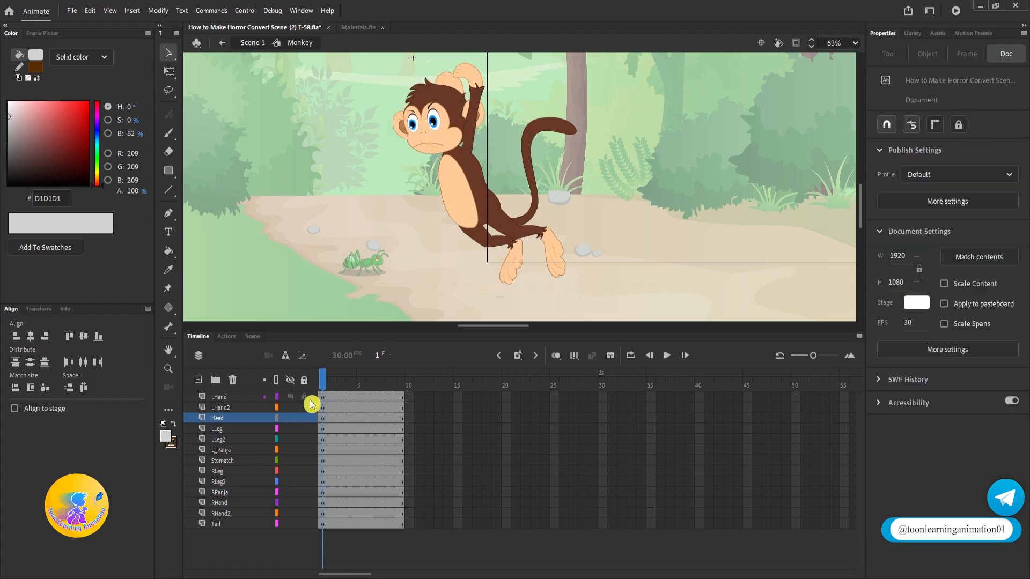
{"action": "left_click", "coordinate": [333, 388]}
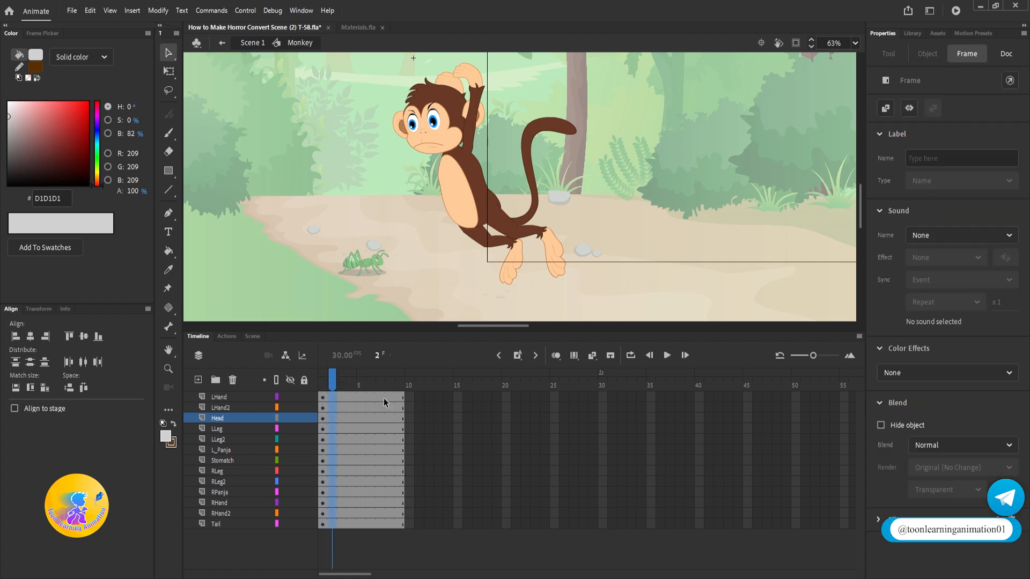
{"action": "left_click", "coordinate": [342, 390]}
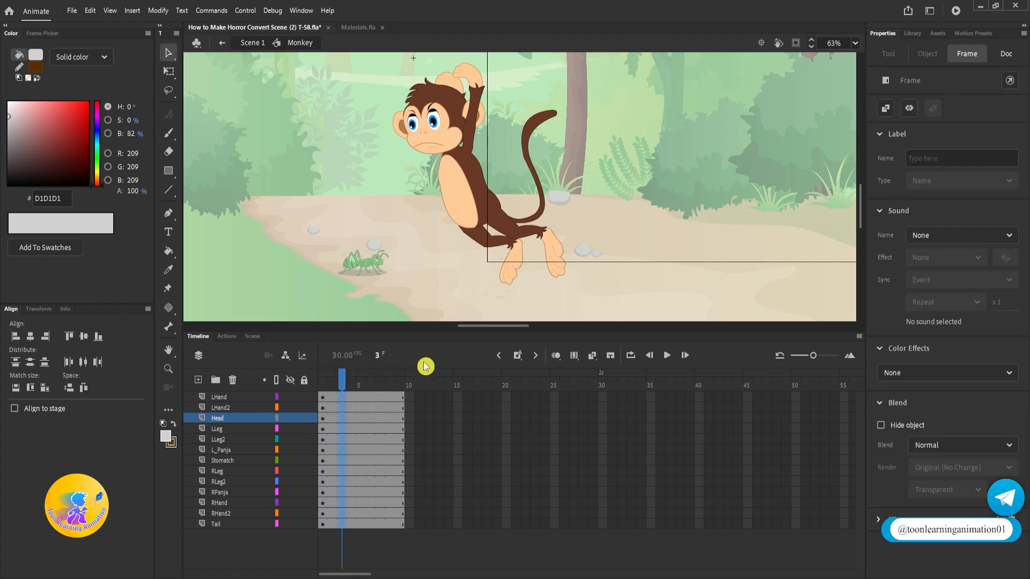
{"action": "key", "text": "F6"}
{"action": "left_click", "coordinate": [361, 390]}
{"action": "key", "text": "F6"}
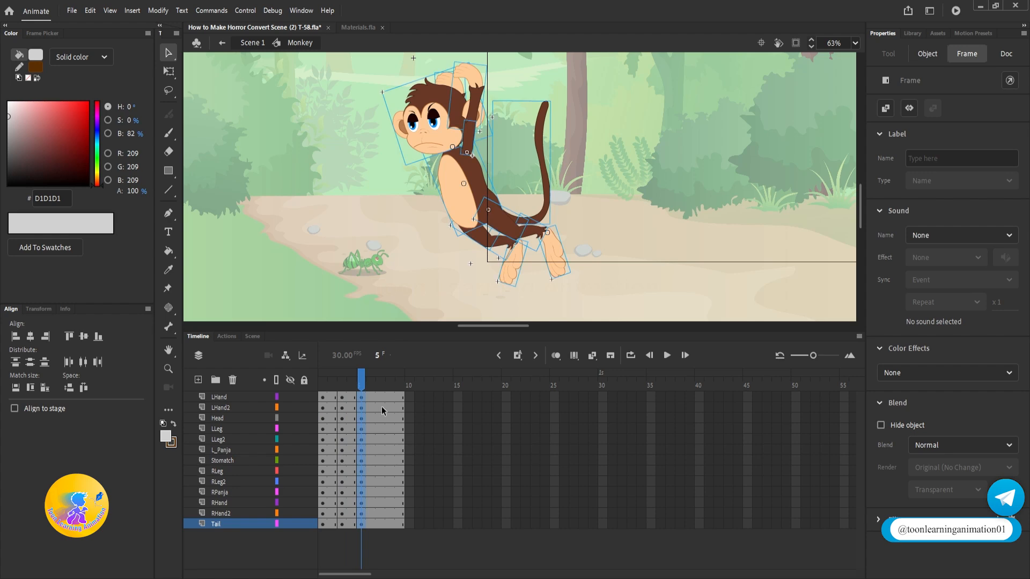
Remove all frames after frame 5 from every layer.
{"action": "left_click_drag", "start_coordinate": [368, 399], "coordinate": [672, 524]}
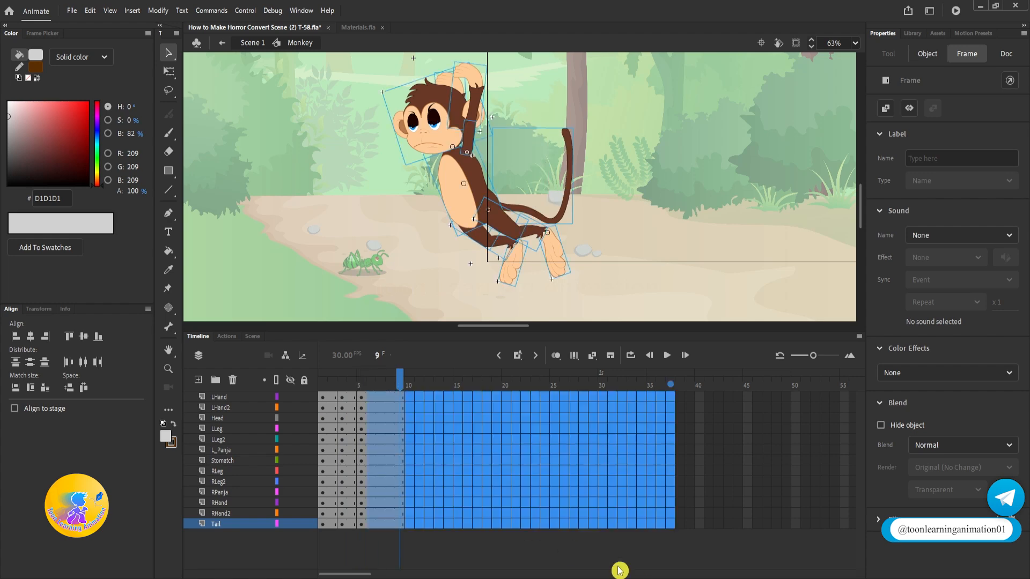
{"action": "left_click", "coordinate": [342, 390]}
{"action": "key", "text": "shift+F5"}
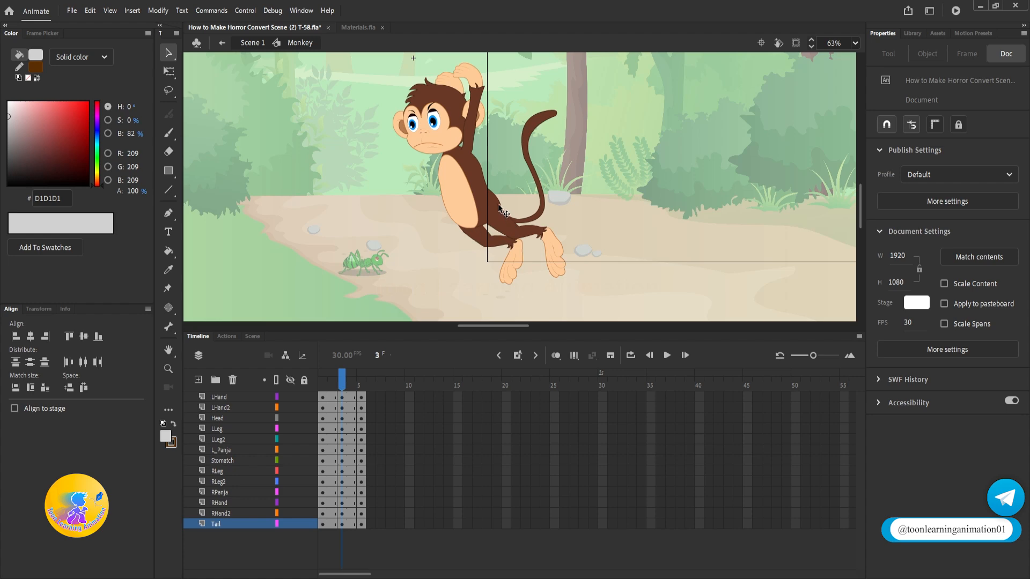
At frame 3, rotate the left leg and the right leg with their feet slightly about the hips.
{"action": "scroll", "coordinate": [508, 211], "scroll_direction": "up", "scroll_amount": 3}
{"action": "left_click_drag", "start_coordinate": [607, 245], "coordinate": [477, 208]}
{"action": "key", "text": "q"}
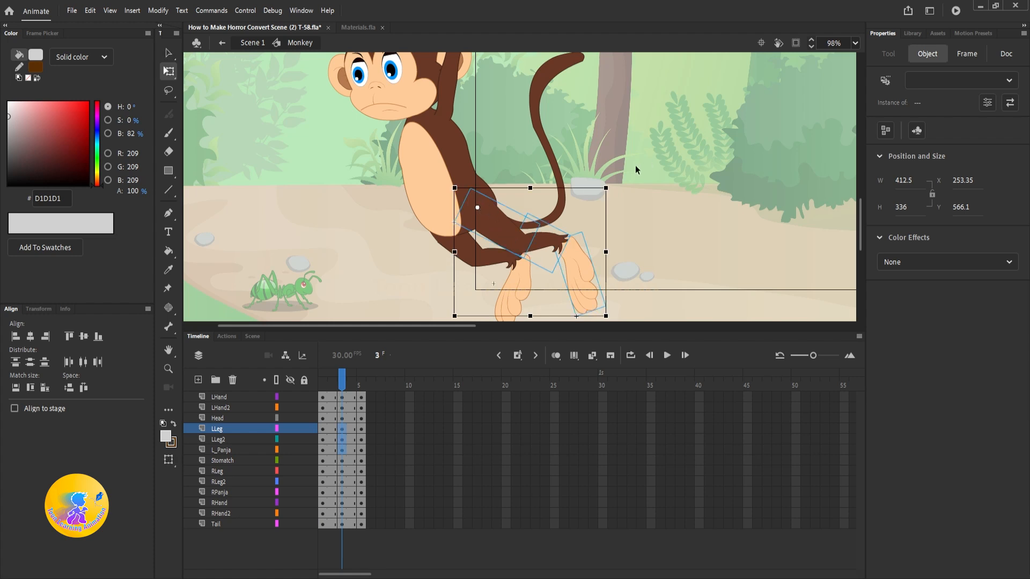
{"action": "left_click_drag", "start_coordinate": [613, 186], "coordinate": [447, 226]}
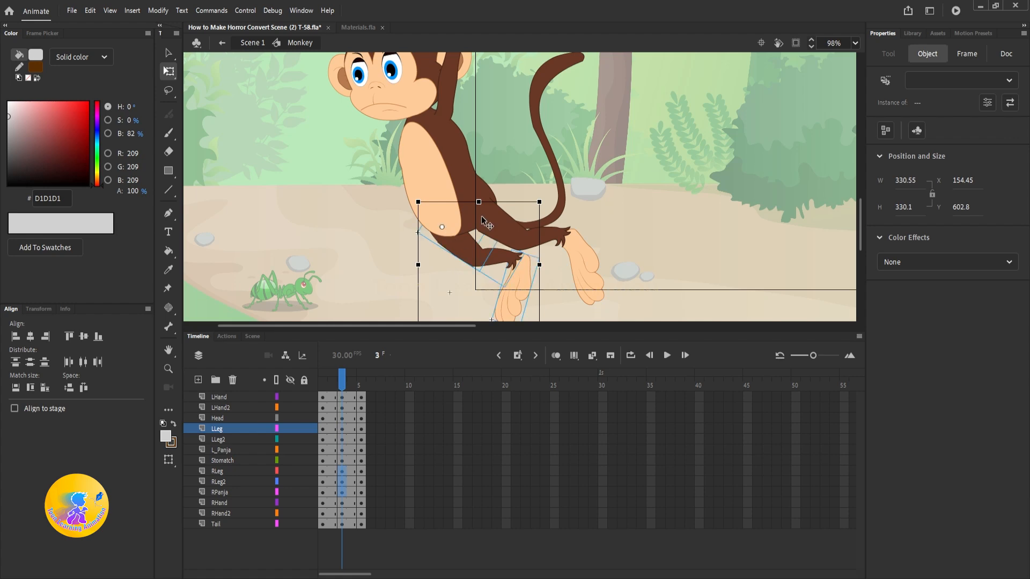
{"action": "left_click_drag", "start_coordinate": [548, 199], "coordinate": [551, 185]}
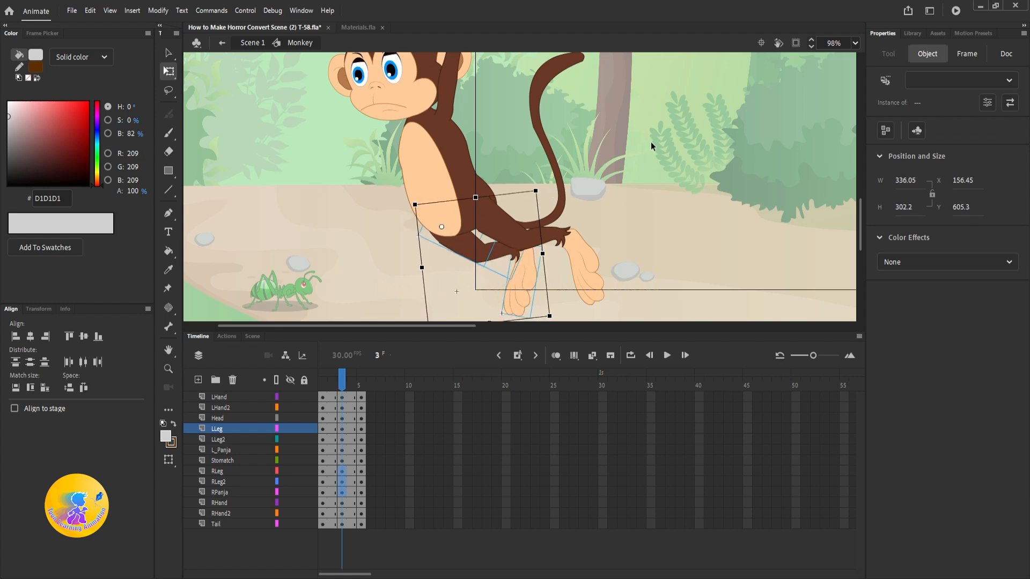
{"action": "left_click", "coordinate": [677, 141]}
{"action": "left_click_drag", "start_coordinate": [683, 140], "coordinate": [672, 180]}
{"action": "scroll", "coordinate": [590, 241], "scroll_direction": "down", "scroll_amount": 3}
Adjust the feet at the ankles and tilt the tail slightly counterclockwise on frame 3.
{"action": "left_click", "coordinate": [577, 268]}
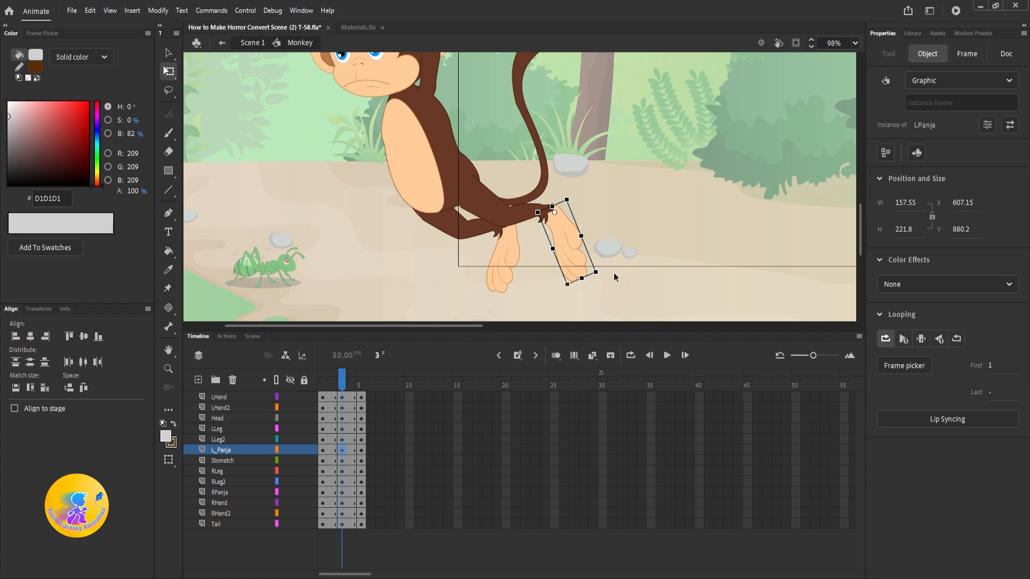
{"action": "left_click_drag", "start_coordinate": [608, 275], "coordinate": [519, 299]}
{"action": "left_click", "coordinate": [514, 282]}
{"action": "scroll", "coordinate": [529, 144], "scroll_direction": "up", "scroll_amount": 2}
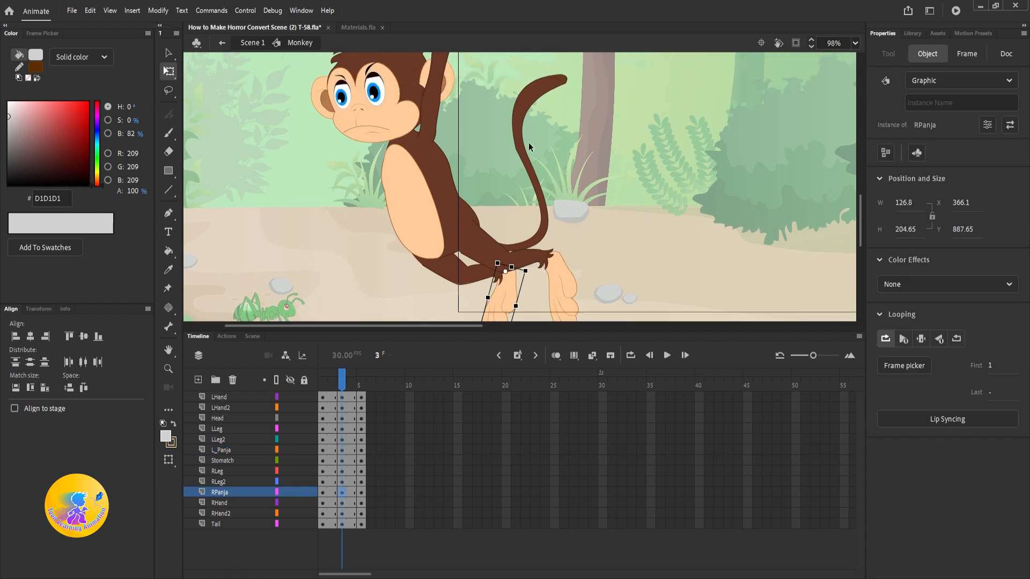
{"action": "left_click", "coordinate": [527, 143]}
{"action": "left_click_drag", "start_coordinate": [574, 77], "coordinate": [568, 69]}
Select the torso, legs and tail together, set their pivot at the neck and rotate them slightly on frame 3.
{"action": "left_click_drag", "start_coordinate": [655, 161], "coordinate": [388, 291]}
{"action": "left_click_drag", "start_coordinate": [473, 211], "coordinate": [444, 196]}
{"action": "left_click_drag", "start_coordinate": [402, 163], "coordinate": [402, 162]}
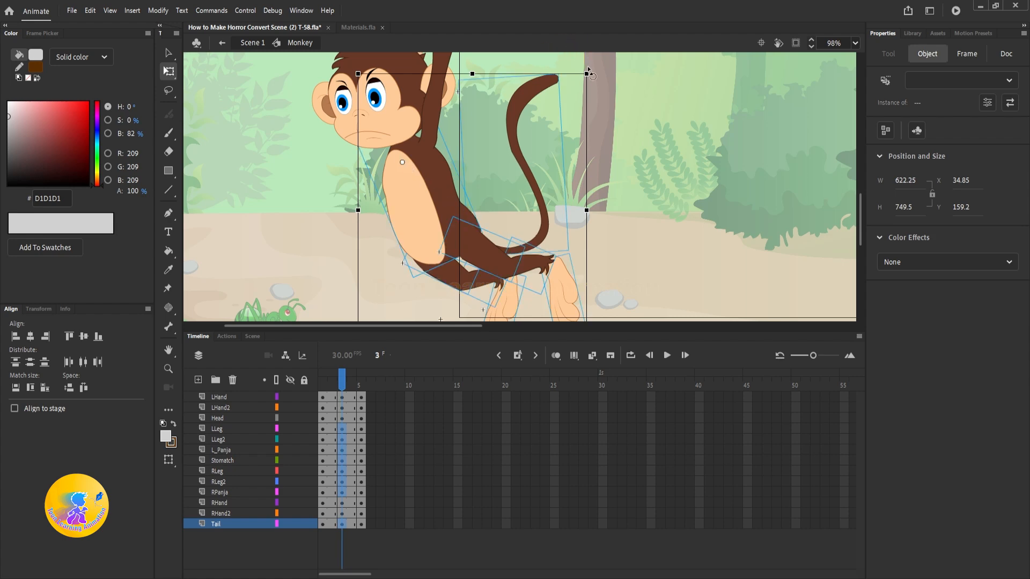
{"action": "left_click_drag", "start_coordinate": [599, 59], "coordinate": [593, 54]}
{"action": "left_click", "coordinate": [617, 141]}
Create classic tweens on all layers between frames 1, 3 and 5 and play back the motion.
{"action": "left_click_drag", "start_coordinate": [331, 386], "coordinate": [330, 517]}
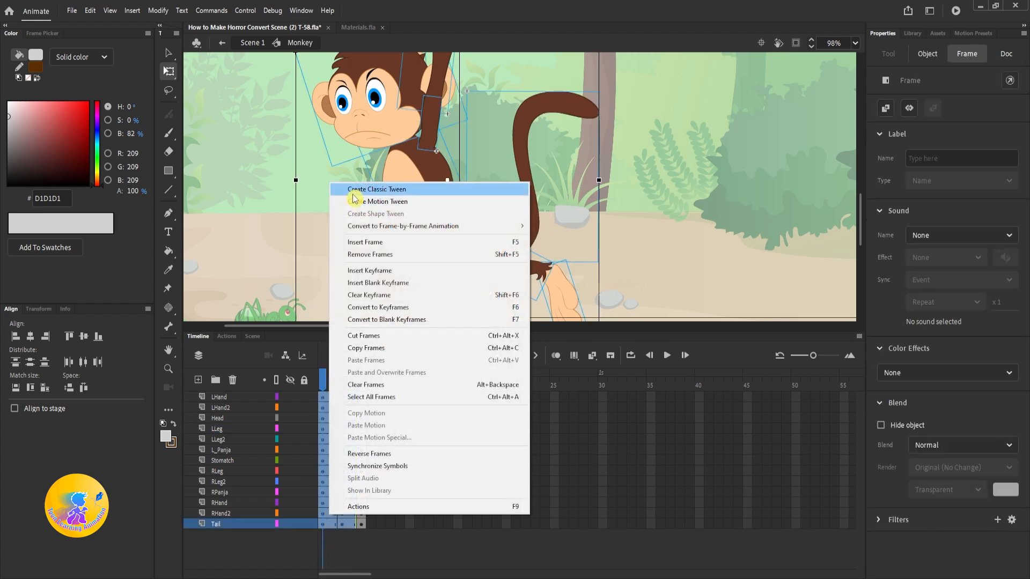
{"action": "left_click", "coordinate": [353, 190]}
{"action": "left_click", "coordinate": [744, 209]}
{"action": "scroll", "coordinate": [584, 218], "scroll_direction": "down", "scroll_amount": 2}
{"action": "key", "text": "Return"}
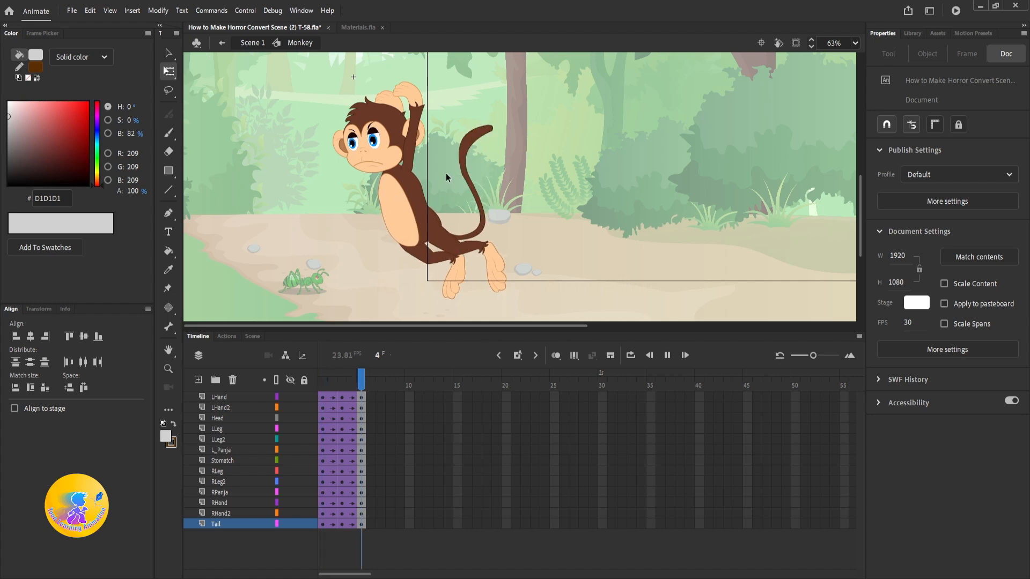
{"action": "key", "text": "Return"}
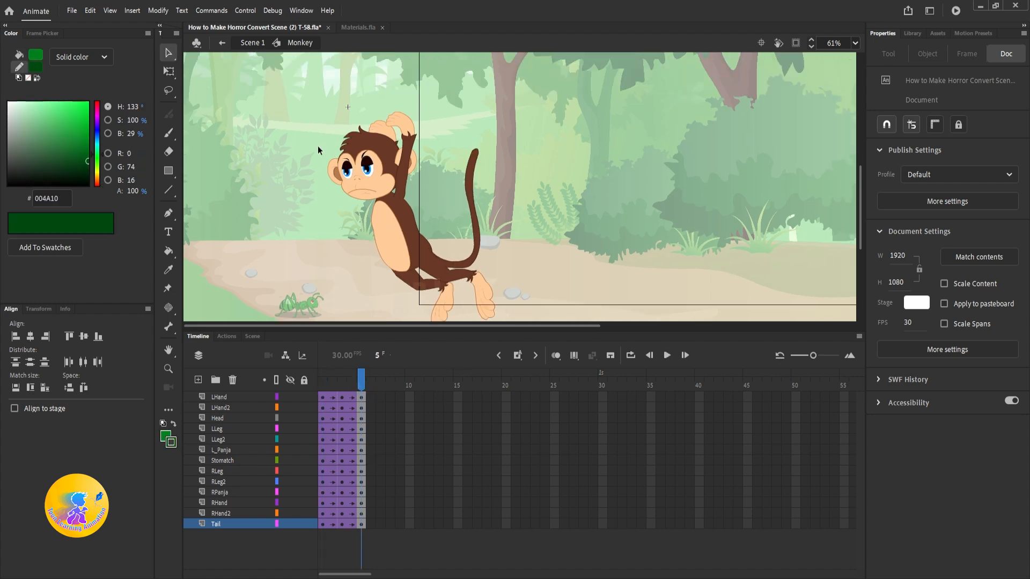
On frame 1, rotate the whole left arm forward about the shoulder so its hand rests on the forehead.
{"action": "scroll", "coordinate": [318, 146], "scroll_direction": "up", "scroll_amount": 3}
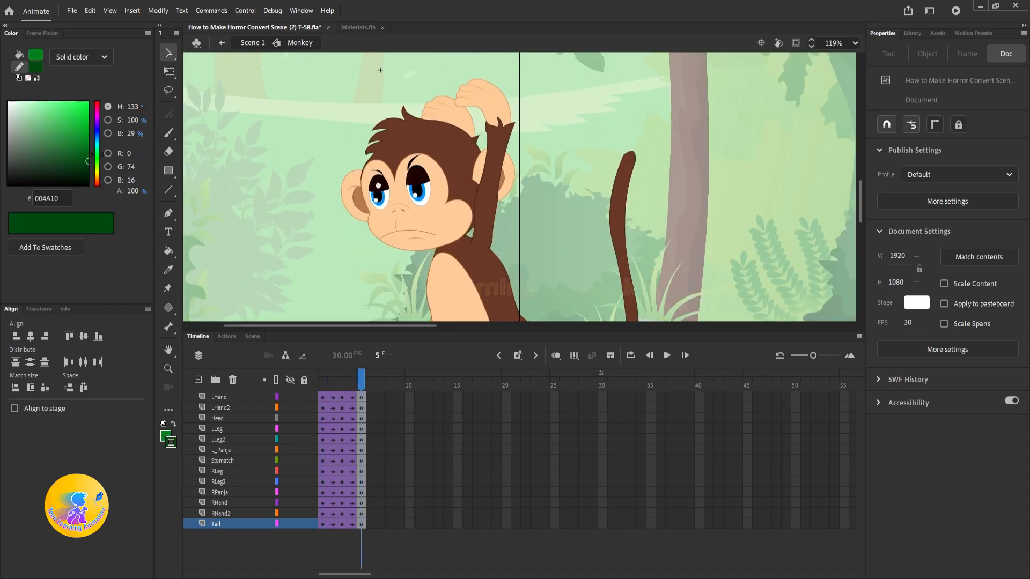
{"action": "left_click_drag", "start_coordinate": [355, 378], "coordinate": [312, 381]}
{"action": "key", "text": "q"}
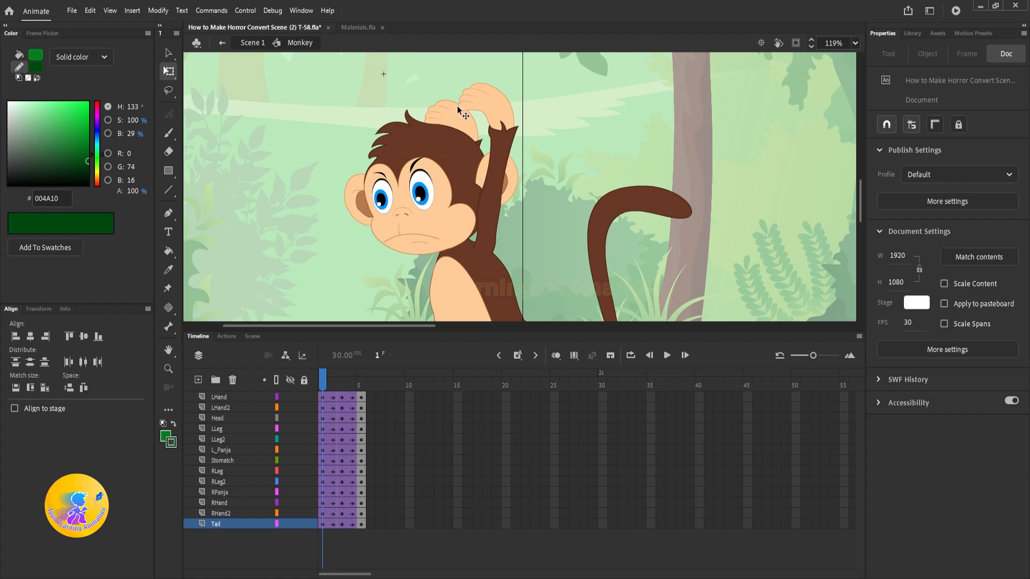
{"action": "left_click", "coordinate": [497, 136]}
{"action": "left_click", "coordinate": [492, 229], "text": "shift"}
{"action": "left_click_drag", "start_coordinate": [485, 169], "coordinate": [501, 248]}
{"action": "left_click_drag", "start_coordinate": [522, 80], "coordinate": [403, 80]}
Rotate the right arm slightly forward about its shoulder so the hand sits behind the top of the head.
{"action": "left_click", "coordinate": [412, 213], "text": "shift"}
{"action": "left_click", "coordinate": [411, 214], "text": "shift"}
{"action": "left_click", "coordinate": [444, 165], "text": "shift"}
{"action": "left_click", "coordinate": [475, 241], "text": "shift"}
{"action": "left_click_drag", "start_coordinate": [453, 182], "coordinate": [453, 248]}
{"action": "left_click_drag", "start_coordinate": [486, 97], "coordinate": [443, 86]}
{"action": "left_click", "coordinate": [486, 164]}
{"action": "scroll", "coordinate": [499, 96], "scroll_direction": "down", "scroll_amount": 3}
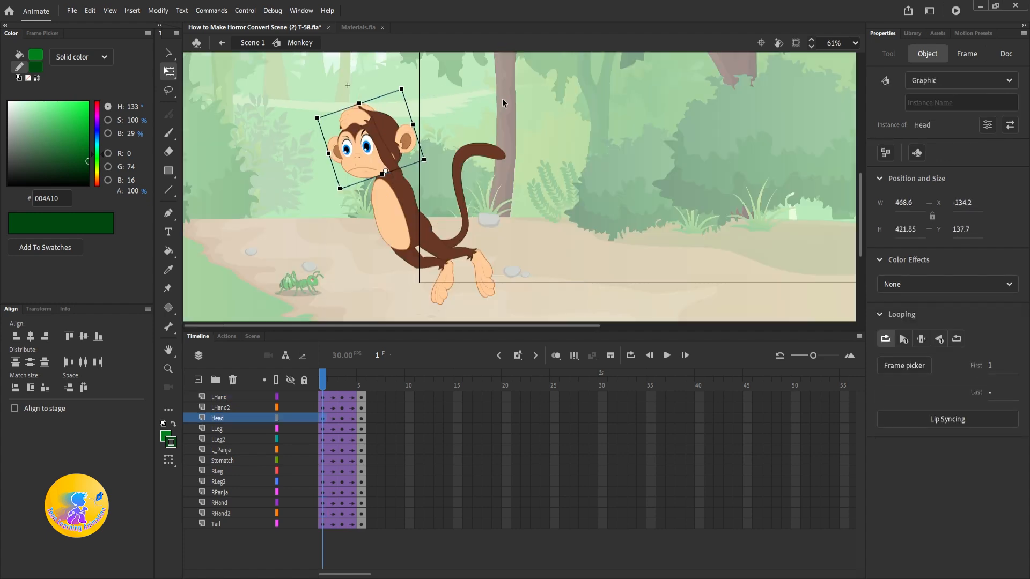
Select both parts of the left arm and nudge them slightly to line up with the shoulder.
{"action": "scroll", "coordinate": [375, 136], "scroll_direction": "up", "scroll_amount": 6}
{"action": "left_click", "coordinate": [441, 244]}
{"action": "left_click", "coordinate": [375, 141], "text": "shift"}
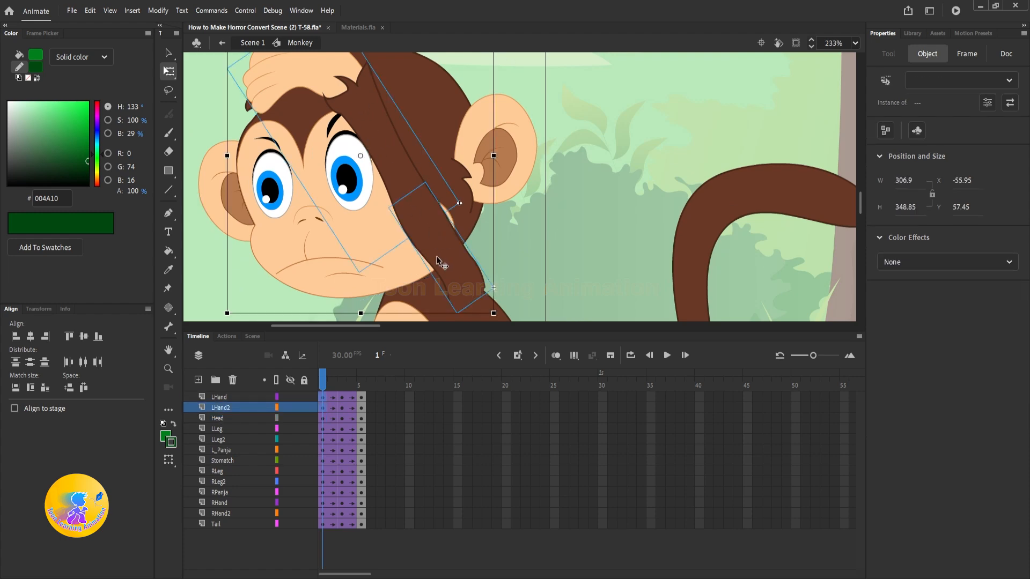
{"action": "left_click_drag", "start_coordinate": [458, 272], "coordinate": [450, 273]}
{"action": "scroll", "coordinate": [555, 247], "scroll_direction": "down", "scroll_amount": 5}
{"action": "left_click_drag", "start_coordinate": [585, 201], "coordinate": [587, 158]}
{"action": "scroll", "coordinate": [361, 180], "scroll_direction": "up", "scroll_amount": 2}
{"action": "left_click", "coordinate": [430, 363]}
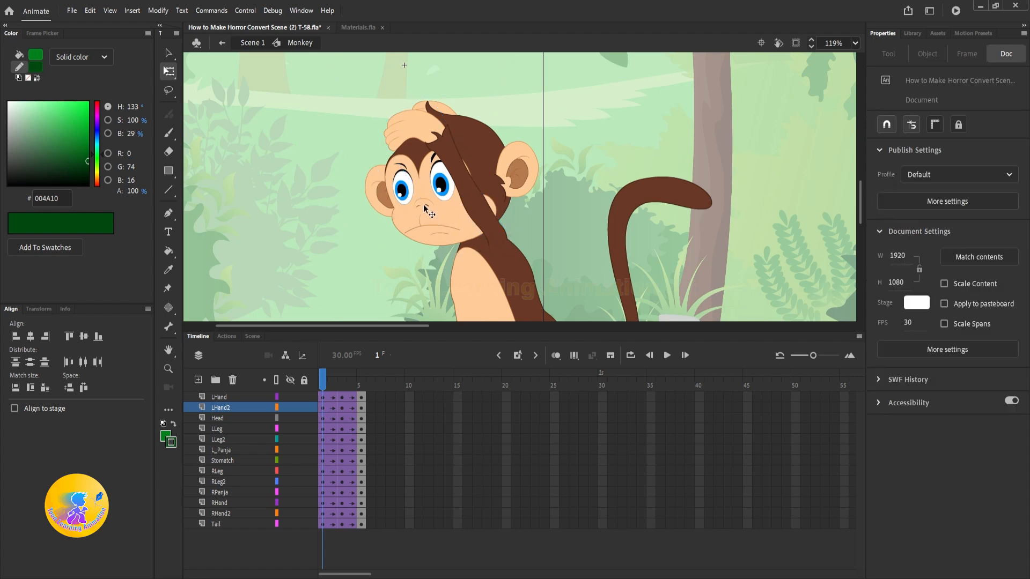
Clear the keyframes at frames 3 and 5 on the LHand and LHand2 layers and remove their classic tweens.
{"action": "left_click", "coordinate": [341, 380]}
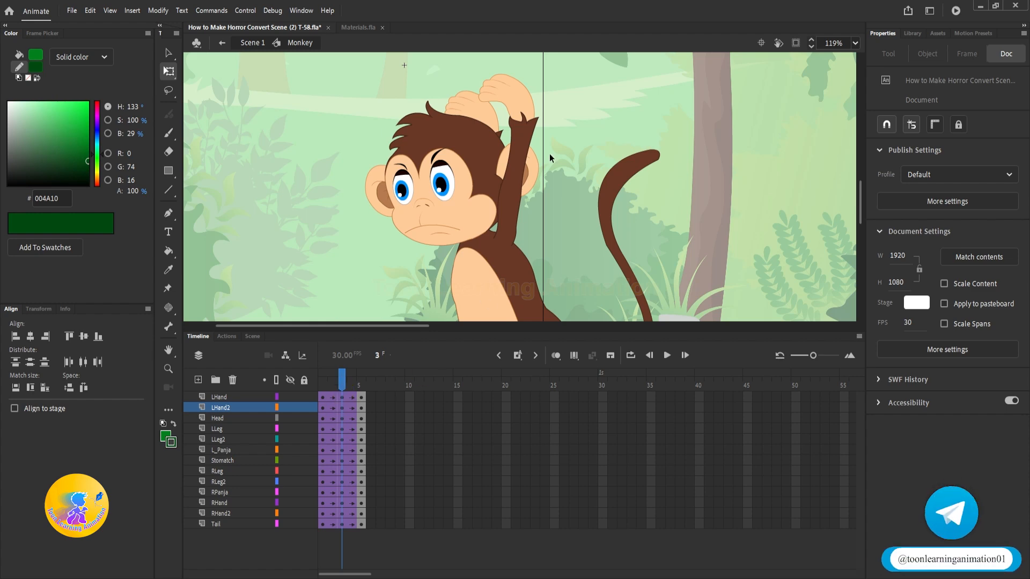
{"action": "left_click", "coordinate": [537, 202]}
{"action": "left_click", "coordinate": [528, 122]}
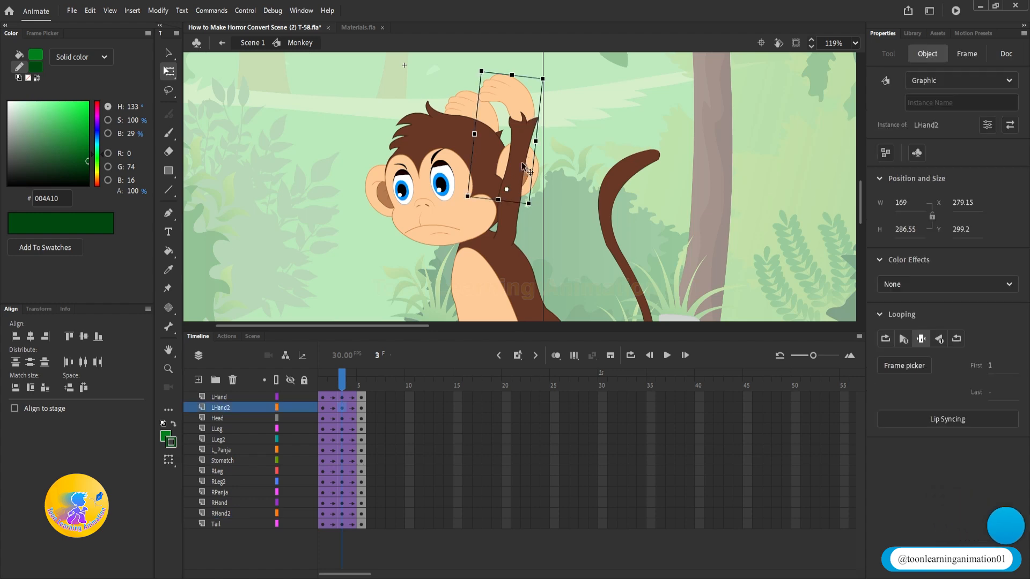
{"action": "left_click", "coordinate": [337, 399]}
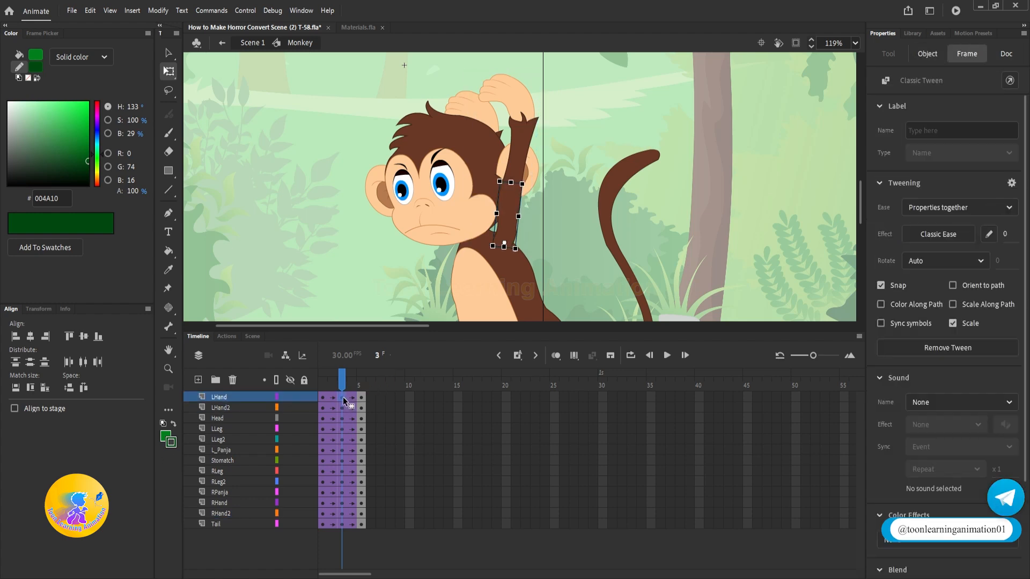
{"action": "key", "text": "shift+F6"}
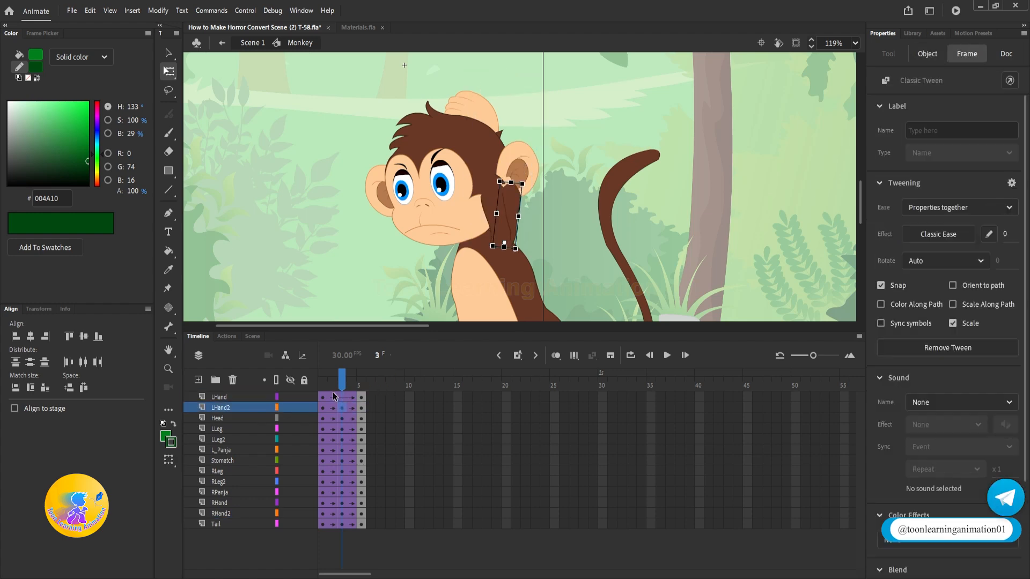
{"action": "left_click_drag", "start_coordinate": [361, 398], "coordinate": [365, 409]}
{"action": "key", "text": "shift+F6"}
{"action": "right_click", "coordinate": [356, 405]}
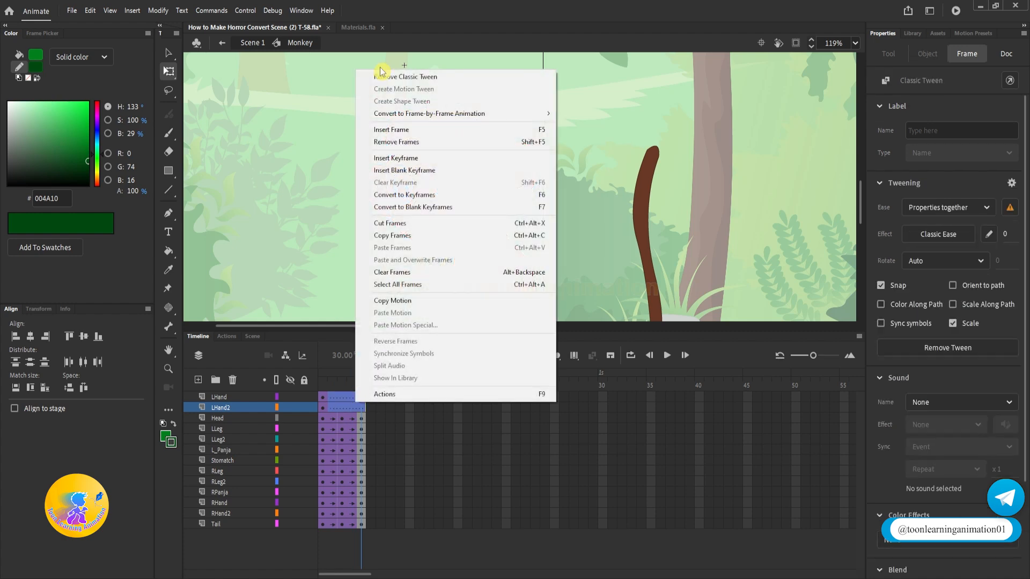
{"action": "left_click", "coordinate": [388, 74]}
Clear the extra keyframes on the RHand and RHand2 layers and remove their classic tweens.
{"action": "left_click_drag", "start_coordinate": [341, 505], "coordinate": [362, 512]}
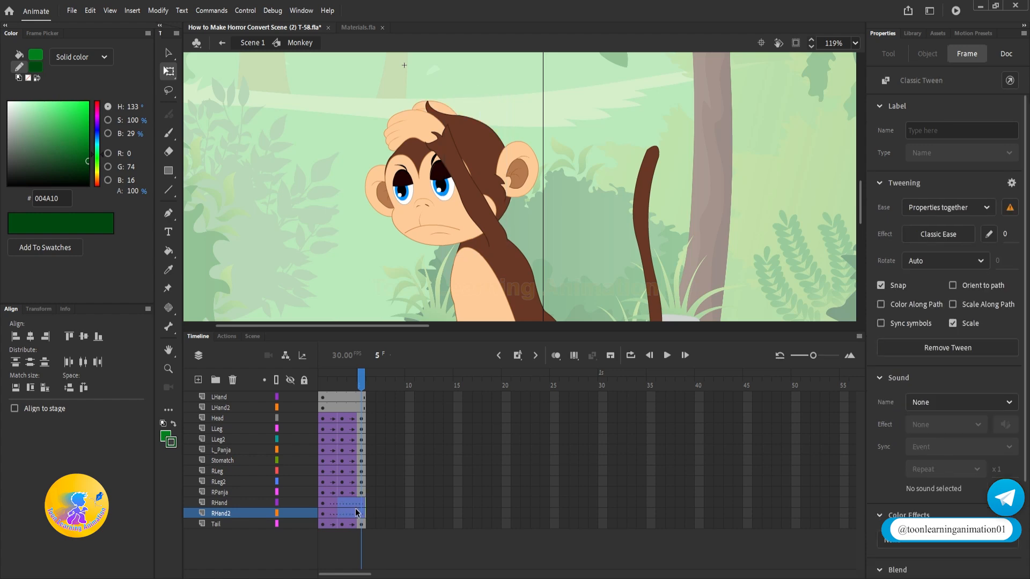
{"action": "right_click", "coordinate": [355, 507]}
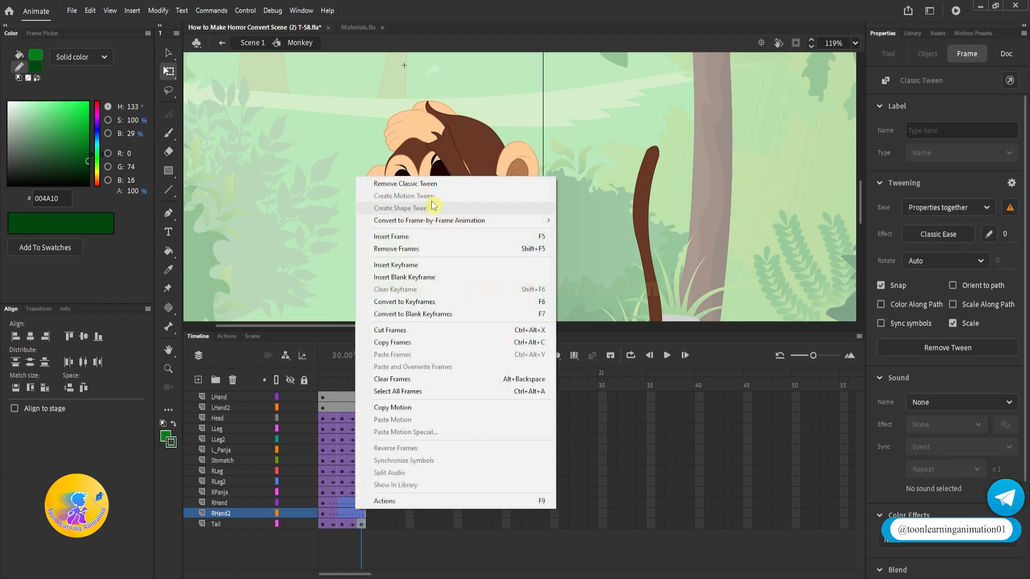
{"action": "left_click", "coordinate": [407, 184]}
Insert new keyframes at frames 3 and 5 on the four arm layers to repeat the frame 1 arm pose.
{"action": "left_click_drag", "start_coordinate": [344, 501], "coordinate": [360, 512]}
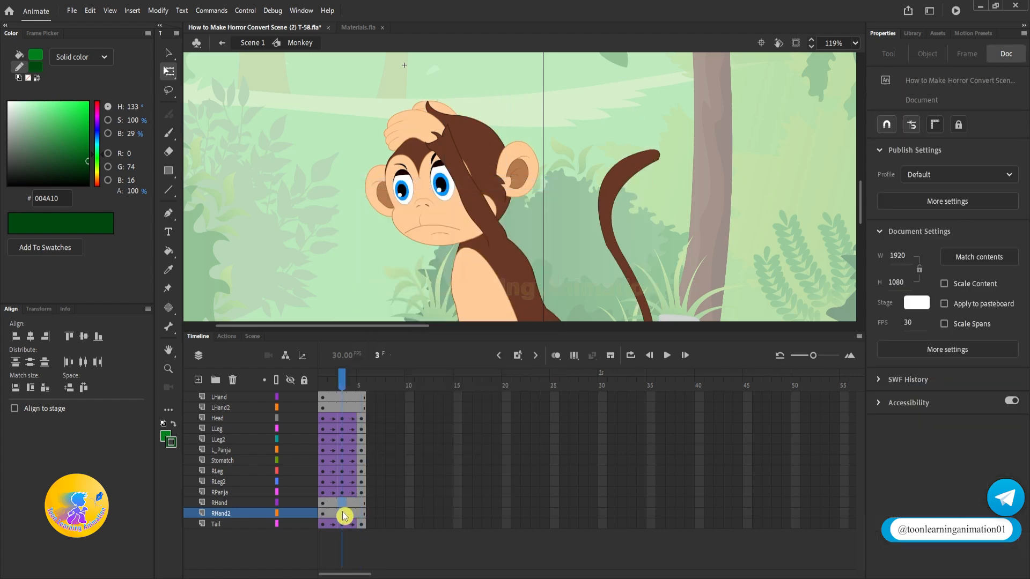
{"action": "key", "text": "F6"}
{"action": "key", "text": "F6"}
{"action": "mouse_move", "coordinate": [342, 398]}
{"action": "left_mouse_down"}
{"action": "mouse_move", "coordinate": [343, 407]}
{"action": "mouse_move", "coordinate": [358, 406]}
{"action": "mouse_move", "coordinate": [336, 407]}
{"action": "left_mouse_up"}
{"action": "key", "text": "F6"}
{"action": "key", "text": "F6"}
Return to frame 1 and add a new layer above the LHand layer.
{"action": "left_click", "coordinate": [334, 373]}
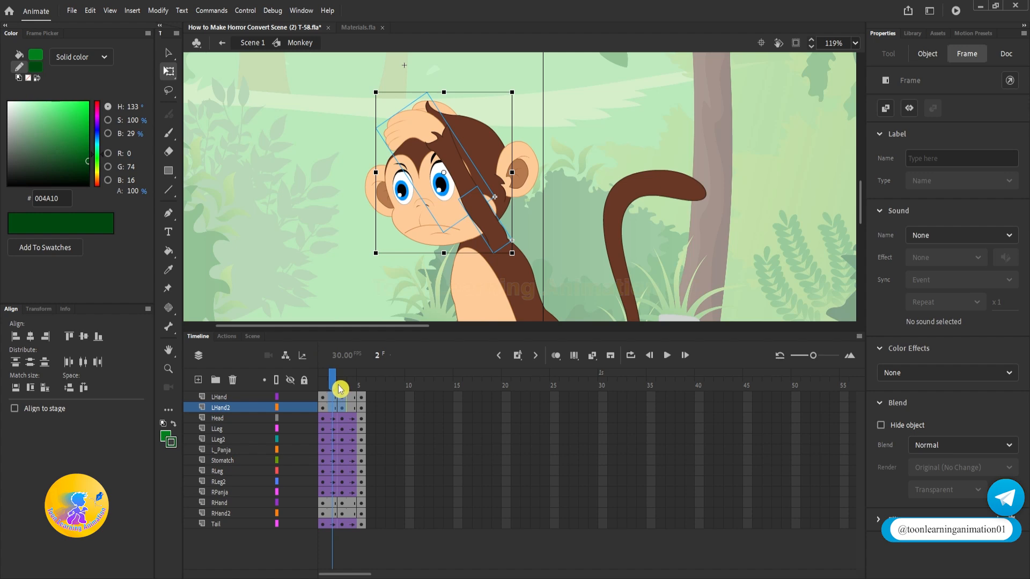
{"action": "left_click", "coordinate": [322, 373]}
{"action": "left_click", "coordinate": [397, 132]}
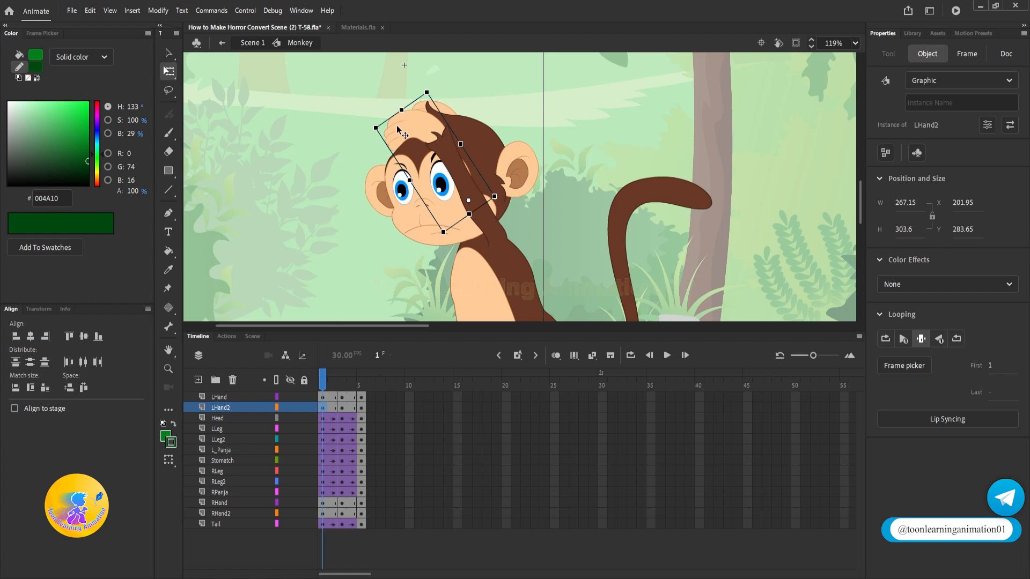
{"action": "left_click", "coordinate": [220, 398]}
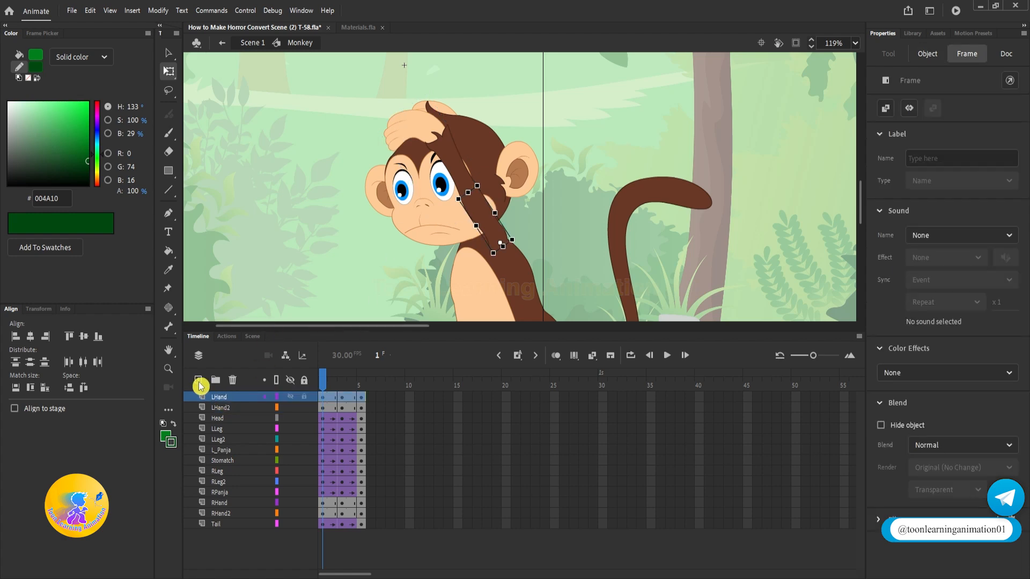
{"action": "left_click", "coordinate": [198, 379]}
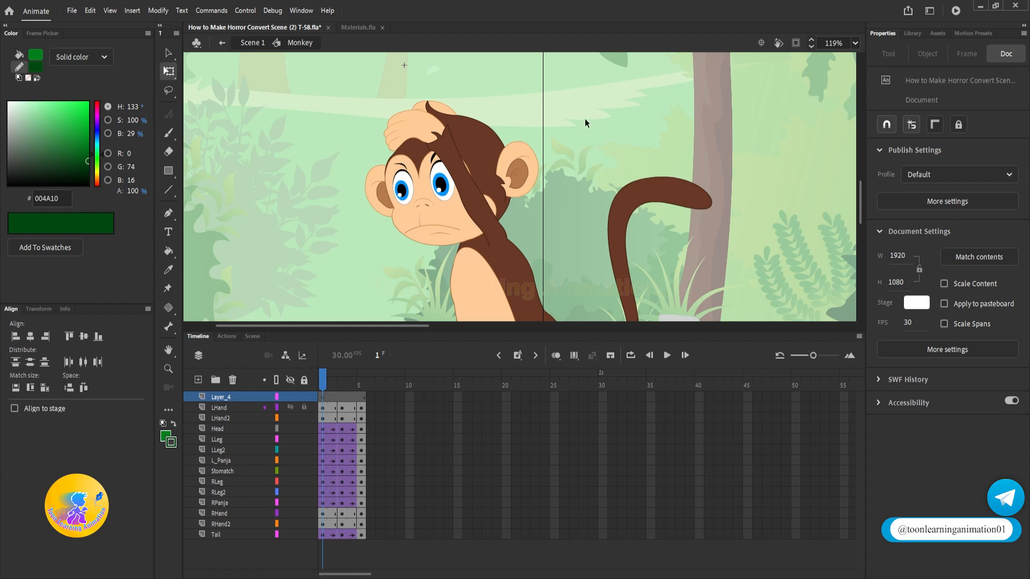
With the Pen tool, draw a wavy vine line on the new layer from above the monkey through its hand and body past the feet.
{"action": "scroll", "coordinate": [508, 217], "scroll_direction": "down", "scroll_amount": 4}
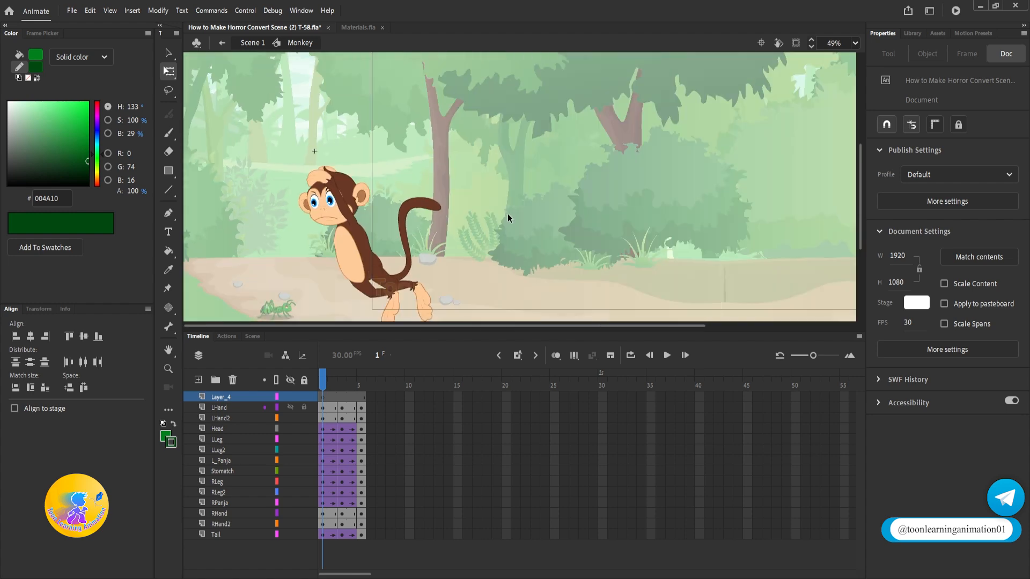
{"action": "left_click", "coordinate": [168, 212]}
{"action": "scroll", "coordinate": [378, 102], "scroll_direction": "up", "scroll_amount": 1}
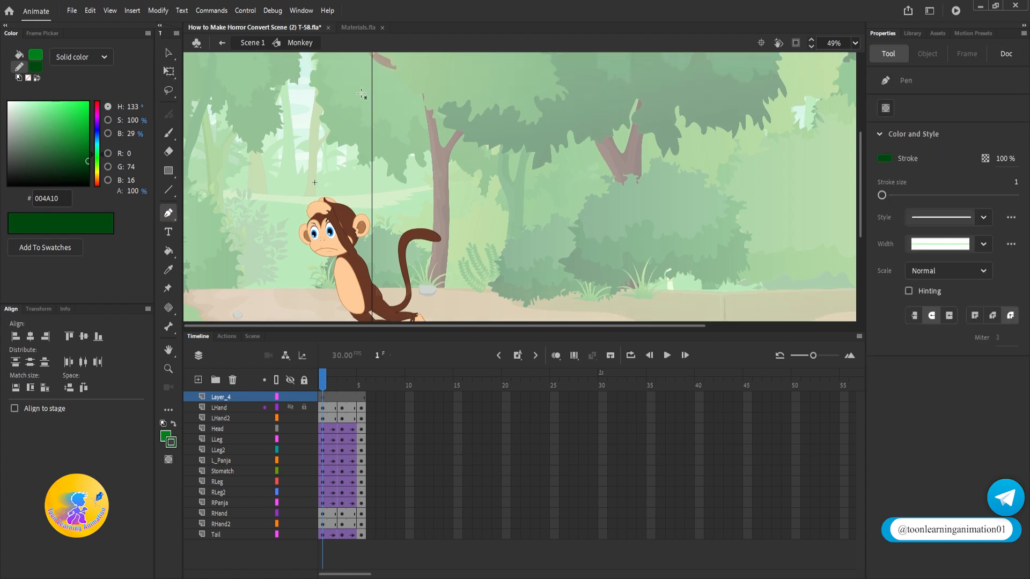
{"action": "left_click", "coordinate": [313, 66]}
{"action": "left_click_drag", "start_coordinate": [309, 96], "coordinate": [311, 105]}
{"action": "left_click_drag", "start_coordinate": [313, 129], "coordinate": [316, 182]}
{"action": "left_click_drag", "start_coordinate": [314, 199], "coordinate": [315, 228]}
{"action": "left_click_drag", "start_coordinate": [313, 234], "coordinate": [342, 303]}
{"action": "left_click_drag", "start_coordinate": [354, 315], "coordinate": [365, 324]}
{"action": "left_click_drag", "start_coordinate": [403, 303], "coordinate": [393, 204]}
{"action": "left_click_drag", "start_coordinate": [406, 268], "coordinate": [417, 276]}
{"action": "left_click_drag", "start_coordinate": [424, 290], "coordinate": [465, 312]}
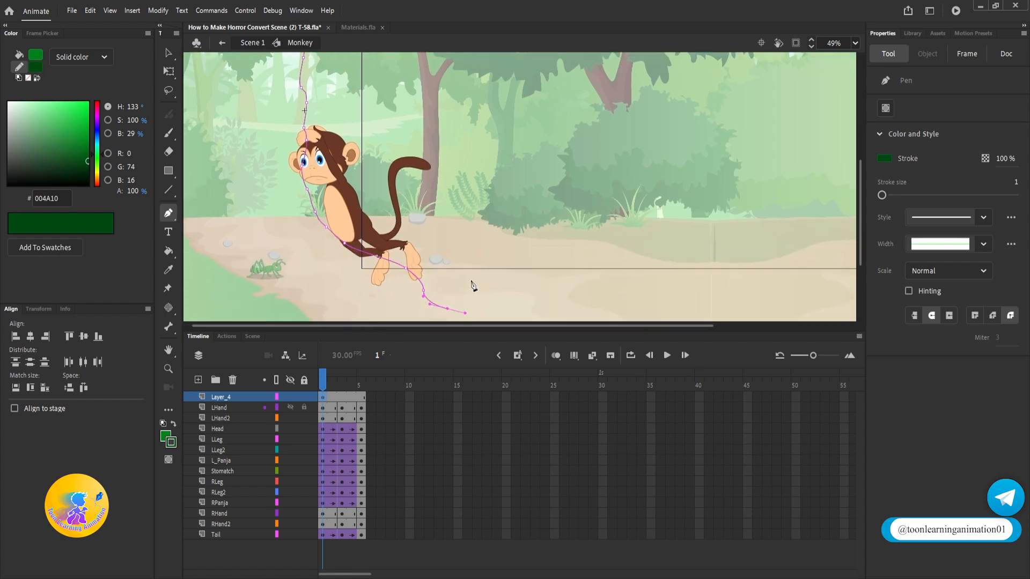
Duplicate the green vine line and offset the copy slightly to the right as the vine's second edge.
{"action": "key", "text": "v"}
{"action": "scroll", "coordinate": [409, 198], "scroll_direction": "up", "scroll_amount": 1}
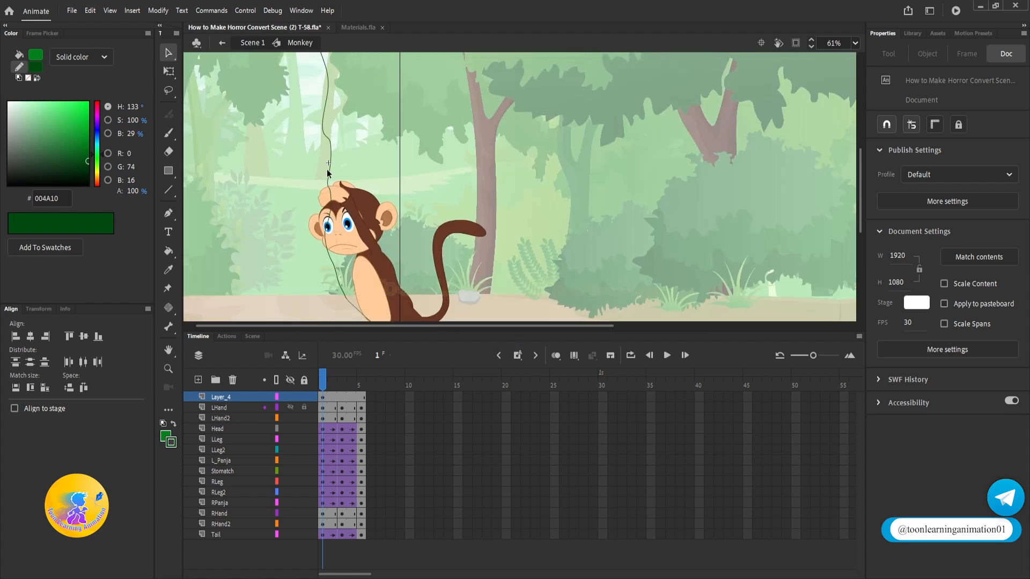
{"action": "scroll", "coordinate": [329, 141], "scroll_direction": "up", "scroll_amount": 3}
{"action": "left_click", "coordinate": [332, 151]}
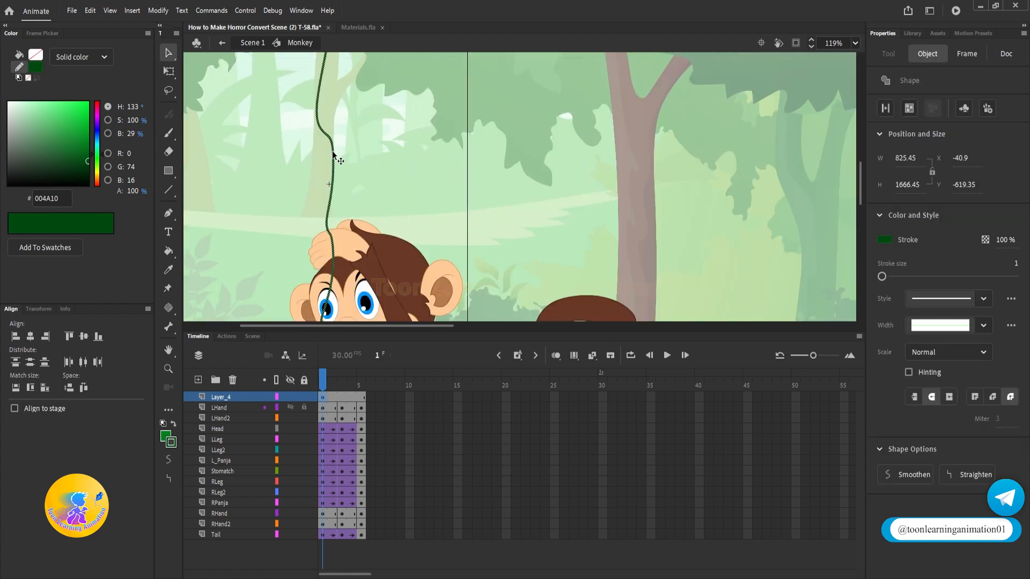
{"action": "left_click_drag", "start_coordinate": [332, 152], "coordinate": [342, 153]}
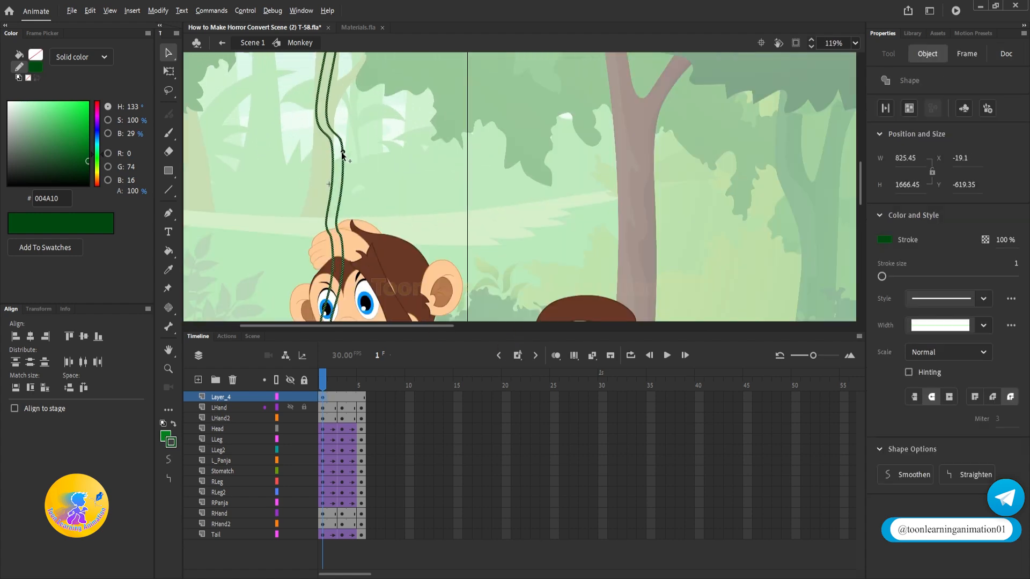
{"action": "left_click_drag", "start_coordinate": [346, 94], "coordinate": [433, 165]}
Select both vine lines, from above the monkey down past its feet, and group them.
{"action": "scroll", "coordinate": [434, 165], "scroll_direction": "down", "scroll_amount": 5}
{"action": "scroll", "coordinate": [445, 164], "scroll_direction": "up", "scroll_amount": 2}
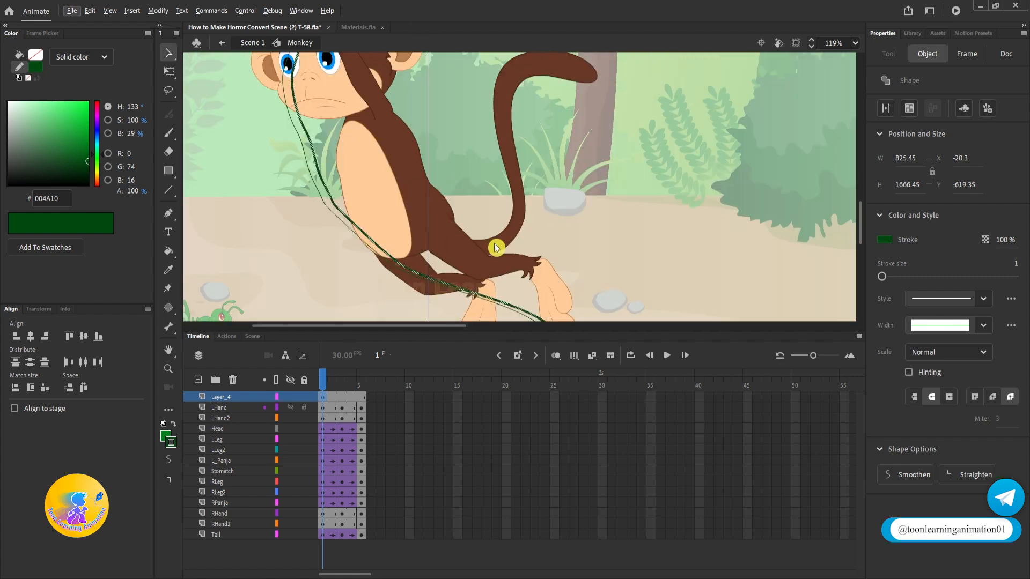
{"action": "scroll", "coordinate": [449, 162], "scroll_direction": "down", "scroll_amount": 2}
{"action": "scroll", "coordinate": [449, 161], "scroll_direction": "down", "scroll_amount": 1}
{"action": "scroll", "coordinate": [600, 294], "scroll_direction": "up", "scroll_amount": 3, "text": "ctrl"}
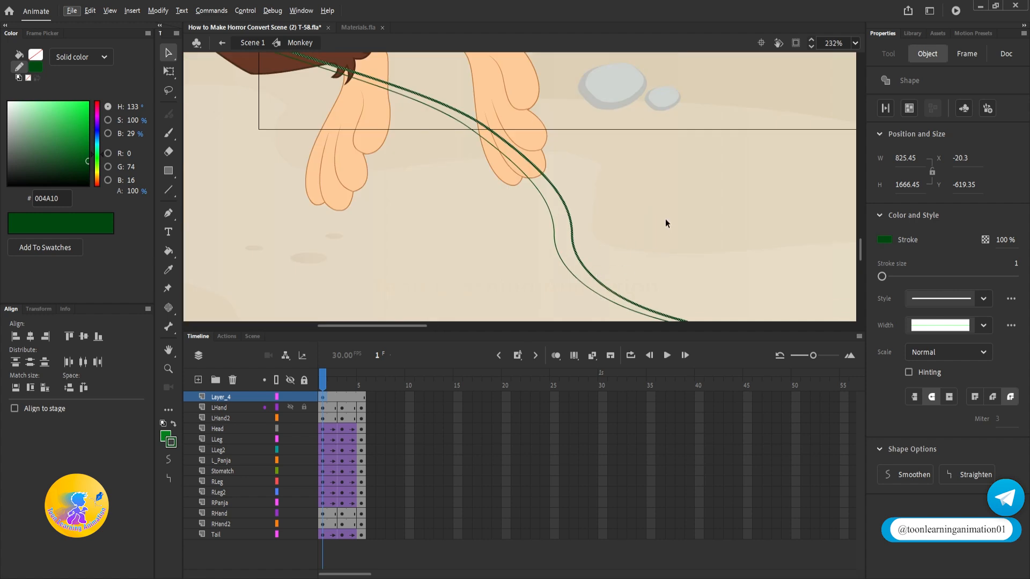
{"action": "scroll", "coordinate": [655, 275], "scroll_direction": "up", "scroll_amount": 3}
{"action": "scroll", "coordinate": [614, 269], "scroll_direction": "down", "scroll_amount": 4, "text": "ctrl"}
{"action": "left_click", "coordinate": [572, 276], "text": "shift"}
{"action": "key", "text": "ctrl+g"}
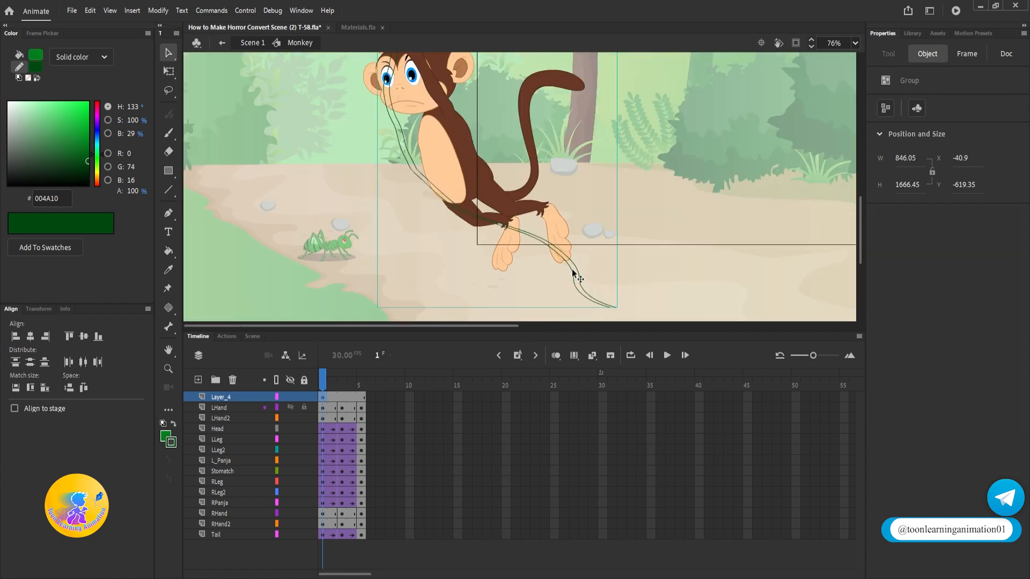
Enter the vine group and join the two lines at their lower ends with a straight line.
{"action": "double_click", "coordinate": [573, 273]}
{"action": "scroll", "coordinate": [622, 242], "scroll_direction": "up", "scroll_amount": 3}
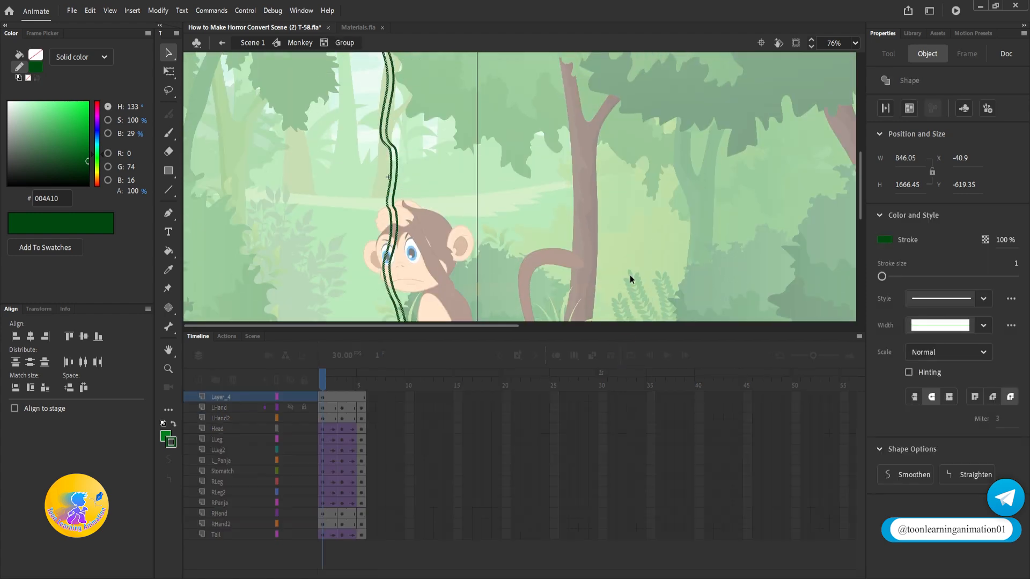
{"action": "left_click", "coordinate": [429, 224]}
{"action": "scroll", "coordinate": [456, 75], "scroll_direction": "down", "scroll_amount": 4}
{"action": "scroll", "coordinate": [468, 185], "scroll_direction": "up", "scroll_amount": 3}
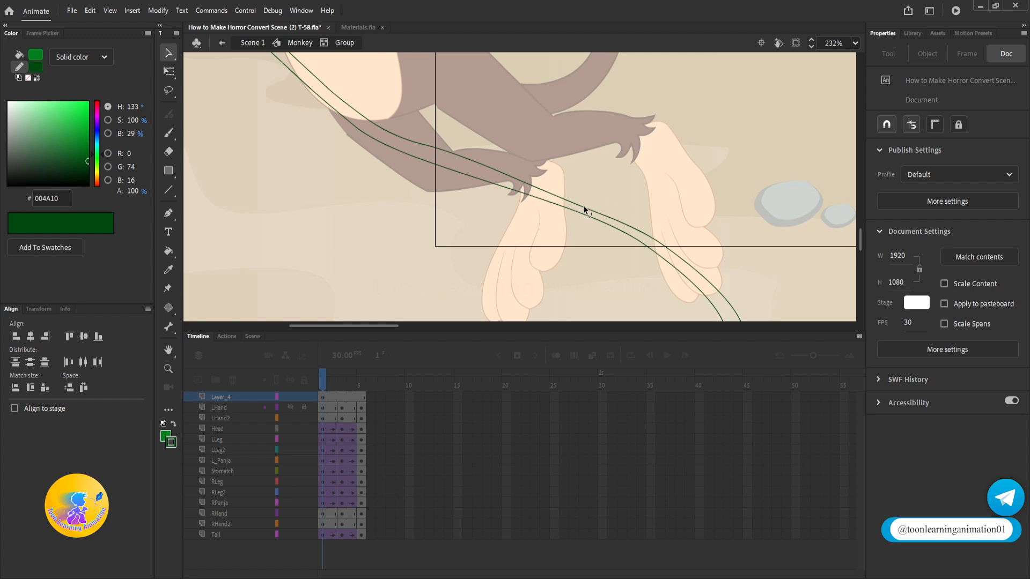
{"action": "scroll", "coordinate": [584, 200], "scroll_direction": "down", "scroll_amount": 3}
{"action": "scroll", "coordinate": [583, 200], "scroll_direction": "right", "scroll_amount": 3}
{"action": "mouse_move", "coordinate": [716, 277]}
{"action": "left_mouse_down"}
{"action": "mouse_move", "coordinate": [697, 250]}
{"action": "mouse_move", "coordinate": [697, 277]}
{"action": "mouse_move", "coordinate": [669, 256]}
{"action": "left_mouse_up"}
{"action": "key", "text": "n"}
{"action": "key", "text": "v"}
{"action": "scroll", "coordinate": [669, 257], "scroll_direction": "down", "scroll_amount": 5}
{"action": "left_click_drag", "start_coordinate": [586, 162], "coordinate": [584, 300]}
{"action": "left_click_drag", "start_coordinate": [571, 118], "coordinate": [580, 275]}
Close the vine outline's upper end with a short horizontal line between the two edges.
{"action": "scroll", "coordinate": [369, 251], "scroll_direction": "up", "scroll_amount": 10}
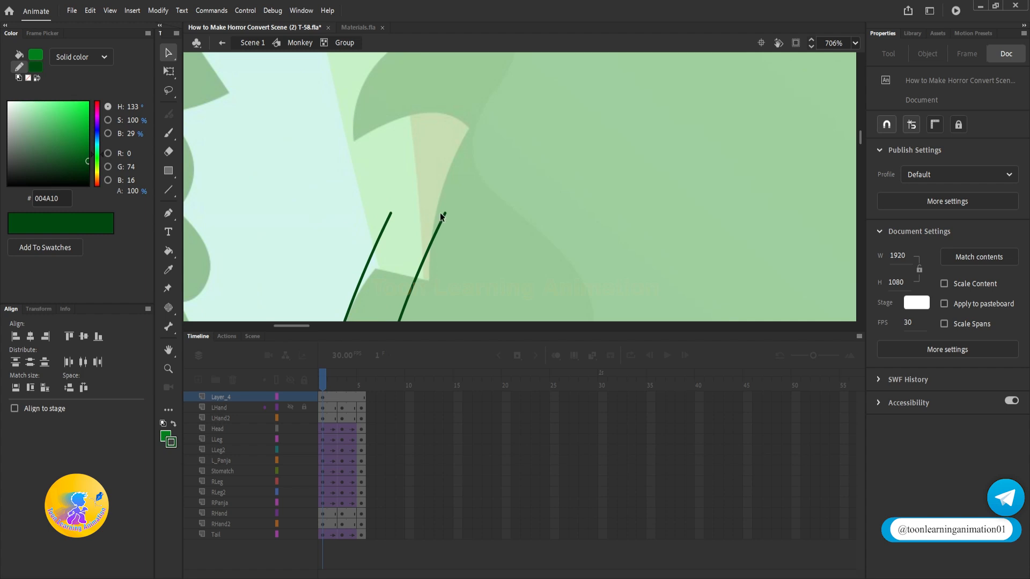
{"action": "key", "text": "n"}
{"action": "left_click_drag", "start_coordinate": [445, 212], "coordinate": [391, 213]}
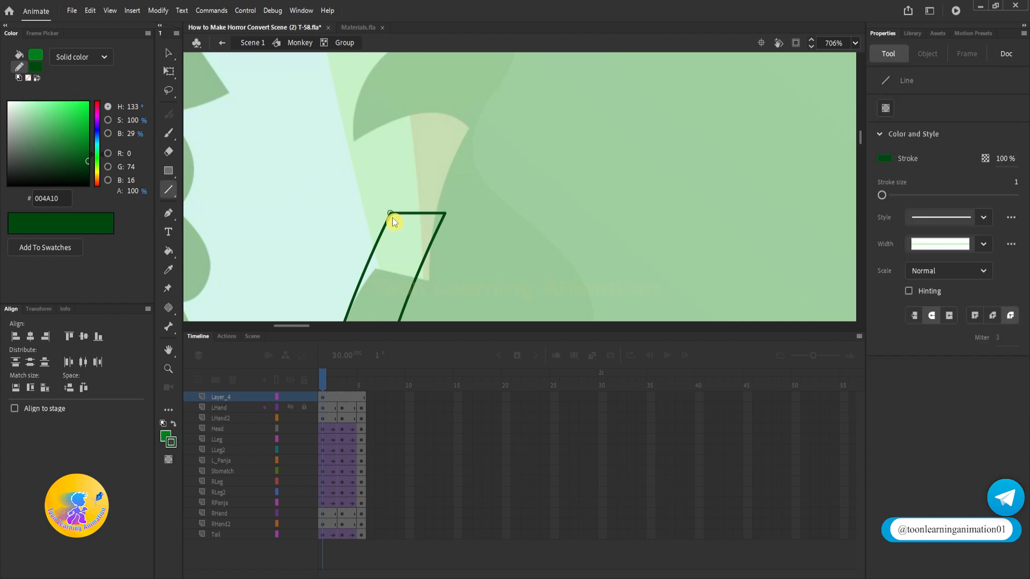
Fill the closed vine outline with the green fill colour using the Paint Bucket and leave the group.
{"action": "key", "text": "k"}
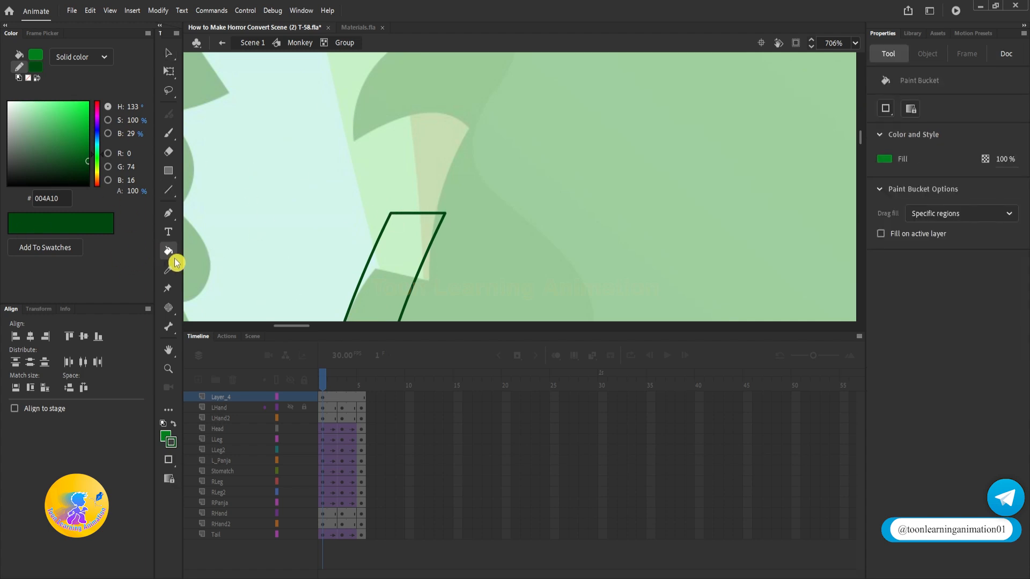
{"action": "left_click", "coordinate": [413, 258]}
{"action": "scroll", "coordinate": [453, 124], "scroll_direction": "down", "scroll_amount": 10}
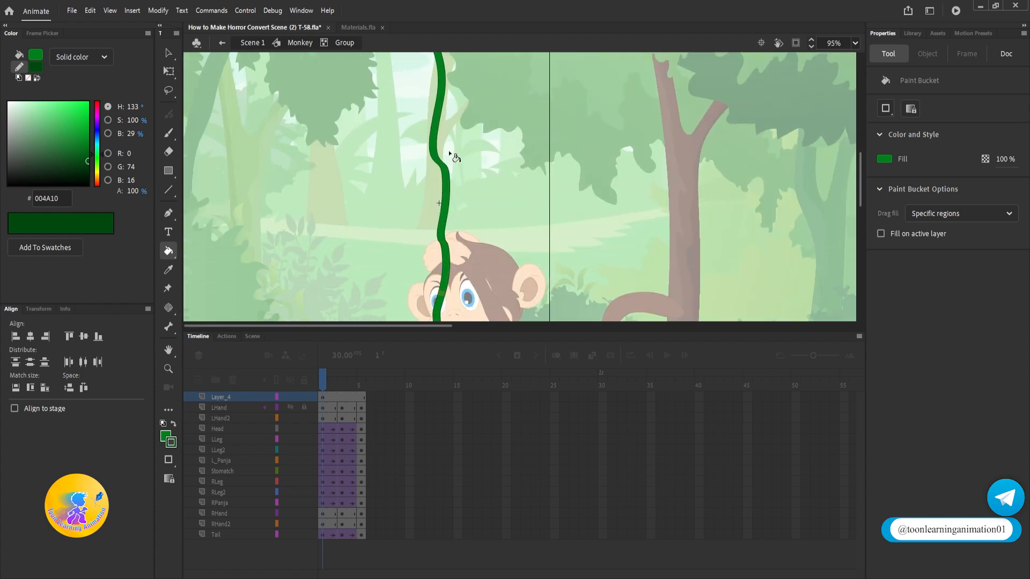
{"action": "key", "text": "v"}
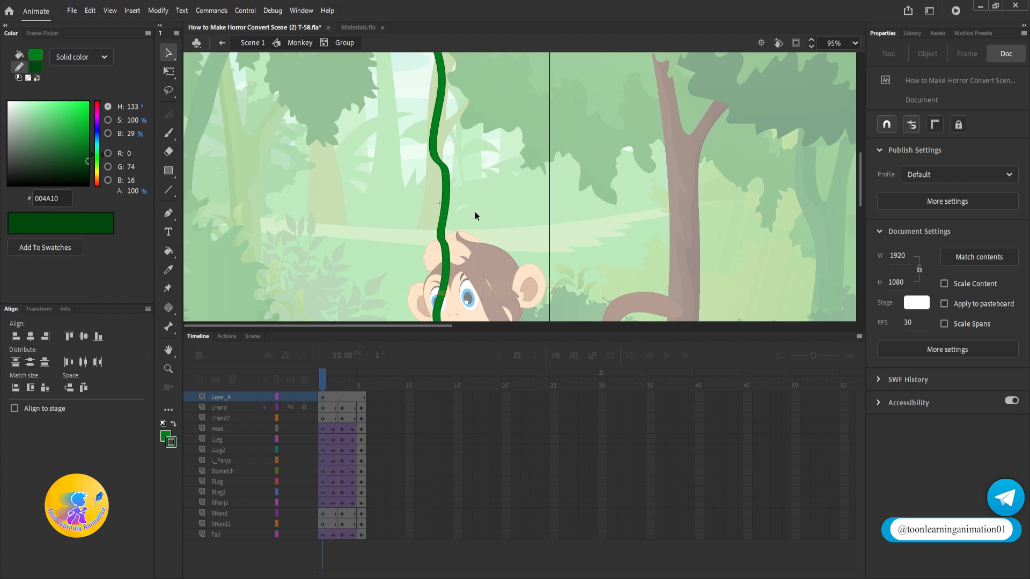
{"action": "double_click", "coordinate": [510, 166]}
{"action": "scroll", "coordinate": [481, 143], "scroll_direction": "down", "scroll_amount": 4}
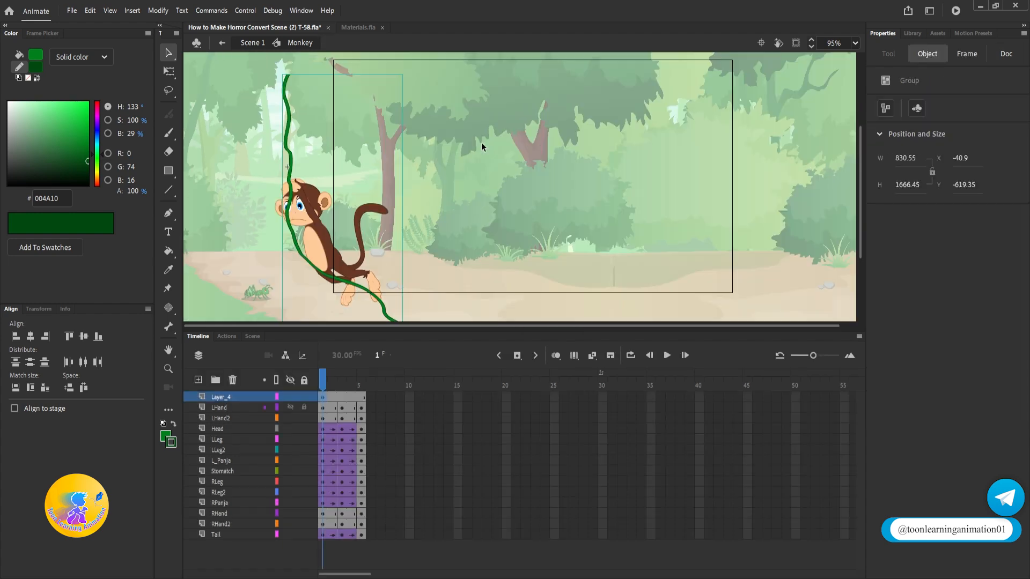
Select the LHand and LHand2 arm parts together with Free Transform and rotate them around the shoulder to bring the hand to the vine.
{"action": "scroll", "coordinate": [283, 197], "scroll_direction": "up", "scroll_amount": 5}
{"action": "left_click_drag", "start_coordinate": [405, 156], "coordinate": [570, 123]}
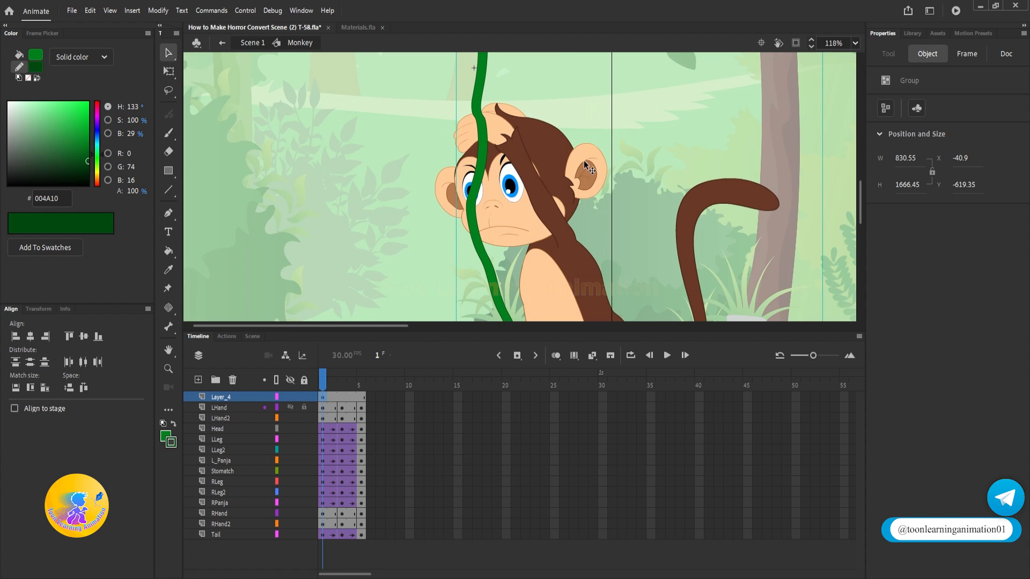
{"action": "left_click_drag", "start_coordinate": [499, 117], "coordinate": [473, 163]}
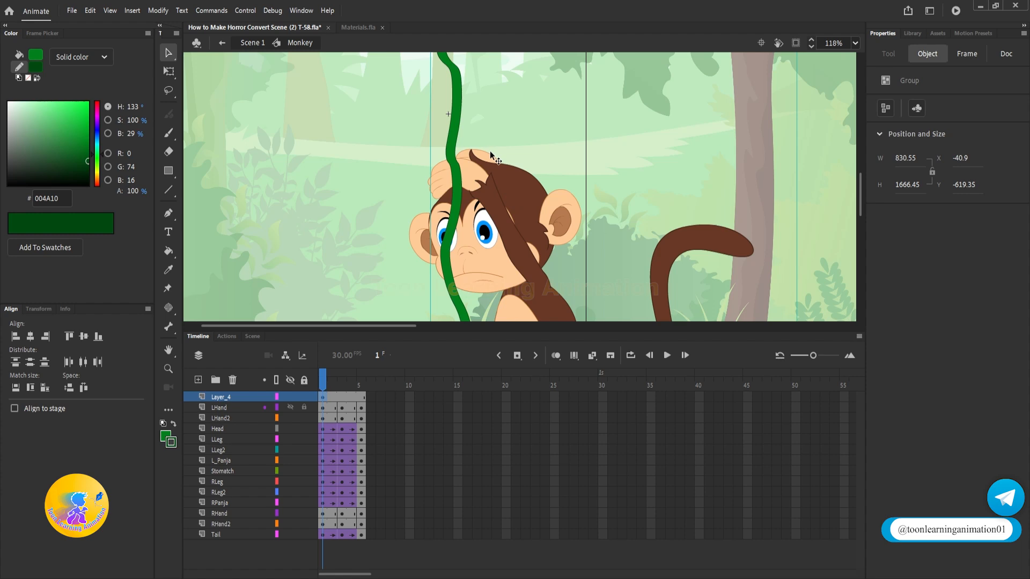
{"action": "scroll", "coordinate": [489, 155], "scroll_direction": "up", "scroll_amount": 2}
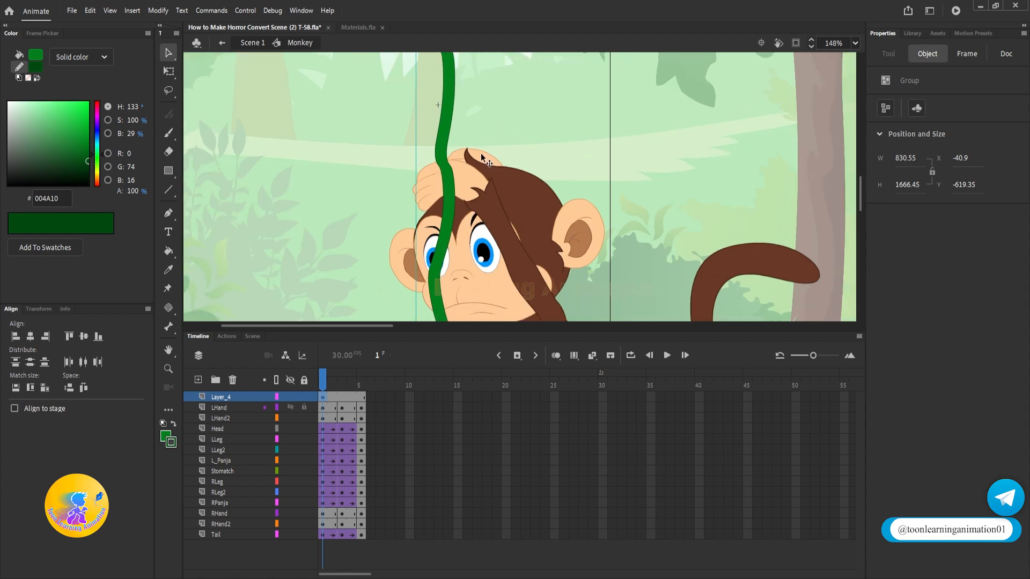
{"action": "key", "text": "q"}
{"action": "left_click_drag", "start_coordinate": [481, 169], "coordinate": [461, 153]}
{"action": "left_click", "coordinate": [439, 164]}
{"action": "left_click", "coordinate": [480, 241], "text": "shift"}
{"action": "left_click_drag", "start_coordinate": [440, 225], "coordinate": [500, 305]}
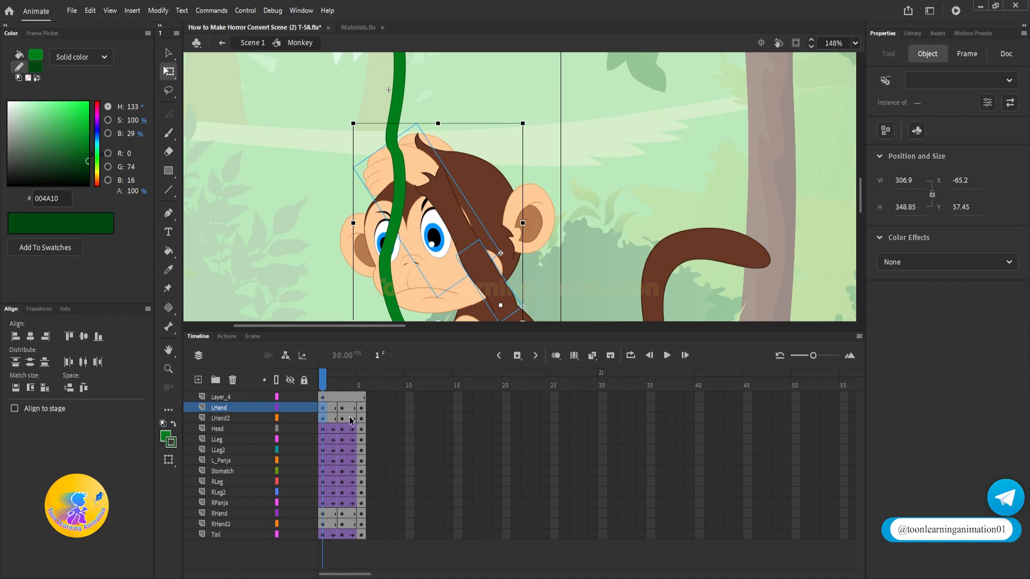
{"action": "left_click_drag", "start_coordinate": [349, 121], "coordinate": [369, 108]}
Clear the keyframes at frames 3 and 5 on the LHand, LHand2, RHand and RHand2 layers and return to frame 1.
{"action": "left_click_drag", "start_coordinate": [341, 410], "coordinate": [359, 416]}
{"action": "key", "text": "shift+F6"}
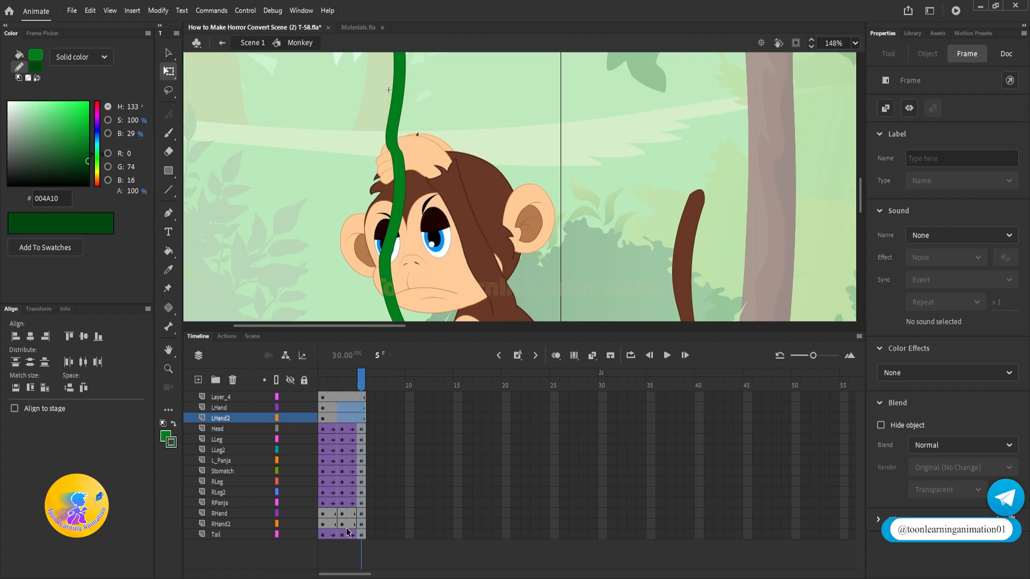
{"action": "left_click_drag", "start_coordinate": [363, 525], "coordinate": [340, 513]}
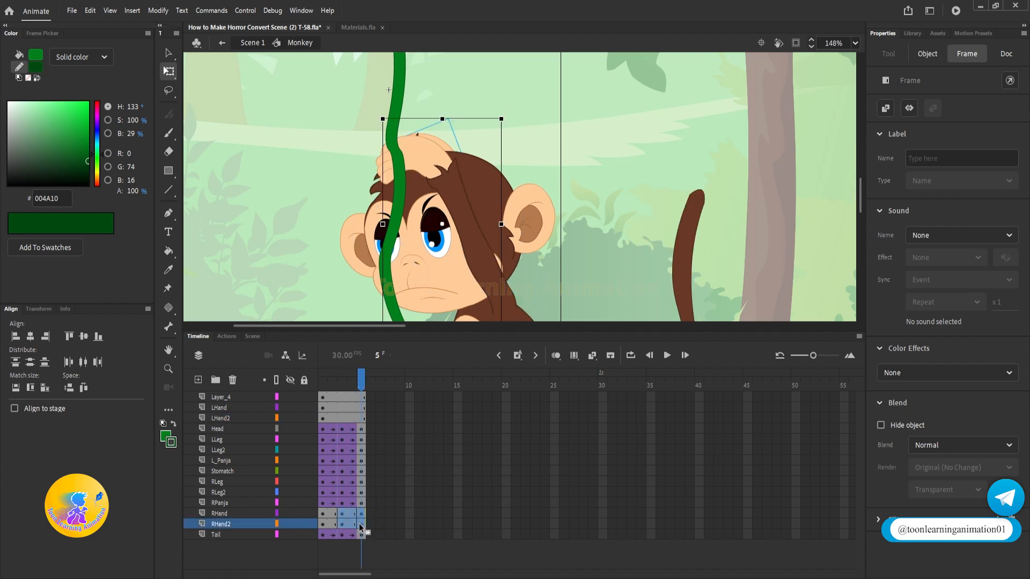
{"action": "left_click", "coordinate": [324, 386]}
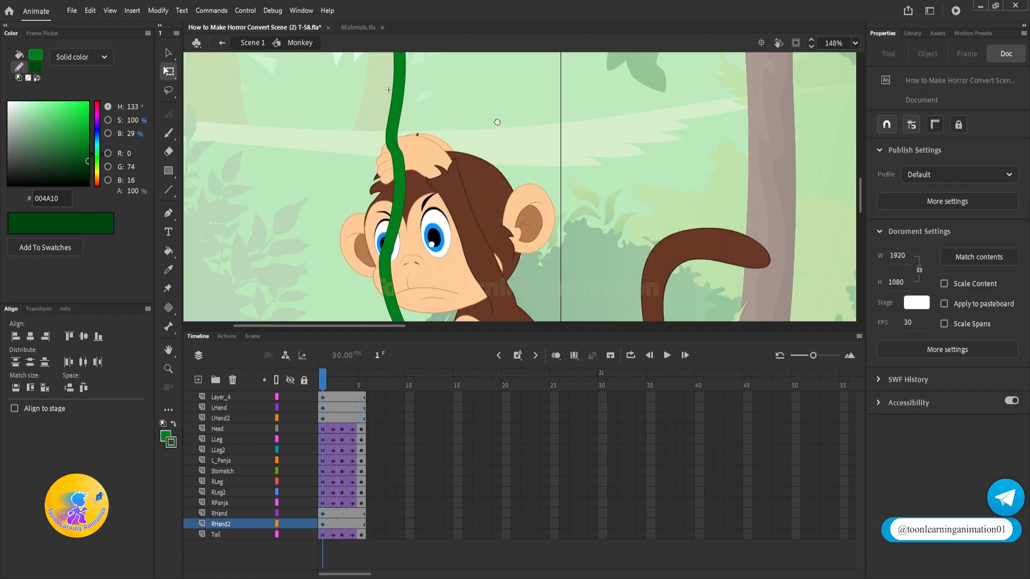
Check the hand poses inside the LHand2 symbol, return to the Monkey symbol and set the instance's first frame to 5.
{"action": "scroll", "coordinate": [496, 125], "scroll_direction": "down", "scroll_amount": 2}
{"action": "left_click", "coordinate": [400, 172]}
{"action": "left_click", "coordinate": [412, 123]}
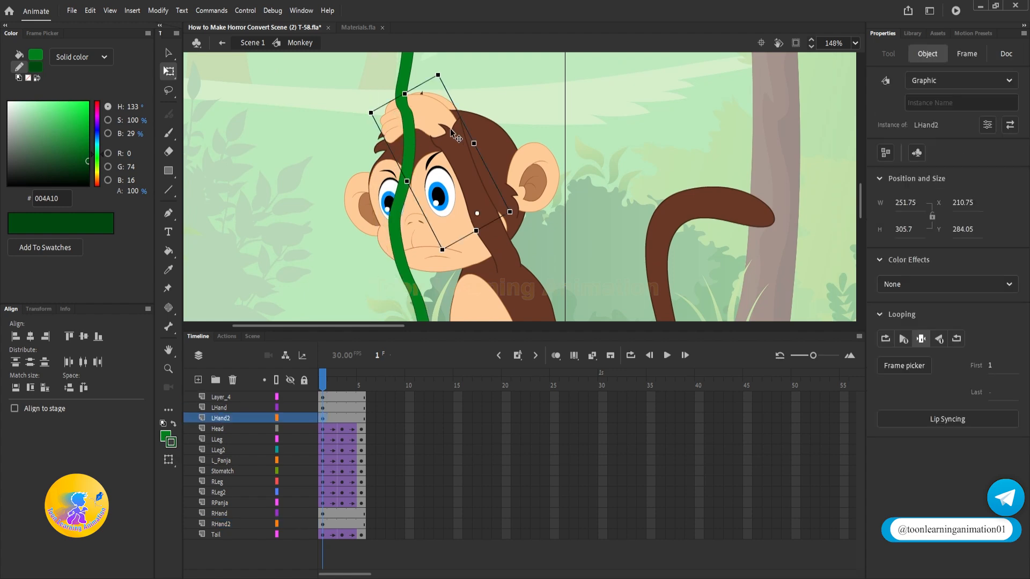
{"action": "double_click", "coordinate": [436, 119]}
{"action": "left_click", "coordinate": [329, 387]}
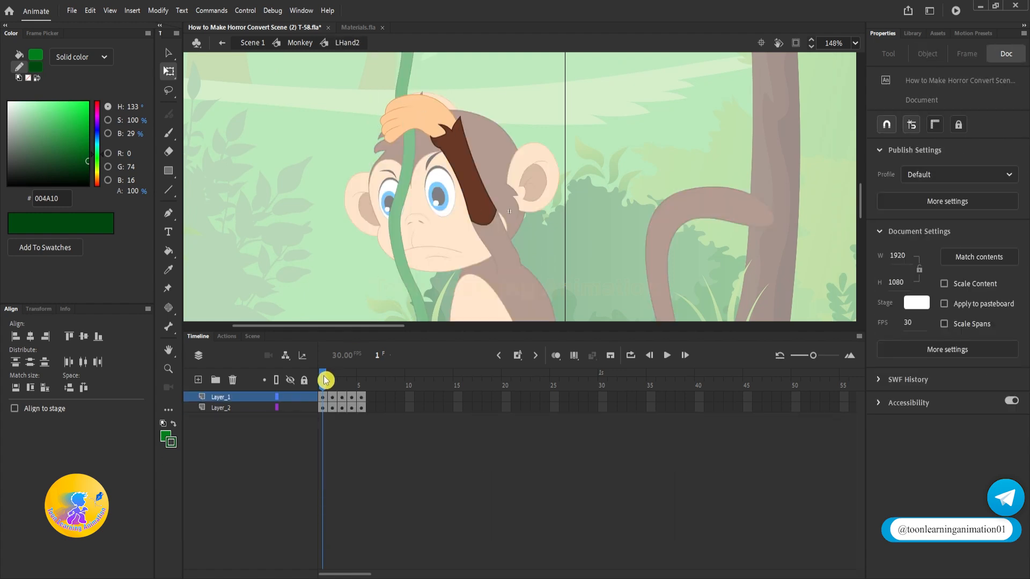
{"action": "left_click_drag", "start_coordinate": [324, 376], "coordinate": [361, 382]}
{"action": "scroll", "coordinate": [517, 112], "scroll_direction": "up", "scroll_amount": 1}
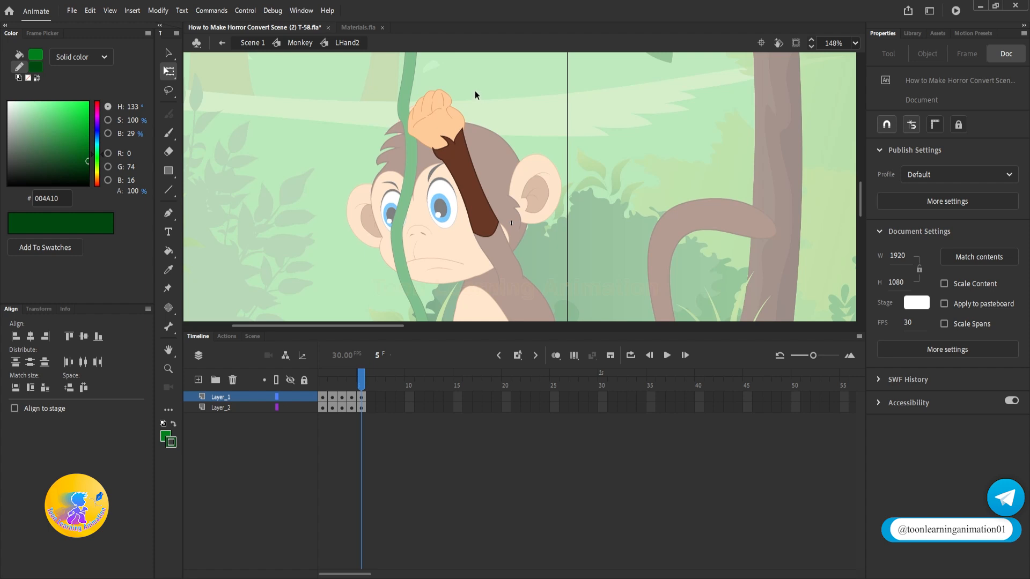
{"action": "left_click", "coordinate": [360, 380]}
{"action": "double_click", "coordinate": [592, 114]}
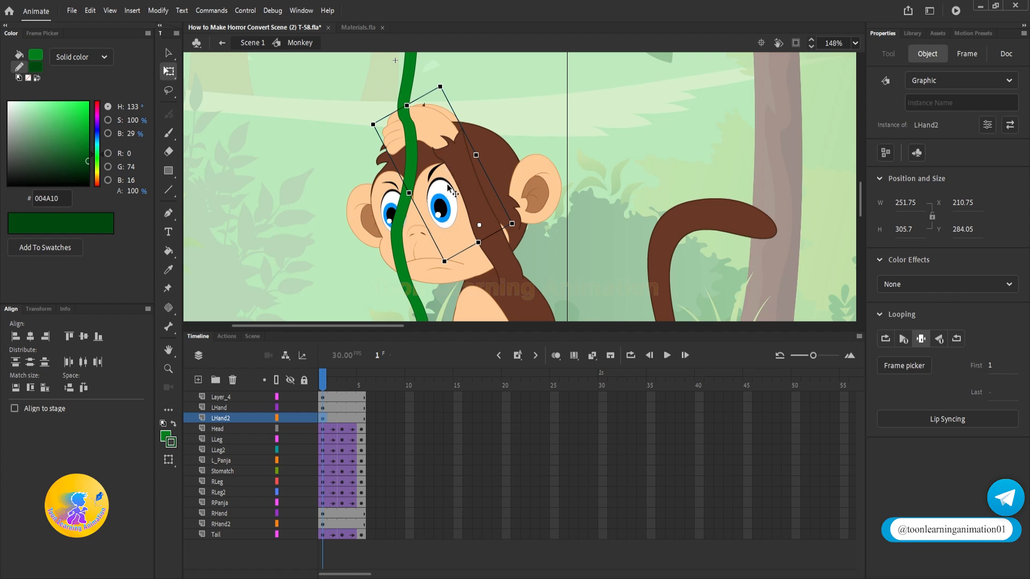
{"action": "left_click", "coordinate": [990, 366]}
{"action": "type", "text": "5"}
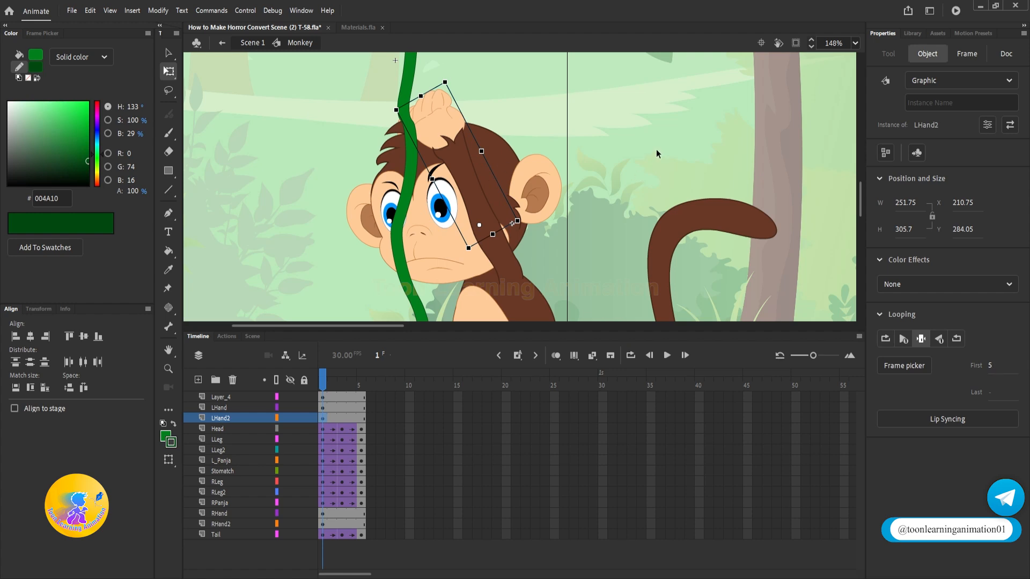
{"action": "left_click", "coordinate": [656, 150]}
Move the vine group to the right so it passes over the monkey's raised fist.
{"action": "scroll", "coordinate": [435, 116], "scroll_direction": "up", "scroll_amount": 3}
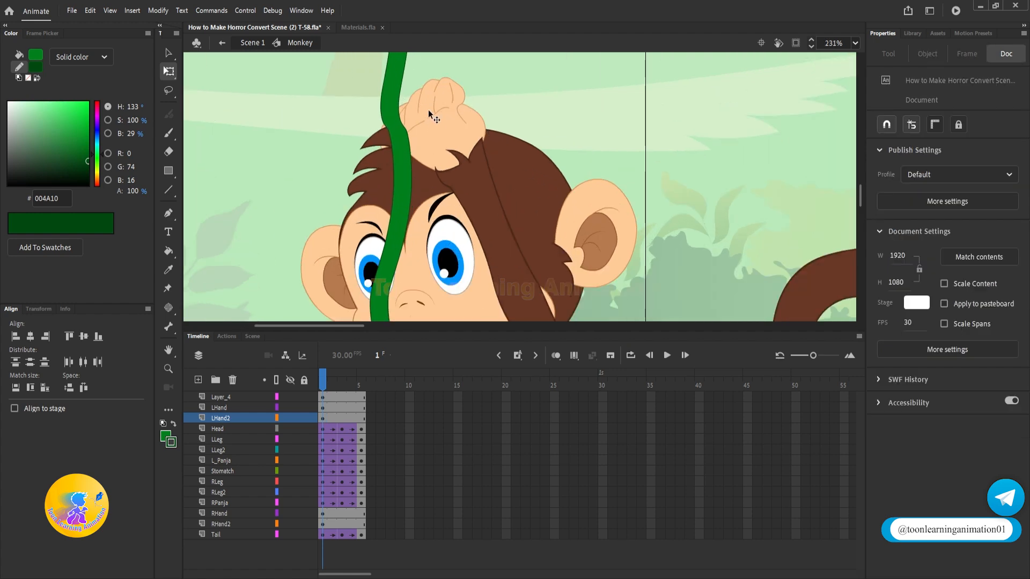
{"action": "left_click", "coordinate": [453, 155]}
{"action": "scroll", "coordinate": [456, 161], "scroll_direction": "down", "scroll_amount": 2}
{"action": "left_click", "coordinate": [503, 259]}
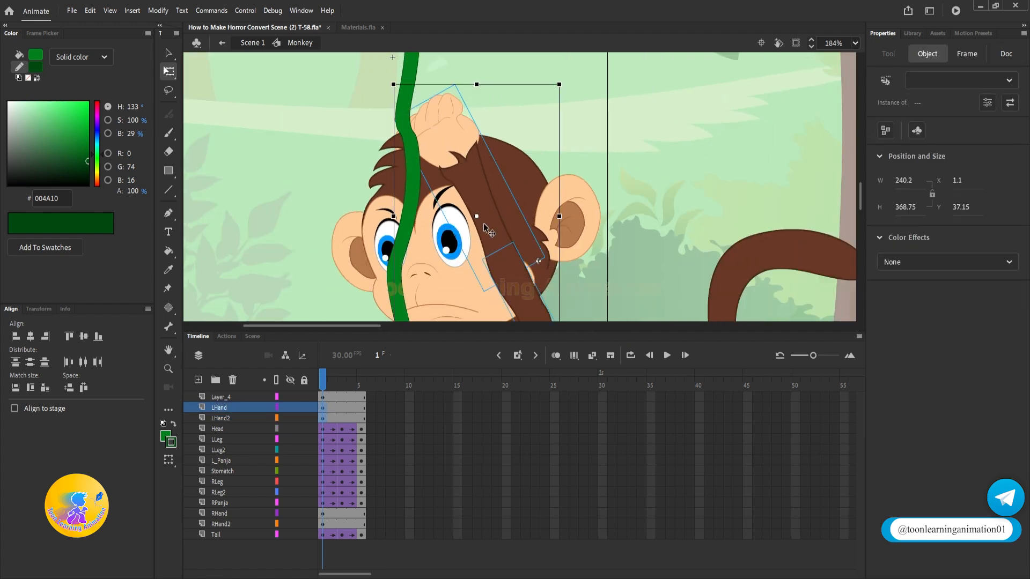
{"action": "left_click", "coordinate": [616, 152]}
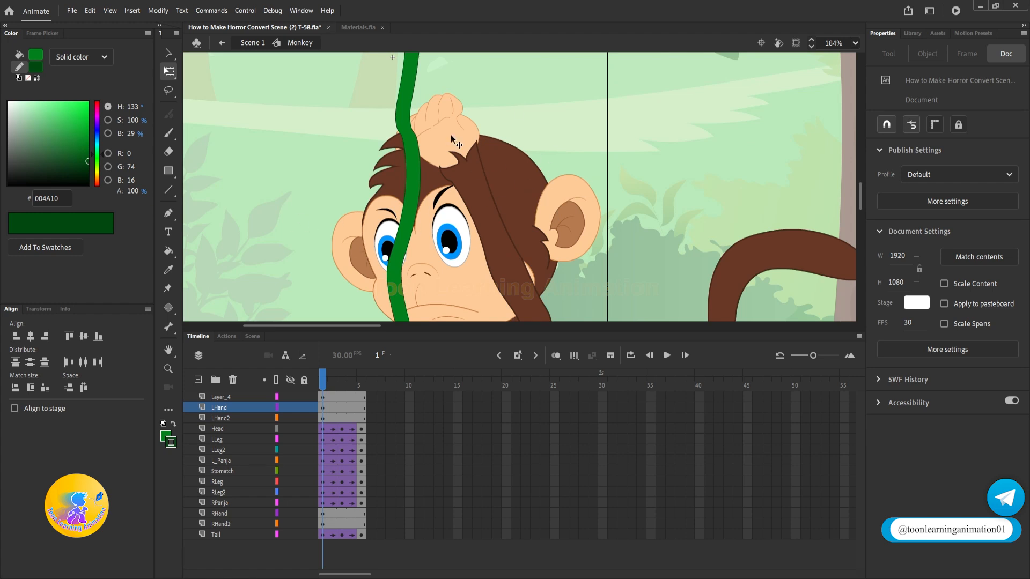
{"action": "left_click_drag", "start_coordinate": [411, 178], "coordinate": [463, 172]}
{"action": "left_click", "coordinate": [403, 121]}
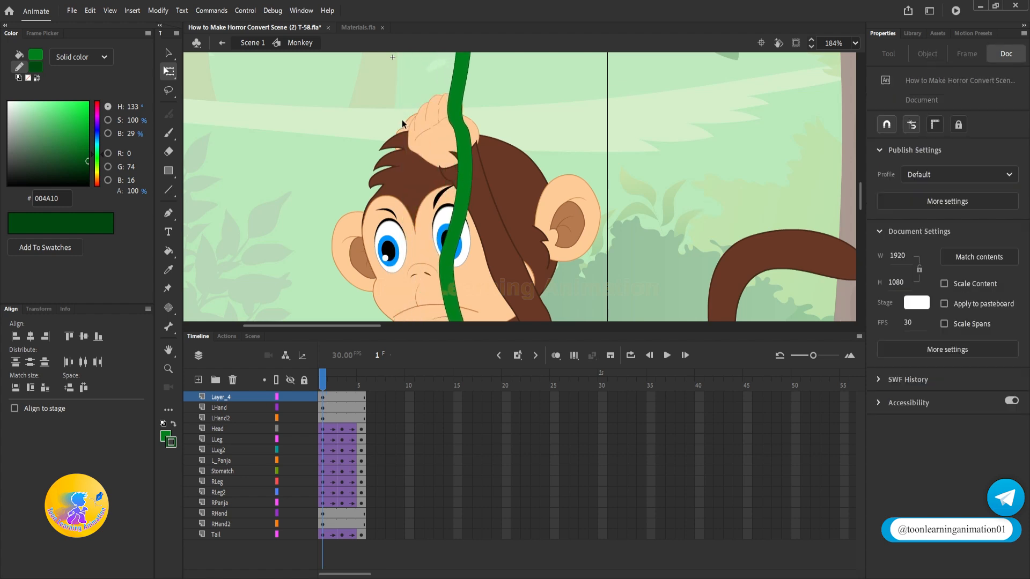
Check the hand poses inside the RHand2 symbol, return to the Monkey symbol and set the instance's first frame to 5.
{"action": "scroll", "coordinate": [404, 122], "scroll_direction": "up", "scroll_amount": 3}
{"action": "left_click", "coordinate": [407, 129]}
{"action": "double_click", "coordinate": [408, 130]}
{"action": "left_click_drag", "start_coordinate": [323, 382], "coordinate": [360, 385]}
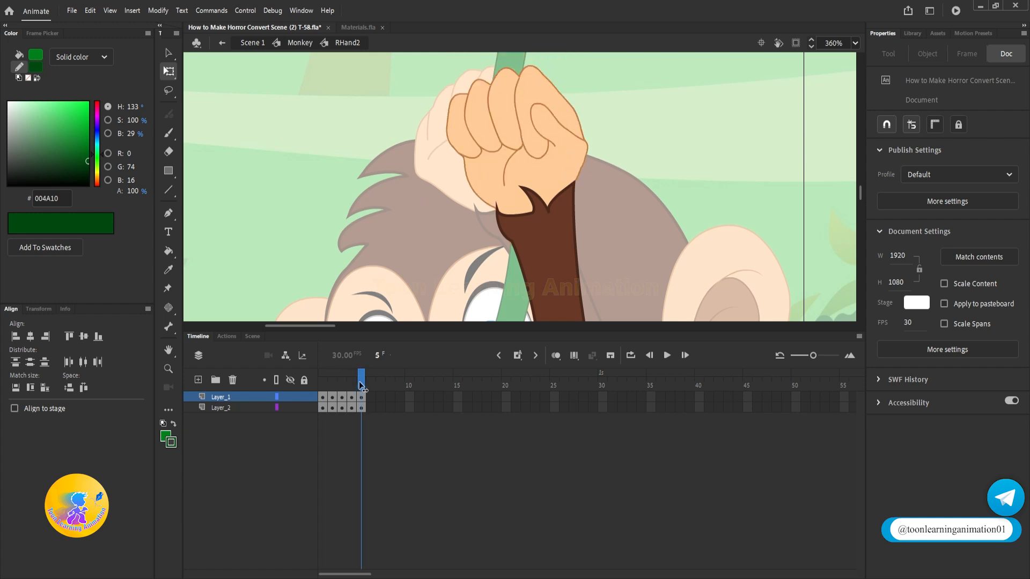
{"action": "double_click", "coordinate": [655, 152]}
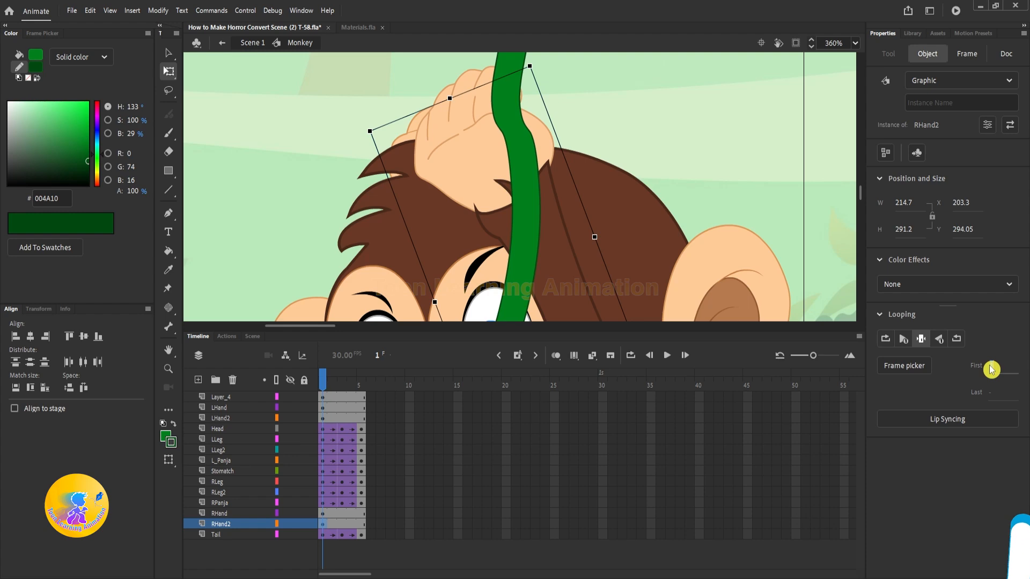
{"action": "type", "text": "5"}
{"action": "key", "text": "Return"}
{"action": "scroll", "coordinate": [482, 143], "scroll_direction": "down", "scroll_amount": 5}
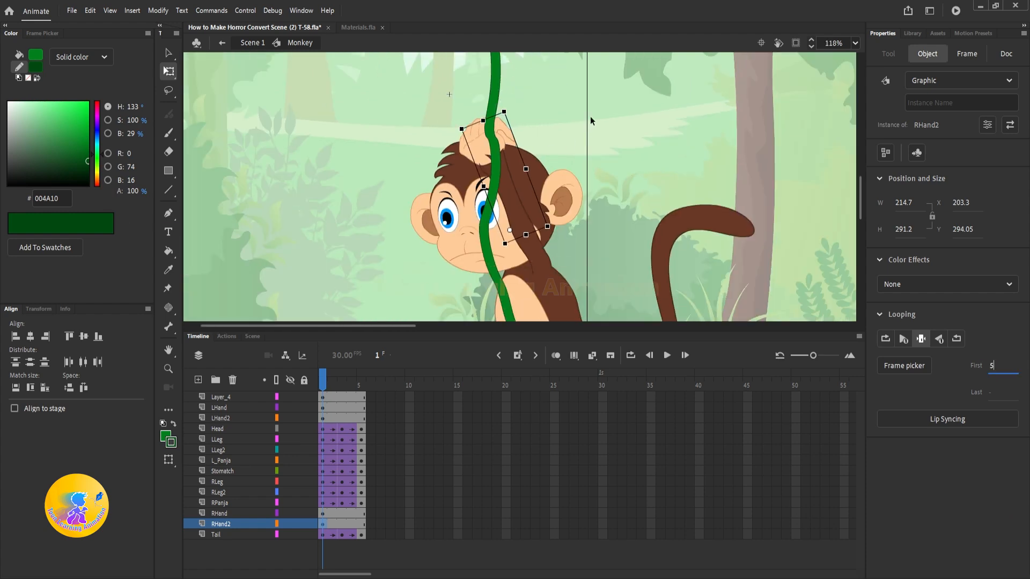
{"action": "scroll", "coordinate": [536, 163], "scroll_direction": "up", "scroll_amount": 3}
{"action": "left_click", "coordinate": [600, 131]}
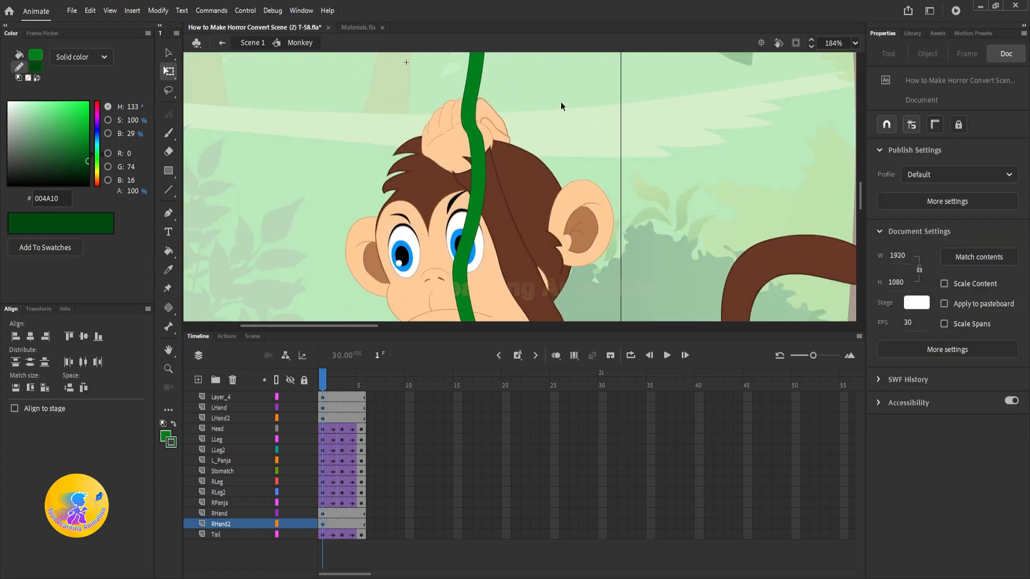
{"action": "scroll", "coordinate": [561, 102], "scroll_direction": "down", "scroll_amount": 5}
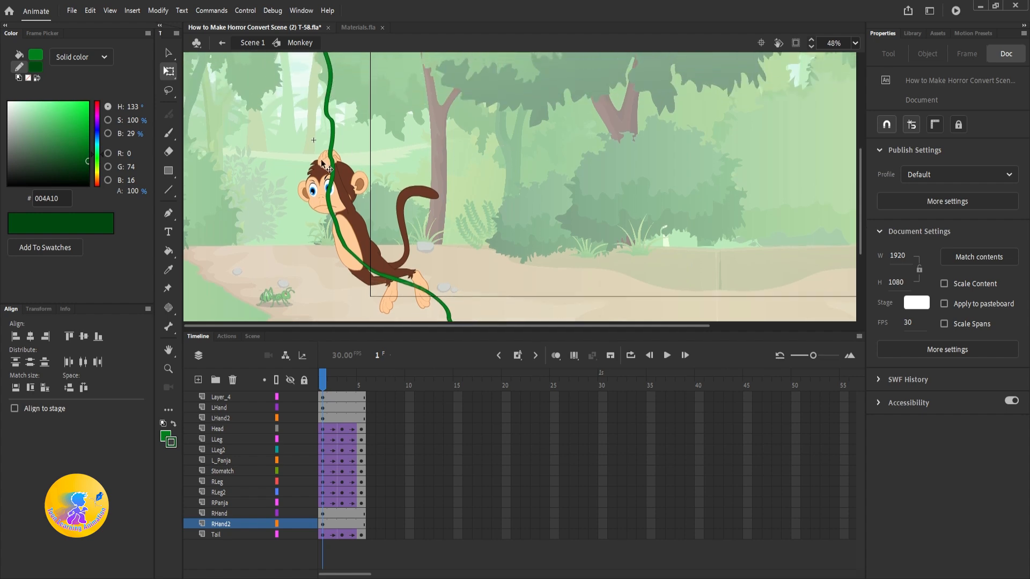
Convert the vine group into a symbol named Vine and give its layer the same name.
{"action": "scroll", "coordinate": [325, 164], "scroll_direction": "up", "scroll_amount": 4}
{"action": "scroll", "coordinate": [377, 127], "scroll_direction": "up", "scroll_amount": 1}
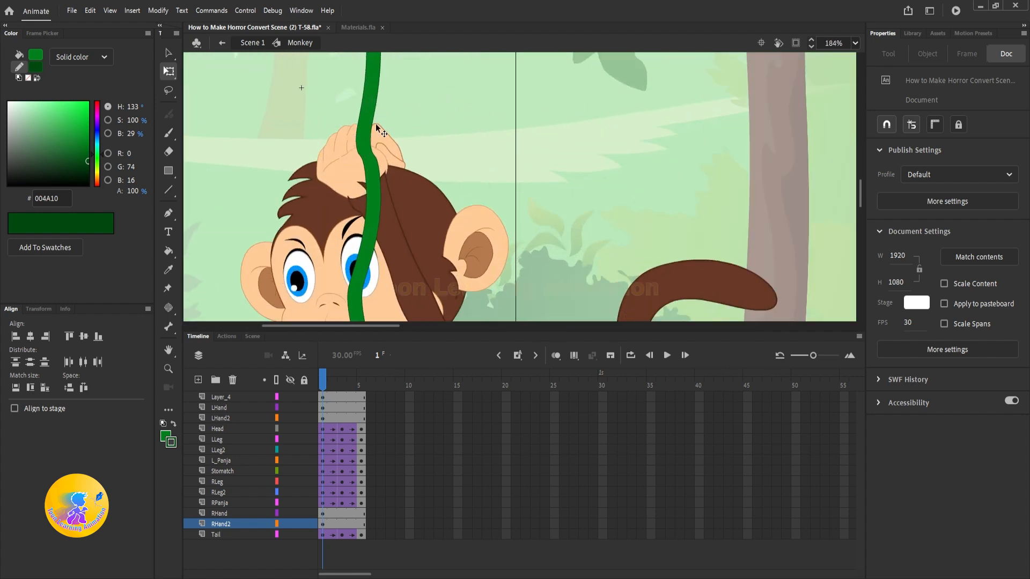
{"action": "left_click", "coordinate": [372, 168]}
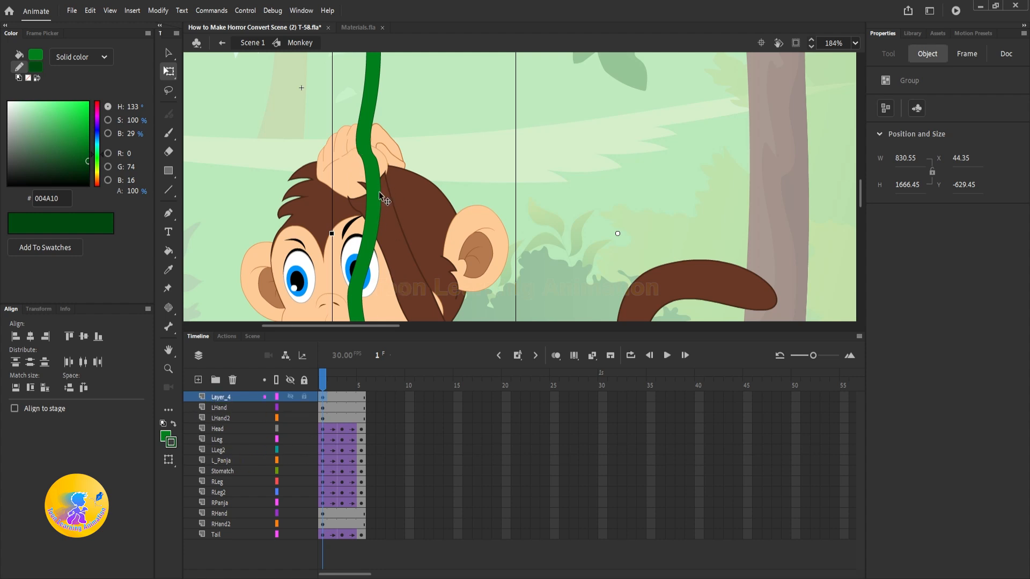
{"action": "key", "text": "F8"}
{"action": "type", "text": "Vine"}
{"action": "key", "text": "Return"}
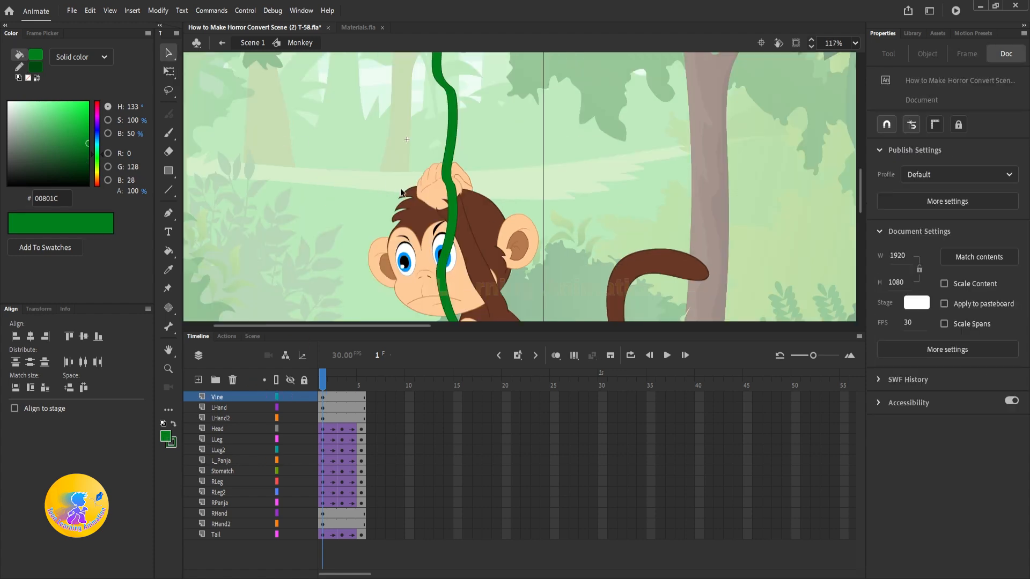
{"action": "scroll", "coordinate": [403, 190], "scroll_direction": "down", "scroll_amount": 2}
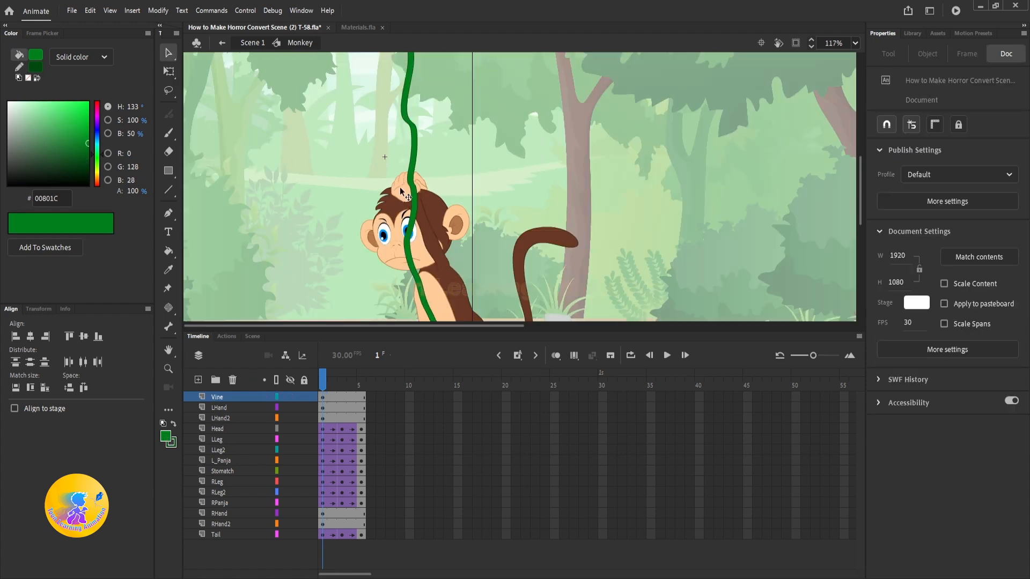
Move the Vine layer directly below the Head layer so the vine runs behind the monkey's head and front fist.
{"action": "scroll", "coordinate": [401, 189], "scroll_direction": "up", "scroll_amount": 3}
{"action": "left_click_drag", "start_coordinate": [491, 241], "coordinate": [465, 208]}
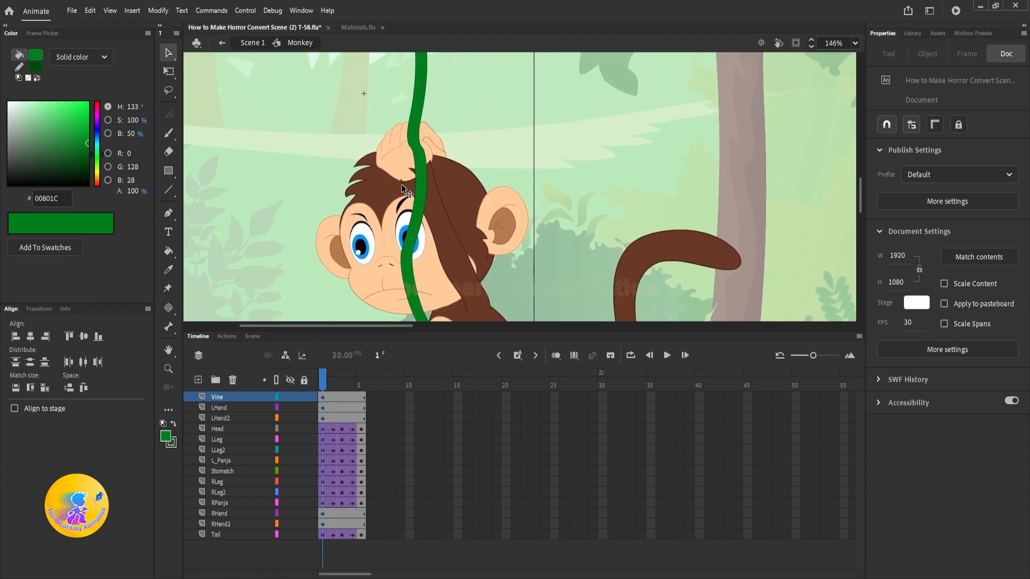
{"action": "scroll", "coordinate": [399, 204], "scroll_direction": "down", "scroll_amount": 2}
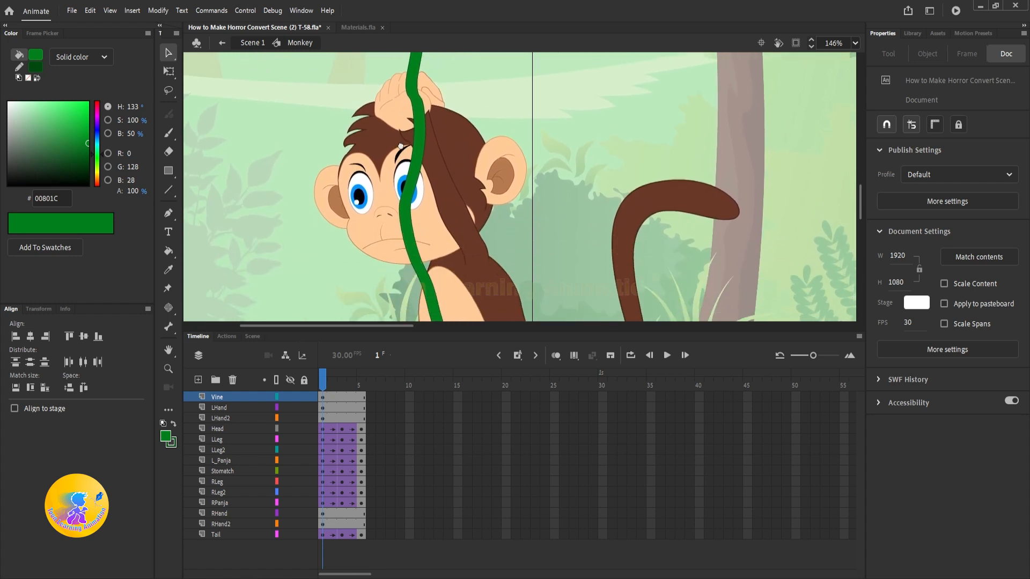
{"action": "left_click", "coordinate": [417, 181]}
{"action": "left_click_drag", "start_coordinate": [229, 400], "coordinate": [229, 433]}
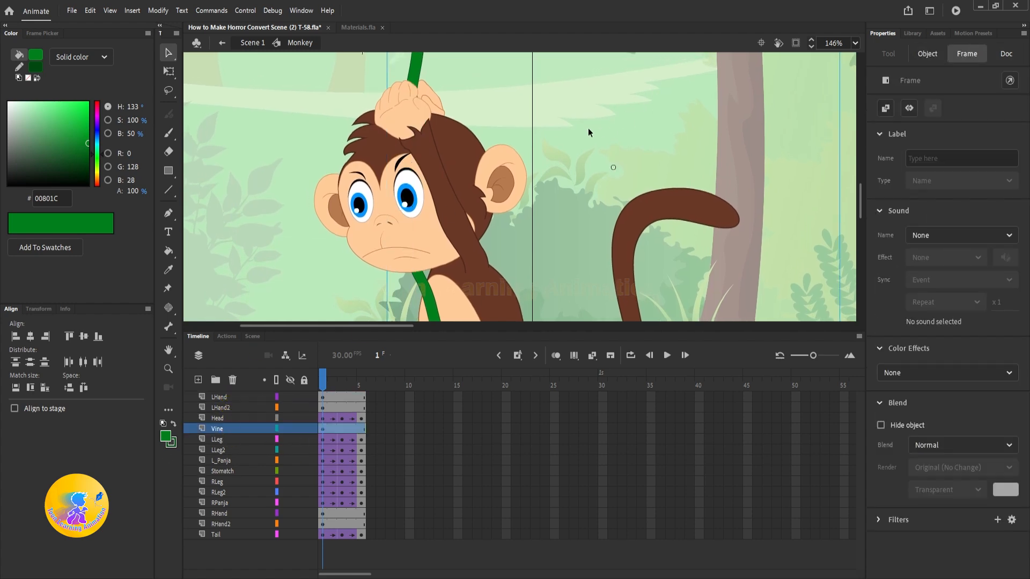
{"action": "scroll", "coordinate": [436, 150], "scroll_direction": "down", "scroll_amount": 3}
{"action": "scroll", "coordinate": [428, 194], "scroll_direction": "up", "scroll_amount": 3}
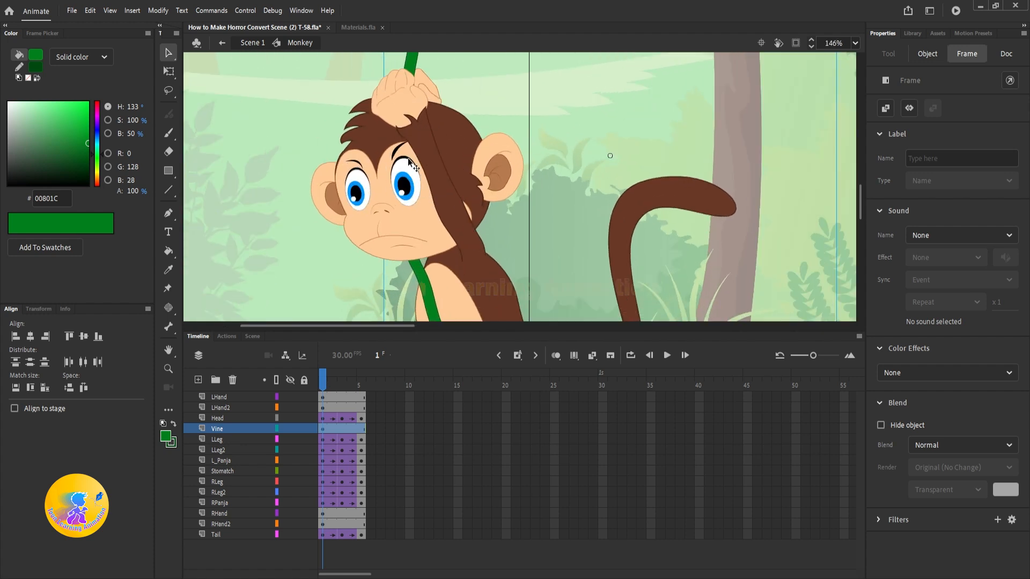
Shift the vine slightly to the right so it passes between the monkey's two fists.
{"action": "left_click_drag", "start_coordinate": [397, 113], "coordinate": [409, 222]}
{"action": "scroll", "coordinate": [410, 148], "scroll_direction": "up", "scroll_amount": 3}
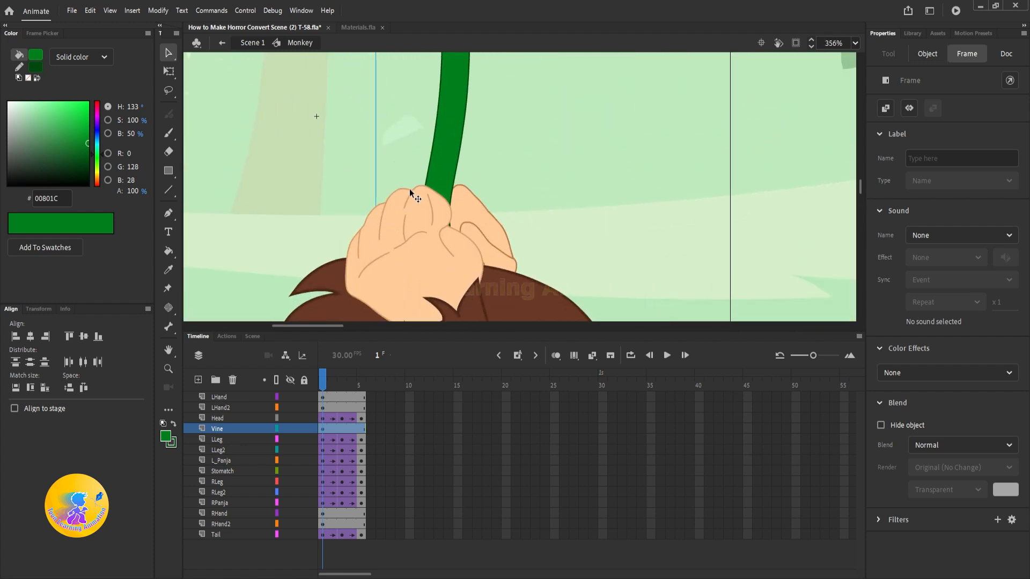
{"action": "left_click", "coordinate": [431, 193]}
{"action": "left_click_drag", "start_coordinate": [443, 160], "coordinate": [468, 174]}
{"action": "left_click", "coordinate": [370, 251]}
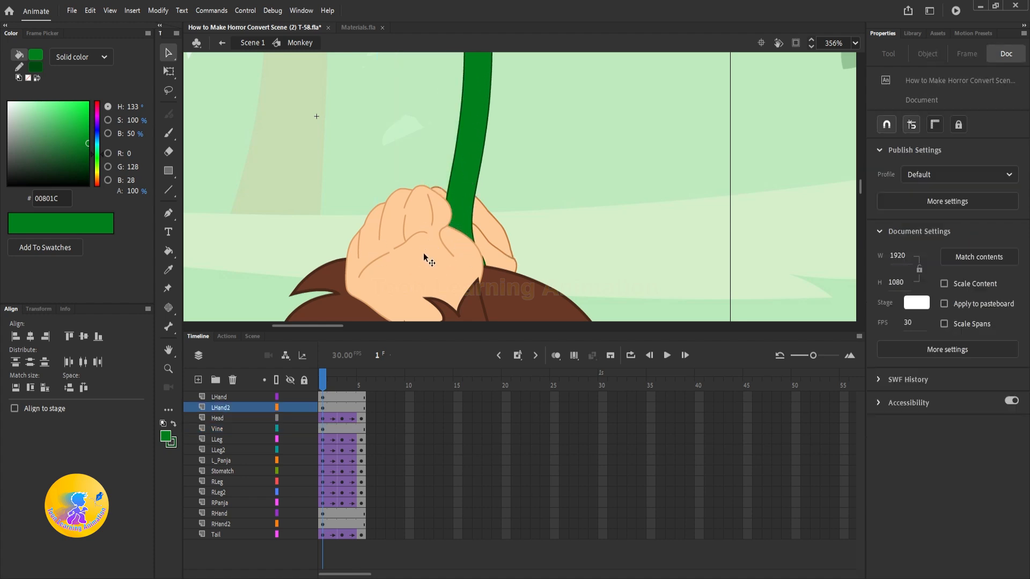
Inside the LHand2 symbol, break apart the fist group and draw a line across the base of the thumb.
{"action": "double_click", "coordinate": [436, 241]}
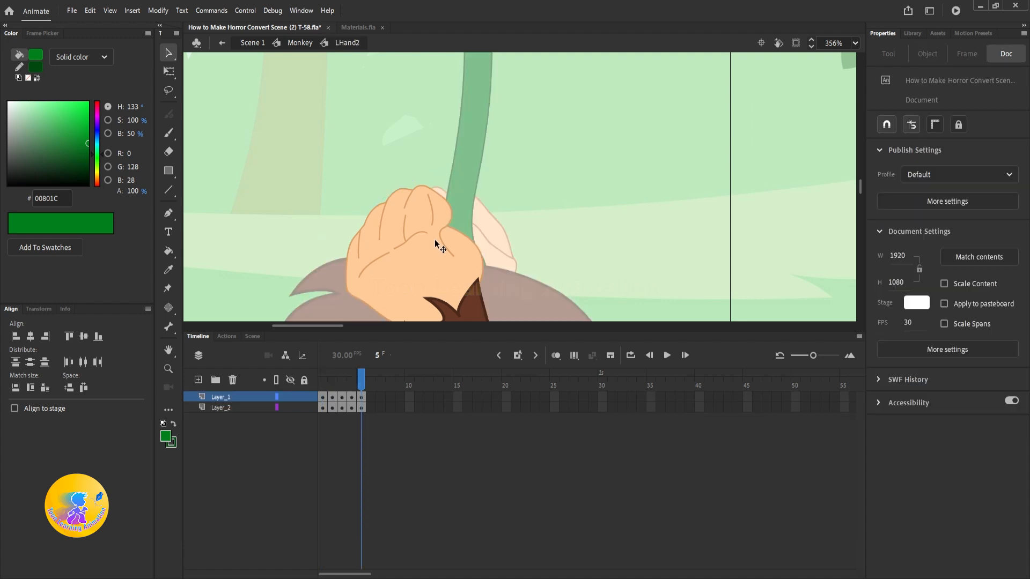
{"action": "left_click", "coordinate": [436, 242]}
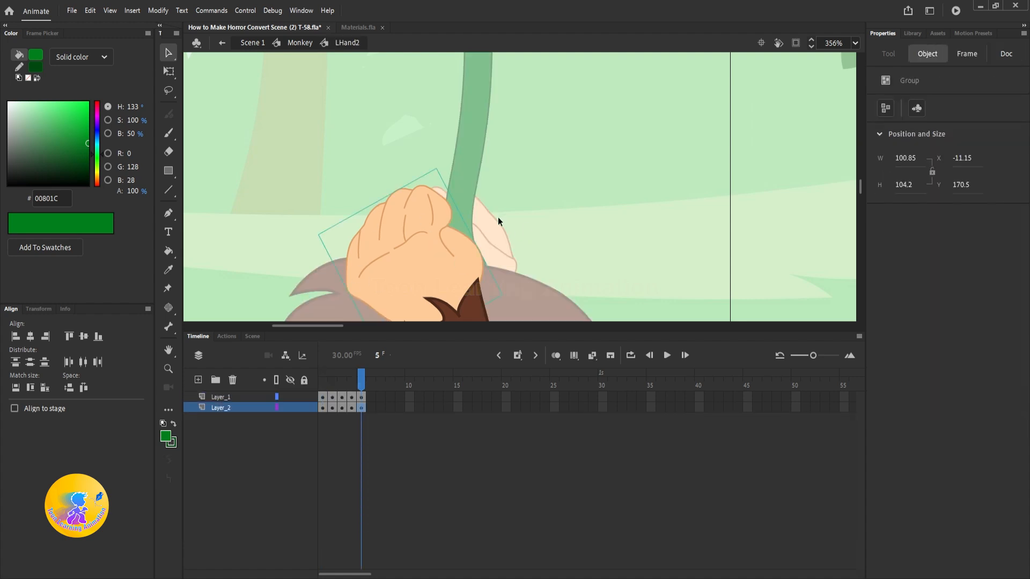
{"action": "left_click", "coordinate": [498, 218]}
{"action": "left_click", "coordinate": [545, 223]}
{"action": "scroll", "coordinate": [443, 230], "scroll_direction": "up", "scroll_amount": 4}
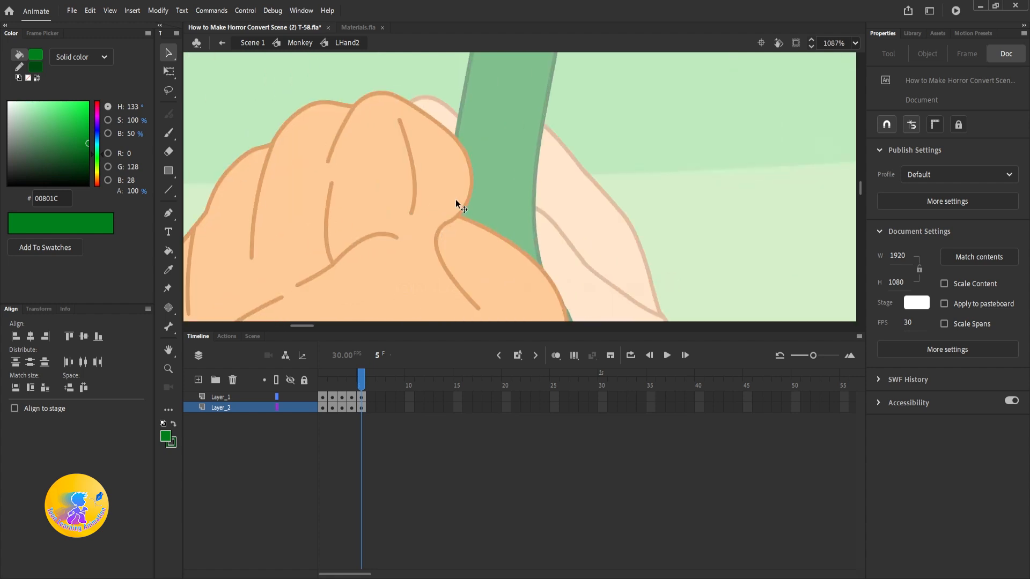
{"action": "scroll", "coordinate": [454, 239], "scroll_direction": "down", "scroll_amount": 4}
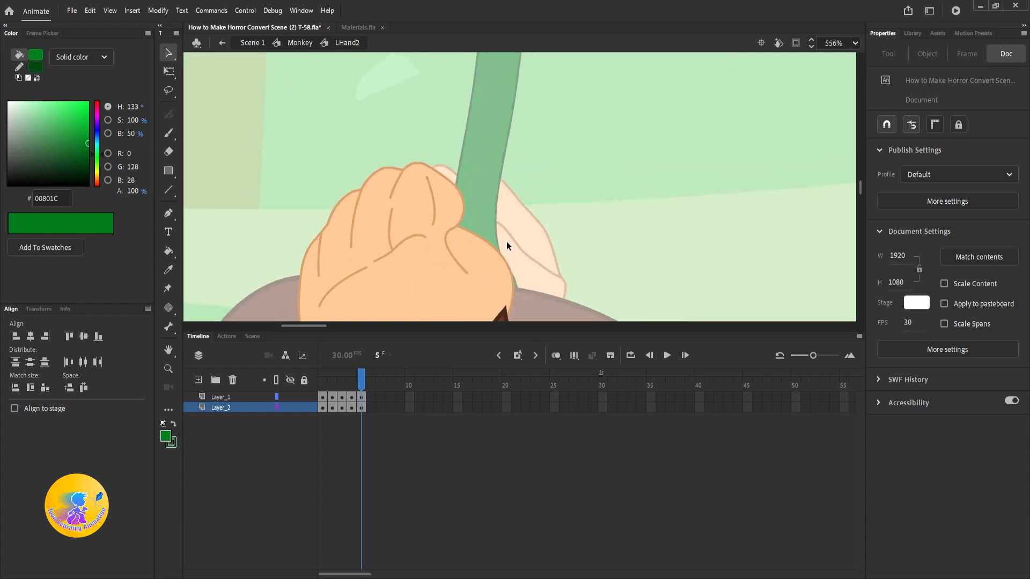
{"action": "key", "text": "n"}
{"action": "scroll", "coordinate": [448, 236], "scroll_direction": "up", "scroll_amount": 4}
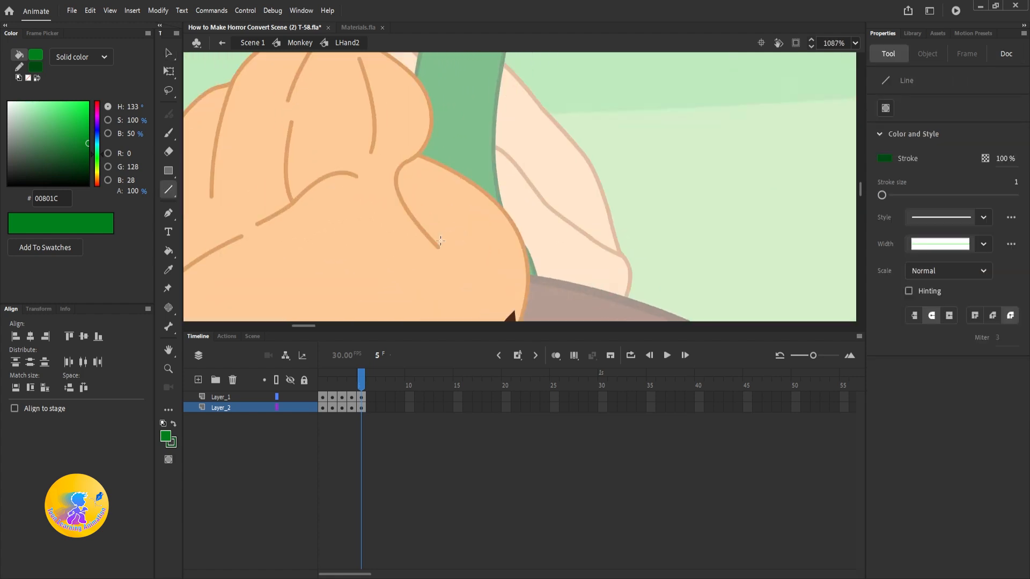
{"action": "mouse_move", "coordinate": [449, 258]}
{"action": "left_mouse_down"}
{"action": "mouse_move", "coordinate": [536, 261]}
{"action": "mouse_move", "coordinate": [525, 267]}
{"action": "left_mouse_up"}
Group the thumb's fill and outline as a separate piece of the fist.
{"action": "key", "text": "v"}
{"action": "double_click", "coordinate": [487, 232]}
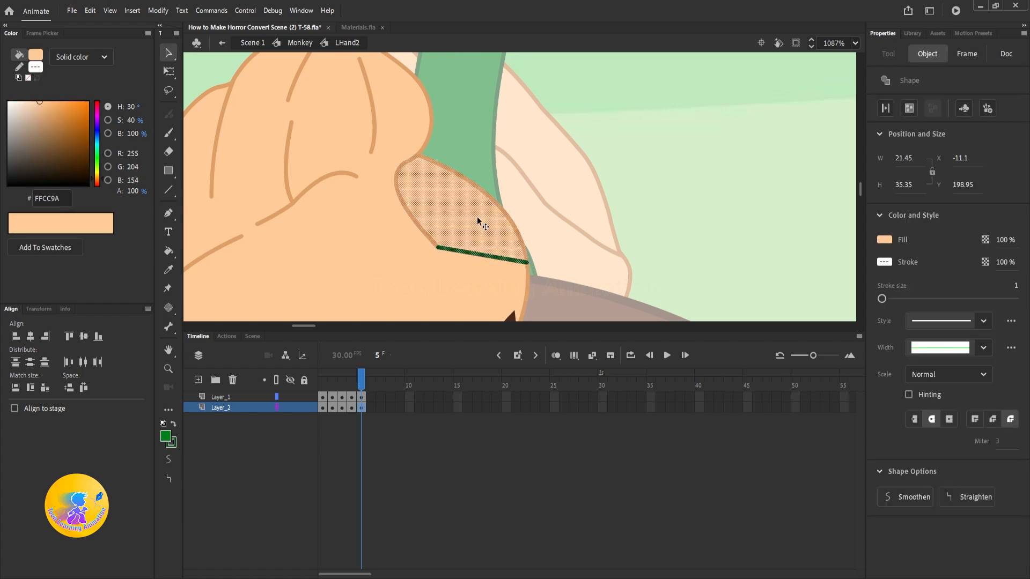
{"action": "key", "text": "ctrl+g"}
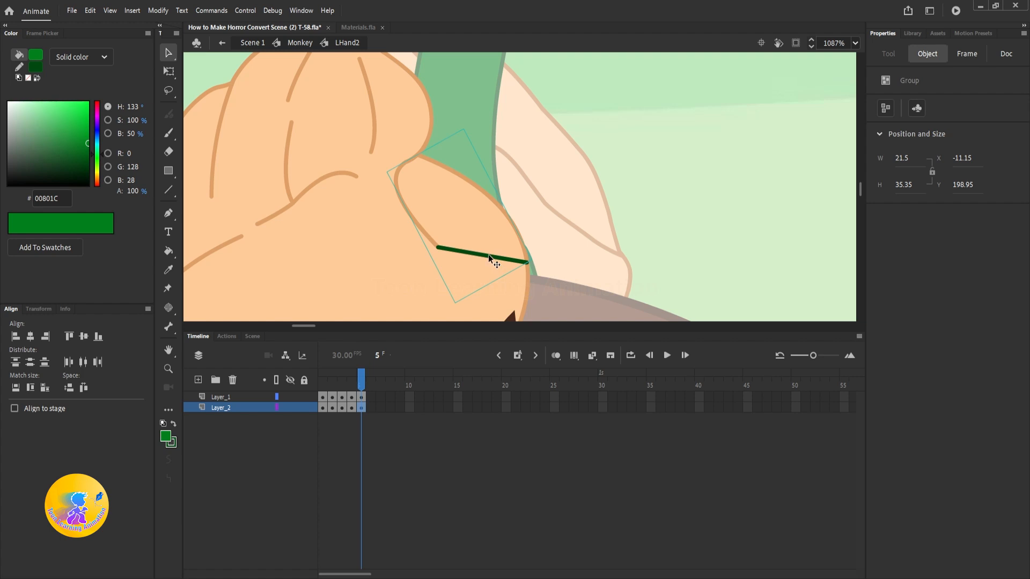
Select the rest of the fist artwork without the thumb and group it.
{"action": "scroll", "coordinate": [489, 256], "scroll_direction": "down", "scroll_amount": 5}
{"action": "left_click_drag", "start_coordinate": [298, 152], "coordinate": [692, 455]}
{"action": "left_click", "coordinate": [452, 241]}
{"action": "scroll", "coordinate": [473, 212], "scroll_direction": "down", "scroll_amount": 3}
{"action": "scroll", "coordinate": [475, 225], "scroll_direction": "up", "scroll_amount": 3}
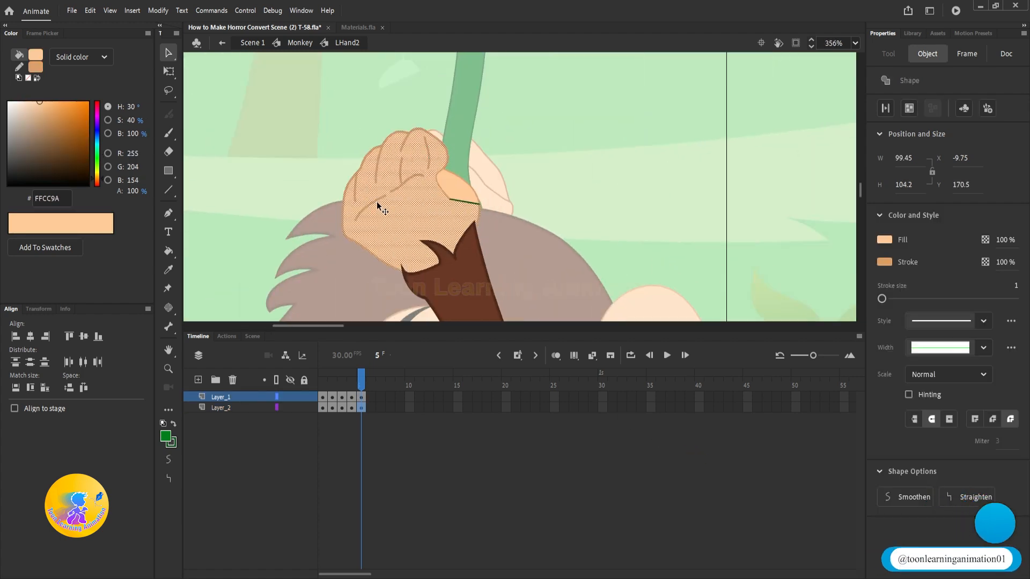
{"action": "left_click", "coordinate": [349, 181]}
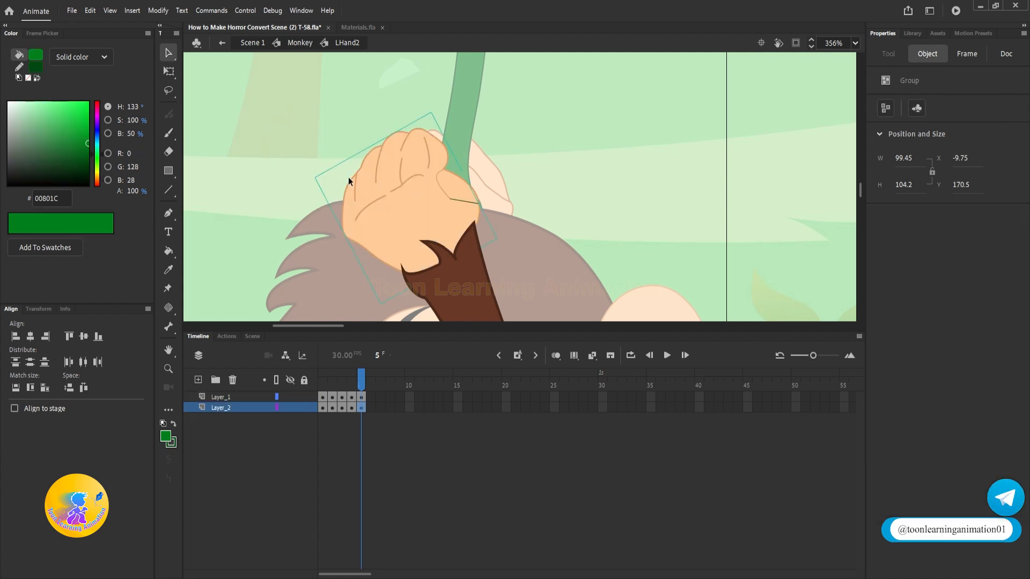
{"action": "left_click", "coordinate": [574, 194]}
Inside the thumb group, delete the dark green dividing line and cut the thumb's inner outline, then return to LHand2.
{"action": "scroll", "coordinate": [473, 184], "scroll_direction": "up", "scroll_amount": 3}
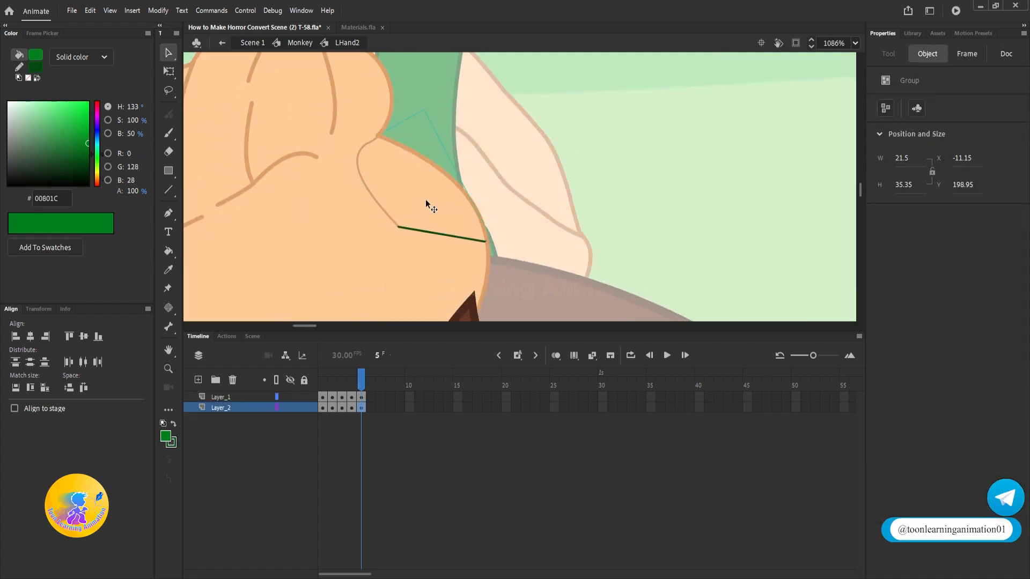
{"action": "double_click", "coordinate": [426, 199]}
{"action": "left_click", "coordinate": [428, 237]}
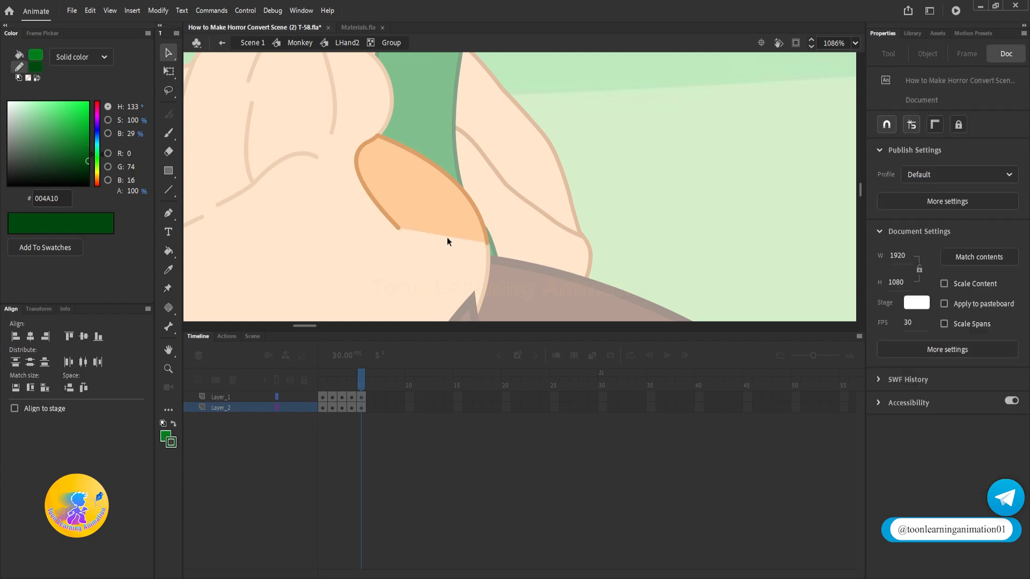
{"action": "left_click", "coordinate": [379, 203]}
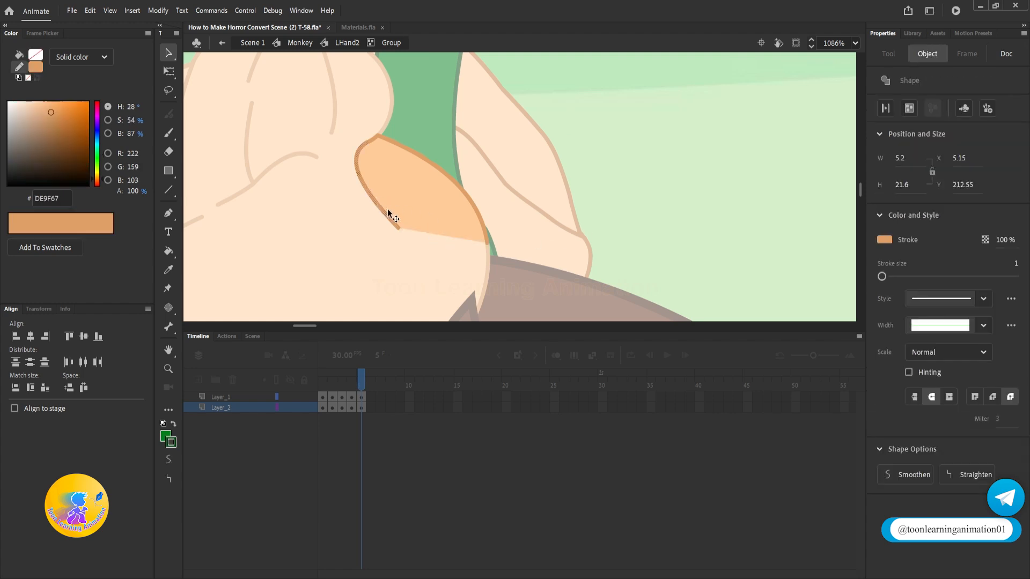
{"action": "double_click", "coordinate": [604, 201]}
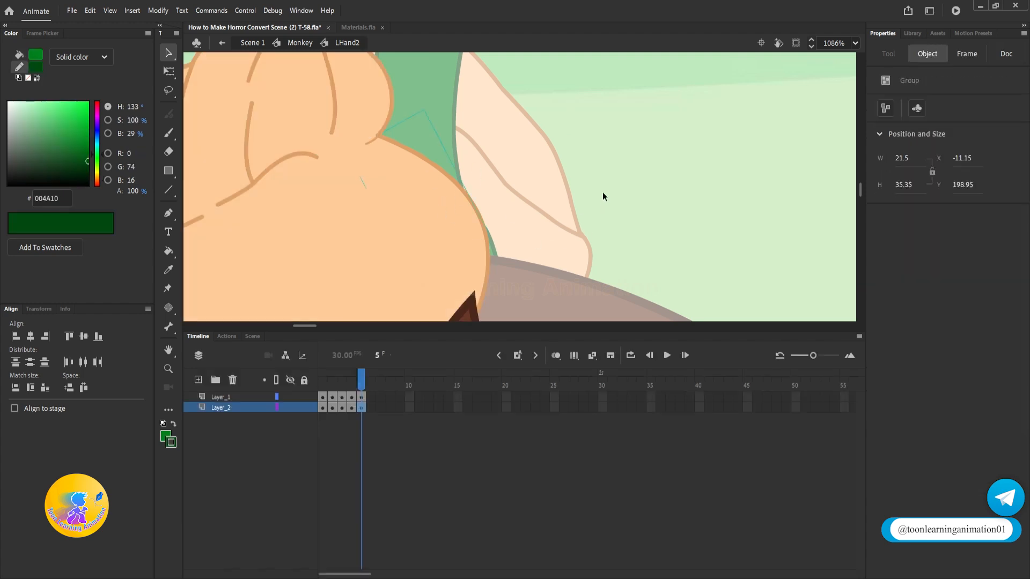
Paste the thumb's inner outline into the fist group and close its gap beside the finger with an Ink Bottle stroke in DE9F67.
{"action": "double_click", "coordinate": [362, 126]}
{"action": "left_click", "coordinate": [531, 179]}
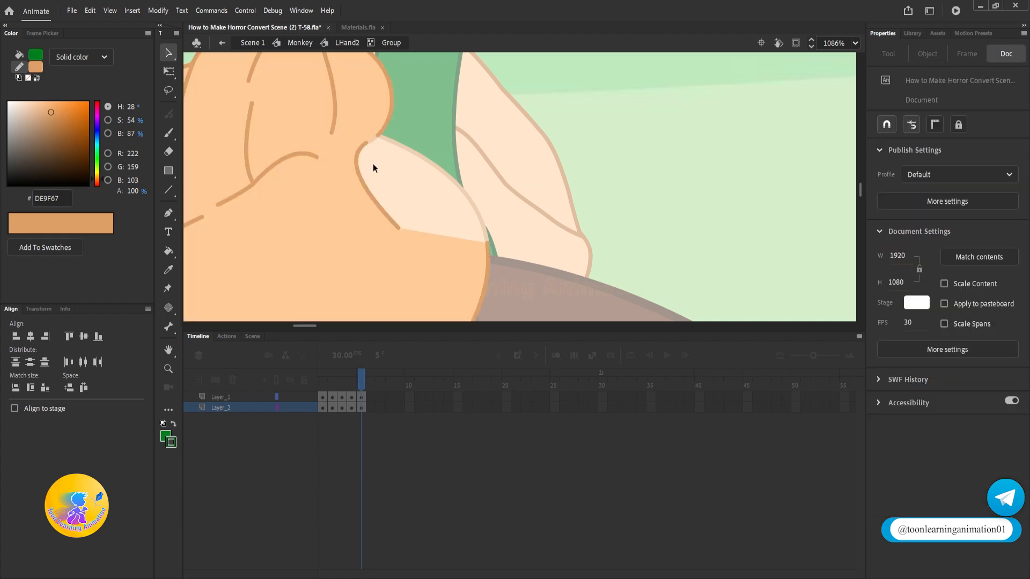
{"action": "scroll", "coordinate": [374, 130], "scroll_direction": "up", "scroll_amount": 3}
{"action": "left_click", "coordinate": [176, 445]}
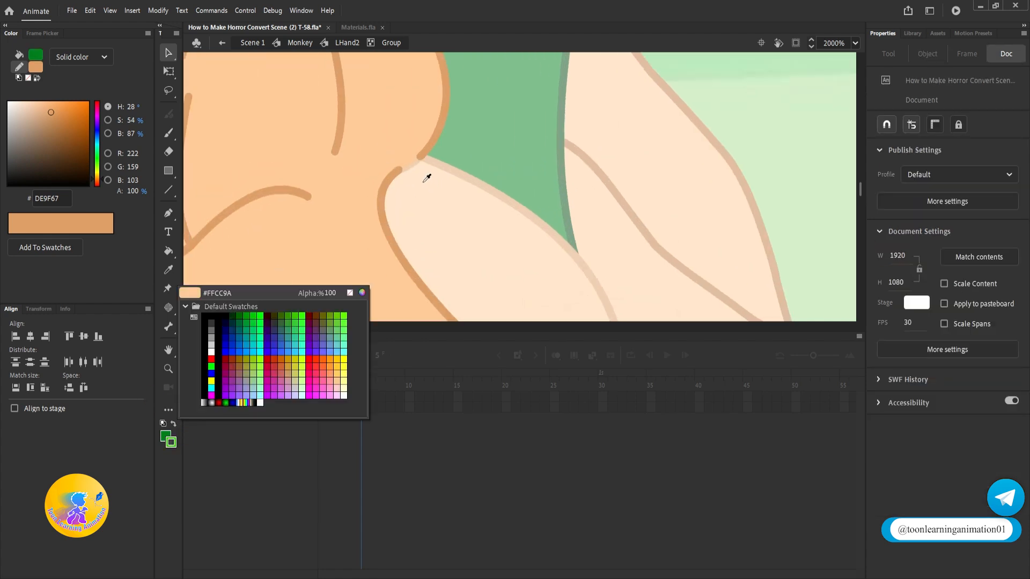
{"action": "left_click", "coordinate": [397, 172]}
{"action": "key", "text": "s"}
{"action": "left_click", "coordinate": [413, 167]}
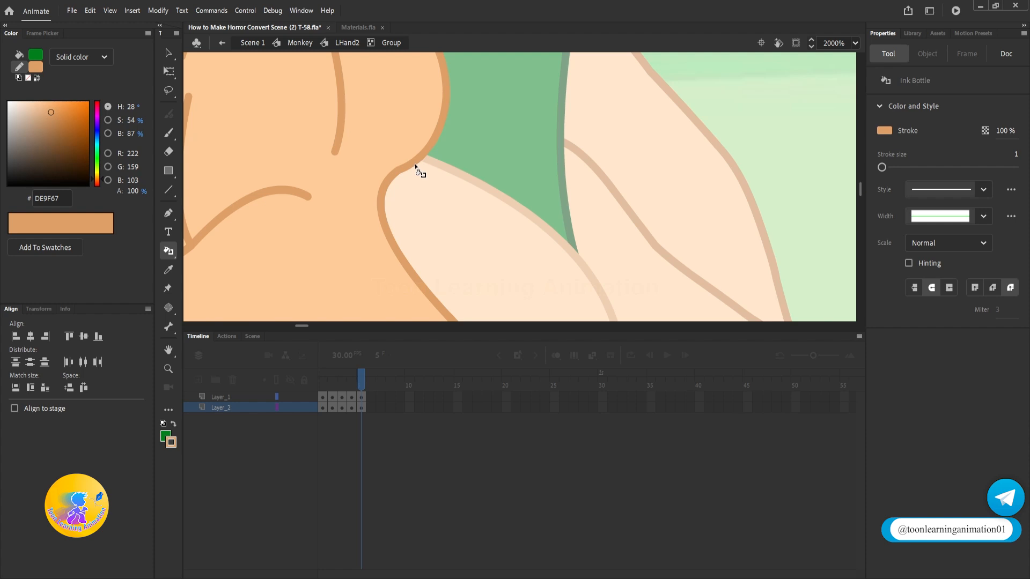
{"action": "key", "text": "v"}
{"action": "scroll", "coordinate": [426, 172], "scroll_direction": "down", "scroll_amount": 6}
{"action": "double_click", "coordinate": [590, 185]}
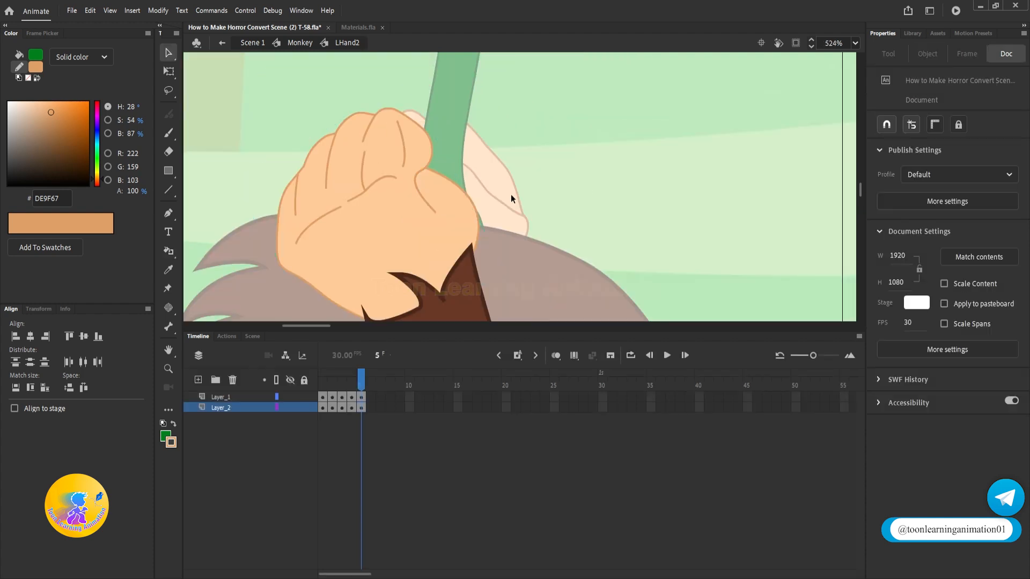
Try moving the fist and thumb groups separately, undoing each trial move.
{"action": "left_click_drag", "start_coordinate": [389, 159], "coordinate": [290, 153]}
{"action": "key", "text": "ctrl+z"}
{"action": "left_click_drag", "start_coordinate": [442, 197], "coordinate": [484, 137]}
{"action": "key", "text": "ctrl+z"}
{"action": "left_click", "coordinate": [567, 152]}
{"action": "scroll", "coordinate": [526, 169], "scroll_direction": "up", "scroll_amount": 2}
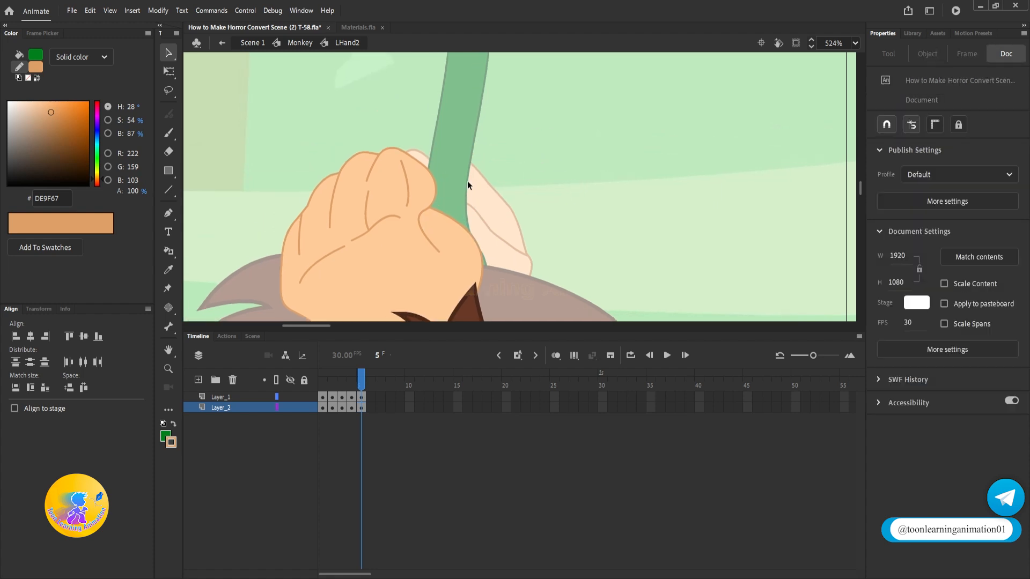
Set the Line tool's stroke to the vine's dark green outline colour, 004A10, sampled in the Monkey symbol, and reopen LHand2.
{"action": "scroll", "coordinate": [422, 201], "scroll_direction": "up", "scroll_amount": 1}
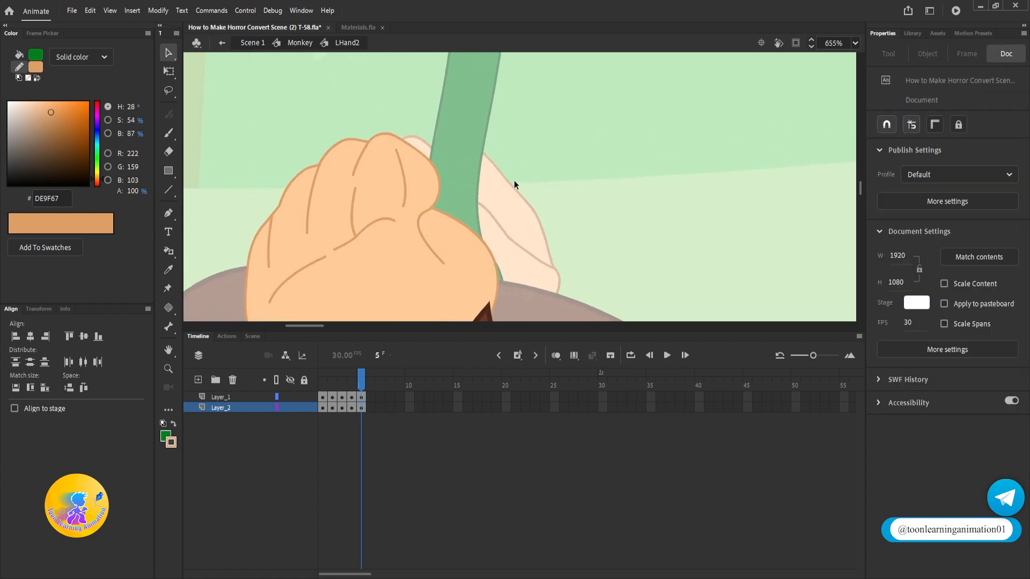
{"action": "scroll", "coordinate": [477, 212], "scroll_direction": "down", "scroll_amount": 2}
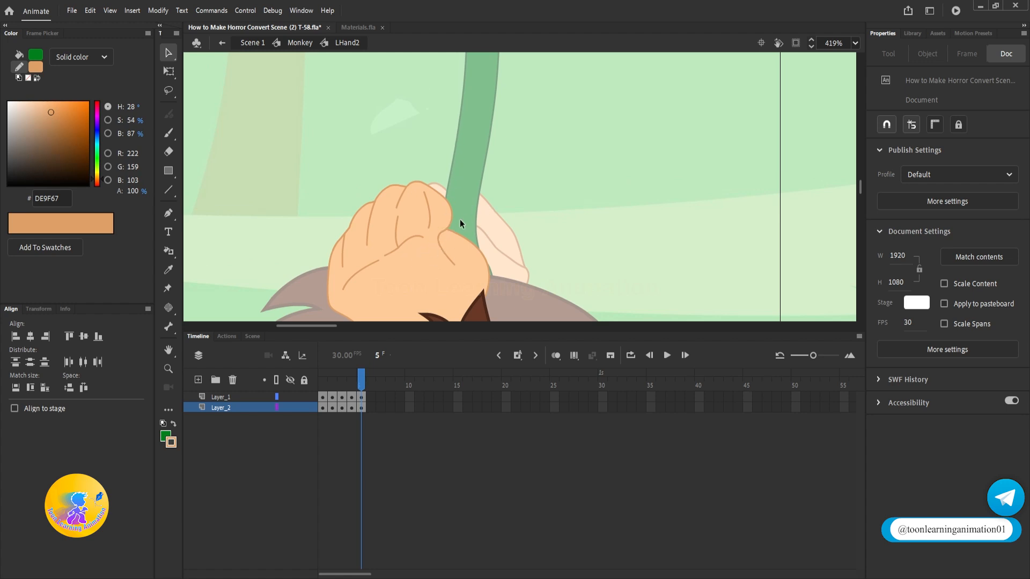
{"action": "scroll", "coordinate": [460, 220], "scroll_direction": "up", "scroll_amount": 1}
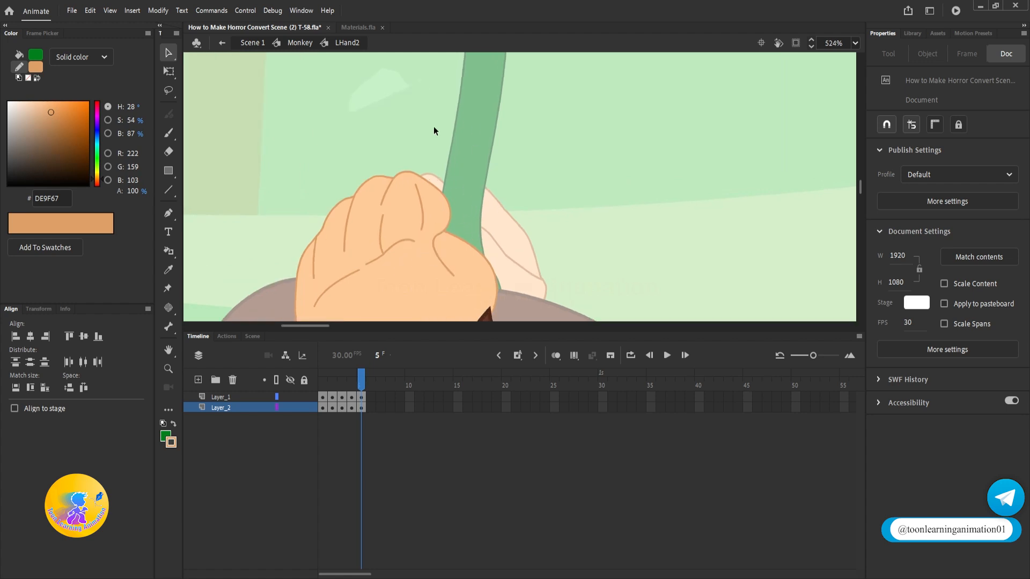
{"action": "left_click", "coordinate": [169, 190]}
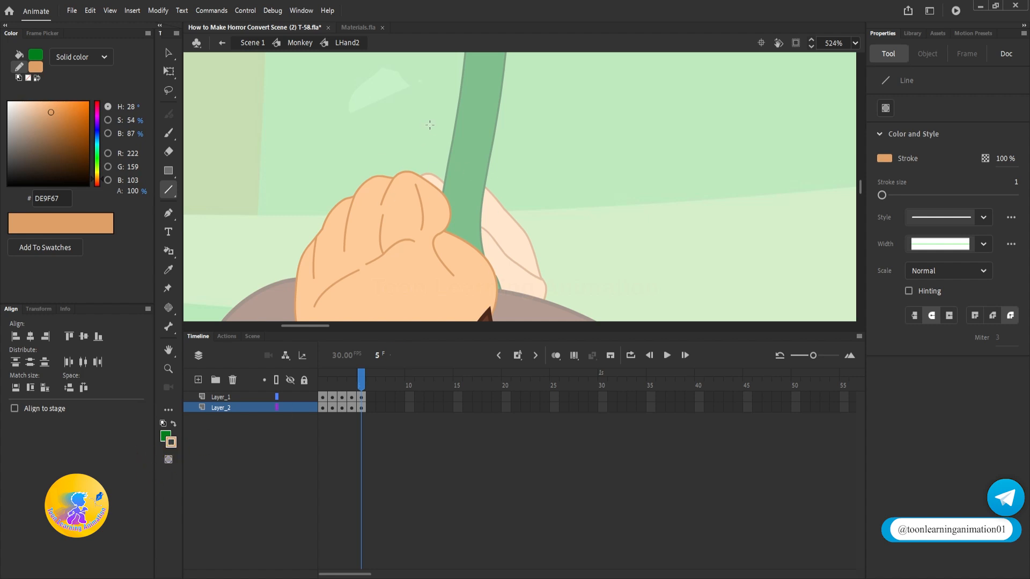
{"action": "double_click", "coordinate": [488, 175], "text": "ctrl"}
{"action": "left_click", "coordinate": [581, 230], "text": "ctrl"}
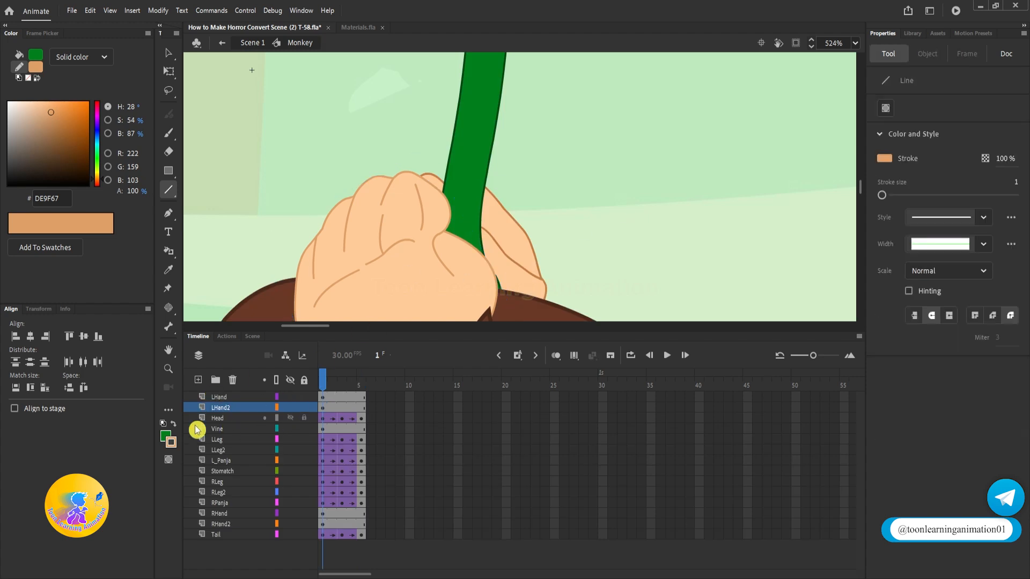
{"action": "left_click", "coordinate": [171, 442]}
{"action": "scroll", "coordinate": [488, 156], "scroll_direction": "up", "scroll_amount": 5}
{"action": "left_click", "coordinate": [526, 155]}
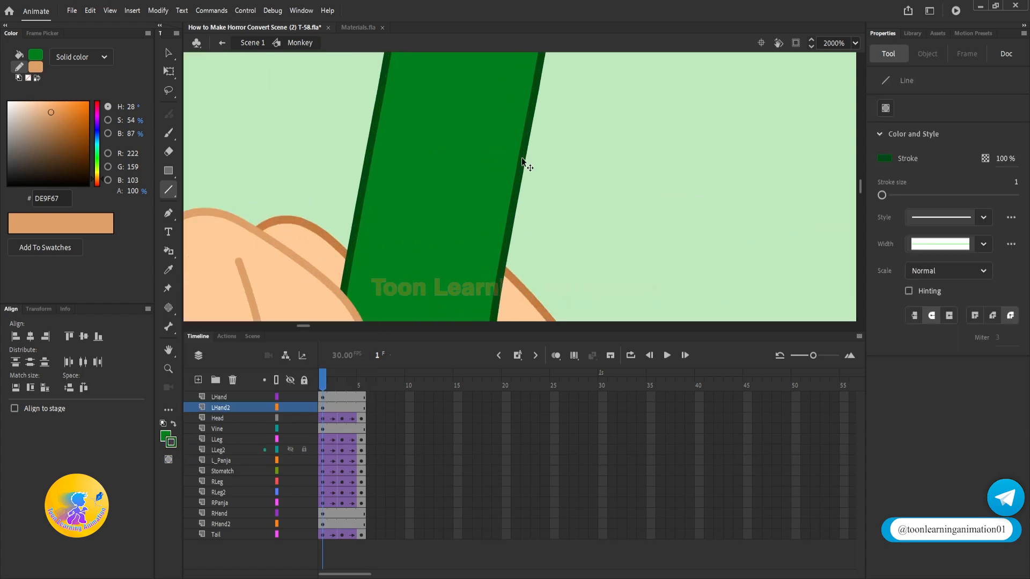
{"action": "scroll", "coordinate": [521, 156], "scroll_direction": "down", "scroll_amount": 5}
{"action": "double_click", "coordinate": [475, 245]}
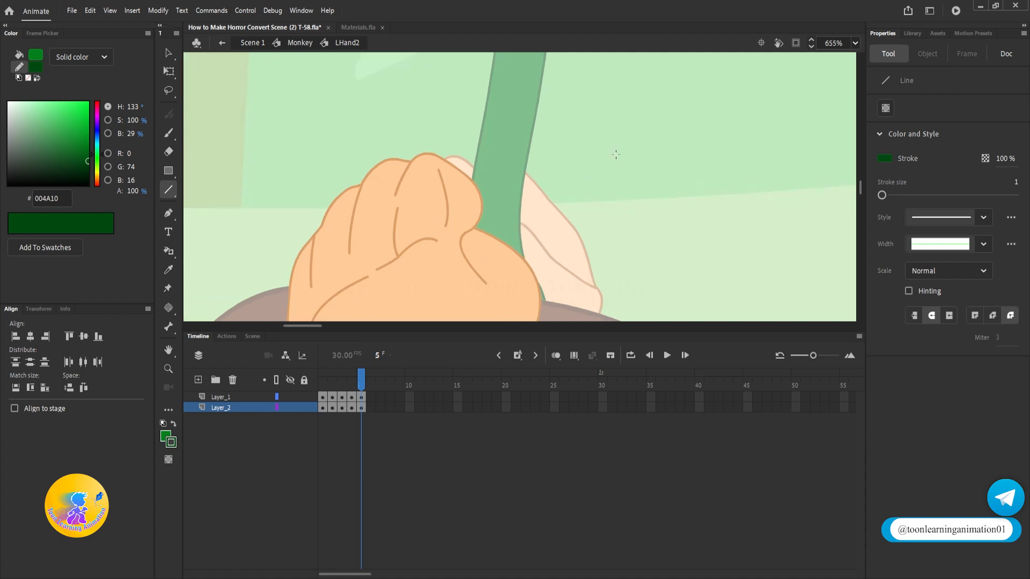
Draw the two curved side lines of a vine segment over the fist, group them together, and open the new group.
{"action": "scroll", "coordinate": [438, 199], "scroll_direction": "down", "scroll_amount": 1}
{"action": "mouse_move", "coordinate": [446, 185]}
{"action": "left_mouse_down"}
{"action": "mouse_move", "coordinate": [431, 282]}
{"action": "mouse_move", "coordinate": [445, 266]}
{"action": "mouse_move", "coordinate": [436, 281]}
{"action": "mouse_move", "coordinate": [439, 225]}
{"action": "mouse_move", "coordinate": [455, 220]}
{"action": "mouse_move", "coordinate": [456, 115]}
{"action": "mouse_move", "coordinate": [457, 198]}
{"action": "mouse_move", "coordinate": [490, 234]}
{"action": "left_mouse_up"}
{"action": "key", "text": "v"}
{"action": "left_click", "coordinate": [452, 223]}
{"action": "left_click", "coordinate": [457, 189], "text": "shift"}
{"action": "key", "text": "ctrl+g"}
{"action": "double_click", "coordinate": [457, 189]}
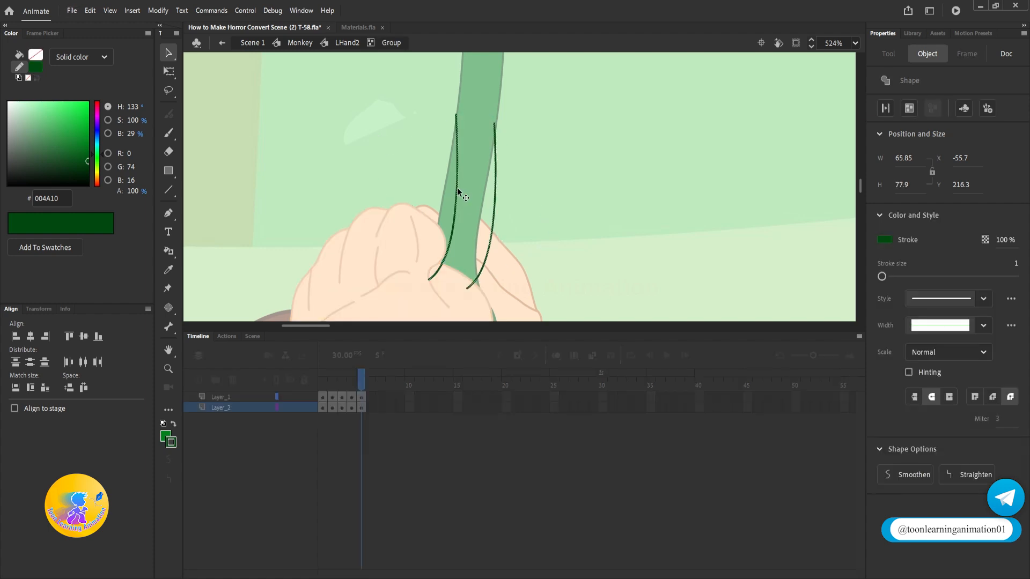
Extend and join the lower ends of the two side lines, and close the segment's upper end with a straight line.
{"action": "left_click", "coordinate": [584, 259]}
{"action": "scroll", "coordinate": [461, 303], "scroll_direction": "up", "scroll_amount": 3}
{"action": "scroll", "coordinate": [475, 257], "scroll_direction": "down", "scroll_amount": 1}
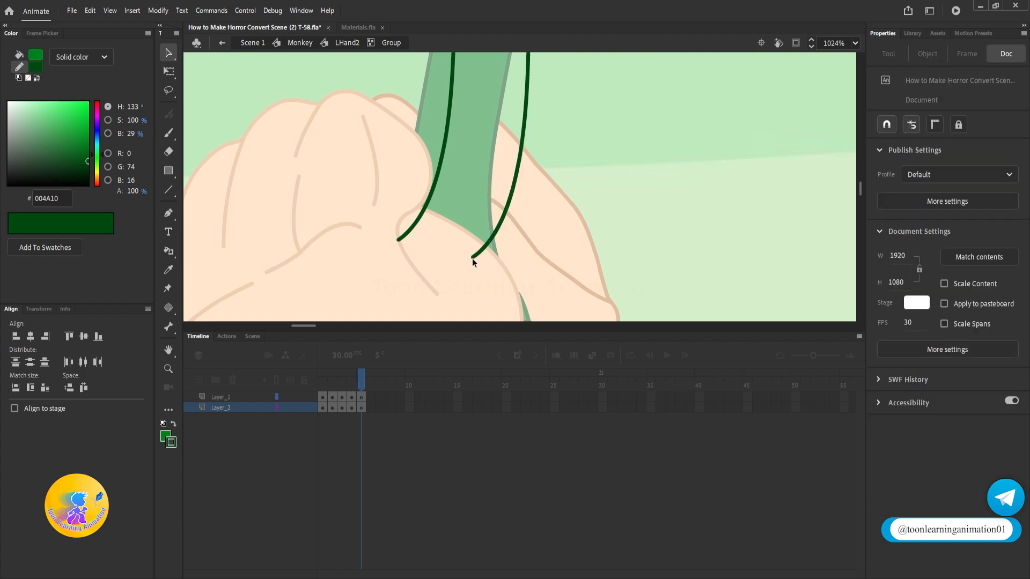
{"action": "mouse_move", "coordinate": [471, 258]}
{"action": "left_mouse_down"}
{"action": "mouse_move", "coordinate": [397, 309]}
{"action": "mouse_move", "coordinate": [406, 311]}
{"action": "left_mouse_up"}
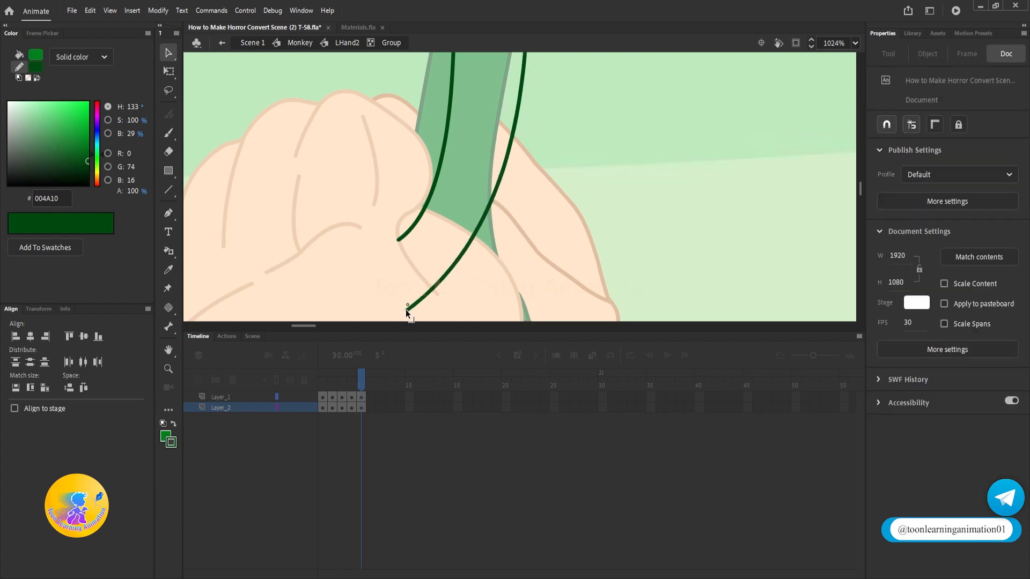
{"action": "mouse_move", "coordinate": [397, 240]}
{"action": "left_mouse_down"}
{"action": "mouse_move", "coordinate": [382, 252]}
{"action": "mouse_move", "coordinate": [408, 307]}
{"action": "left_mouse_up"}
{"action": "key", "text": "n"}
{"action": "scroll", "coordinate": [408, 308], "scroll_direction": "down", "scroll_amount": 3}
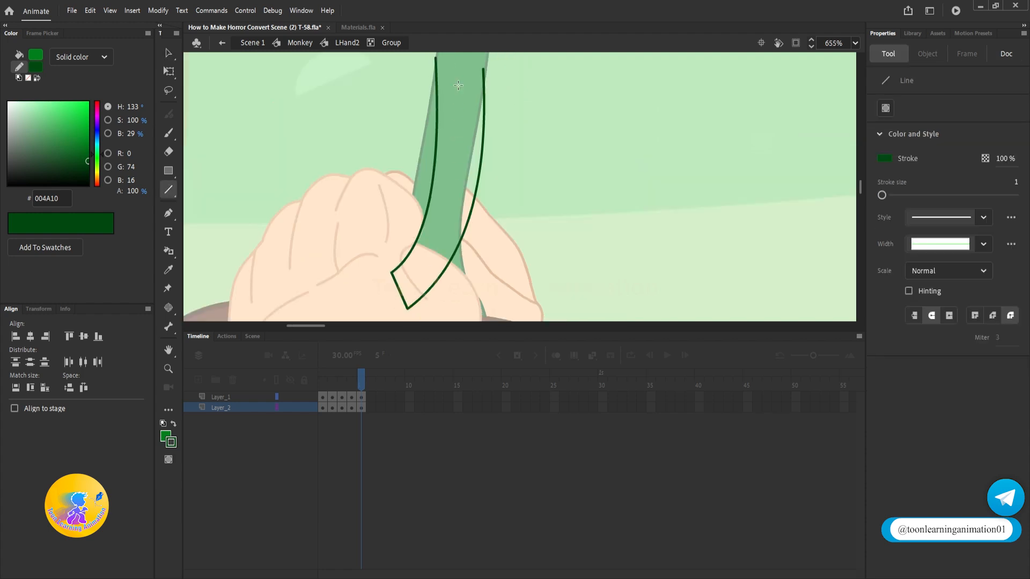
{"action": "scroll", "coordinate": [457, 89], "scroll_direction": "up", "scroll_amount": 3}
{"action": "left_click_drag", "start_coordinate": [496, 152], "coordinate": [421, 133]}
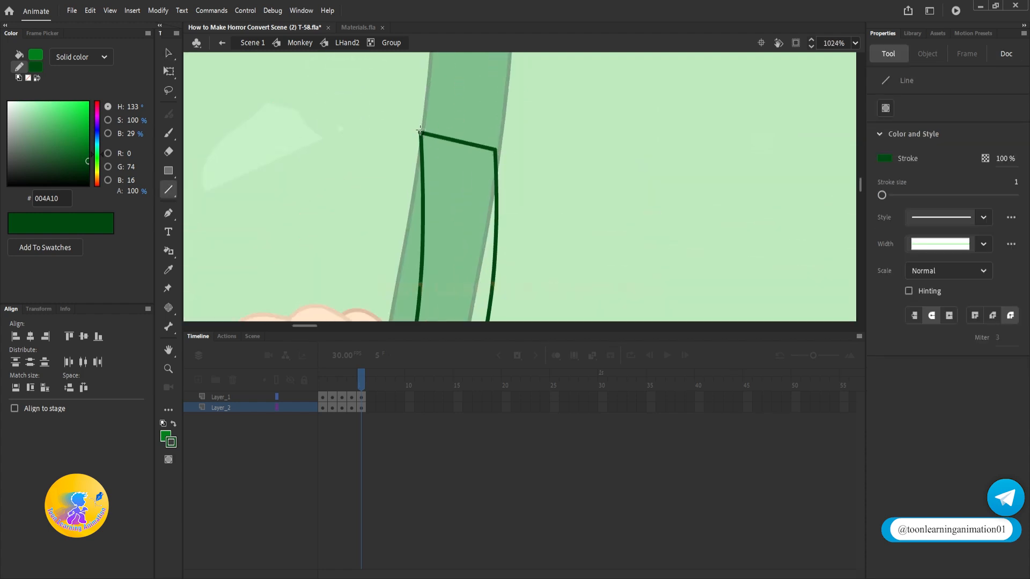
{"action": "key", "text": "v"}
{"action": "left_click_drag", "start_coordinate": [494, 156], "coordinate": [499, 152]}
Fill the vine segment with green 00801C and delete the dark line across its upper end.
{"action": "left_click", "coordinate": [168, 251]}
{"action": "left_click", "coordinate": [214, 252]}
{"action": "left_click", "coordinate": [471, 200]}
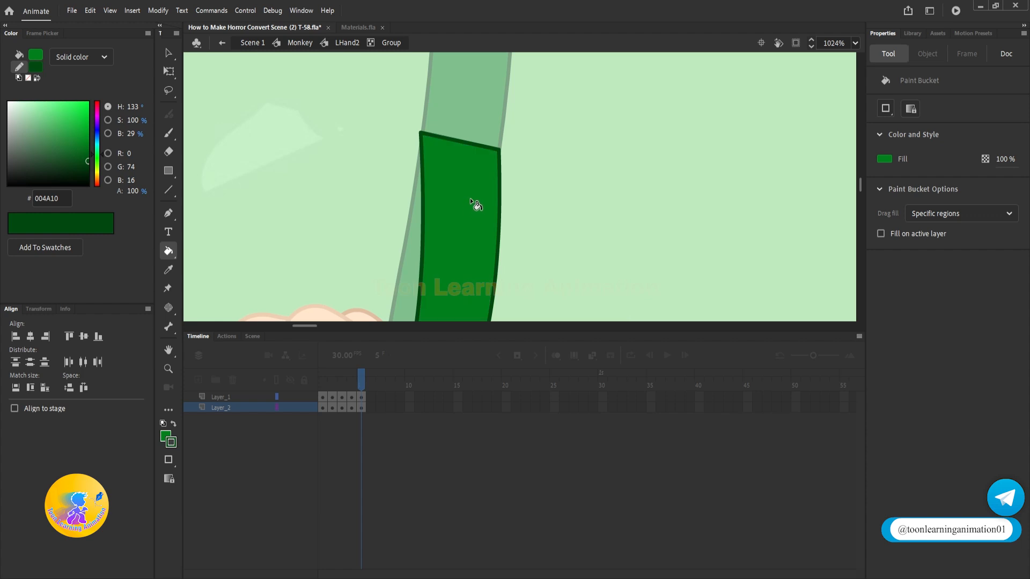
{"action": "key", "text": "v"}
{"action": "left_click", "coordinate": [472, 145]}
{"action": "key", "text": "Delete"}
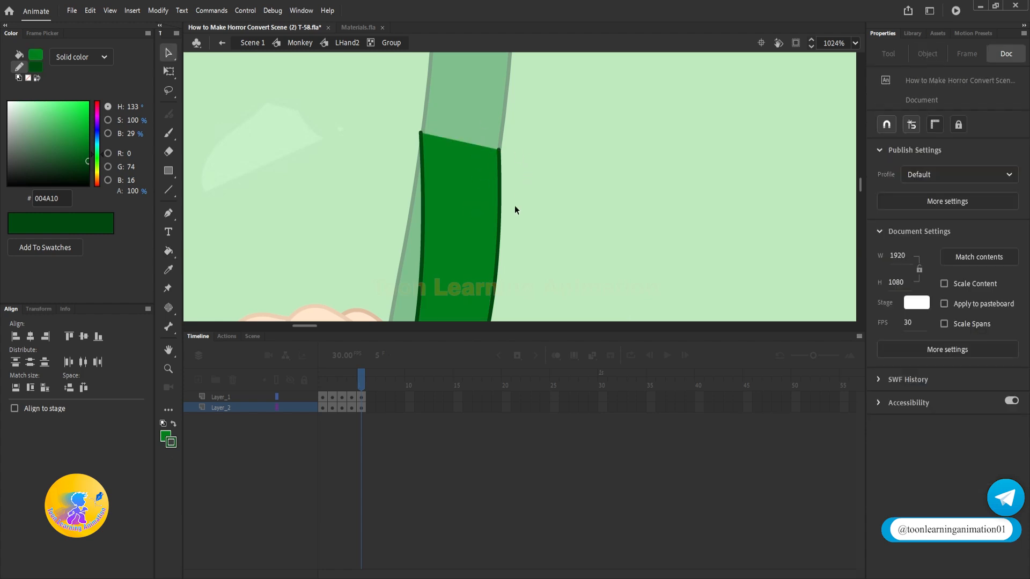
Reshape the vine segment's upper sides to blend into the main vine, undoing the first trial adjustment, and return to LHand2.
{"action": "scroll", "coordinate": [516, 209], "scroll_direction": "down", "scroll_amount": 3}
{"action": "scroll", "coordinate": [510, 244], "scroll_direction": "up", "scroll_amount": 3}
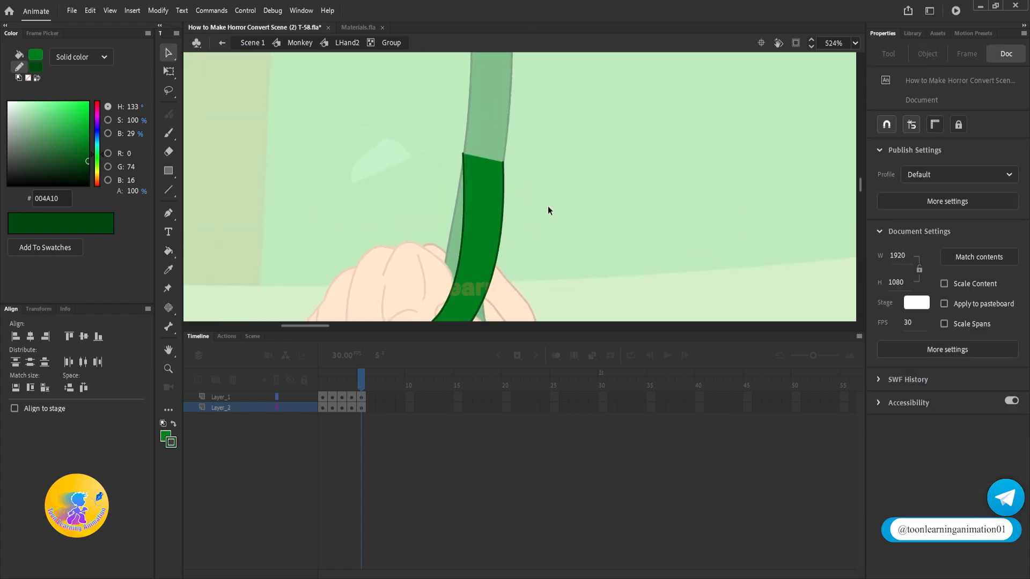
{"action": "left_click_drag", "start_coordinate": [471, 234], "coordinate": [459, 205]}
{"action": "key", "text": "ctrl+z"}
{"action": "key", "text": "ctrl+z"}
{"action": "left_click_drag", "start_coordinate": [468, 142], "coordinate": [472, 138]}
{"action": "left_click_drag", "start_coordinate": [548, 221], "coordinate": [542, 203]}
{"action": "scroll", "coordinate": [547, 185], "scroll_direction": "down", "scroll_amount": 6}
{"action": "double_click", "coordinate": [591, 167]}
{"action": "left_click", "coordinate": [591, 168]}
Reopen the vine segment group, pull the inner corner of its lower end outward over the palm, and return to LHand2.
{"action": "scroll", "coordinate": [530, 195], "scroll_direction": "up", "scroll_amount": 3}
{"action": "scroll", "coordinate": [487, 213], "scroll_direction": "down", "scroll_amount": 3}
{"action": "scroll", "coordinate": [467, 240], "scroll_direction": "up", "scroll_amount": 3}
{"action": "scroll", "coordinate": [574, 143], "scroll_direction": "up", "scroll_amount": 3}
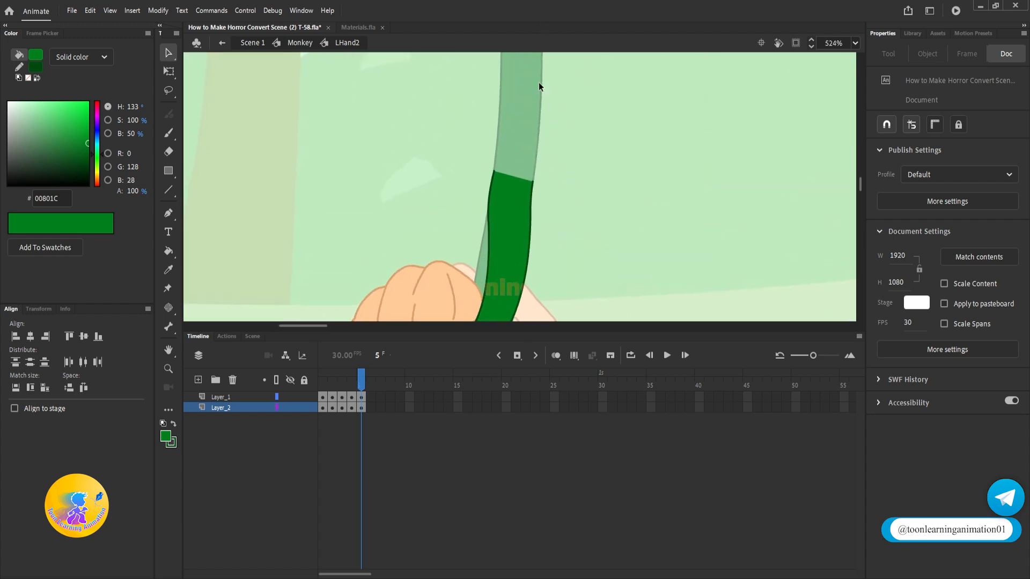
{"action": "scroll", "coordinate": [456, 251], "scroll_direction": "up", "scroll_amount": 5}
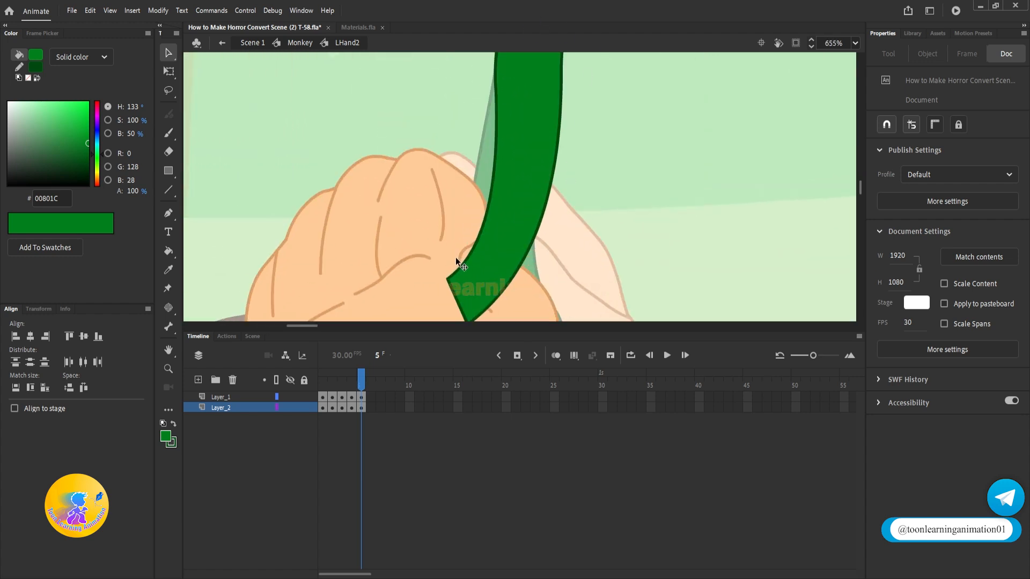
{"action": "double_click", "coordinate": [451, 286]}
{"action": "scroll", "coordinate": [585, 230], "scroll_direction": "down", "scroll_amount": 3}
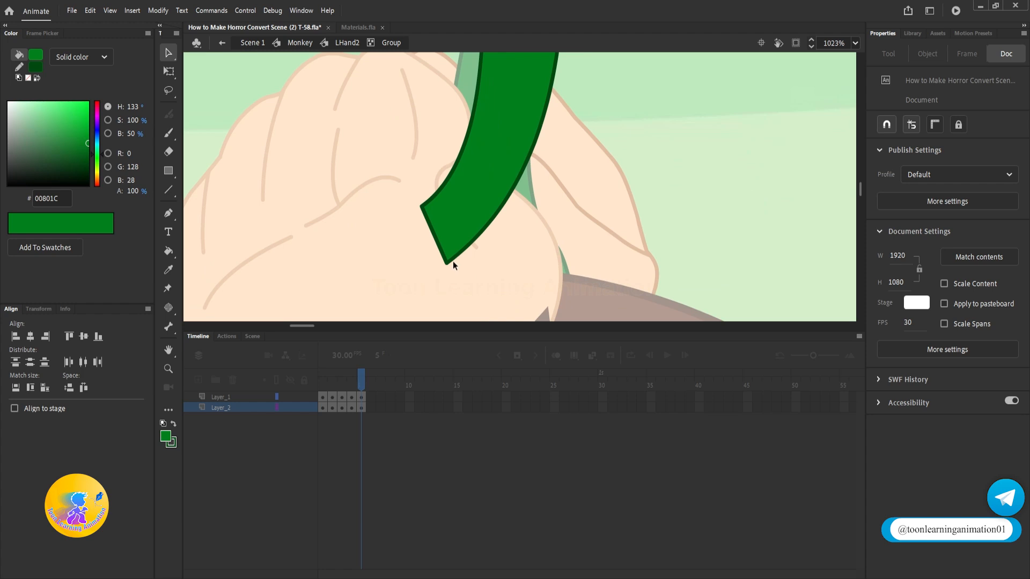
{"action": "left_click_drag", "start_coordinate": [421, 210], "coordinate": [416, 197]}
{"action": "double_click", "coordinate": [662, 169]}
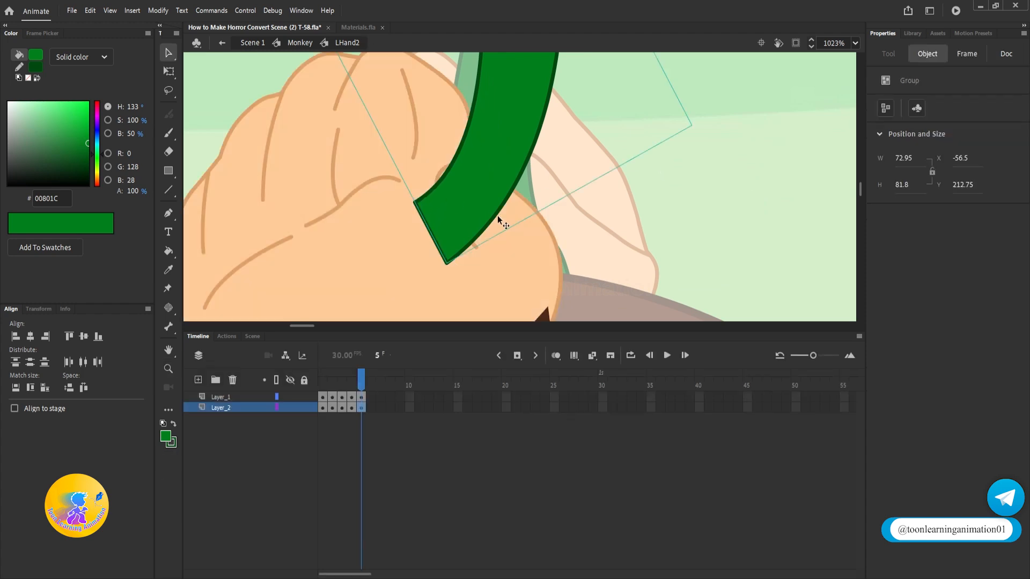
Rearrange the stacking order so the vine segment sits behind the fist group and in front of the thumb group.
{"action": "scroll", "coordinate": [498, 214], "scroll_direction": "down", "scroll_amount": 5}
{"action": "right_click", "coordinate": [511, 165]}
{"action": "mouse_move", "coordinate": [590, 351]}
{"action": "left_click", "coordinate": [691, 390]}
{"action": "right_click", "coordinate": [510, 211]}
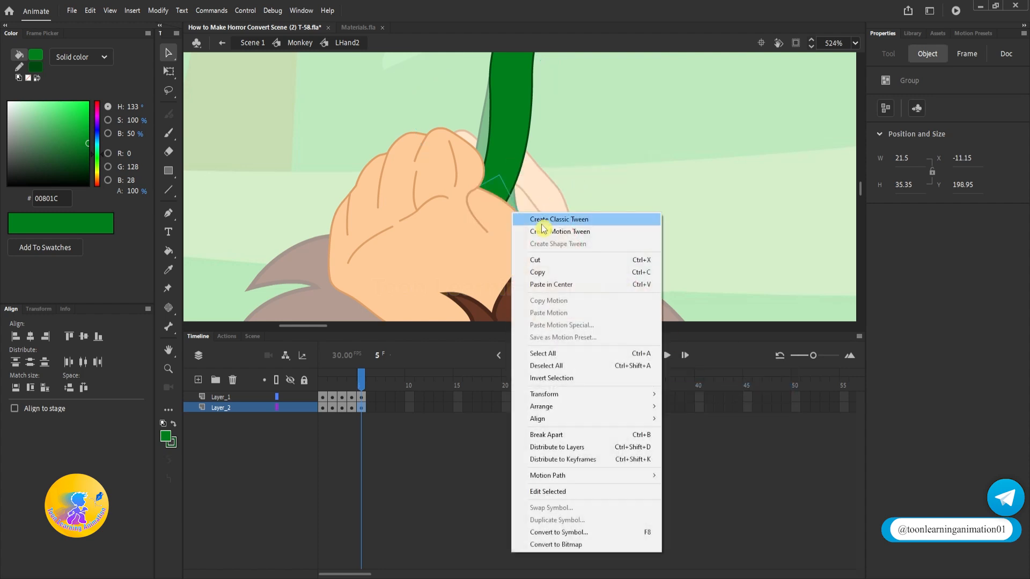
{"action": "mouse_move", "coordinate": [563, 406]}
{"action": "left_click", "coordinate": [695, 432]}
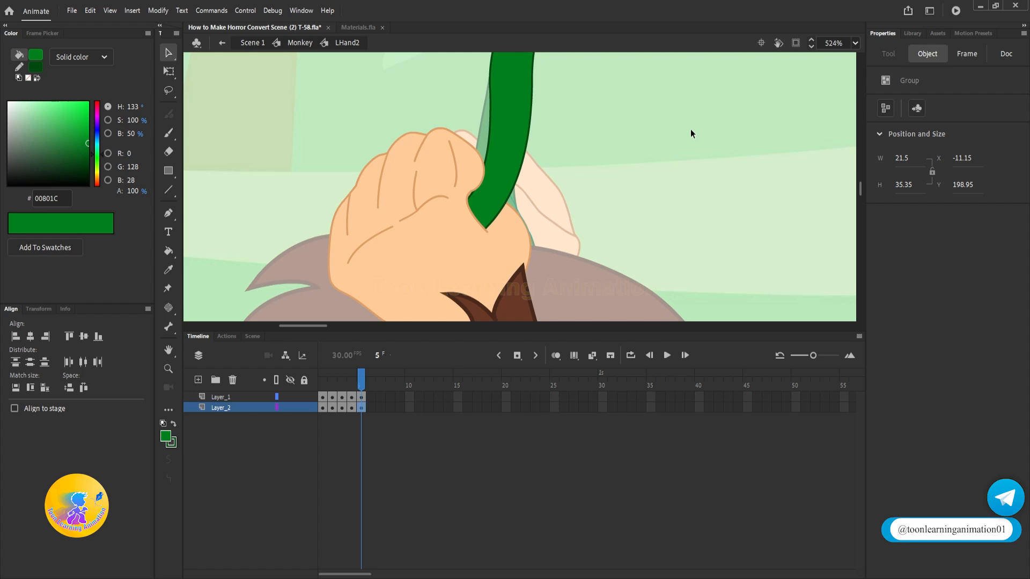
Adjust the vine segment's inner edge beside the finger and return to the Monkey symbol.
{"action": "scroll", "coordinate": [689, 131], "scroll_direction": "up", "scroll_amount": 2}
{"action": "scroll", "coordinate": [502, 268], "scroll_direction": "down", "scroll_amount": 1}
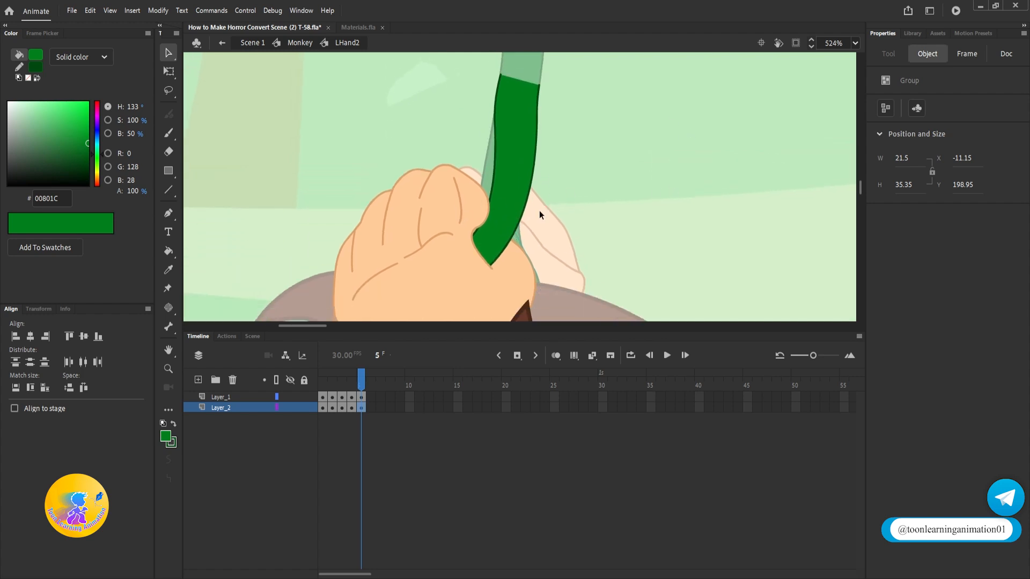
{"action": "scroll", "coordinate": [486, 222], "scroll_direction": "up", "scroll_amount": 2}
{"action": "double_click", "coordinate": [477, 190]}
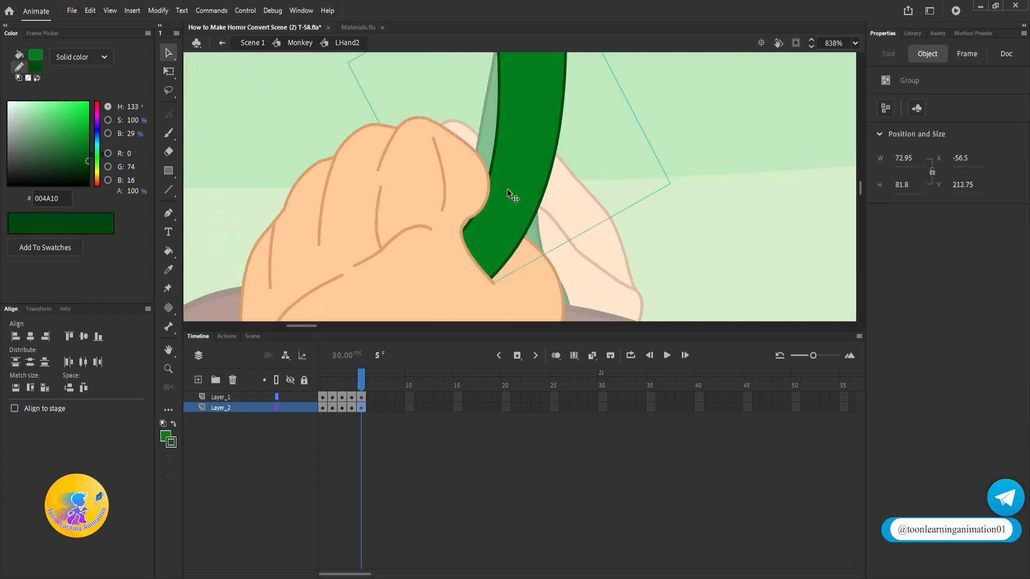
{"action": "scroll", "coordinate": [507, 188], "scroll_direction": "up", "scroll_amount": 2}
{"action": "left_click_drag", "start_coordinate": [477, 202], "coordinate": [486, 210]}
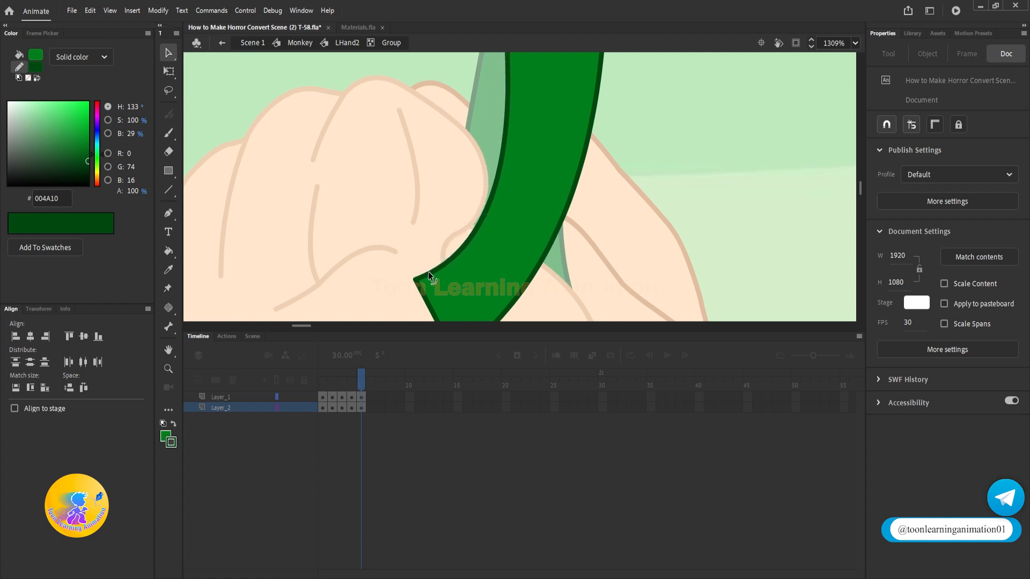
{"action": "double_click", "coordinate": [665, 207]}
{"action": "scroll", "coordinate": [508, 221], "scroll_direction": "down", "scroll_amount": 3}
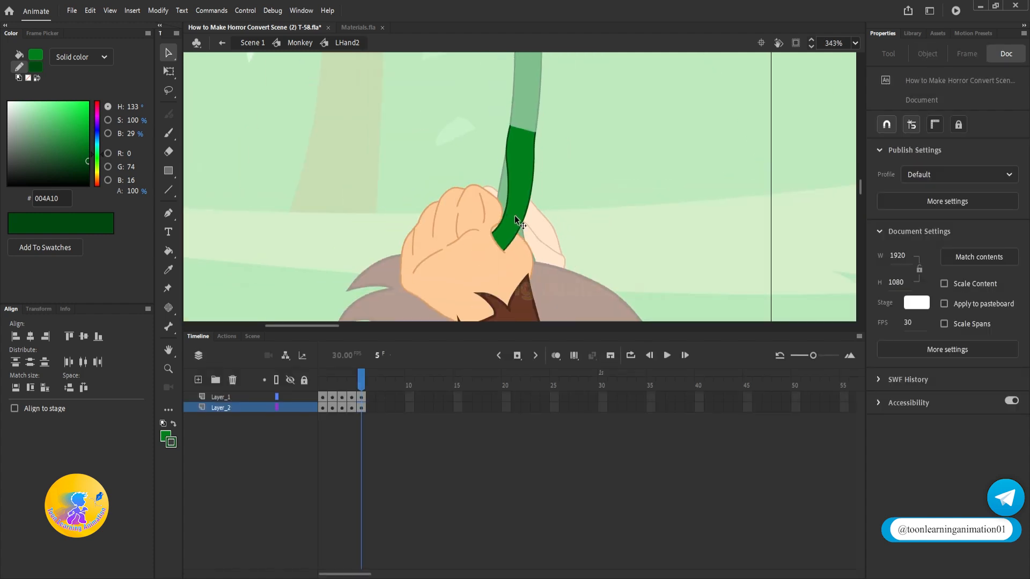
{"action": "double_click", "coordinate": [665, 186]}
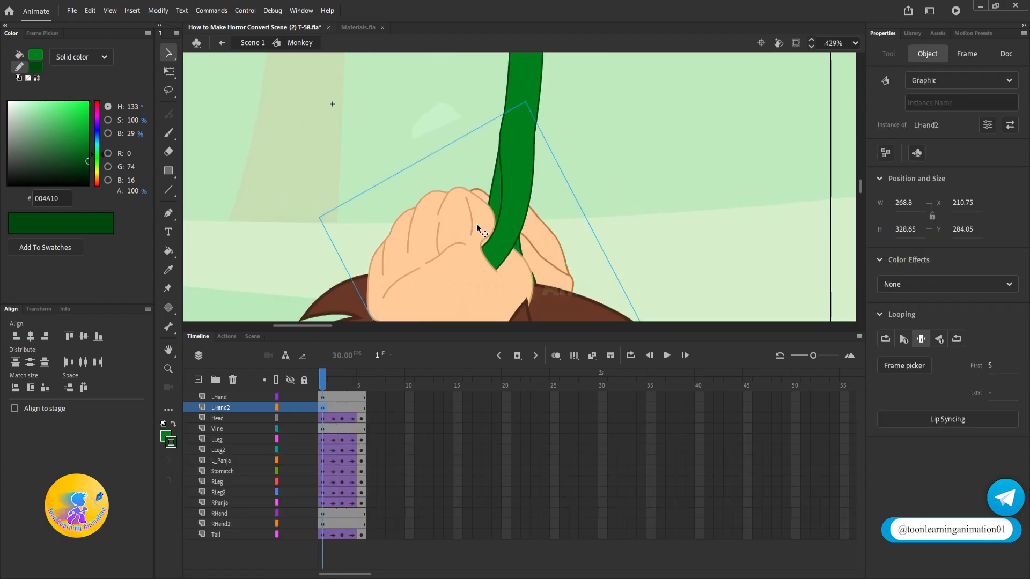
Open the group inside the Vine symbol and reshape its edges above the fist to meet the hand's vine segment.
{"action": "scroll", "coordinate": [545, 208], "scroll_direction": "down", "scroll_amount": 3}
{"action": "double_click", "coordinate": [499, 159]}
{"action": "scroll", "coordinate": [494, 231], "scroll_direction": "up", "scroll_amount": 4}
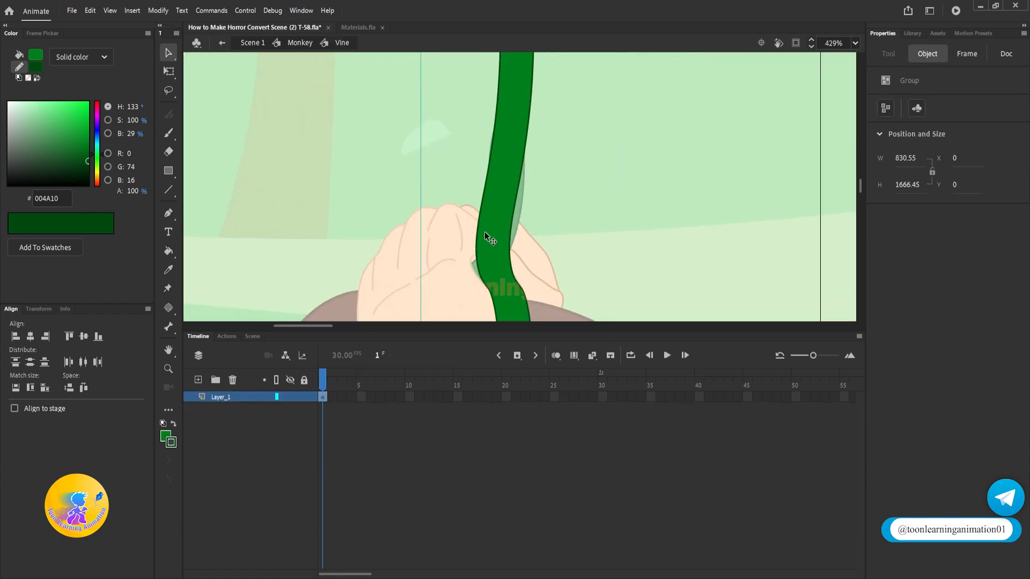
{"action": "double_click", "coordinate": [481, 228]}
{"action": "left_click", "coordinate": [538, 217]}
{"action": "left_click_drag", "start_coordinate": [479, 219], "coordinate": [489, 218]}
{"action": "scroll", "coordinate": [502, 126], "scroll_direction": "up", "scroll_amount": 3}
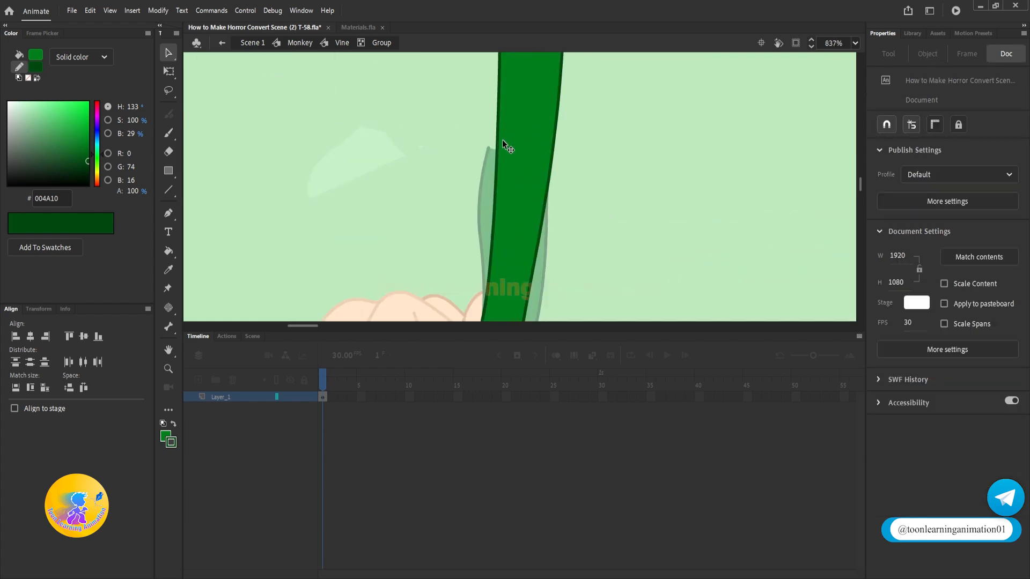
{"action": "left_click_drag", "start_coordinate": [497, 150], "coordinate": [488, 150]}
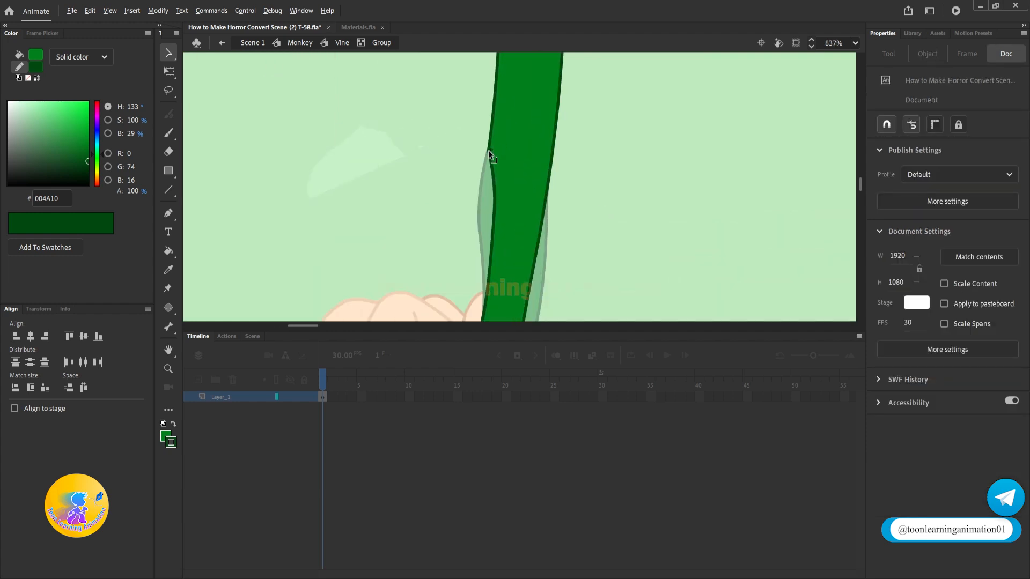
{"action": "mouse_move", "coordinate": [550, 159]}
{"action": "left_mouse_down"}
{"action": "mouse_move", "coordinate": [539, 160]}
{"action": "mouse_move", "coordinate": [549, 160]}
{"action": "left_mouse_up"}
Move the main vine's inner edge slightly beside the fist and return to the Monkey symbol.
{"action": "scroll", "coordinate": [547, 160], "scroll_direction": "down", "scroll_amount": 4}
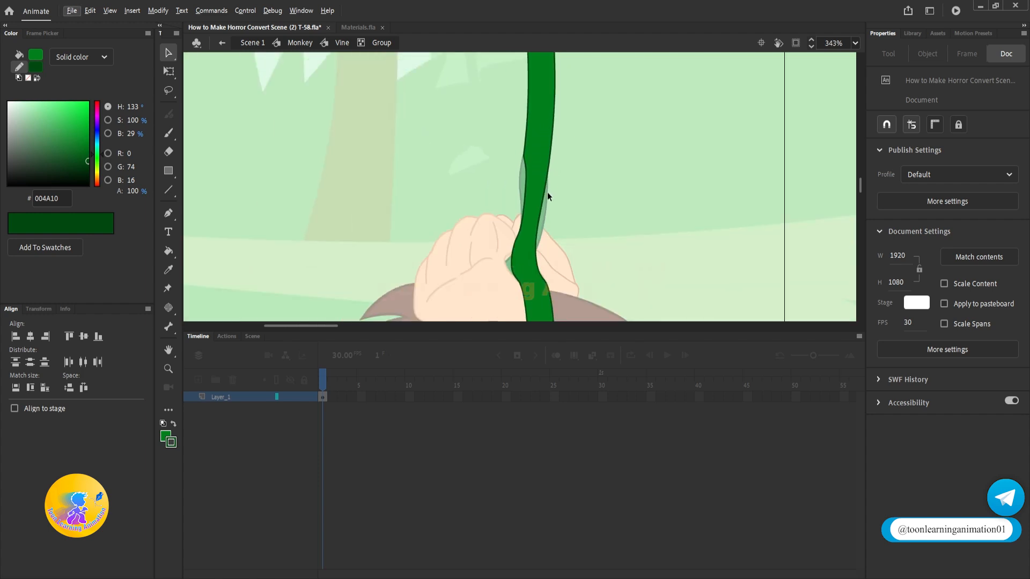
{"action": "scroll", "coordinate": [549, 185], "scroll_direction": "up", "scroll_amount": 2}
{"action": "left_click_drag", "start_coordinate": [500, 243], "coordinate": [507, 243]}
{"action": "double_click", "coordinate": [662, 193]}
{"action": "scroll", "coordinate": [575, 170], "scroll_direction": "down", "scroll_amount": 3}
{"action": "double_click", "coordinate": [619, 170]}
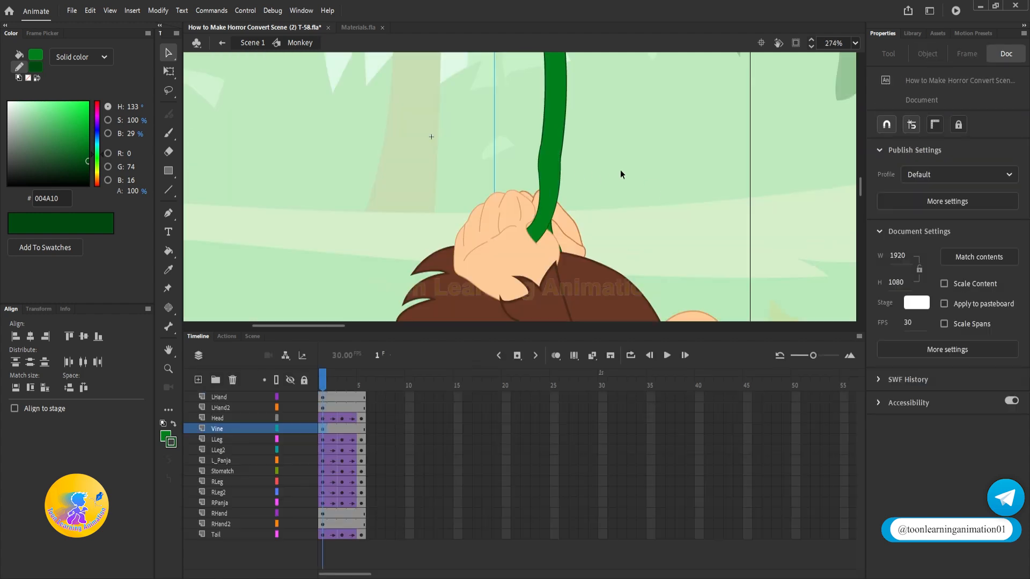
{"action": "left_click", "coordinate": [626, 172]}
Cut out the section of the main vine that overlaps the hand's own vine segment, and return to the Monkey symbol.
{"action": "scroll", "coordinate": [557, 235], "scroll_direction": "up", "scroll_amount": 3}
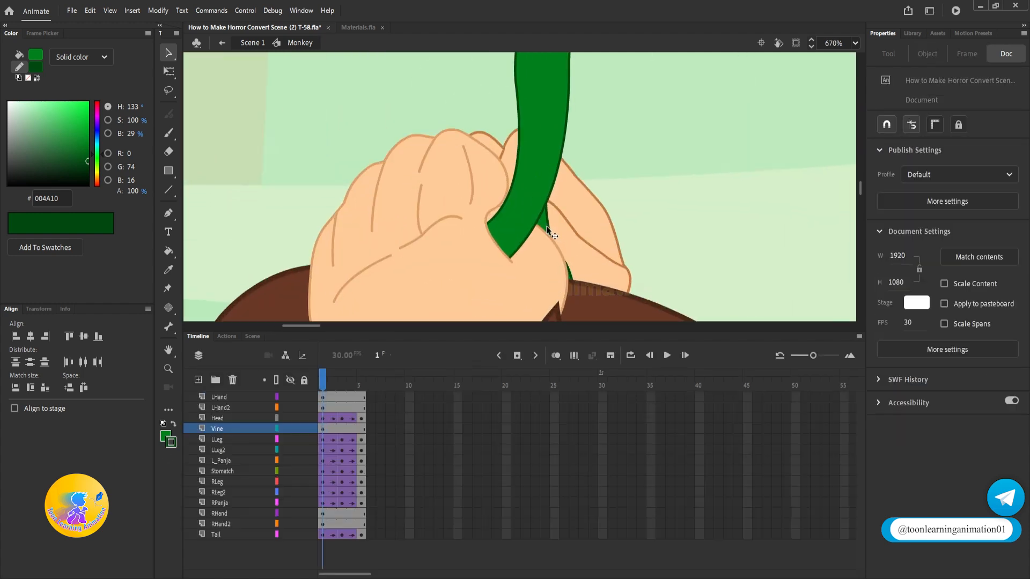
{"action": "double_click", "coordinate": [553, 235]}
{"action": "left_click_drag", "start_coordinate": [618, 200], "coordinate": [576, 141]}
{"action": "double_click", "coordinate": [497, 175]}
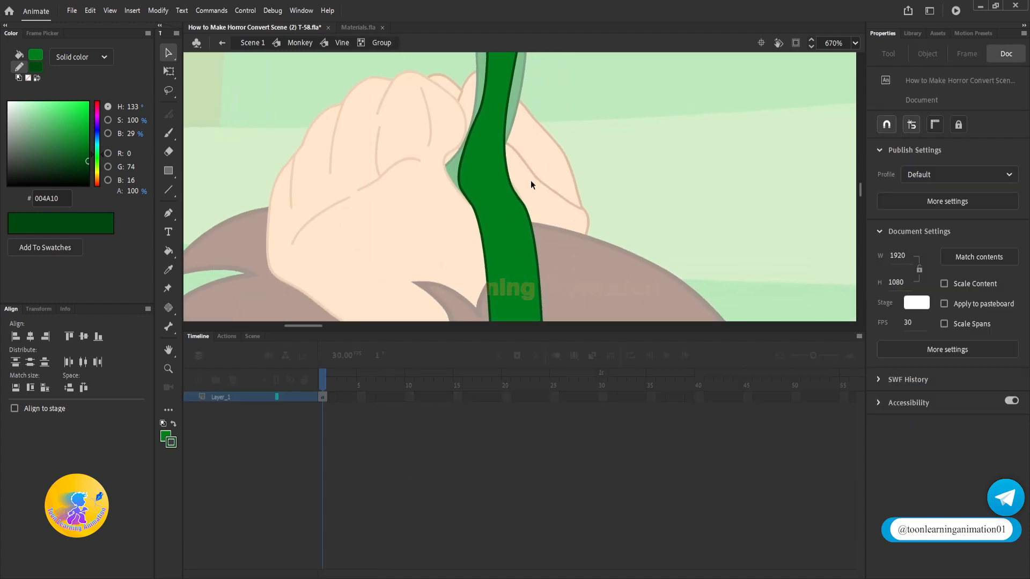
{"action": "left_click_drag", "start_coordinate": [474, 208], "coordinate": [459, 213]}
{"action": "left_click_drag", "start_coordinate": [522, 204], "coordinate": [485, 193]}
{"action": "scroll", "coordinate": [523, 219], "scroll_direction": "down", "scroll_amount": 4}
{"action": "scroll", "coordinate": [529, 156], "scroll_direction": "up", "scroll_amount": 5}
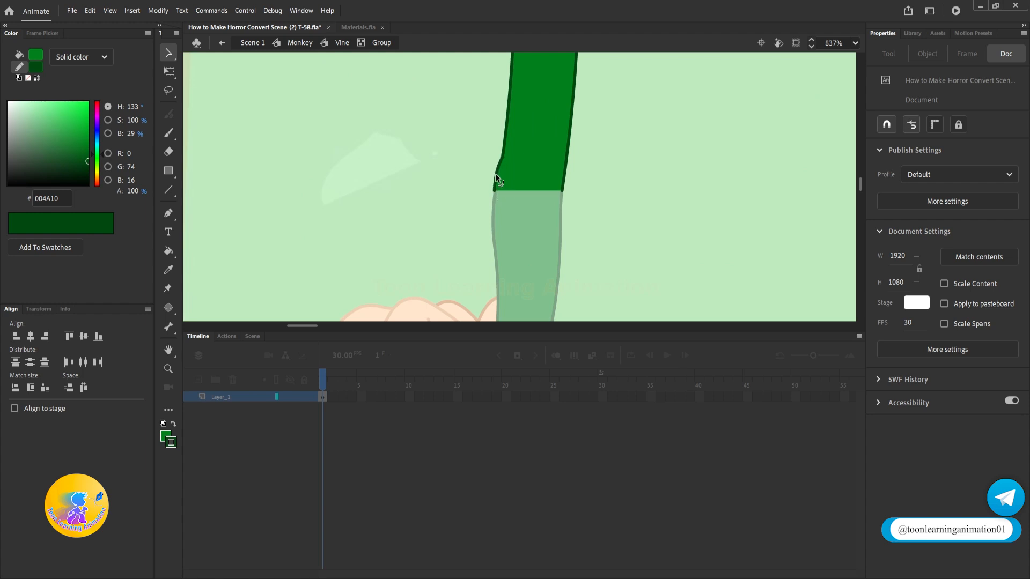
{"action": "scroll", "coordinate": [500, 150], "scroll_direction": "down", "scroll_amount": 7}
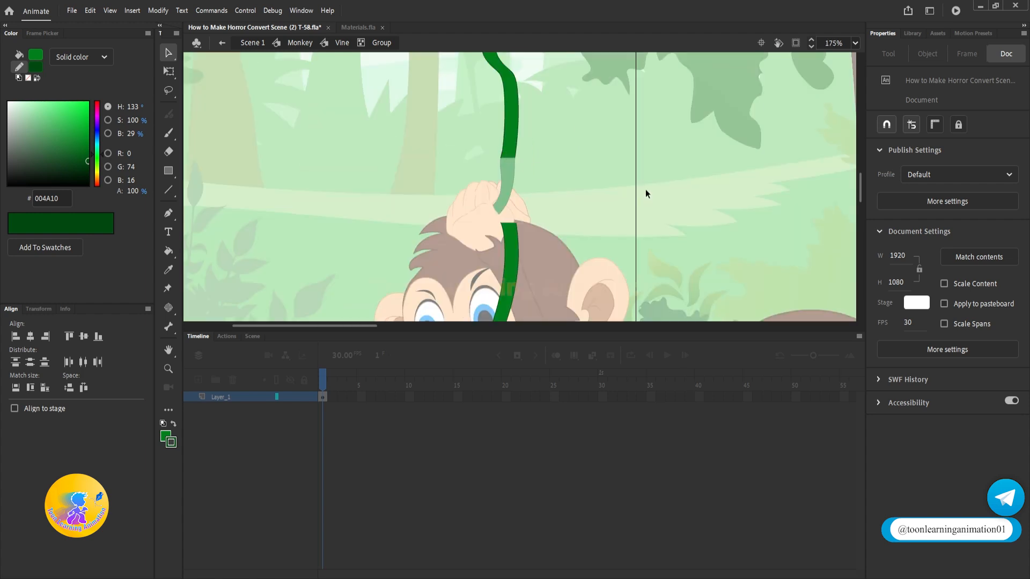
{"action": "double_click", "coordinate": [645, 190]}
{"action": "double_click", "coordinate": [646, 190]}
{"action": "left_click", "coordinate": [645, 190]}
{"action": "scroll", "coordinate": [439, 184], "scroll_direction": "down", "scroll_amount": 3}
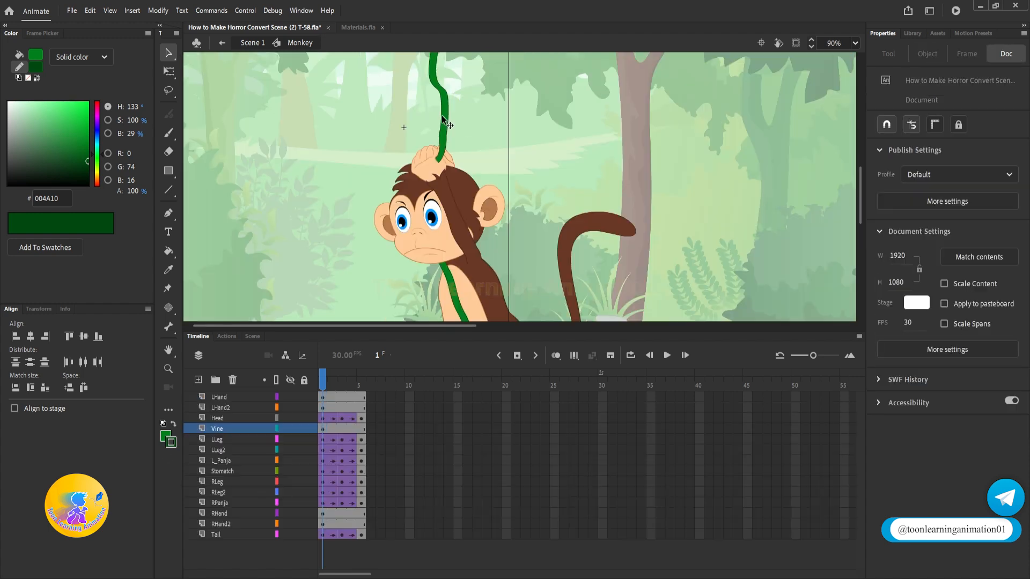
Reopen the Vine symbol and reduce the timeline's height to enlarge the stage area.
{"action": "double_click", "coordinate": [439, 183]}
{"action": "scroll", "coordinate": [439, 183], "scroll_direction": "up", "scroll_amount": 3}
{"action": "scroll", "coordinate": [489, 214], "scroll_direction": "down", "scroll_amount": 4}
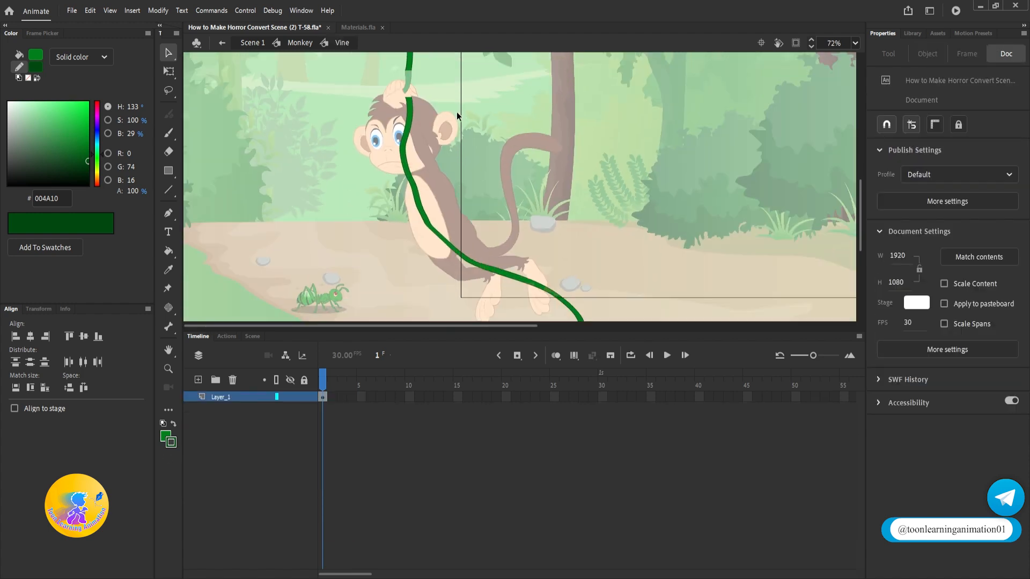
{"action": "scroll", "coordinate": [373, 163], "scroll_direction": "up", "scroll_amount": 1}
{"action": "left_click", "coordinate": [439, 355]}
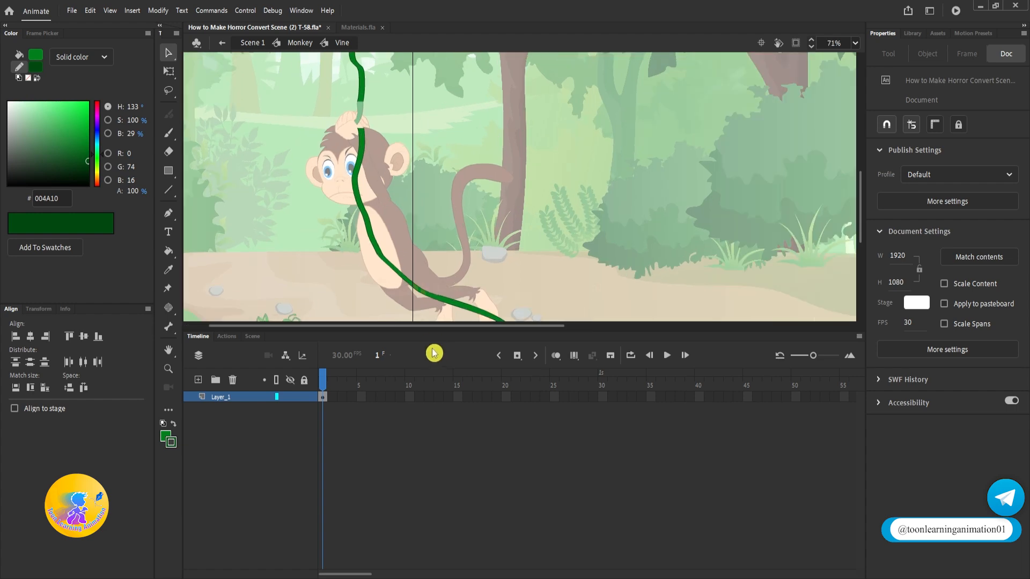
{"action": "left_click_drag", "start_coordinate": [431, 331], "coordinate": [435, 430]}
{"action": "scroll", "coordinate": [432, 224], "scroll_direction": "down", "scroll_amount": 1}
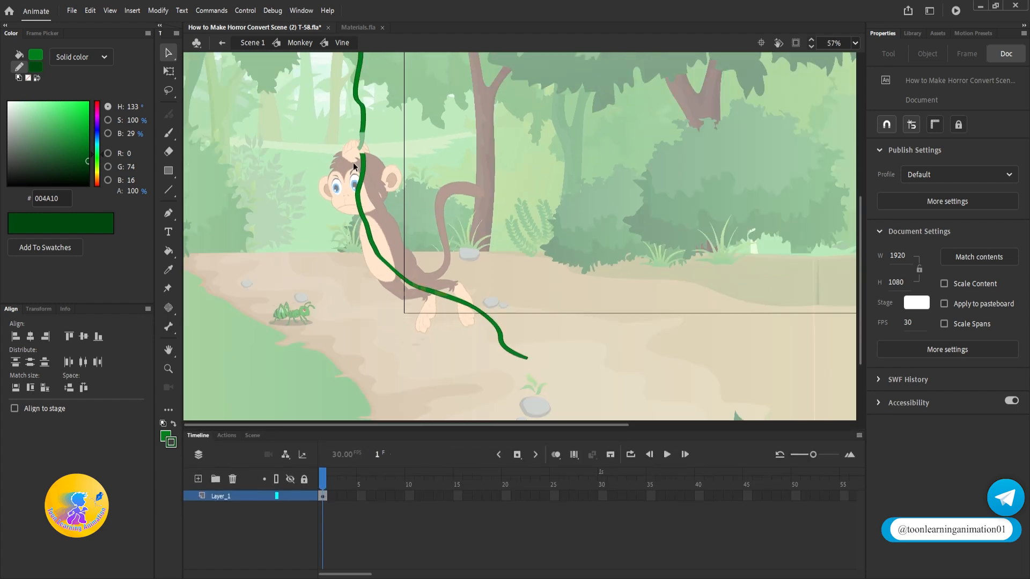
Break apart the vine group and regroup the part below the hand on its own, undoing the trial move.
{"action": "left_click", "coordinate": [364, 184]}
{"action": "left_click_drag", "start_coordinate": [358, 179], "coordinate": [417, 161]}
{"action": "key", "text": "ctrl+z"}
{"action": "key", "text": "ctrl+b"}
{"action": "left_click", "coordinate": [414, 158]}
{"action": "left_click_drag", "start_coordinate": [331, 143], "coordinate": [794, 419]}
{"action": "key", "text": "ctrl+g"}
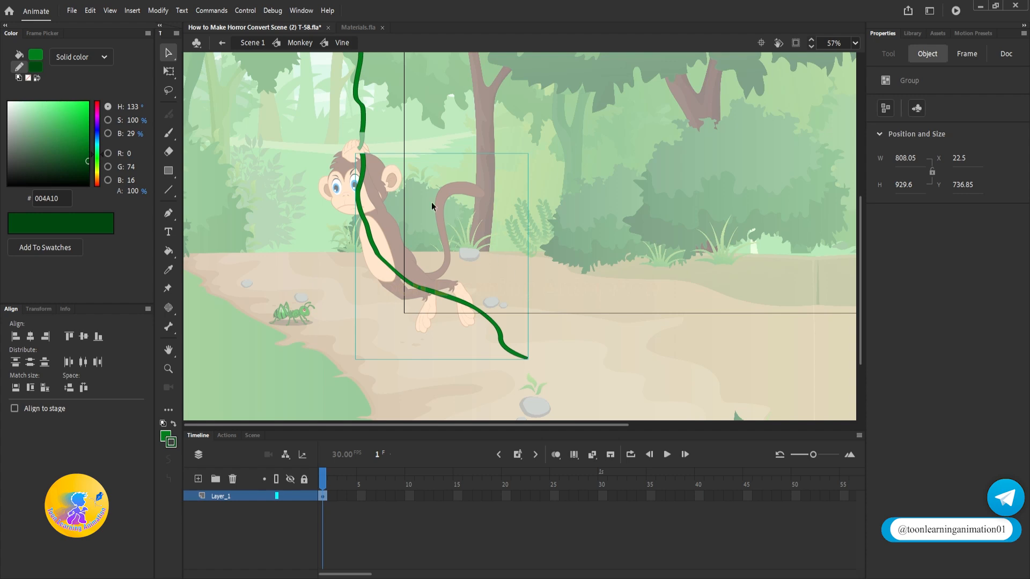
Group the part of the vine above the hand separately.
{"action": "scroll", "coordinate": [433, 206], "scroll_direction": "up", "scroll_amount": 3}
{"action": "left_click", "coordinate": [359, 143]}
{"action": "left_click_drag", "start_coordinate": [310, 55], "coordinate": [434, 220]}
{"action": "key", "text": "ctrl+g"}
Convert the vine part below the hand to a graphic symbol named V and distribute both vine parts to separate layers.
{"action": "scroll", "coordinate": [461, 236], "scroll_direction": "down", "scroll_amount": 1}
{"action": "left_click_drag", "start_coordinate": [334, 229], "coordinate": [426, 263]}
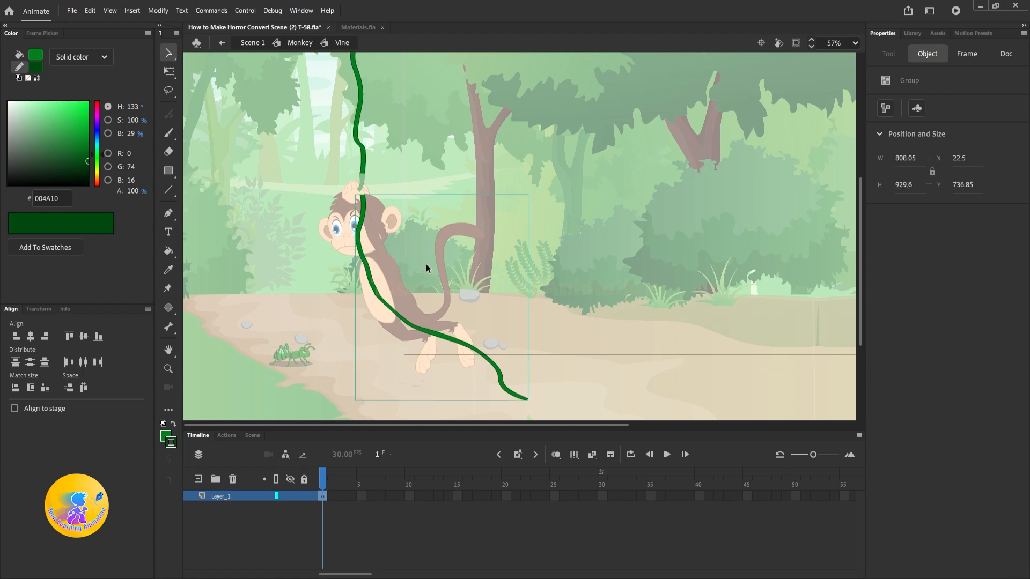
{"action": "key", "text": "F8"}
{"action": "type", "text": "d"}
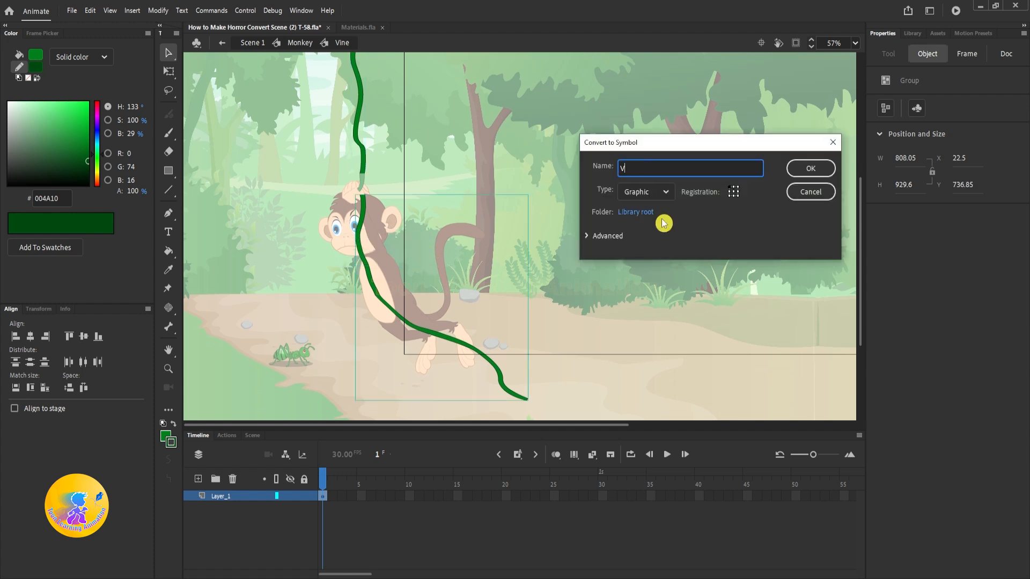
{"action": "left_click", "coordinate": [810, 168]}
{"action": "left_click_drag", "start_coordinate": [329, 138], "coordinate": [526, 278]}
{"action": "key", "text": "ctrl+shift+d"}
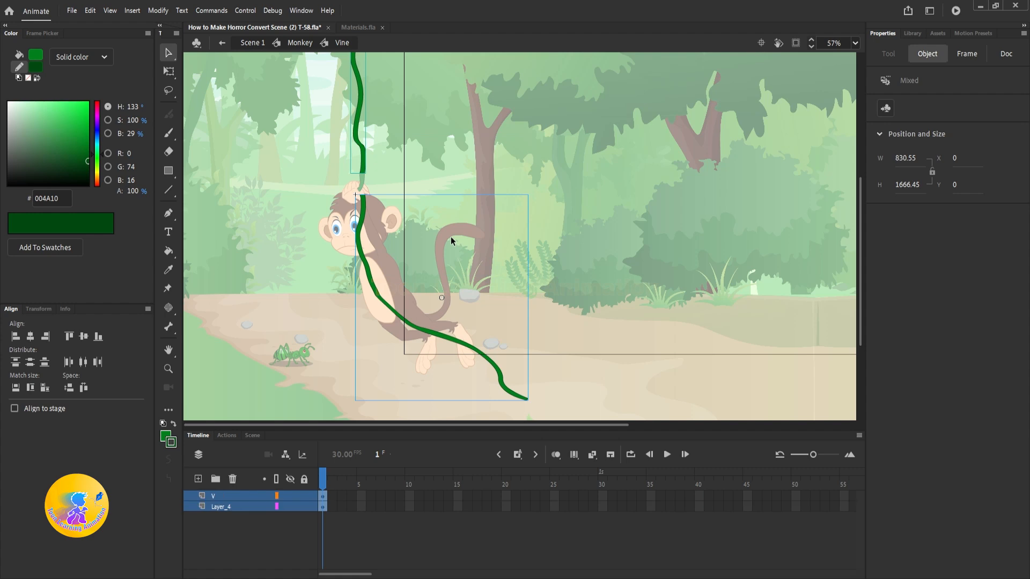
{"action": "left_click", "coordinate": [508, 242]}
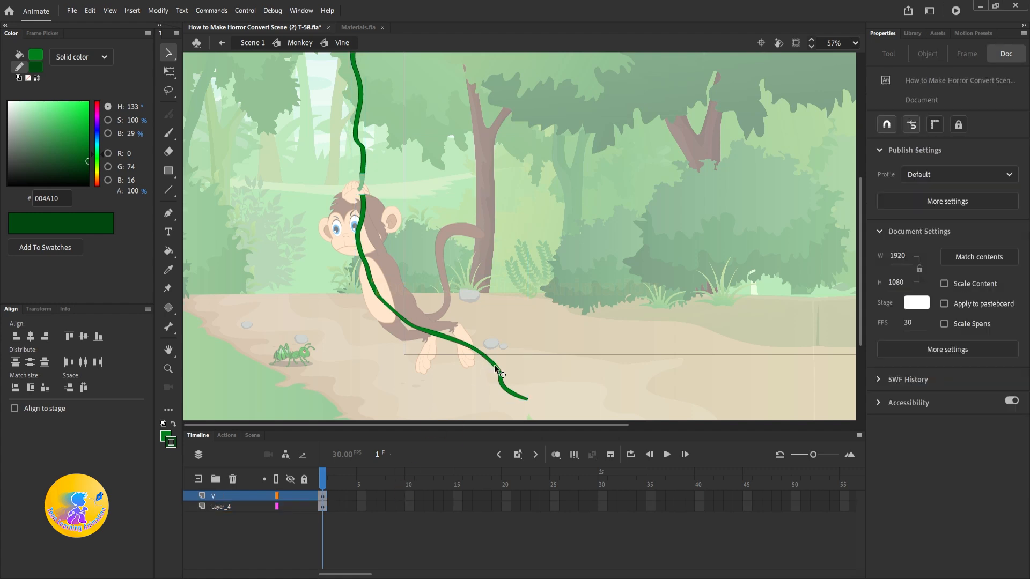
Check the Monkey timeline's length and add keyframes at frames 3 and 5 on both layers inside the Vine symbol.
{"action": "key", "text": "q"}
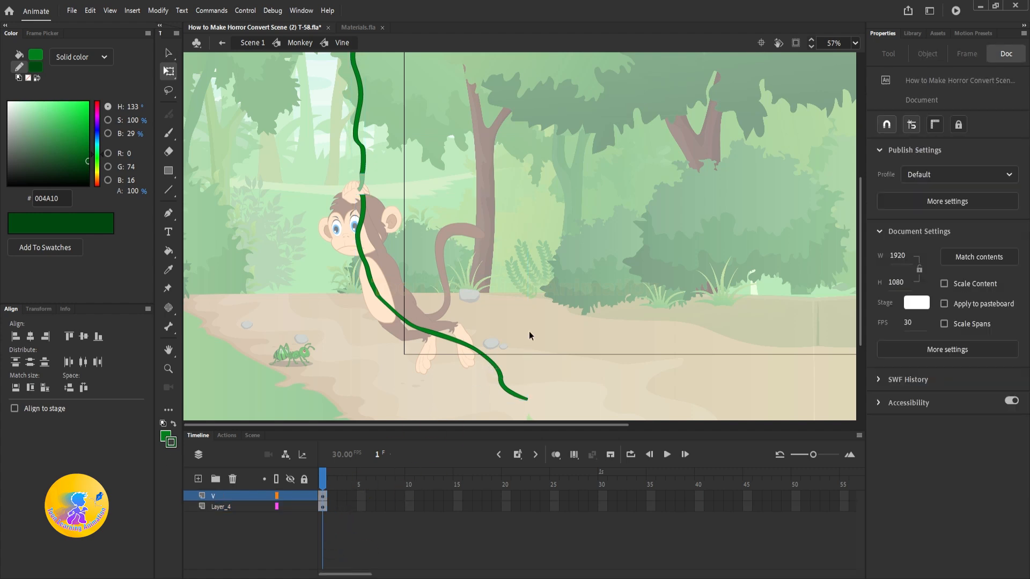
{"action": "double_click", "coordinate": [571, 285]}
{"action": "left_click_drag", "start_coordinate": [331, 481], "coordinate": [367, 485]}
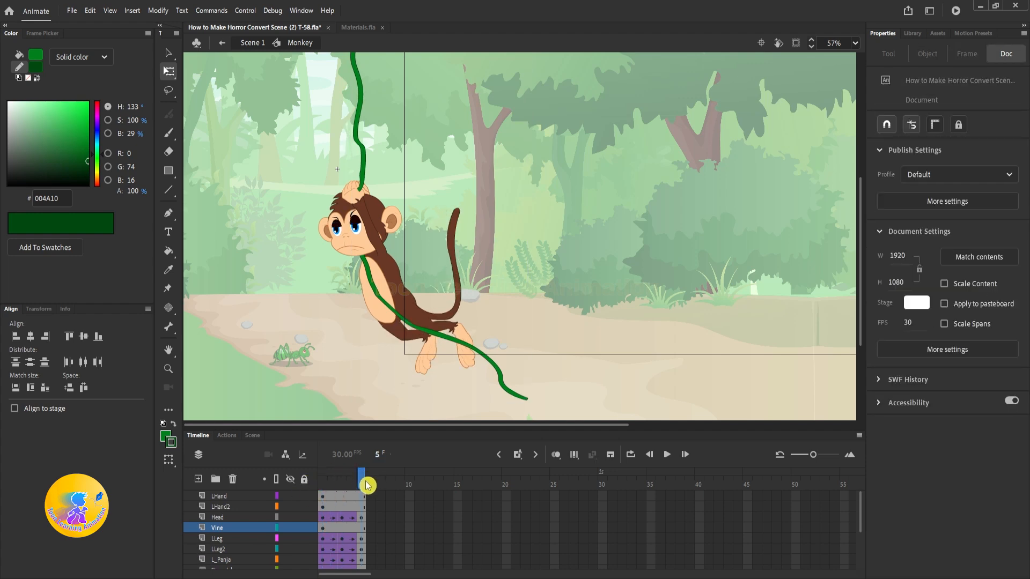
{"action": "double_click", "coordinate": [499, 367]}
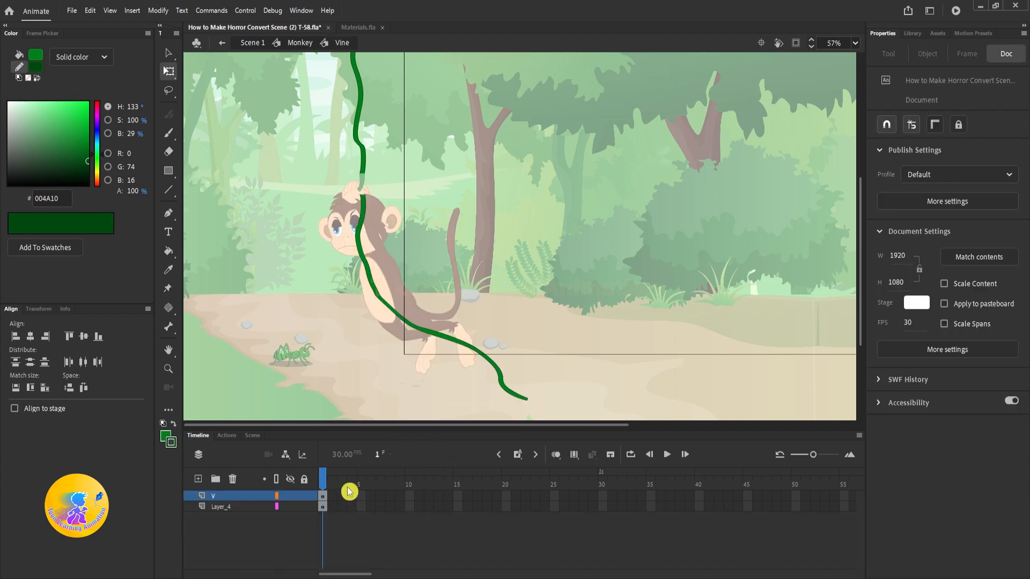
{"action": "left_click", "coordinate": [359, 532]}
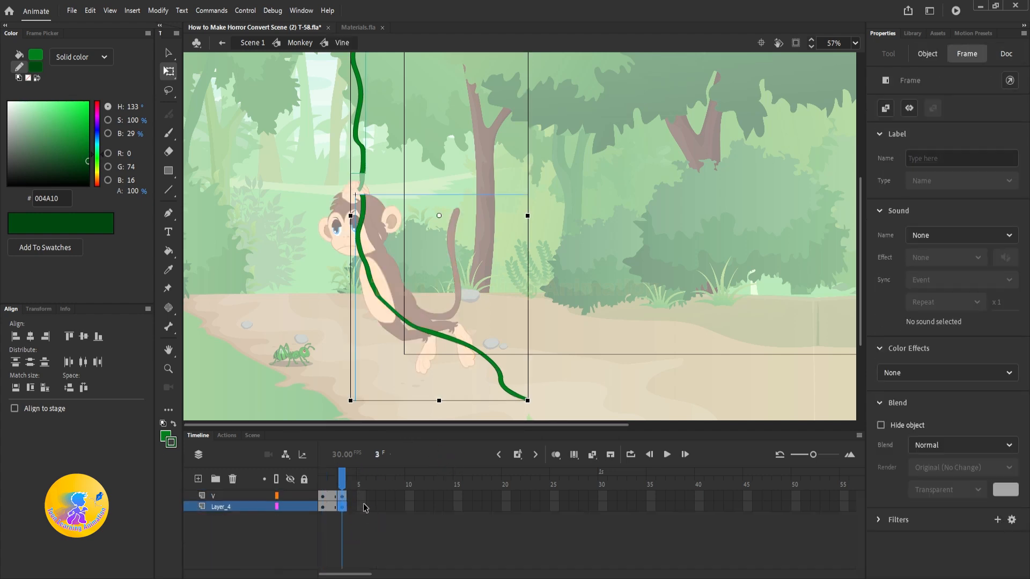
{"action": "left_click_drag", "start_coordinate": [366, 493], "coordinate": [362, 507]}
{"action": "key", "text": "F6"}
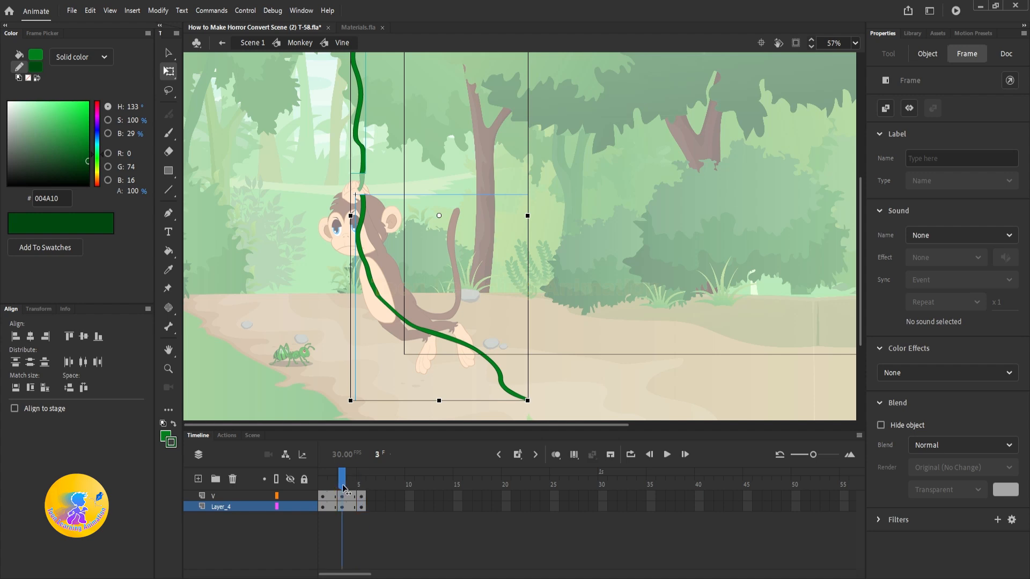
Try a small rotation of the lower vine at frame 3, with classic tweens on both vine layers, and return to the Monkey symbol.
{"action": "left_click", "coordinate": [344, 489]}
{"action": "left_click", "coordinate": [502, 376]}
{"action": "mouse_move", "coordinate": [537, 407]}
{"action": "left_mouse_down"}
{"action": "mouse_move", "coordinate": [550, 397]}
{"action": "mouse_move", "coordinate": [527, 416]}
{"action": "left_mouse_up"}
{"action": "key", "text": "ctrl+z"}
{"action": "key", "text": "Return"}
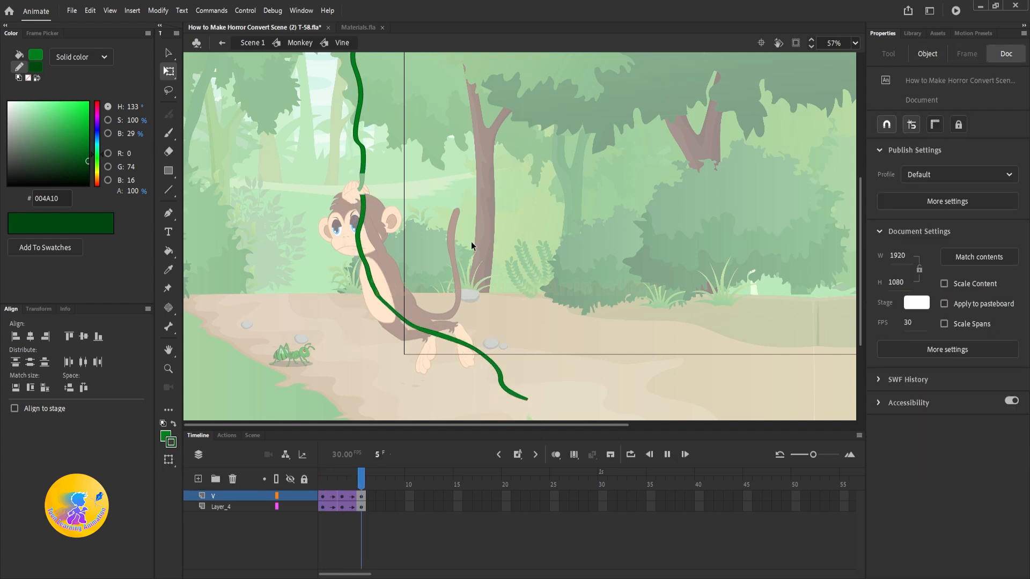
{"action": "double_click", "coordinate": [564, 253]}
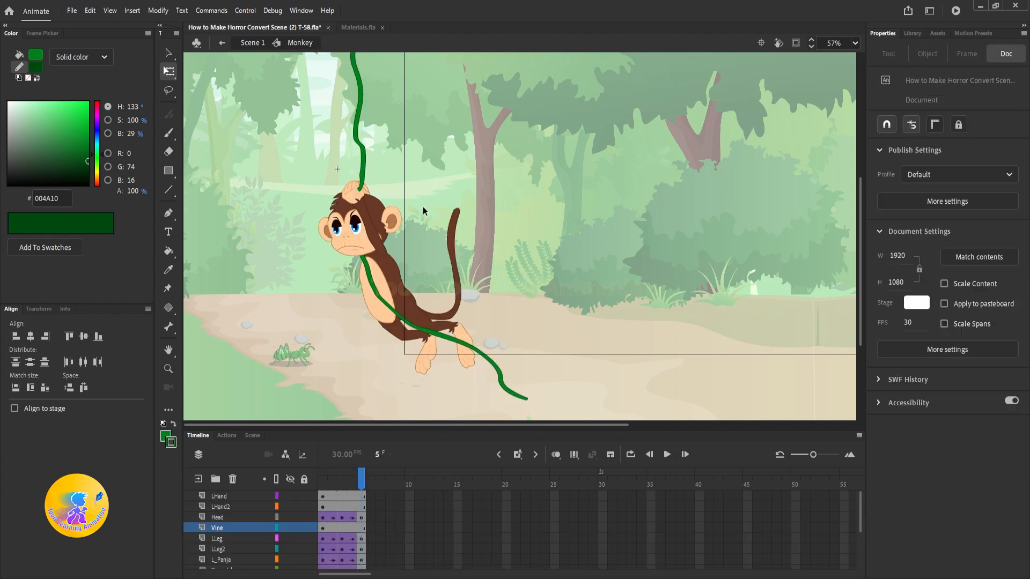
Enlarge the timeline and repeat the short swing animation across all Monkey layers up to frame 33.
{"action": "left_click_drag", "start_coordinate": [453, 430], "coordinate": [453, 334]}
{"action": "key", "text": "v"}
{"action": "left_click_drag", "start_coordinate": [364, 401], "coordinate": [298, 556]}
{"action": "left_click_drag", "start_coordinate": [336, 464], "coordinate": [377, 453]}
{"action": "left_click", "coordinate": [417, 563]}
{"action": "left_click_drag", "start_coordinate": [403, 400], "coordinate": [321, 540]}
{"action": "left_click_drag", "start_coordinate": [367, 481], "coordinate": [605, 432]}
{"action": "left_click_drag", "start_coordinate": [351, 401], "coordinate": [348, 437]}
{"action": "left_click_drag", "start_coordinate": [612, 518], "coordinate": [365, 530]}
{"action": "key", "text": "shift+F6"}
{"action": "left_click_drag", "start_coordinate": [443, 384], "coordinate": [322, 384]}
{"action": "key", "text": "Return"}
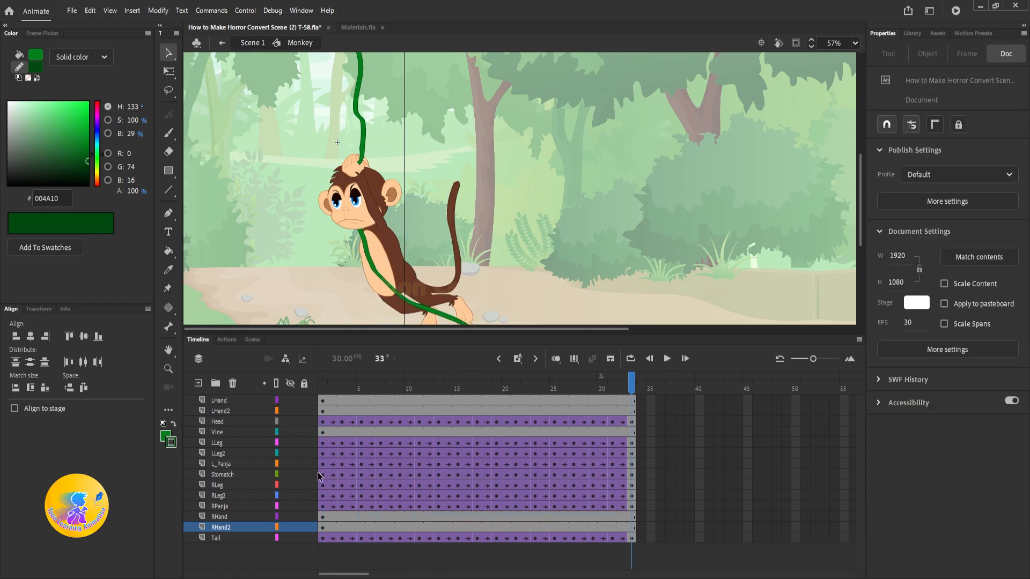
Synchronize the symbols in the frames of all Monkey layers, preview the loop and return to Scene 1.
{"action": "left_click", "coordinate": [217, 401]}
{"action": "left_click", "coordinate": [217, 538], "text": "shift"}
{"action": "right_click", "coordinate": [454, 479]}
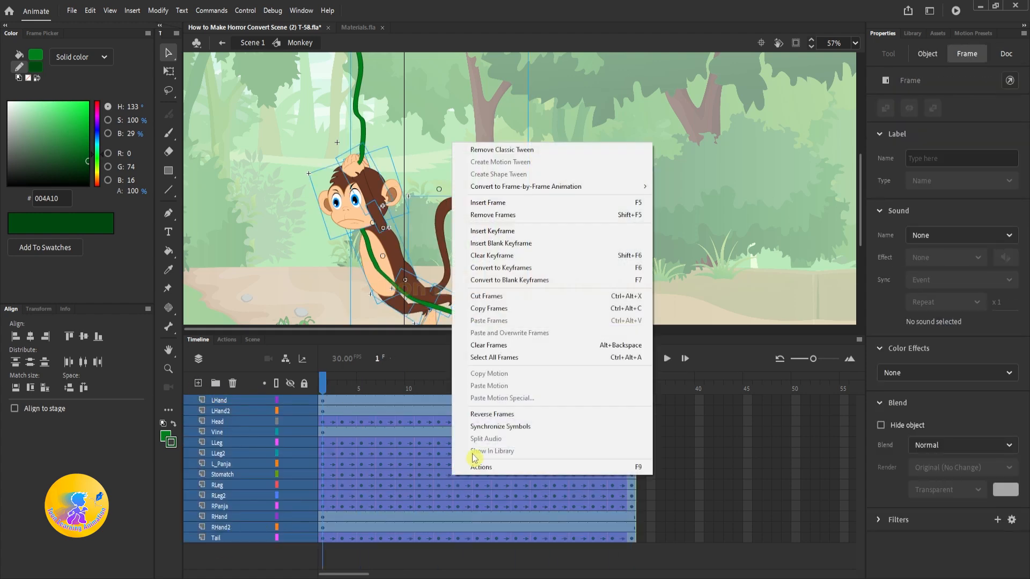
{"action": "left_click", "coordinate": [515, 427]}
{"action": "key", "text": "Return"}
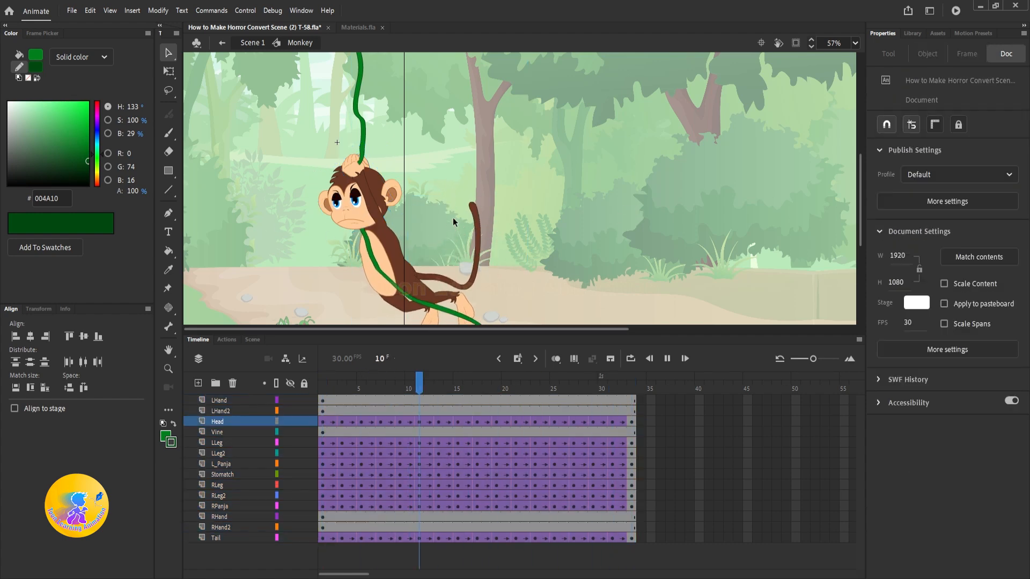
{"action": "key", "text": "ctrl+a"}
{"action": "double_click", "coordinate": [574, 232]}
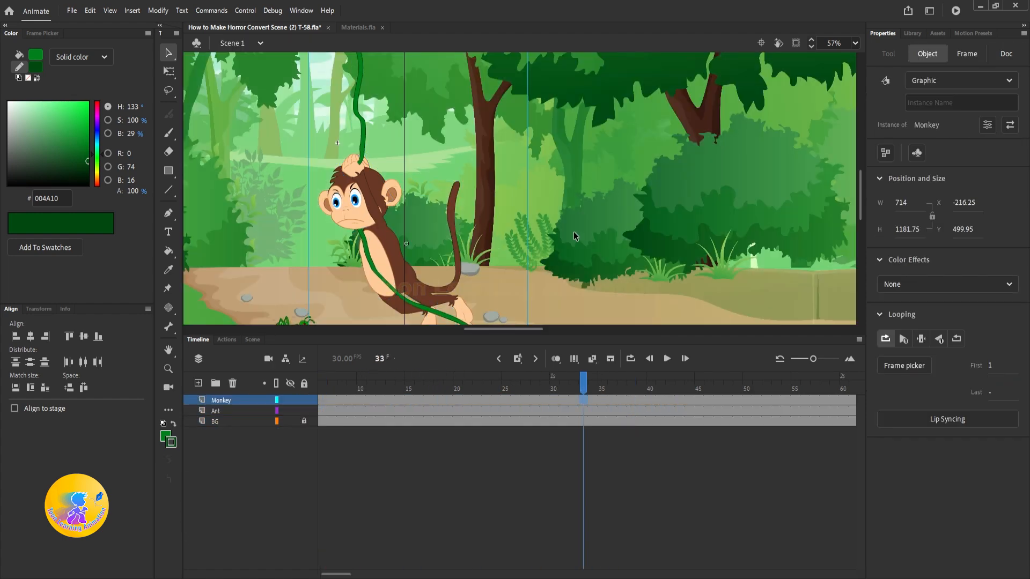
Move the Monkey instance at the first frame to X 2420.25, Y -37.6, hanging from the large dark tree.
{"action": "key", "text": "shift+comma"}
{"action": "scroll", "coordinate": [414, 202], "scroll_direction": "down", "scroll_amount": 2}
{"action": "left_click_drag", "start_coordinate": [416, 254], "coordinate": [567, 250]}
{"action": "scroll", "coordinate": [567, 250], "scroll_direction": "down", "scroll_amount": 2}
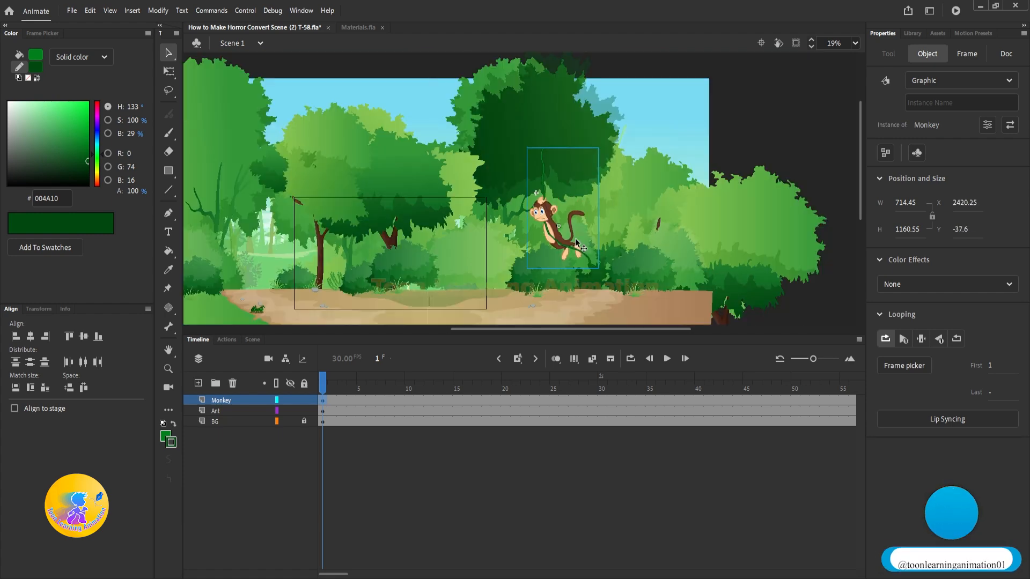
{"action": "scroll", "coordinate": [531, 200], "scroll_direction": "up", "scroll_amount": 2}
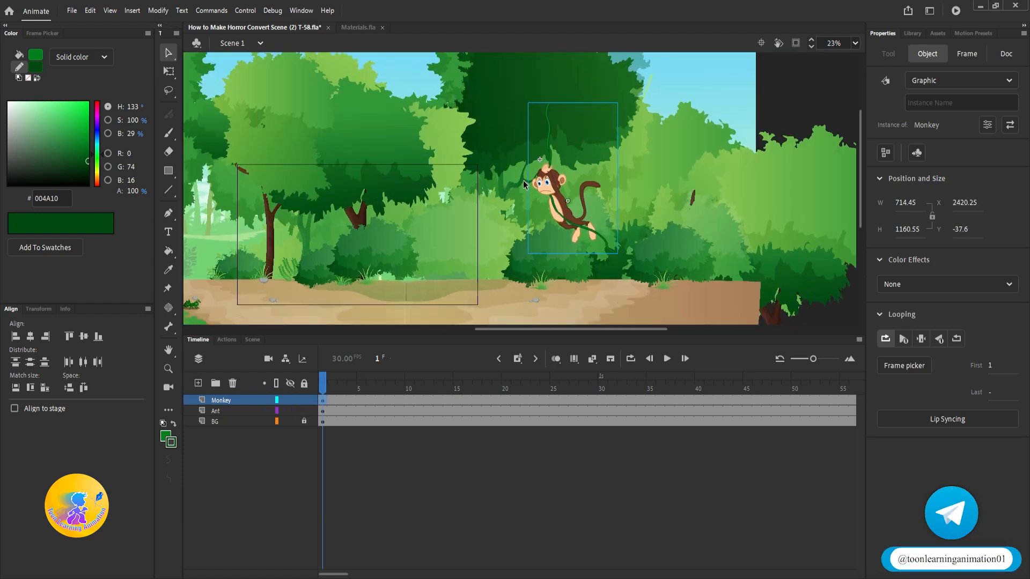
{"action": "scroll", "coordinate": [561, 199], "scroll_direction": "up", "scroll_amount": 3}
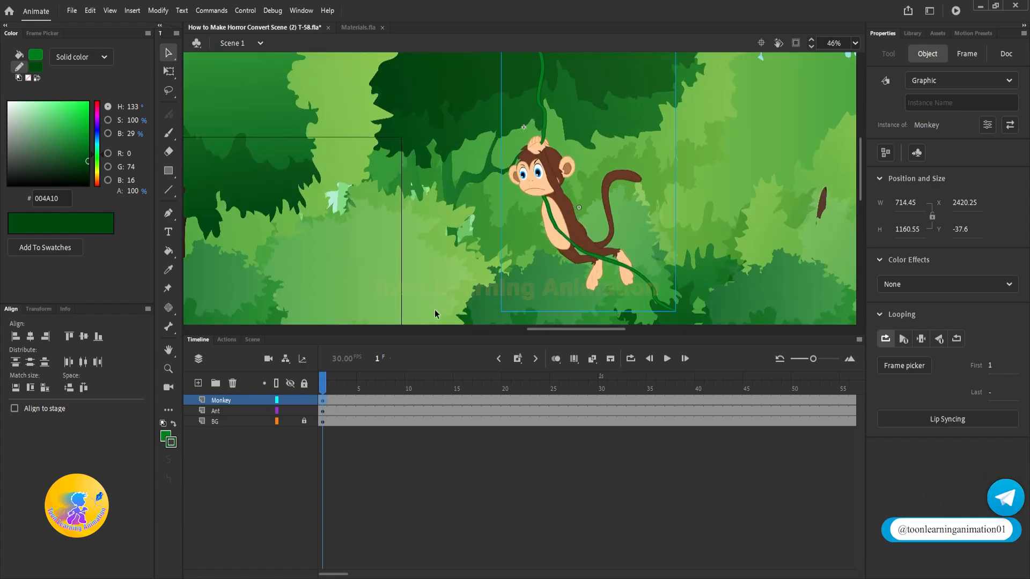
Preview the ant shot and insert keyframes at frame 51 on the Monkey, Ant and BG layers.
{"action": "left_click_drag", "start_coordinate": [435, 225], "coordinate": [647, 114]}
{"action": "left_click_drag", "start_coordinate": [324, 239], "coordinate": [571, 163]}
{"action": "scroll", "coordinate": [292, 225], "scroll_direction": "up", "scroll_amount": 3}
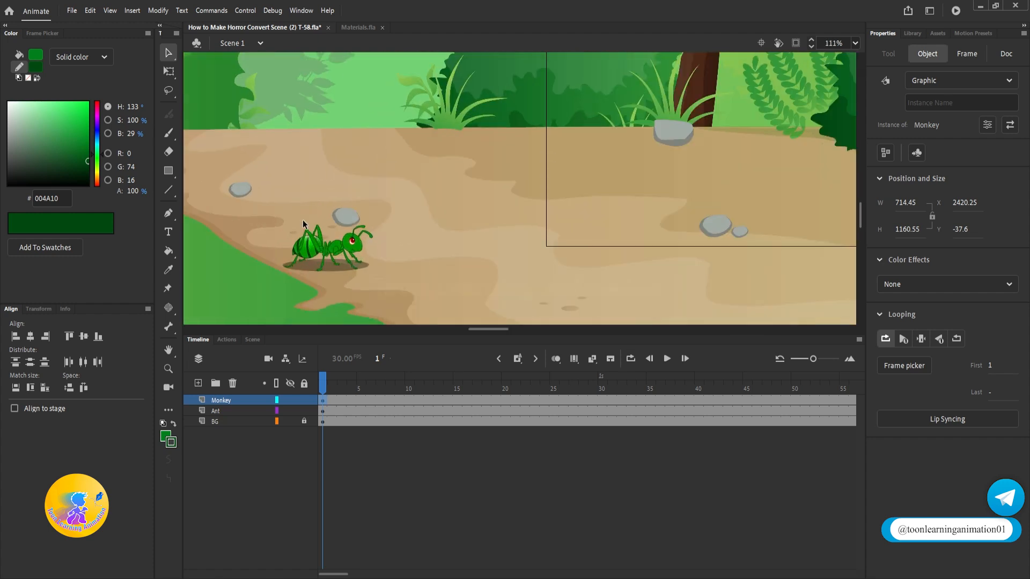
{"action": "left_click_drag", "start_coordinate": [406, 246], "coordinate": [448, 230]}
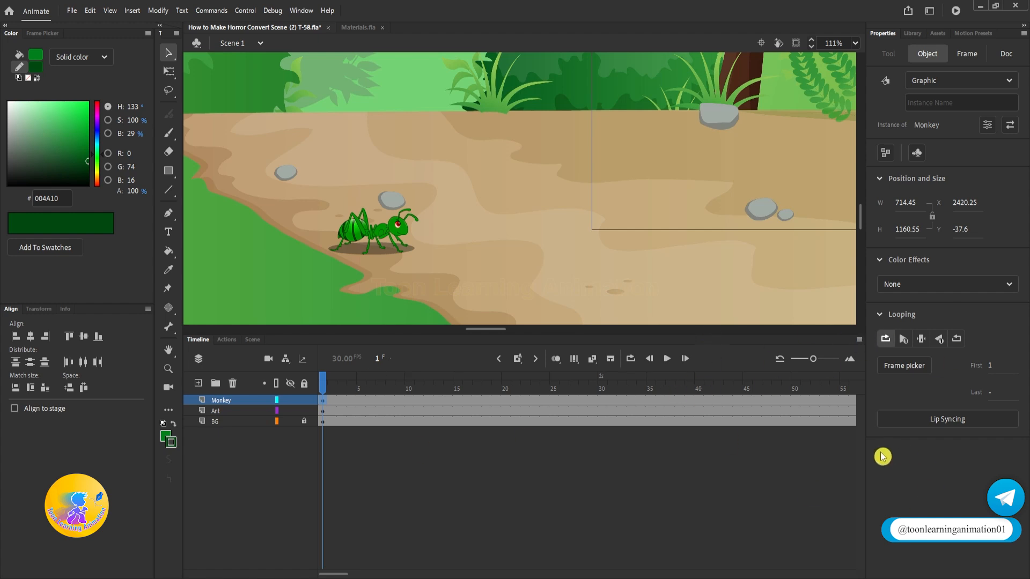
{"action": "left_click", "coordinate": [494, 261]}
{"action": "key", "text": "Return"}
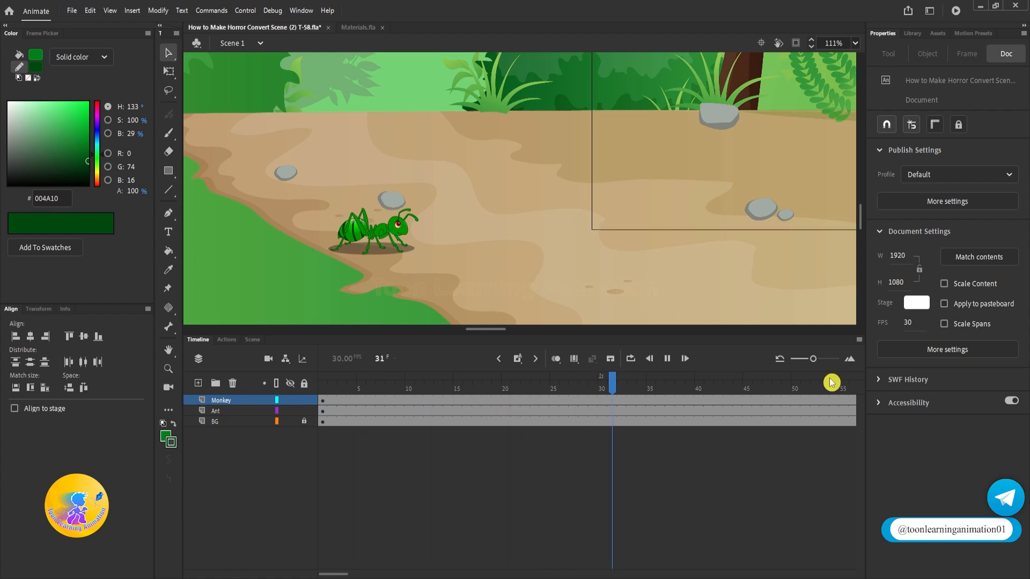
{"action": "left_click", "coordinate": [810, 398]}
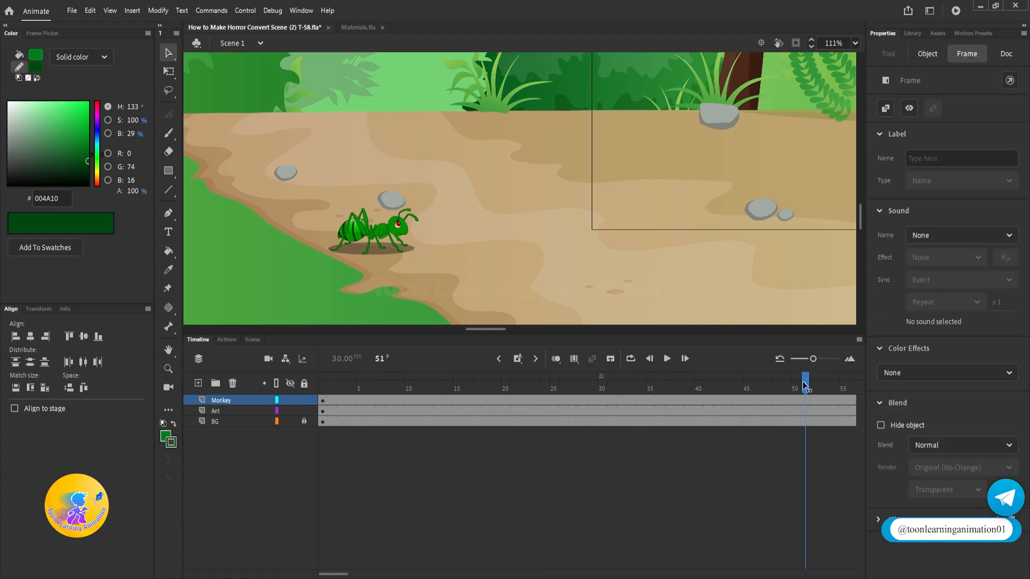
{"action": "left_click", "coordinate": [470, 190]}
{"action": "scroll", "coordinate": [483, 209], "scroll_direction": "down", "scroll_amount": 3}
{"action": "left_click_drag", "start_coordinate": [679, 192], "coordinate": [421, 351]}
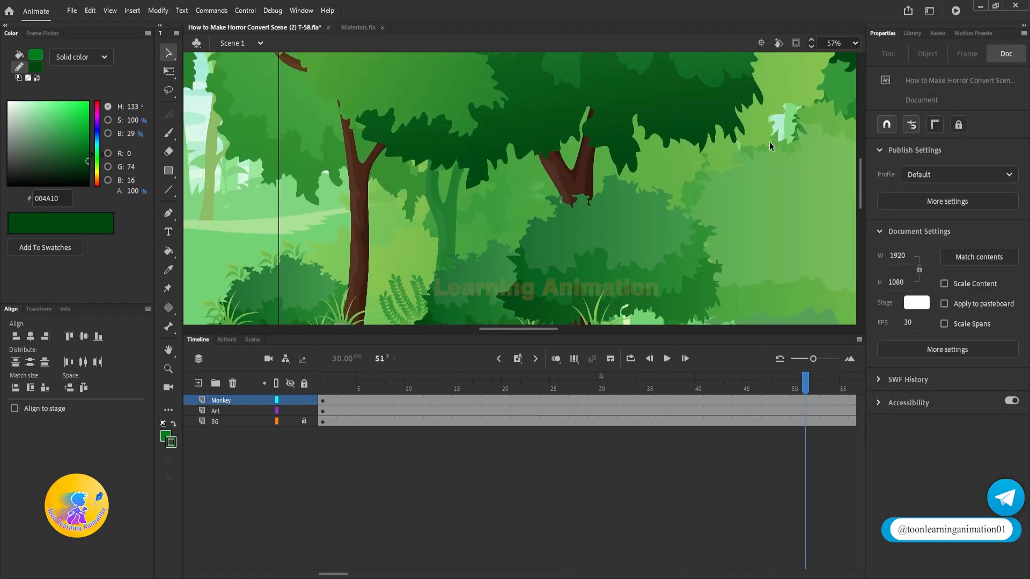
{"action": "left_click_drag", "start_coordinate": [769, 144], "coordinate": [239, 200]}
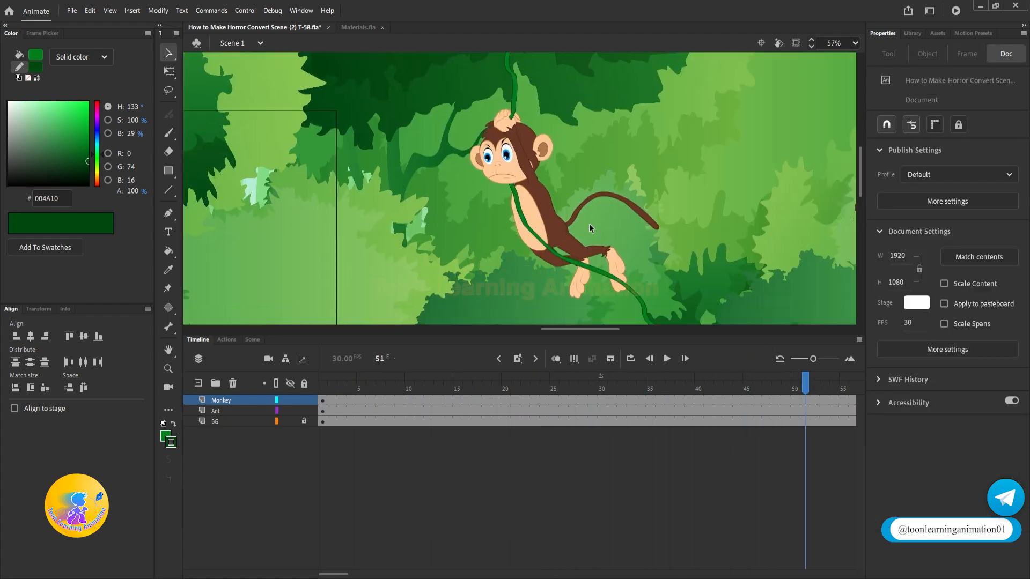
{"action": "left_click", "coordinate": [807, 390]}
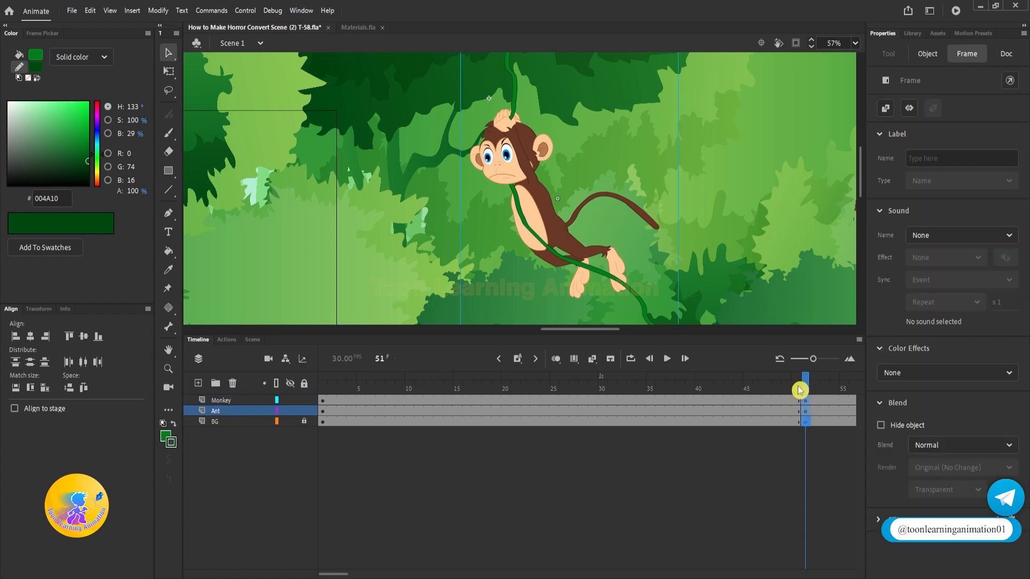
Open the BG symbol from its frame 51 instance and convert the background group to a movie clip named BGin.
{"action": "scroll", "coordinate": [678, 201], "scroll_direction": "down", "scroll_amount": 3}
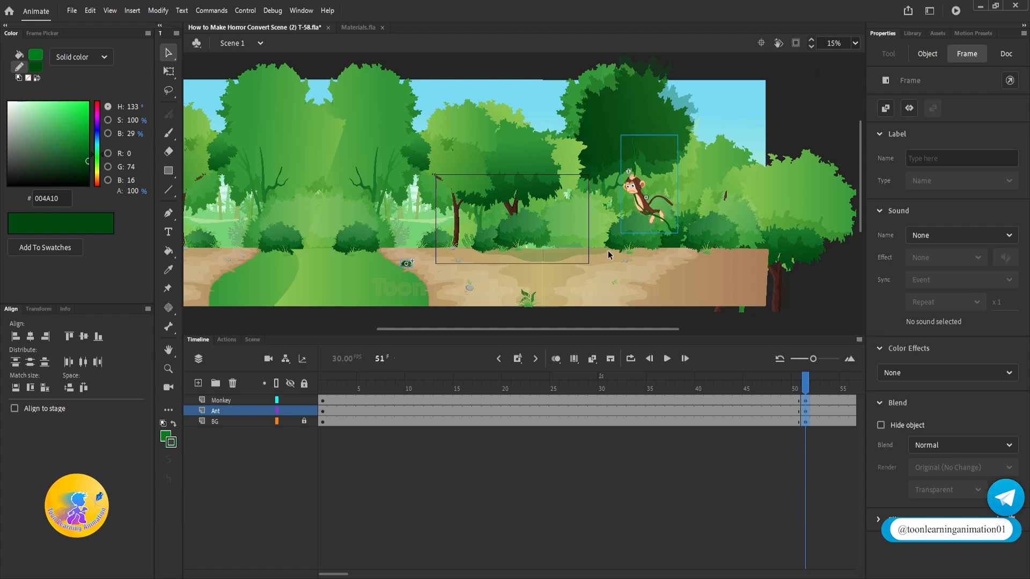
{"action": "left_click", "coordinate": [749, 217]}
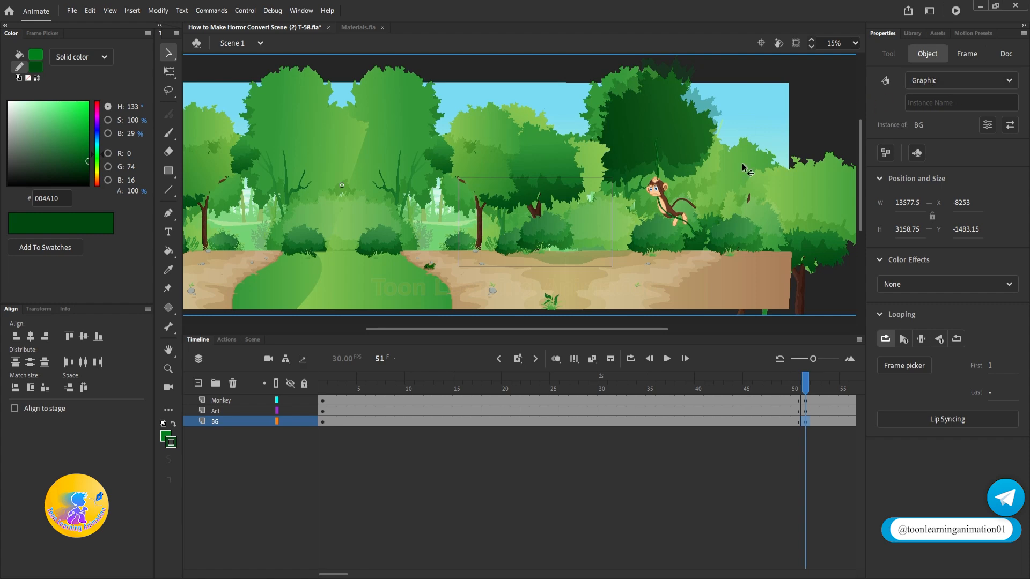
{"action": "double_click", "coordinate": [754, 216]}
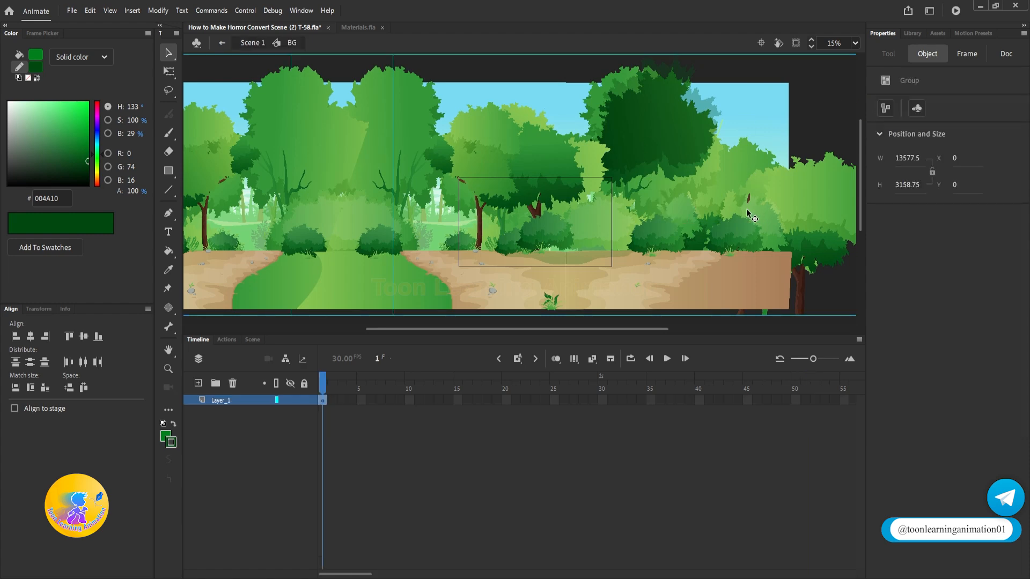
{"action": "key", "text": "F8"}
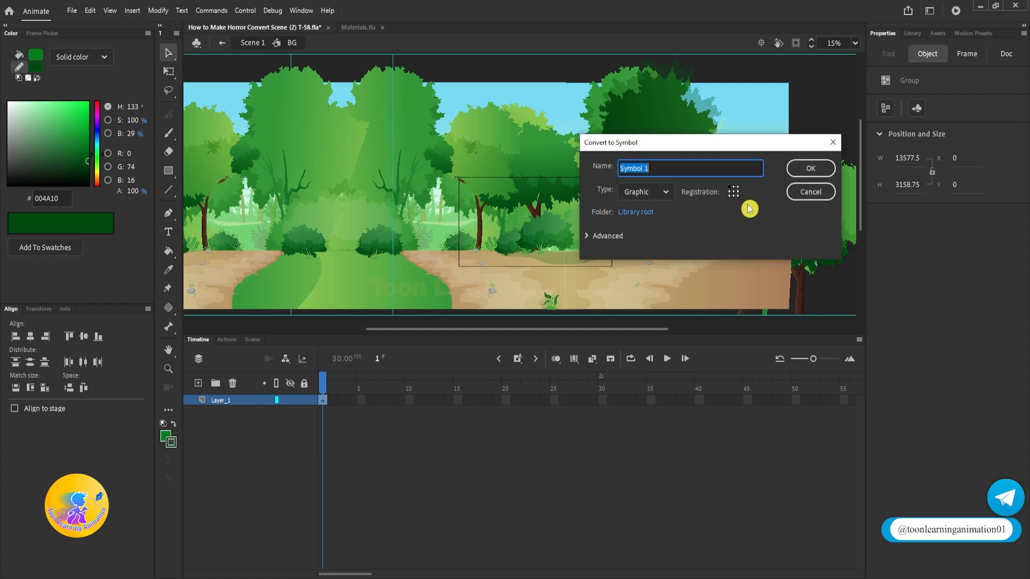
{"action": "type", "text": "BG"}
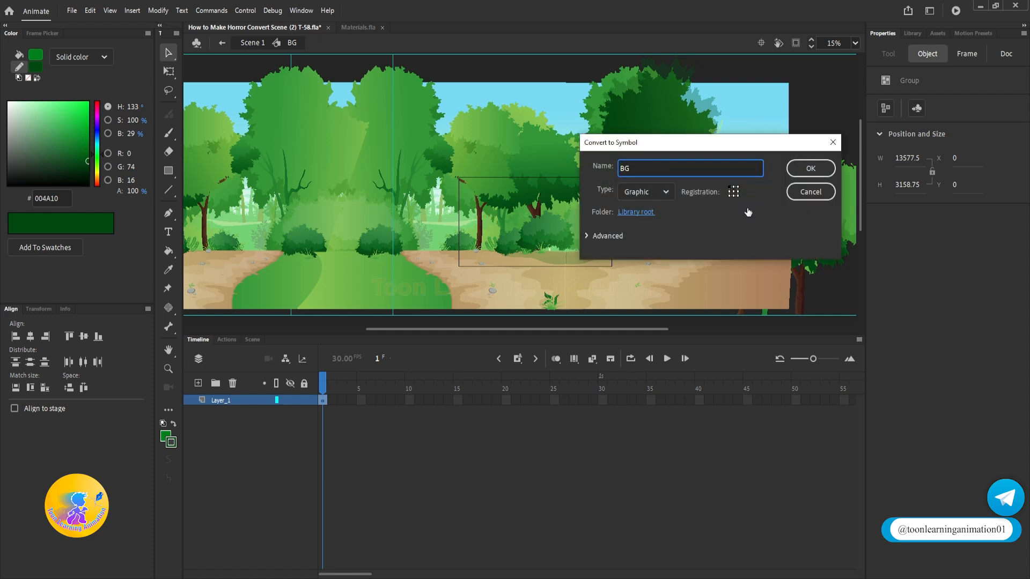
{"action": "left_click", "coordinate": [644, 192]}
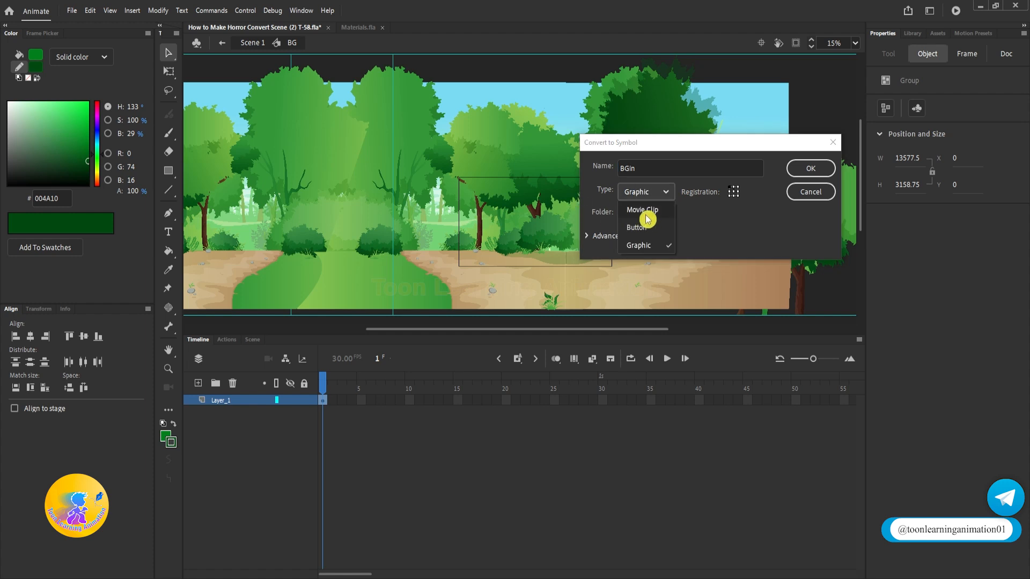
{"action": "left_click", "coordinate": [649, 210]}
{"action": "left_click", "coordinate": [809, 167]}
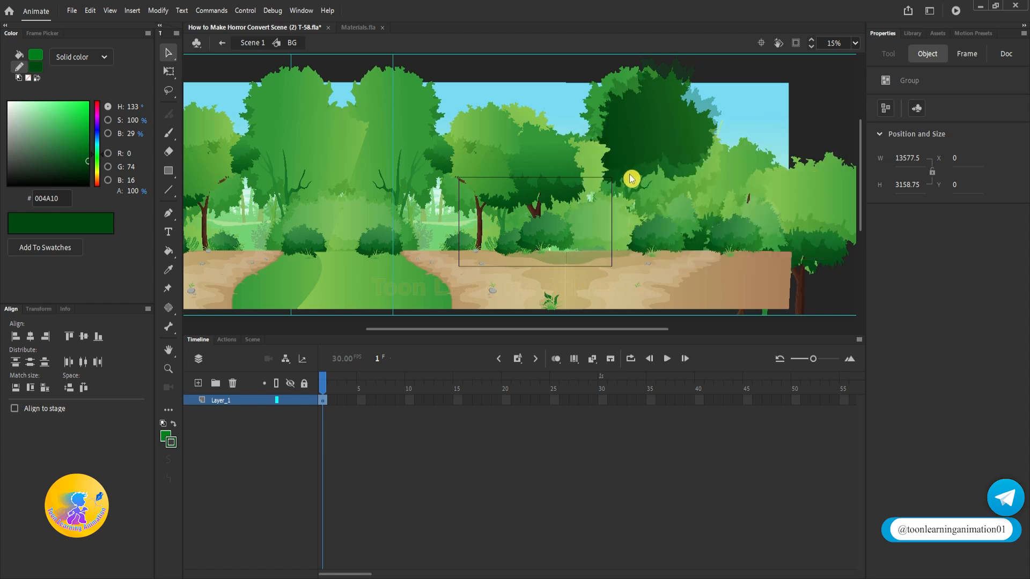
Classic-tween the BGin background from X -1532.7 at frame 1 to a position much farther right at frame 10, and preview it.
{"action": "scroll", "coordinate": [621, 210], "scroll_direction": "down", "scroll_amount": 2}
{"action": "left_click_drag", "start_coordinate": [750, 220], "coordinate": [677, 218]}
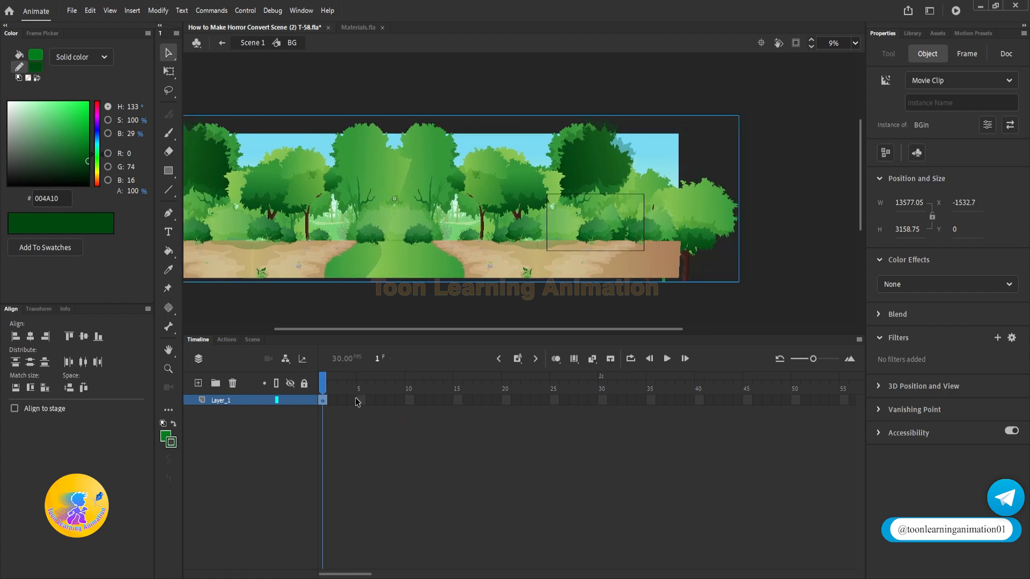
{"action": "left_click", "coordinate": [409, 400]}
{"action": "key", "text": "F5"}
{"action": "left_click_drag", "start_coordinate": [267, 223], "coordinate": [696, 229]}
{"action": "scroll", "coordinate": [648, 227], "scroll_direction": "up", "scroll_amount": 1, "text": "ctrl"}
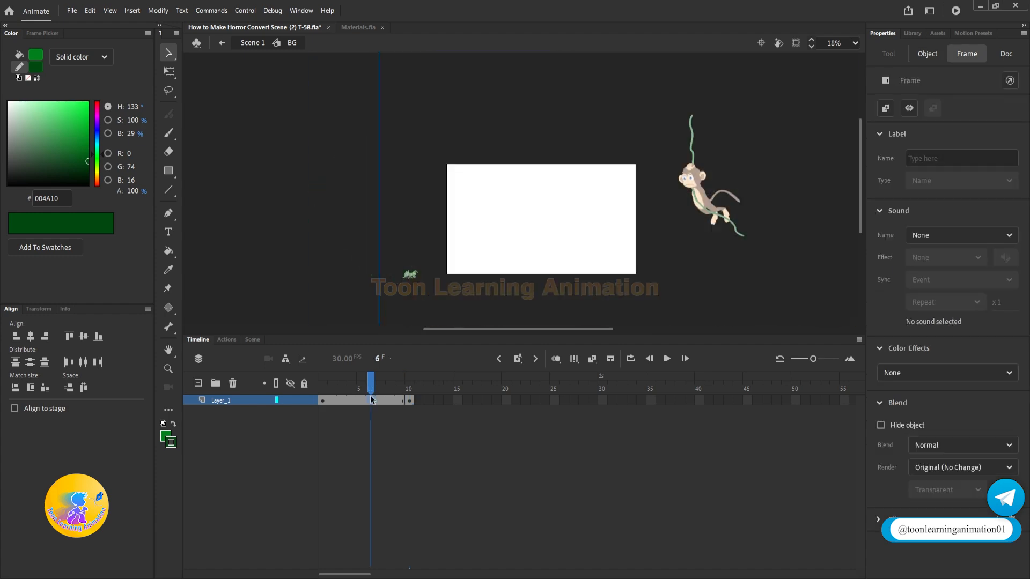
{"action": "right_click", "coordinate": [371, 401]}
{"action": "left_click", "coordinate": [429, 70]}
{"action": "key", "text": "Return"}
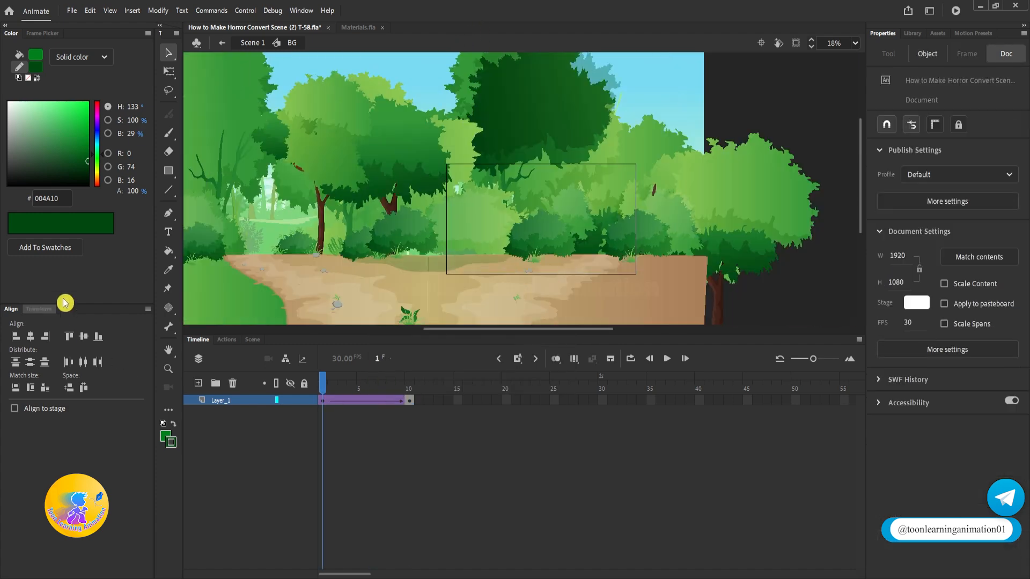
Return to Scene 1 and preview the moving background from frame 51, finishing back at the start of the timeline.
{"action": "left_click", "coordinate": [489, 98]}
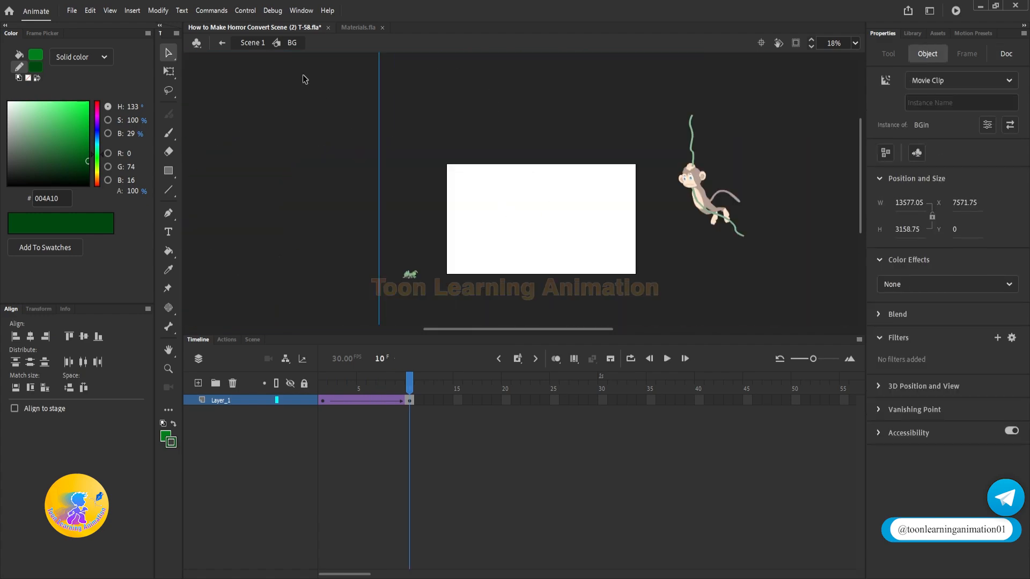
{"action": "left_click", "coordinate": [252, 43]}
{"action": "left_click", "coordinate": [496, 389]}
{"action": "scroll", "coordinate": [636, 192], "scroll_direction": "up", "scroll_amount": 2}
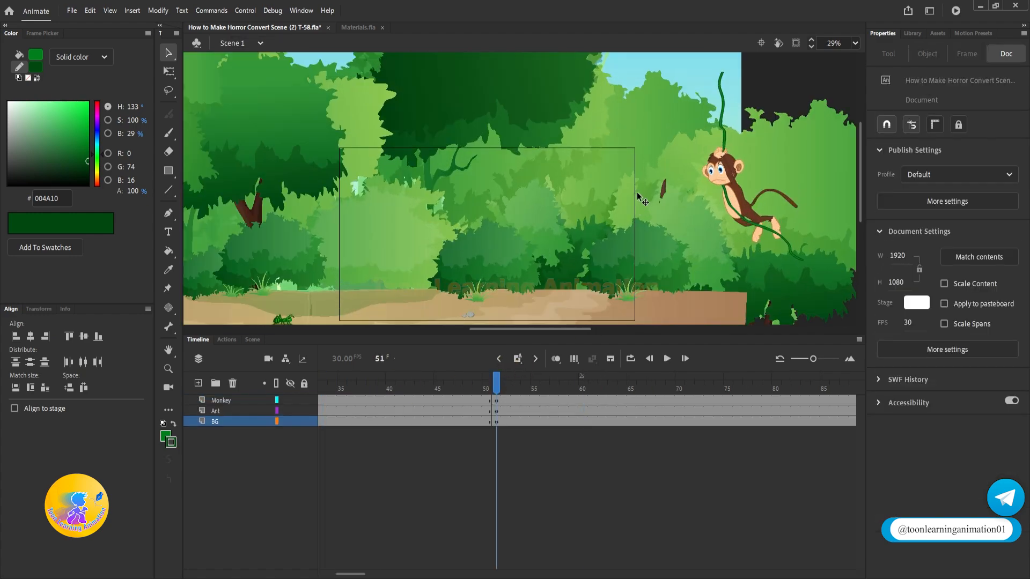
{"action": "key", "text": "Return"}
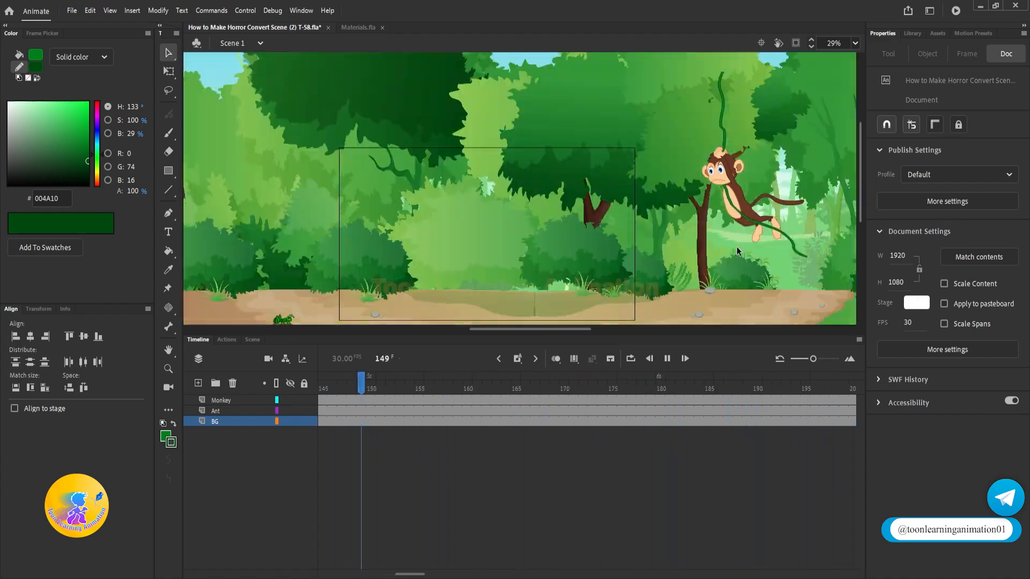
{"action": "key", "text": "Return"}
{"action": "left_click_drag", "start_coordinate": [449, 384], "coordinate": [426, 381]}
{"action": "key", "text": "shift+comma"}
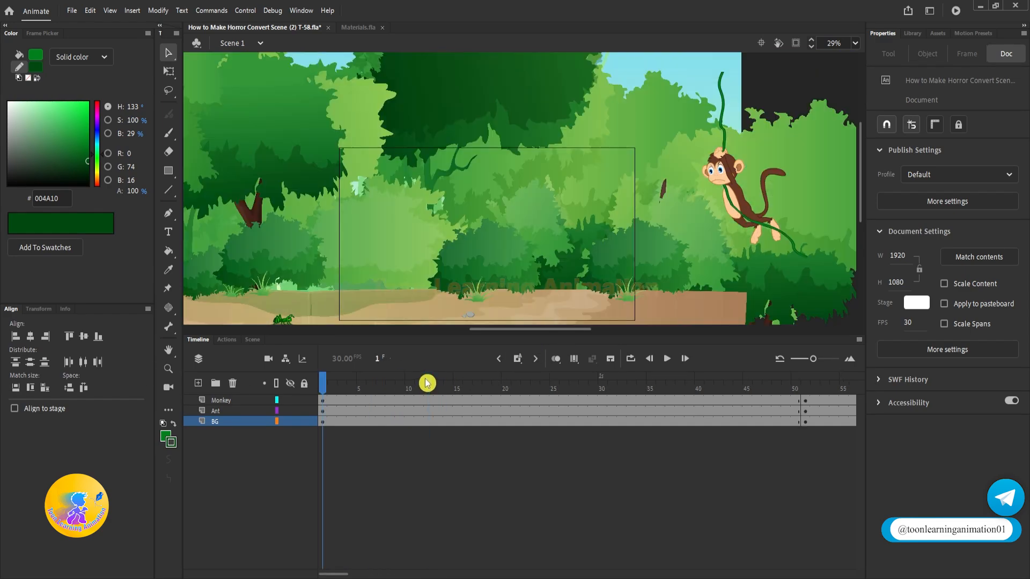
Set the BG instance at frame 1 to single-frame looping so the background holds still during the ant shot.
{"action": "key", "text": "Return"}
{"action": "key", "text": "Return"}
{"action": "left_click_drag", "start_coordinate": [344, 386], "coordinate": [221, 379]}
{"action": "left_click", "coordinate": [542, 139]}
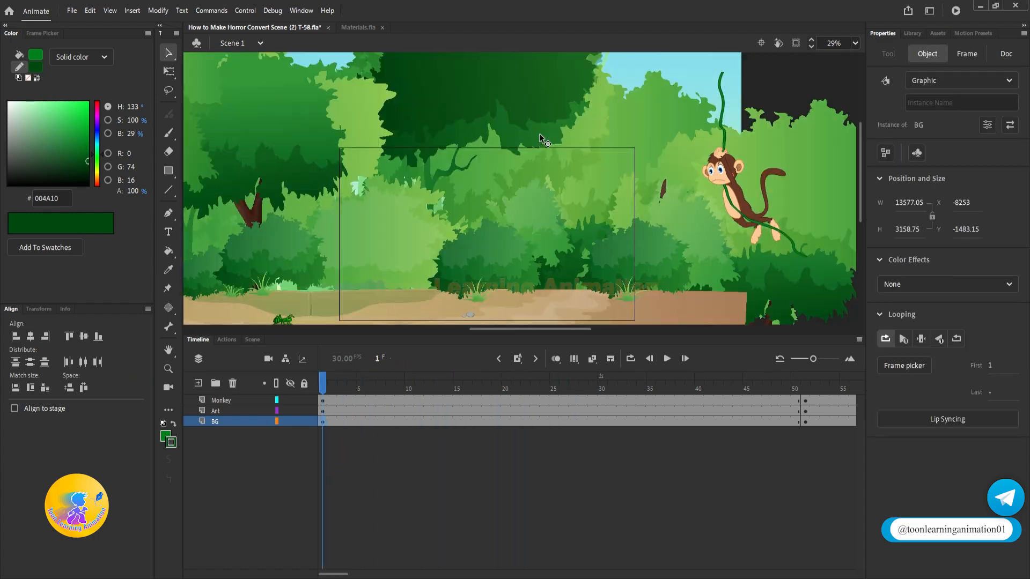
{"action": "left_click_drag", "start_coordinate": [559, 174], "coordinate": [613, 104]}
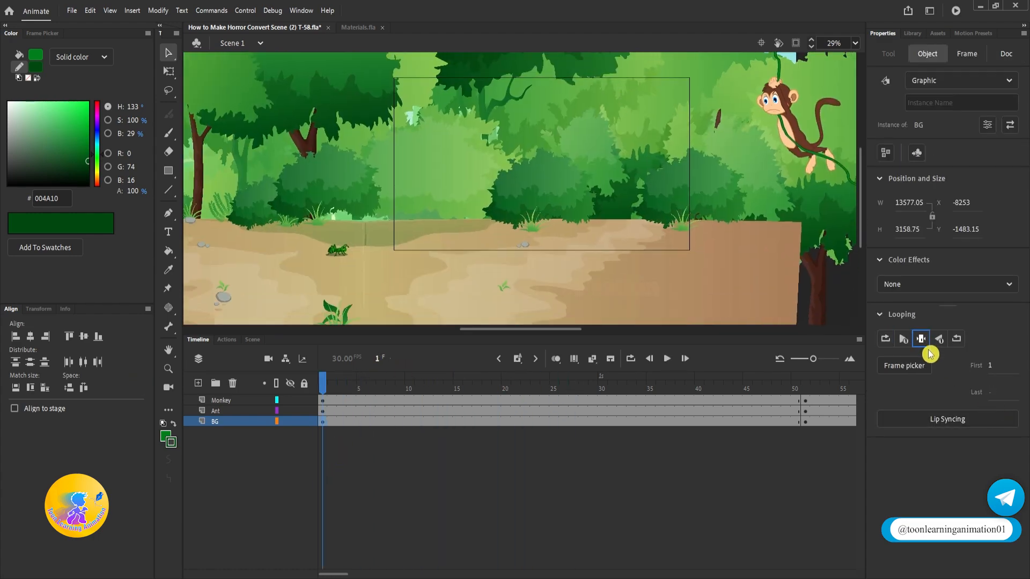
{"action": "scroll", "coordinate": [384, 208], "scroll_direction": "left", "scroll_amount": 3}
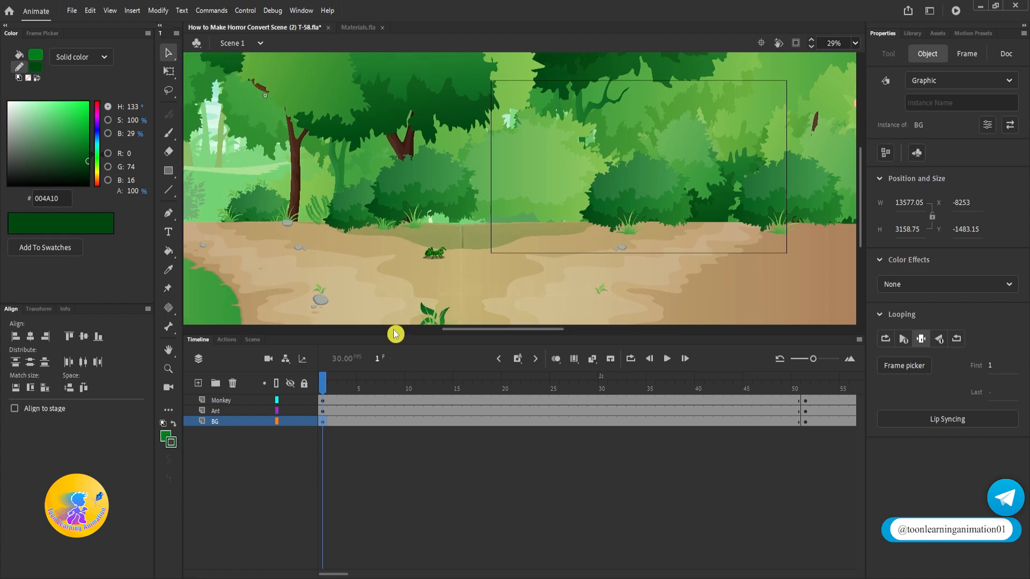
{"action": "scroll", "coordinate": [456, 256], "scroll_direction": "up", "scroll_amount": 5}
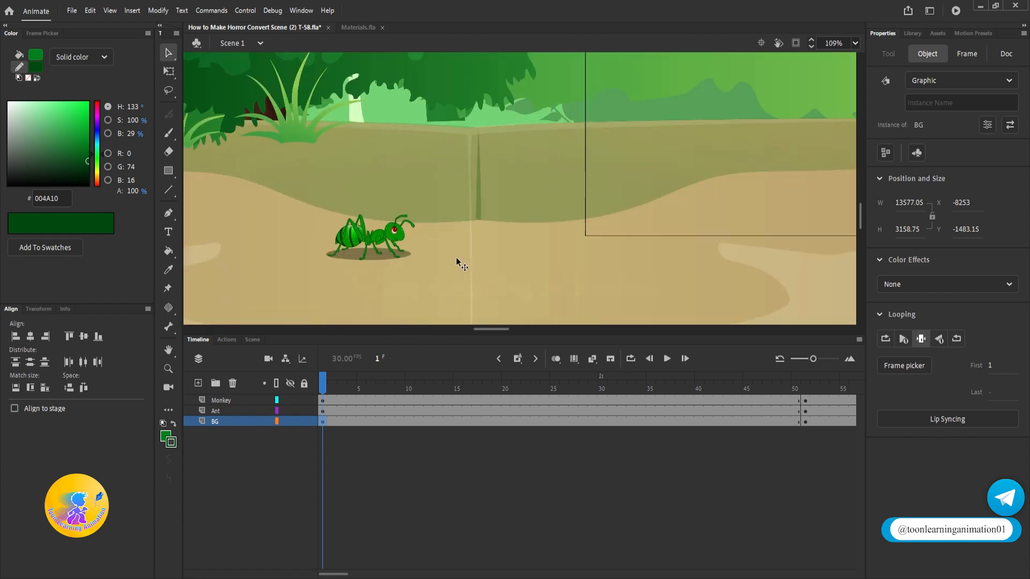
{"action": "scroll", "coordinate": [522, 265], "scroll_direction": "down", "scroll_amount": 3}
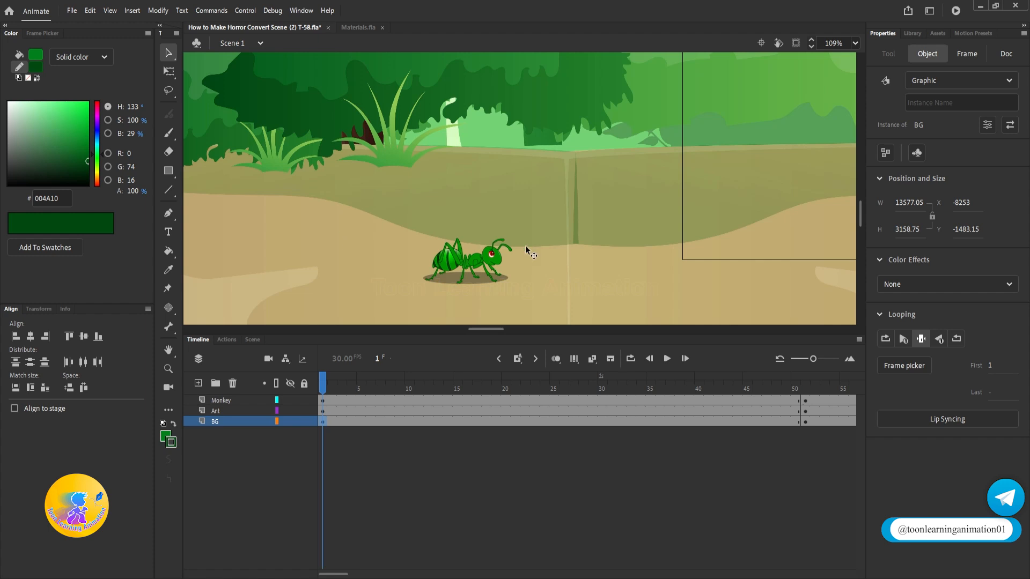
Move the Monkey instance at frame 51 into the stage at X 1039.65, Y 10.5, and preview the shot.
{"action": "left_click_drag", "start_coordinate": [322, 382], "coordinate": [806, 400]}
{"action": "left_click", "coordinate": [805, 390]}
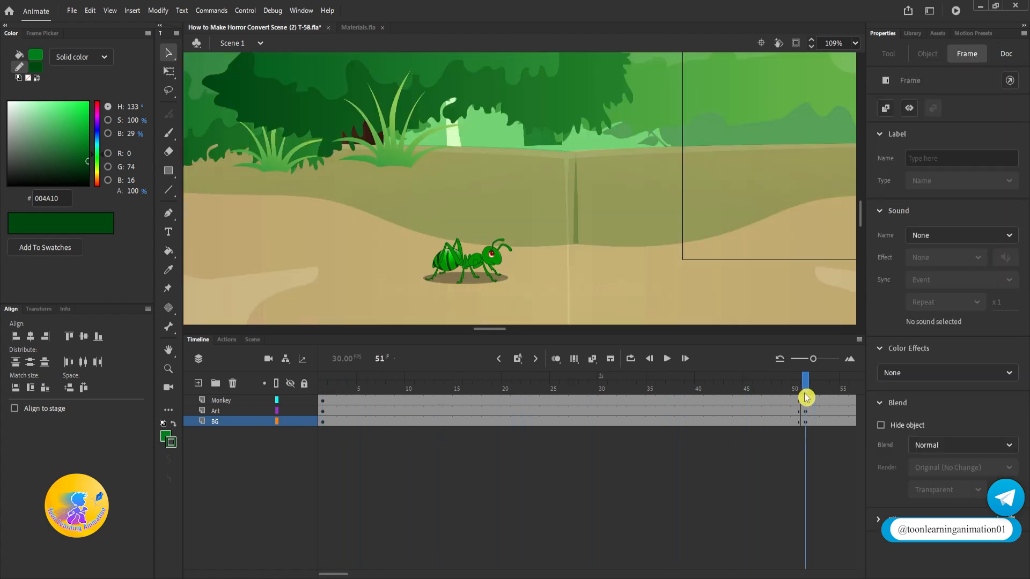
{"action": "scroll", "coordinate": [531, 189], "scroll_direction": "down", "scroll_amount": 5}
{"action": "left_click_drag", "start_coordinate": [694, 182], "coordinate": [463, 282]}
{"action": "left_click_drag", "start_coordinate": [653, 191], "coordinate": [938, 184]}
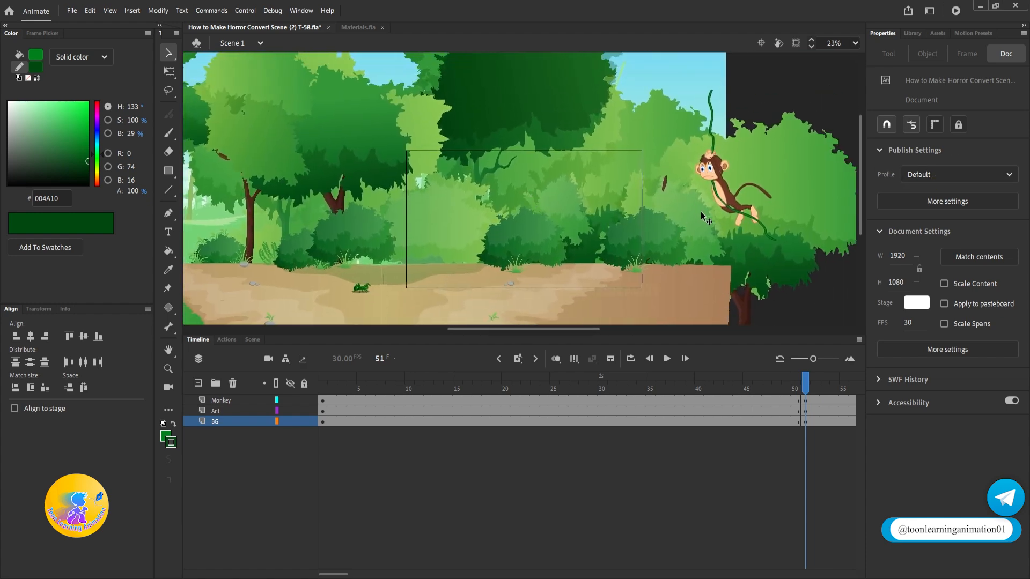
{"action": "left_click_drag", "start_coordinate": [717, 198], "coordinate": [547, 203]}
{"action": "left_click_drag", "start_coordinate": [619, 225], "coordinate": [672, 206]}
{"action": "scroll", "coordinate": [577, 190], "scroll_direction": "up", "scroll_amount": 3}
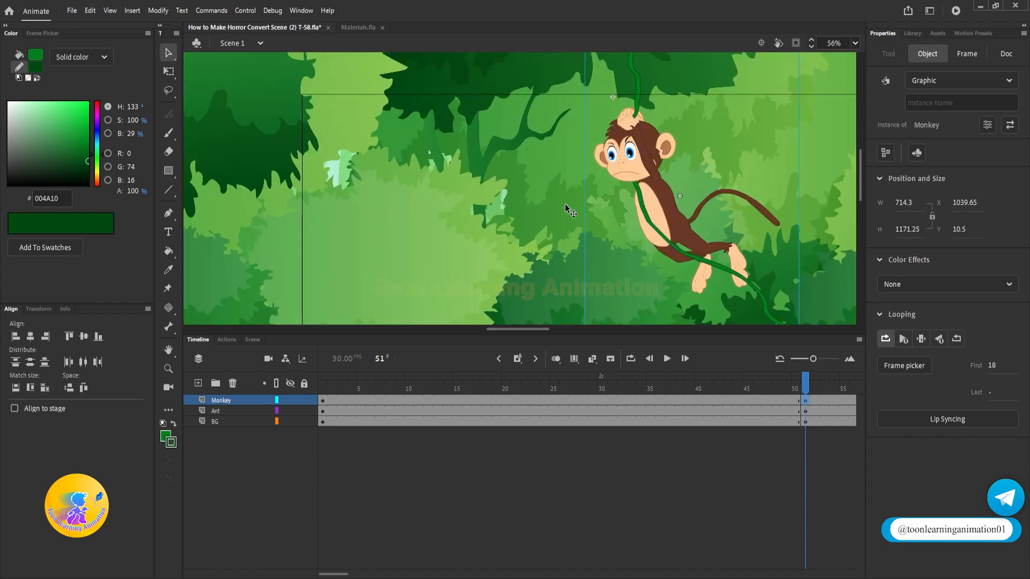
{"action": "key", "text": "Return"}
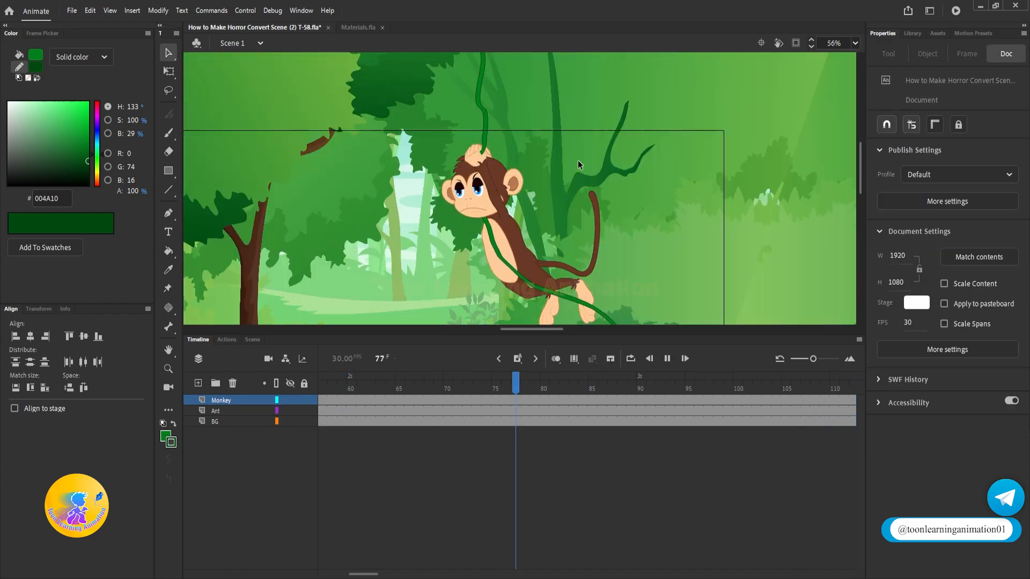
{"action": "left_click", "coordinate": [648, 198]}
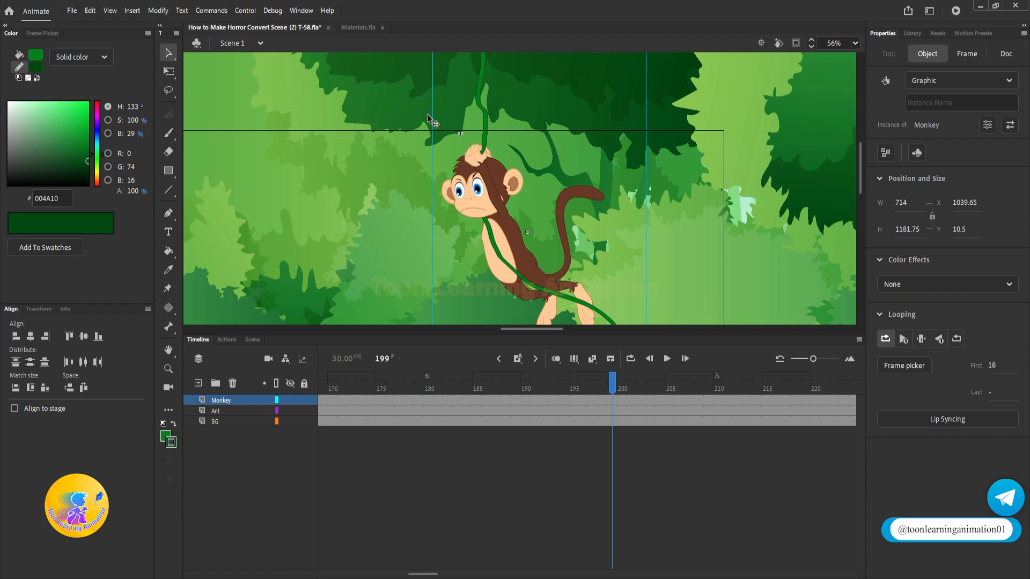
Open the Mouth symbol nested in the monkey's Head and scrub through its mouth shapes.
{"action": "scroll", "coordinate": [468, 214], "scroll_direction": "up", "scroll_amount": 3}
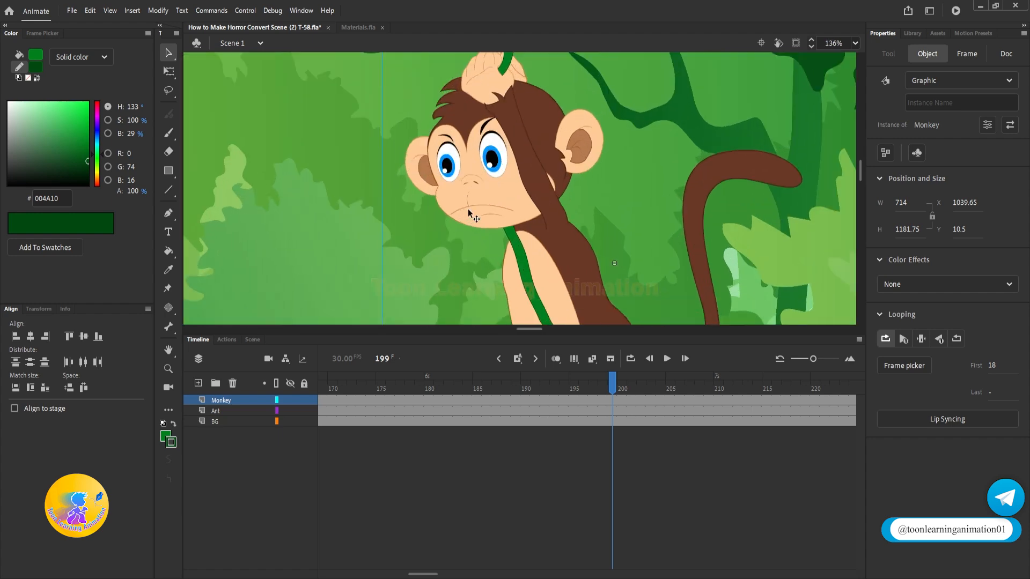
{"action": "scroll", "coordinate": [476, 207], "scroll_direction": "up", "scroll_amount": 3}
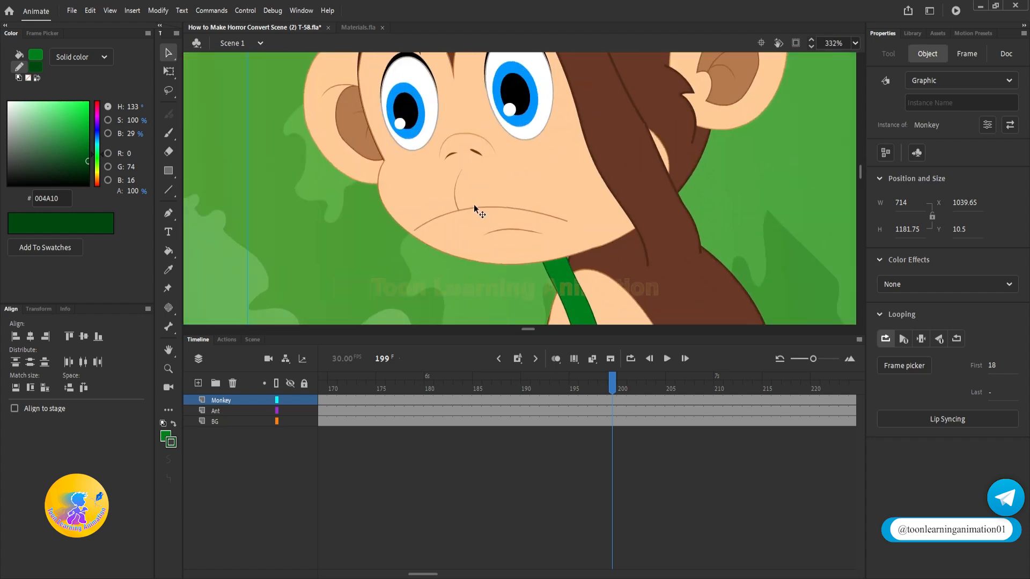
{"action": "double_click", "coordinate": [477, 208]}
{"action": "double_click", "coordinate": [478, 210]}
{"action": "double_click", "coordinate": [477, 209]}
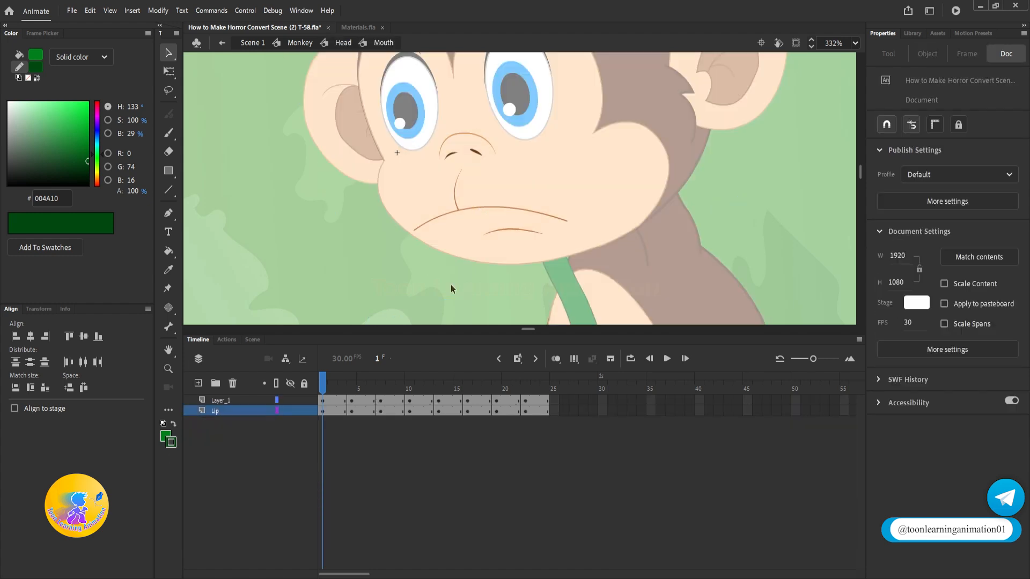
{"action": "left_click_drag", "start_coordinate": [340, 395], "coordinate": [492, 387]}
{"action": "left_click_drag", "start_coordinate": [466, 393], "coordinate": [303, 390]}
Break apart the lip artwork on the Lip layer at frame 1.
{"action": "scroll", "coordinate": [452, 207], "scroll_direction": "up", "scroll_amount": 3}
{"action": "key", "text": "n"}
{"action": "left_click", "coordinate": [443, 211], "text": "ctrl"}
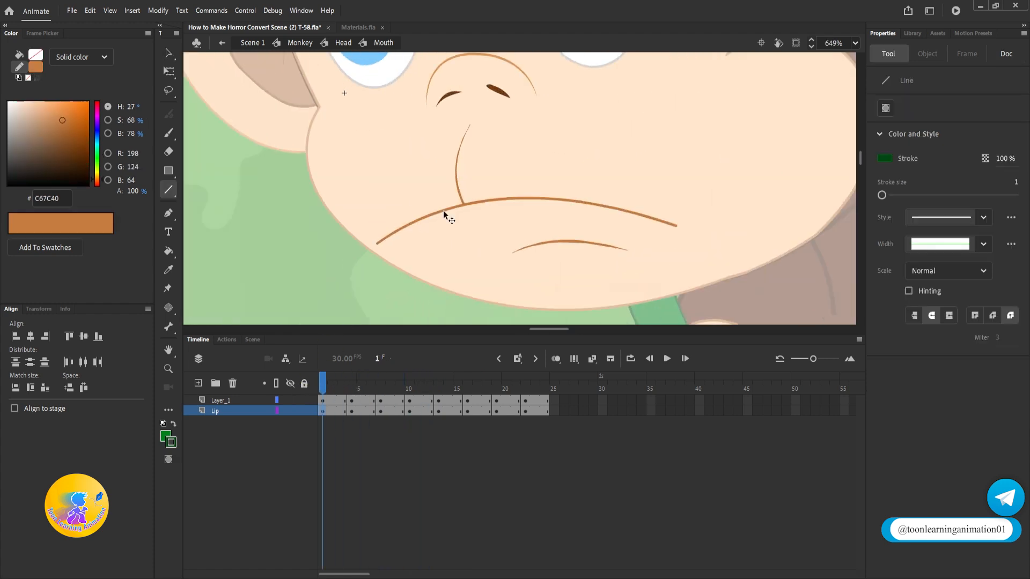
{"action": "key", "text": "ctrl+b"}
{"action": "left_click", "coordinate": [324, 260], "text": "ctrl"}
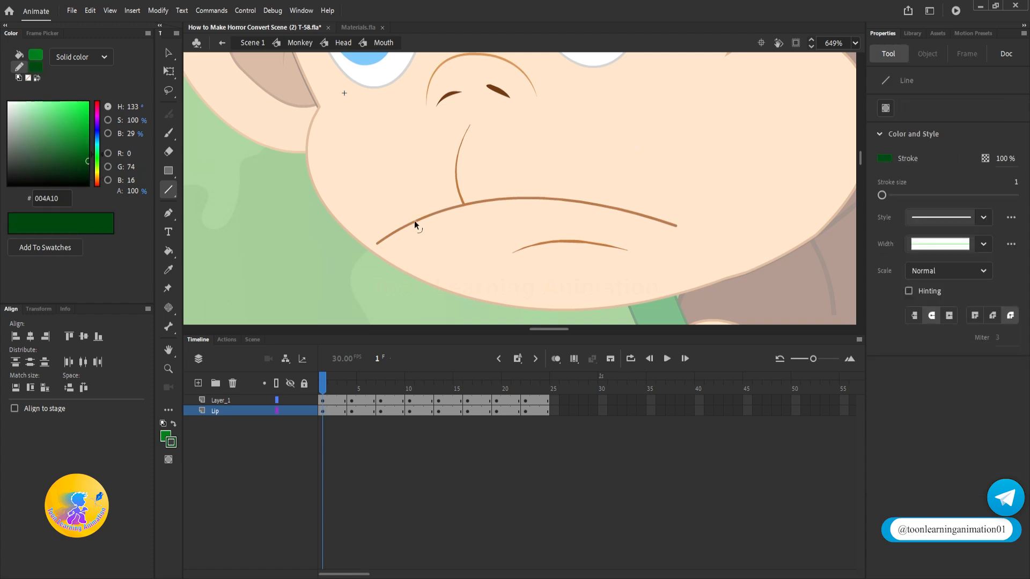
Outline an open mouth with a tongue arc below the lip line using curved lines, and move the chin crease lower.
{"action": "left_click_drag", "start_coordinate": [426, 217], "coordinate": [501, 263]}
{"action": "key", "text": "v"}
{"action": "mouse_move", "coordinate": [555, 244]}
{"action": "left_mouse_down"}
{"action": "mouse_move", "coordinate": [563, 241]}
{"action": "mouse_move", "coordinate": [571, 295]}
{"action": "left_mouse_up"}
{"action": "left_click", "coordinate": [480, 256]}
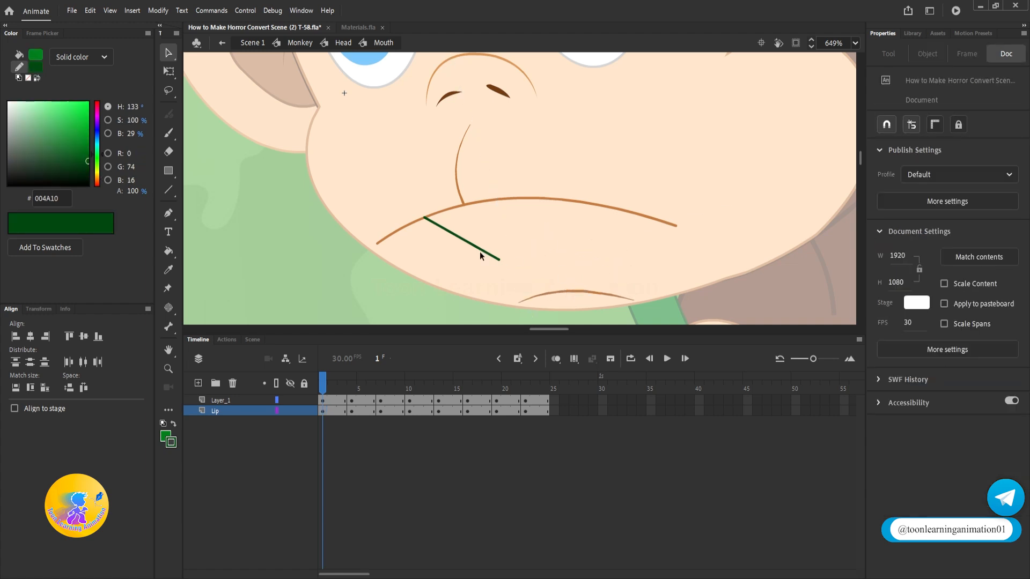
{"action": "left_click_drag", "start_coordinate": [482, 251], "coordinate": [563, 248]}
{"action": "key", "text": "n"}
{"action": "mouse_move", "coordinate": [563, 249]}
{"action": "left_mouse_down"}
{"action": "mouse_move", "coordinate": [592, 204]}
{"action": "mouse_move", "coordinate": [540, 263]}
{"action": "left_mouse_up"}
{"action": "key", "text": "v"}
{"action": "left_click_drag", "start_coordinate": [581, 232], "coordinate": [582, 233]}
{"action": "key", "text": "n"}
{"action": "mouse_move", "coordinate": [470, 249]}
{"action": "left_mouse_down"}
{"action": "mouse_move", "coordinate": [576, 239]}
{"action": "mouse_move", "coordinate": [527, 233]}
{"action": "left_mouse_up"}
{"action": "key", "text": "v"}
Fill the tongue area of the open mouth with red FF4545.
{"action": "left_click_drag", "start_coordinate": [97, 175], "coordinate": [97, 184]}
{"action": "left_click_drag", "start_coordinate": [62, 149], "coordinate": [78, 100]}
{"action": "left_click_drag", "start_coordinate": [98, 184], "coordinate": [103, 196]}
{"action": "left_click_drag", "start_coordinate": [73, 124], "coordinate": [67, 101]}
{"action": "key", "text": "k"}
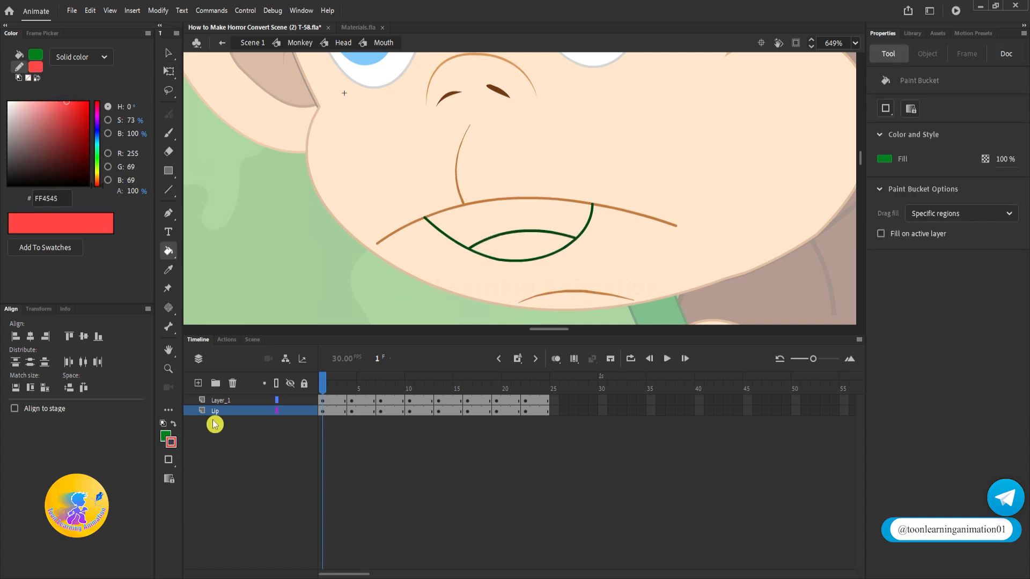
{"action": "left_click", "coordinate": [174, 423]}
{"action": "left_click", "coordinate": [547, 247]}
Match the open mouth's green outline to the brown lip line colour C67C40 and delete the tongue's upper stroke.
{"action": "key", "text": "v"}
{"action": "double_click", "coordinate": [554, 252]}
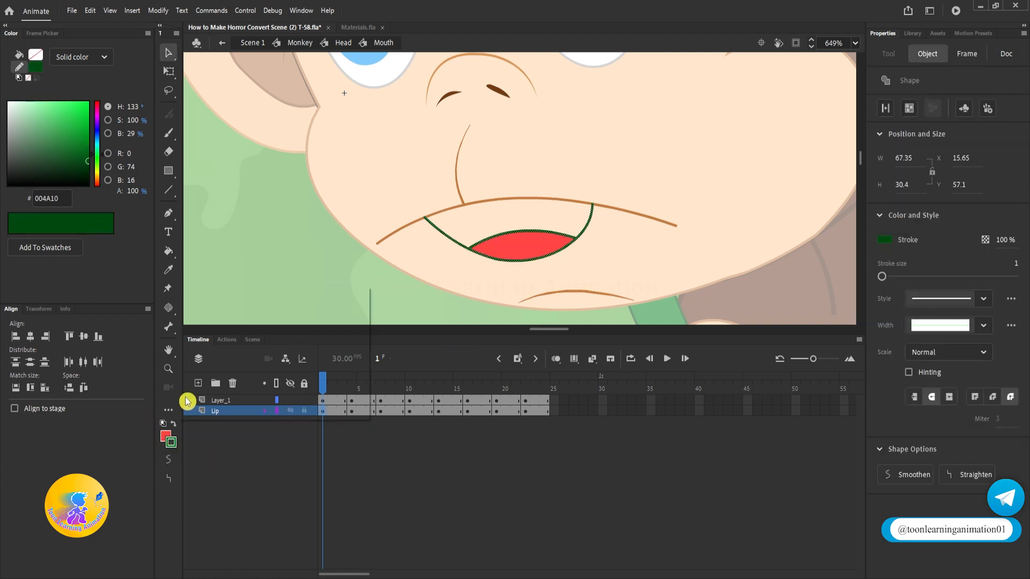
{"action": "left_click", "coordinate": [173, 444]}
{"action": "left_click", "coordinate": [559, 199]}
{"action": "left_click", "coordinate": [551, 217]}
{"action": "left_click", "coordinate": [541, 231]}
{"action": "key", "text": "Delete"}
Fill the mouth cavity above the tongue with dark red 480000, keeping C67C40 as the stroke colour.
{"action": "mouse_move", "coordinate": [97, 177]}
{"action": "left_mouse_down"}
{"action": "mouse_move", "coordinate": [97, 188]}
{"action": "mouse_move", "coordinate": [89, 157]}
{"action": "mouse_move", "coordinate": [136, 164]}
{"action": "left_mouse_up"}
{"action": "left_click", "coordinate": [173, 443]}
{"action": "left_click", "coordinate": [545, 198]}
{"action": "left_click", "coordinate": [166, 437]}
{"action": "left_click", "coordinate": [171, 443]}
{"action": "left_click", "coordinate": [563, 200]}
{"action": "left_click", "coordinate": [167, 437]}
{"action": "key", "text": "k"}
{"action": "left_click", "coordinate": [549, 223]}
{"action": "key", "text": "v"}
{"action": "left_click", "coordinate": [607, 207]}
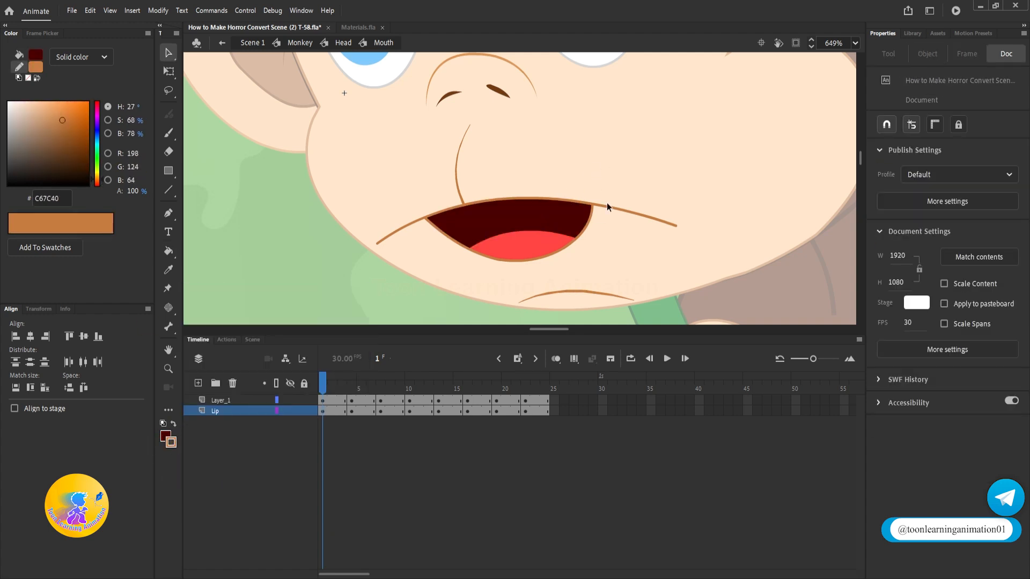
Refine the curve of the open mouth's outline and check the face at the Head symbol level.
{"action": "scroll", "coordinate": [559, 225], "scroll_direction": "down", "scroll_amount": 4}
{"action": "scroll", "coordinate": [566, 214], "scroll_direction": "up", "scroll_amount": 5}
{"action": "left_click", "coordinate": [521, 268]}
{"action": "left_click", "coordinate": [525, 245]}
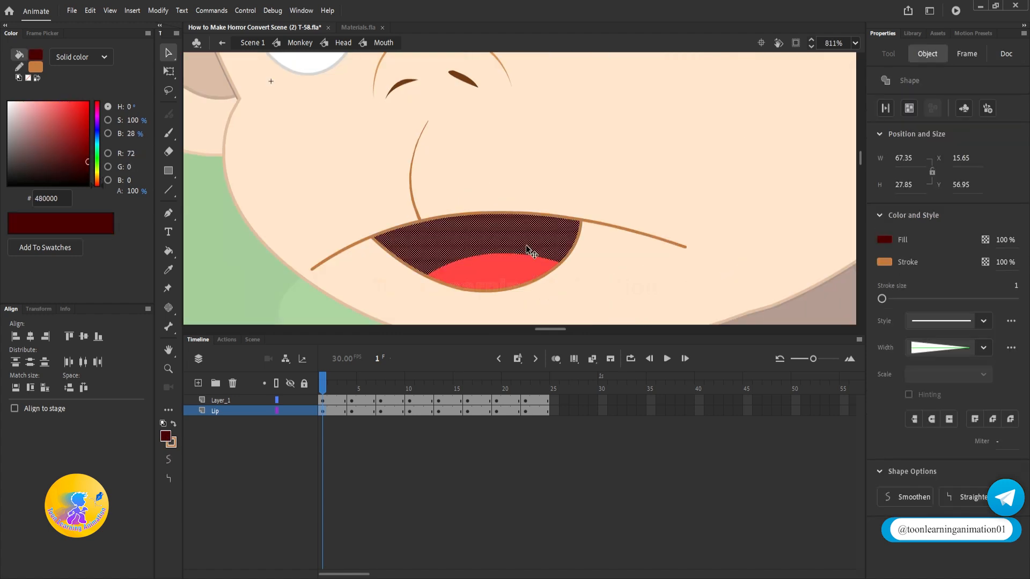
{"action": "left_click", "coordinate": [608, 261]}
{"action": "left_click_drag", "start_coordinate": [375, 239], "coordinate": [405, 248]}
{"action": "key", "text": "ctrl+z"}
{"action": "key", "text": "ctrl+z"}
{"action": "left_click_drag", "start_coordinate": [569, 237], "coordinate": [575, 241]}
{"action": "scroll", "coordinate": [577, 215], "scroll_direction": "down", "scroll_amount": 5}
{"action": "scroll", "coordinate": [577, 194], "scroll_direction": "up", "scroll_amount": 6}
{"action": "scroll", "coordinate": [470, 221], "scroll_direction": "down", "scroll_amount": 5}
{"action": "scroll", "coordinate": [470, 221], "scroll_direction": "down", "scroll_amount": 5}
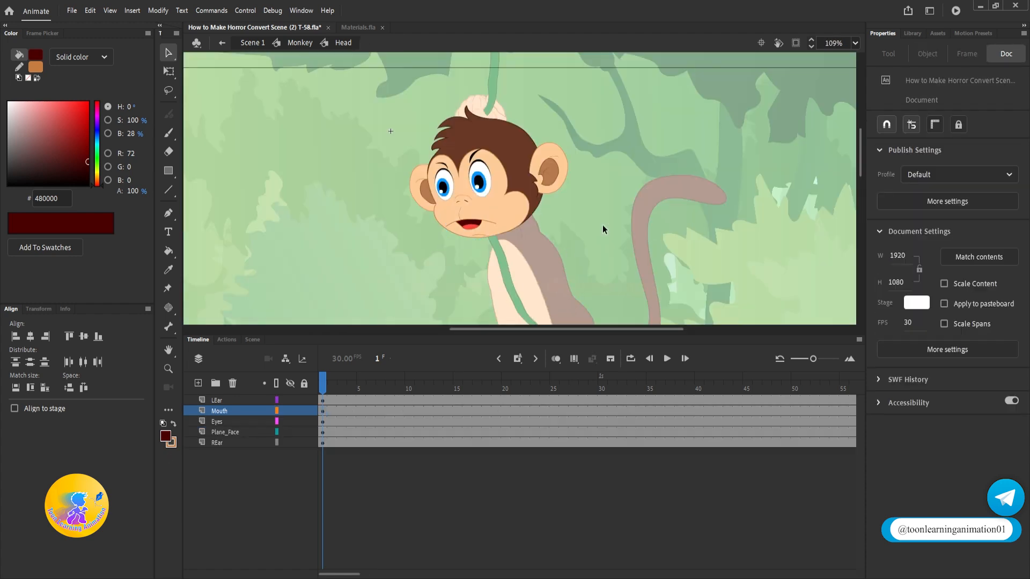
Replace the lip line ends beyond the open mouth with a short crease at its left corner, and nudge the chin crease up.
{"action": "scroll", "coordinate": [431, 199], "scroll_direction": "up", "scroll_amount": 7}
{"action": "left_click", "coordinate": [337, 231]}
{"action": "key", "text": "Delete"}
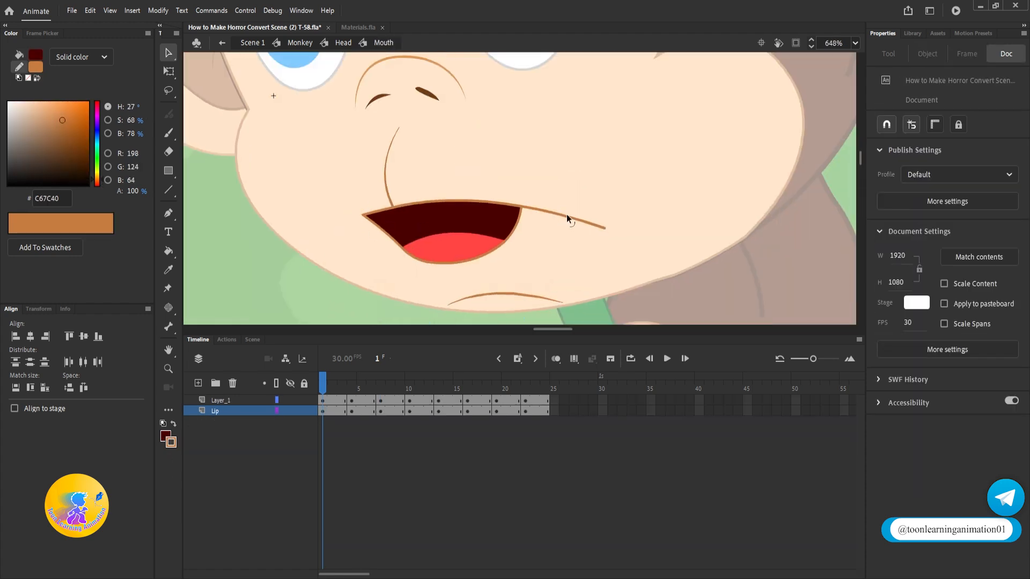
{"action": "key", "text": "n"}
{"action": "mouse_move", "coordinate": [362, 215]}
{"action": "left_mouse_down"}
{"action": "mouse_move", "coordinate": [346, 227]}
{"action": "mouse_move", "coordinate": [352, 220]}
{"action": "left_mouse_up"}
{"action": "key", "text": "b"}
{"action": "key", "text": "v"}
{"action": "left_click", "coordinate": [513, 292]}
{"action": "left_click_drag", "start_coordinate": [512, 292], "coordinate": [494, 285]}
Add upper teeth by dividing the mouth cavity with a curved line, filling the upper strip white and deleting the line.
{"action": "scroll", "coordinate": [477, 214], "scroll_direction": "up", "scroll_amount": 2}
{"action": "key", "text": "n"}
{"action": "left_click_drag", "start_coordinate": [315, 225], "coordinate": [544, 220]}
{"action": "key", "text": "v"}
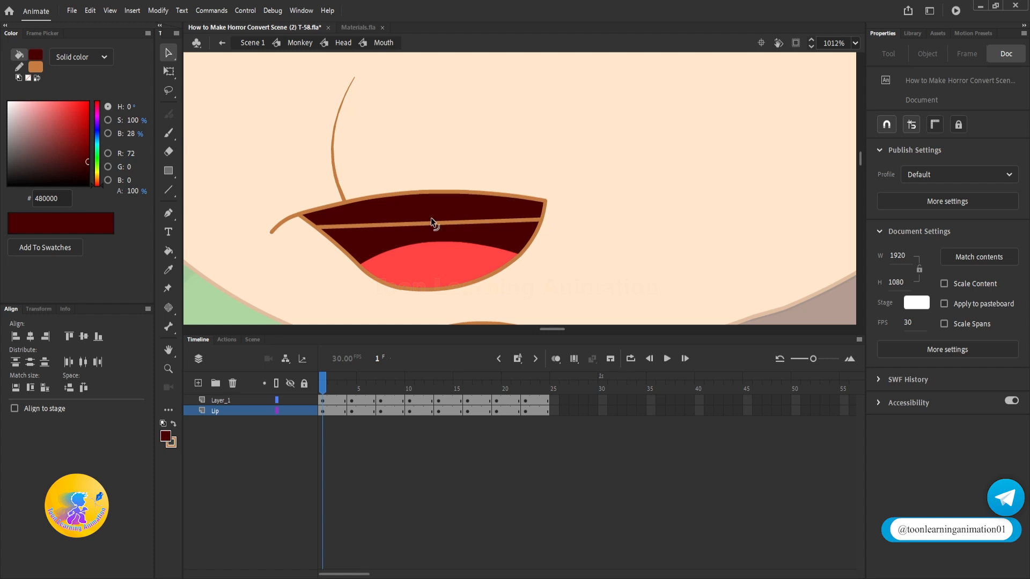
{"action": "left_click_drag", "start_coordinate": [430, 223], "coordinate": [430, 213]}
{"action": "left_click", "coordinate": [431, 204]}
{"action": "left_click", "coordinate": [8, 102]}
{"action": "left_click", "coordinate": [282, 75]}
{"action": "left_click", "coordinate": [436, 213]}
{"action": "key", "text": "Delete"}
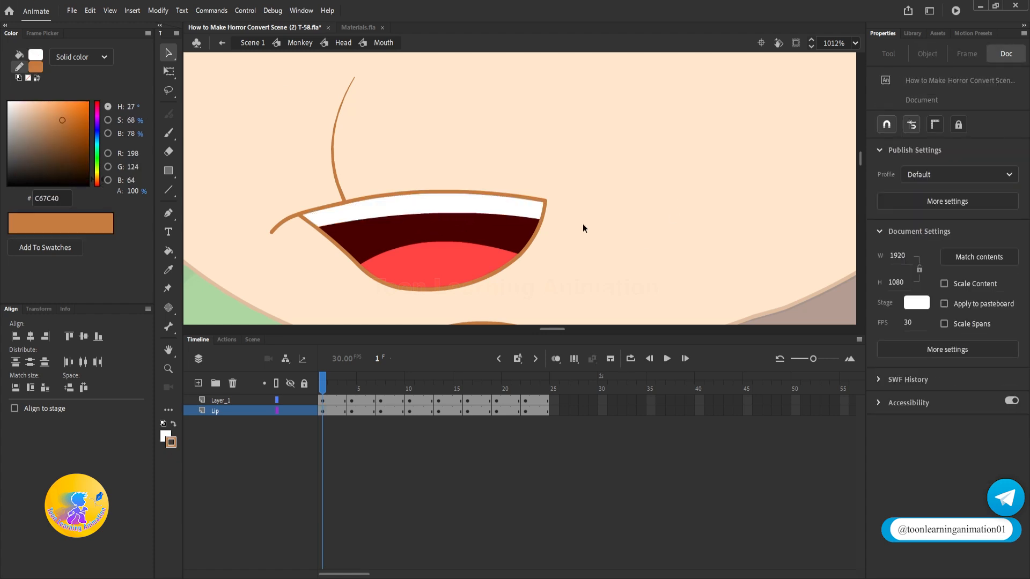
Select the whole mouth drawing and widen it with Free Transform to about 87 px.
{"action": "scroll", "coordinate": [389, 181], "scroll_direction": "down", "scroll_amount": 5}
{"action": "scroll", "coordinate": [369, 192], "scroll_direction": "up", "scroll_amount": 5}
{"action": "left_click_drag", "start_coordinate": [286, 143], "coordinate": [693, 289]}
{"action": "key", "text": "q"}
{"action": "left_click_drag", "start_coordinate": [639, 178], "coordinate": [669, 174]}
{"action": "left_click_drag", "start_coordinate": [699, 228], "coordinate": [701, 237]}
{"action": "left_click_drag", "start_coordinate": [612, 222], "coordinate": [595, 231]}
{"action": "left_click", "coordinate": [678, 197]}
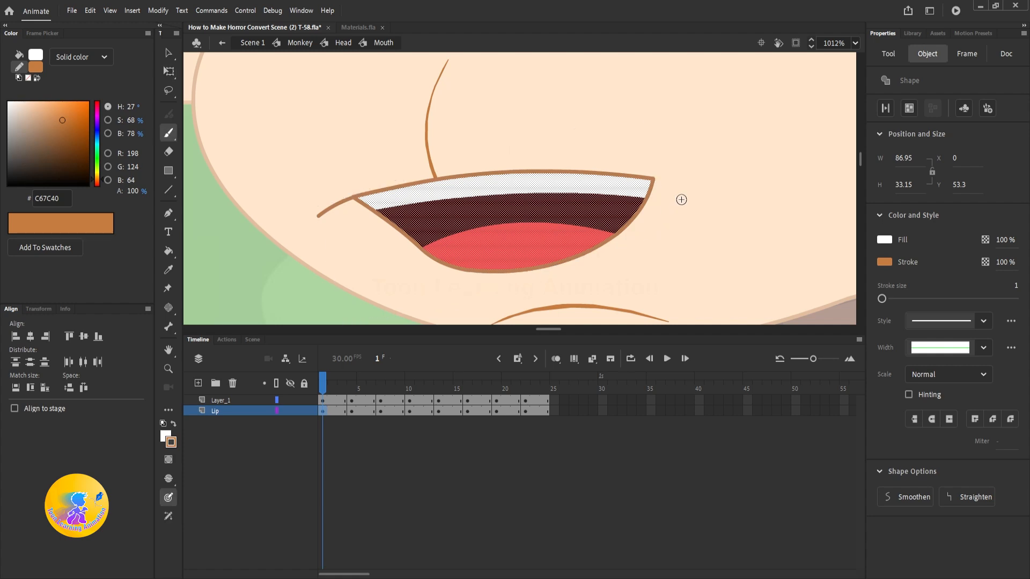
{"action": "key", "text": "b"}
{"action": "key", "text": "v"}
Return to Scene 1 and play the shot to check the monkey's smiling mouth against the moving background.
{"action": "scroll", "coordinate": [503, 232], "scroll_direction": "down", "scroll_amount": 7}
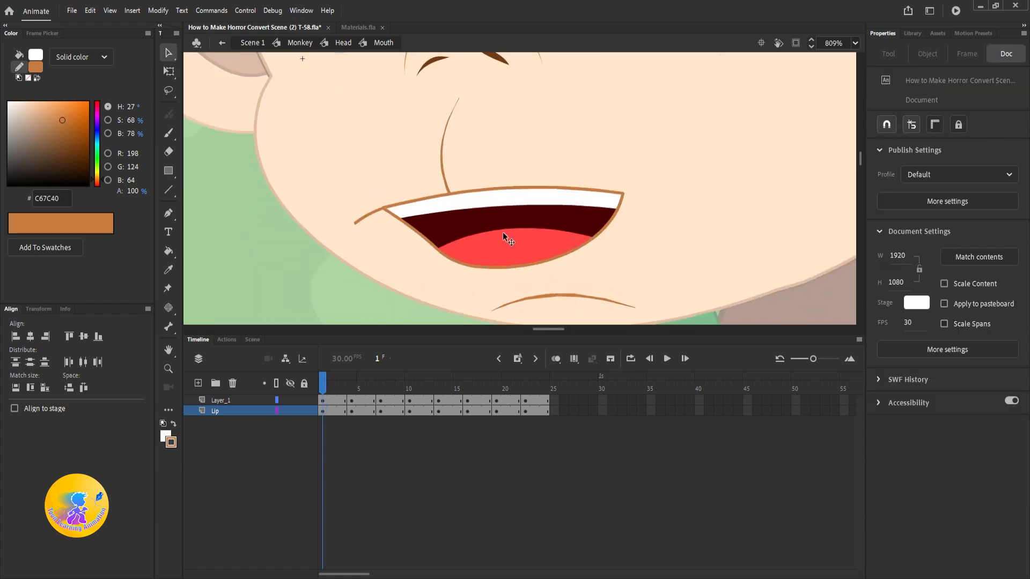
{"action": "double_click", "coordinate": [736, 220]}
{"action": "double_click", "coordinate": [736, 219]}
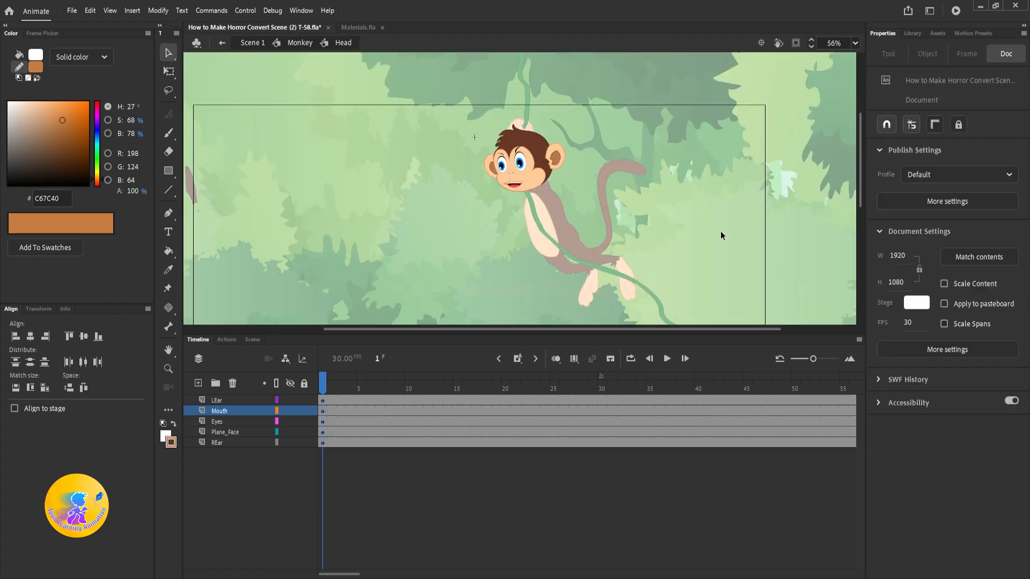
{"action": "double_click", "coordinate": [725, 231]}
{"action": "left_click", "coordinate": [569, 462]}
{"action": "left_click_drag", "start_coordinate": [585, 392], "coordinate": [266, 315]}
{"action": "key", "text": "Return"}
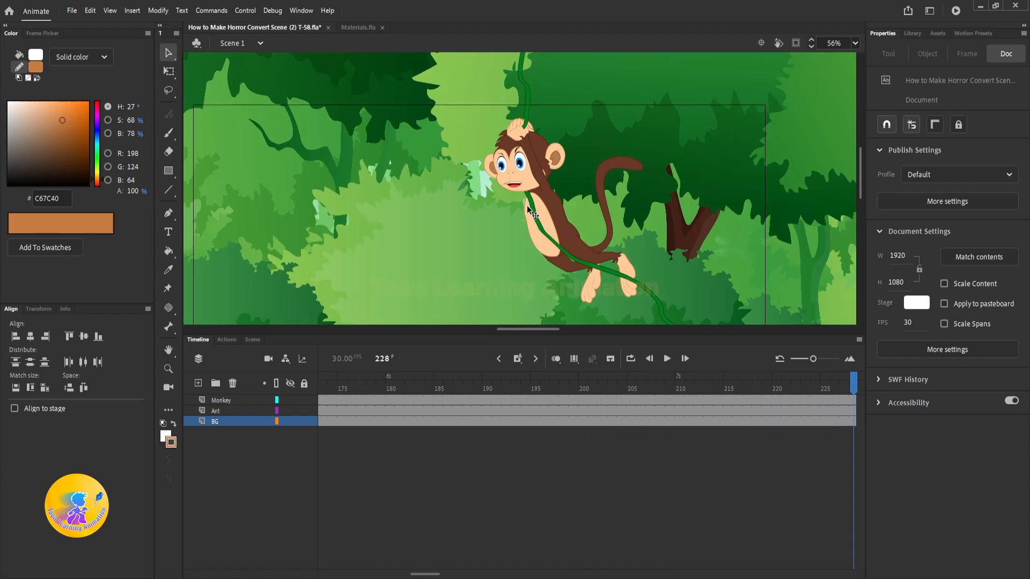
In the Monkey symbol, duplicate the frames of all layers after the existing cycle to extend the swing animation.
{"action": "double_click", "coordinate": [516, 192]}
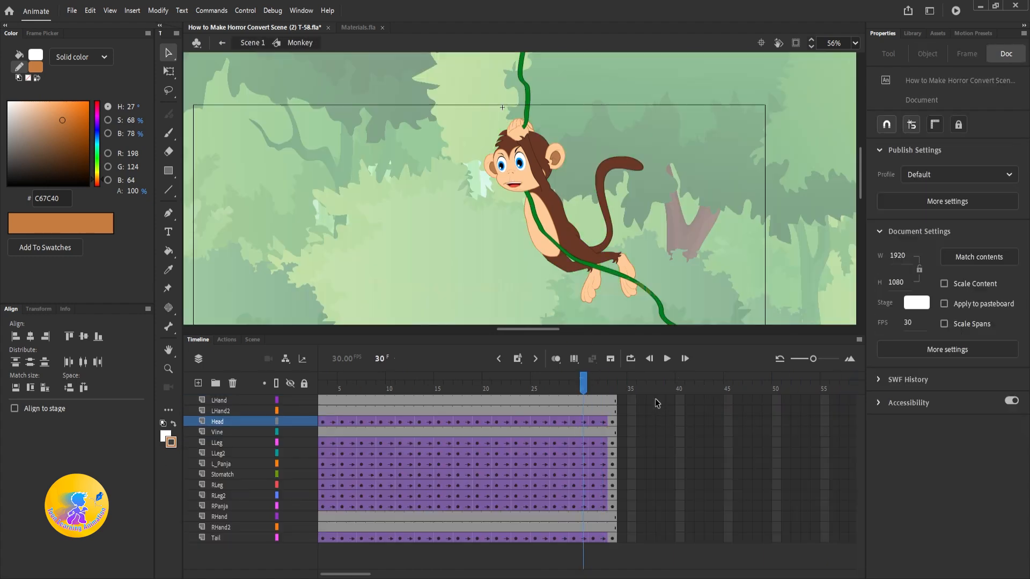
{"action": "key", "text": "Return"}
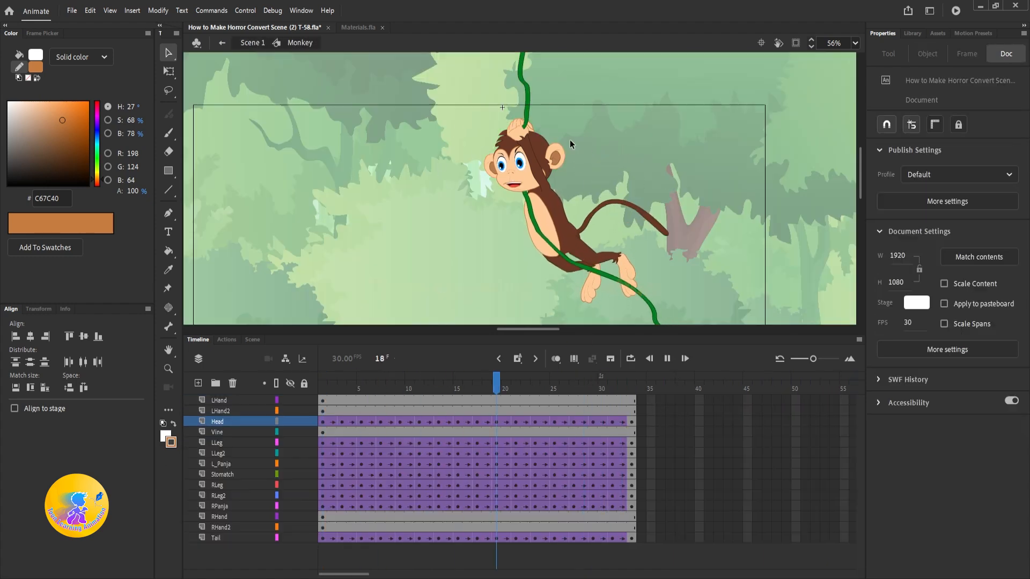
{"action": "key", "text": "ctrl+alt+a"}
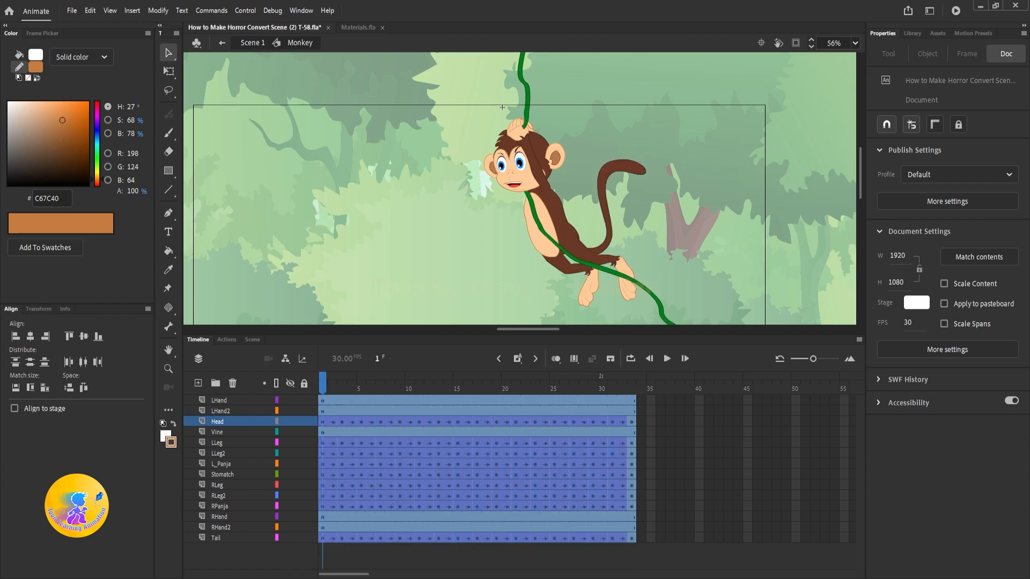
{"action": "left_click_drag", "start_coordinate": [660, 410], "coordinate": [659, 410]}
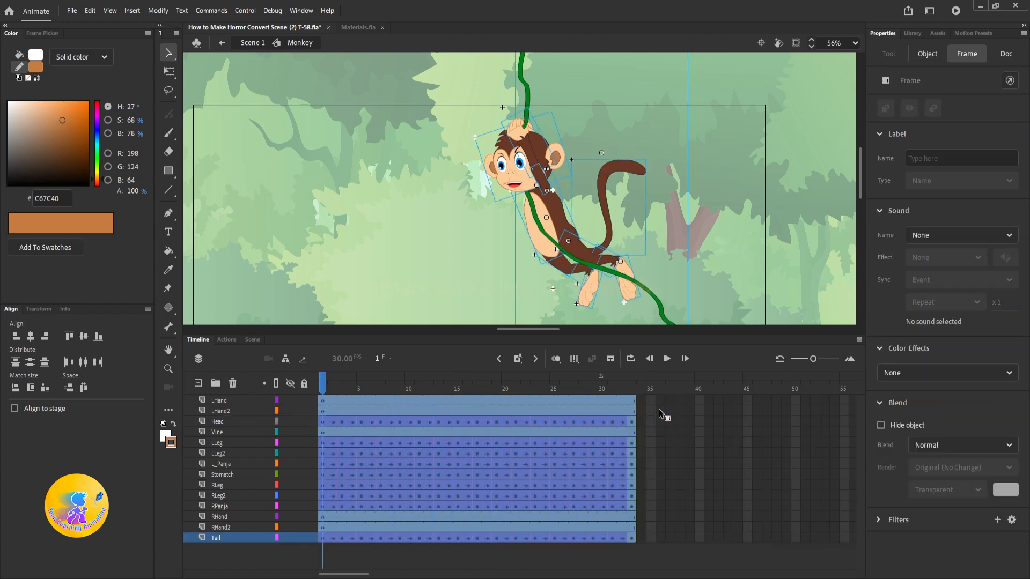
Clear the extra keyframes at frame 33 on the LHand, LHand2, Vine, RHand and RHand2 layers.
{"action": "left_click", "coordinate": [651, 412]}
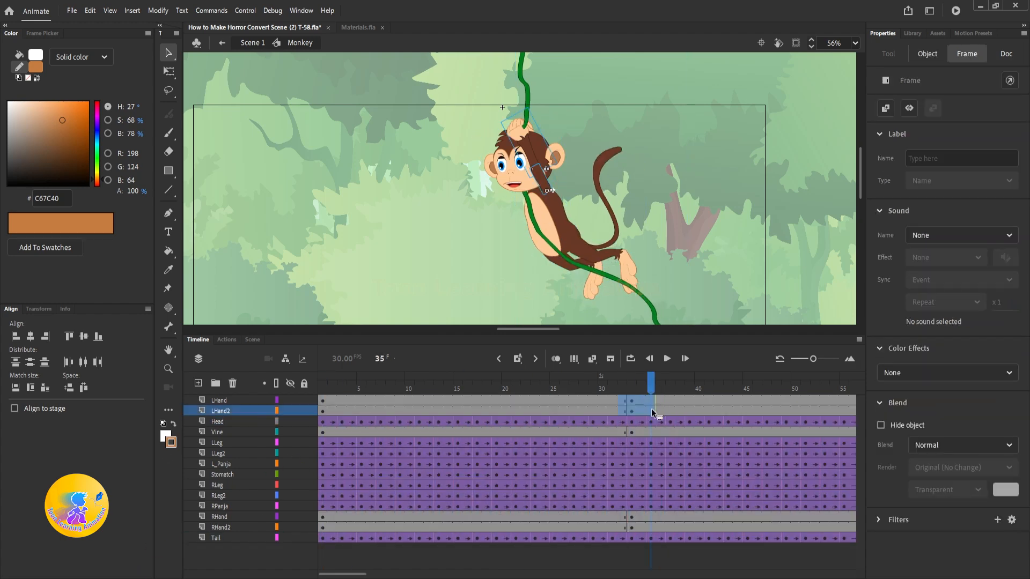
{"action": "left_click_drag", "start_coordinate": [635, 432], "coordinate": [617, 433]}
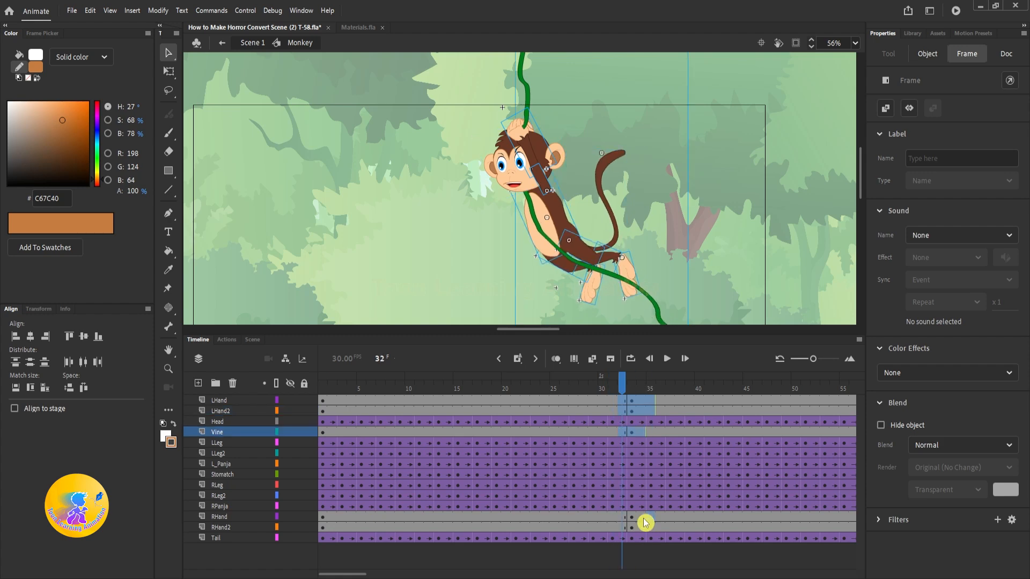
{"action": "left_click_drag", "start_coordinate": [648, 519], "coordinate": [616, 531]}
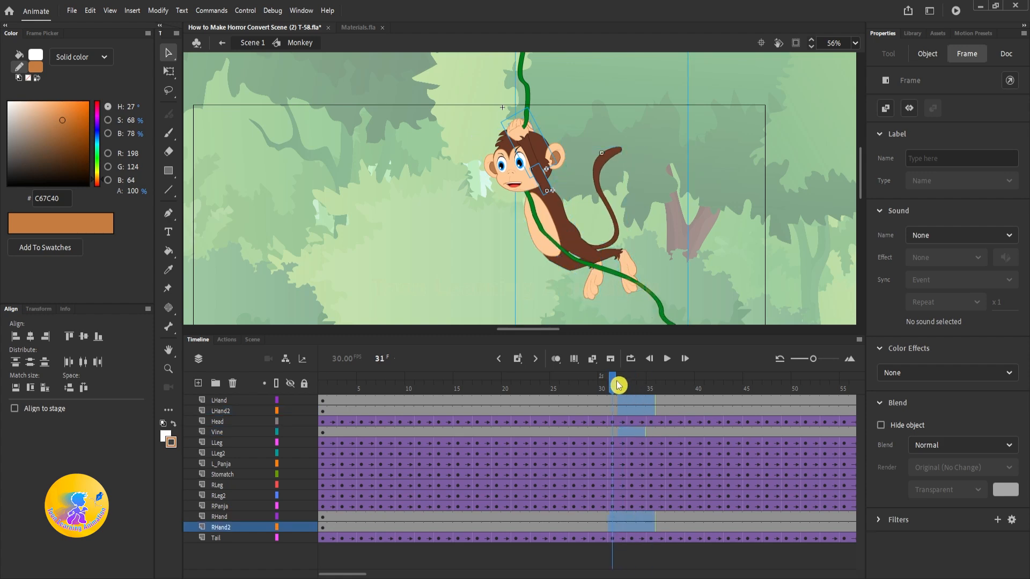
Play back the extended Monkey animation, apply Synchronize Symbols to the frames of all its layers, and return to Scene 1.
{"action": "left_click_drag", "start_coordinate": [617, 386], "coordinate": [321, 388]}
{"action": "key", "text": "Return"}
{"action": "left_click", "coordinate": [212, 402]}
{"action": "left_click", "coordinate": [217, 538], "text": "shift"}
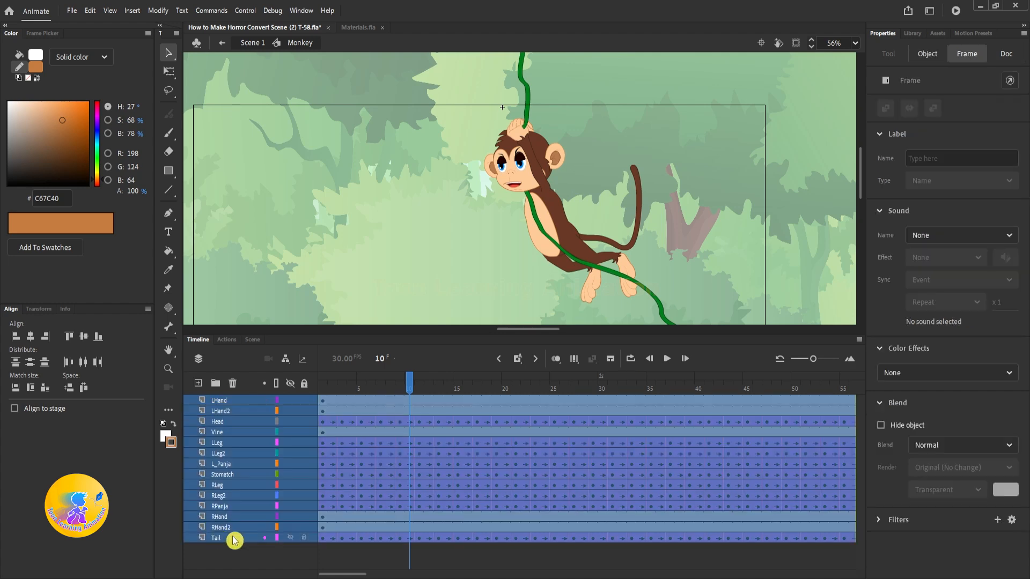
{"action": "right_click", "coordinate": [536, 459]}
{"action": "left_click", "coordinate": [591, 415]}
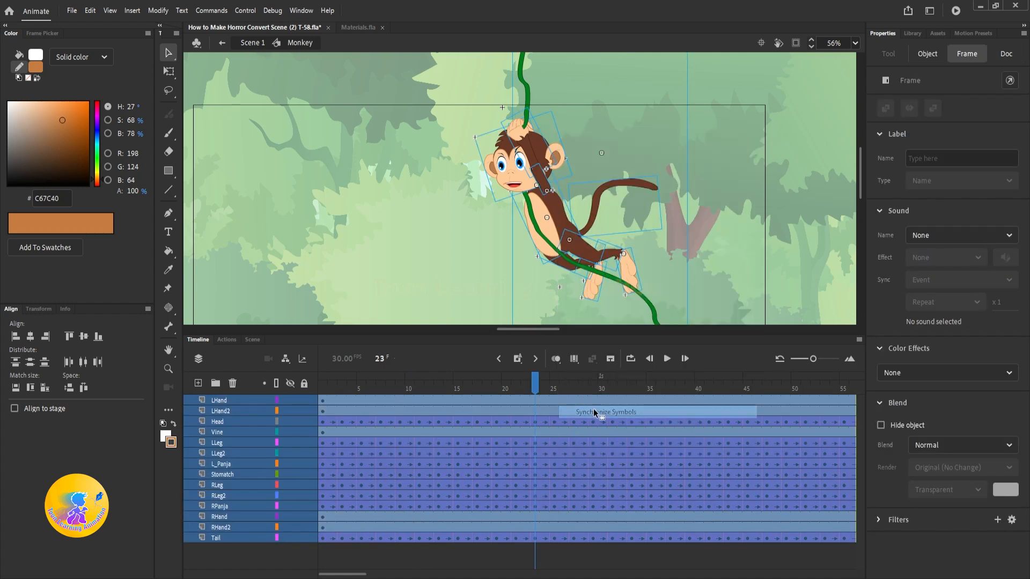
{"action": "double_click", "coordinate": [692, 174]}
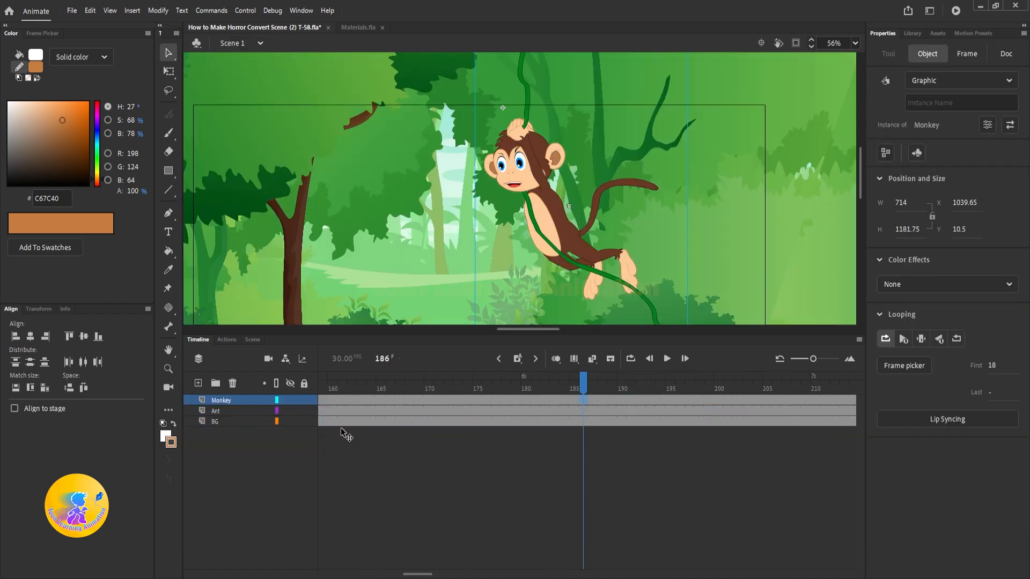
Play Scene 1 from the start and again from frame 50 to check the monkey's swing.
{"action": "key", "text": "shift+comma"}
{"action": "key", "text": "Return"}
{"action": "key", "text": "Return"}
{"action": "left_click_drag", "start_coordinate": [563, 240], "coordinate": [564, 144]}
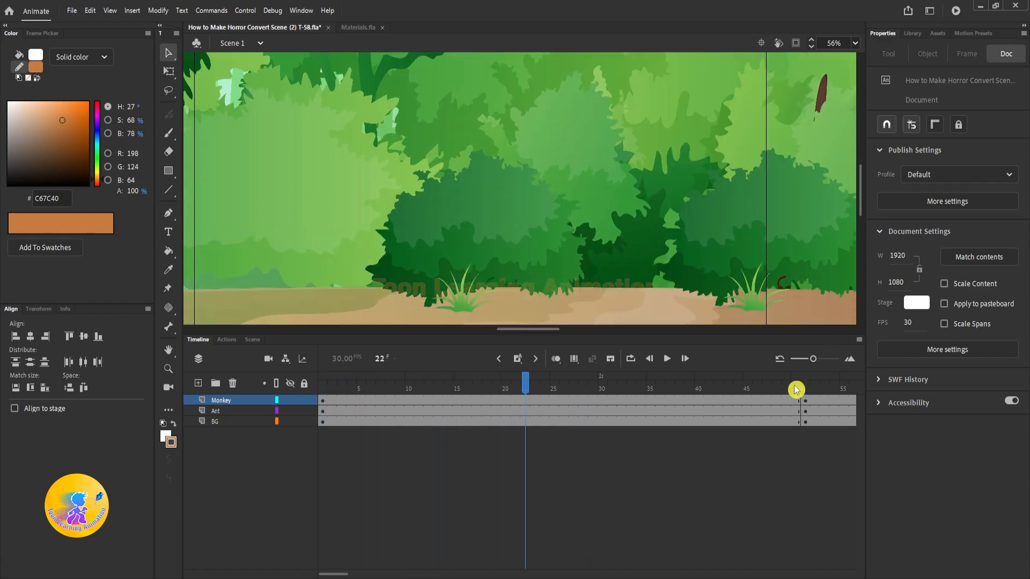
{"action": "left_click", "coordinate": [797, 386]}
{"action": "key", "text": "Return"}
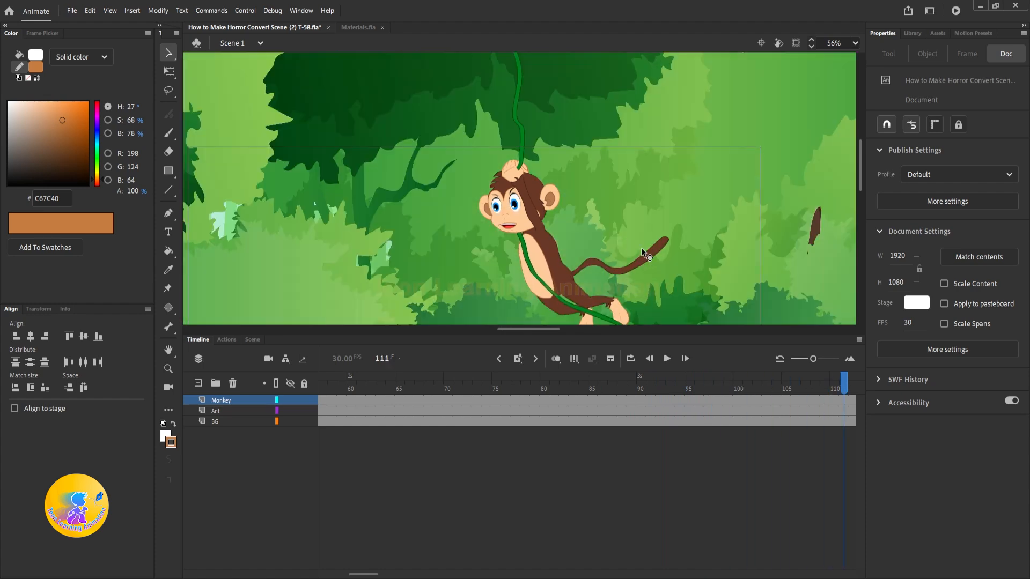
{"action": "scroll", "coordinate": [686, 243], "scroll_direction": "down", "scroll_amount": 2}
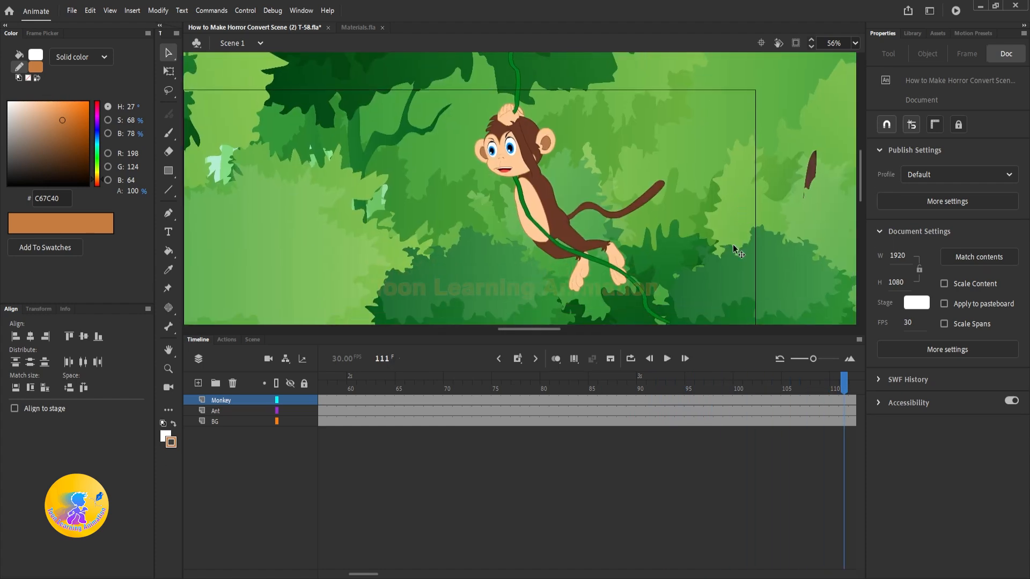
At frame 51, examine the ant on the path up close and the monkey hanging on the vine.
{"action": "left_click_drag", "start_coordinate": [471, 395], "coordinate": [750, 384]}
{"action": "left_click_drag", "start_coordinate": [409, 207], "coordinate": [570, 138]}
{"action": "left_click_drag", "start_coordinate": [300, 300], "coordinate": [606, 161]}
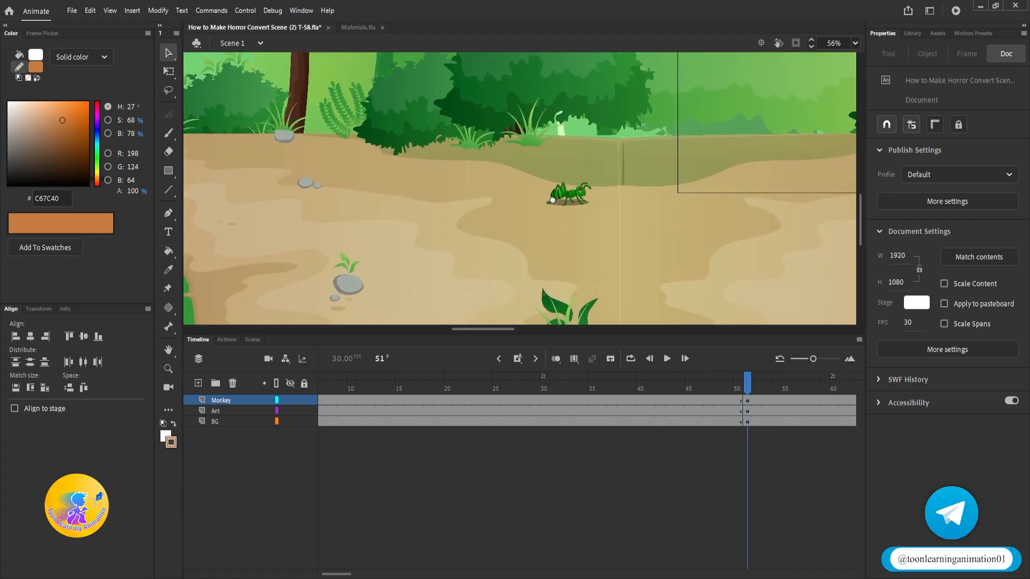
{"action": "scroll", "coordinate": [572, 190], "scroll_direction": "up", "scroll_amount": 6}
{"action": "left_click_drag", "start_coordinate": [629, 218], "coordinate": [577, 215]}
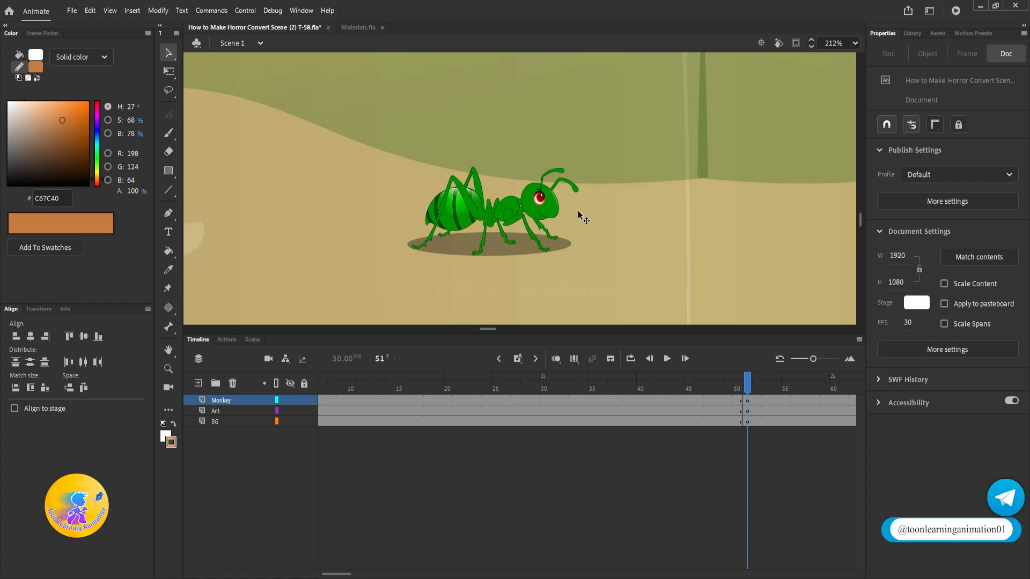
{"action": "scroll", "coordinate": [579, 207], "scroll_direction": "down", "scroll_amount": 6}
{"action": "scroll", "coordinate": [651, 176], "scroll_direction": "up", "scroll_amount": 2}
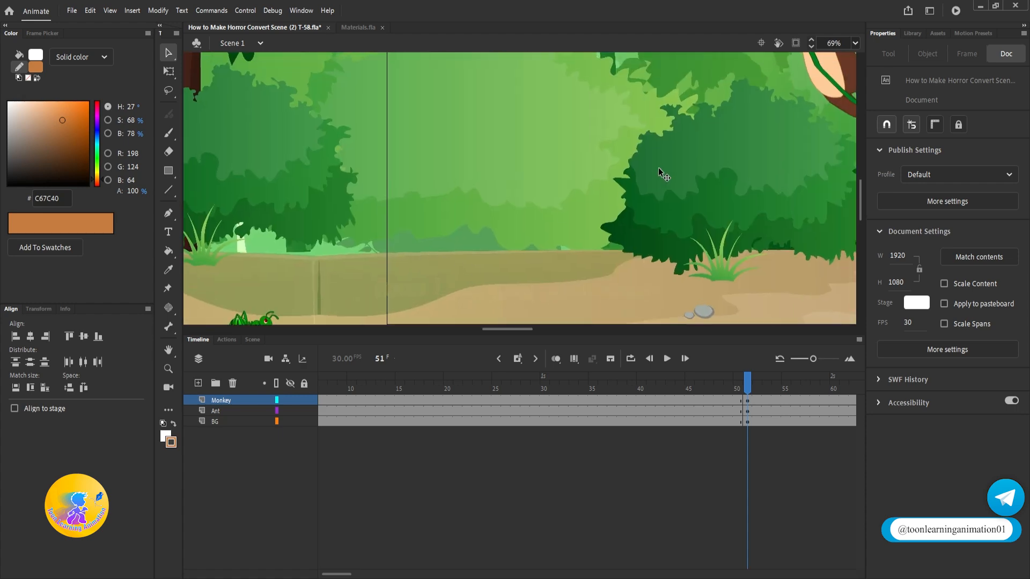
{"action": "scroll", "coordinate": [649, 172], "scroll_direction": "down", "scroll_amount": 3}
{"action": "left_click_drag", "start_coordinate": [778, 102], "coordinate": [573, 216]}
{"action": "scroll", "coordinate": [574, 216], "scroll_direction": "up", "scroll_amount": 2}
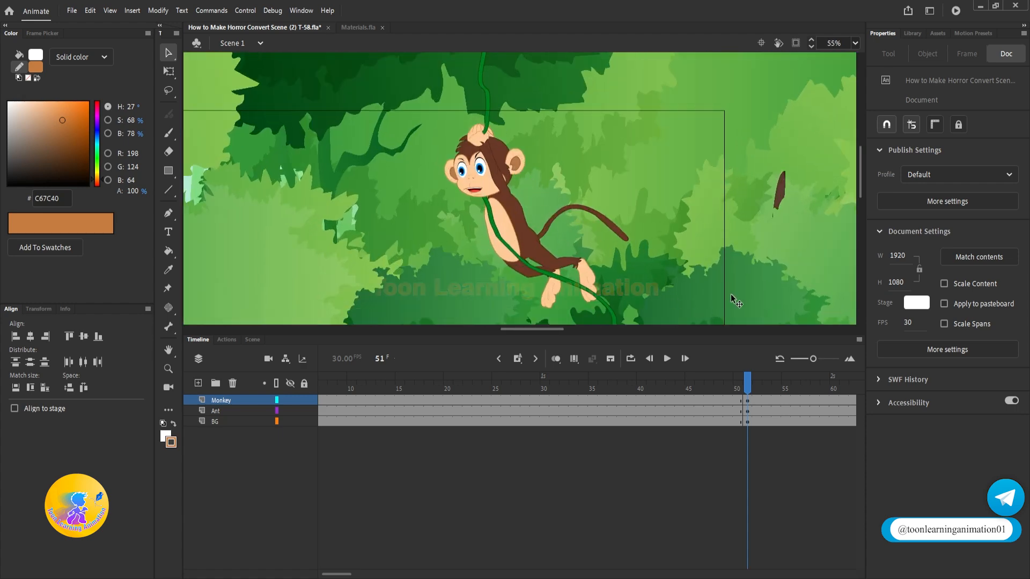
Play the shot up to frame 100 and insert keyframes there on the Monkey, Ant and BG layers.
{"action": "key", "text": "Return"}
{"action": "key", "text": "Return"}
{"action": "left_click", "coordinate": [797, 399]}
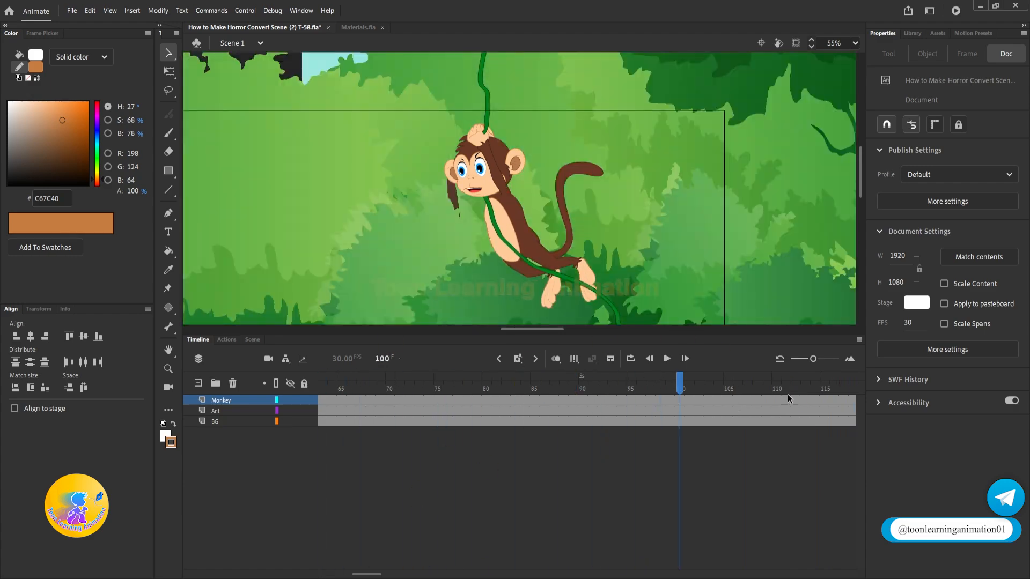
{"action": "left_click", "coordinate": [683, 389]}
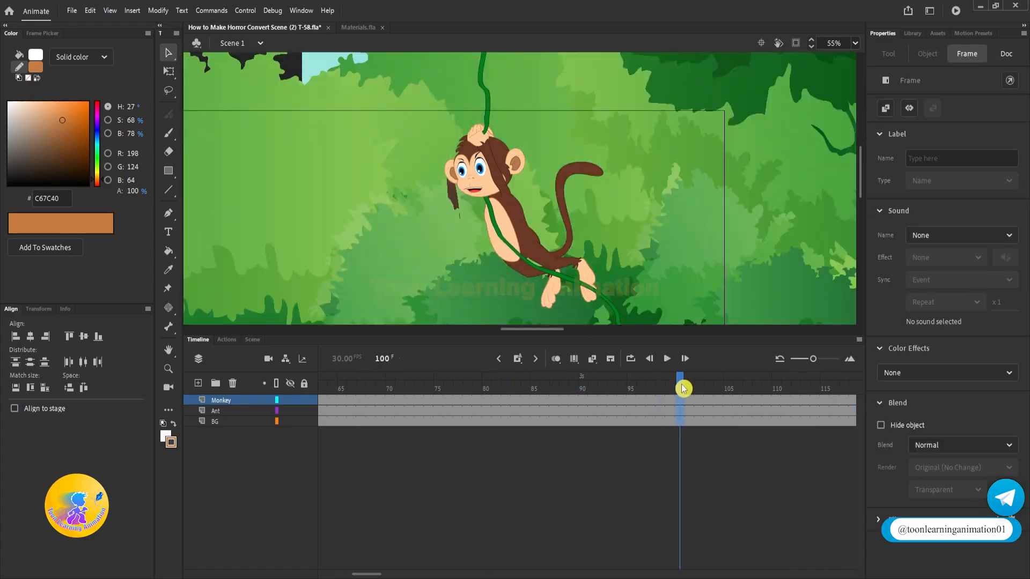
{"action": "key", "text": "F6"}
{"action": "left_click", "coordinate": [689, 441]}
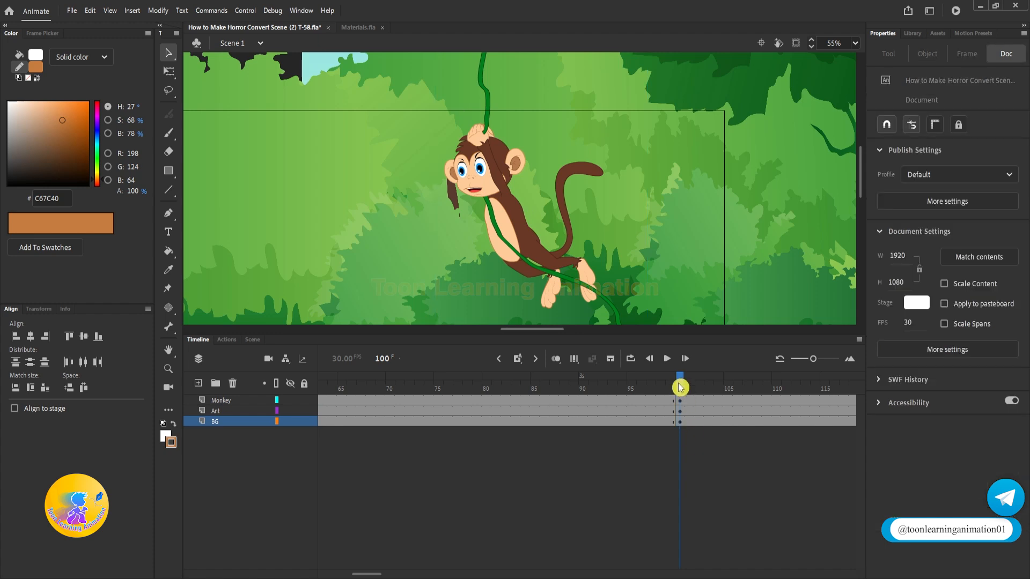
Replace the background at frame 100 with the one from frame 1 of the BG layer, pasted in place.
{"action": "scroll", "coordinate": [698, 236], "scroll_direction": "down", "scroll_amount": 4}
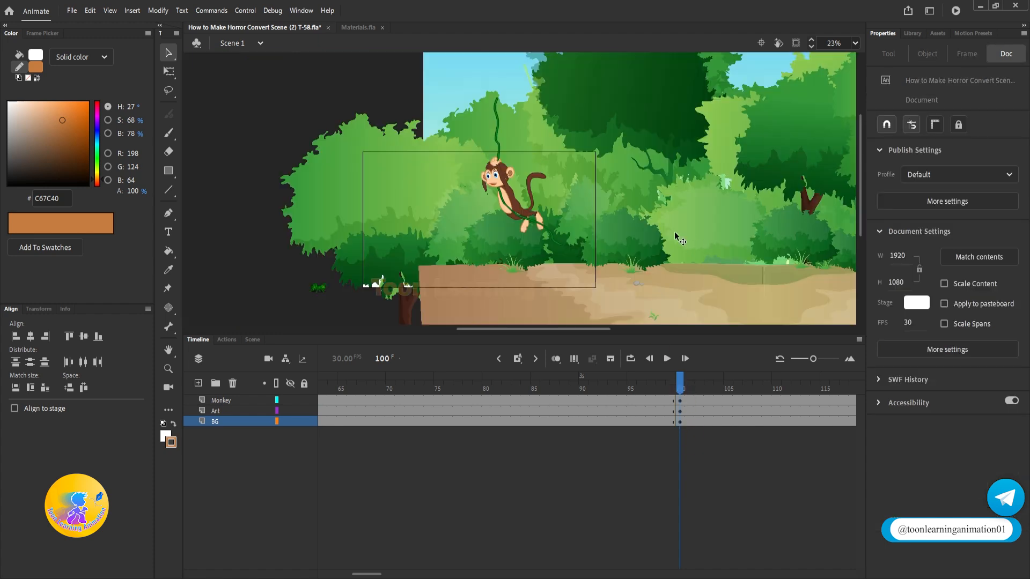
{"action": "left_click", "coordinate": [674, 232]}
{"action": "key", "text": "Delete"}
{"action": "left_click_drag", "start_coordinate": [369, 576], "coordinate": [334, 575]}
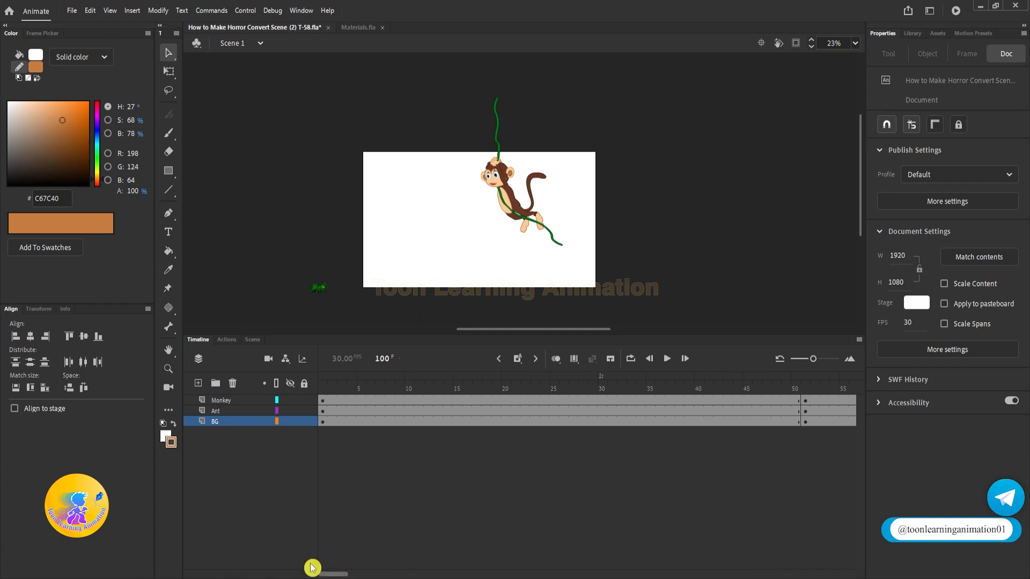
{"action": "left_click", "coordinate": [323, 423]}
{"action": "scroll", "coordinate": [743, 407], "scroll_direction": "right", "scroll_amount": 5}
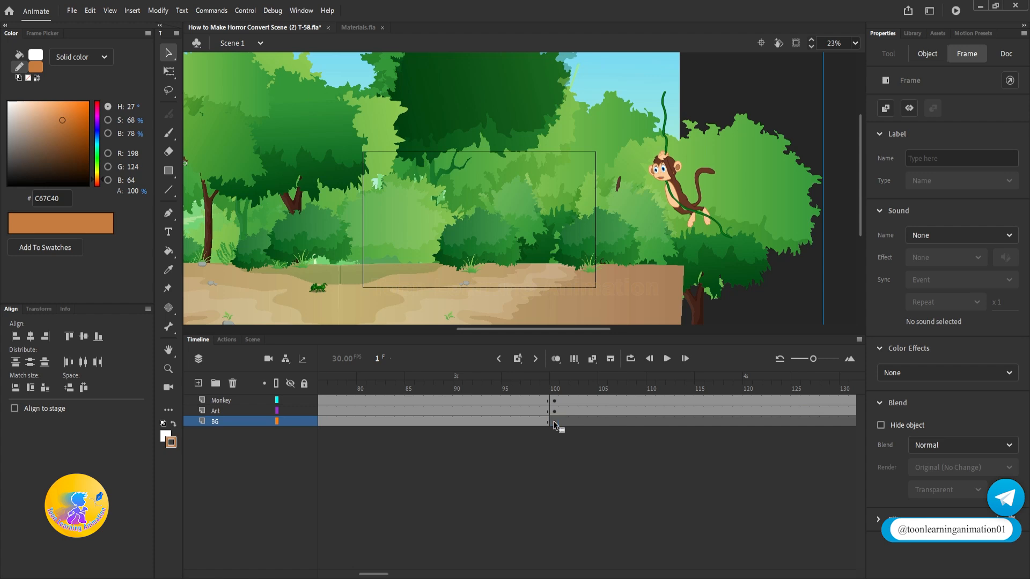
{"action": "left_click", "coordinate": [552, 421]}
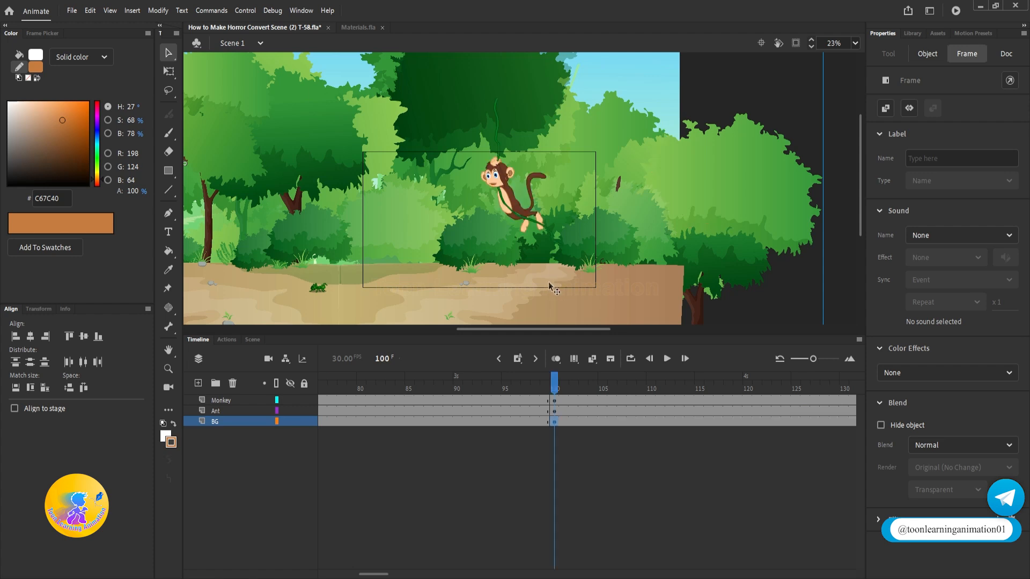
{"action": "left_click", "coordinate": [545, 211]}
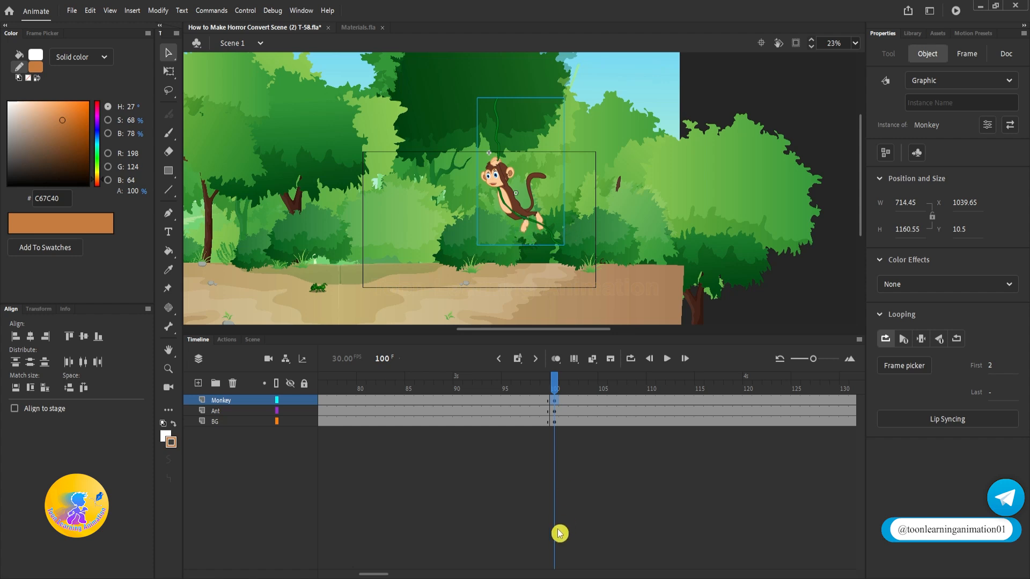
{"action": "left_click", "coordinate": [567, 484]}
Play on to frame 140, add a keyframe there on the Ant layer and delete the ant from it.
{"action": "left_click_drag", "start_coordinate": [456, 237], "coordinate": [553, 182]}
{"action": "scroll", "coordinate": [439, 283], "scroll_direction": "up", "scroll_amount": 3}
{"action": "scroll", "coordinate": [590, 166], "scroll_direction": "up", "scroll_amount": 2}
{"action": "key", "text": "Return"}
{"action": "key", "text": "Return"}
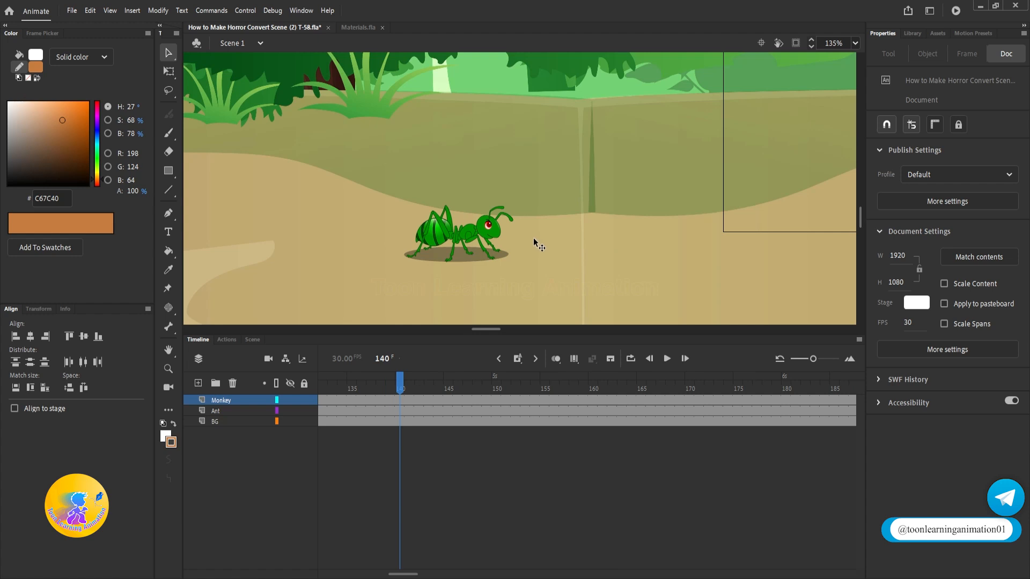
{"action": "left_click", "coordinate": [484, 232]}
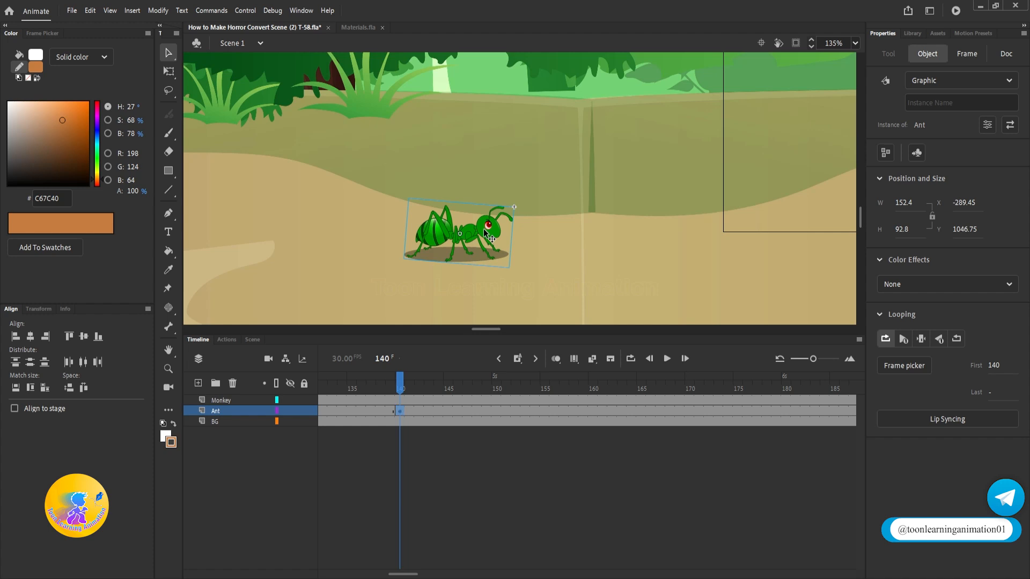
{"action": "key", "text": "Delete"}
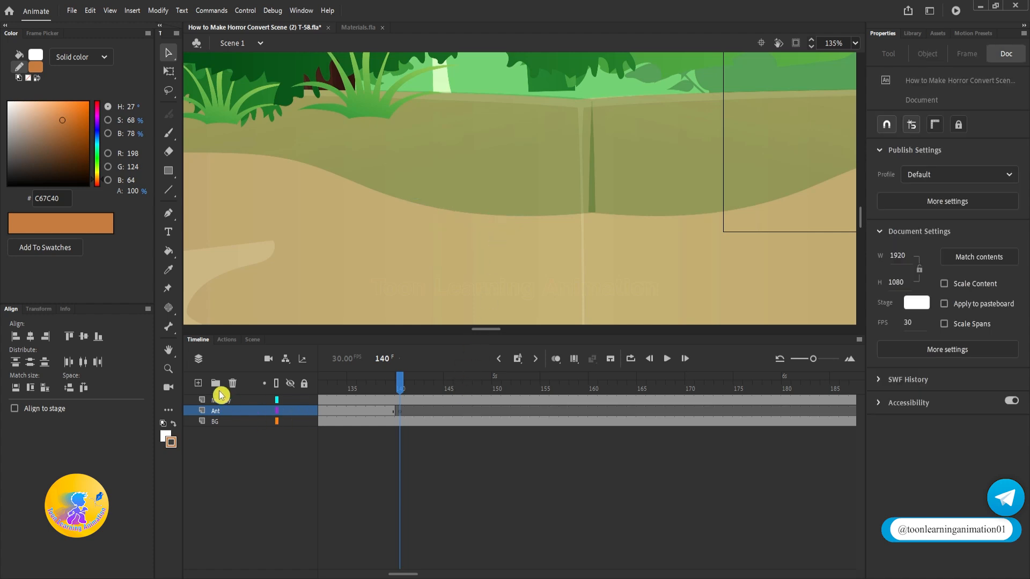
Add two layers above Ant, naming the lower one Smoke and the upper one Gorilla, and save the file.
{"action": "left_click", "coordinate": [198, 383]}
{"action": "double_click", "coordinate": [225, 410]}
{"action": "type", "text": "Smoke"}
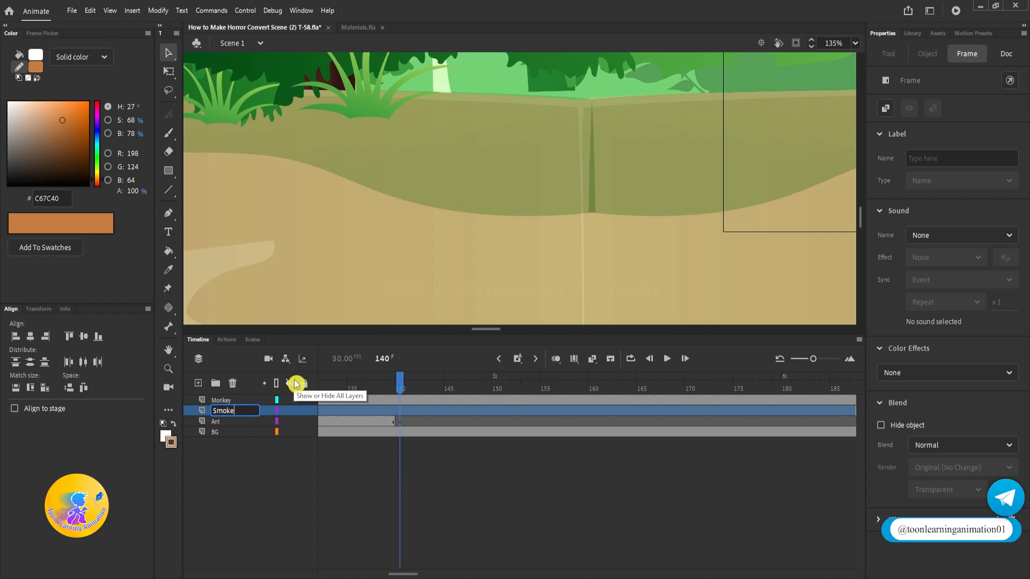
{"action": "key", "text": "Return"}
{"action": "left_click", "coordinate": [199, 384]}
{"action": "double_click", "coordinate": [220, 411]}
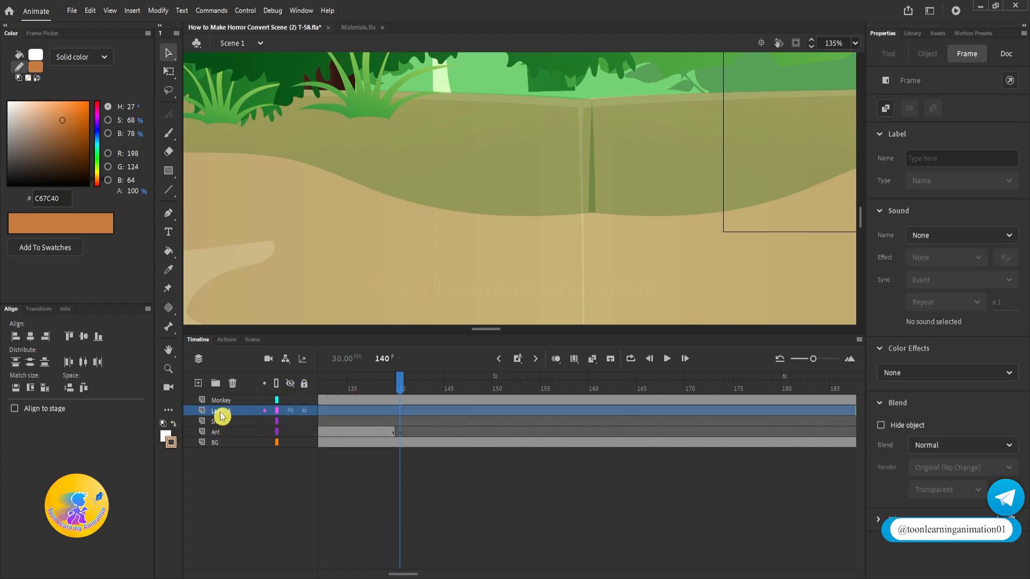
{"action": "type", "text": "Gorollas"}
{"action": "key", "text": "BackSpace"}
{"action": "key", "text": "Return"}
{"action": "left_click", "coordinate": [529, 503]}
{"action": "key", "text": "ctrl+s"}
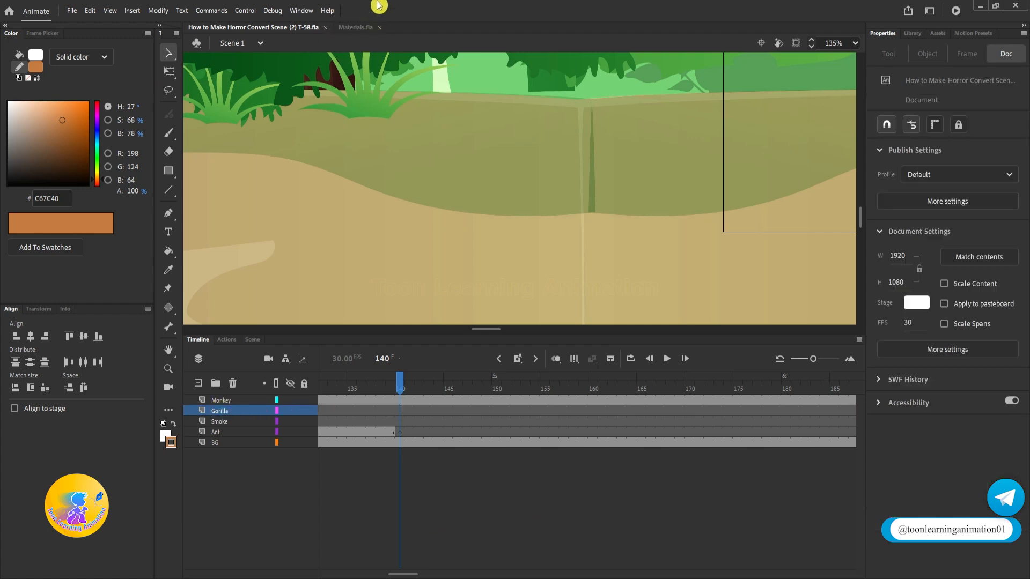
Copy the gorilla and the spiky green burst from Materials.fla and paste them in place on the Gorilla layer at frame 140.
{"action": "left_click", "coordinate": [356, 27]}
{"action": "left_click", "coordinate": [512, 207]}
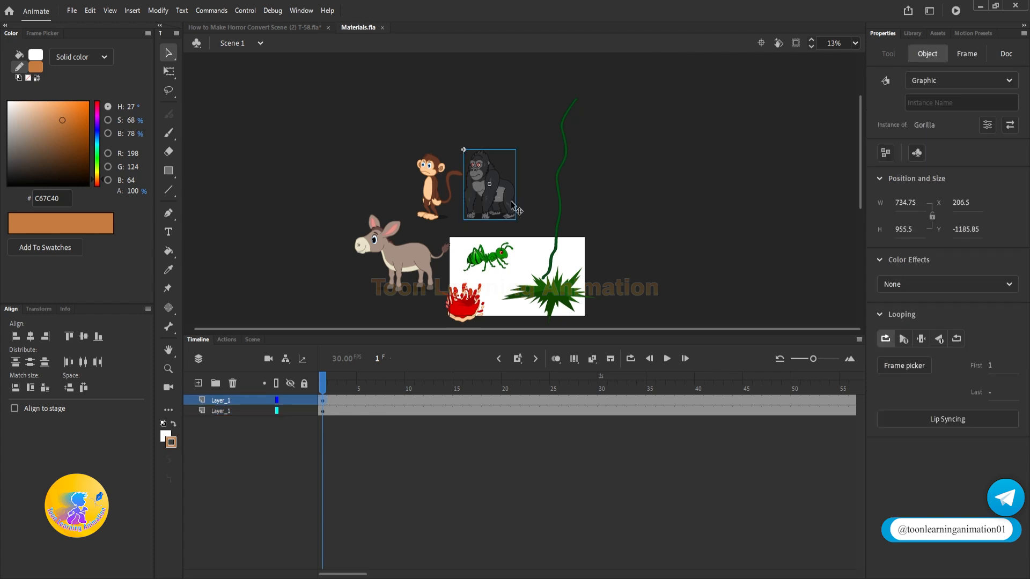
{"action": "left_click", "coordinate": [561, 304], "text": "shift"}
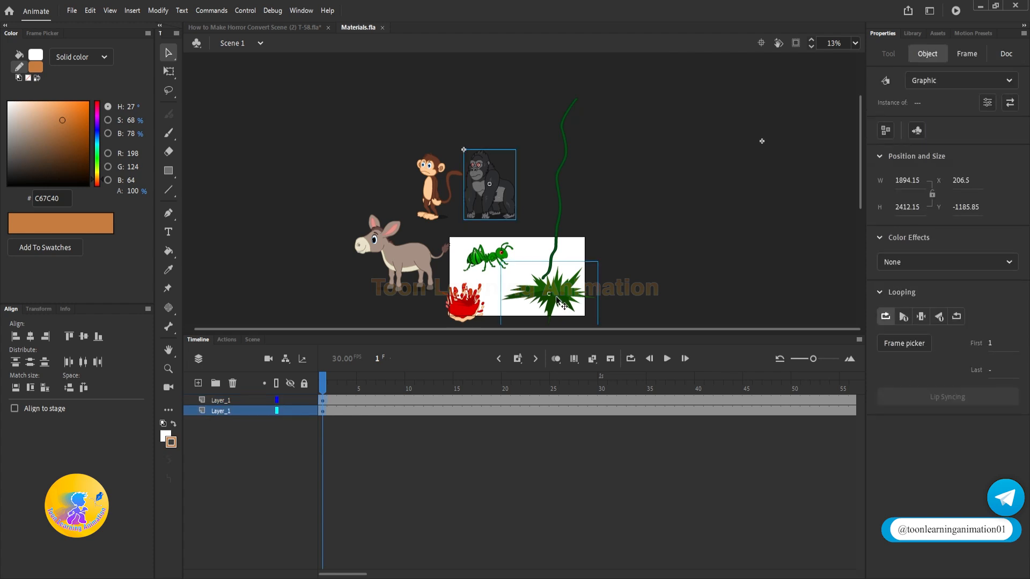
{"action": "left_click", "coordinate": [269, 27]}
{"action": "key", "text": "ctrl+shift+v"}
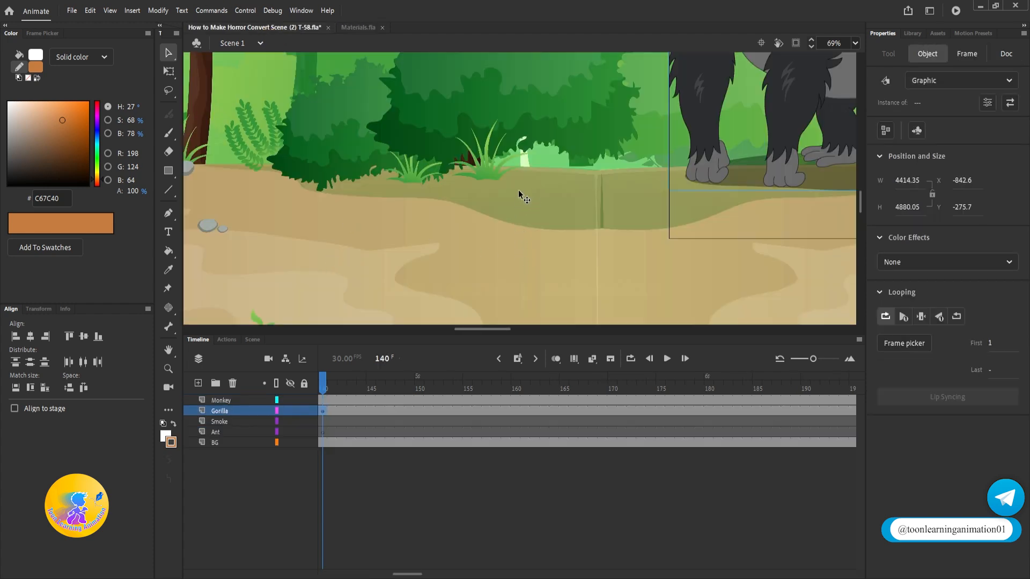
Move the gorilla onto the path where the ant stood and place the spiky green burst behind its legs.
{"action": "left_click_drag", "start_coordinate": [697, 119], "coordinate": [388, 264]}
{"action": "scroll", "coordinate": [469, 194], "scroll_direction": "down", "scroll_amount": 4}
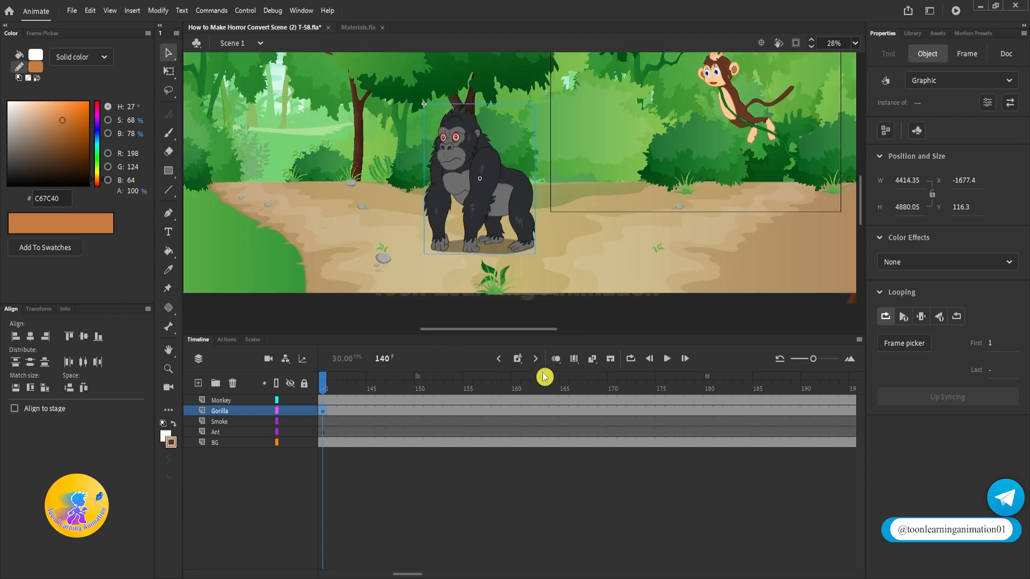
{"action": "left_click", "coordinate": [483, 491]}
{"action": "scroll", "coordinate": [473, 177], "scroll_direction": "down", "scroll_amount": 3}
{"action": "left_click_drag", "start_coordinate": [575, 216], "coordinate": [562, 172]}
{"action": "left_click_drag", "start_coordinate": [540, 271], "coordinate": [483, 211]}
{"action": "scroll", "coordinate": [459, 148], "scroll_direction": "up", "scroll_amount": 5}
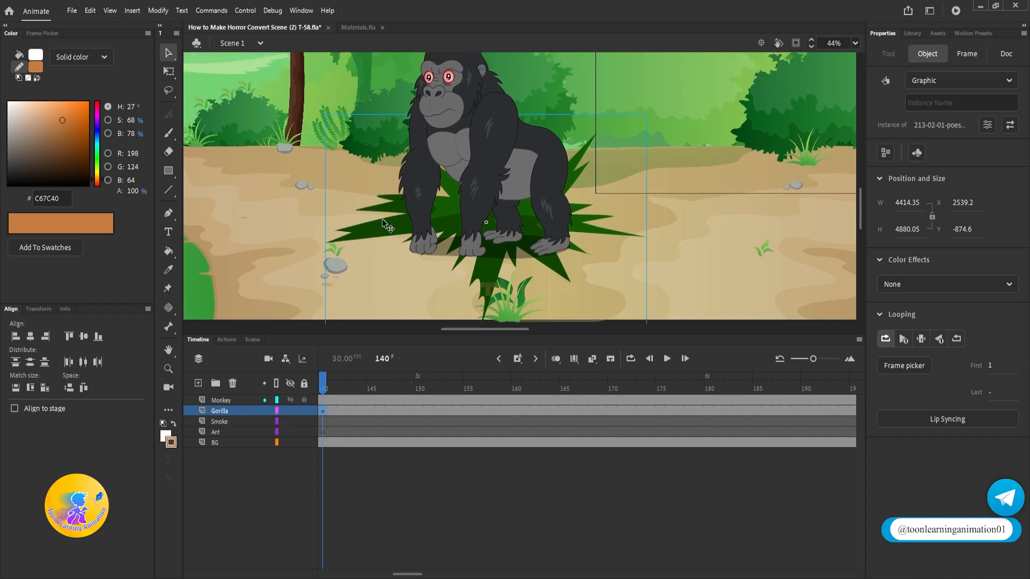
Cut the green burst from the Gorilla layer and paste it in place on the Smoke layer at frame 140.
{"action": "key", "text": "ctrl+x"}
{"action": "left_click", "coordinate": [325, 423]}
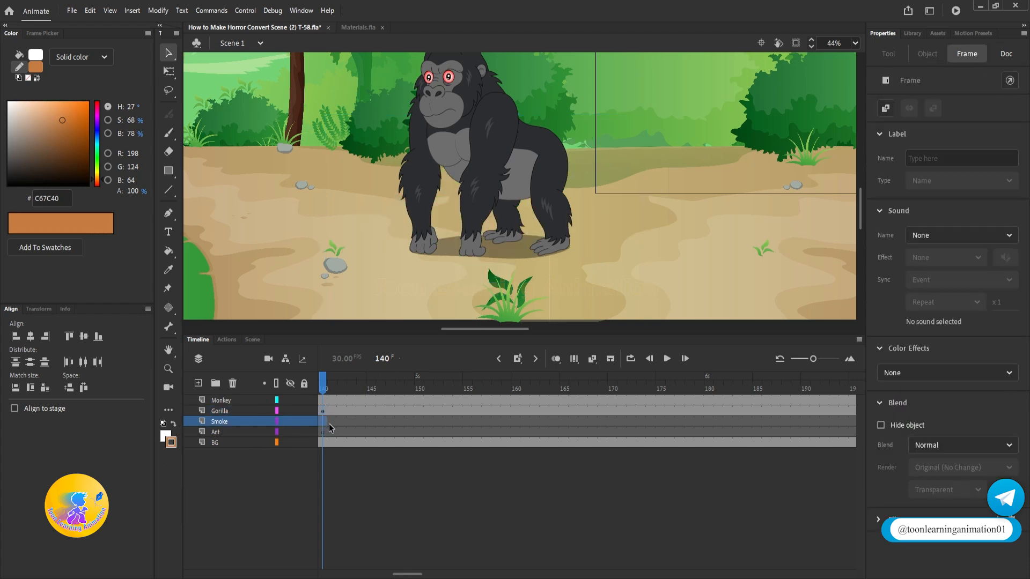
{"action": "key", "text": "ctrl+shift+v"}
{"action": "left_click", "coordinate": [338, 459]}
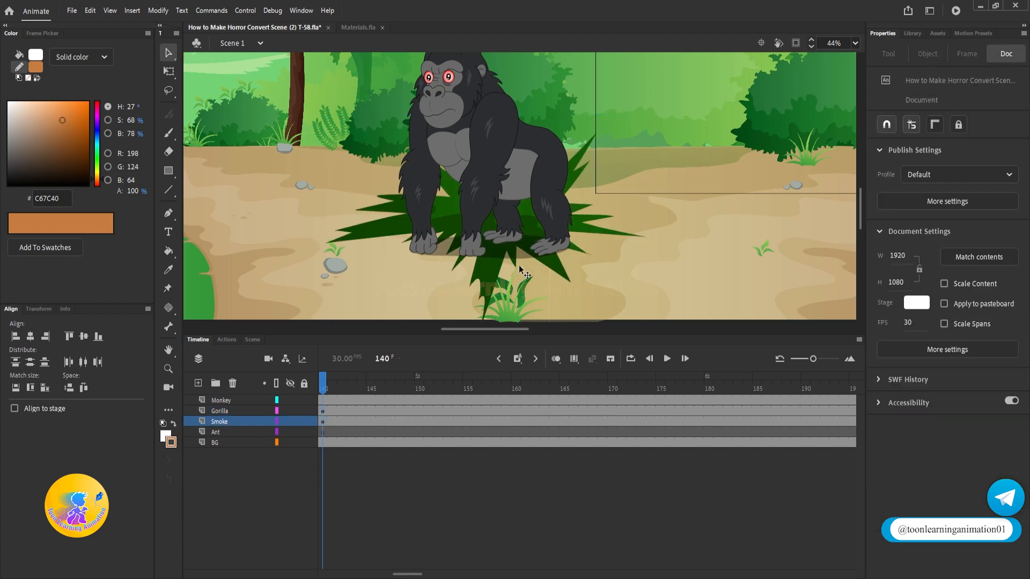
Move the gorilla at frame 140 aside off the smoke burst and compare frames 139 and 140 for the ant's position.
{"action": "scroll", "coordinate": [537, 234], "scroll_direction": "up", "scroll_amount": 3}
{"action": "left_click_drag", "start_coordinate": [503, 215], "coordinate": [526, 223]}
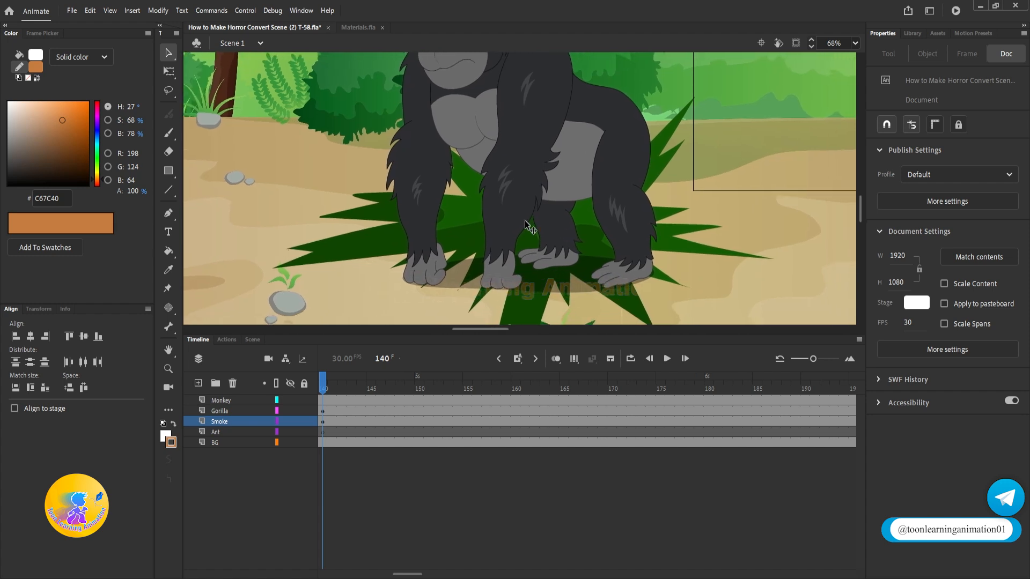
{"action": "left_click_drag", "start_coordinate": [518, 160], "coordinate": [892, 113]}
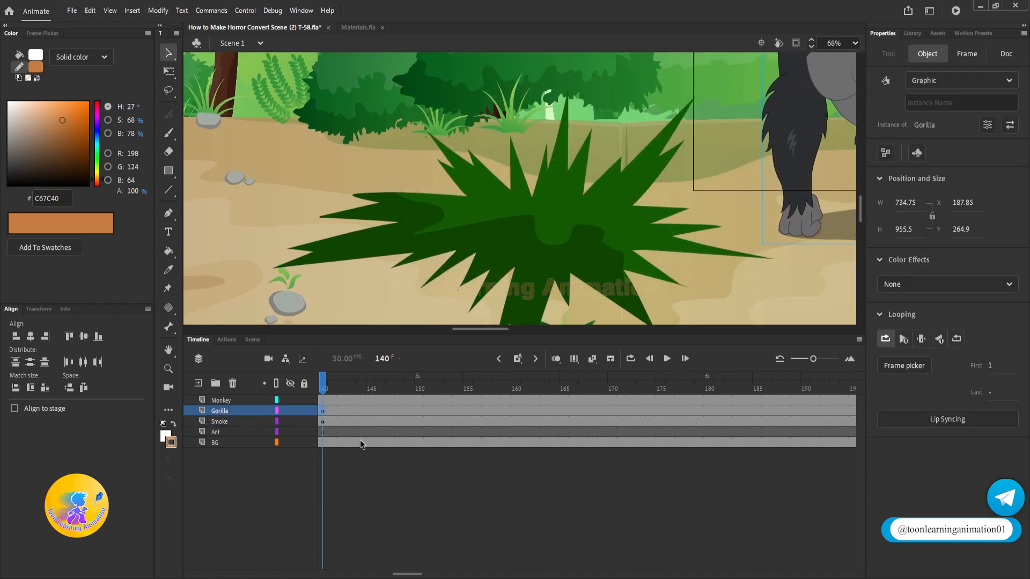
{"action": "left_click_drag", "start_coordinate": [331, 381], "coordinate": [554, 382]}
{"action": "left_click_drag", "start_coordinate": [559, 192], "coordinate": [694, 127]}
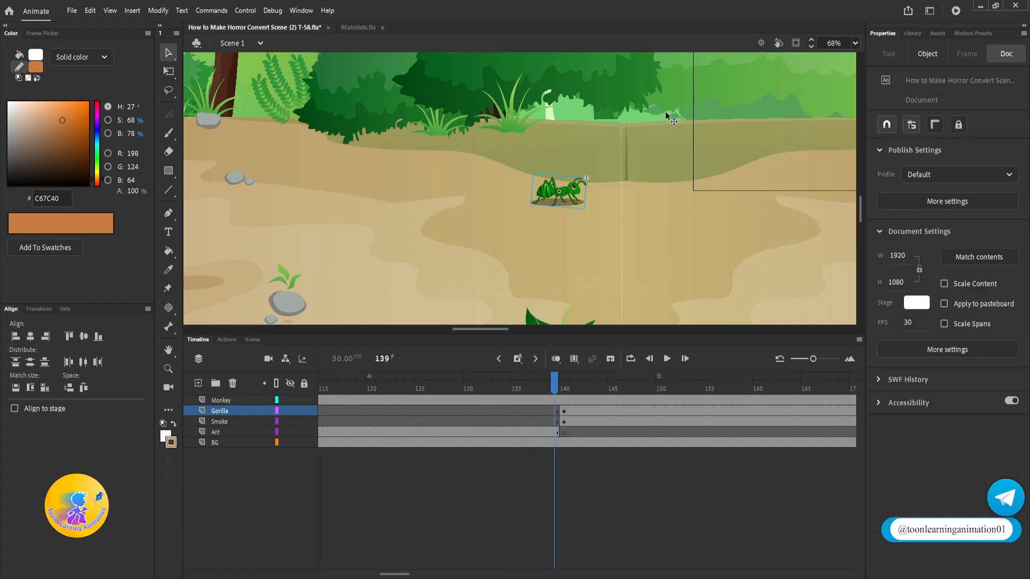
{"action": "scroll", "coordinate": [571, 188], "scroll_direction": "up", "scroll_amount": 2}
{"action": "left_click_drag", "start_coordinate": [555, 398], "coordinate": [569, 392]}
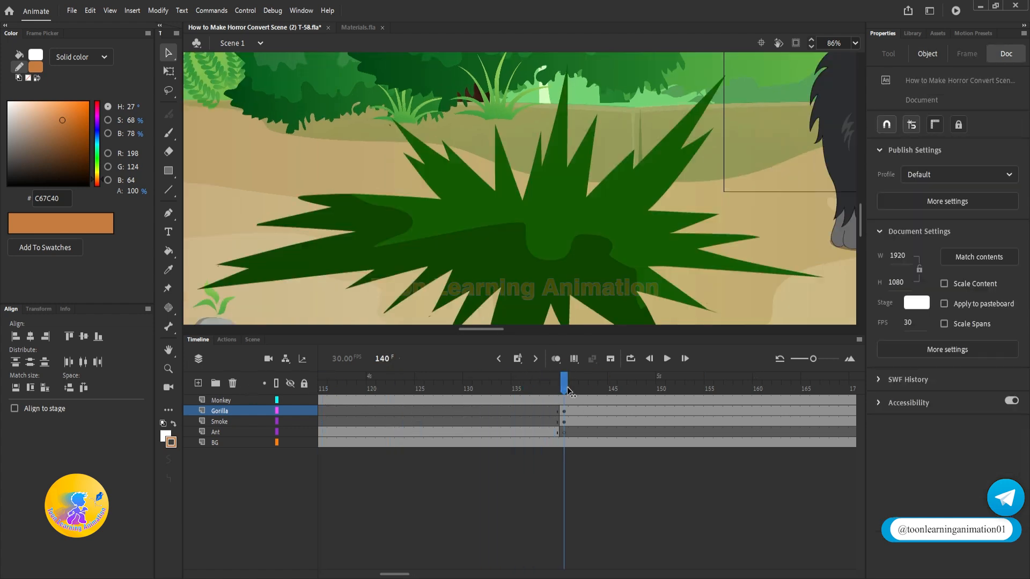
Scale down the smoke instance at frame 140 and position it over the spot where the ant stands.
{"action": "left_click", "coordinate": [579, 265]}
{"action": "key", "text": "q"}
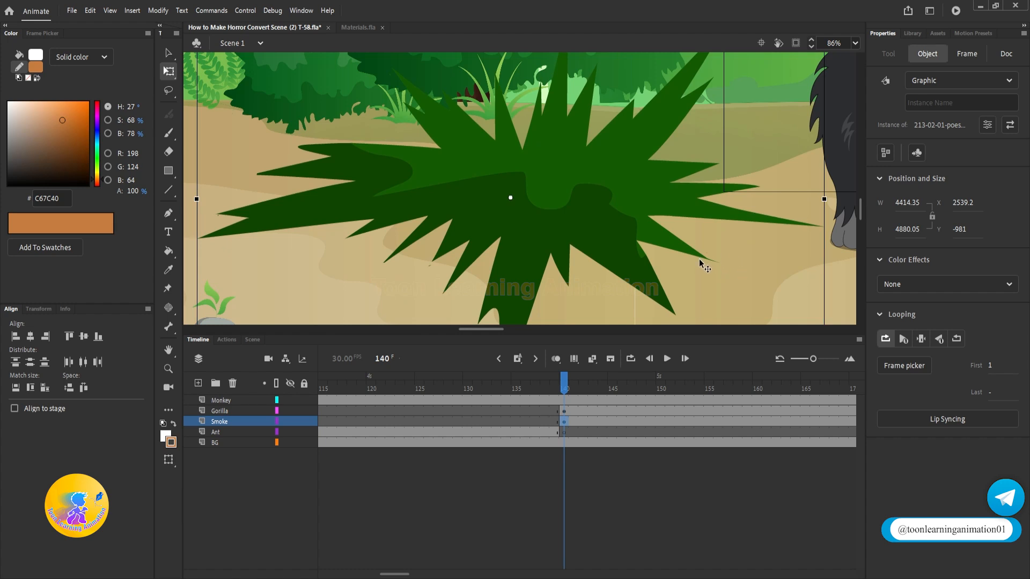
{"action": "scroll", "coordinate": [718, 225], "scroll_direction": "down", "scroll_amount": 3}
{"action": "scroll", "coordinate": [635, 180], "scroll_direction": "up", "scroll_amount": 3}
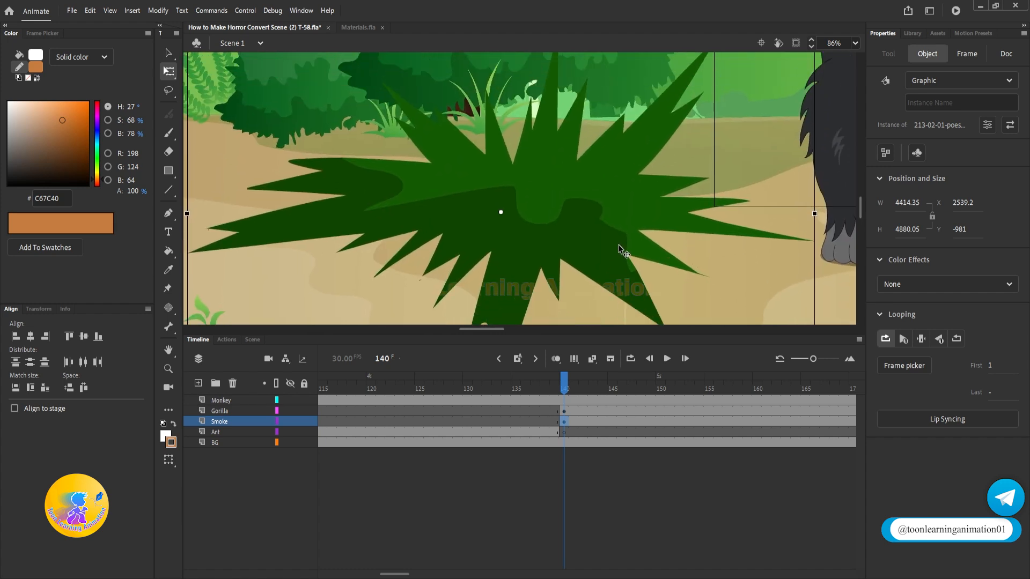
{"action": "key", "text": "ctrl+alt+s"}
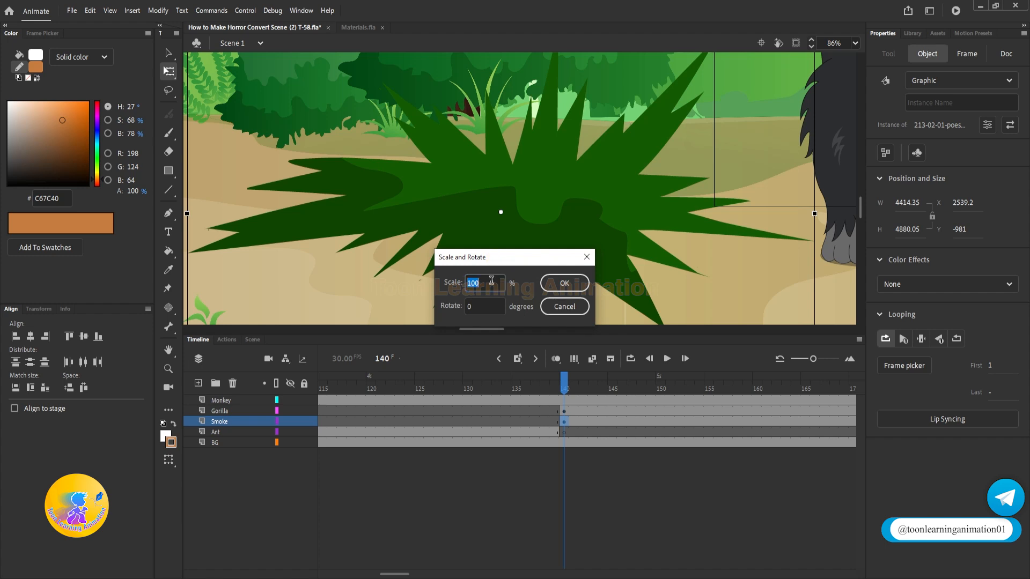
{"action": "left_click", "coordinate": [564, 283]}
{"action": "left_click_drag", "start_coordinate": [657, 109], "coordinate": [633, 173]}
{"action": "left_click_drag", "start_coordinate": [574, 371], "coordinate": [563, 393]}
{"action": "left_click_drag", "start_coordinate": [510, 217], "coordinate": [544, 218]}
{"action": "key", "text": "Return"}
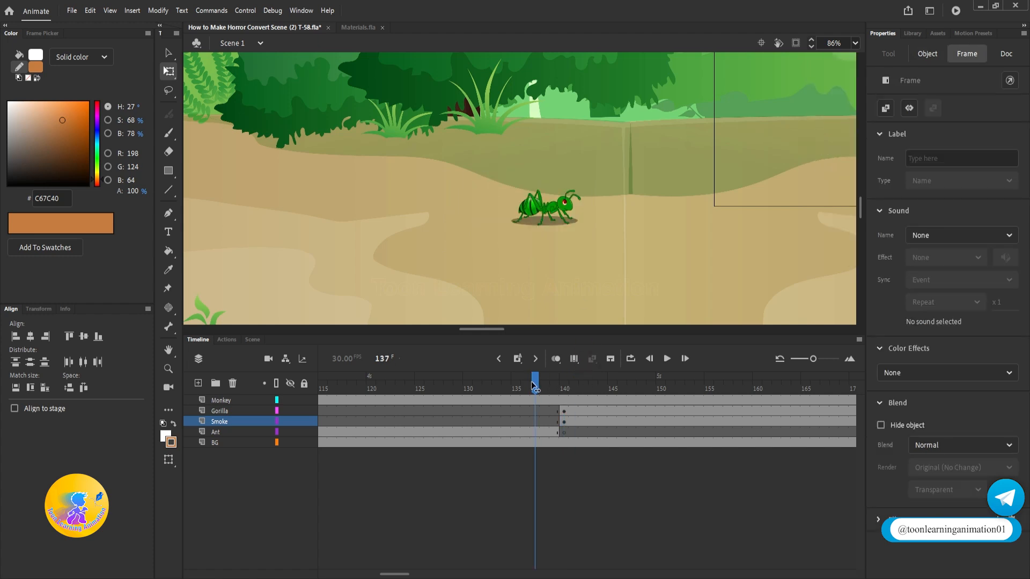
Shift the starting keyframes of the Smoke and Gorilla layers to frame 138 and play back the change.
{"action": "mouse_move", "coordinate": [558, 395]}
{"action": "left_mouse_down"}
{"action": "mouse_move", "coordinate": [548, 391]}
{"action": "mouse_move", "coordinate": [586, 402]}
{"action": "mouse_move", "coordinate": [551, 400]}
{"action": "left_mouse_up"}
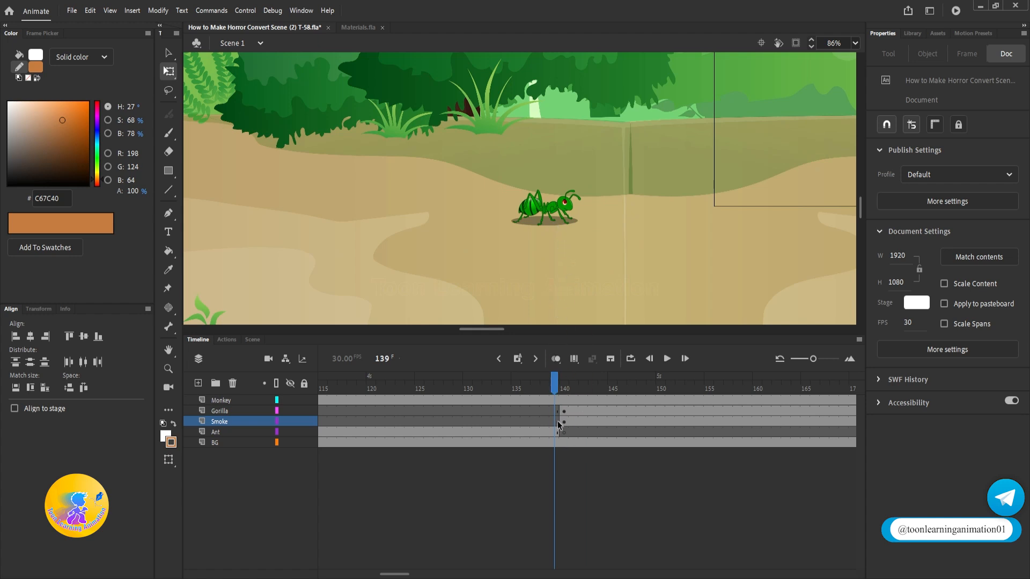
{"action": "left_click_drag", "start_coordinate": [553, 425], "coordinate": [538, 426]}
{"action": "left_click_drag", "start_coordinate": [543, 390], "coordinate": [537, 390]}
{"action": "scroll", "coordinate": [545, 210], "scroll_direction": "up", "scroll_amount": 3}
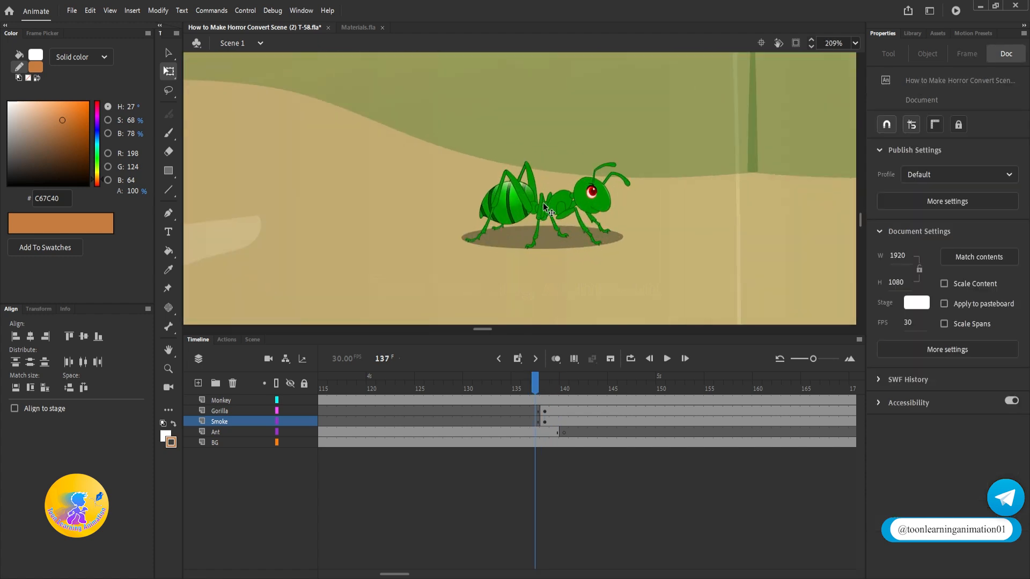
{"action": "left_click_drag", "start_coordinate": [546, 392], "coordinate": [523, 395]}
{"action": "key", "text": "Return"}
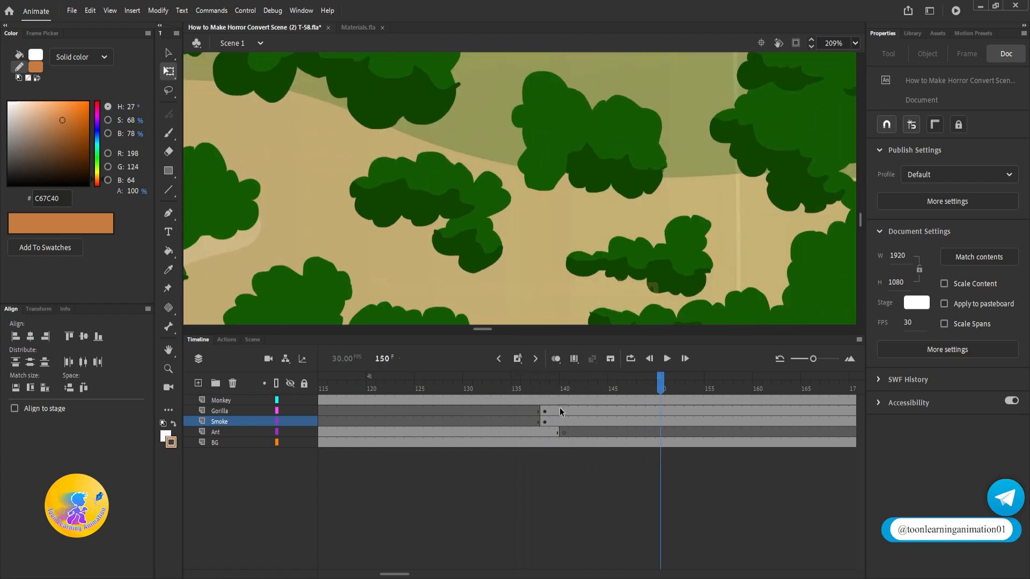
{"action": "left_click", "coordinate": [564, 391]}
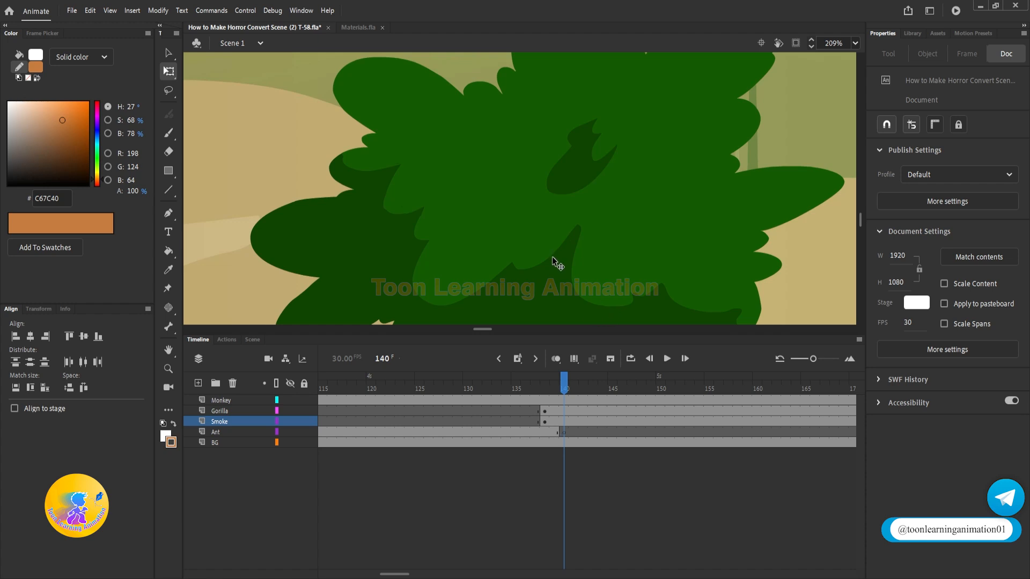
Shift only the Gorilla layer's starting keyframe to frame 140, after the smoke has begun.
{"action": "left_click", "coordinate": [534, 410]}
{"action": "key", "text": "F5"}
{"action": "key", "text": "F5"}
{"action": "key", "text": "F5"}
{"action": "left_click", "coordinate": [564, 411]}
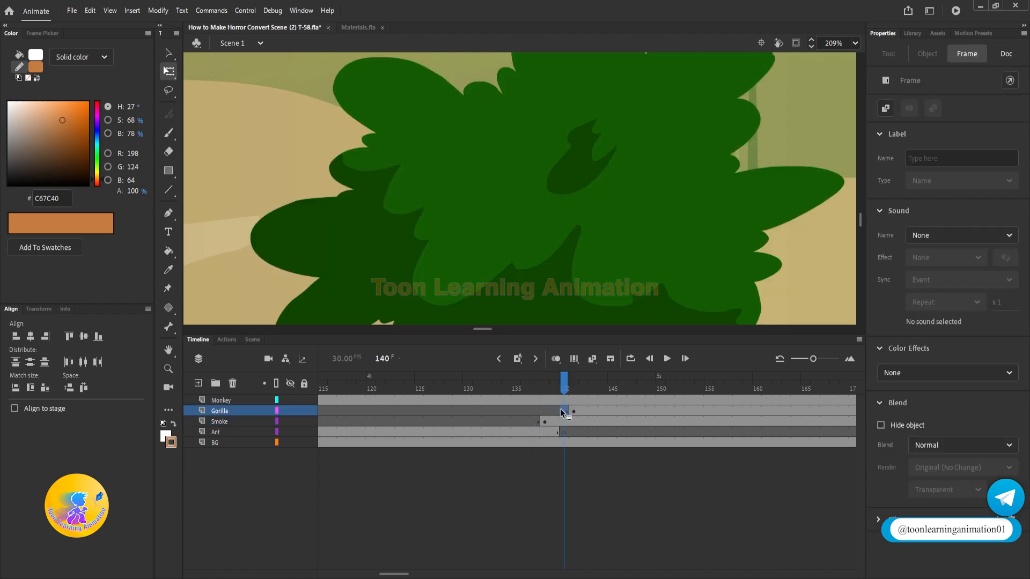
{"action": "key", "text": "shift+F5"}
{"action": "left_click", "coordinate": [589, 465]}
{"action": "scroll", "coordinate": [562, 217], "scroll_direction": "down", "scroll_amount": 6}
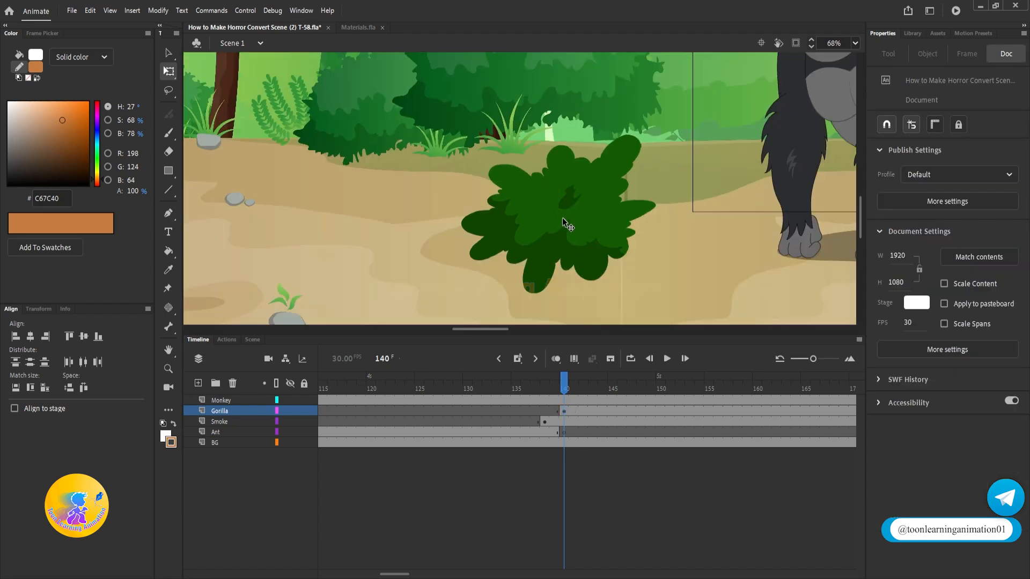
Flip the gorilla at frame 140 horizontally and place it over the smoke.
{"action": "right_click", "coordinate": [618, 185]}
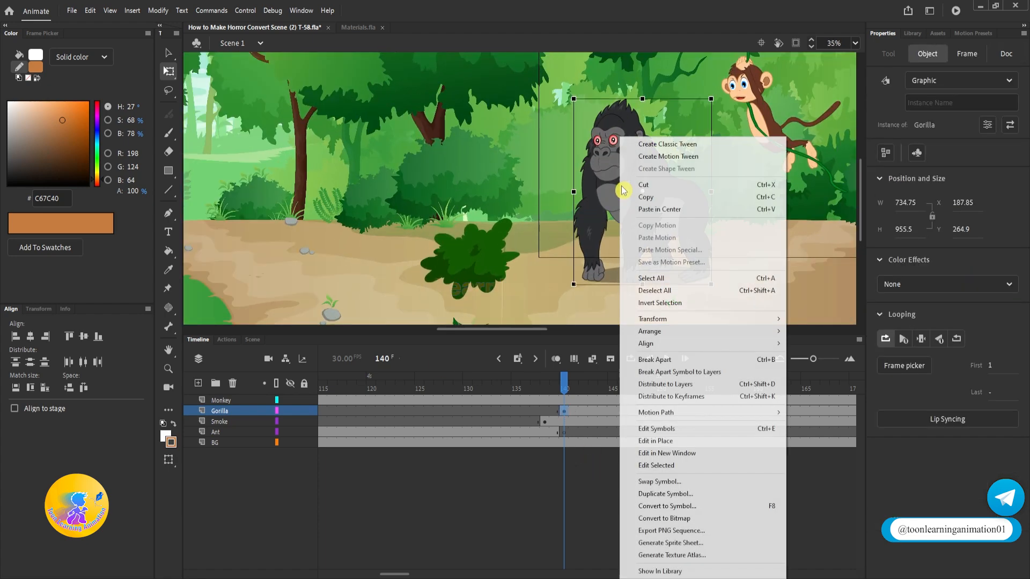
{"action": "mouse_move", "coordinate": [678, 320]}
{"action": "left_click", "coordinate": [819, 437]}
{"action": "left_click_drag", "start_coordinate": [674, 173], "coordinate": [503, 172]}
{"action": "scroll", "coordinate": [503, 172], "scroll_direction": "up", "scroll_amount": 2}
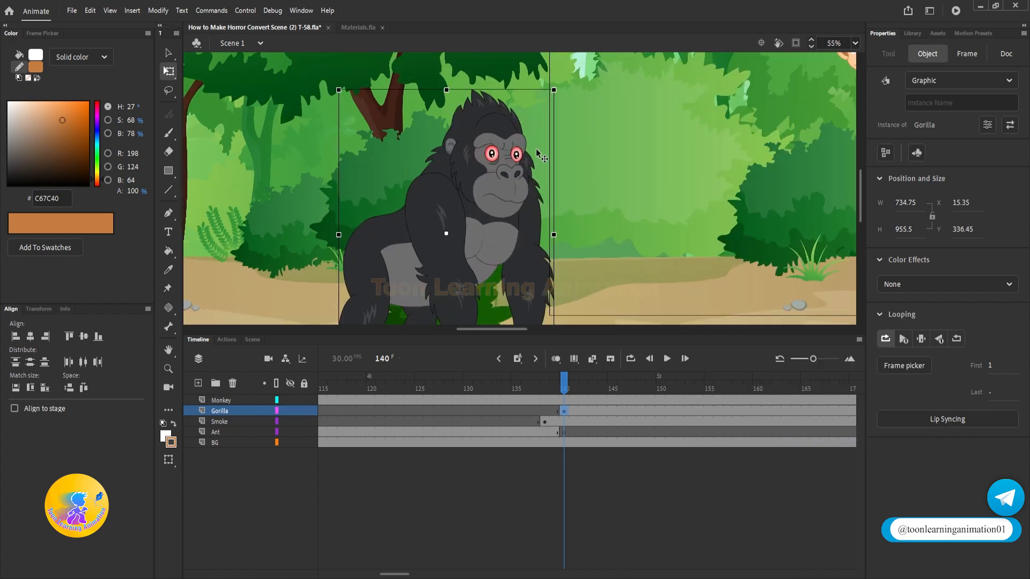
{"action": "left_click_drag", "start_coordinate": [553, 90], "coordinate": [534, 122]}
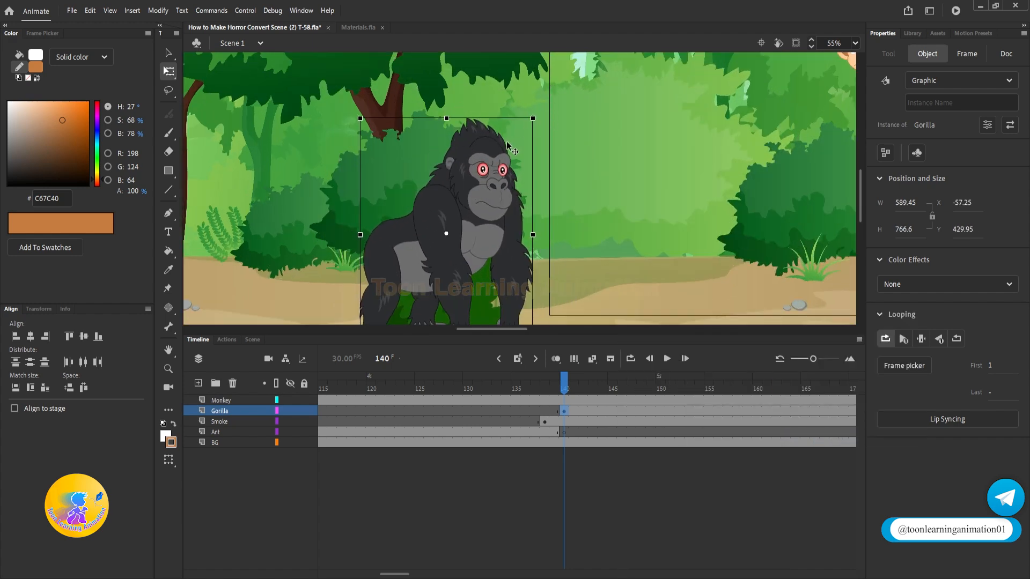
{"action": "scroll", "coordinate": [506, 135], "scroll_direction": "down", "scroll_amount": 2}
{"action": "left_click_drag", "start_coordinate": [491, 183], "coordinate": [700, 100]}
{"action": "key", "text": "ctrl+z"}
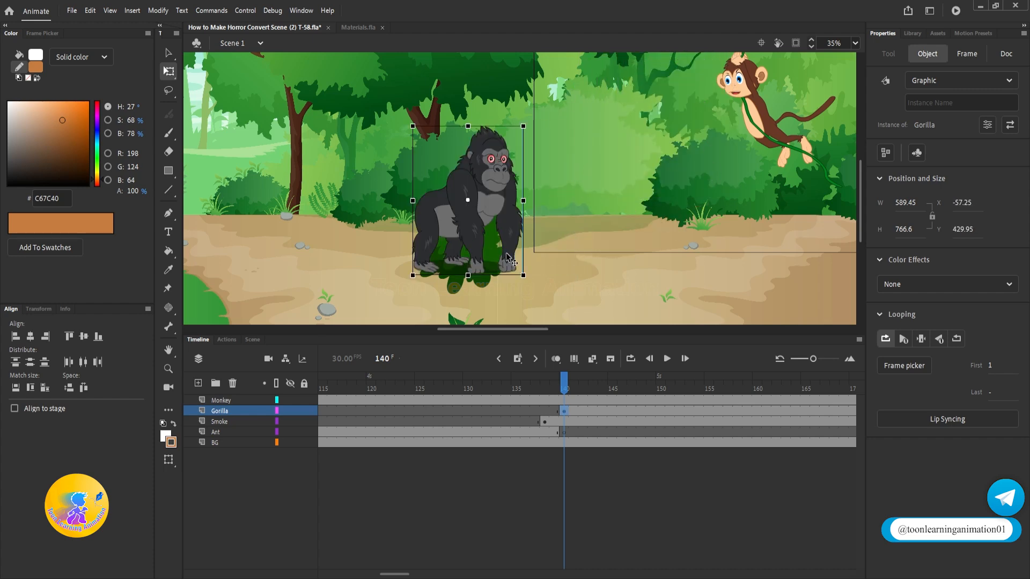
{"action": "key", "text": "ctrl+z"}
Fine-tune the gorilla's position over the smoke and add a keyframe at frame 145 on the Gorilla layer.
{"action": "left_click_drag", "start_coordinate": [494, 194], "coordinate": [488, 182]}
{"action": "left_click_drag", "start_coordinate": [487, 183], "coordinate": [511, 162]}
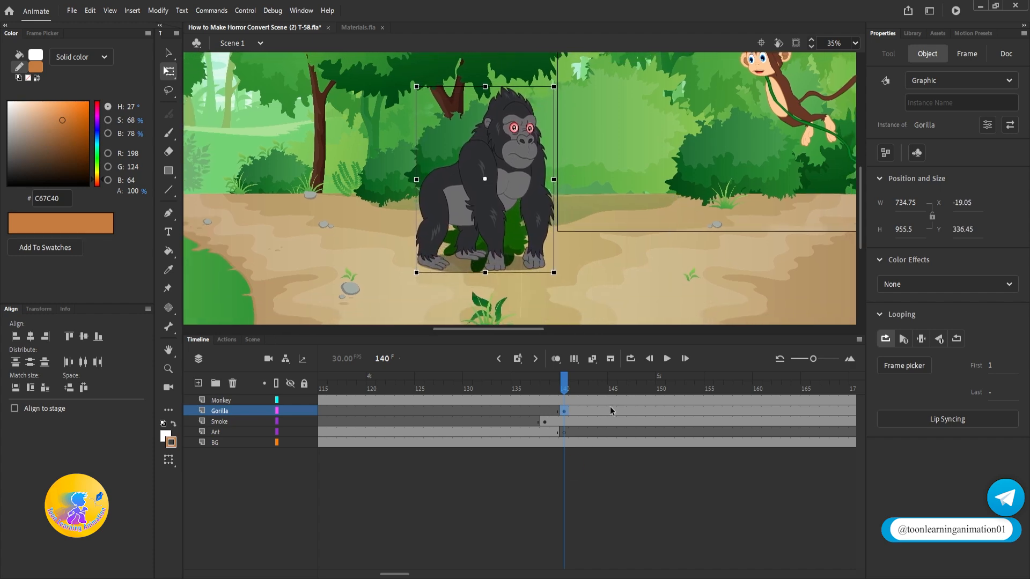
{"action": "left_click", "coordinate": [611, 412]}
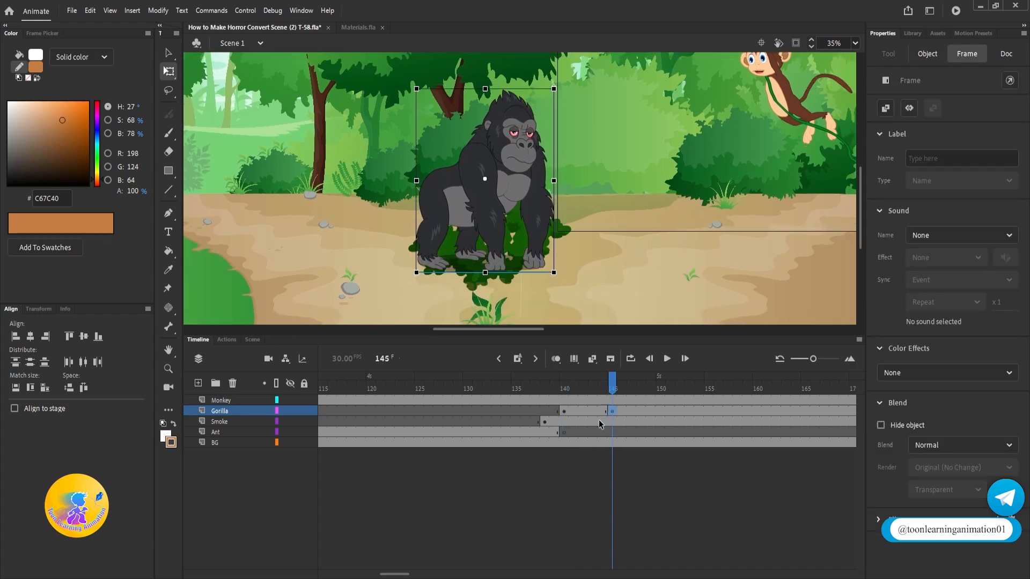
Shrink the gorilla at frame 140 to about 176 px wide and create a classic tween to frame 145.
{"action": "left_click", "coordinate": [564, 412]}
{"action": "left_click_drag", "start_coordinate": [554, 87], "coordinate": [503, 224]}
{"action": "scroll", "coordinate": [500, 231], "scroll_direction": "up", "scroll_amount": 3}
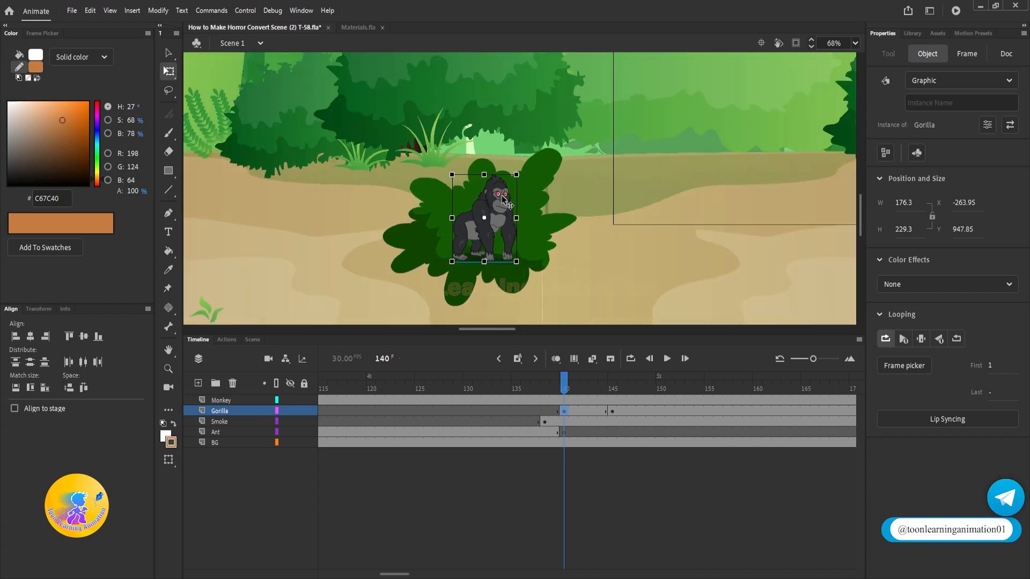
{"action": "right_click", "coordinate": [586, 412]}
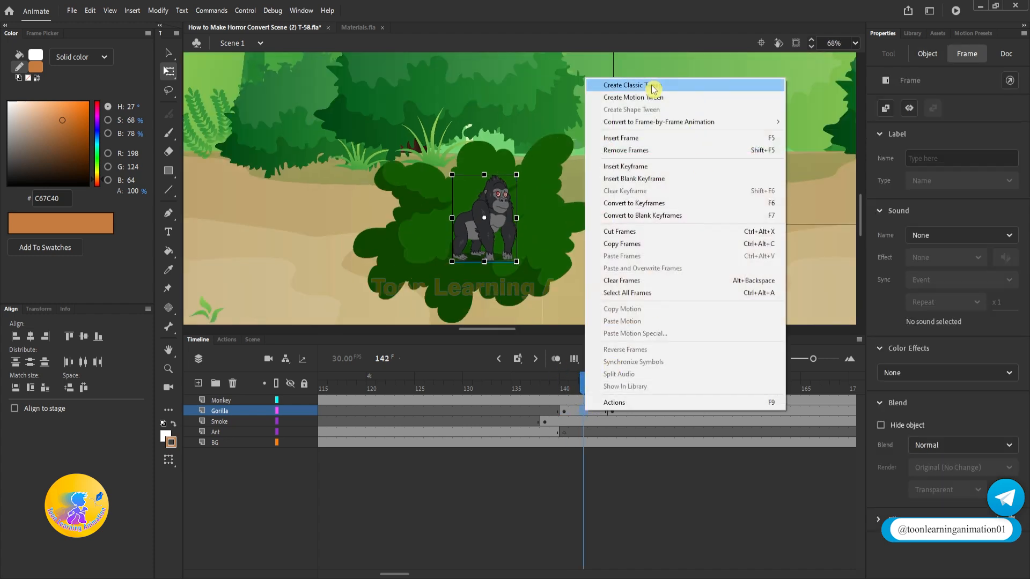
{"action": "left_click", "coordinate": [650, 87]}
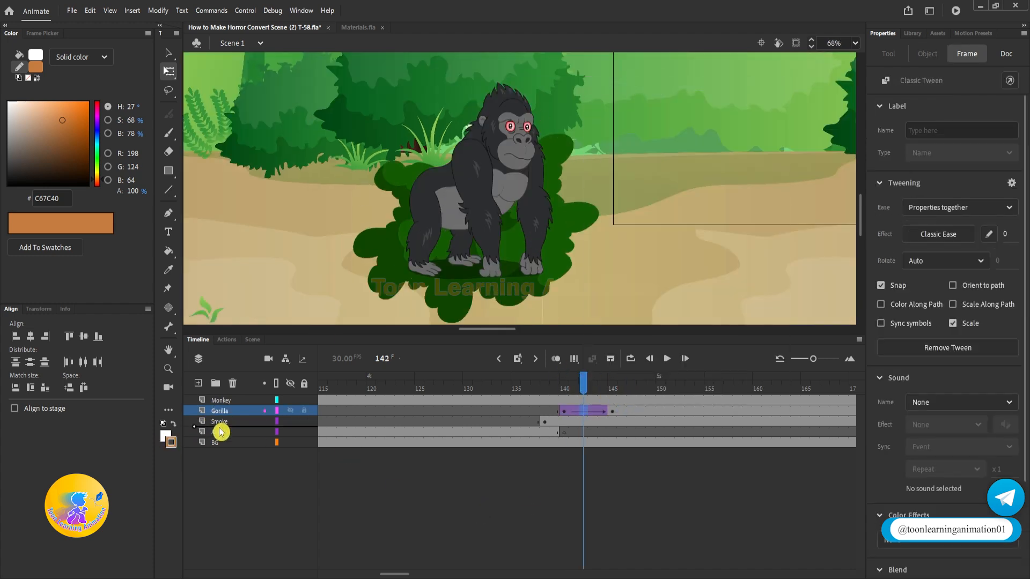
Move the Gorilla layer below the Smoke layer and play back the ant-to-gorilla transformation.
{"action": "left_click_drag", "start_coordinate": [220, 430], "coordinate": [190, 427]}
{"action": "left_click", "coordinate": [592, 497]}
{"action": "left_click_drag", "start_coordinate": [589, 390], "coordinate": [509, 377]}
{"action": "key", "text": "Return"}
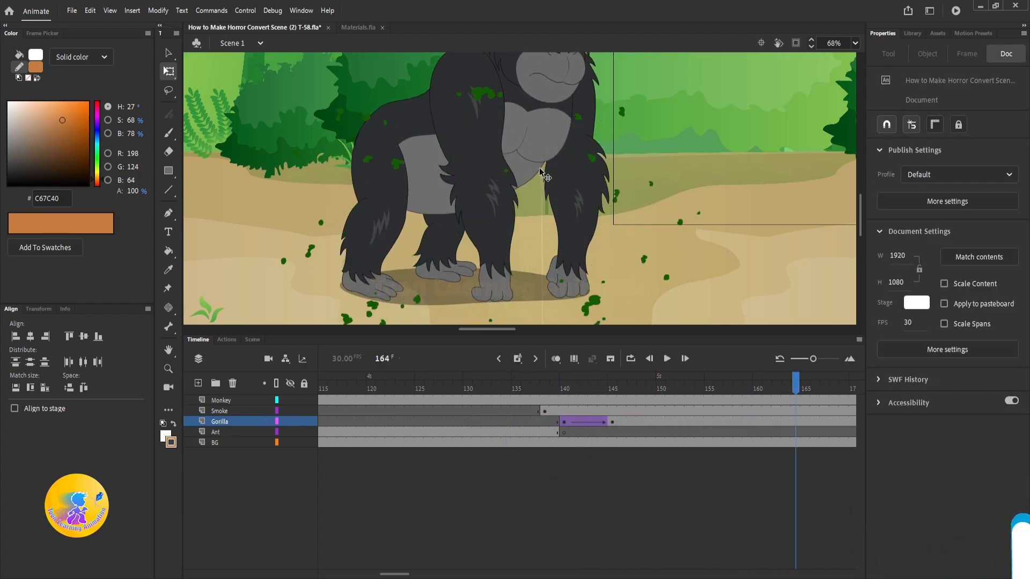
{"action": "scroll", "coordinate": [583, 225], "scroll_direction": "down", "scroll_amount": 2}
{"action": "scroll", "coordinate": [594, 217], "scroll_direction": "down", "scroll_amount": 1}
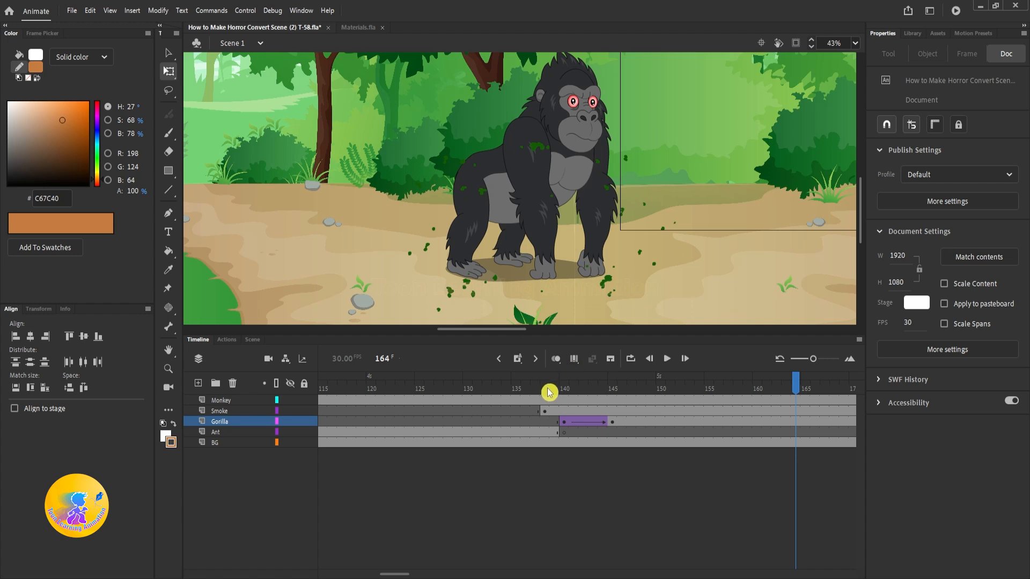
{"action": "key", "text": "Return"}
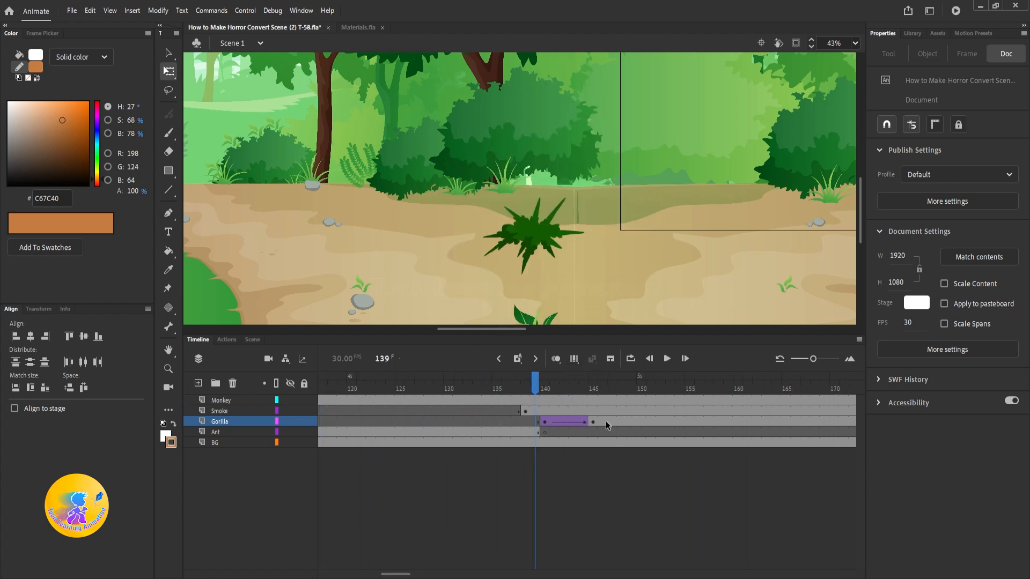
Extend the gorilla's growth tween by one frame so it ends at frame 146, and play back the animation.
{"action": "left_click", "coordinate": [604, 424]}
{"action": "left_click_drag", "start_coordinate": [603, 423], "coordinate": [593, 426]}
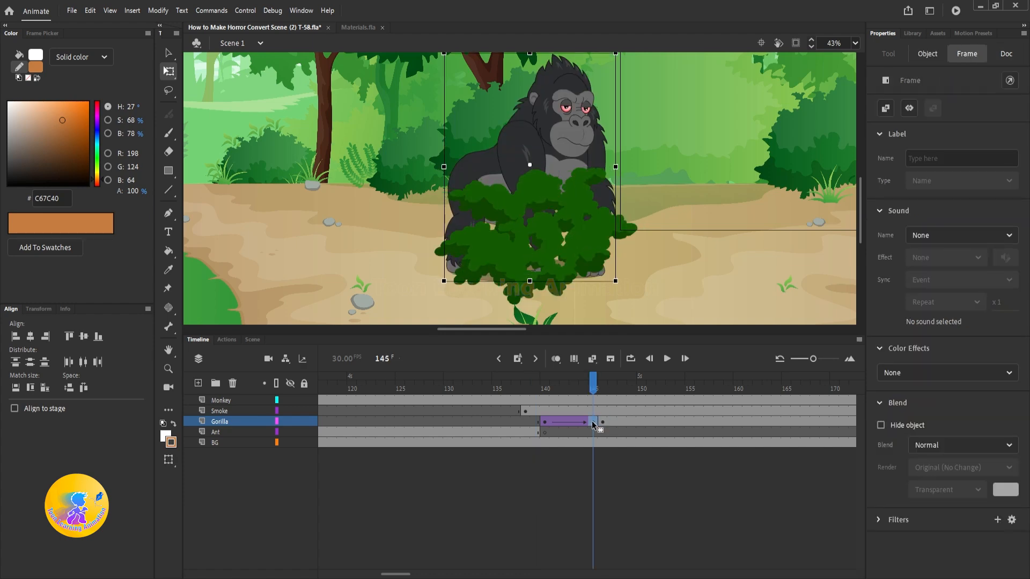
{"action": "key", "text": "shift+F6"}
{"action": "left_click_drag", "start_coordinate": [593, 387], "coordinate": [487, 387]}
{"action": "key", "text": "Return"}
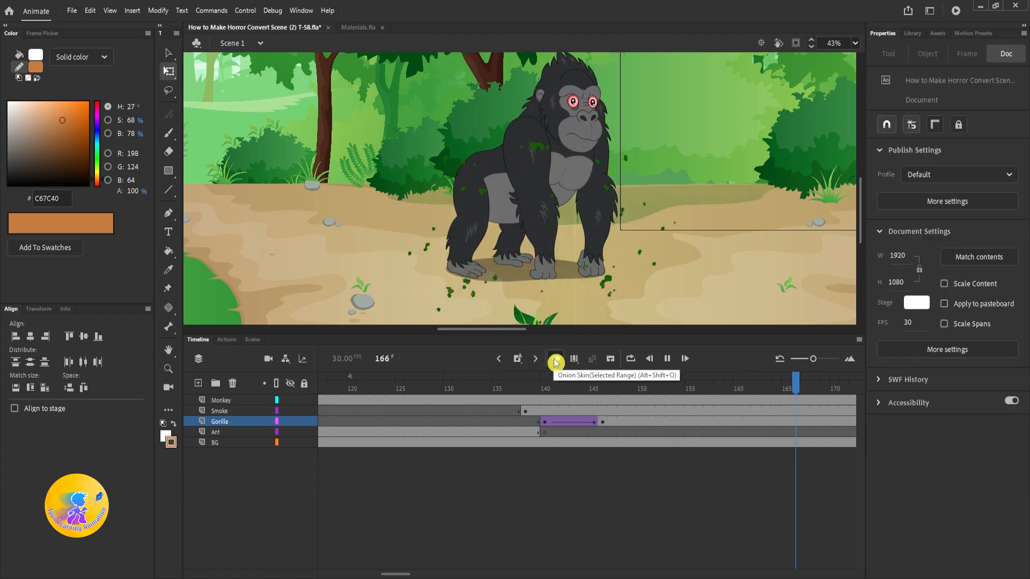
{"action": "left_click", "coordinate": [606, 412]}
{"action": "key", "text": "Return"}
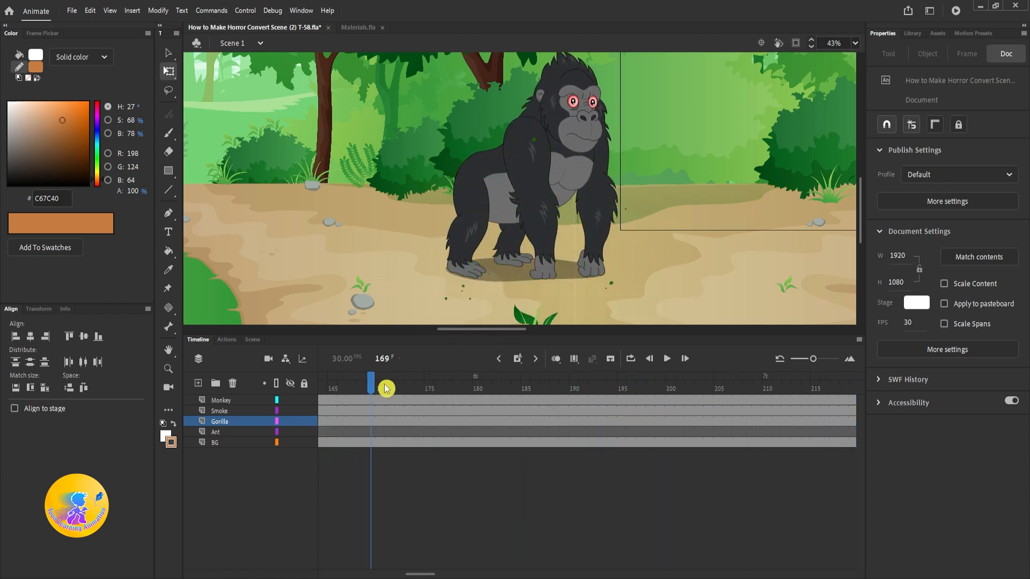
End the smoke with a blank keyframe at frame 172 on the Smoke layer and replay the transformation.
{"action": "left_click", "coordinate": [399, 413]}
{"action": "key", "text": "F7"}
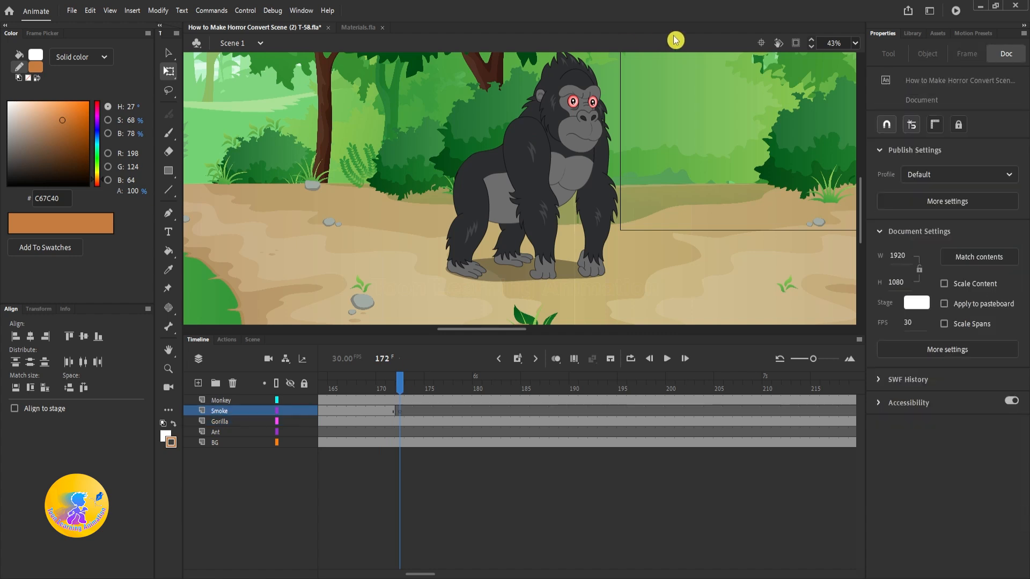
{"action": "key", "text": "v"}
{"action": "key", "text": "Return"}
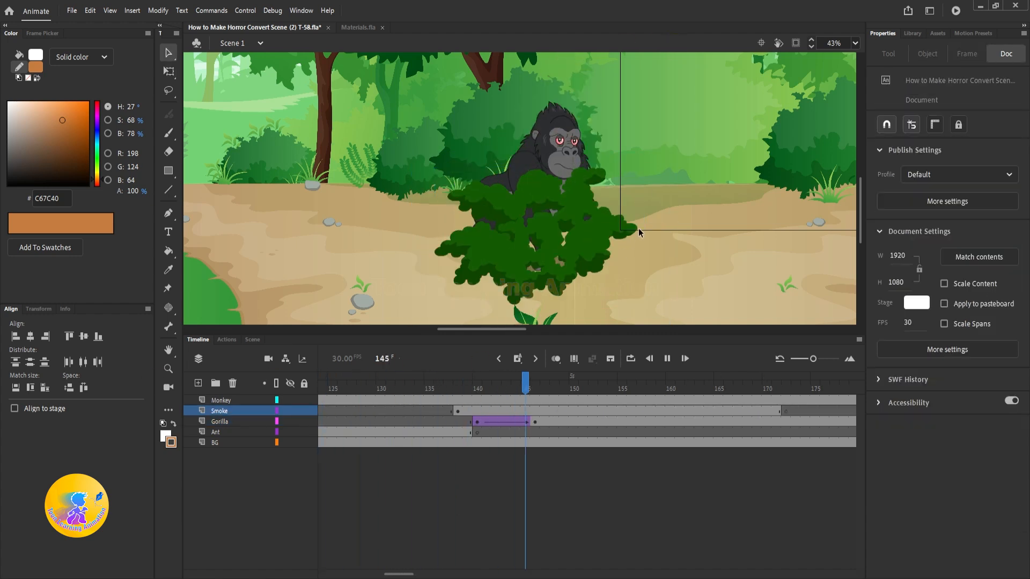
{"action": "key", "text": "Return"}
{"action": "left_click", "coordinate": [475, 390]}
{"action": "key", "text": "Return"}
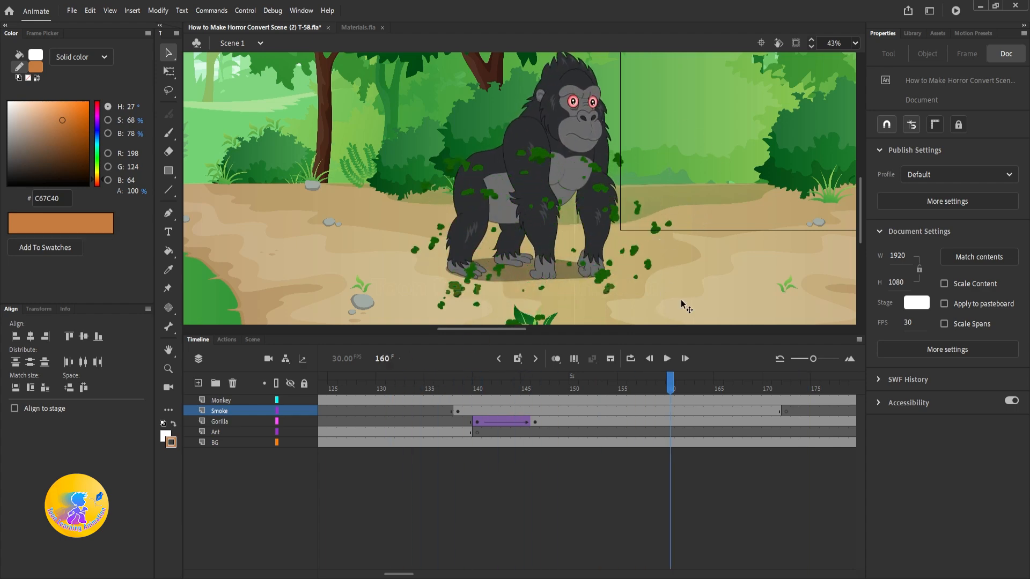
Keyframe the Monkey layer at frames 160 and 165, move the monkey onto the gorilla at 165, and create a classic tween between them.
{"action": "left_click", "coordinate": [671, 401]}
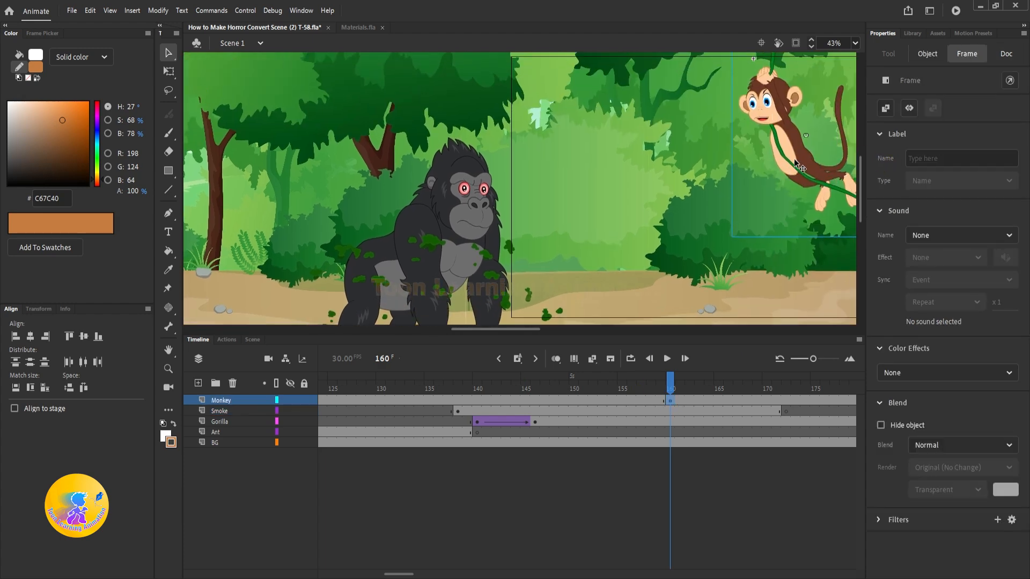
{"action": "left_click_drag", "start_coordinate": [799, 168], "coordinate": [694, 173]}
{"action": "left_click", "coordinate": [719, 402]}
{"action": "key", "text": "F6"}
{"action": "left_click_drag", "start_coordinate": [626, 169], "coordinate": [537, 214]}
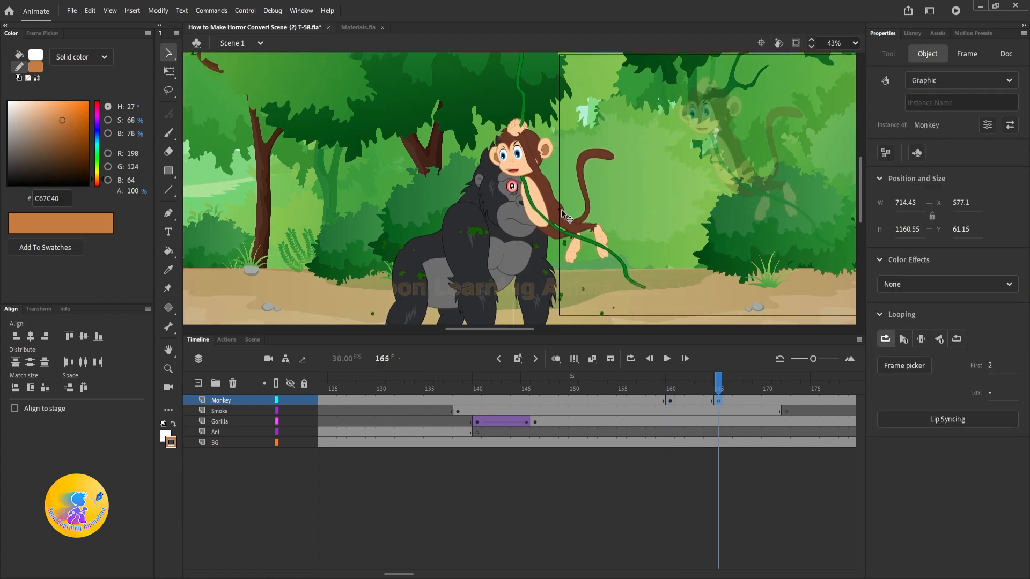
{"action": "right_click", "coordinate": [684, 402]}
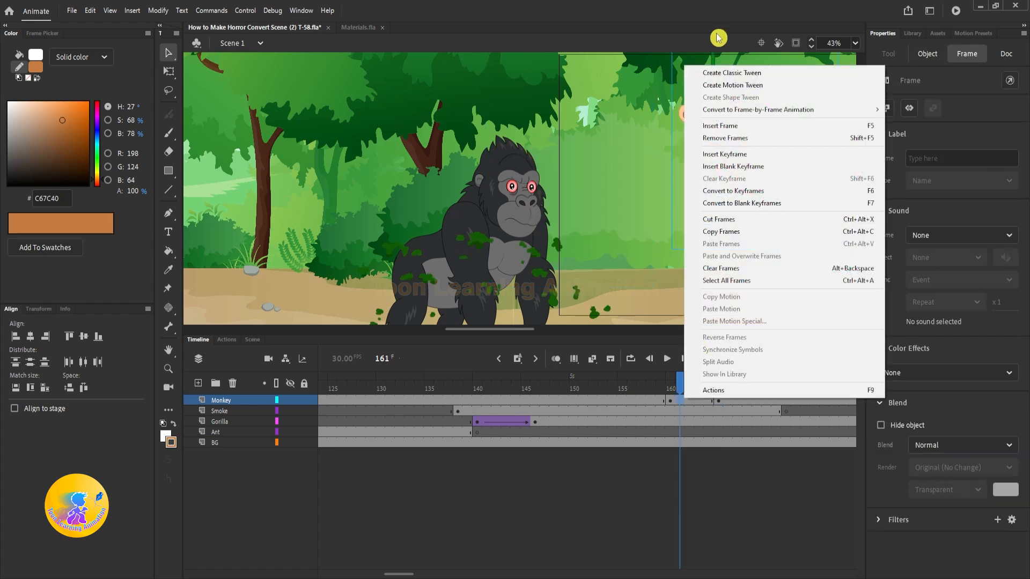
{"action": "left_click", "coordinate": [692, 69]}
Play back the transformation and the monkey's jump onto the gorilla several times, viewing the characters up close.
{"action": "left_click", "coordinate": [496, 378]}
{"action": "left_click", "coordinate": [458, 378]}
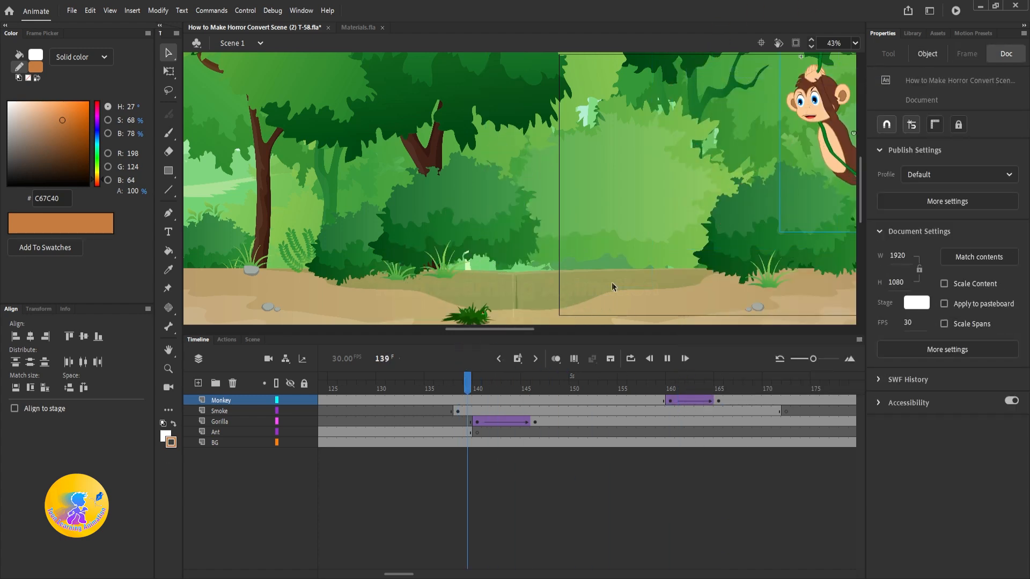
{"action": "key", "text": "Return"}
{"action": "left_click_drag", "start_coordinate": [643, 379], "coordinate": [476, 379]}
{"action": "scroll", "coordinate": [497, 241], "scroll_direction": "up", "scroll_amount": 2}
{"action": "left_click_drag", "start_coordinate": [529, 247], "coordinate": [559, 101]}
{"action": "key", "text": "Return"}
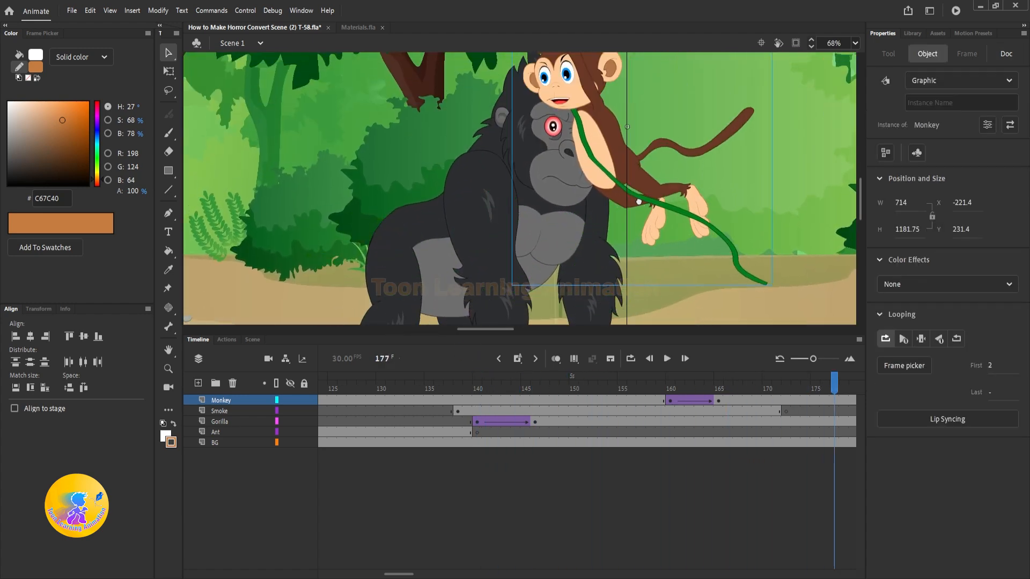
{"action": "key", "text": "Return"}
{"action": "left_click", "coordinate": [621, 381]}
{"action": "key", "text": "Return"}
Shorten the monkey's jump tween by one frame so it ends at frame 164, and replay it.
{"action": "left_click", "coordinate": [693, 392]}
{"action": "left_click", "coordinate": [615, 383]}
{"action": "key", "text": "Return"}
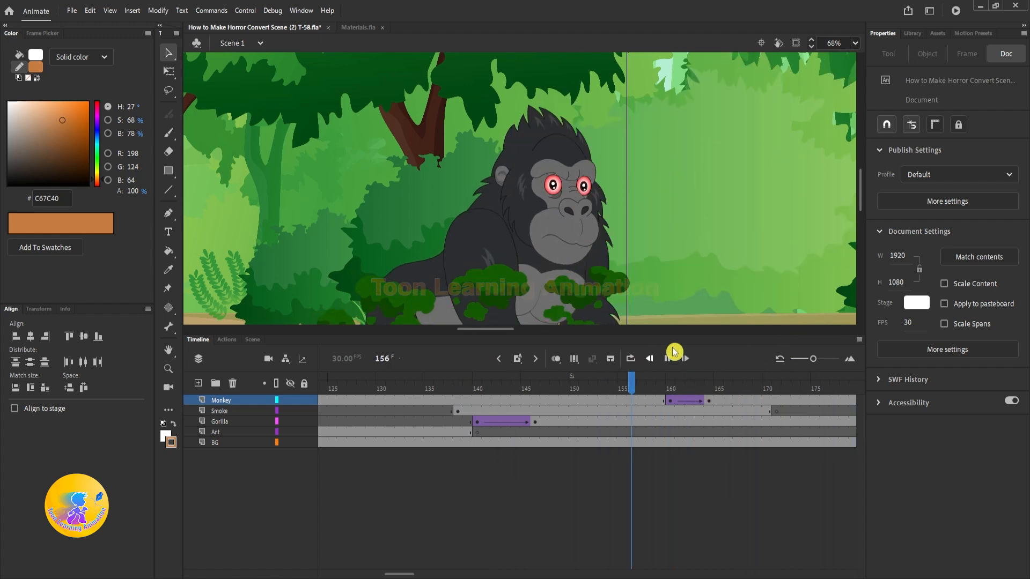
{"action": "key", "text": "Return"}
Insert a keyframe at frame 165 on the Monkey layer and cut the monkey from it.
{"action": "left_click_drag", "start_coordinate": [572, 381], "coordinate": [721, 378]}
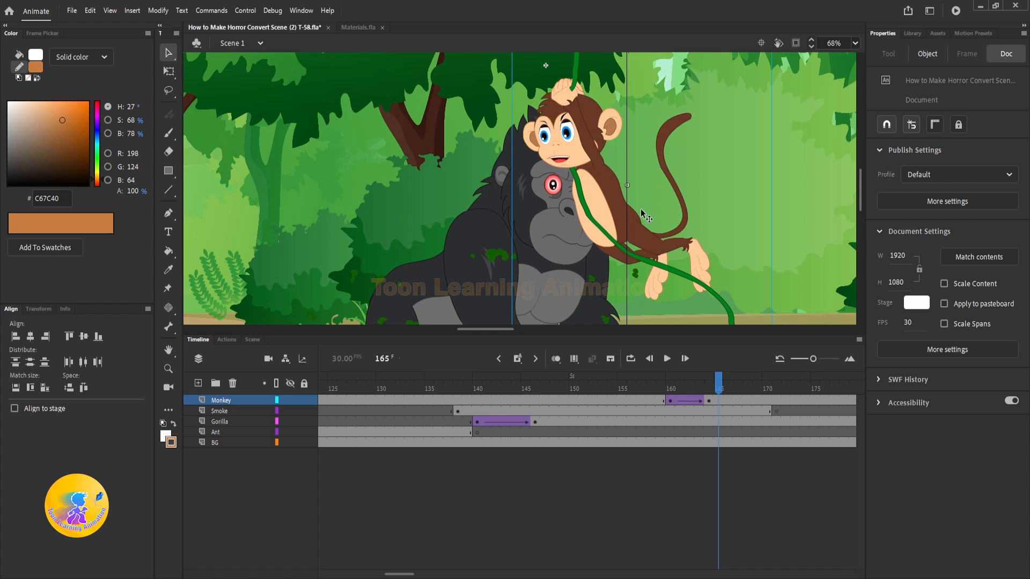
{"action": "left_click", "coordinate": [615, 223]}
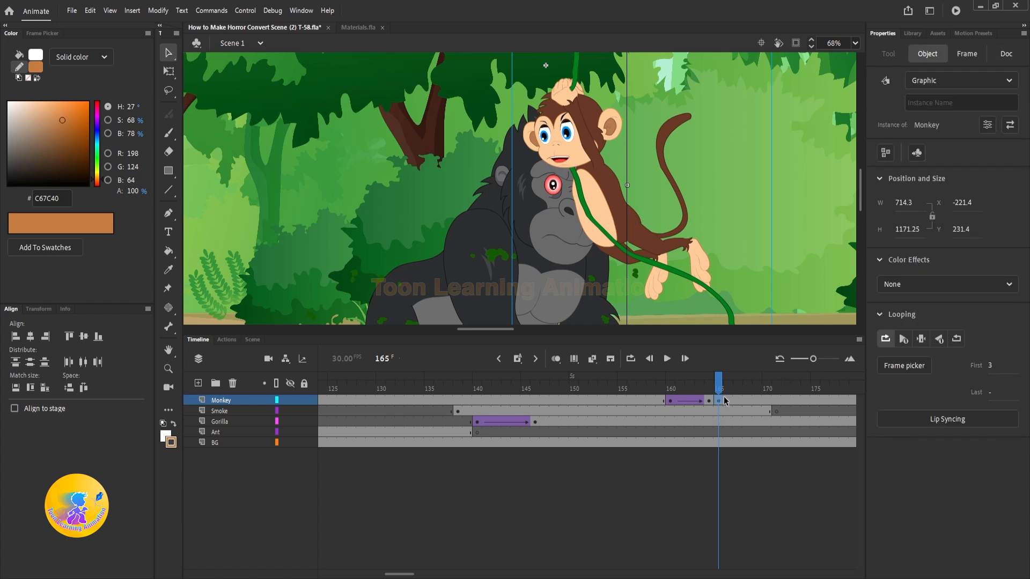
{"action": "key", "text": "Delete"}
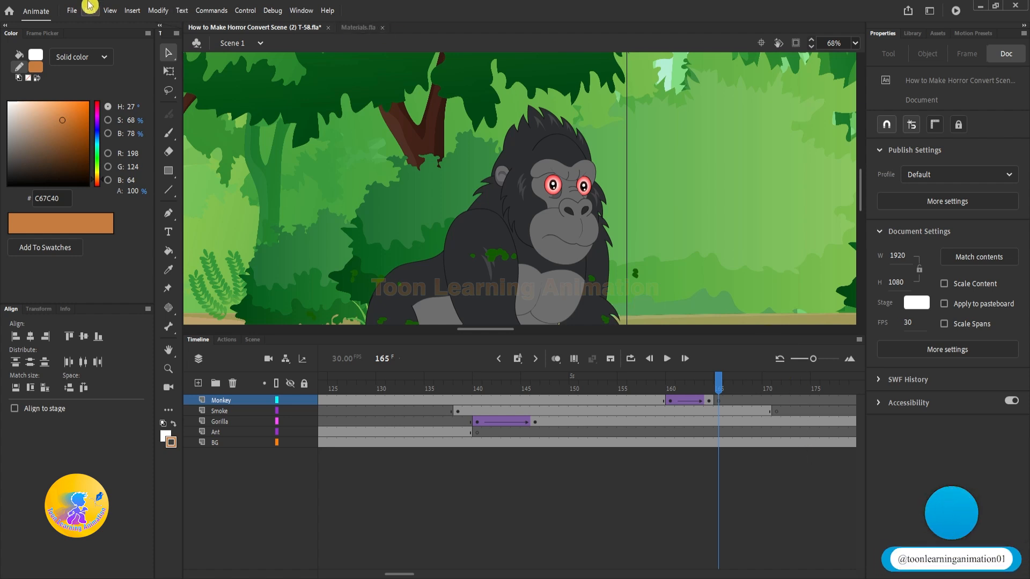
Create a new Full HD 1920 × 1080 document at 30 fps and paste the monkey in place.
{"action": "left_click", "coordinate": [70, 11]}
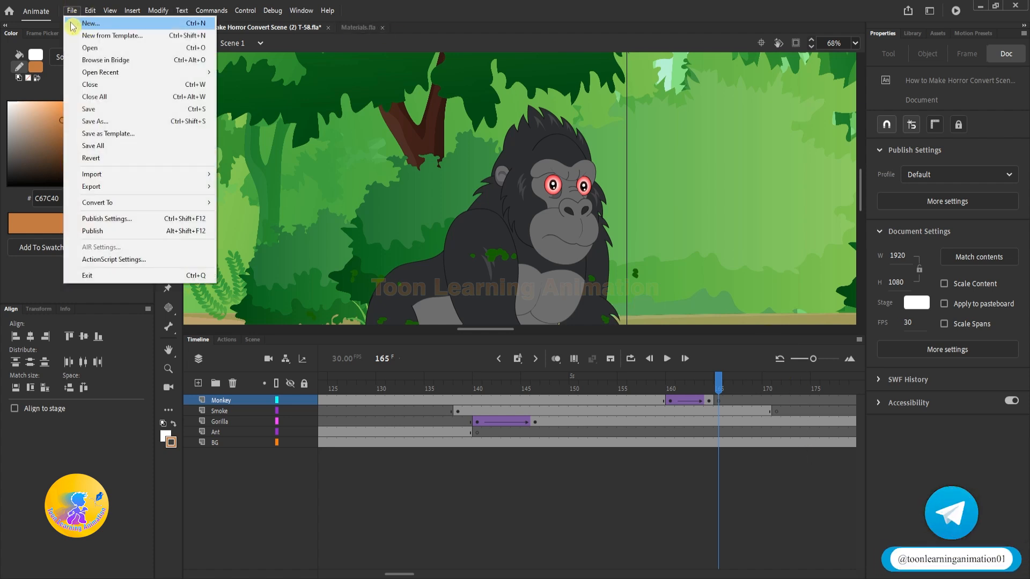
{"action": "left_click", "coordinate": [128, 26]}
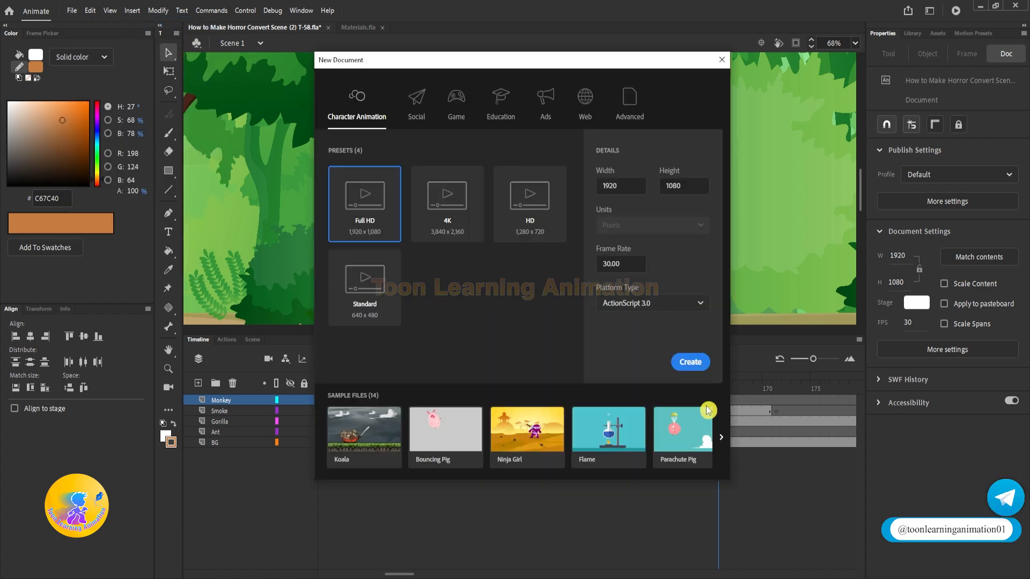
{"action": "left_click", "coordinate": [700, 366]}
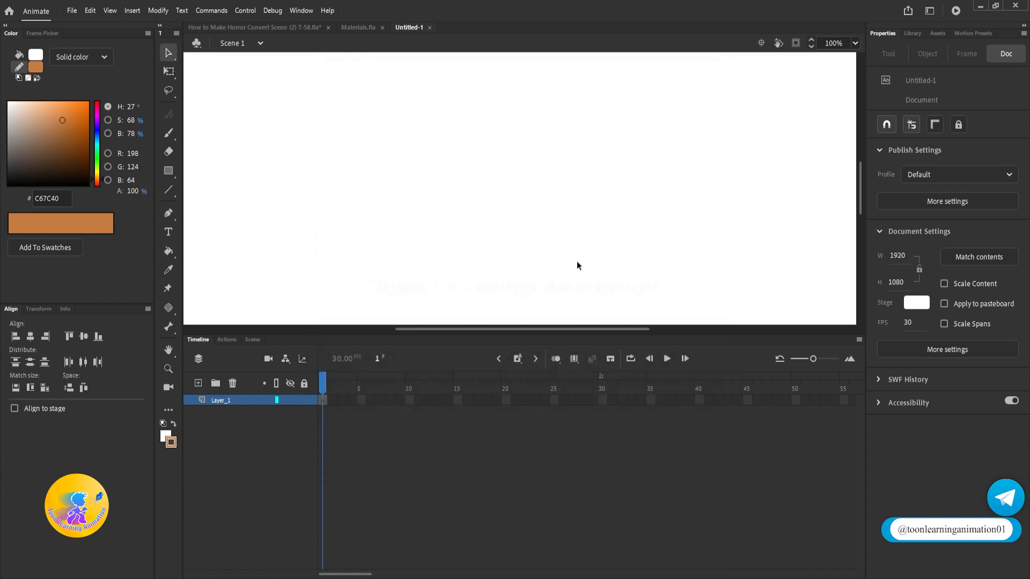
{"action": "left_click", "coordinate": [563, 214]}
{"action": "key", "text": "ctrl+shift+v"}
{"action": "scroll", "coordinate": [564, 216], "scroll_direction": "down", "scroll_amount": 7}
{"action": "scroll", "coordinate": [513, 220], "scroll_direction": "up", "scroll_amount": 3}
{"action": "scroll", "coordinate": [487, 228], "scroll_direction": "up", "scroll_amount": 2}
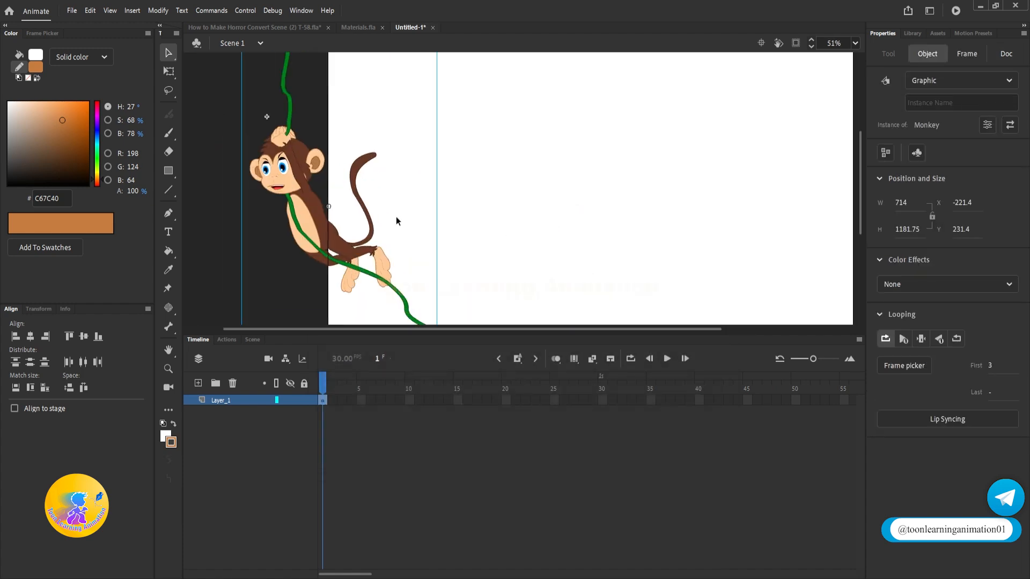
Open the Monkey symbol for editing and delete its Vine layer.
{"action": "double_click", "coordinate": [365, 198]}
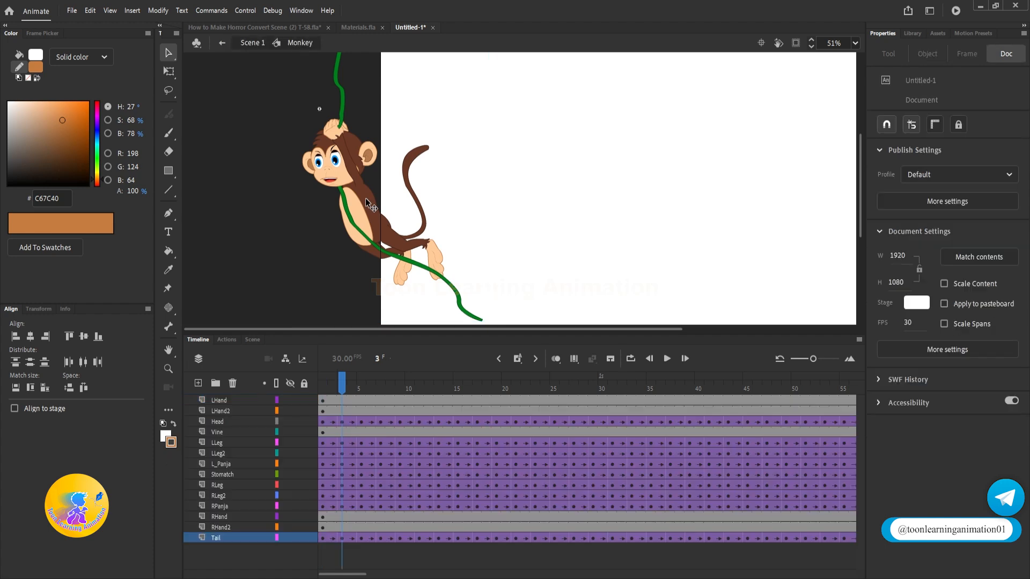
{"action": "left_click", "coordinate": [221, 432]}
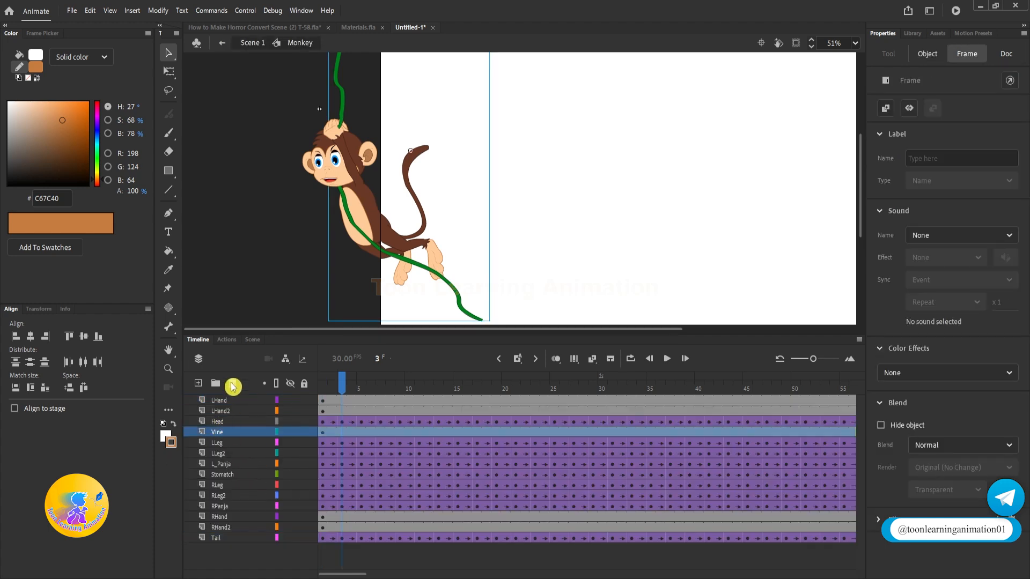
{"action": "left_click", "coordinate": [231, 383]}
{"action": "scroll", "coordinate": [588, 229], "scroll_direction": "up", "scroll_amount": 3}
{"action": "scroll", "coordinate": [336, 184], "scroll_direction": "up", "scroll_amount": 5}
Clear the extra keyframes and classic tweens on the monkey's layers and trim all layers to 14 frames.
{"action": "left_click_drag", "start_coordinate": [333, 411], "coordinate": [825, 558]}
{"action": "left_click", "coordinate": [445, 438]}
{"action": "right_click", "coordinate": [446, 438]}
{"action": "left_click_drag", "start_coordinate": [371, 411], "coordinate": [730, 573]}
{"action": "right_click", "coordinate": [442, 462]}
{"action": "left_click", "coordinate": [496, 138]}
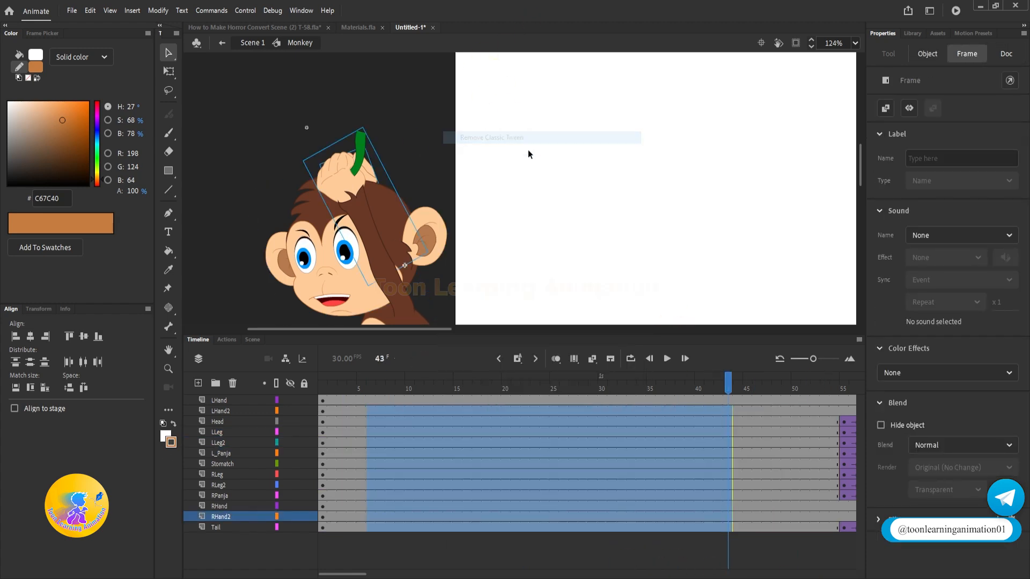
{"action": "left_click_drag", "start_coordinate": [462, 406], "coordinate": [804, 528]}
{"action": "key", "text": "shift+F5"}
{"action": "left_click_drag", "start_coordinate": [455, 386], "coordinate": [130, 383]}
Set the first frame of the LHand2 and RHand2 graphics to 1 at the start of the symbol.
{"action": "left_click_drag", "start_coordinate": [490, 185], "coordinate": [533, 152]}
{"action": "left_click", "coordinate": [372, 139]}
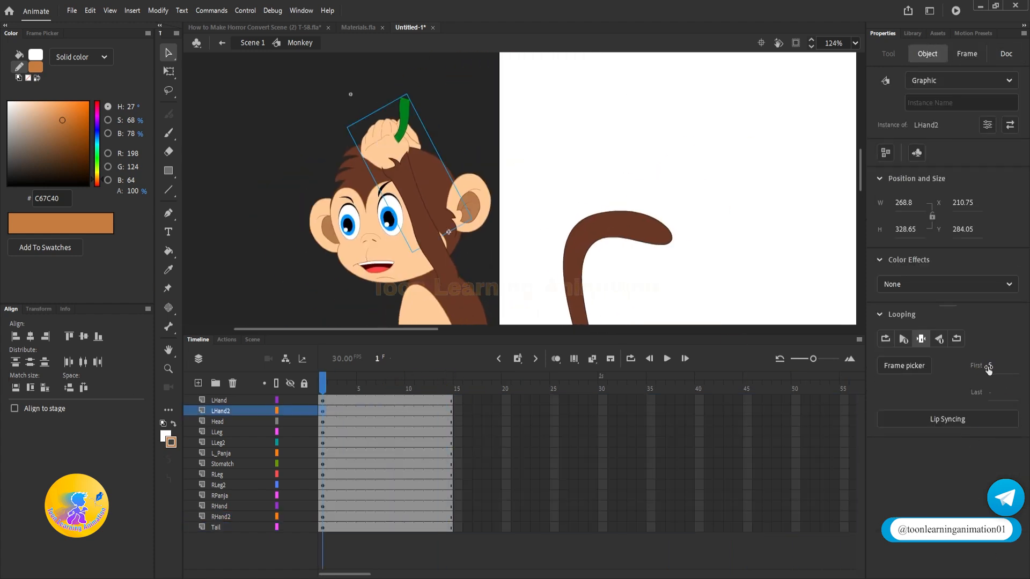
{"action": "left_click_drag", "start_coordinate": [989, 372], "coordinate": [180, 239]}
{"action": "left_click", "coordinate": [395, 134]}
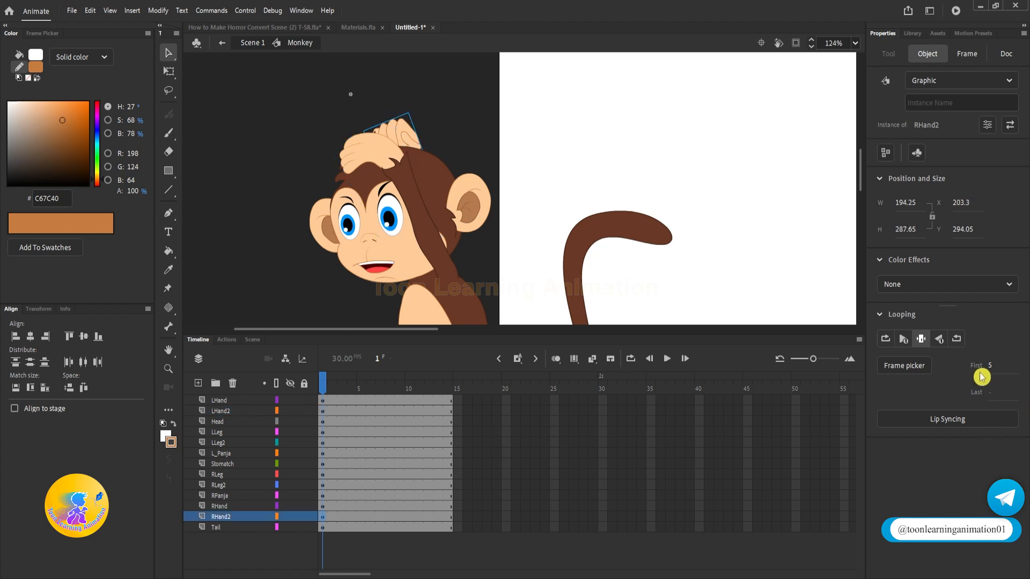
{"action": "left_click_drag", "start_coordinate": [989, 366], "coordinate": [396, 124]}
{"action": "left_click_drag", "start_coordinate": [515, 170], "coordinate": [609, 125]}
Insert keyframes at frame 4 on all layers and rotate LHand and LHand2 together around the shoulder so the arm reaches forward.
{"action": "left_click", "coordinate": [354, 392]}
{"action": "key", "text": "F6"}
{"action": "left_click", "coordinate": [610, 132]}
{"action": "key", "text": "q"}
{"action": "left_click", "coordinate": [513, 146]}
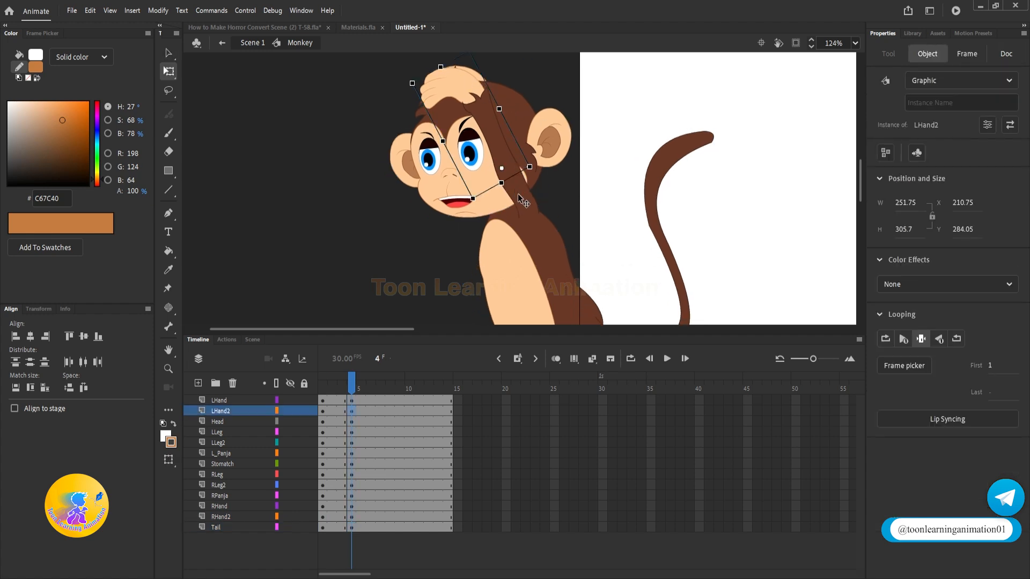
{"action": "left_click", "coordinate": [513, 156], "text": "shift"}
{"action": "left_click_drag", "start_coordinate": [529, 220], "coordinate": [532, 224]}
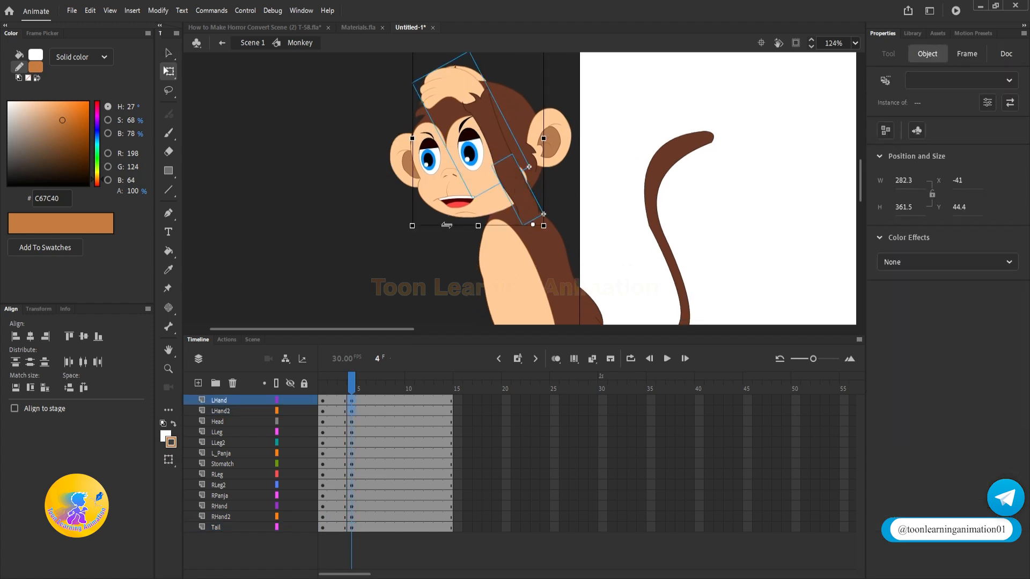
{"action": "left_click_drag", "start_coordinate": [411, 226], "coordinate": [452, 431]}
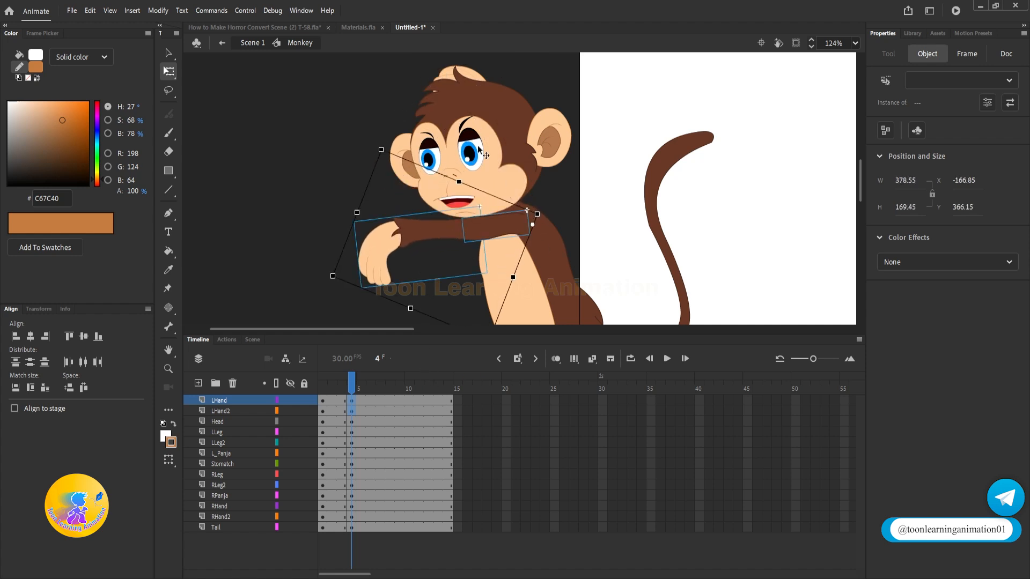
Tilt the monkey's head forward and down at frame 4 and rotate RHand2 so that arm also reaches forward.
{"action": "left_click", "coordinate": [484, 118]}
{"action": "left_click_drag", "start_coordinate": [540, 100], "coordinate": [541, 153]}
{"action": "left_click_drag", "start_coordinate": [365, 144], "coordinate": [329, 185]}
{"action": "left_click_drag", "start_coordinate": [638, 126], "coordinate": [445, 212]}
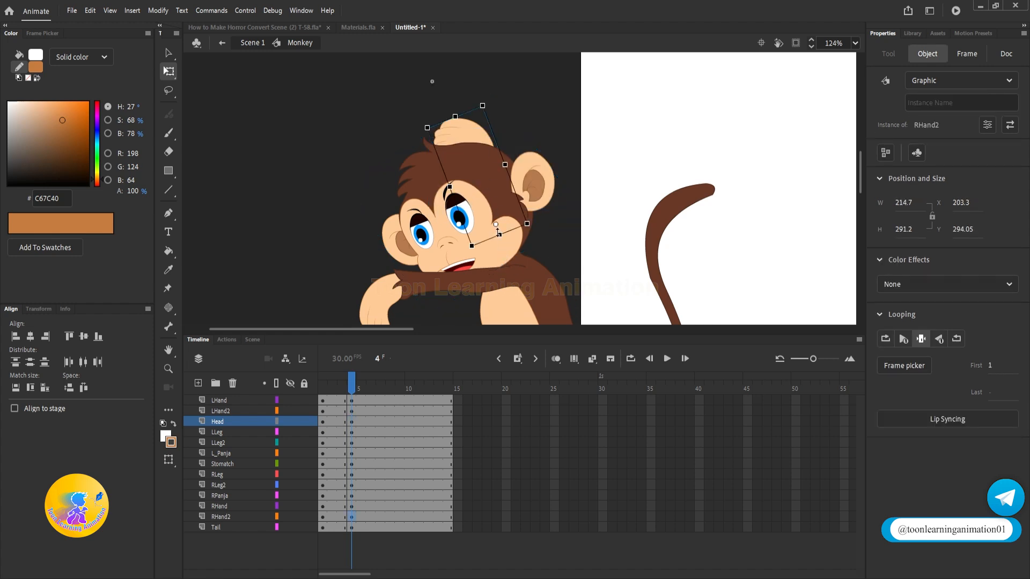
{"action": "left_click_drag", "start_coordinate": [424, 128], "coordinate": [368, 222]}
Rotate the monkey's body at frame 4 into an upright pose.
{"action": "scroll", "coordinate": [732, 204], "scroll_direction": "down", "scroll_amount": 5}
{"action": "scroll", "coordinate": [732, 204], "scroll_direction": "down", "scroll_amount": 2}
{"action": "left_click_drag", "start_coordinate": [728, 152], "coordinate": [574, 254]}
{"action": "left_click_drag", "start_coordinate": [580, 173], "coordinate": [515, 111]}
{"action": "left_click_drag", "start_coordinate": [715, 312], "coordinate": [718, 129]}
{"action": "left_click", "coordinate": [730, 187]}
Rotate the monkey's left and right legs forward at frame 4 so they wrap toward the gorilla.
{"action": "left_click_drag", "start_coordinate": [680, 261], "coordinate": [545, 190]}
{"action": "left_click", "coordinate": [536, 170], "text": "shift"}
{"action": "left_click_drag", "start_coordinate": [618, 278], "coordinate": [398, 301]}
{"action": "left_click", "coordinate": [580, 269]}
{"action": "left_click_drag", "start_coordinate": [580, 270], "coordinate": [485, 165]}
{"action": "left_click", "coordinate": [596, 170], "text": "shift"}
{"action": "left_click", "coordinate": [472, 243], "text": "shift"}
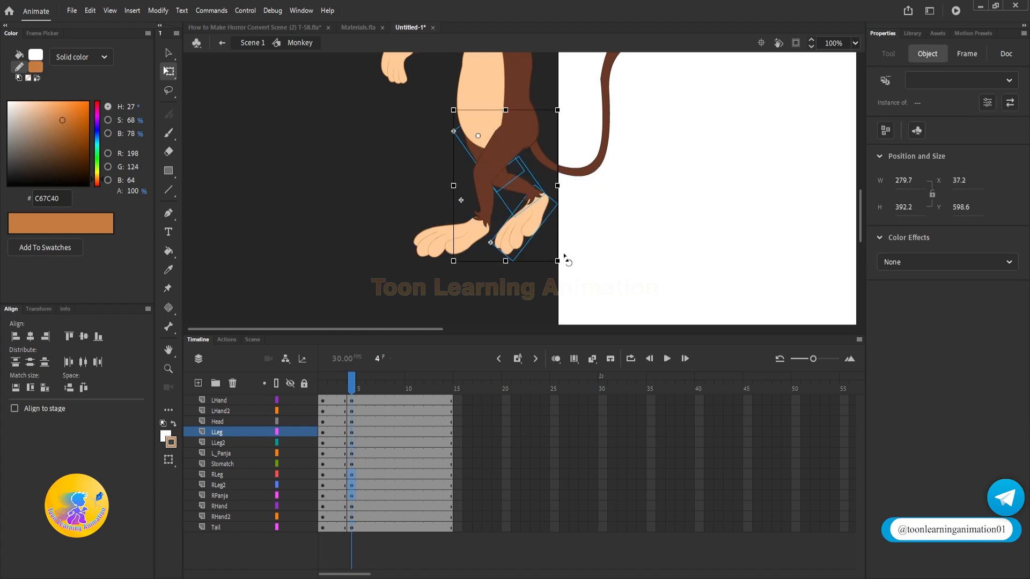
{"action": "left_click_drag", "start_coordinate": [565, 257], "coordinate": [356, 272]}
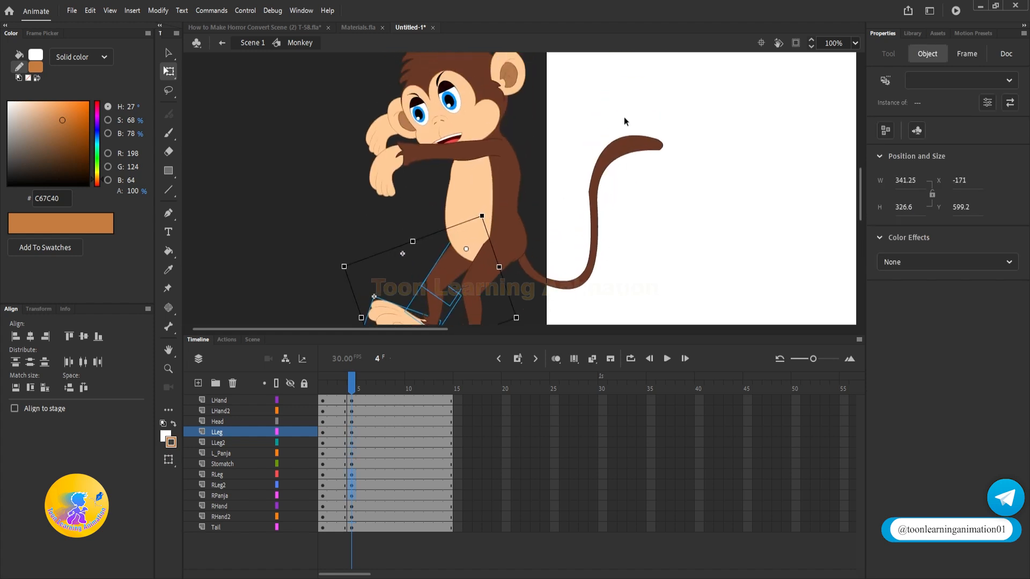
Rotate the monkey's tail downward at frame 4.
{"action": "left_click", "coordinate": [654, 142]}
{"action": "left_click_drag", "start_coordinate": [671, 141], "coordinate": [702, 253]}
{"action": "scroll", "coordinate": [621, 170], "scroll_direction": "down", "scroll_amount": 1}
{"action": "left_click", "coordinate": [667, 193]}
{"action": "left_click_drag", "start_coordinate": [570, 218], "coordinate": [569, 186]}
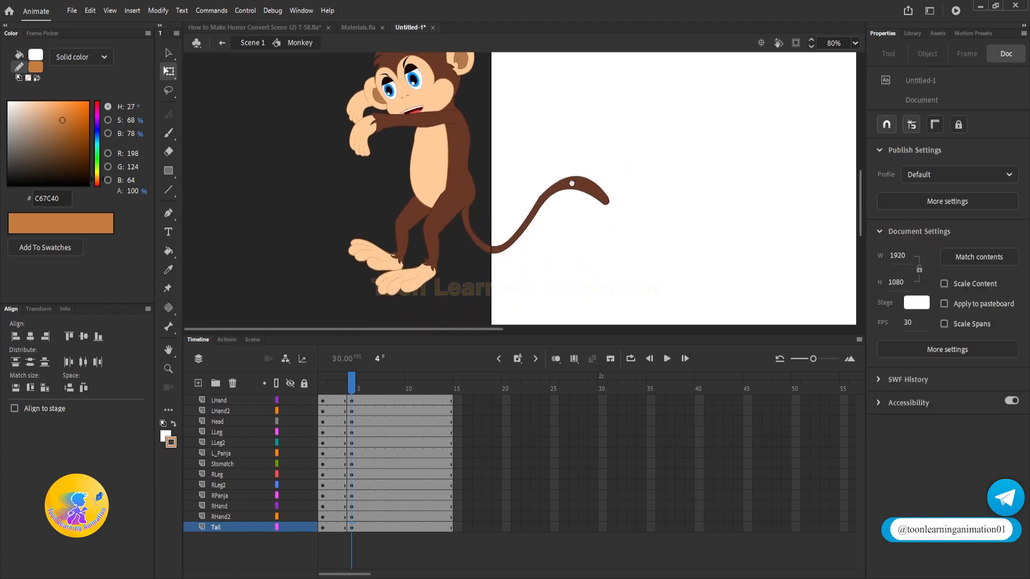
Create classic tweens between the two poses on all layers, shorten them by one frame, and play back the motion.
{"action": "left_click_drag", "start_coordinate": [335, 401], "coordinate": [343, 540]}
{"action": "right_click", "coordinate": [339, 529]}
{"action": "left_click", "coordinate": [406, 206]}
{"action": "left_click_drag", "start_coordinate": [708, 129], "coordinate": [708, 220]}
{"action": "mouse_move", "coordinate": [342, 384]}
{"action": "left_mouse_down"}
{"action": "mouse_move", "coordinate": [104, 375]}
{"action": "mouse_move", "coordinate": [330, 382]}
{"action": "mouse_move", "coordinate": [315, 395]}
{"action": "mouse_move", "coordinate": [333, 391]}
{"action": "left_mouse_up"}
{"action": "key", "text": "shift+F5"}
{"action": "left_click_drag", "start_coordinate": [337, 384], "coordinate": [179, 384]}
{"action": "key", "text": "Return"}
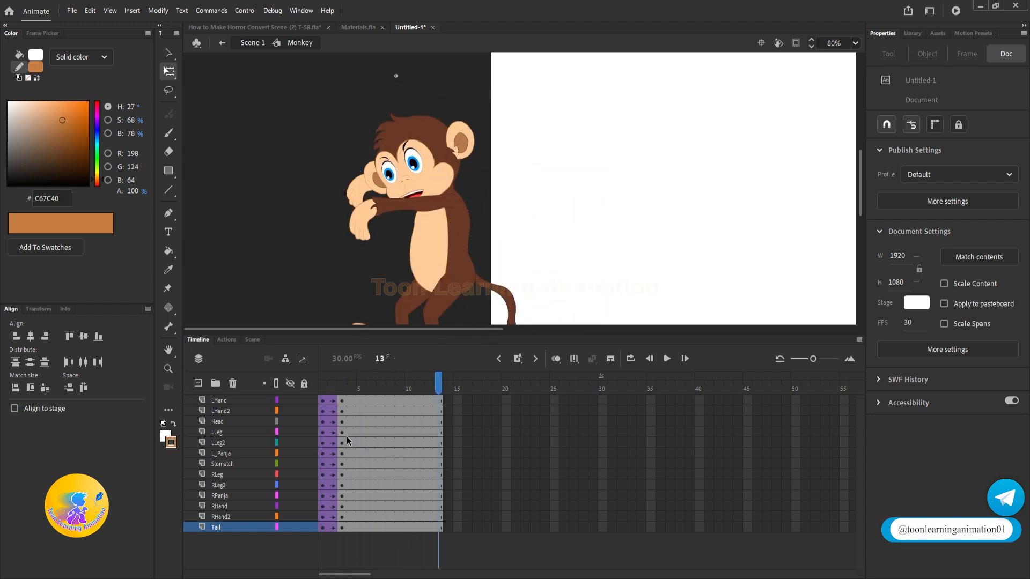
Extend all of the monkey's layers to frame 40 and return to the main scene.
{"action": "key", "text": "v"}
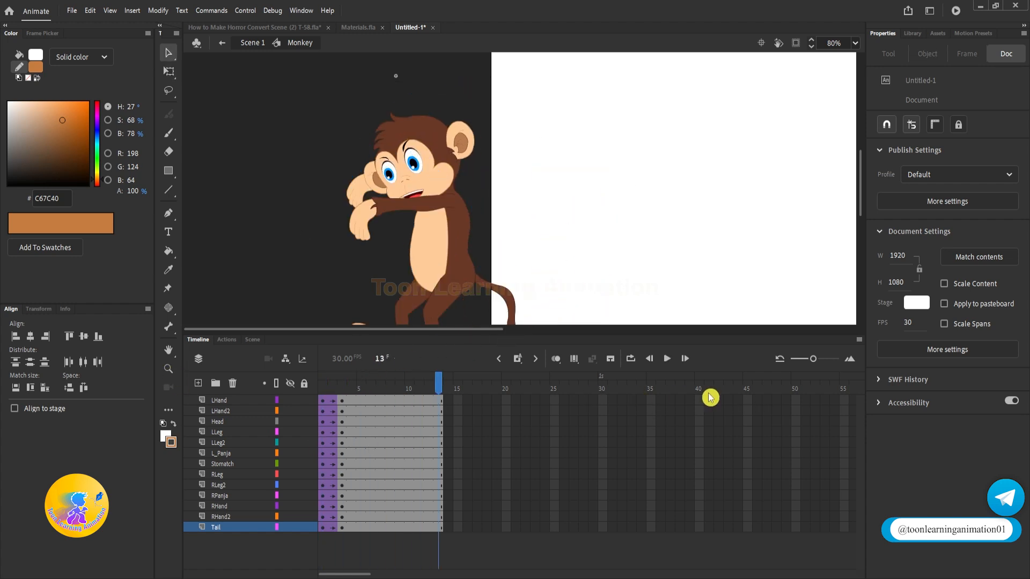
{"action": "left_click_drag", "start_coordinate": [700, 399], "coordinate": [700, 528]}
{"action": "key", "text": "F5"}
{"action": "double_click", "coordinate": [686, 175]}
Set the monkey instance's looping first frame to 1.
{"action": "left_click_drag", "start_coordinate": [698, 176], "coordinate": [114, 291]}
{"action": "left_click", "coordinate": [991, 367]}
{"action": "type", "text": "1"}
{"action": "key", "text": "Return"}
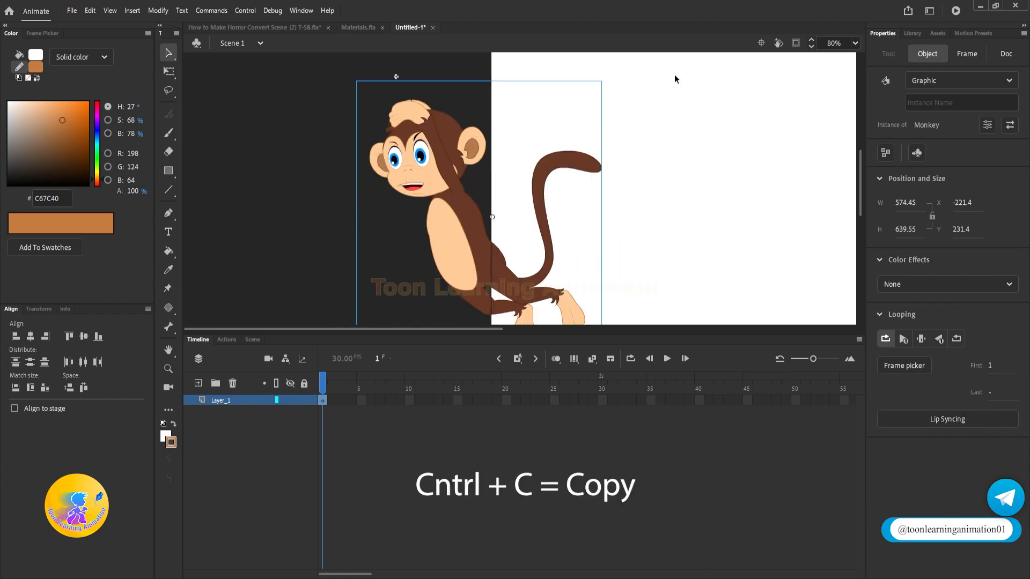
Copy the monkey back into the horror scene at frame 165, putting duplicate library items into a folder, and play it back.
{"action": "left_click", "coordinate": [258, 28]}
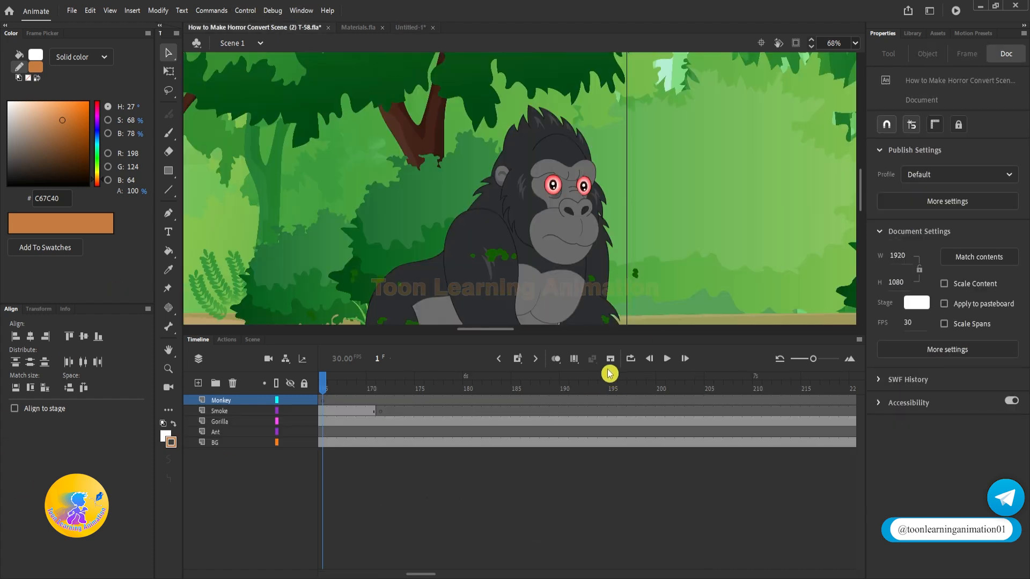
{"action": "key", "text": "ctrl+v"}
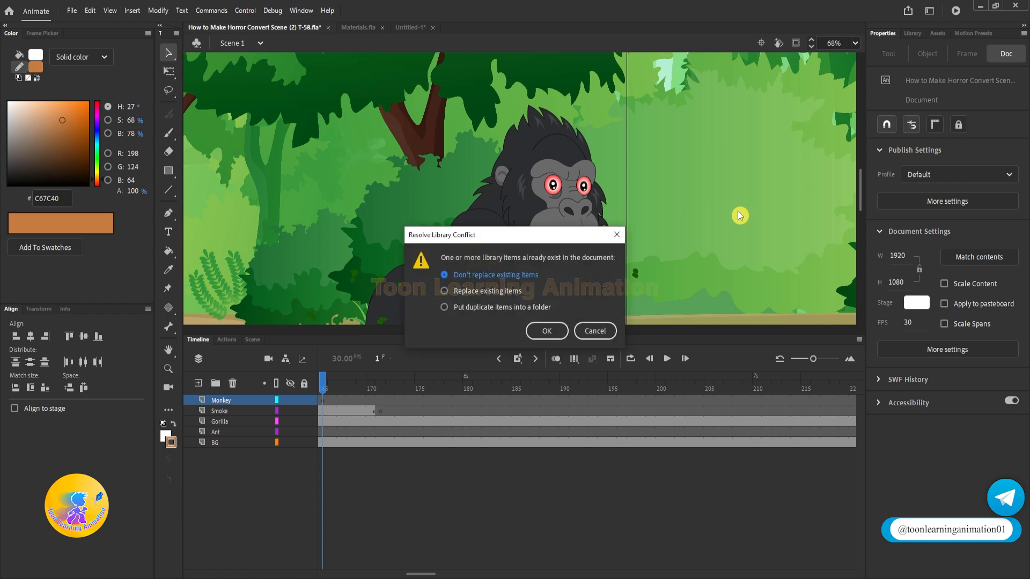
{"action": "left_click", "coordinate": [499, 308]}
{"action": "left_click", "coordinate": [543, 331]}
{"action": "left_click_drag", "start_coordinate": [344, 381], "coordinate": [223, 384]}
{"action": "key", "text": "Return"}
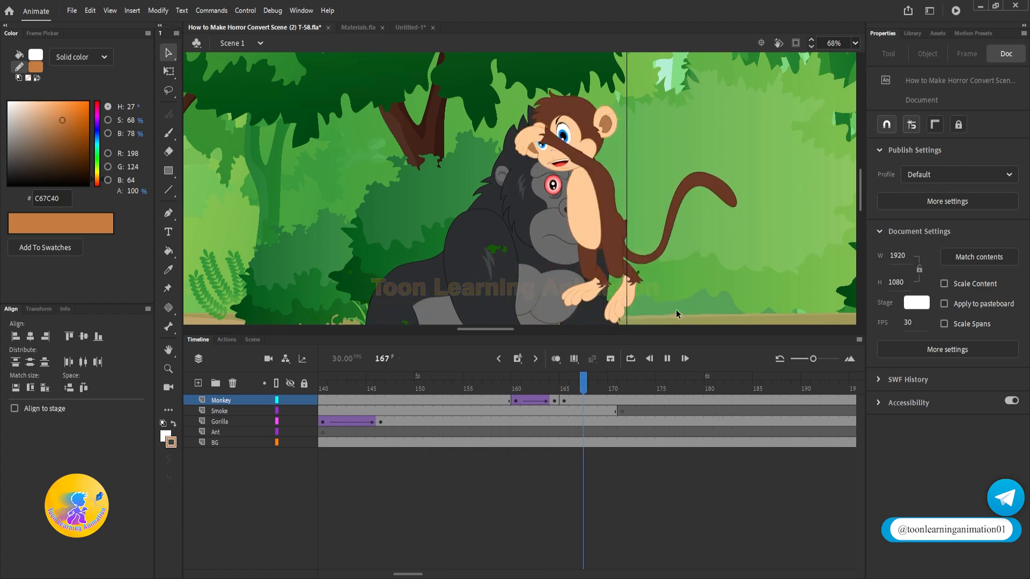
Nudge the monkey two large steps to the right at frame 165 and replay the jump.
{"action": "mouse_move", "coordinate": [567, 385]}
{"action": "left_mouse_down"}
{"action": "mouse_move", "coordinate": [592, 380]}
{"action": "mouse_move", "coordinate": [505, 377]}
{"action": "mouse_move", "coordinate": [585, 397]}
{"action": "mouse_move", "coordinate": [564, 388]}
{"action": "left_mouse_up"}
{"action": "left_click", "coordinate": [597, 221]}
{"action": "key", "text": "shift+Right"}
{"action": "key", "text": "shift+Right"}
{"action": "key", "text": "Return"}
{"action": "key", "text": "Return"}
Add keyframes to the Gorilla layer at frames 165, 167 and 169.
{"action": "left_click", "coordinate": [555, 387]}
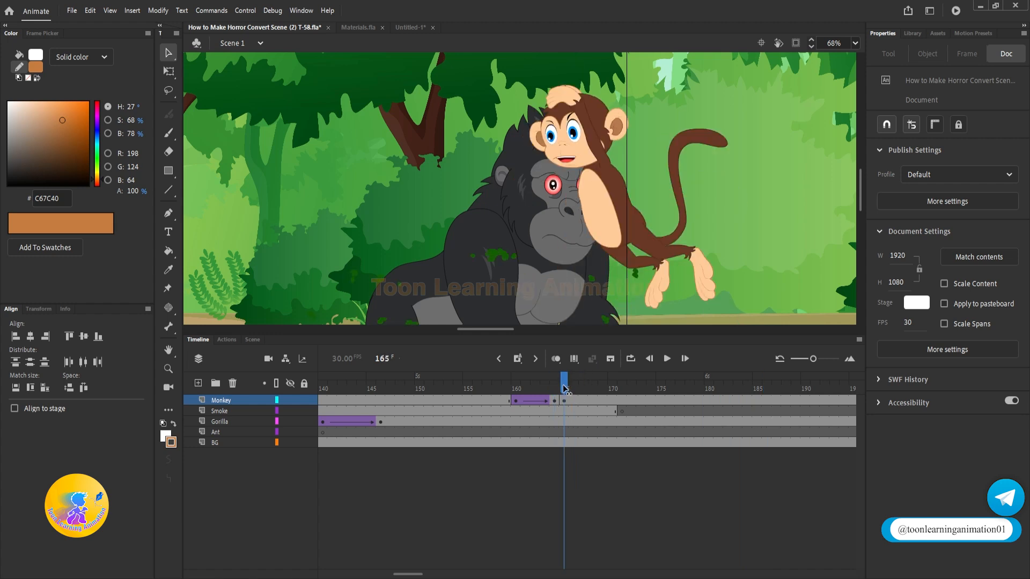
{"action": "left_click", "coordinate": [555, 225]}
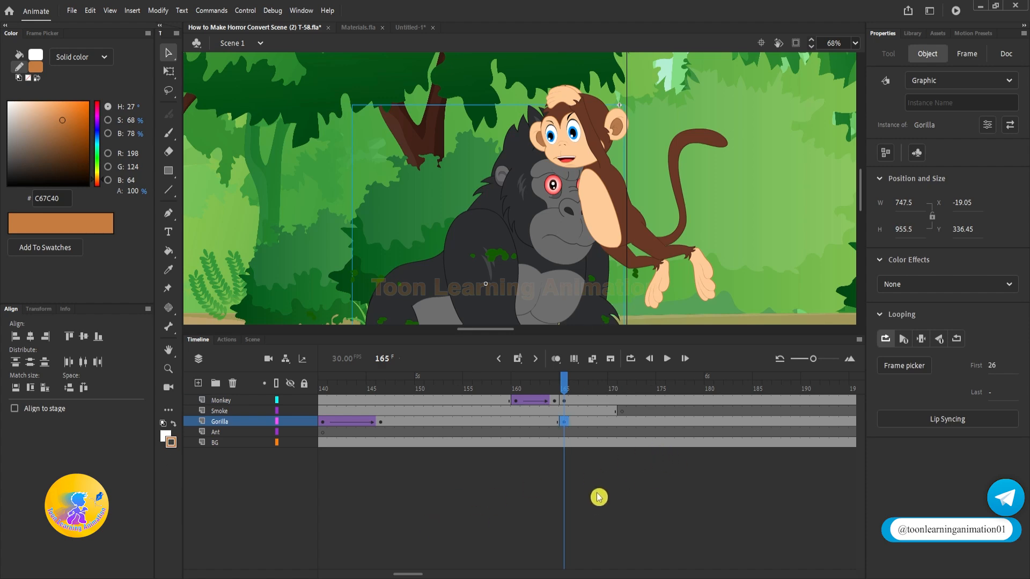
{"action": "left_click", "coordinate": [565, 422]}
{"action": "left_click", "coordinate": [574, 422]}
{"action": "left_click", "coordinate": [583, 422]}
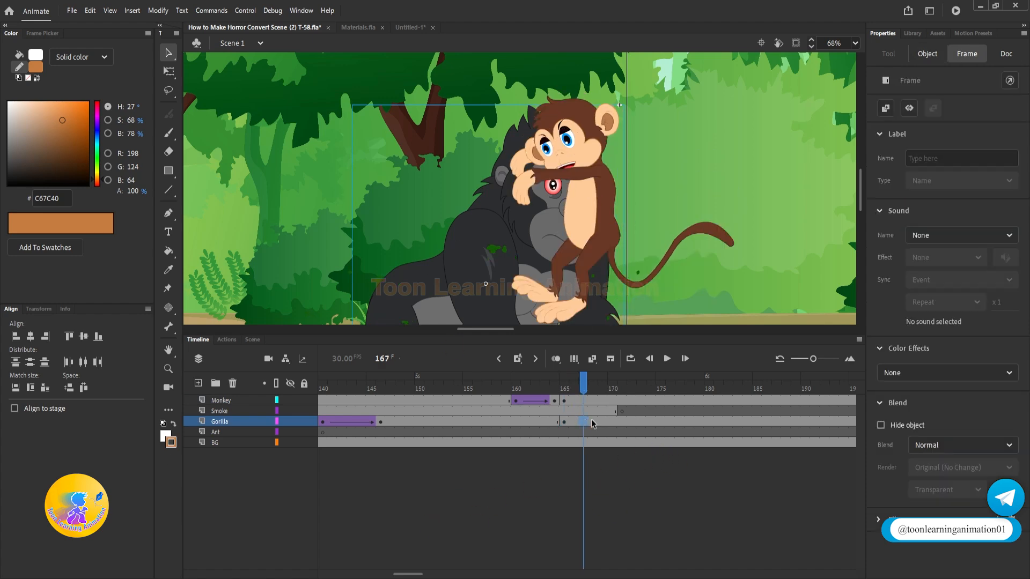
{"action": "left_click", "coordinate": [603, 422]}
{"action": "left_click", "coordinate": [583, 422]}
Tilt the gorilla slightly backward at frame 167 and forward at frame 169, adding a closing keyframe at frame 171.
{"action": "key", "text": "q"}
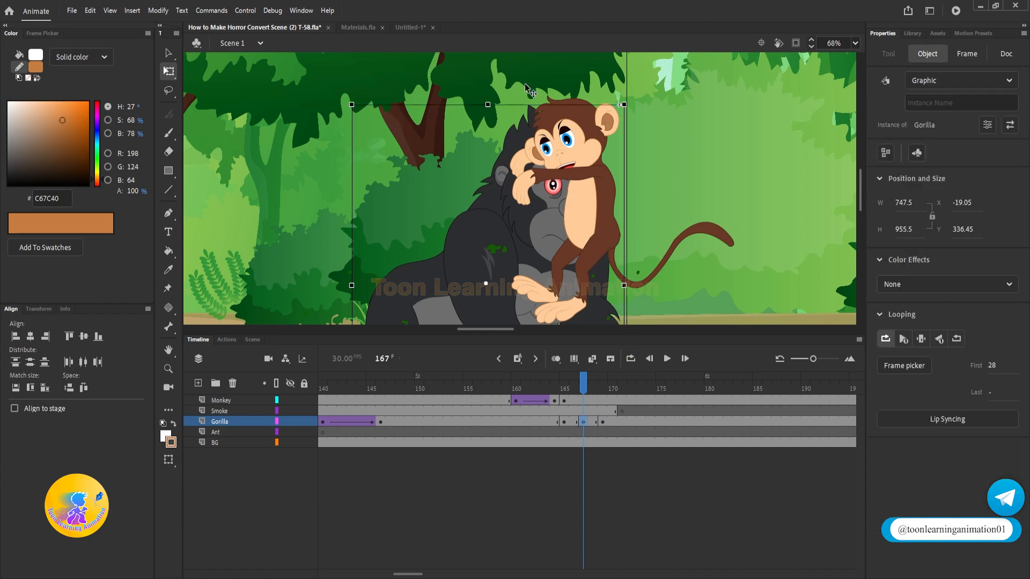
{"action": "left_click_drag", "start_coordinate": [531, 104], "coordinate": [518, 104]}
{"action": "left_click", "coordinate": [622, 423]}
{"action": "key", "text": "F6"}
{"action": "left_click", "coordinate": [603, 423]}
{"action": "left_click_drag", "start_coordinate": [500, 107], "coordinate": [510, 107]}
Create classic tweens between the gorilla's keyframes from frame 165 to 171 and play the shake.
{"action": "left_click_drag", "start_coordinate": [615, 423], "coordinate": [564, 423]}
{"action": "right_click", "coordinate": [574, 423]}
{"action": "left_click", "coordinate": [618, 96]}
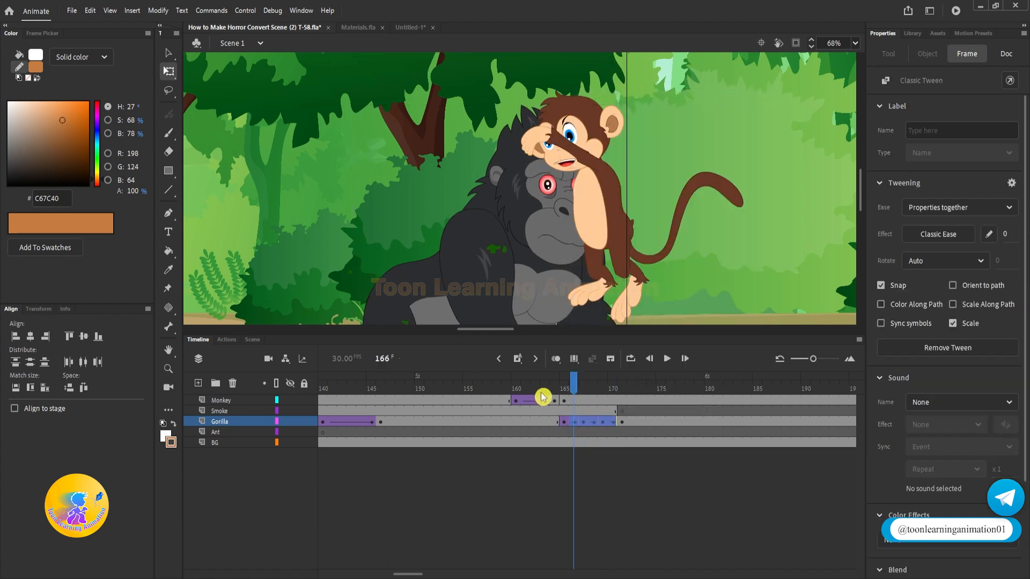
{"action": "left_click", "coordinate": [545, 386]}
{"action": "key", "text": "Return"}
Shift the gorilla's tweened keyframes along the timeline so the shake starts at frame 164, checking it by playback.
{"action": "mouse_move", "coordinate": [563, 387]}
{"action": "left_mouse_down"}
{"action": "mouse_move", "coordinate": [510, 387]}
{"action": "mouse_move", "coordinate": [563, 392]}
{"action": "left_mouse_up"}
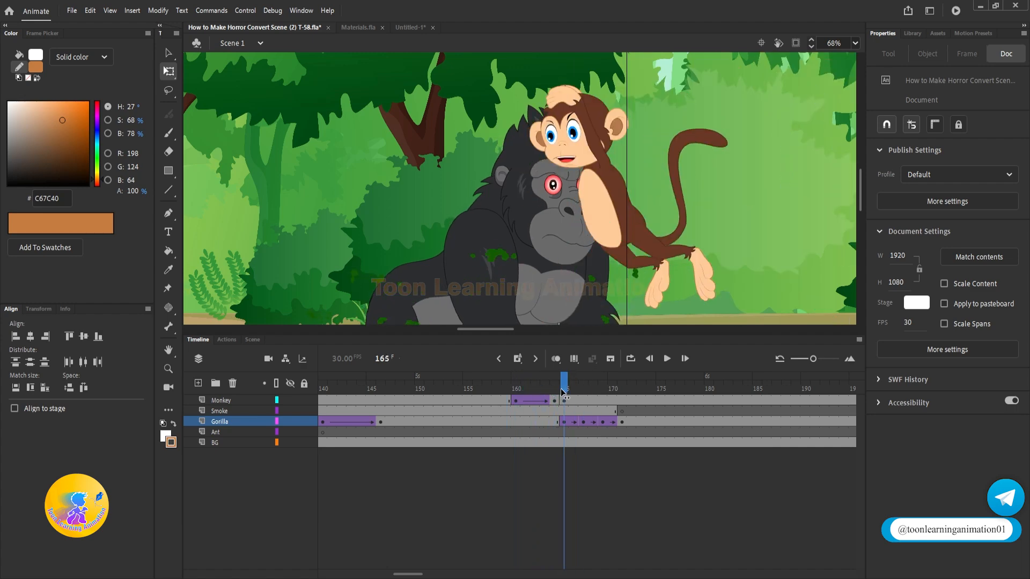
{"action": "left_click", "coordinate": [536, 422]}
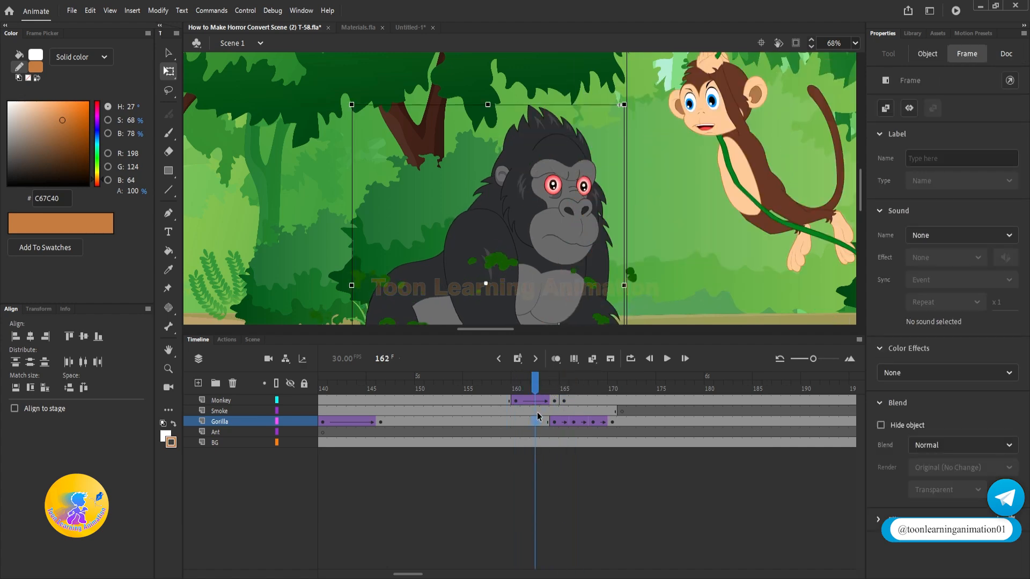
{"action": "key", "text": "Return"}
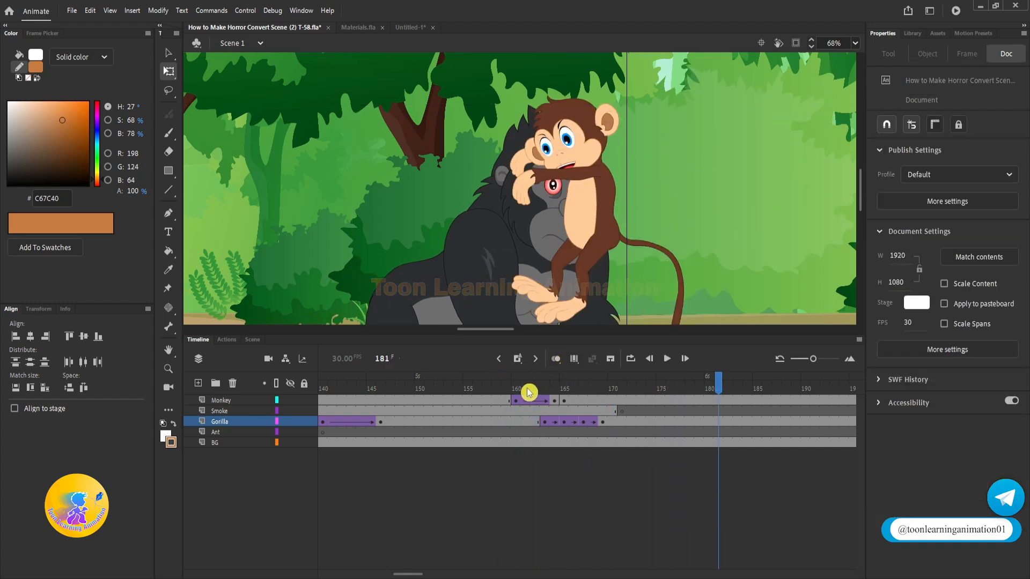
{"action": "left_click", "coordinate": [517, 423]}
{"action": "key", "text": "F5"}
{"action": "left_click_drag", "start_coordinate": [531, 381], "coordinate": [564, 389]}
{"action": "left_click", "coordinate": [564, 380]}
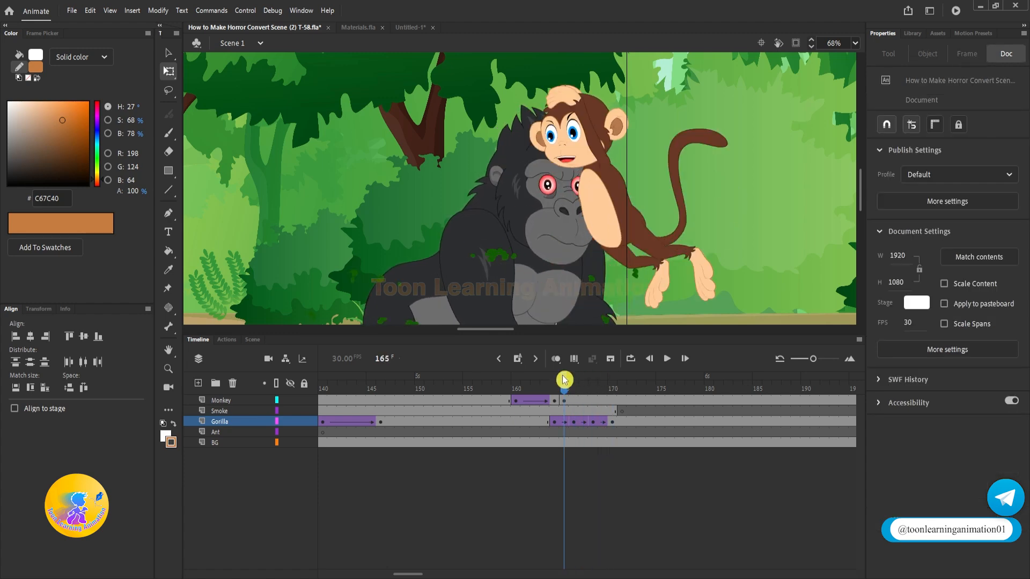
Add keyframes to the Monkey layer at frames 166, 168 and 170.
{"action": "left_click", "coordinate": [573, 401]}
{"action": "key", "text": "F6"}
{"action": "left_click", "coordinate": [592, 401]}
{"action": "key", "text": "F6"}
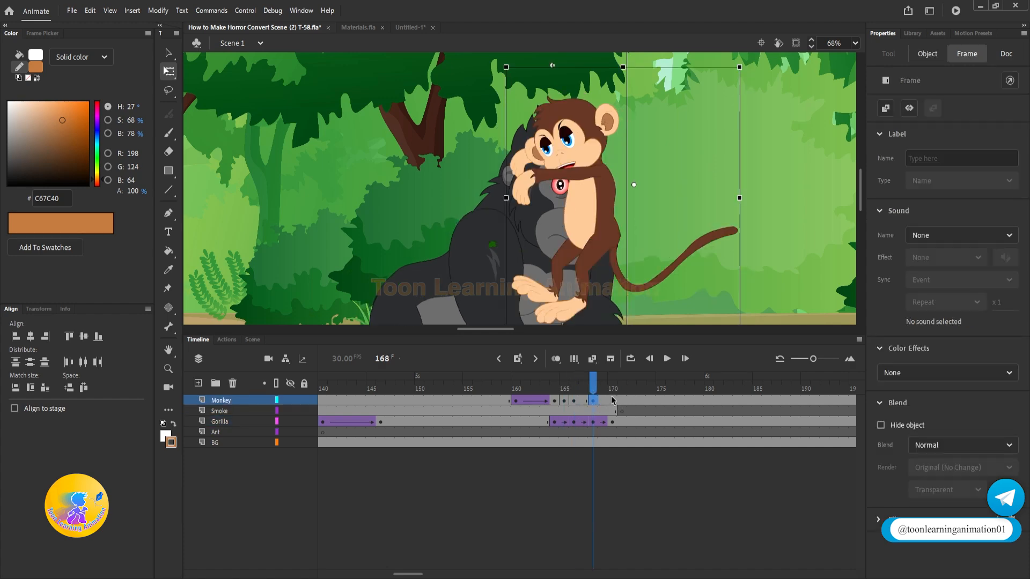
{"action": "left_click", "coordinate": [612, 402]}
{"action": "key", "text": "F6"}
Offset the monkey slightly at frame 166, create classic tweens from frame 166 to 170, and play the scene.
{"action": "left_click", "coordinate": [573, 401]}
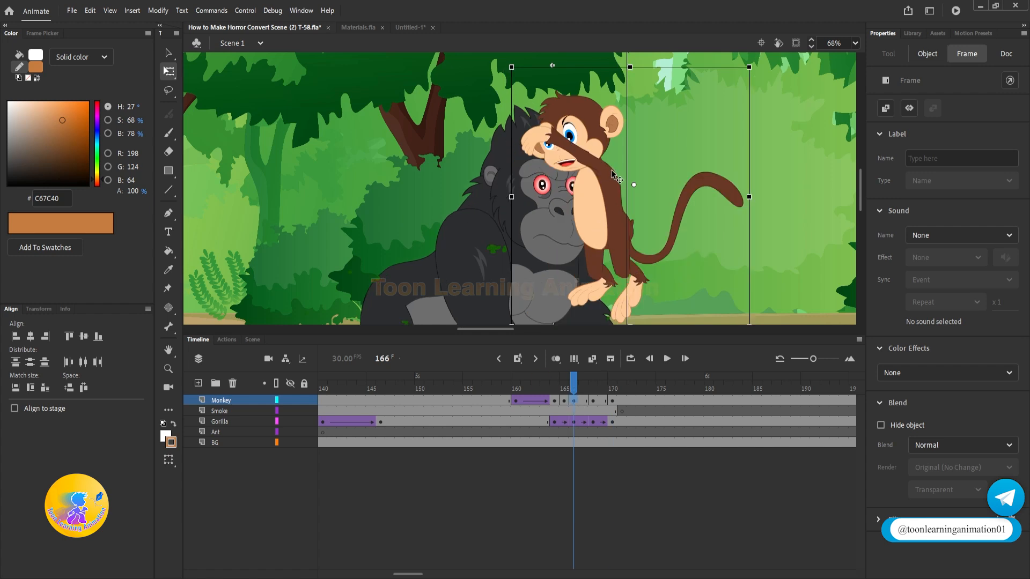
{"action": "left_click_drag", "start_coordinate": [601, 205], "coordinate": [603, 221]}
{"action": "left_click", "coordinate": [592, 401]}
{"action": "left_click_drag", "start_coordinate": [601, 401], "coordinate": [575, 402]}
{"action": "right_click", "coordinate": [578, 401]}
{"action": "left_click", "coordinate": [628, 90]}
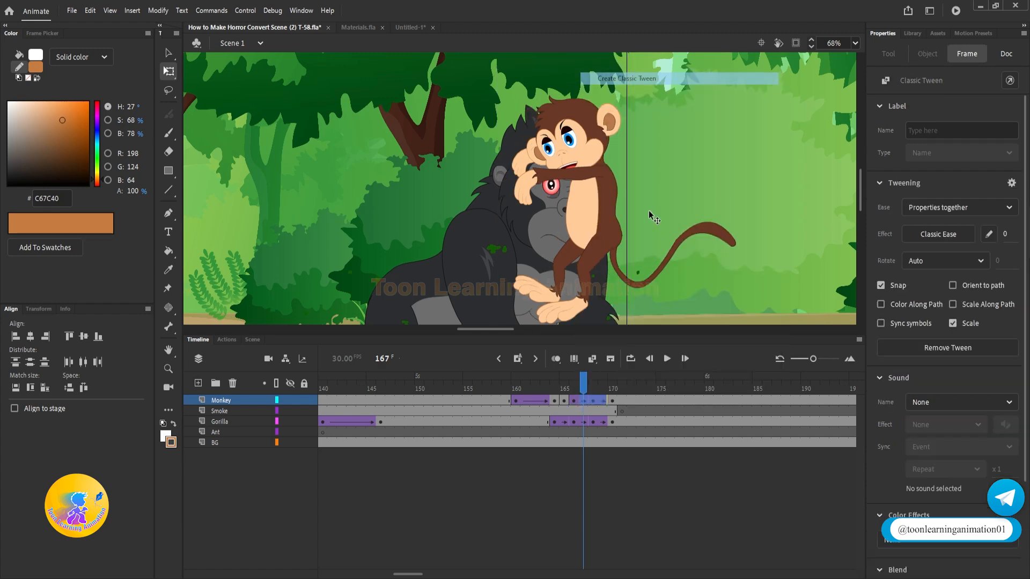
{"action": "left_click", "coordinate": [498, 379]}
{"action": "key", "text": "Return"}
Add a keyframe to the Monkey layer at frame 171.
{"action": "left_click_drag", "start_coordinate": [573, 383], "coordinate": [619, 386]}
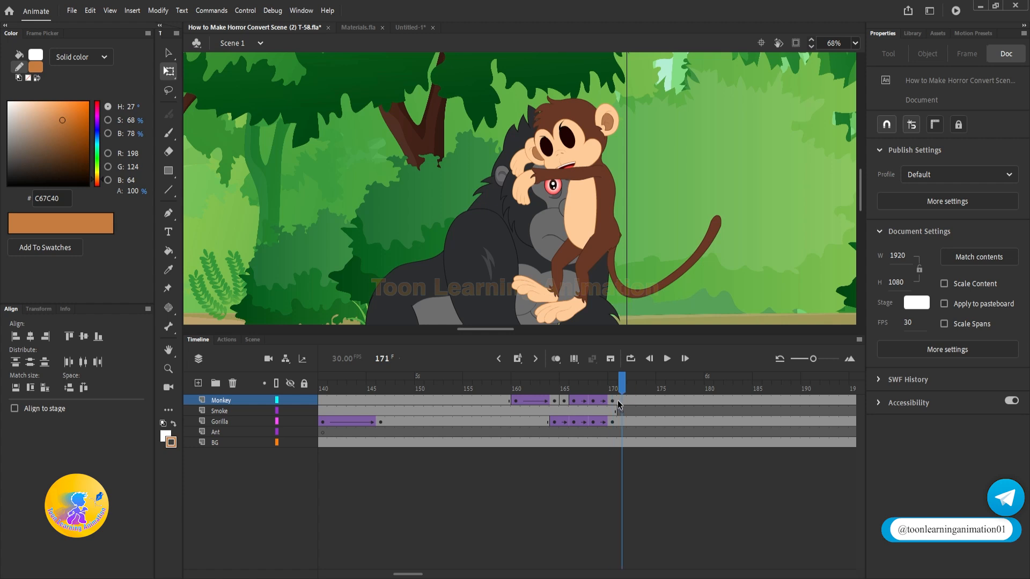
{"action": "left_click", "coordinate": [622, 401]}
{"action": "key", "text": "F6"}
{"action": "left_click_drag", "start_coordinate": [693, 197], "coordinate": [660, 115]}
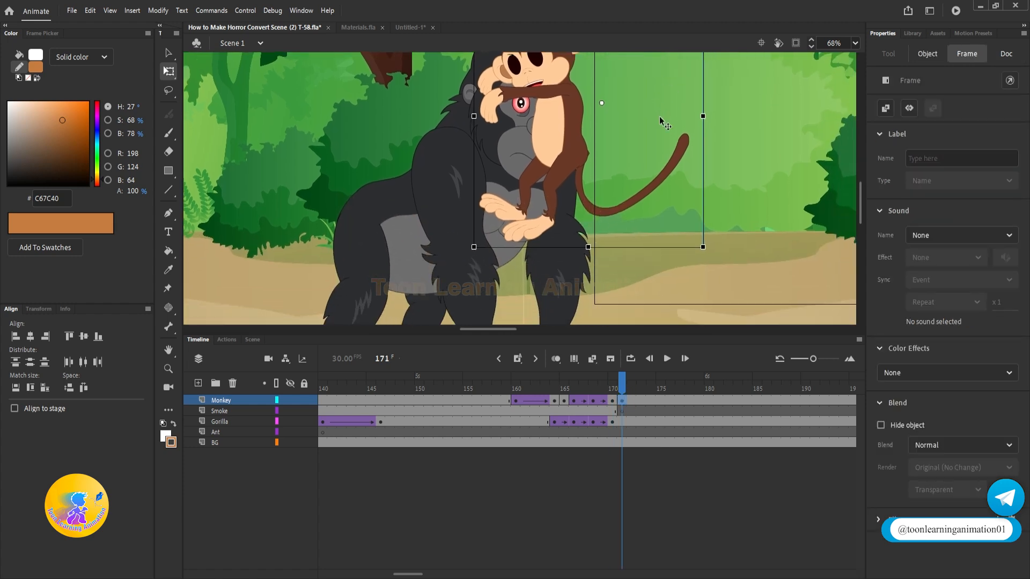
Add keyframes on all layers inside the monkey symbol at frames 7 and 10, and return to the main scene.
{"action": "double_click", "coordinate": [533, 176]}
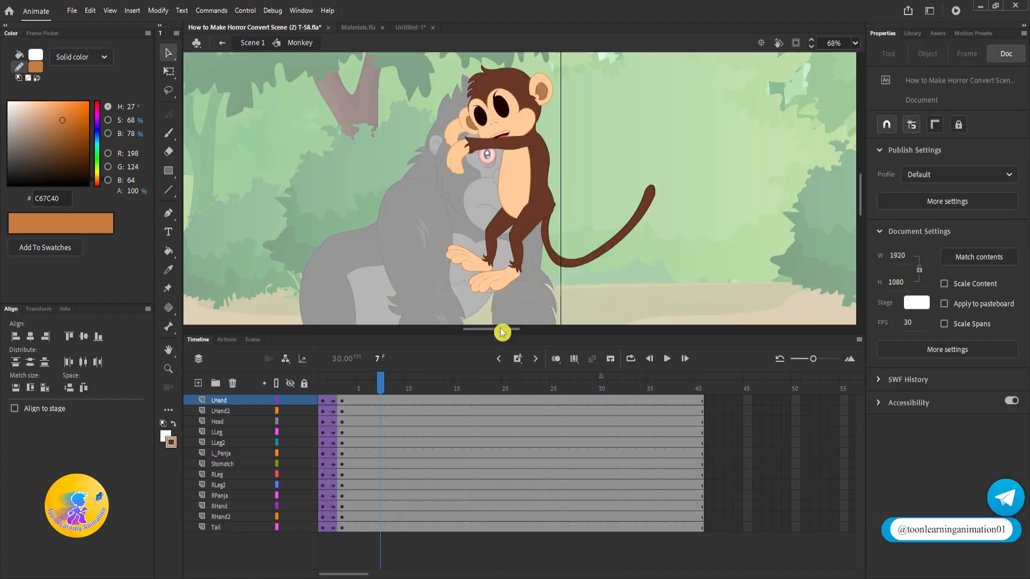
{"action": "left_click", "coordinate": [381, 387]}
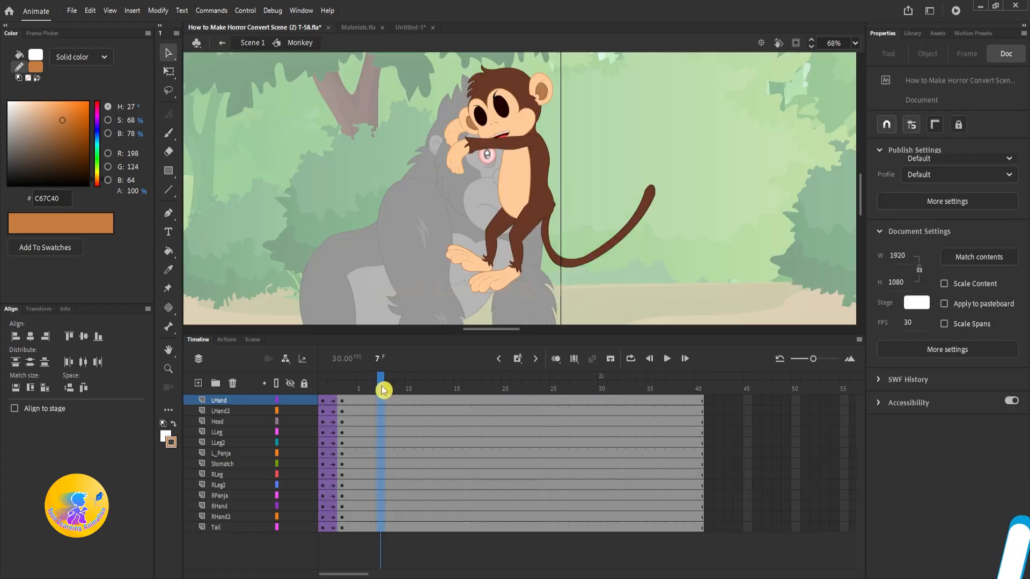
{"action": "key", "text": "F6"}
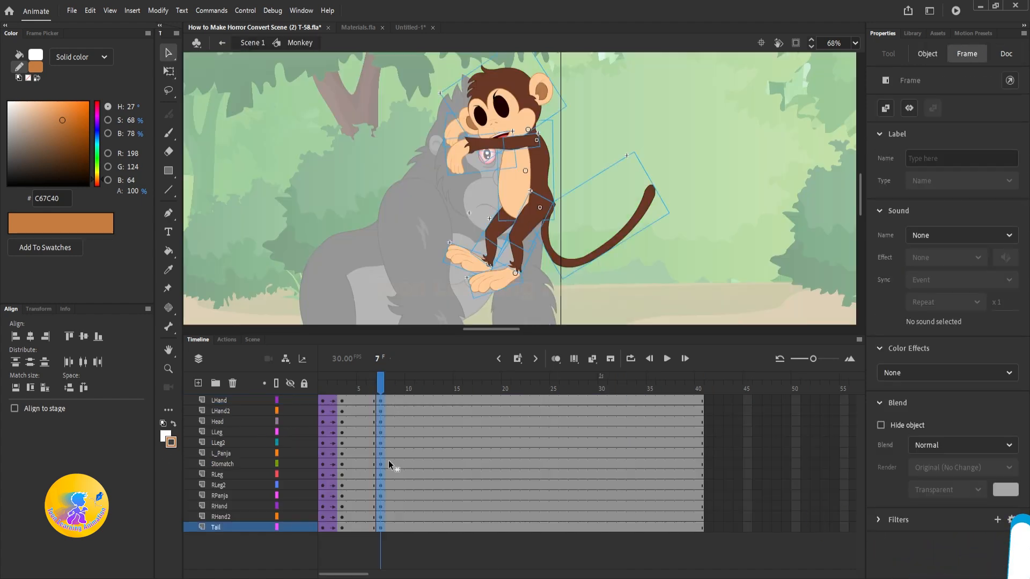
{"action": "left_click", "coordinate": [409, 393]}
{"action": "key", "text": "F6"}
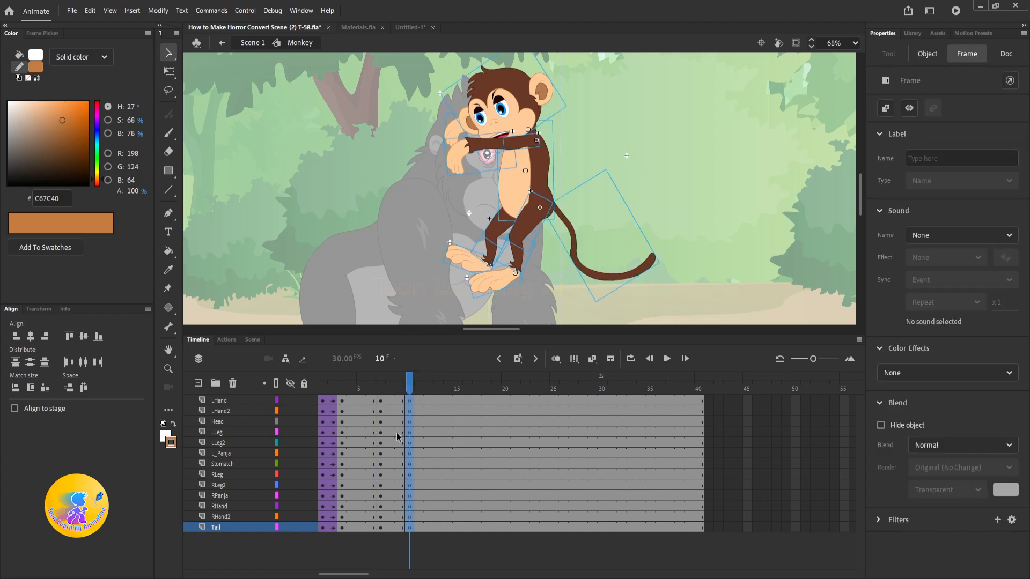
{"action": "left_click", "coordinate": [647, 216]}
{"action": "double_click", "coordinate": [675, 194]}
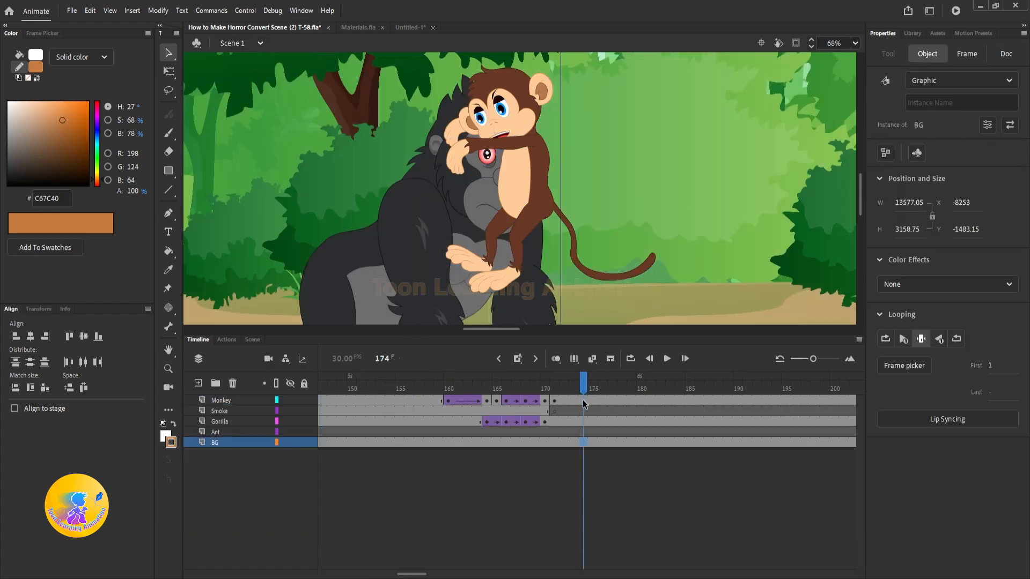
Add a Monkey keyframe at frame 178 and tilt and lower the monkey toward the ground beside the gorilla.
{"action": "left_click", "coordinate": [629, 365]}
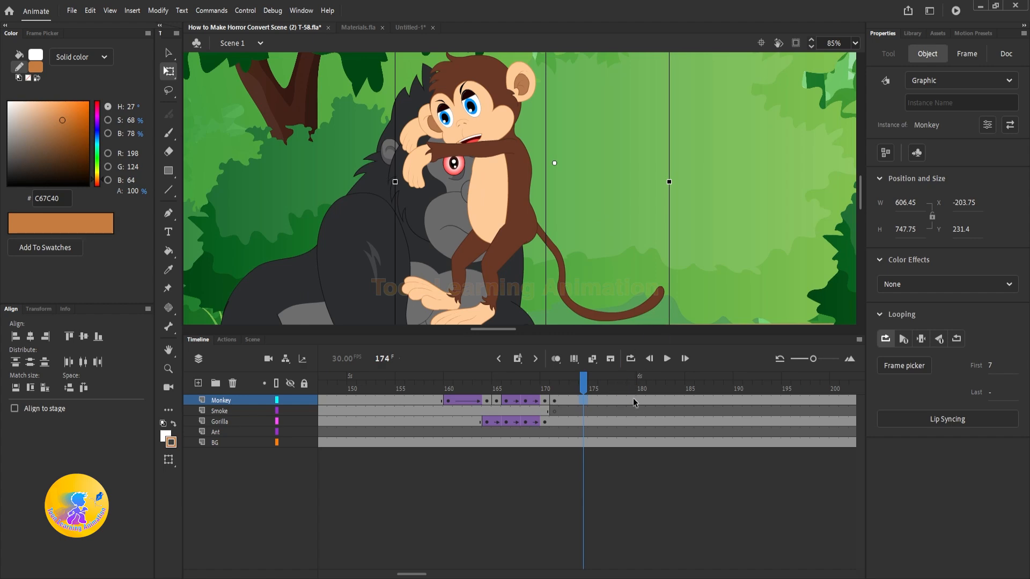
{"action": "left_click", "coordinate": [622, 401]}
{"action": "key", "text": "F6"}
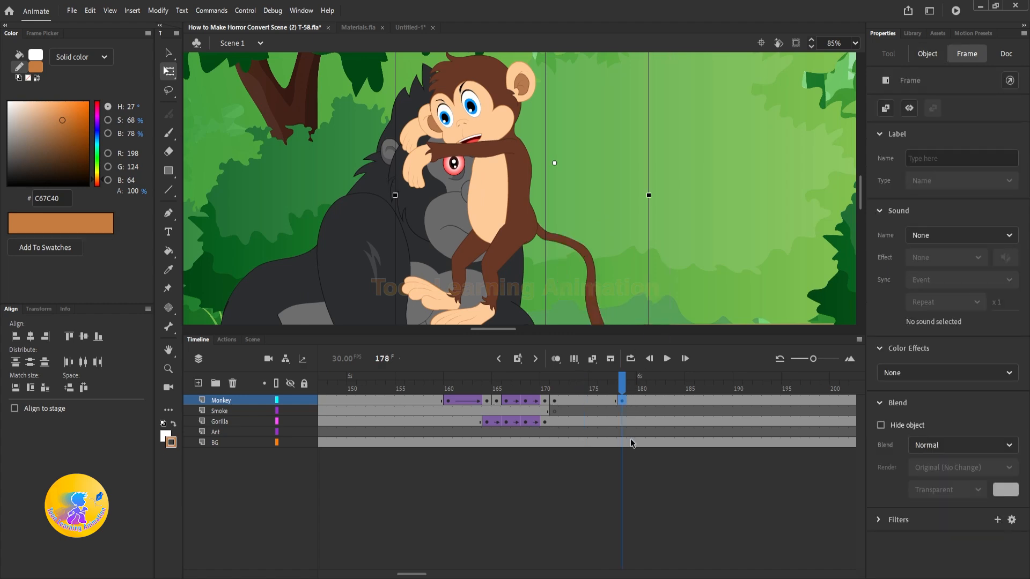
{"action": "scroll", "coordinate": [529, 248], "scroll_direction": "down", "scroll_amount": 5}
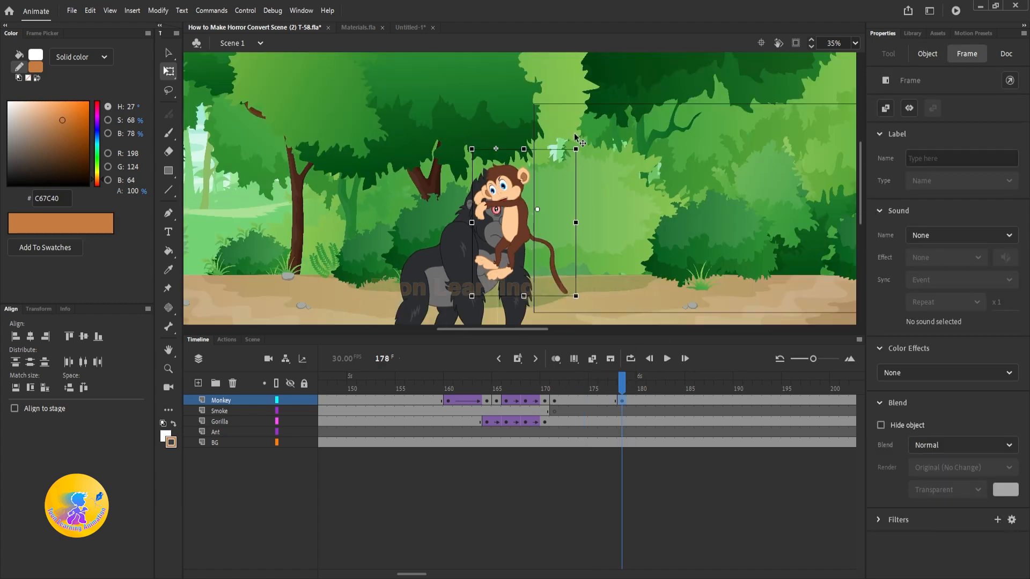
{"action": "left_click_drag", "start_coordinate": [578, 151], "coordinate": [542, 332]}
{"action": "scroll", "coordinate": [526, 145], "scroll_direction": "up", "scroll_amount": 3}
Create a classic tween on the Monkey layer between frames 171 and 178 and play the fall.
{"action": "right_click", "coordinate": [588, 399]}
{"action": "left_click", "coordinate": [611, 75]}
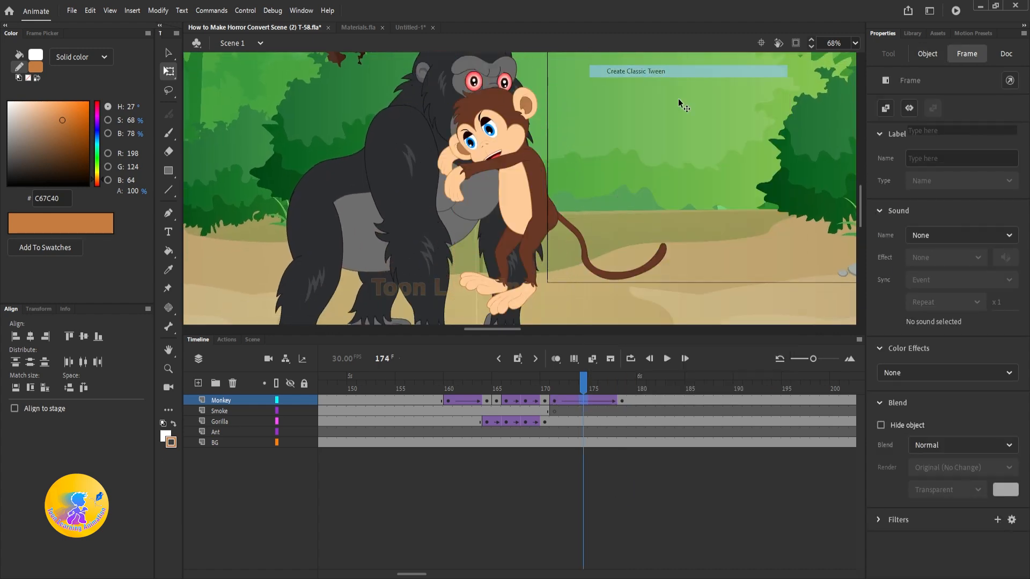
{"action": "left_click", "coordinate": [553, 383]}
{"action": "key", "text": "Return"}
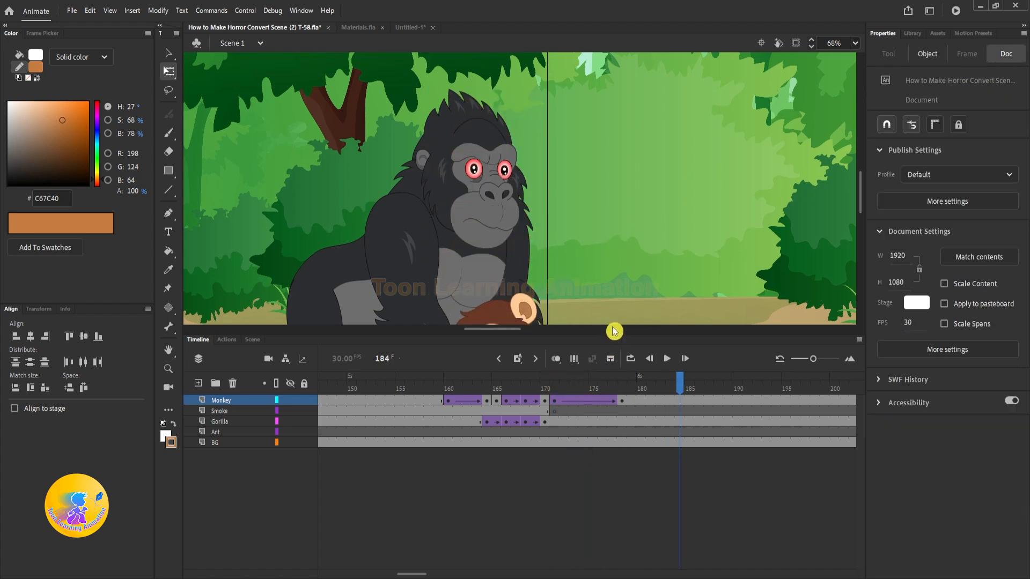
Replay the monkey's fall from frame 171 several times to check the motion.
{"action": "key", "text": "Return"}
{"action": "scroll", "coordinate": [610, 210], "scroll_direction": "down", "scroll_amount": 3}
{"action": "left_click", "coordinate": [558, 390]}
{"action": "key", "text": "Return"}
{"action": "left_click", "coordinate": [566, 390]}
{"action": "mouse_move", "coordinate": [567, 390]}
{"action": "left_mouse_down"}
{"action": "mouse_move", "coordinate": [556, 389]}
{"action": "mouse_move", "coordinate": [578, 397]}
{"action": "mouse_move", "coordinate": [556, 386]}
{"action": "left_mouse_up"}
{"action": "scroll", "coordinate": [590, 193], "scroll_direction": "up", "scroll_amount": 1}
{"action": "left_click", "coordinate": [557, 382]}
{"action": "key", "text": "Return"}
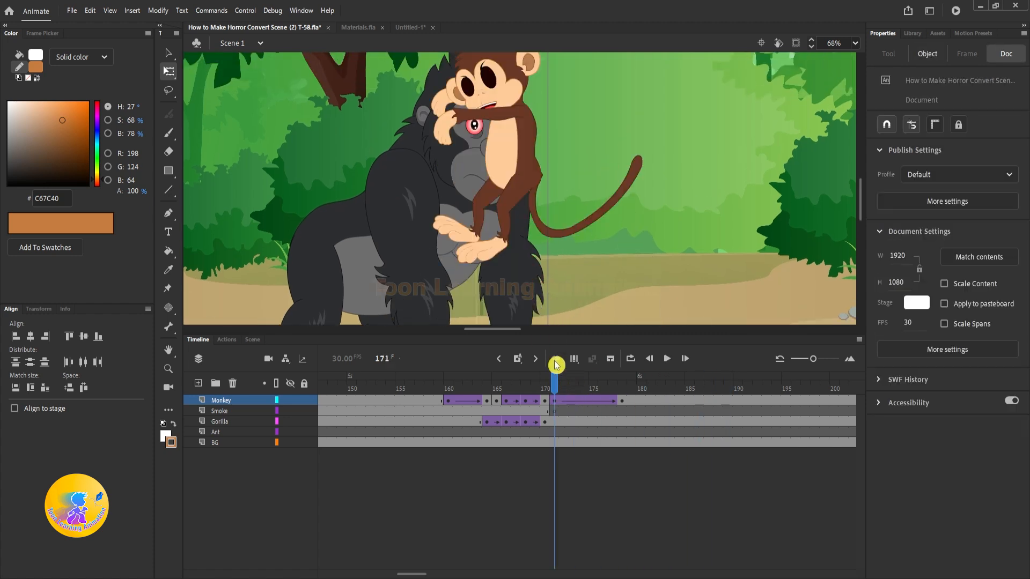
Rotate the monkey's arm parts at frame 10 inside its symbol so both hands rise toward its head.
{"action": "left_click_drag", "start_coordinate": [574, 258], "coordinate": [568, 224]}
{"action": "left_click_drag", "start_coordinate": [530, 168], "coordinate": [552, 269]}
{"action": "double_click", "coordinate": [472, 189]}
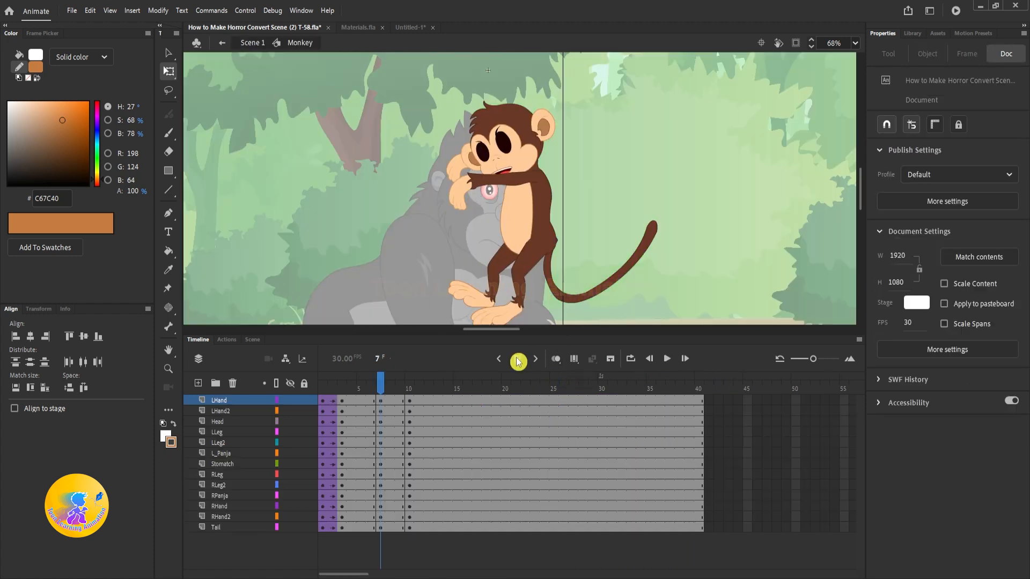
{"action": "left_click", "coordinate": [411, 387]}
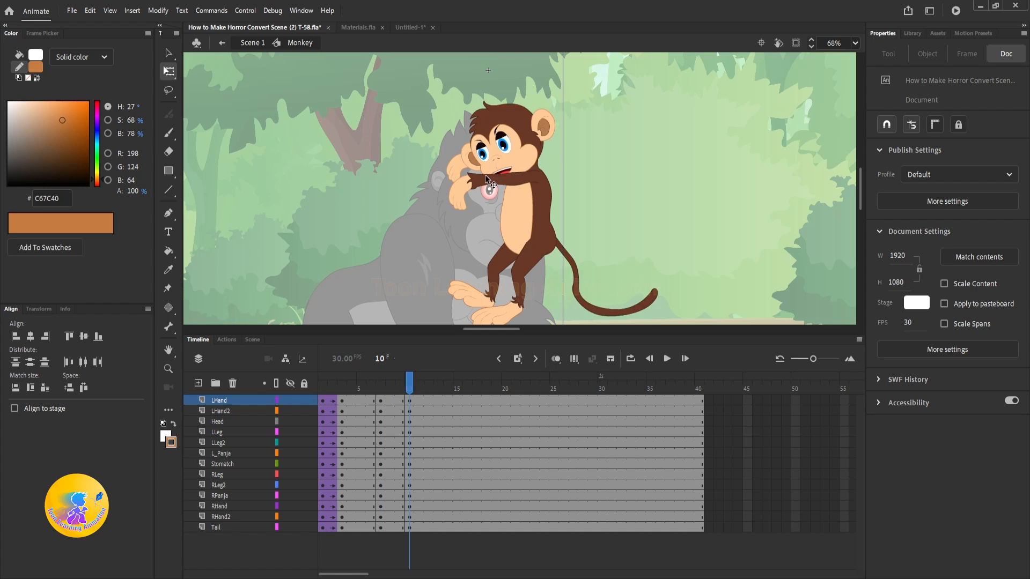
{"action": "scroll", "coordinate": [485, 175], "scroll_direction": "up", "scroll_amount": 3}
{"action": "left_click_drag", "start_coordinate": [477, 180], "coordinate": [521, 250]}
{"action": "scroll", "coordinate": [521, 251], "scroll_direction": "down", "scroll_amount": 1}
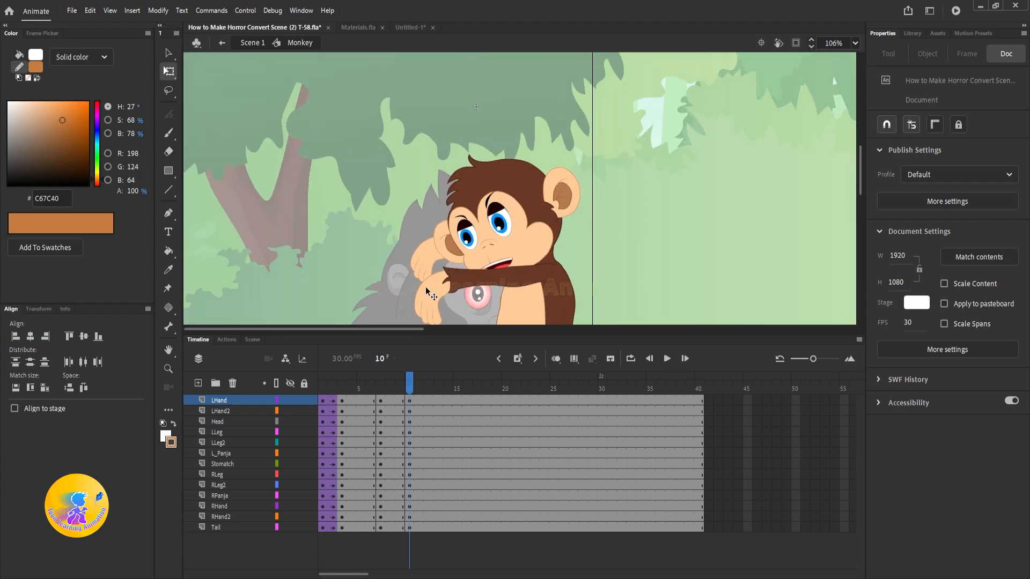
{"action": "left_click", "coordinate": [531, 279]}
{"action": "left_click_drag", "start_coordinate": [406, 260], "coordinate": [522, 122]}
{"action": "left_click", "coordinate": [486, 209]}
{"action": "left_click_drag", "start_coordinate": [400, 184], "coordinate": [447, 132]}
{"action": "left_click", "coordinate": [427, 256]}
{"action": "left_click_drag", "start_coordinate": [412, 232], "coordinate": [508, 122]}
Create classic tweens on all of the monkey symbol's layers between frames 7 and 10, and return to the main scene.
{"action": "double_click", "coordinate": [633, 238]}
{"action": "double_click", "coordinate": [542, 300]}
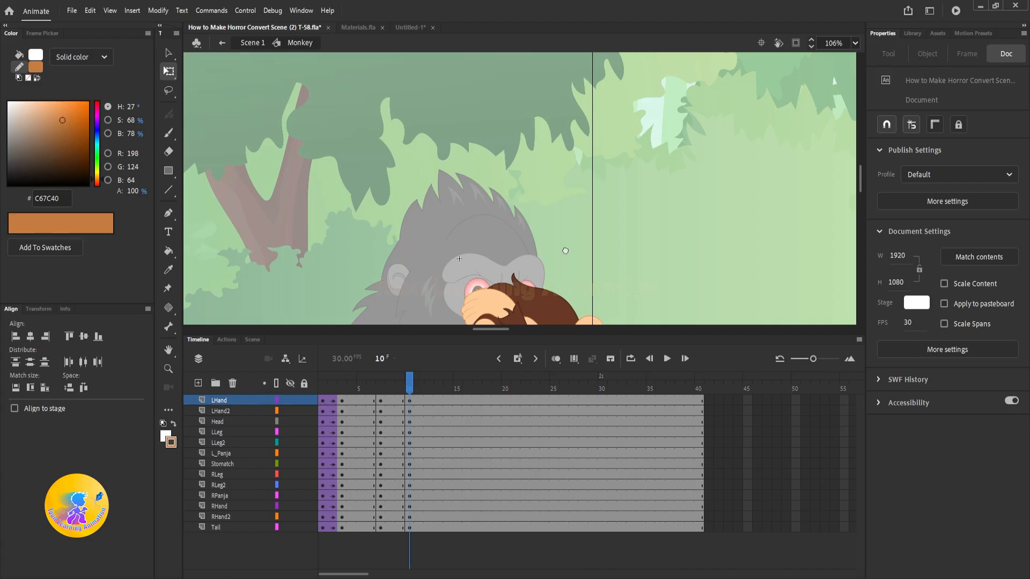
{"action": "left_click", "coordinate": [402, 554]}
{"action": "right_click", "coordinate": [401, 528]}
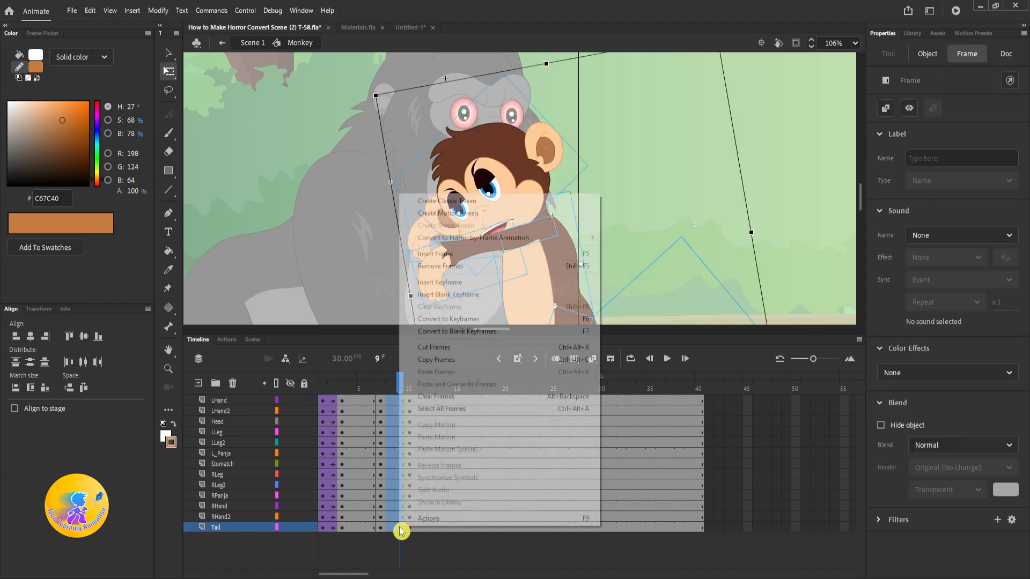
{"action": "left_click", "coordinate": [452, 202]}
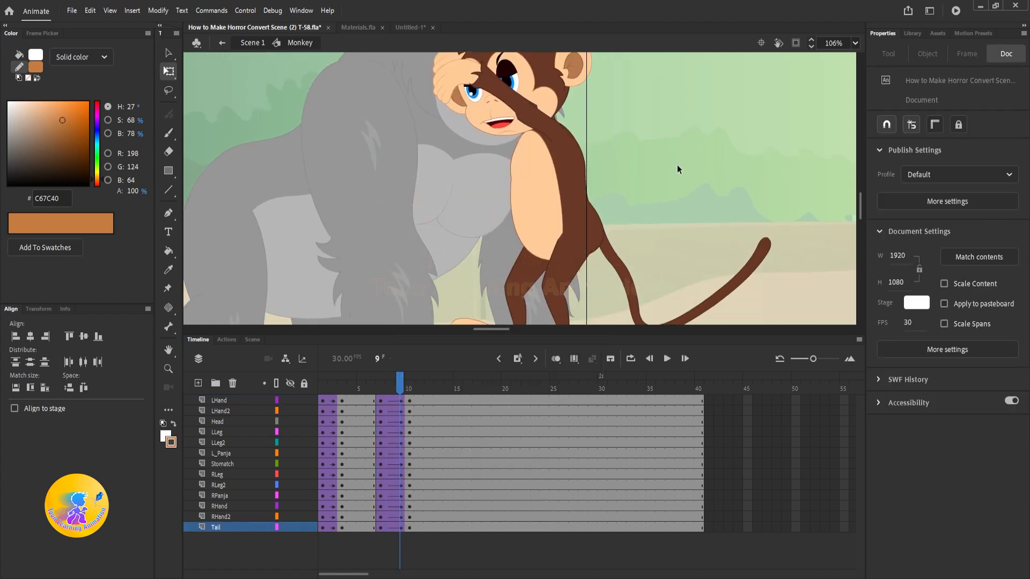
{"action": "double_click", "coordinate": [678, 165]}
Replay the jump and fall in the main scene to check the monkey's raised-arm motion beside the gorilla.
{"action": "scroll", "coordinate": [617, 257], "scroll_direction": "down", "scroll_amount": 2}
{"action": "left_click_drag", "start_coordinate": [651, 200], "coordinate": [638, 220]}
{"action": "left_click_drag", "start_coordinate": [583, 383], "coordinate": [537, 376]}
{"action": "key", "text": "Return"}
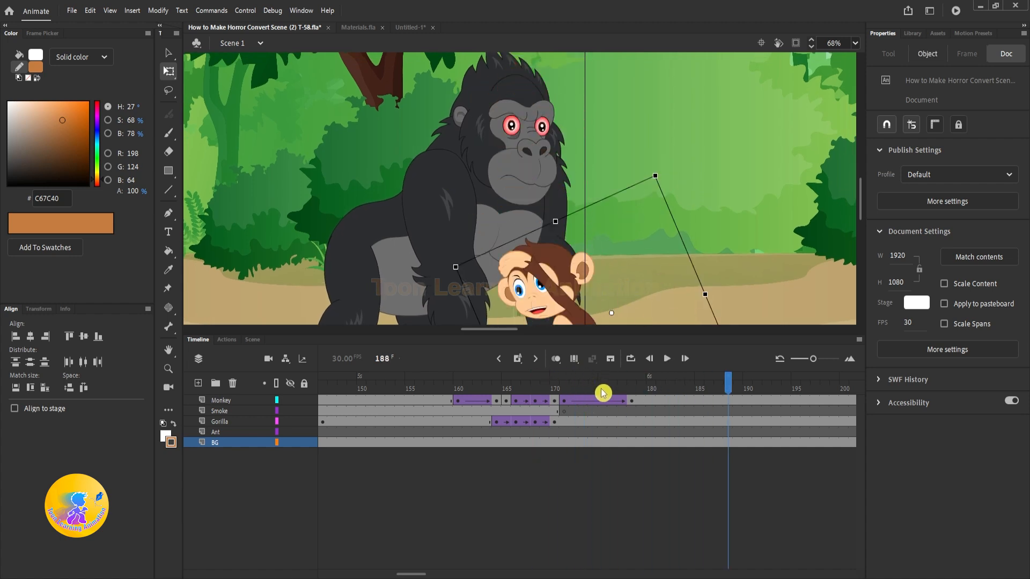
{"action": "key", "text": "Return"}
{"action": "left_click_drag", "start_coordinate": [562, 394], "coordinate": [634, 396]}
{"action": "left_click_drag", "start_coordinate": [630, 242], "coordinate": [595, 113]}
{"action": "left_click_drag", "start_coordinate": [525, 110], "coordinate": [554, 264]}
{"action": "left_click_drag", "start_coordinate": [588, 223], "coordinate": [567, 228]}
{"action": "left_click", "coordinate": [352, 374]}
{"action": "key", "text": "Return"}
{"action": "key", "text": "Return"}
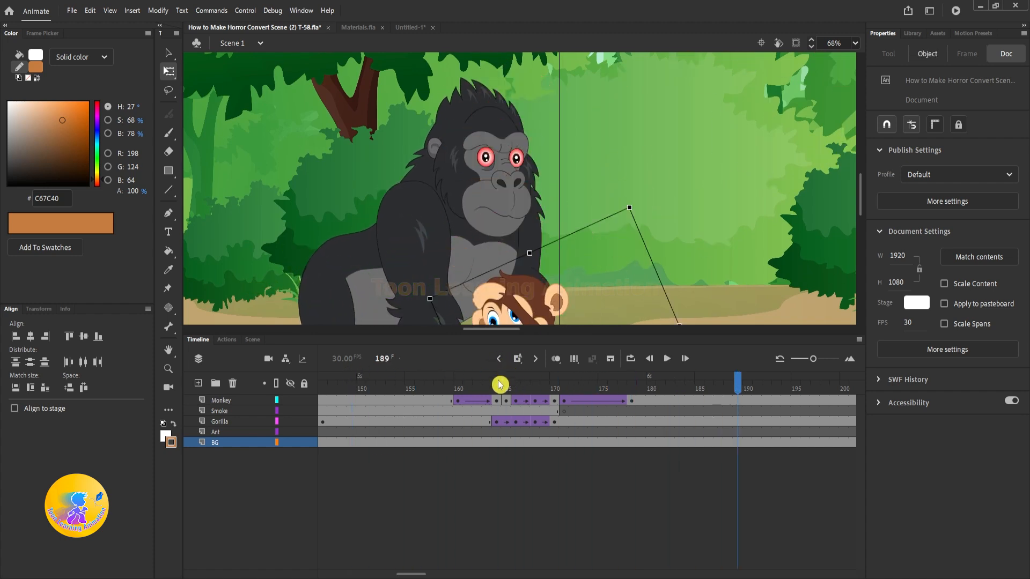
{"action": "left_click_drag", "start_coordinate": [501, 384], "coordinate": [407, 382]}
{"action": "key", "text": "Return"}
{"action": "key", "text": "Return"}
Insert a keyframe on the Monkey layer at frame 179 and remove the monkey from it.
{"action": "left_click_drag", "start_coordinate": [654, 249], "coordinate": [637, 182]}
{"action": "left_click_drag", "start_coordinate": [619, 251], "coordinate": [602, 201]}
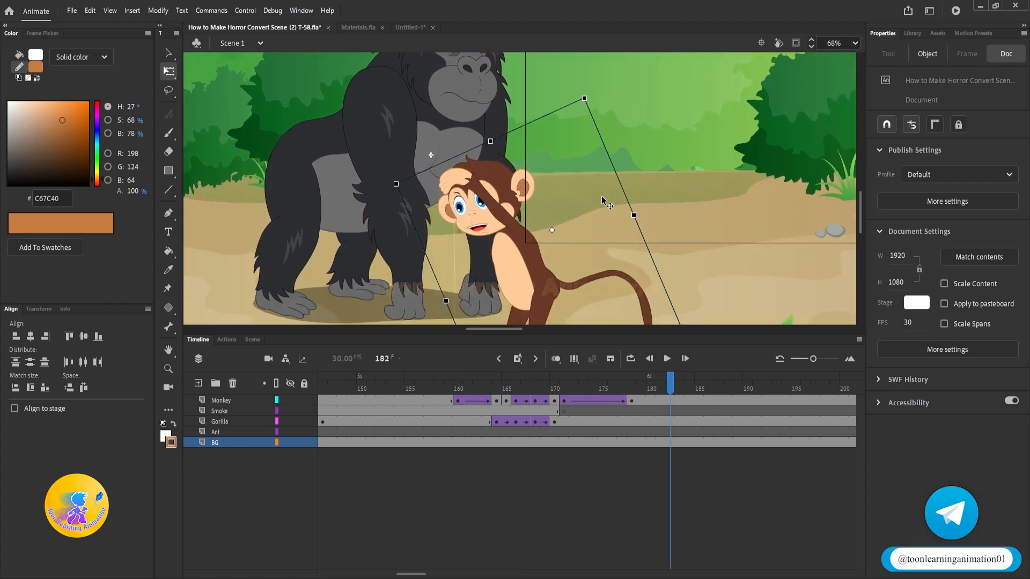
{"action": "left_click", "coordinate": [641, 402]}
{"action": "key", "text": "F6"}
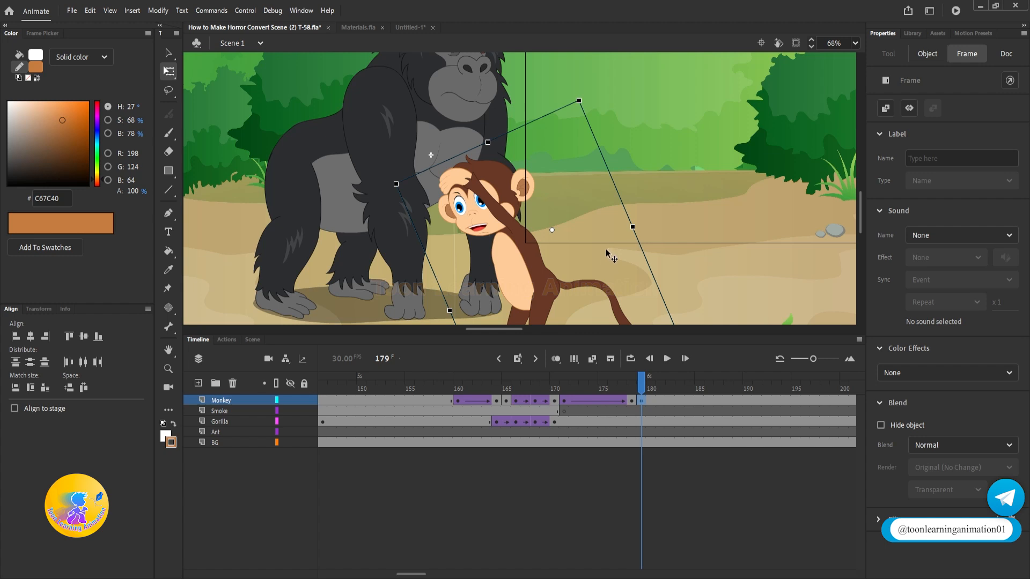
{"action": "key", "text": "Delete"}
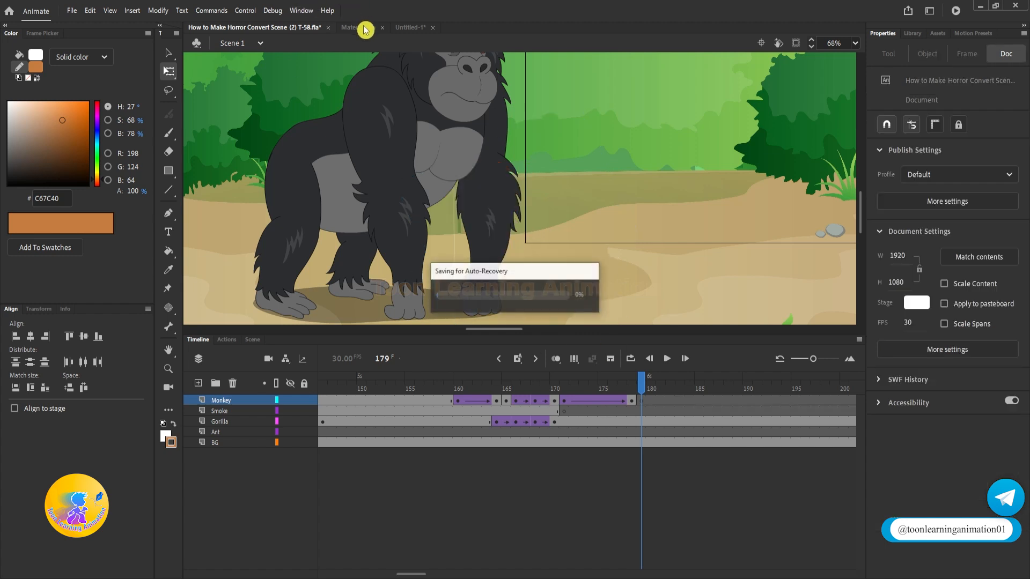
Switch to the Untitled-1 document, delete the old monkey from the stage and delete every item in its library.
{"action": "left_click", "coordinate": [413, 26]}
{"action": "scroll", "coordinate": [612, 224], "scroll_direction": "down", "scroll_amount": 4}
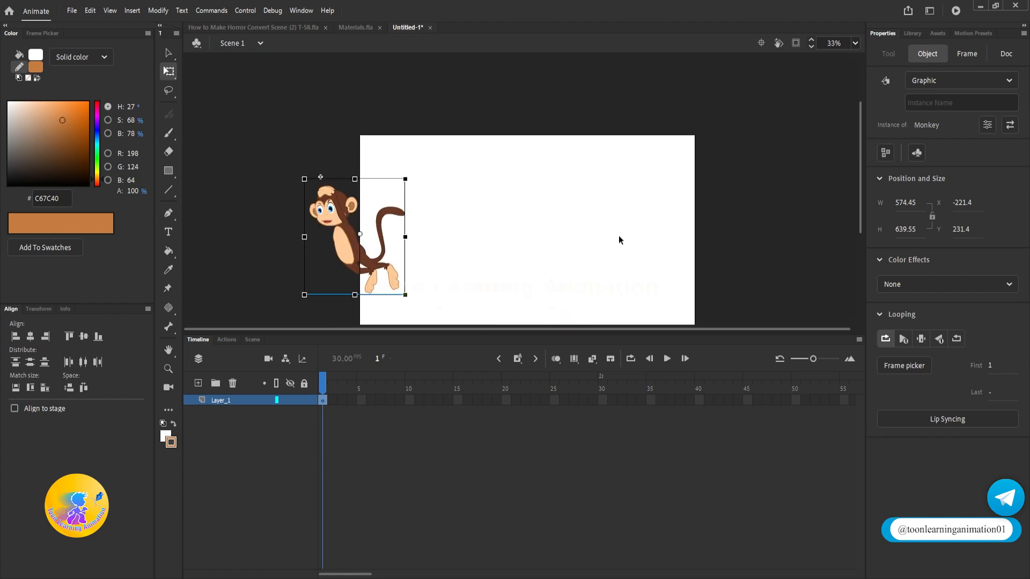
{"action": "left_click", "coordinate": [913, 33]}
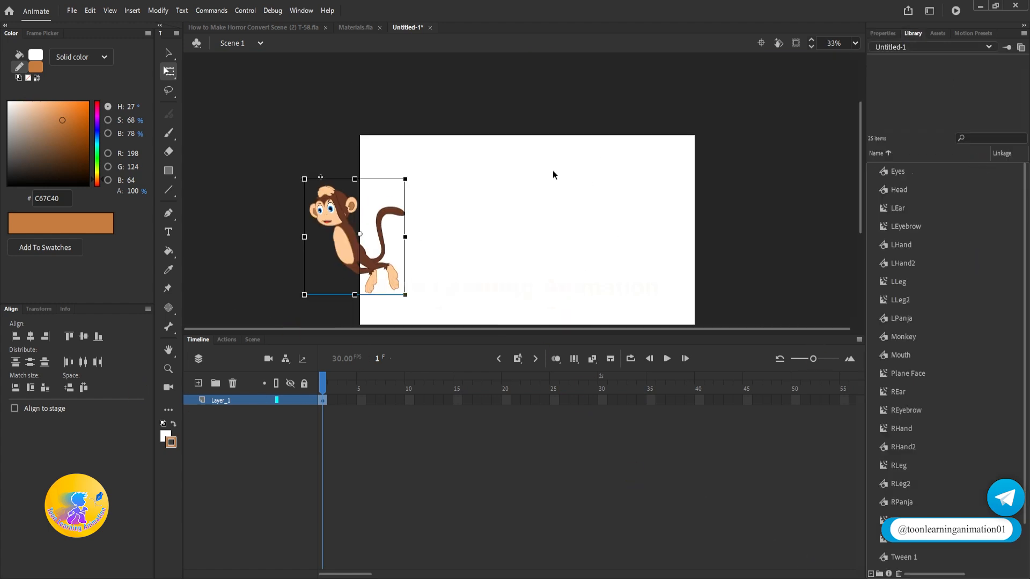
{"action": "key", "text": "Delete"}
{"action": "left_click", "coordinate": [895, 447]}
{"action": "key", "text": "ctrl+a"}
{"action": "key", "text": "Delete"}
{"action": "scroll", "coordinate": [609, 175], "scroll_direction": "down", "scroll_amount": 2}
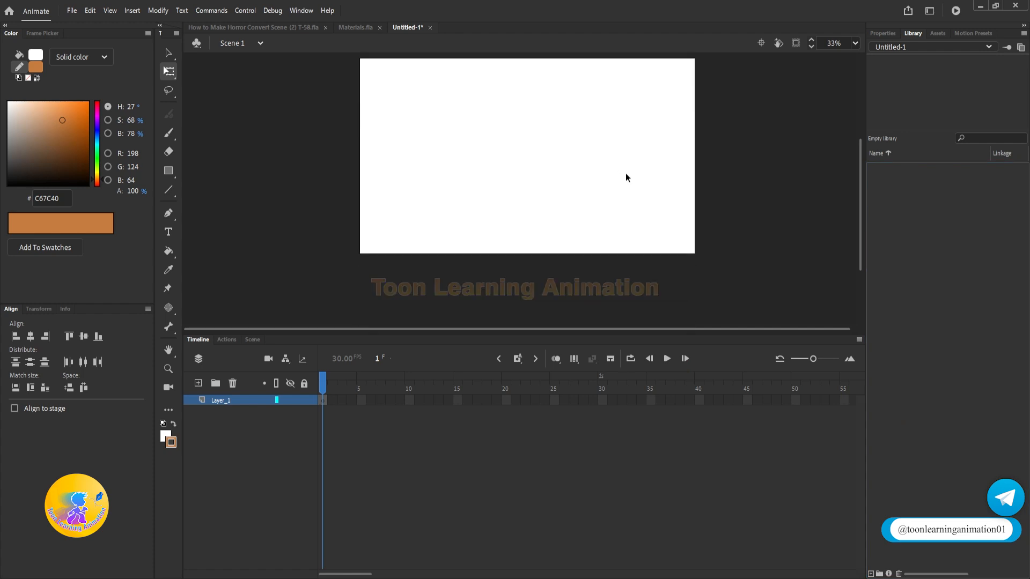
Paste the removed monkey beside the blank stage and open its symbol for editing.
{"action": "key", "text": "ctrl+v"}
{"action": "scroll", "coordinate": [364, 153], "scroll_direction": "down", "scroll_amount": 2}
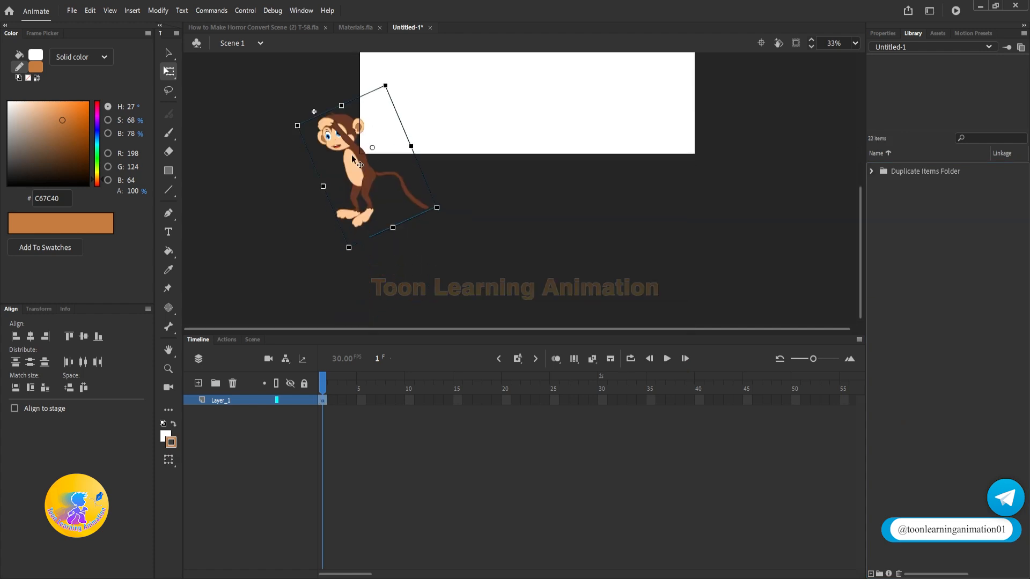
{"action": "scroll", "coordinate": [365, 153], "scroll_direction": "up", "scroll_amount": 3}
{"action": "double_click", "coordinate": [346, 188]}
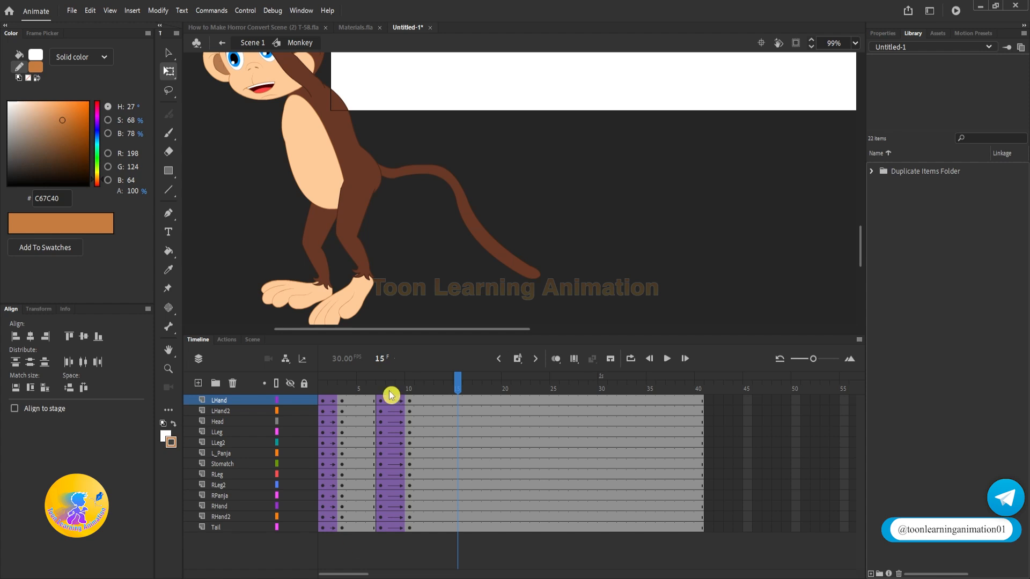
Remove frames 1 to 10 from all layers of the monkey symbol and rotate the whole monkey into a horizontal, face-forward lying position.
{"action": "left_click_drag", "start_coordinate": [411, 401], "coordinate": [322, 528]}
{"action": "key", "text": "shift+F5"}
{"action": "left_click_drag", "start_coordinate": [712, 133], "coordinate": [742, 174]}
{"action": "left_click", "coordinate": [575, 182]}
{"action": "scroll", "coordinate": [567, 201], "scroll_direction": "down", "scroll_amount": 2}
{"action": "key", "text": "ctrl+a"}
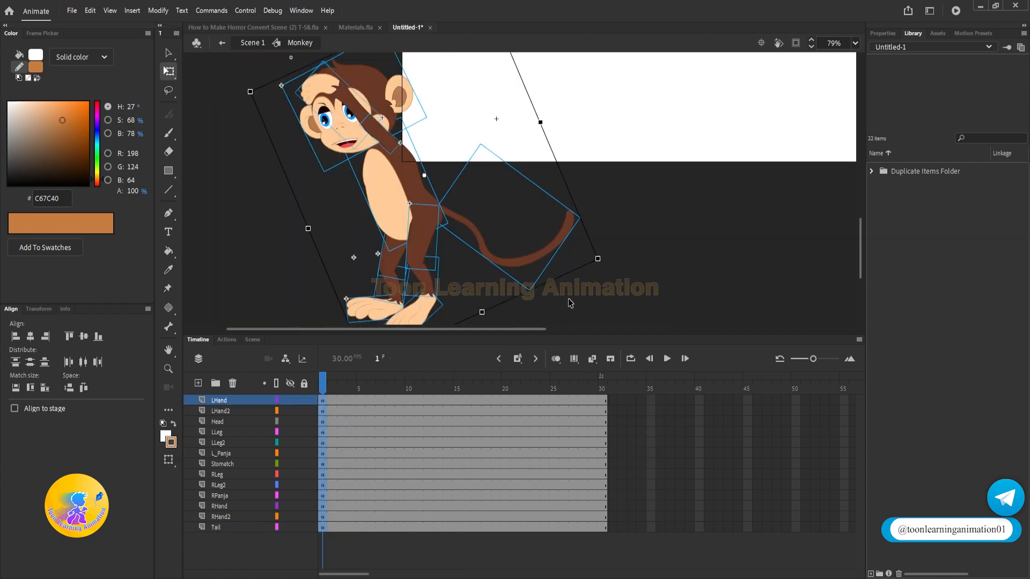
{"action": "left_click_drag", "start_coordinate": [602, 259], "coordinate": [568, 57]}
Rotate and reposition both of the lying monkey's legs and feet so they extend backward close together.
{"action": "left_click", "coordinate": [606, 163]}
{"action": "scroll", "coordinate": [492, 210], "scroll_direction": "up", "scroll_amount": 2}
{"action": "left_click", "coordinate": [492, 211]}
{"action": "left_click", "coordinate": [518, 219], "text": "shift"}
{"action": "left_click", "coordinate": [556, 237], "text": "shift"}
{"action": "left_click_drag", "start_coordinate": [506, 229], "coordinate": [454, 185]}
{"action": "left_click_drag", "start_coordinate": [599, 276], "coordinate": [618, 211]}
{"action": "left_click_drag", "start_coordinate": [614, 296], "coordinate": [483, 243]}
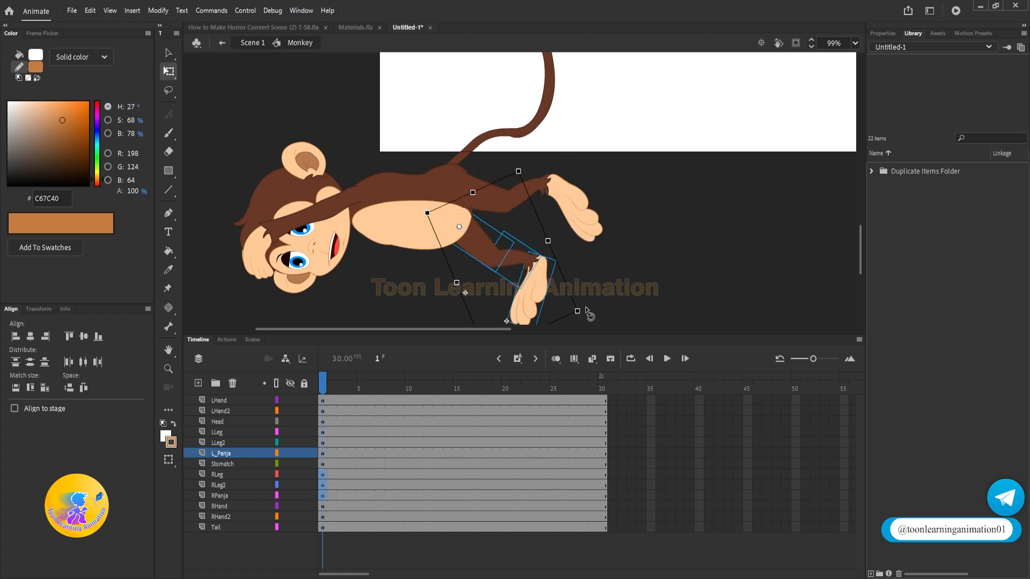
{"action": "left_click_drag", "start_coordinate": [590, 313], "coordinate": [611, 202]}
{"action": "left_click_drag", "start_coordinate": [508, 267], "coordinate": [541, 302]}
Rotate the monkey's head upright and swing the front arm parts forward from the shoulder.
{"action": "left_click", "coordinate": [318, 228]}
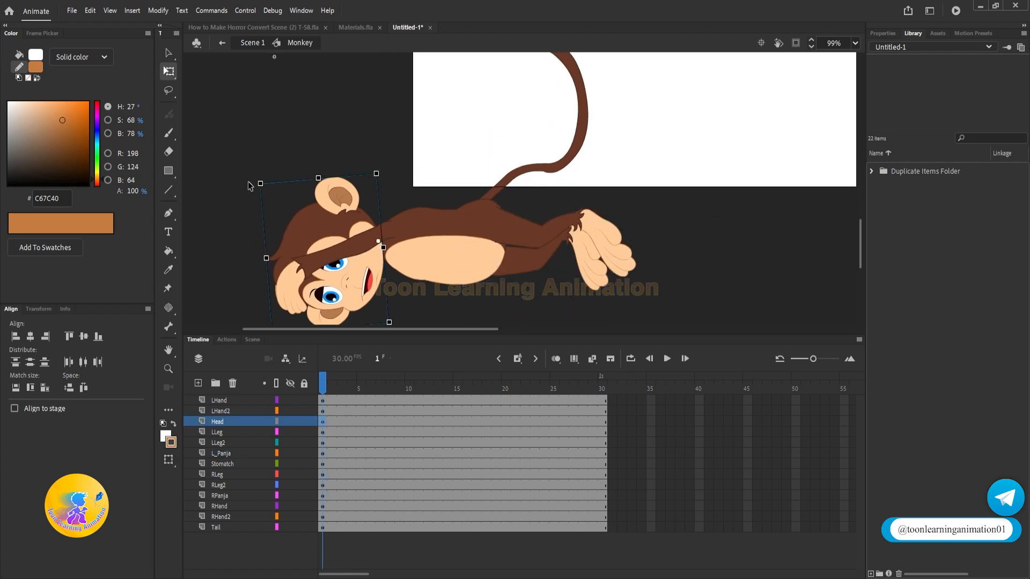
{"action": "left_click_drag", "start_coordinate": [256, 190], "coordinate": [381, 108]}
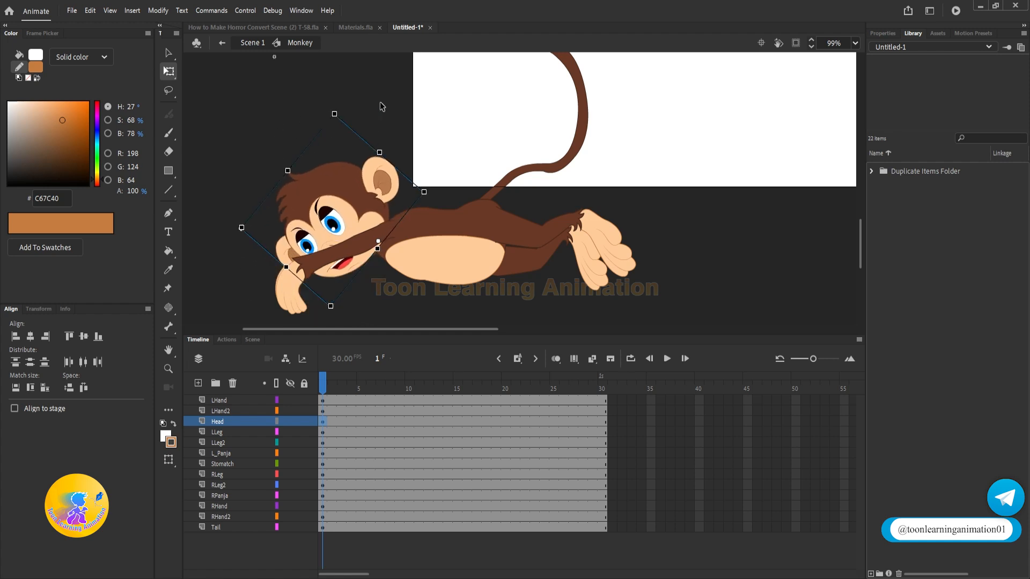
{"action": "left_click", "coordinate": [339, 254]}
{"action": "left_click", "coordinate": [322, 263]}
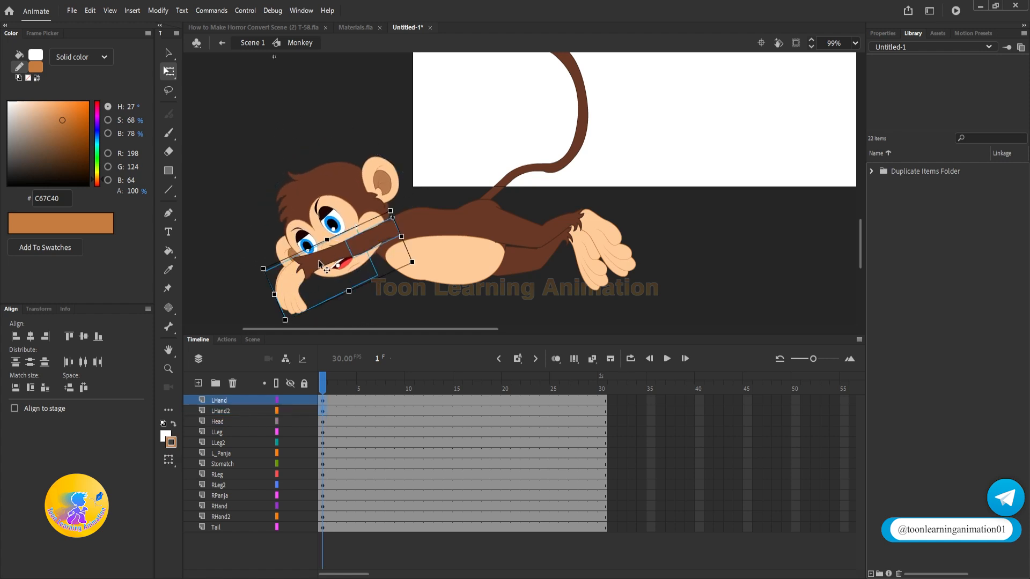
{"action": "left_click_drag", "start_coordinate": [346, 274], "coordinate": [390, 235]}
{"action": "left_click_drag", "start_coordinate": [263, 267], "coordinate": [271, 115]}
{"action": "left_click", "coordinate": [264, 201]}
{"action": "left_click", "coordinate": [304, 177]}
{"action": "left_click", "coordinate": [338, 299]}
Reposition and rotate both arms so they stretch forward beneath the chin with the hands hanging down.
{"action": "scroll", "coordinate": [291, 251], "scroll_direction": "up", "scroll_amount": 2}
{"action": "left_click", "coordinate": [292, 252]}
{"action": "left_click", "coordinate": [421, 217], "text": "shift"}
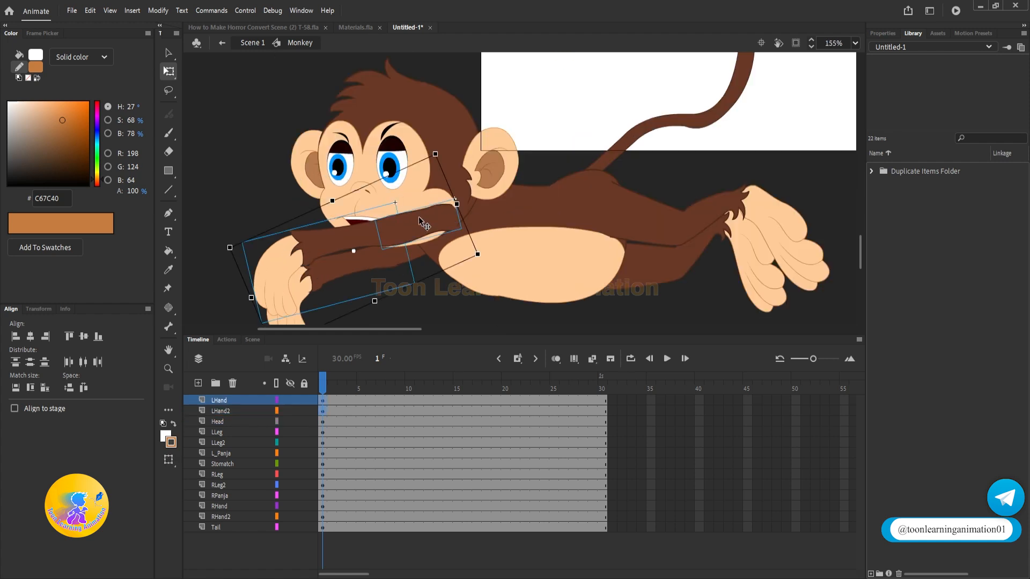
{"action": "left_click_drag", "start_coordinate": [421, 216], "coordinate": [455, 223]}
{"action": "left_click_drag", "start_coordinate": [369, 315], "coordinate": [304, 289]}
{"action": "left_click", "coordinate": [401, 261], "text": "shift"}
{"action": "left_click", "coordinate": [396, 228], "text": "shift"}
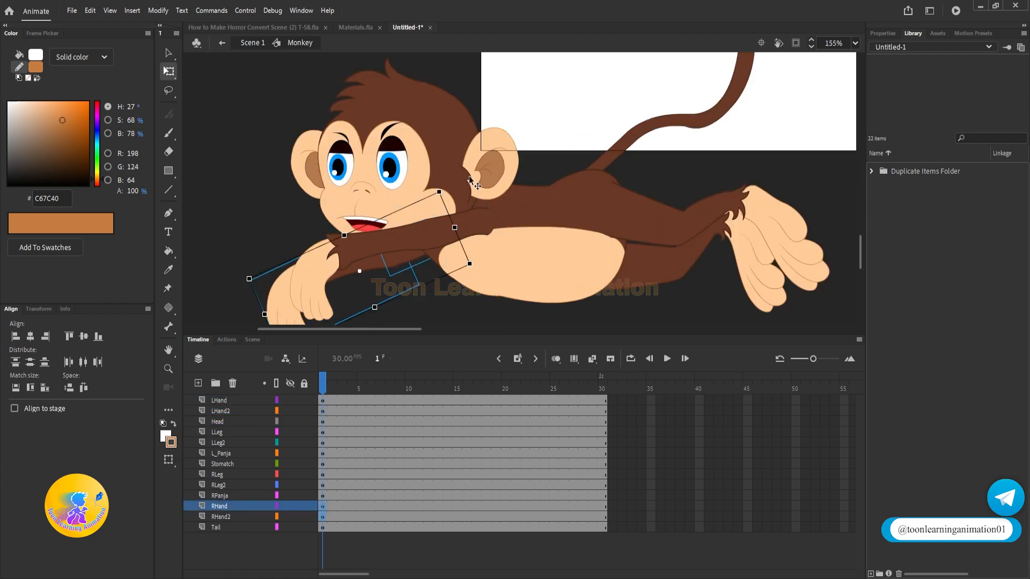
{"action": "left_click_drag", "start_coordinate": [248, 271], "coordinate": [268, 200]}
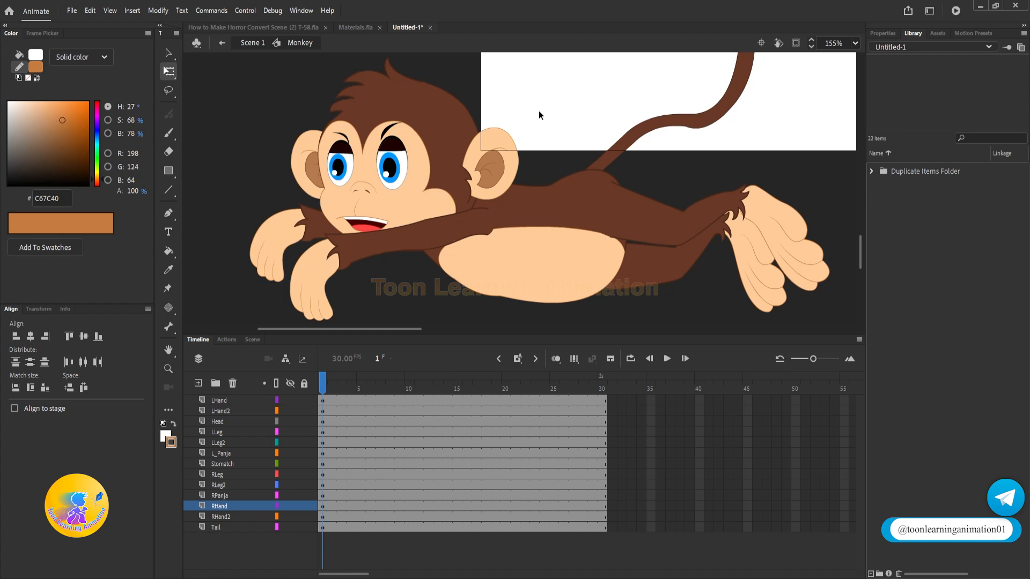
Open the Eyes symbol inside the monkey's head and move both pupils up at frame 1.
{"action": "left_click", "coordinate": [563, 111]}
{"action": "left_click_drag", "start_coordinate": [544, 109], "coordinate": [678, 108]}
{"action": "key", "text": "v"}
{"action": "scroll", "coordinate": [478, 162], "scroll_direction": "up", "scroll_amount": 5}
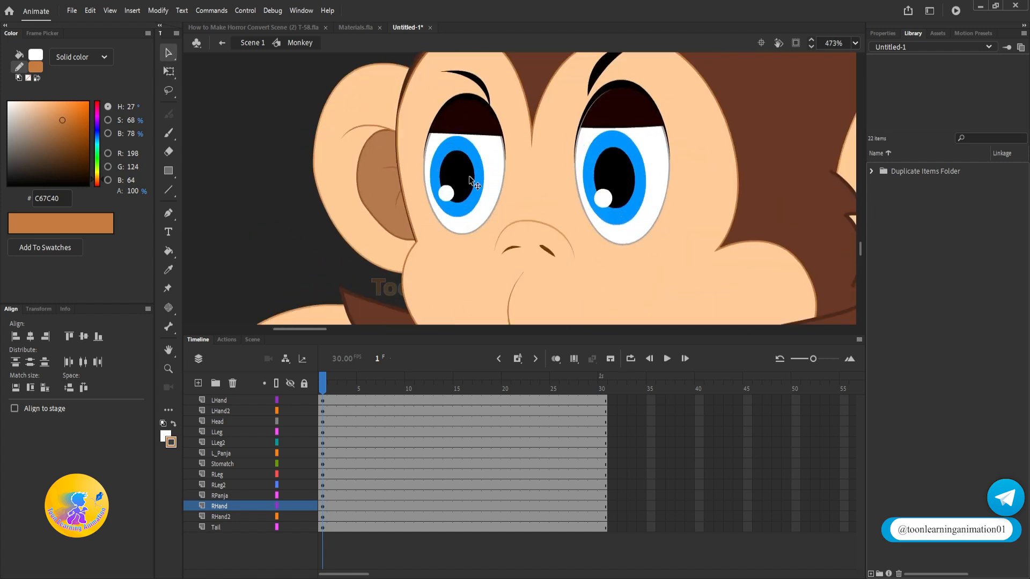
{"action": "double_click", "coordinate": [472, 174]}
{"action": "double_click", "coordinate": [470, 176]}
{"action": "key", "text": "shift+comma"}
{"action": "scroll", "coordinate": [462, 184], "scroll_direction": "up", "scroll_amount": 2}
{"action": "left_click_drag", "start_coordinate": [463, 192], "coordinate": [463, 162]}
{"action": "left_click_drag", "start_coordinate": [717, 193], "coordinate": [716, 161]}
{"action": "scroll", "coordinate": [713, 161], "scroll_direction": "down", "scroll_amount": 4}
{"action": "scroll", "coordinate": [657, 150], "scroll_direction": "down", "scroll_amount": 2}
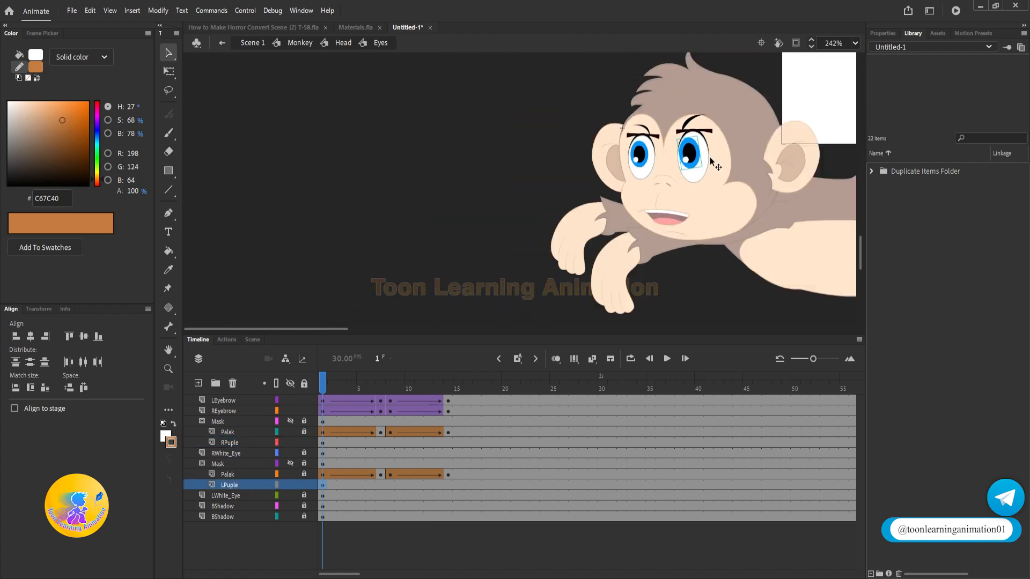
Examine both eyebrows' looping settings and the alternative shapes inside the REyebrow symbol.
{"action": "double_click", "coordinate": [532, 179]}
{"action": "scroll", "coordinate": [428, 99], "scroll_direction": "up", "scroll_amount": 4}
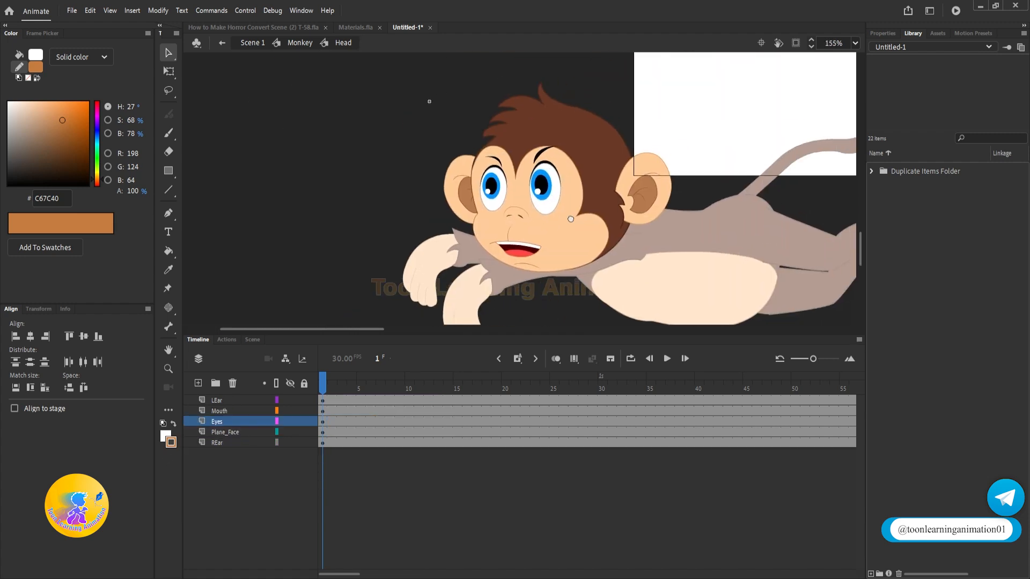
{"action": "double_click", "coordinate": [522, 168]}
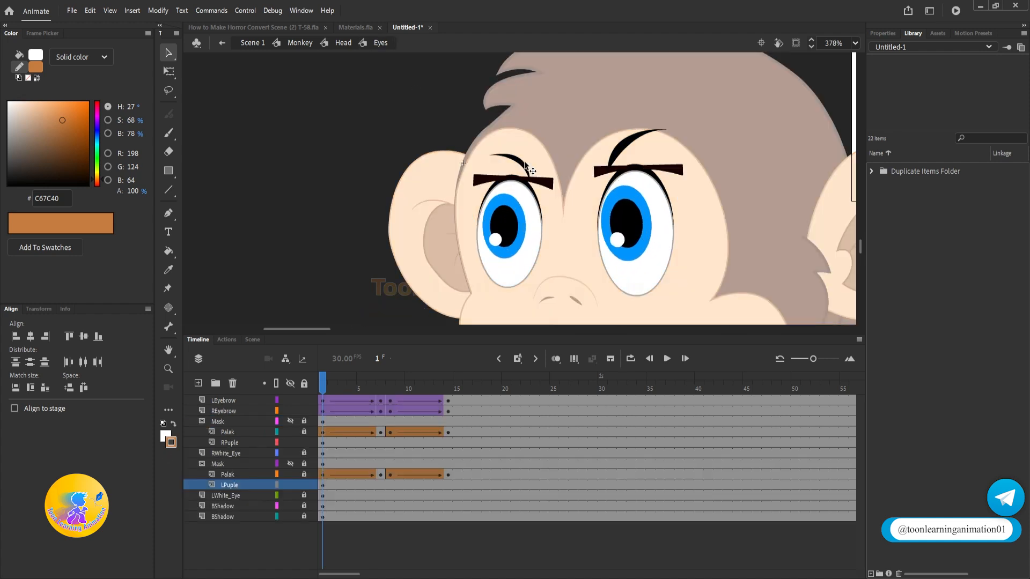
{"action": "scroll", "coordinate": [526, 169], "scroll_direction": "up", "scroll_amount": 4}
{"action": "left_click", "coordinate": [529, 171]}
{"action": "left_click", "coordinate": [756, 140]}
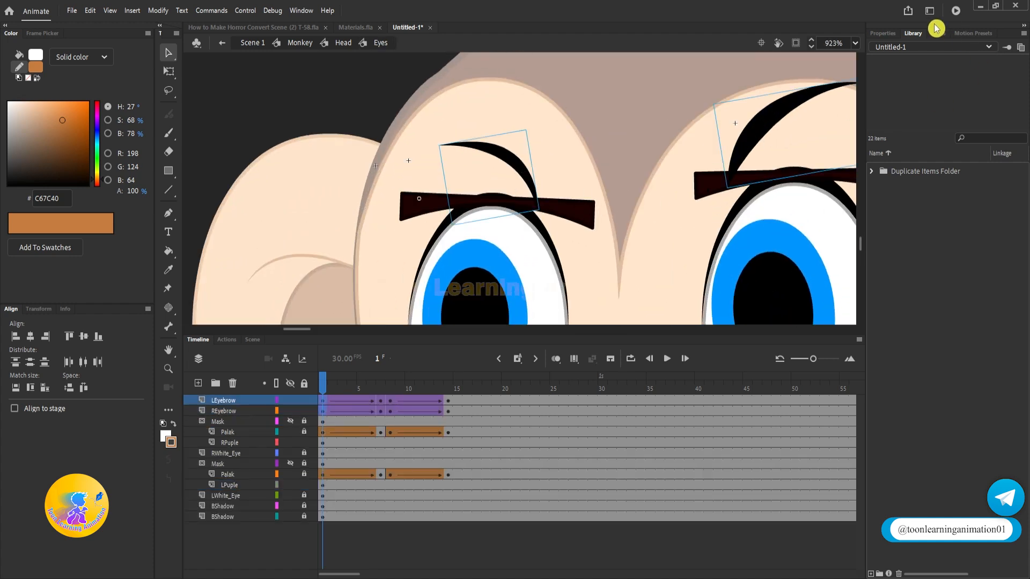
{"action": "left_click", "coordinate": [883, 34]}
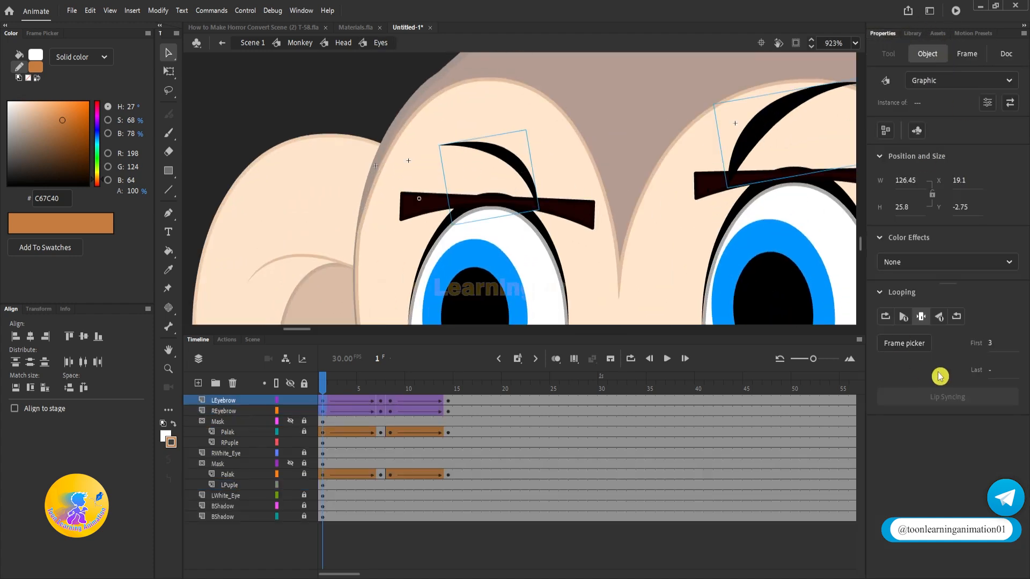
{"action": "left_click", "coordinate": [536, 153]}
{"action": "double_click", "coordinate": [524, 171]}
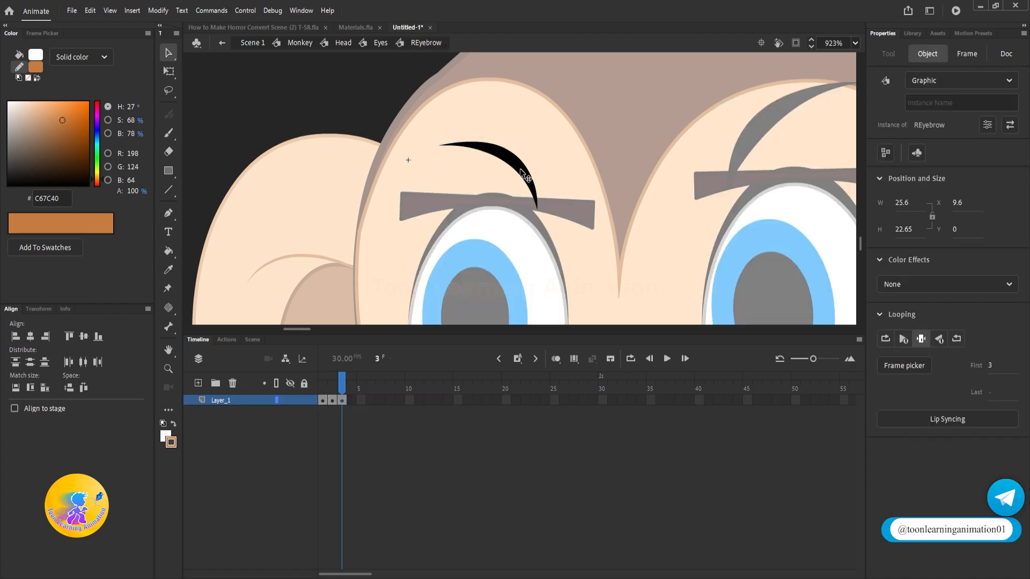
{"action": "left_click", "coordinate": [331, 400]}
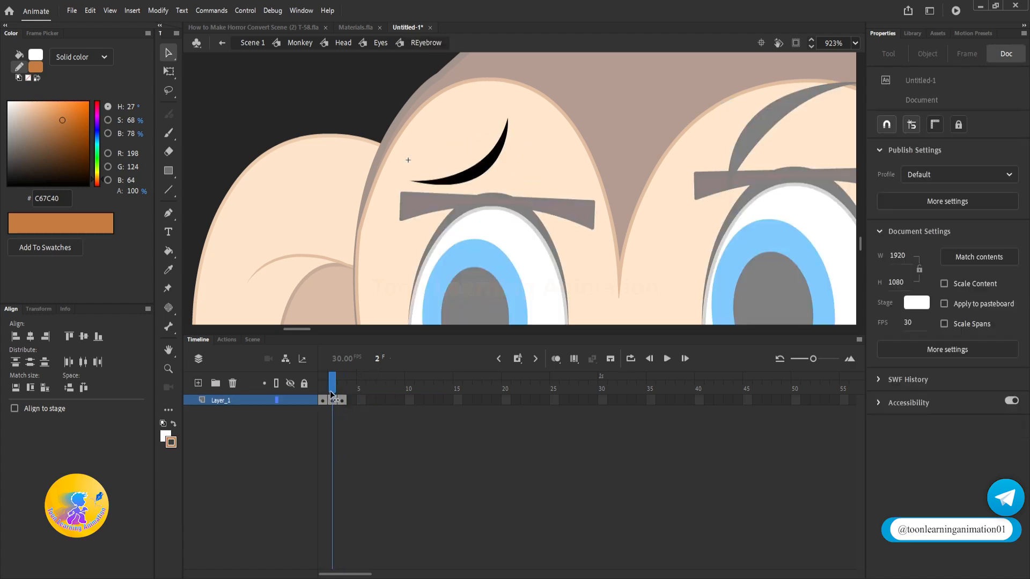
{"action": "double_click", "coordinate": [552, 162]}
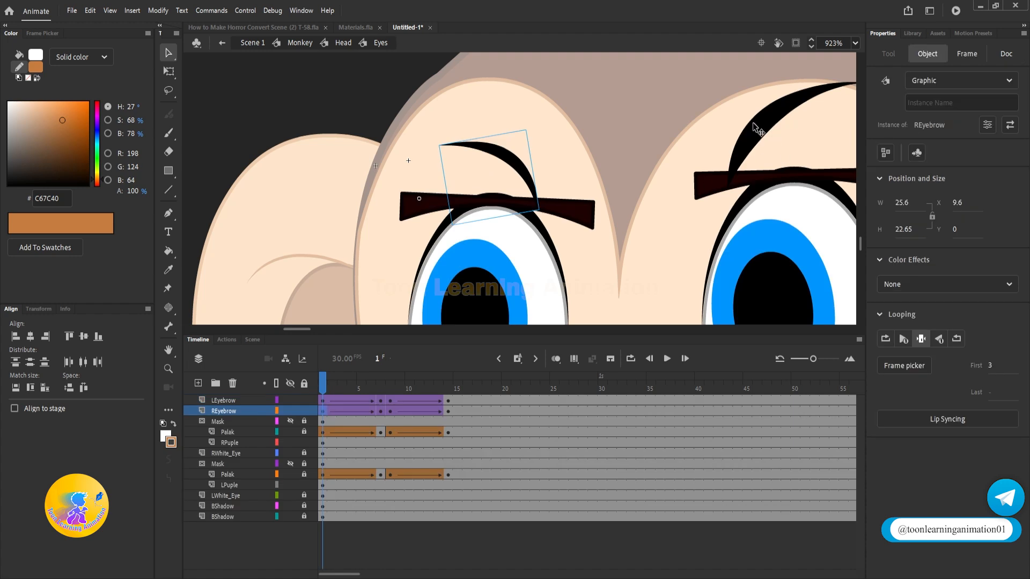
Set the first frame of both eyebrows to 2 at the keyframes on frames 1 and 7.
{"action": "left_click_drag", "start_coordinate": [389, 89], "coordinate": [782, 156]}
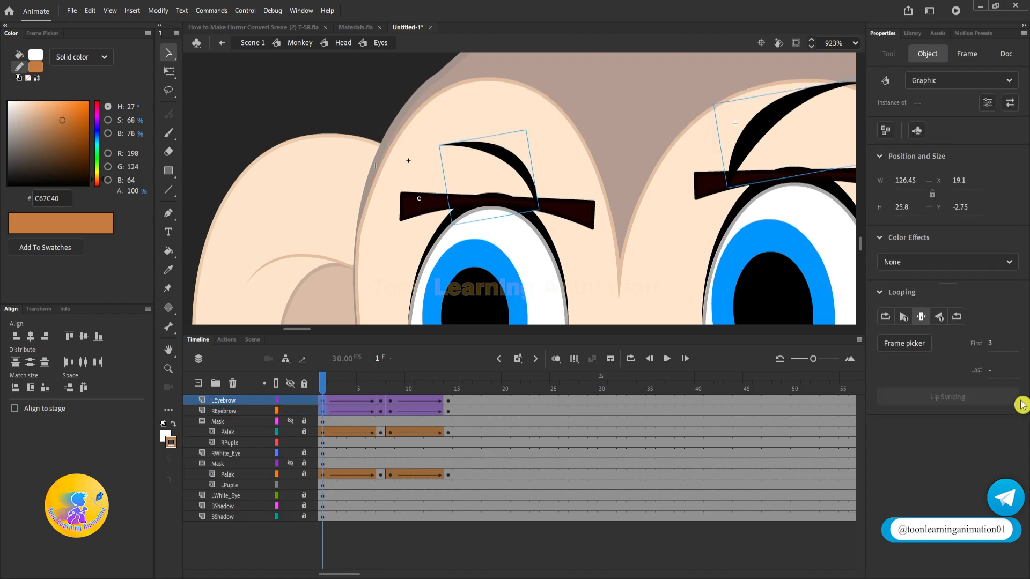
{"action": "type", "text": "2"}
{"action": "left_click", "coordinate": [381, 386]}
{"action": "left_click_drag", "start_coordinate": [428, 139], "coordinate": [560, 190]}
{"action": "left_click", "coordinate": [783, 134], "text": "shift"}
{"action": "scroll", "coordinate": [983, 346], "scroll_direction": "down", "scroll_amount": 1}
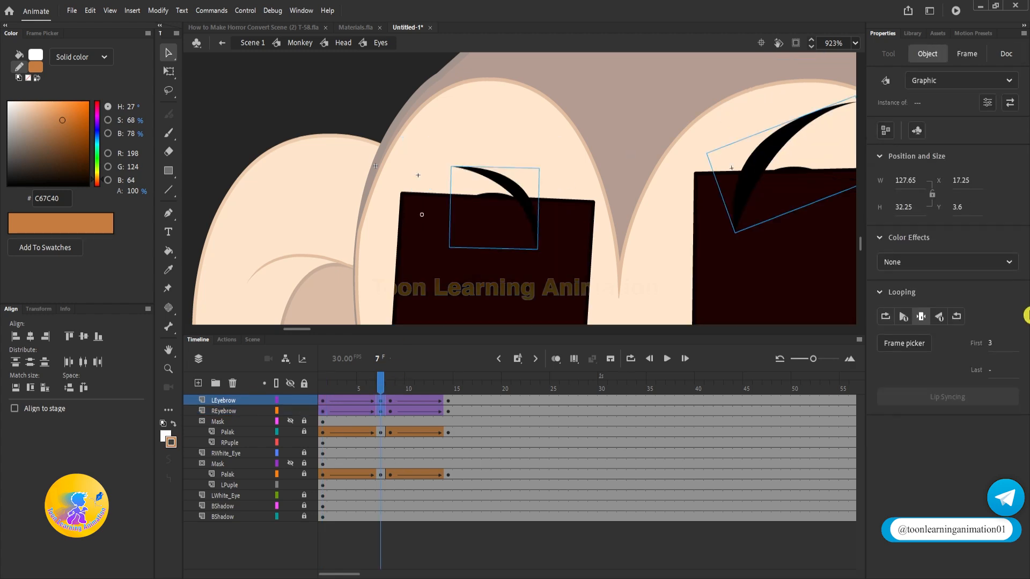
{"action": "left_click", "coordinate": [991, 346]}
{"action": "type", "text": "2"}
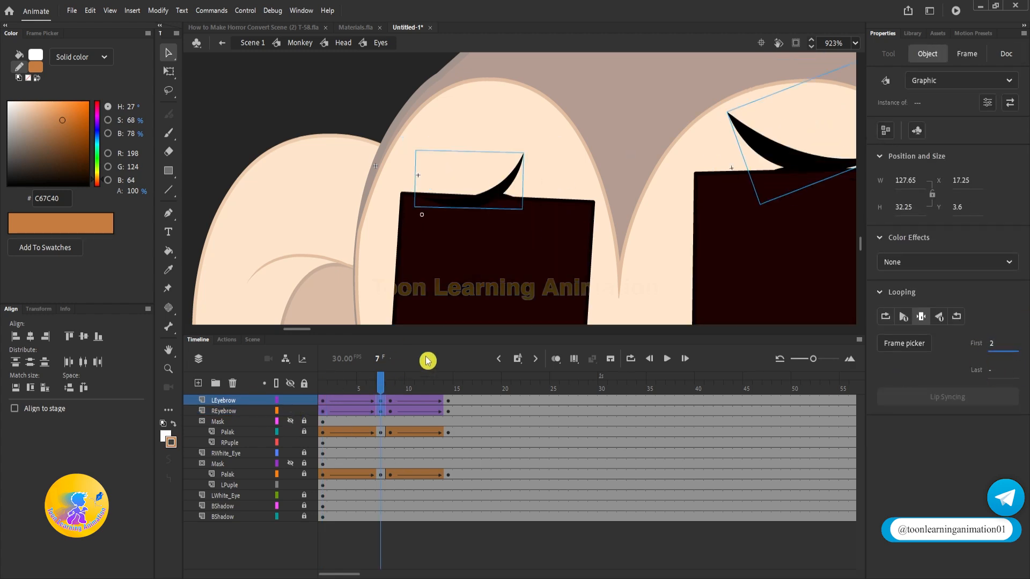
Set the first frame of both eyebrows to 2 at the keyframes on frames 8 and 14.
{"action": "left_click", "coordinate": [392, 387]}
{"action": "left_click_drag", "start_coordinate": [417, 108], "coordinate": [599, 193]}
{"action": "left_click_drag", "start_coordinate": [737, 109], "coordinate": [827, 152]}
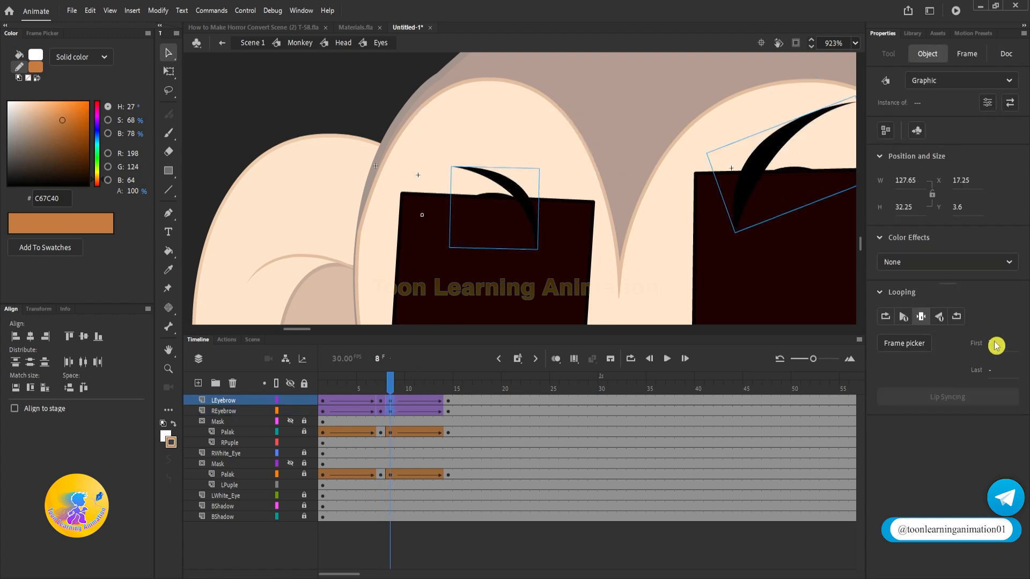
{"action": "left_click", "coordinate": [448, 387]}
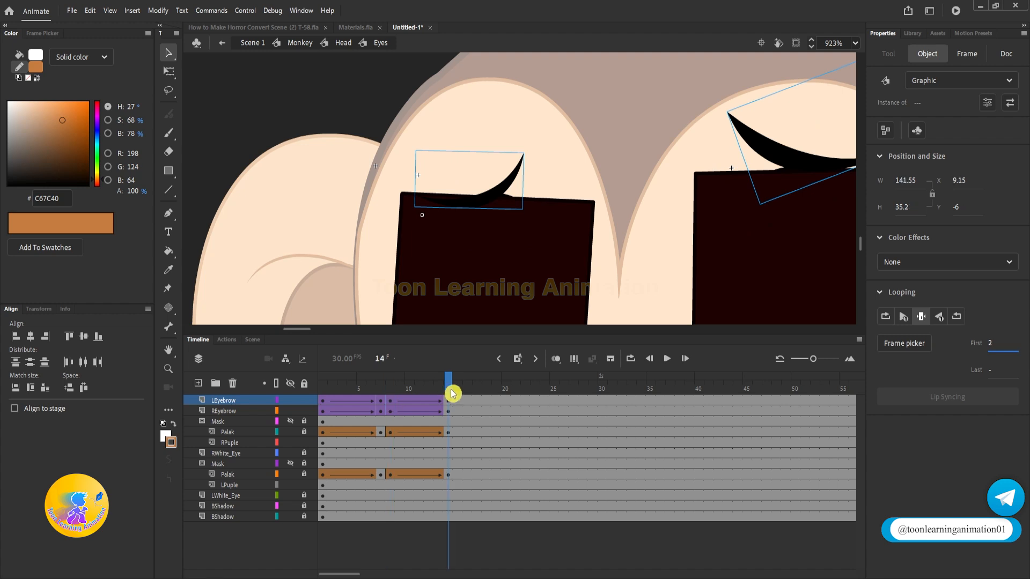
{"action": "left_click_drag", "start_coordinate": [447, 93], "coordinate": [558, 157]}
{"action": "left_click_drag", "start_coordinate": [774, 74], "coordinate": [811, 115]}
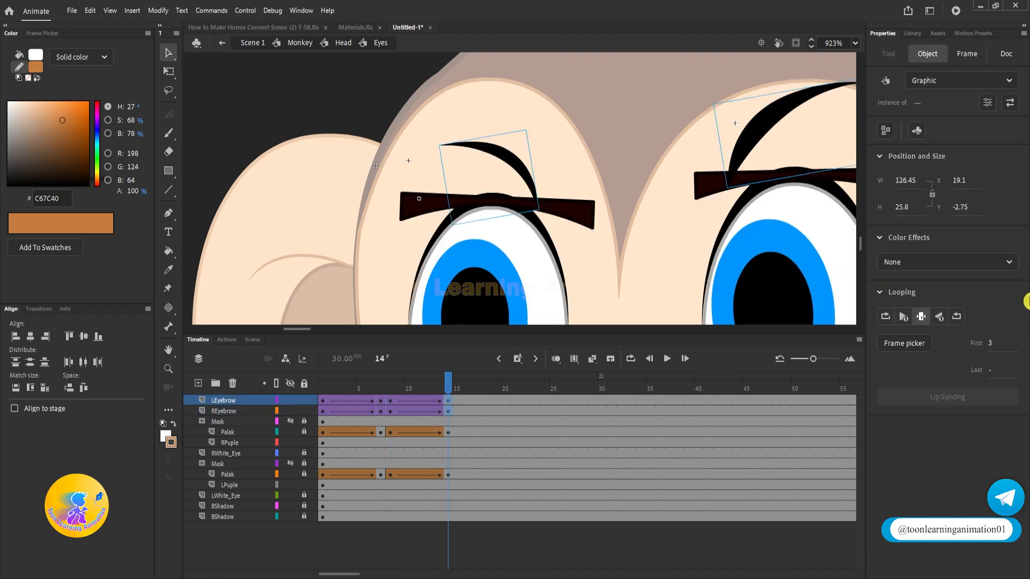
{"action": "left_click", "coordinate": [992, 346]}
{"action": "type", "text": "3"}
{"action": "key", "text": "Return"}
{"action": "left_click", "coordinate": [605, 133]}
{"action": "scroll", "coordinate": [486, 160], "scroll_direction": "down", "scroll_amount": 6}
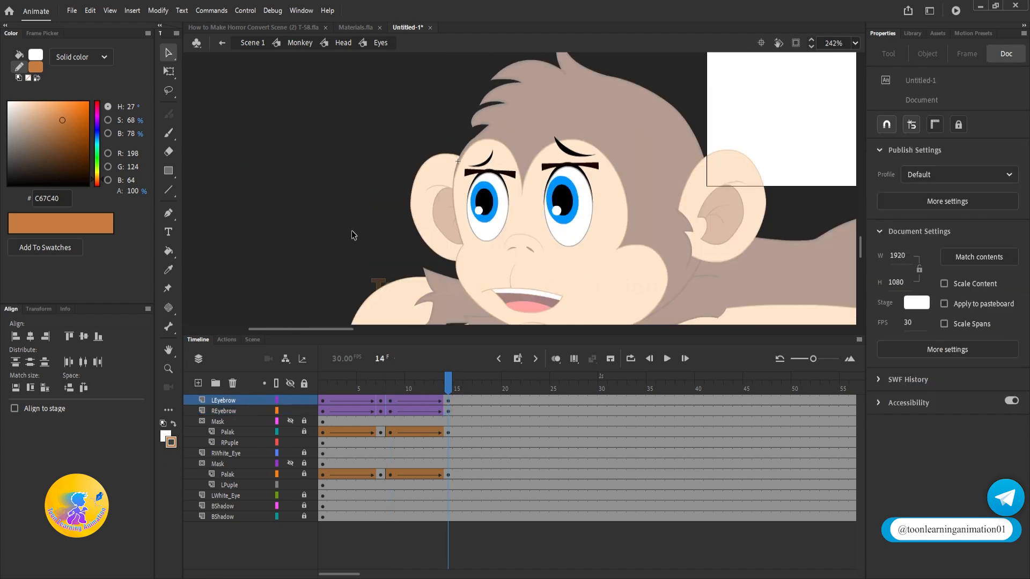
Return to the Monkey symbol and rotate the tail down behind the feet at frame 1.
{"action": "double_click", "coordinate": [283, 240]}
{"action": "double_click", "coordinate": [283, 240]}
{"action": "scroll", "coordinate": [422, 206], "scroll_direction": "up", "scroll_amount": 2}
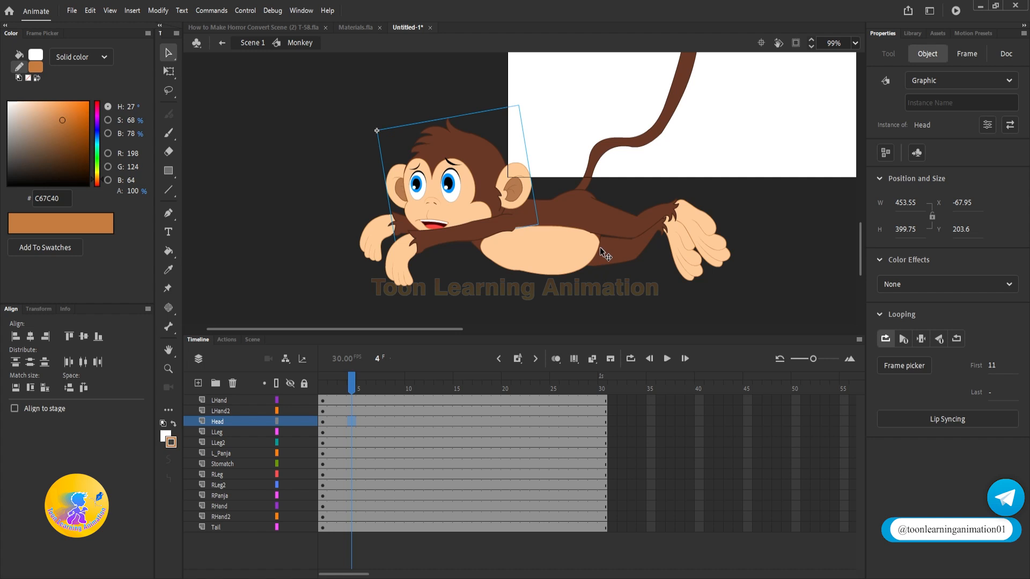
{"action": "key", "text": "q"}
{"action": "key", "text": "."}
{"action": "left_click", "coordinate": [322, 389]}
{"action": "scroll", "coordinate": [597, 263], "scroll_direction": "down", "scroll_amount": 1}
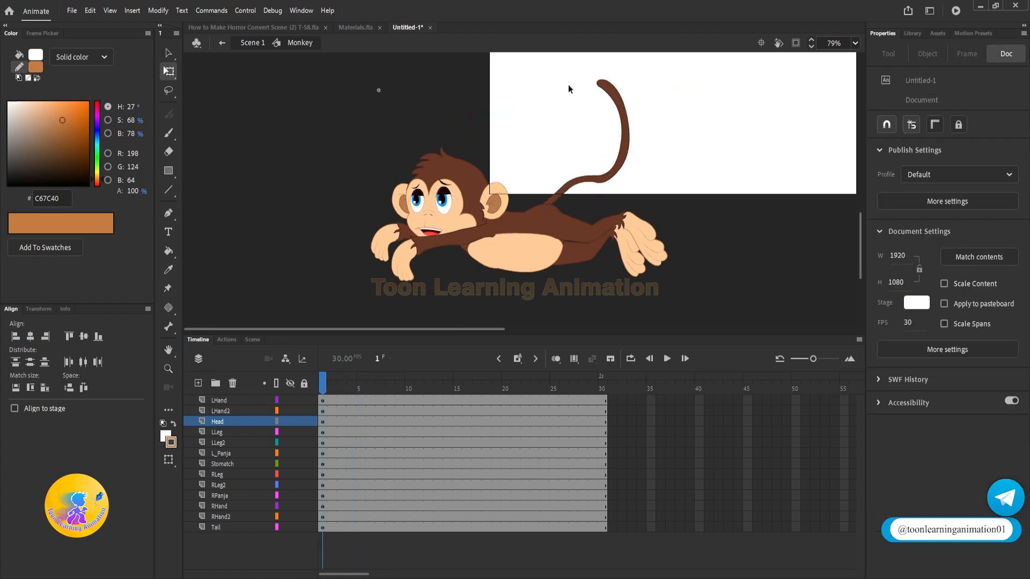
{"action": "left_click", "coordinate": [626, 125]}
{"action": "left_click_drag", "start_coordinate": [611, 66], "coordinate": [702, 200]}
Set the tail's looping to a single frame and its first frame to 14.
{"action": "left_click", "coordinate": [920, 338]}
{"action": "left_click", "coordinate": [999, 374]}
{"action": "left_click", "coordinate": [989, 370]}
{"action": "left_click_drag", "start_coordinate": [988, 367], "coordinate": [1003, 371]}
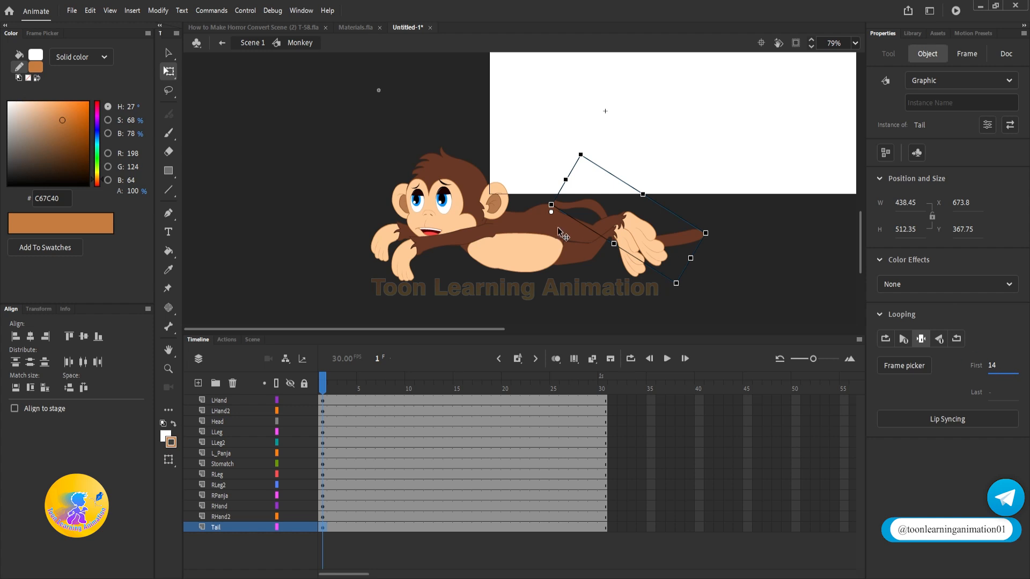
Nudge the tail left and slightly down so its base sits behind the monkey's body.
{"action": "scroll", "coordinate": [568, 215], "scroll_direction": "up", "scroll_amount": 4}
{"action": "mouse_move", "coordinate": [608, 202]}
{"action": "left_mouse_down"}
{"action": "mouse_move", "coordinate": [594, 208]}
{"action": "mouse_move", "coordinate": [599, 218]}
{"action": "left_mouse_up"}
{"action": "scroll", "coordinate": [621, 201], "scroll_direction": "down", "scroll_amount": 4}
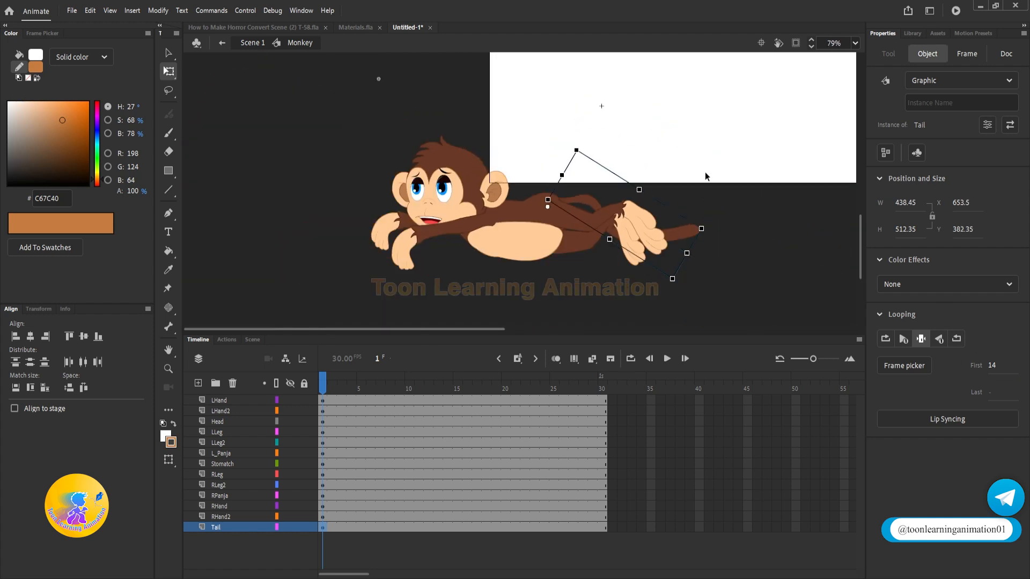
{"action": "left_click", "coordinate": [701, 178]}
Move the RLeg, RLeg2 and RPanja layers below the Tail layer and return to Scene 1.
{"action": "scroll", "coordinate": [623, 228], "scroll_direction": "up", "scroll_amount": 4}
{"action": "left_click", "coordinate": [632, 267]}
{"action": "left_click", "coordinate": [546, 270], "text": "shift"}
{"action": "left_click", "coordinate": [590, 257], "text": "shift"}
{"action": "left_click", "coordinate": [234, 495]}
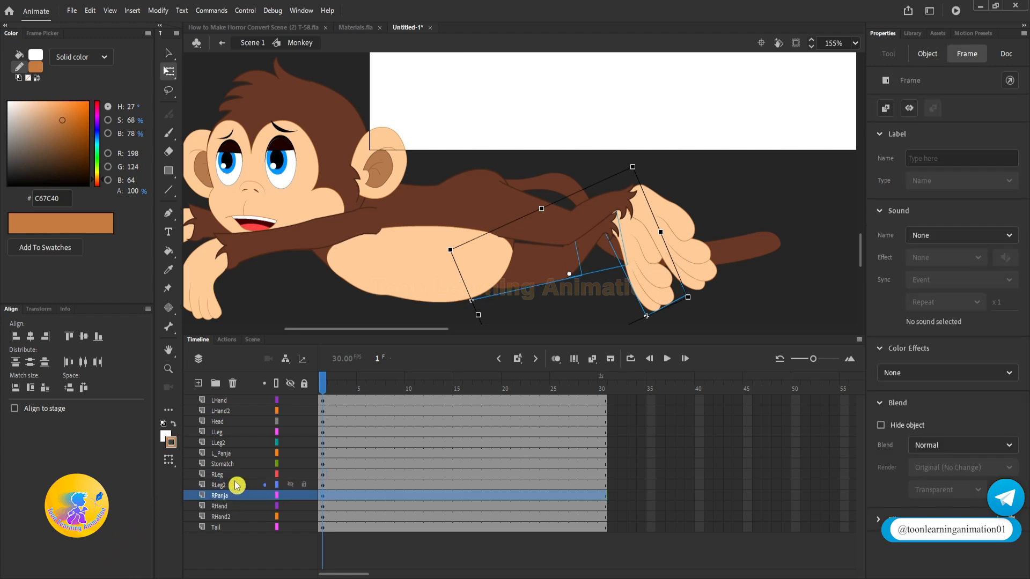
{"action": "left_click", "coordinate": [234, 476], "text": "shift"}
{"action": "left_click_drag", "start_coordinate": [238, 495], "coordinate": [235, 536]}
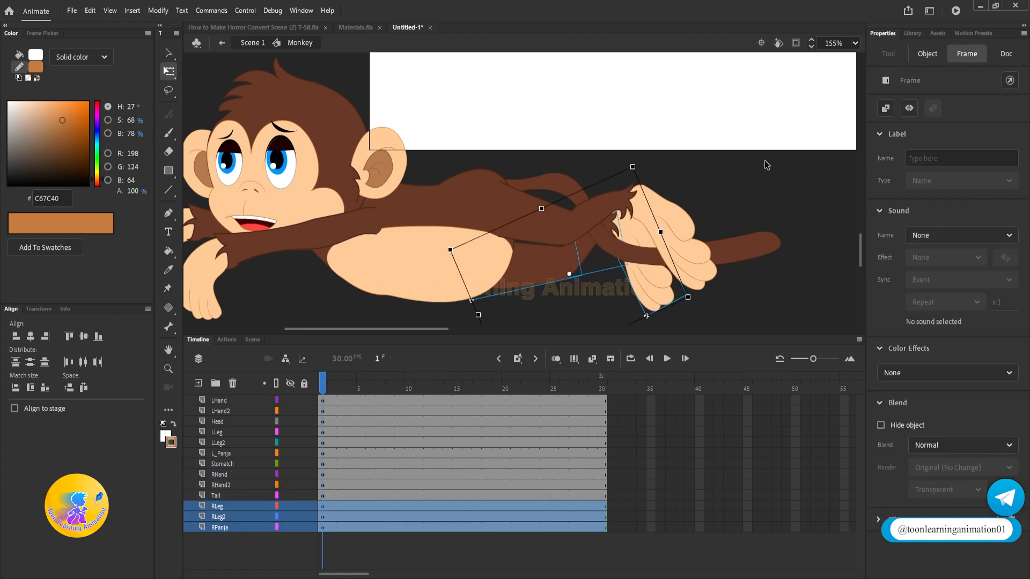
{"action": "left_click", "coordinate": [711, 209]}
{"action": "double_click", "coordinate": [687, 183]}
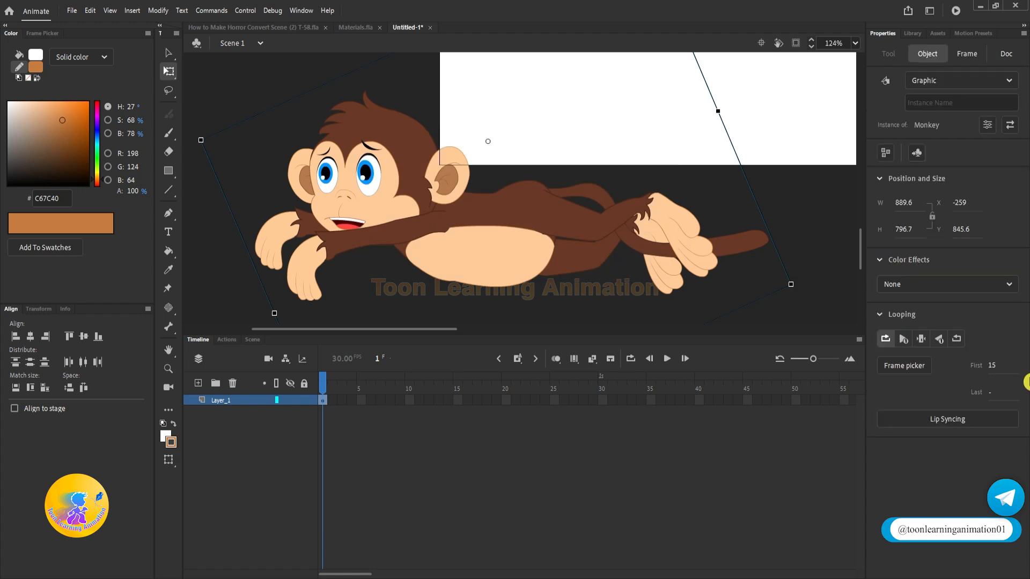
Set the Monkey instance's first frame to 1 and copy the lying monkey.
{"action": "left_click_drag", "start_coordinate": [992, 366], "coordinate": [230, 161]}
{"action": "left_click", "coordinate": [613, 128]}
{"action": "left_click", "coordinate": [303, 202]}
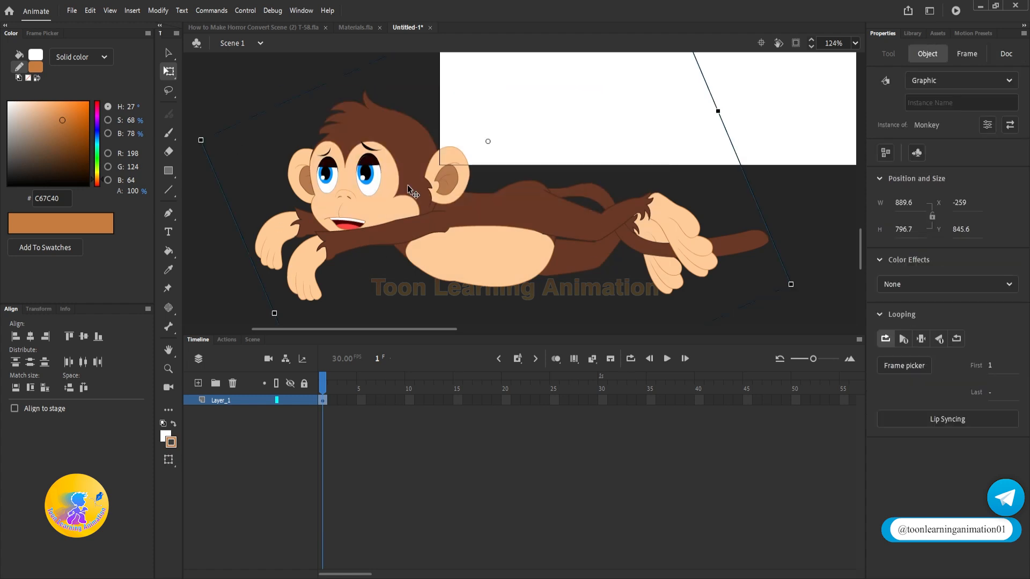
Switch to the horror convert scene document and paste the monkey at frame 179, putting duplicate library items into a folder.
{"action": "left_click", "coordinate": [240, 28]}
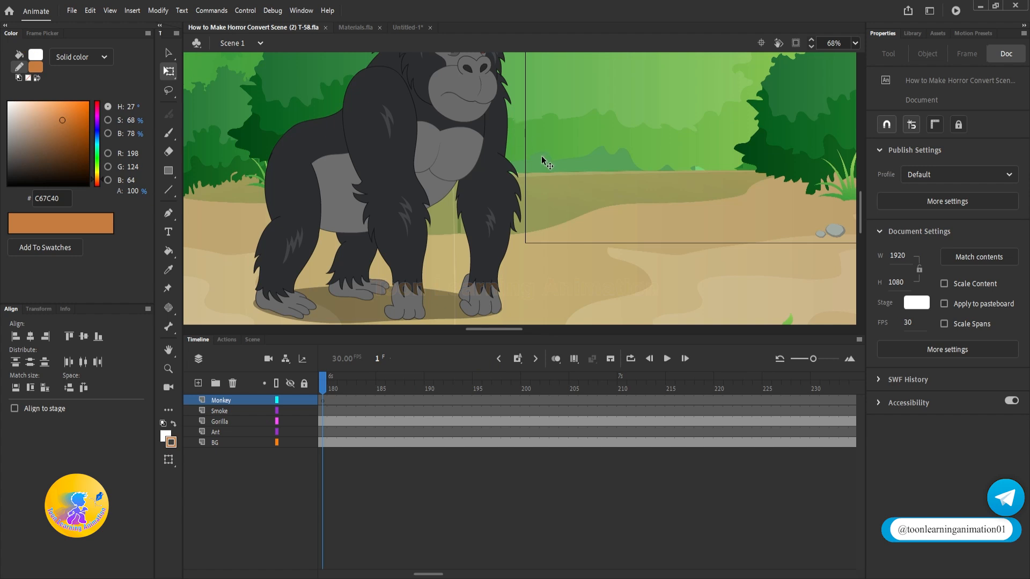
{"action": "key", "text": "ctrl+v"}
{"action": "left_click", "coordinate": [524, 306]}
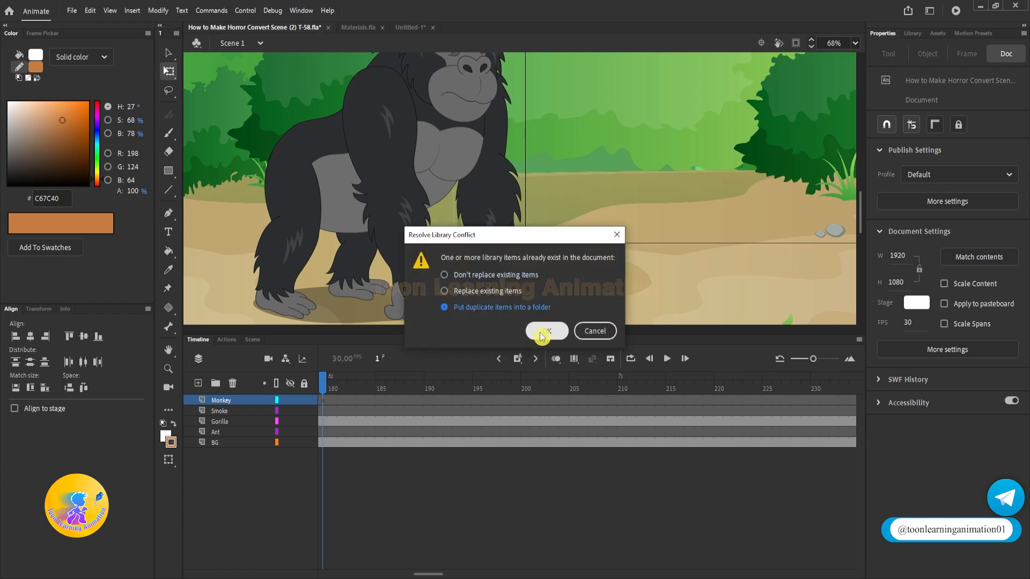
{"action": "left_click", "coordinate": [545, 331]}
Position the pasted monkey on the ground in front of the gorilla's feet and lock the BG layer.
{"action": "left_click_drag", "start_coordinate": [544, 272], "coordinate": [549, 311]}
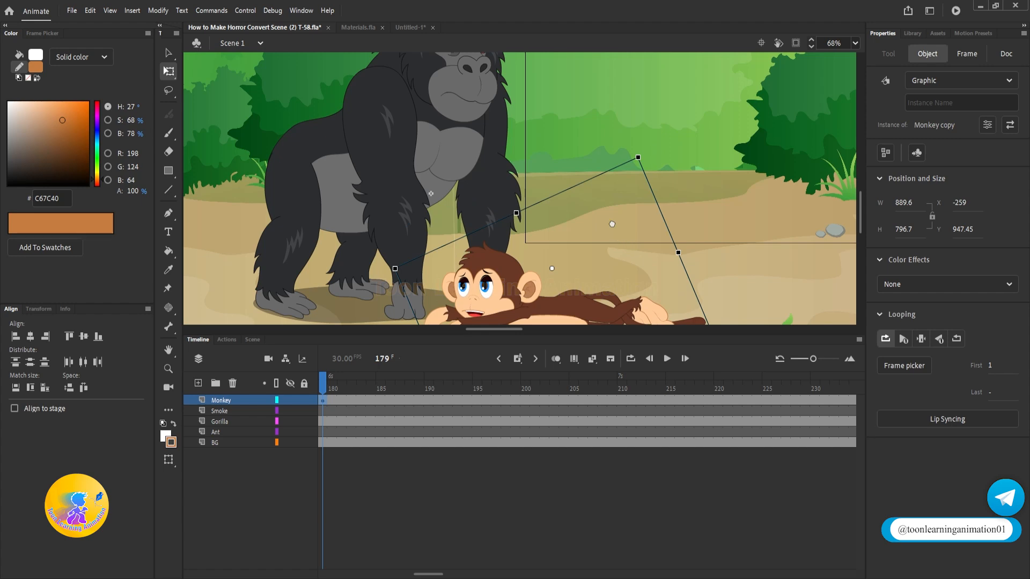
{"action": "scroll", "coordinate": [569, 249], "scroll_direction": "down", "scroll_amount": 3}
{"action": "mouse_move", "coordinate": [569, 249]}
{"action": "left_mouse_down"}
{"action": "mouse_move", "coordinate": [591, 243]}
{"action": "mouse_move", "coordinate": [564, 244]}
{"action": "left_mouse_up"}
{"action": "scroll", "coordinate": [682, 197], "scroll_direction": "down", "scroll_amount": 3}
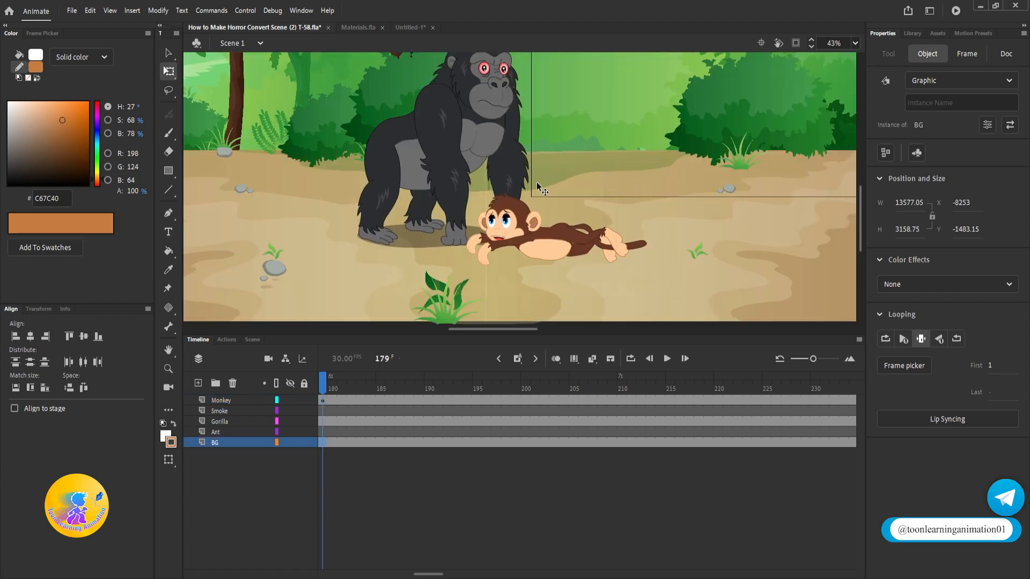
{"action": "scroll", "coordinate": [555, 257], "scroll_direction": "up", "scroll_amount": 3}
{"action": "left_click", "coordinate": [544, 244]}
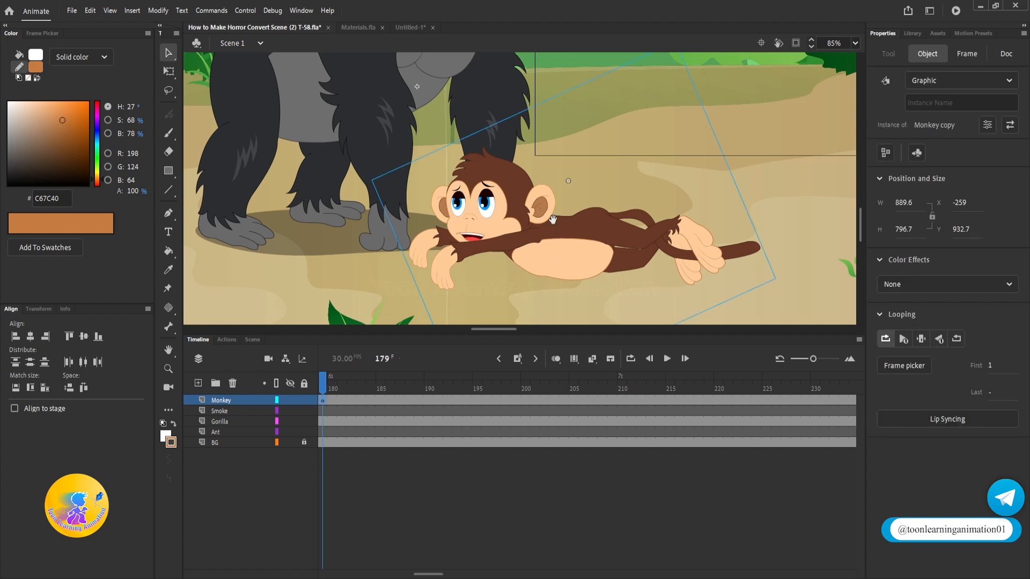
Open the pasted monkey symbol for editing.
{"action": "scroll", "coordinate": [545, 243], "scroll_direction": "down", "scroll_amount": 2}
{"action": "scroll", "coordinate": [551, 219], "scroll_direction": "up", "scroll_amount": 4}
{"action": "scroll", "coordinate": [551, 219], "scroll_direction": "down", "scroll_amount": 3}
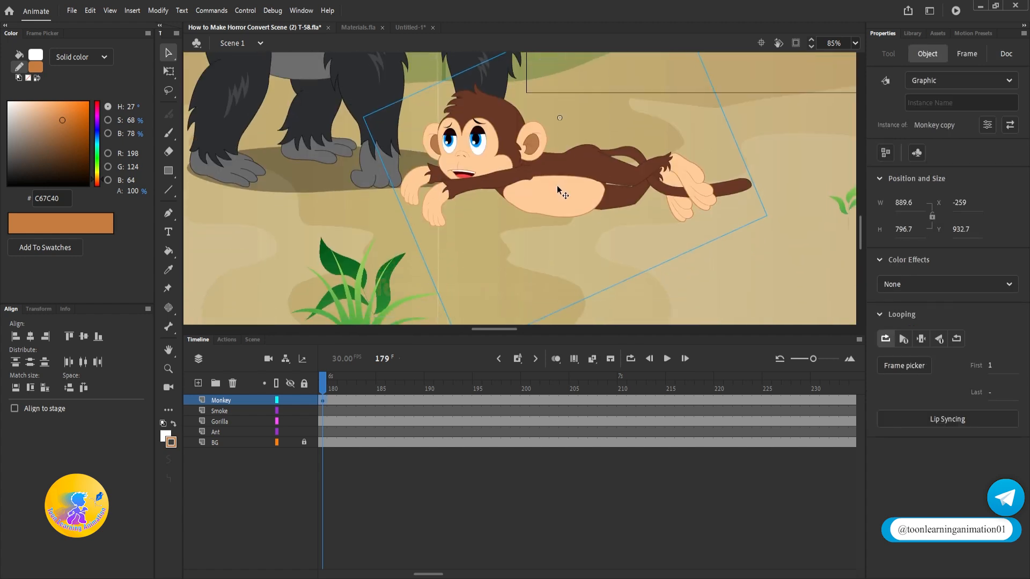
{"action": "double_click", "coordinate": [529, 203]}
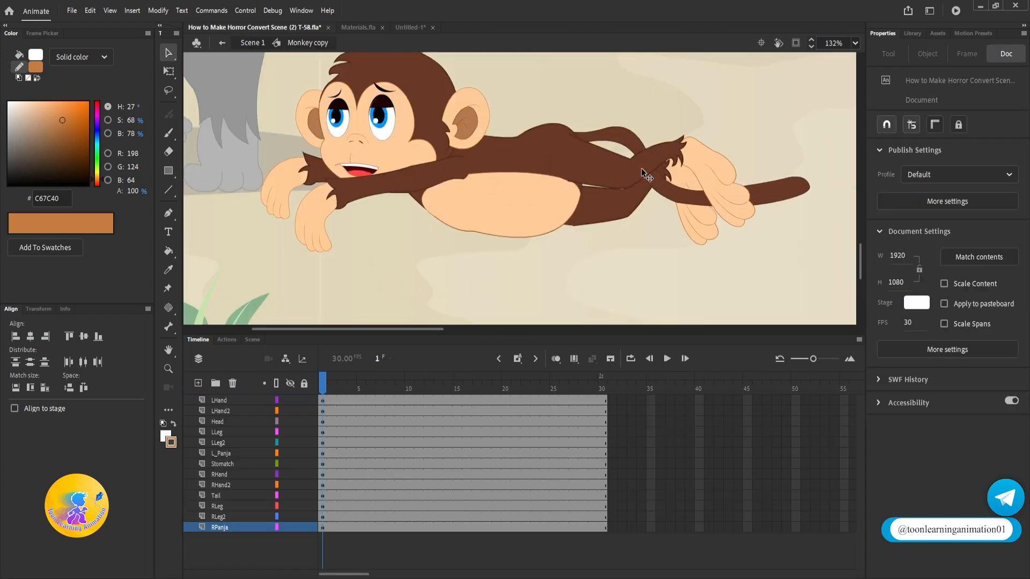
{"action": "key", "text": "q"}
{"action": "left_click", "coordinate": [697, 161]}
{"action": "left_click", "coordinate": [653, 156], "text": "shift"}
{"action": "left_click", "coordinate": [607, 163], "text": "shift"}
{"action": "left_click_drag", "start_coordinate": [644, 179], "coordinate": [558, 151]}
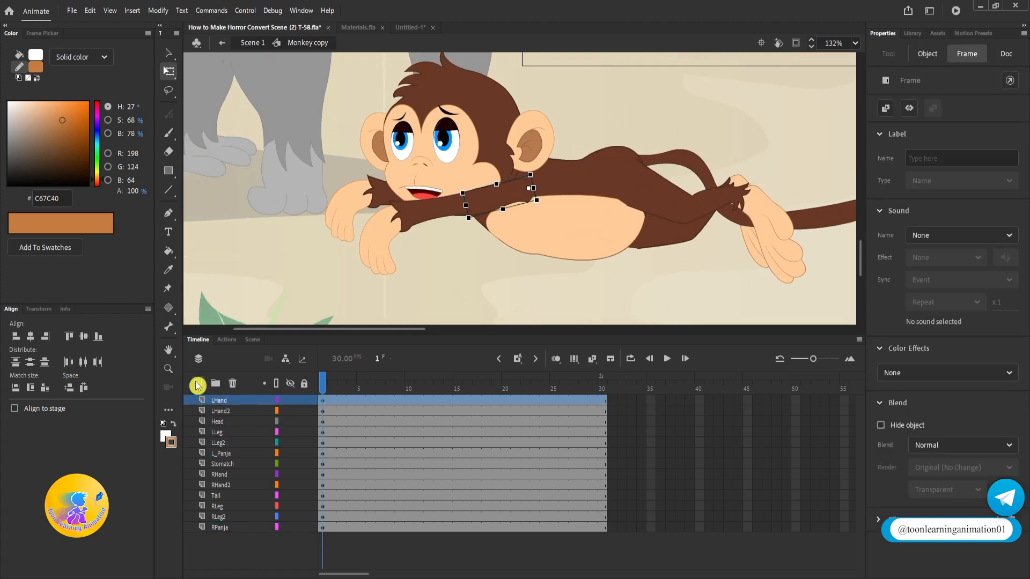
Add a new layer above the body parts and draw a long flat oval from the front hand to the feet.
{"action": "left_click", "coordinate": [170, 188]}
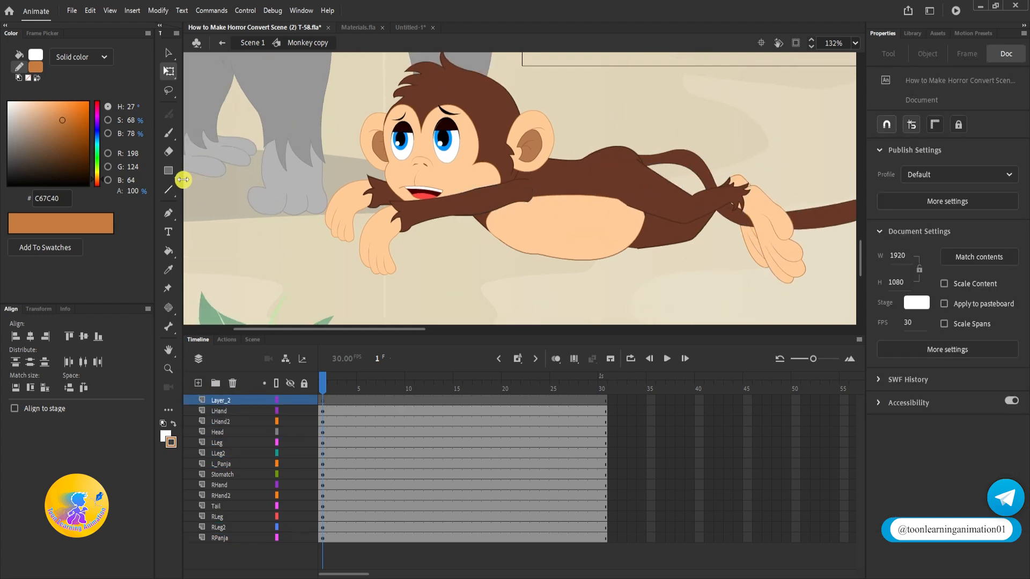
{"action": "left_click", "coordinate": [168, 173]}
{"action": "left_click", "coordinate": [202, 207]}
{"action": "left_click_drag", "start_coordinate": [434, 207], "coordinate": [380, 176]}
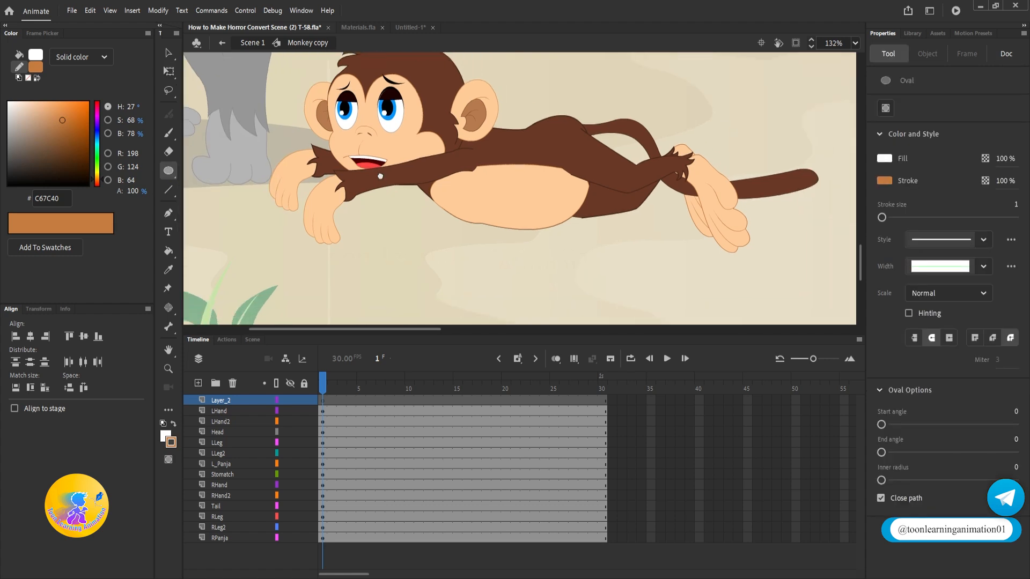
{"action": "left_click_drag", "start_coordinate": [296, 207], "coordinate": [774, 225]}
Recolour the oval's fill to black and delete its outline.
{"action": "key", "text": "v"}
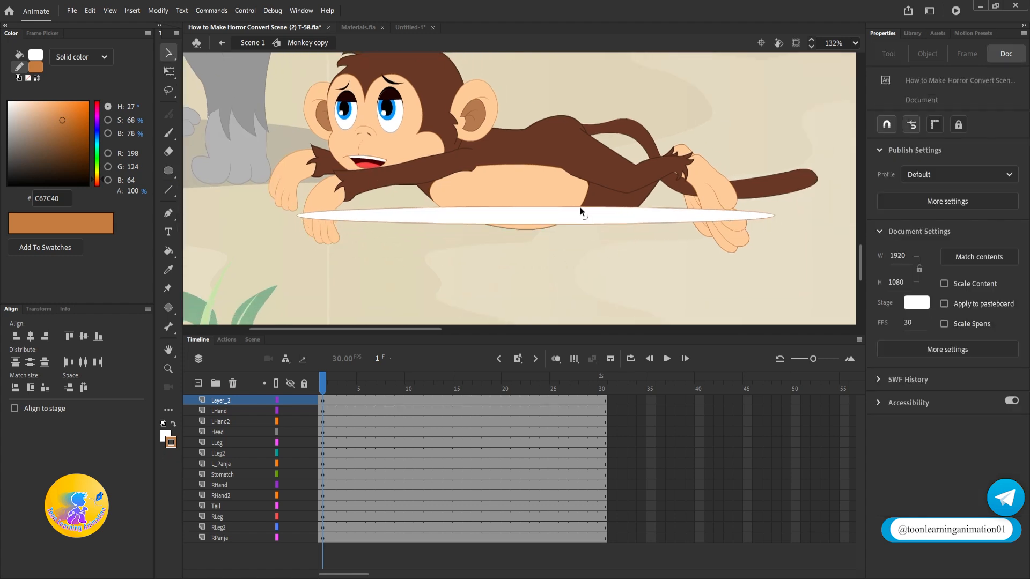
{"action": "left_click", "coordinate": [584, 219]}
{"action": "left_click_drag", "start_coordinate": [41, 136], "coordinate": [58, 248]}
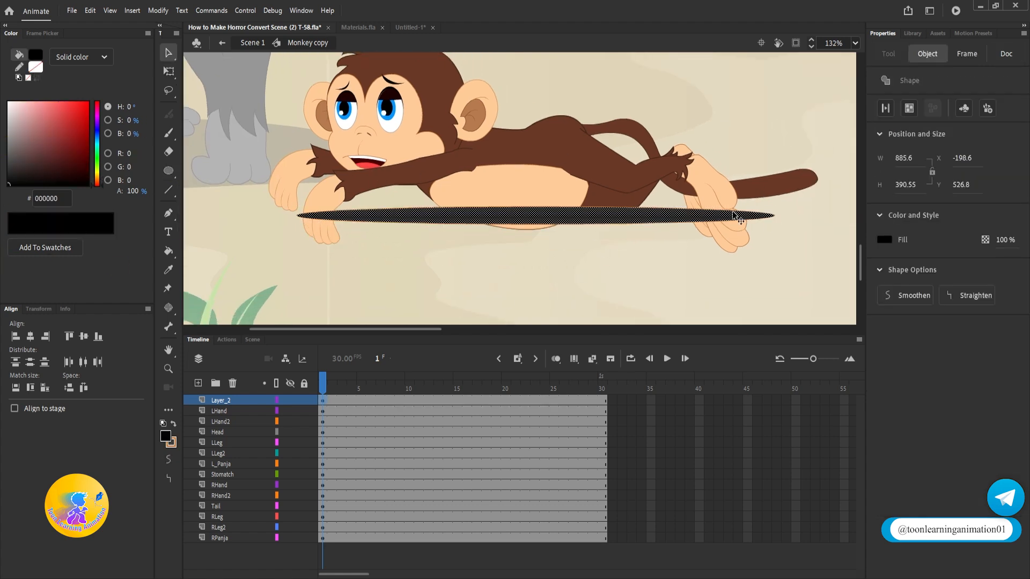
{"action": "left_click", "coordinate": [756, 204]}
{"action": "left_click", "coordinate": [654, 224]}
{"action": "key", "text": "Delete"}
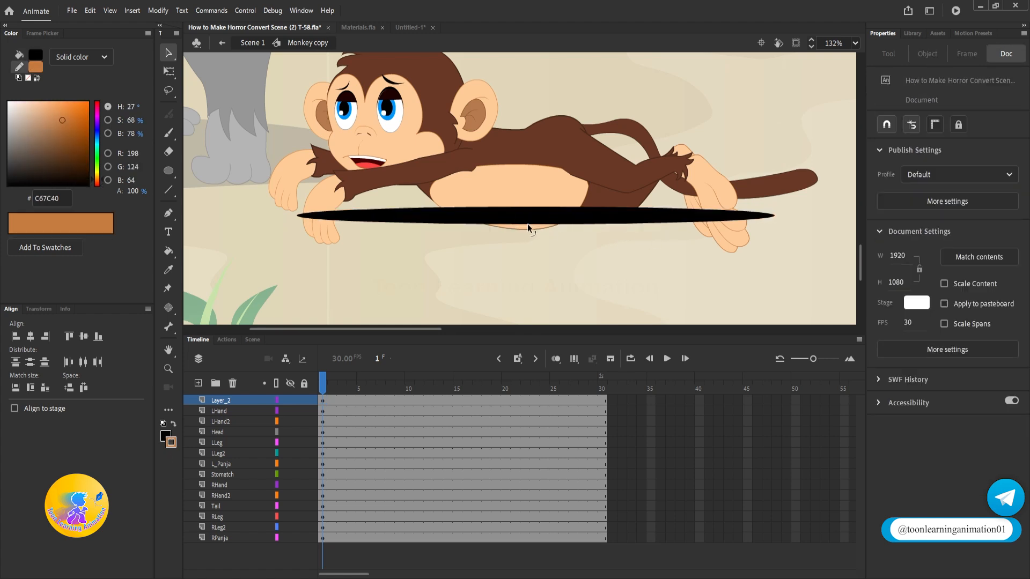
Bulge the oval's lower edge downward and set its fill alpha to 35%.
{"action": "left_click_drag", "start_coordinate": [528, 228], "coordinate": [520, 236]}
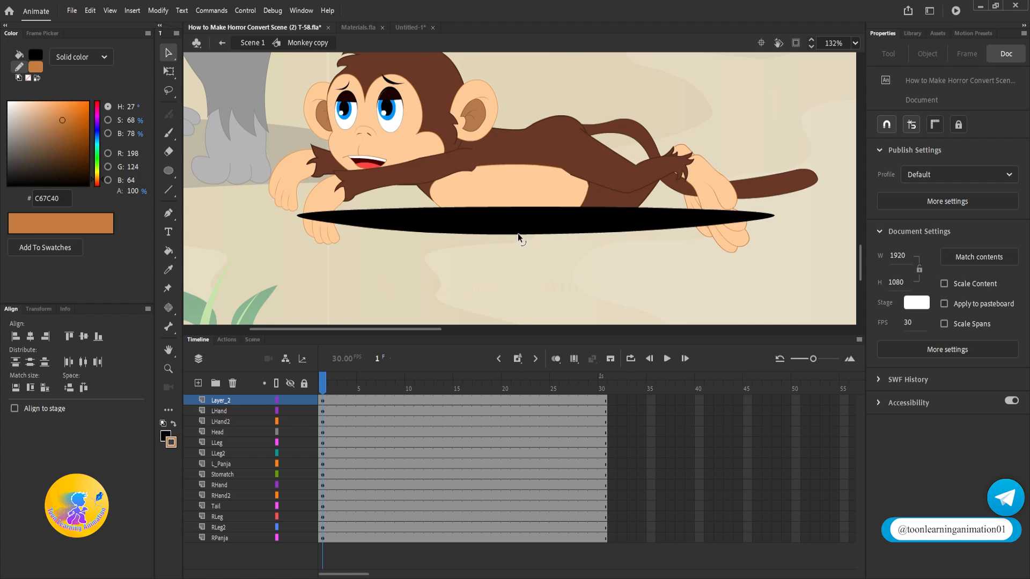
{"action": "left_click", "coordinate": [523, 226]}
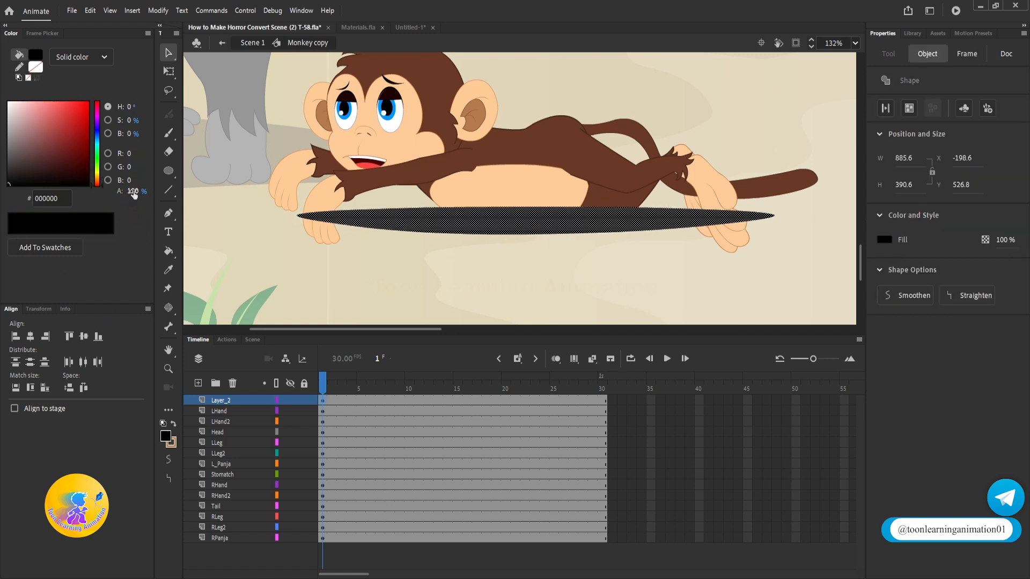
{"action": "type", "text": "35"}
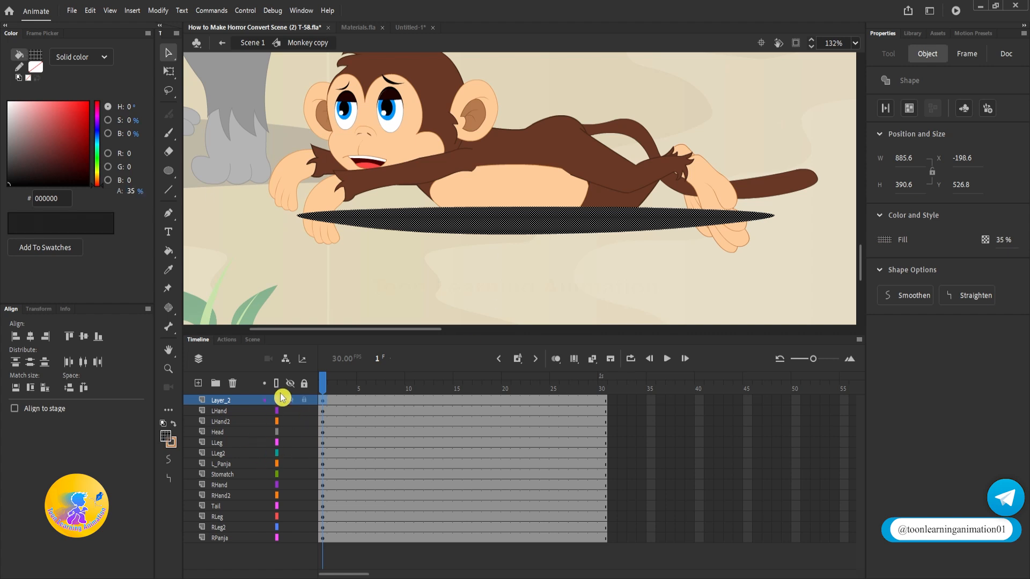
Lock the shadow layer, move it below all the body part layers, and return to Scene 1.
{"action": "left_click", "coordinate": [316, 402]}
{"action": "left_click", "coordinate": [219, 403]}
{"action": "left_click", "coordinate": [217, 538]}
{"action": "double_click", "coordinate": [638, 289]}
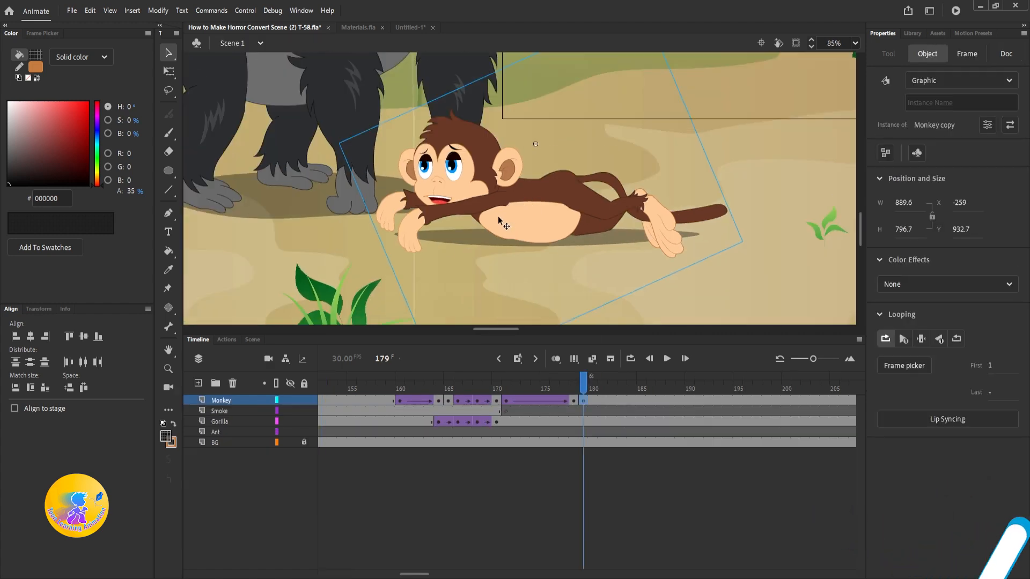
Reopen the monkey symbol and rotate the near upper arm and forearm so the elbow rests lower, near the ground shadow.
{"action": "scroll", "coordinate": [448, 230], "scroll_direction": "up", "scroll_amount": 5}
{"action": "double_click", "coordinate": [394, 243]}
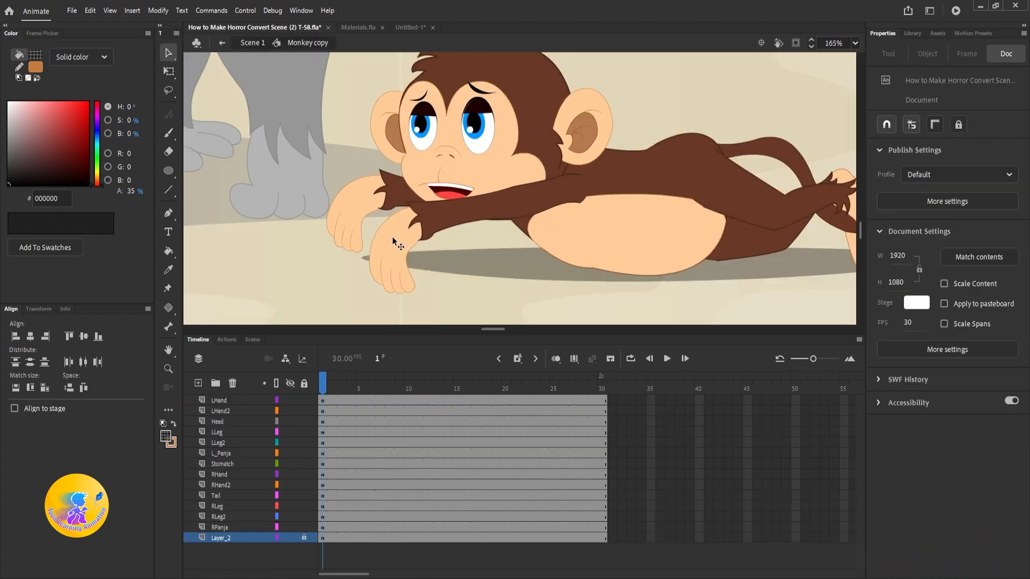
{"action": "key", "text": "q"}
{"action": "left_click", "coordinate": [498, 202]}
{"action": "left_click_drag", "start_coordinate": [492, 188], "coordinate": [502, 234]}
{"action": "left_click", "coordinate": [427, 210]}
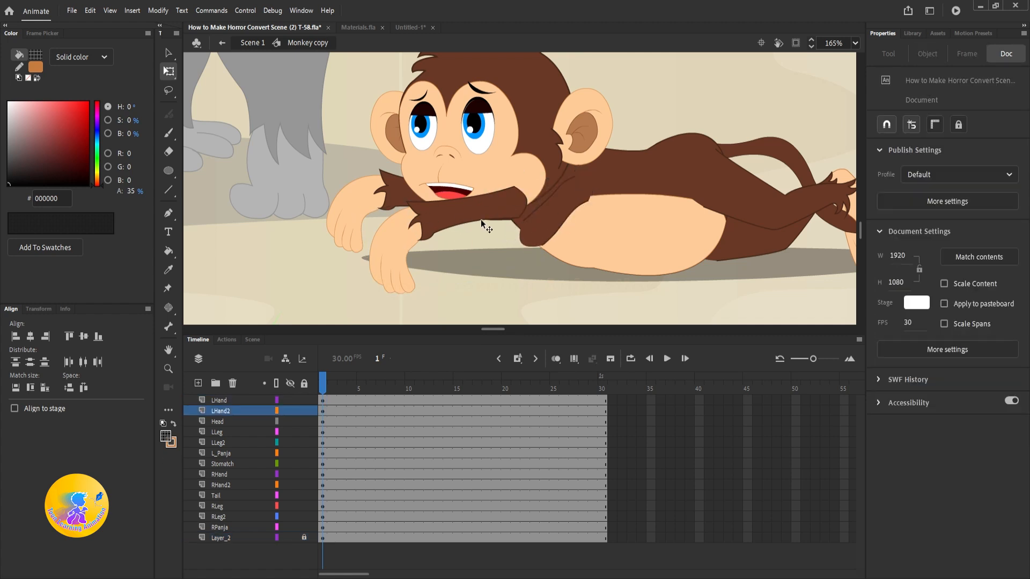
{"action": "left_click", "coordinate": [487, 220]}
{"action": "left_click_drag", "start_coordinate": [378, 239], "coordinate": [380, 215]}
Adjust the far arm to match the lowered near arm and return to Scene 1.
{"action": "left_click", "coordinate": [370, 256]}
{"action": "left_click", "coordinate": [396, 194]}
{"action": "left_click_drag", "start_coordinate": [336, 165], "coordinate": [330, 190]}
{"action": "left_click", "coordinate": [315, 223]}
{"action": "scroll", "coordinate": [486, 232], "scroll_direction": "down", "scroll_amount": 2}
{"action": "key", "text": "v"}
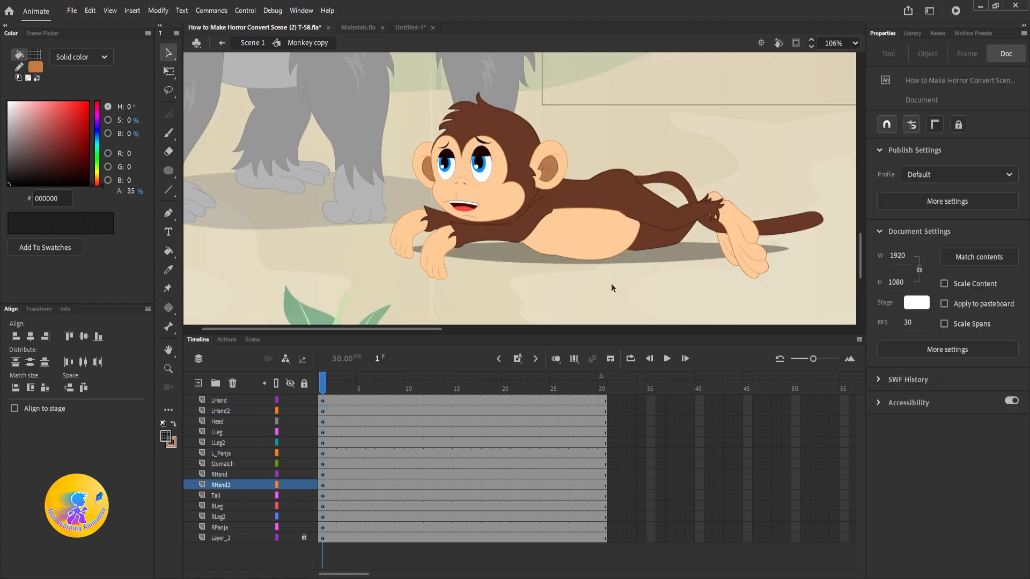
{"action": "double_click", "coordinate": [610, 283]}
{"action": "scroll", "coordinate": [585, 205], "scroll_direction": "down", "scroll_amount": 2}
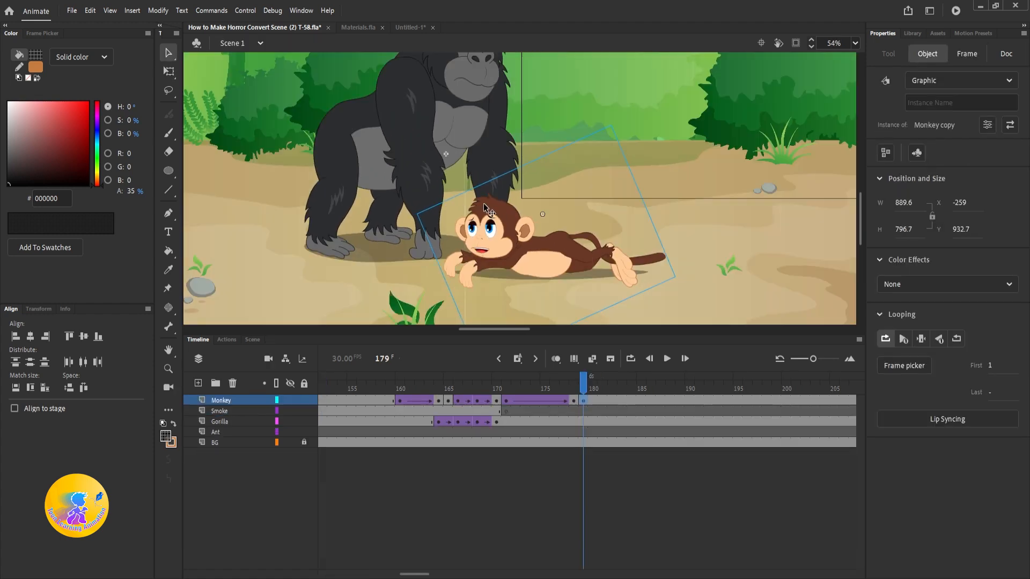
Play back the monkey's jump and fall through to the lying pose.
{"action": "left_click_drag", "start_coordinate": [589, 387], "coordinate": [360, 371]}
{"action": "left_click", "coordinate": [581, 211]}
{"action": "key", "text": "Return"}
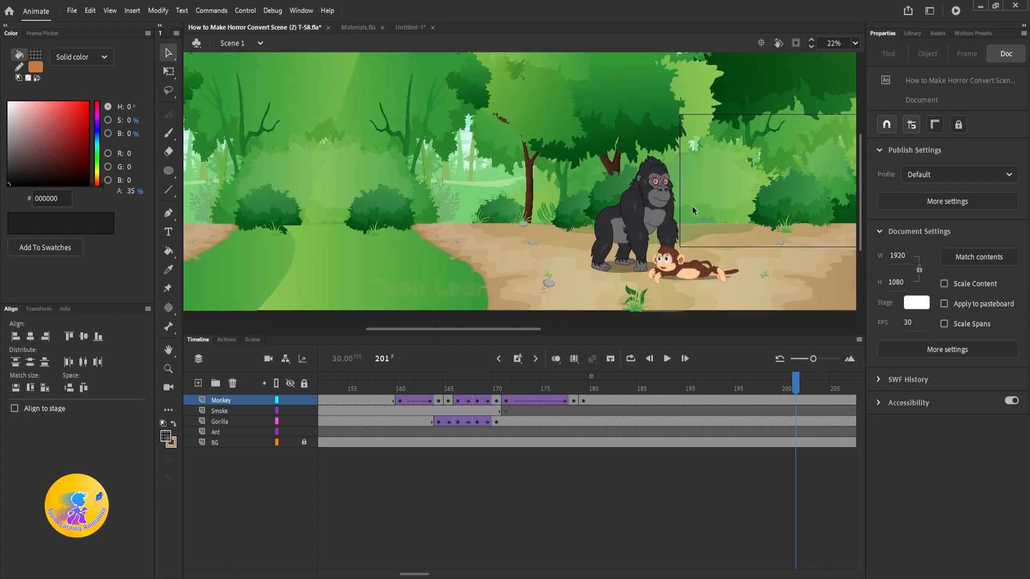
Play the opening section from frame 1 to review the ant and the monkey on the vine.
{"action": "scroll", "coordinate": [535, 188], "scroll_direction": "down", "scroll_amount": 3, "text": "ctrl"}
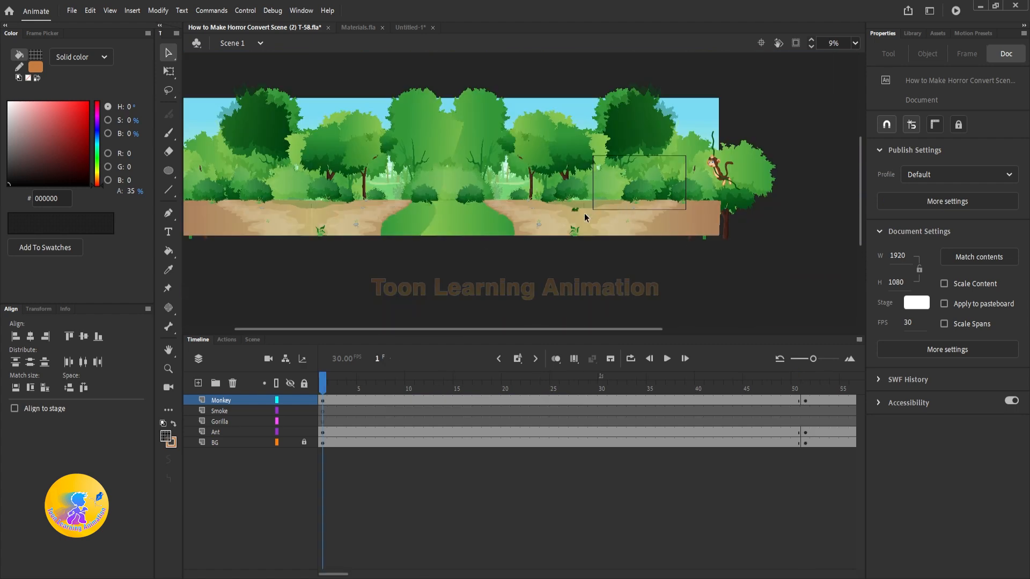
{"action": "scroll", "coordinate": [590, 204], "scroll_direction": "up", "scroll_amount": 3, "text": "ctrl"}
{"action": "left_click_drag", "start_coordinate": [587, 186], "coordinate": [520, 211]}
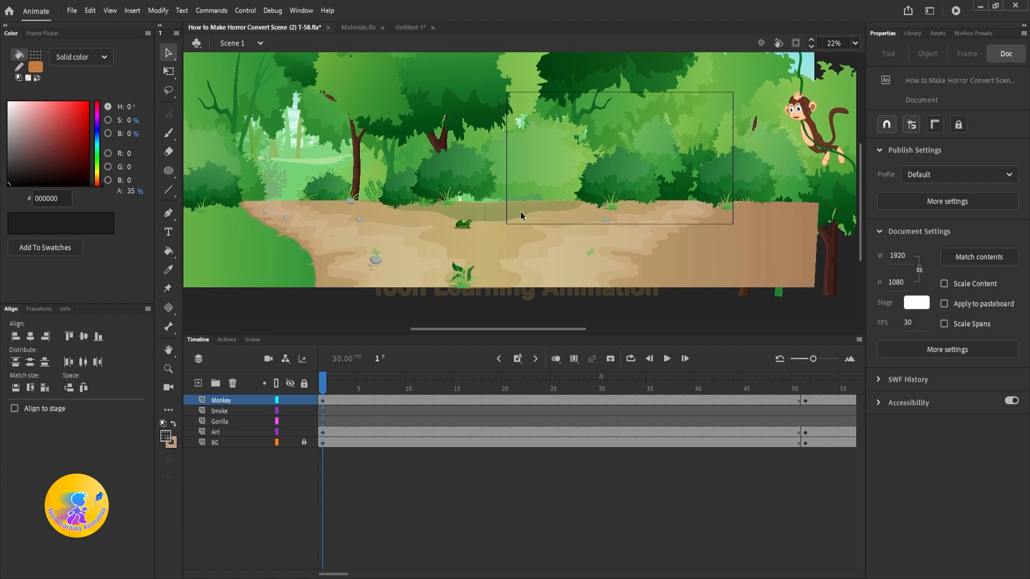
{"action": "scroll", "coordinate": [459, 233], "scroll_direction": "up", "scroll_amount": 4, "text": "ctrl"}
{"action": "scroll", "coordinate": [594, 147], "scroll_direction": "up", "scroll_amount": 1}
{"action": "key", "text": "Return"}
{"action": "key", "text": "Return"}
{"action": "scroll", "coordinate": [576, 231], "scroll_direction": "down", "scroll_amount": 2, "text": "ctrl"}
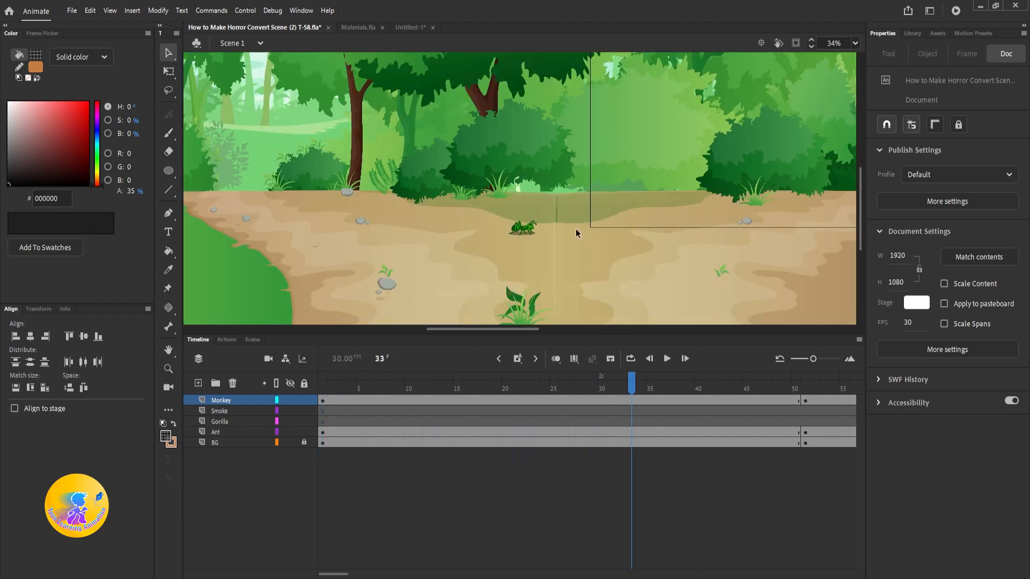
{"action": "scroll", "coordinate": [575, 227], "scroll_direction": "down", "scroll_amount": 4, "text": "ctrl"}
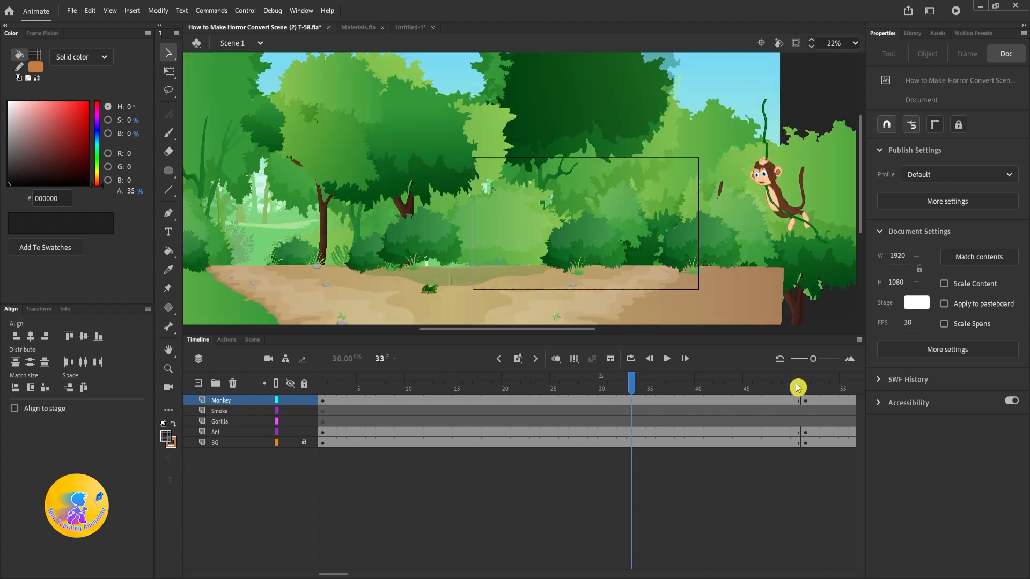
Delete the vine-hanging monkey from the Monkey layer's first keyframe and play the opening from frame 1.
{"action": "left_click", "coordinate": [322, 401]}
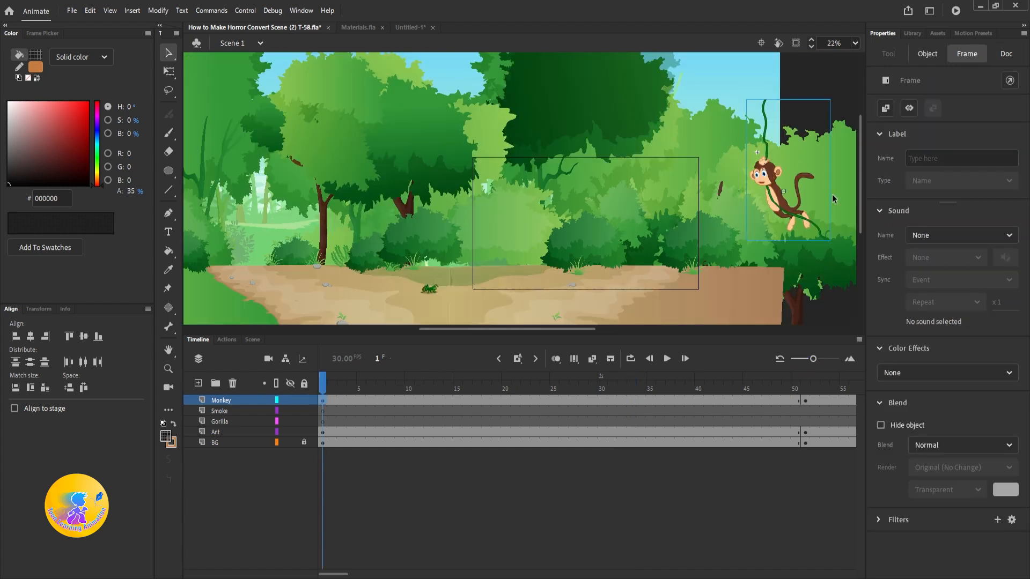
{"action": "key", "text": "Delete"}
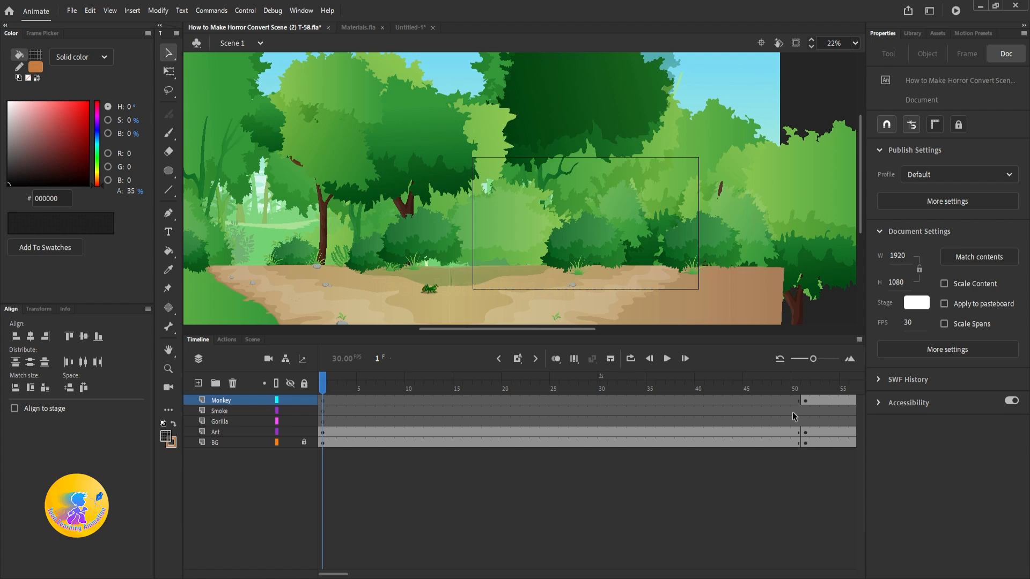
{"action": "scroll", "coordinate": [425, 298], "scroll_direction": "up", "scroll_amount": 5}
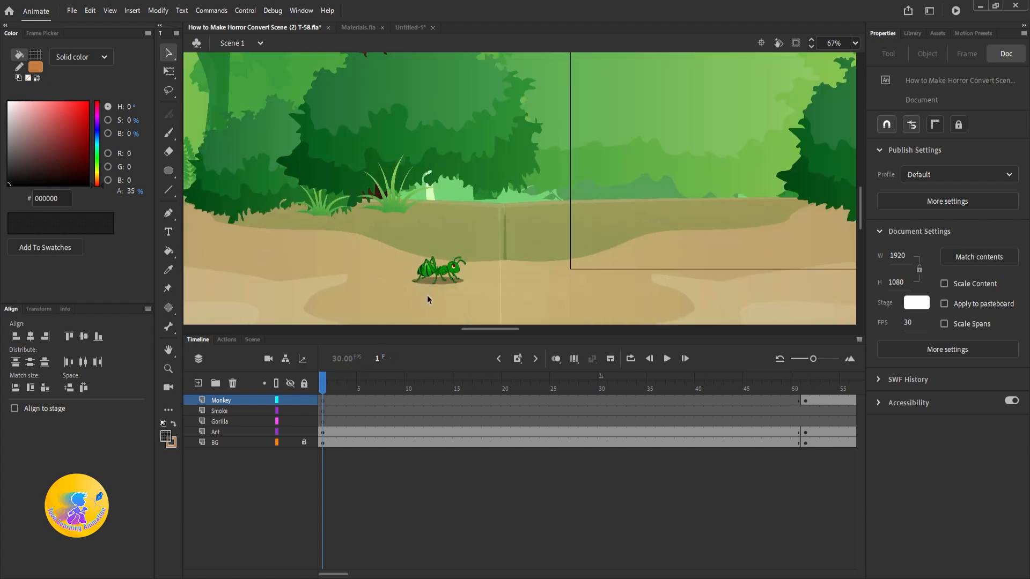
{"action": "left_click_drag", "start_coordinate": [515, 274], "coordinate": [522, 231]}
{"action": "key", "text": "Return"}
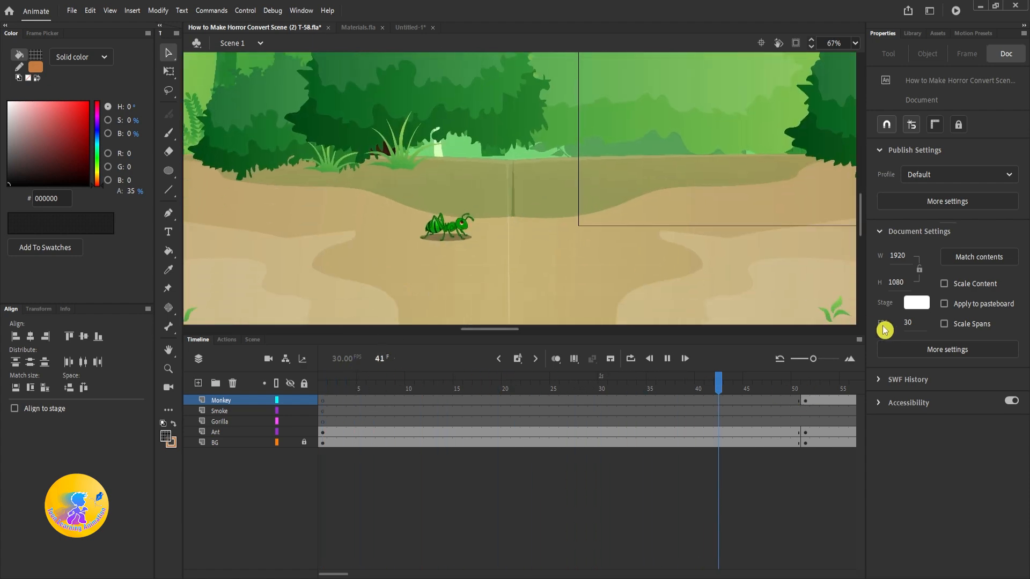
Play the vine-hanging monkey section from frame 51 and check the ant in the scene around frame 110.
{"action": "left_click", "coordinate": [806, 388]}
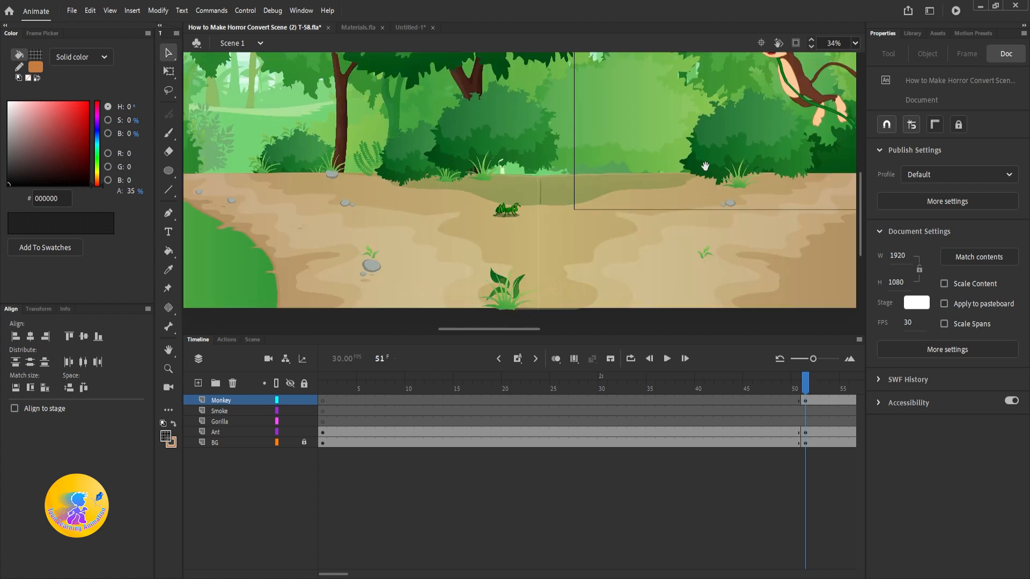
{"action": "scroll", "coordinate": [446, 177], "scroll_direction": "down", "scroll_amount": 3}
{"action": "left_click_drag", "start_coordinate": [605, 204], "coordinate": [598, 196]}
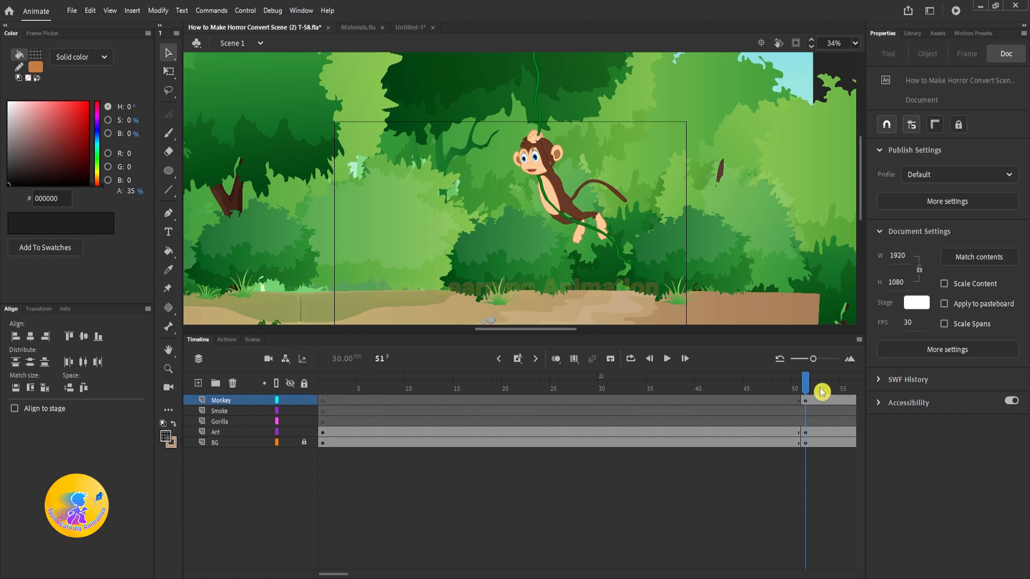
{"action": "key", "text": "Return"}
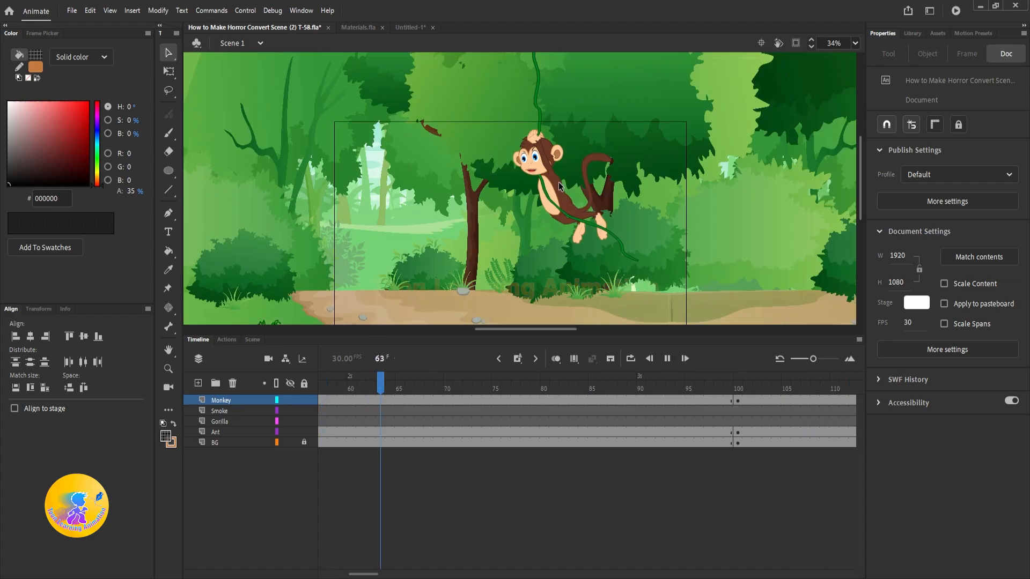
{"action": "left_click", "coordinate": [826, 352]}
{"action": "left_click_drag", "start_coordinate": [643, 186], "coordinate": [876, 100]}
{"action": "scroll", "coordinate": [502, 247], "scroll_direction": "up", "scroll_amount": 2}
{"action": "scroll", "coordinate": [503, 246], "scroll_direction": "down", "scroll_amount": 3}
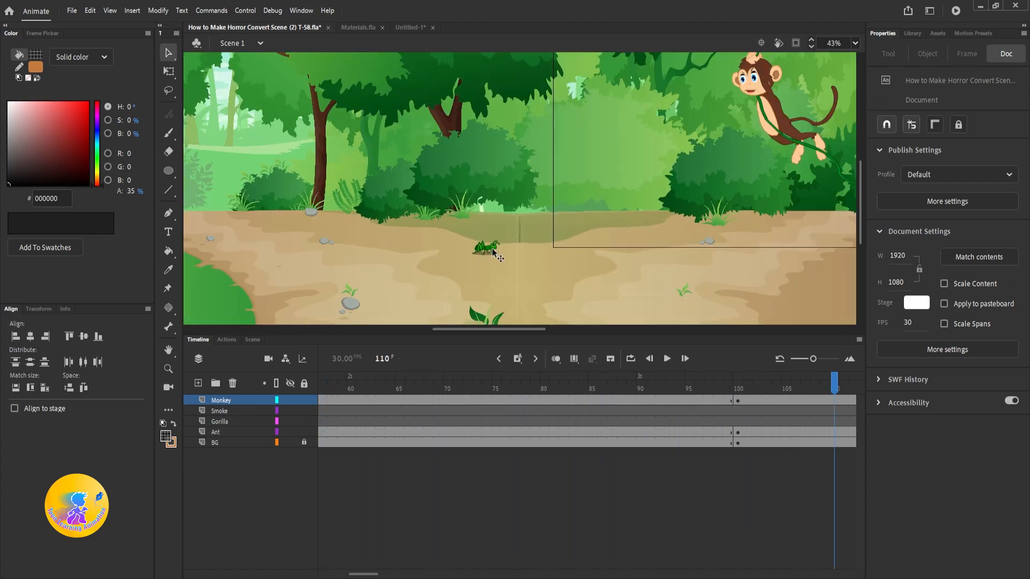
Delete the vine-hanging monkey from the Monkey layer's keyframe at frame 100 and play on from there.
{"action": "left_click", "coordinate": [737, 399]}
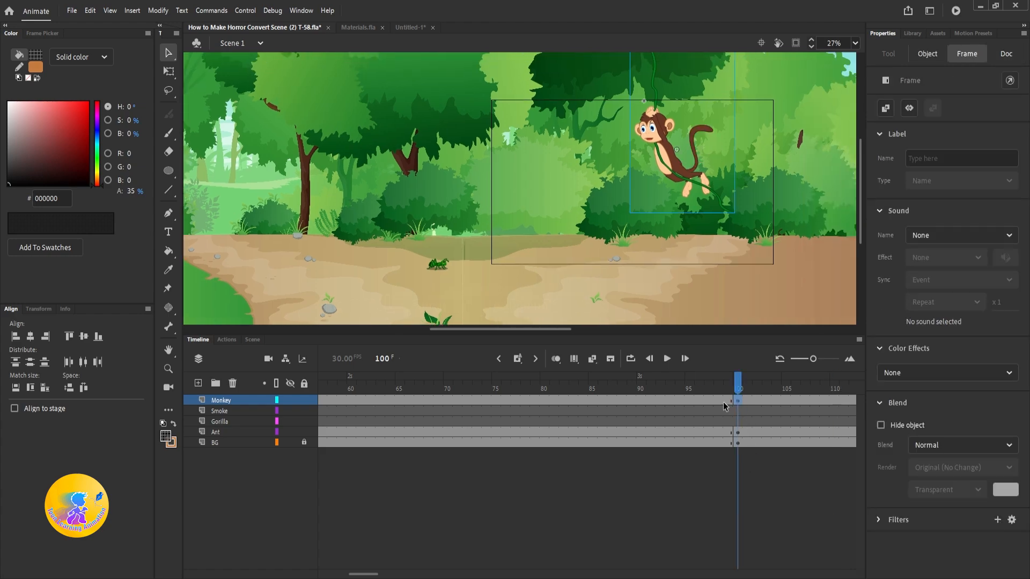
{"action": "key", "text": "Delete"}
{"action": "mouse_move", "coordinate": [738, 378]}
{"action": "left_mouse_down"}
{"action": "mouse_move", "coordinate": [603, 381]}
{"action": "mouse_move", "coordinate": [739, 385]}
{"action": "left_mouse_up"}
{"action": "scroll", "coordinate": [426, 278], "scroll_direction": "up", "scroll_amount": 3}
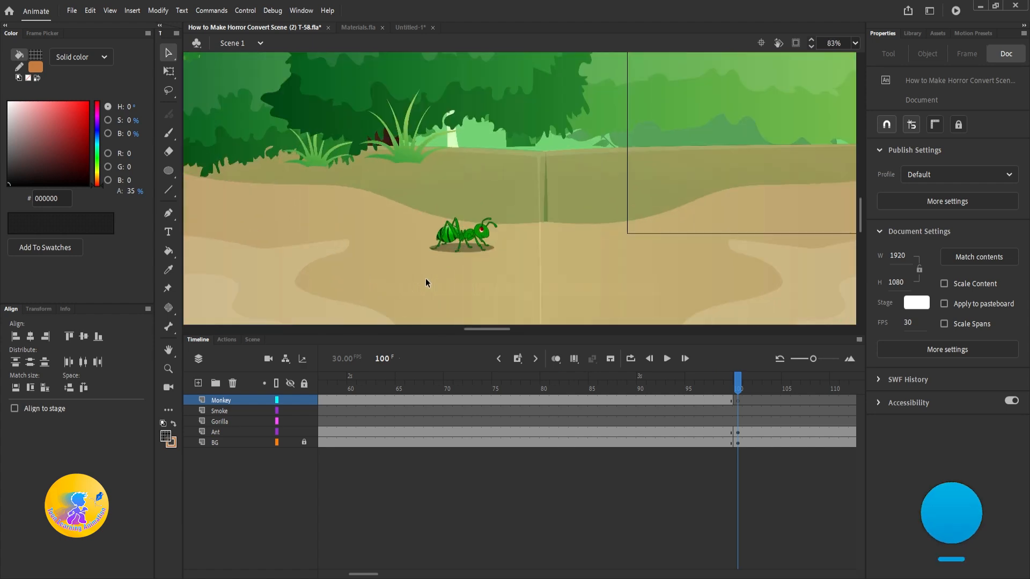
{"action": "key", "text": "Return"}
{"action": "key", "text": "Return"}
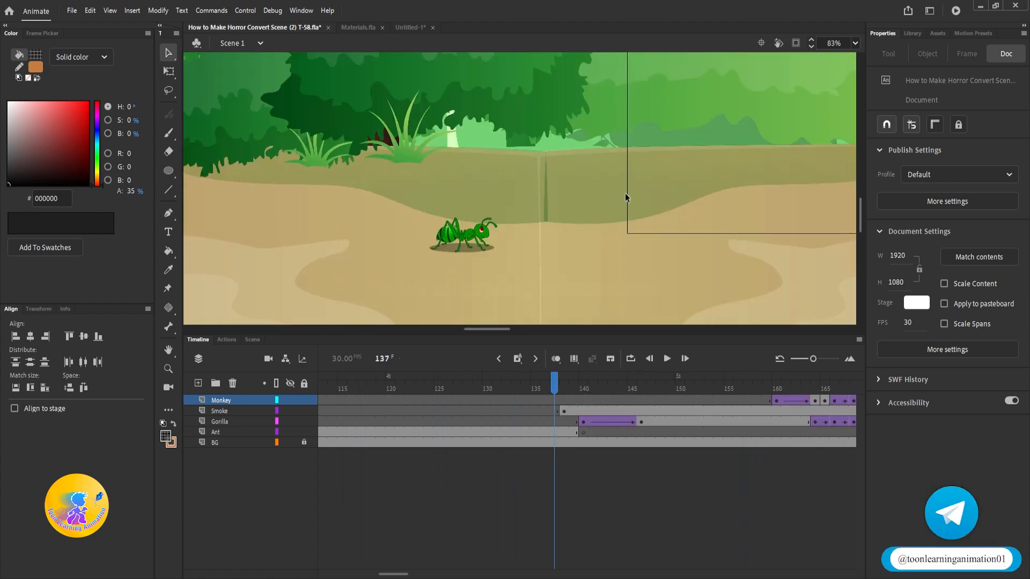
Play the ant's change into the gorilla through the smoke and inspect the gorilla at frame 150.
{"action": "left_click_drag", "start_coordinate": [626, 196], "coordinate": [613, 225]}
{"action": "left_click_drag", "start_coordinate": [524, 336], "coordinate": [524, 429]}
{"action": "scroll", "coordinate": [608, 207], "scroll_direction": "down", "scroll_amount": 2}
{"action": "left_click_drag", "start_coordinate": [579, 234], "coordinate": [561, 263]}
{"action": "scroll", "coordinate": [555, 250], "scroll_direction": "up", "scroll_amount": 2}
{"action": "key", "text": "Return"}
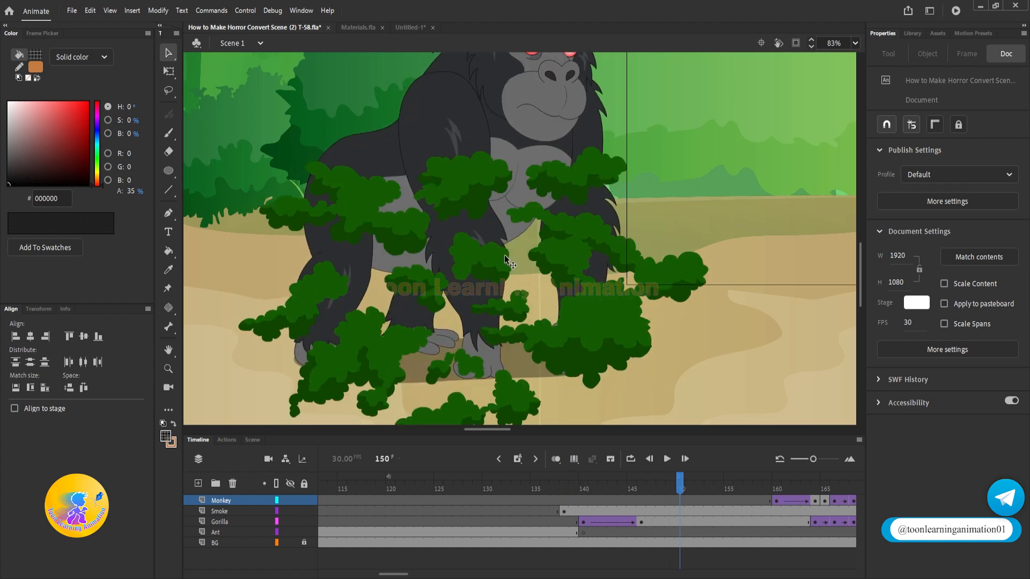
{"action": "scroll", "coordinate": [507, 261], "scroll_direction": "down", "scroll_amount": 3}
{"action": "scroll", "coordinate": [516, 232], "scroll_direction": "up", "scroll_amount": 3}
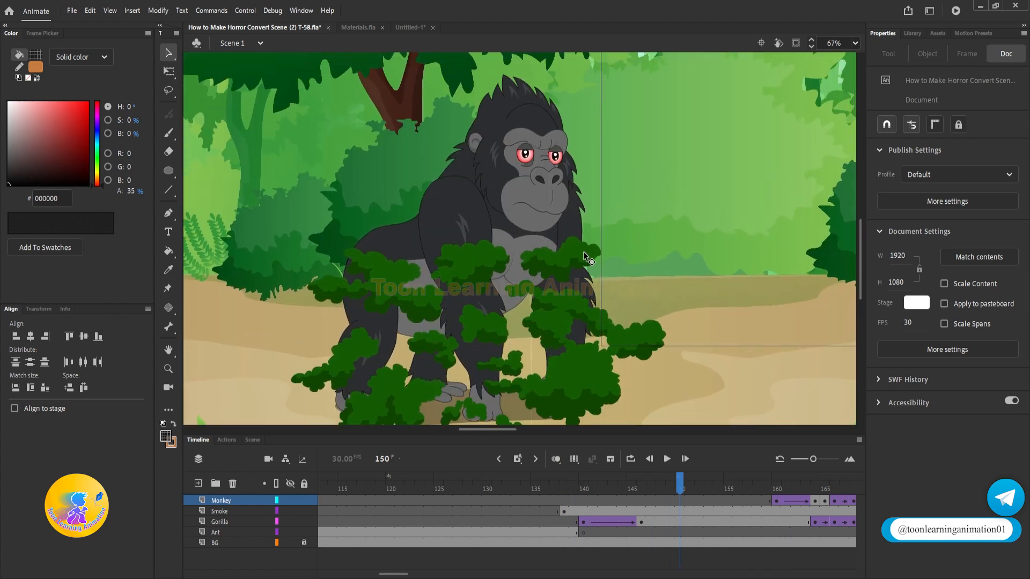
Play back the monkey's jump onto the gorilla, the shaking and the fall, replaying from frame 160.
{"action": "key", "text": "Return"}
{"action": "key", "text": "Return"}
{"action": "left_click_drag", "start_coordinate": [676, 298], "coordinate": [658, 257]}
{"action": "left_click_drag", "start_coordinate": [423, 479], "coordinate": [366, 473]}
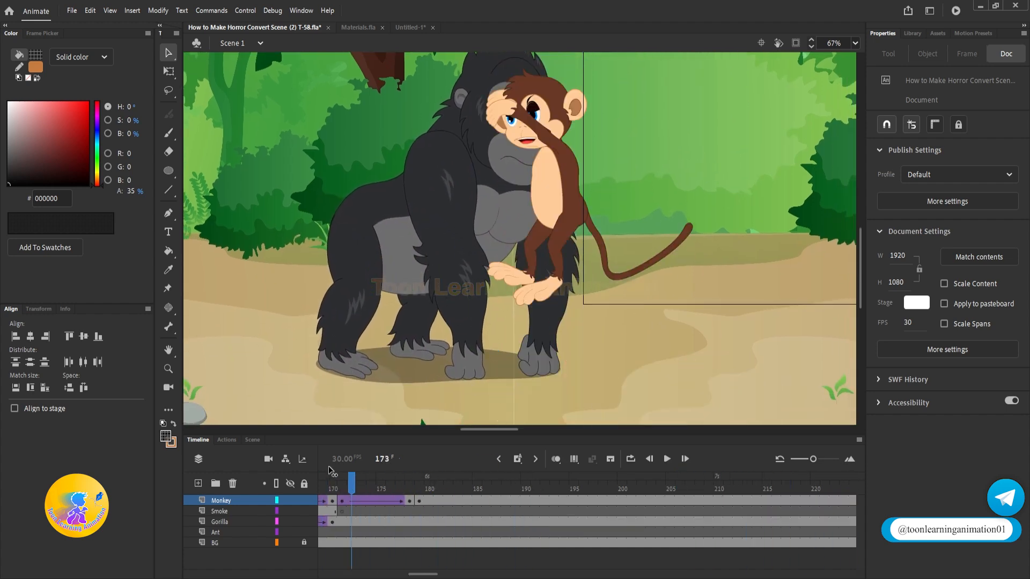
{"action": "key", "text": "Return"}
{"action": "left_click", "coordinate": [475, 476]}
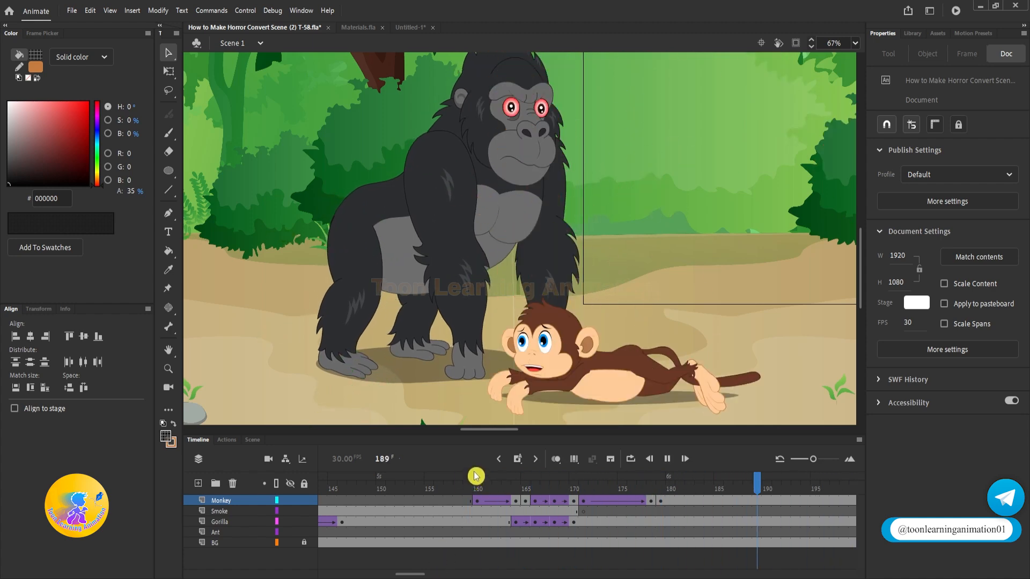
{"action": "key", "text": "Return"}
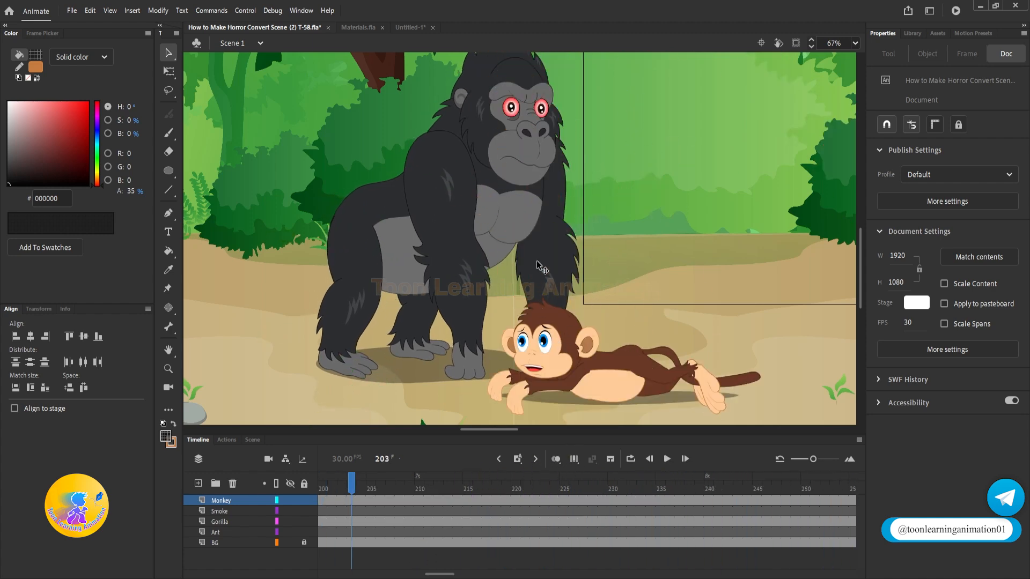
Cut the gorilla from a new keyframe at frame 173 on the Gorilla layer and paste it in place in the Untitled-1 document.
{"action": "left_click_drag", "start_coordinate": [352, 489], "coordinate": [592, 487]}
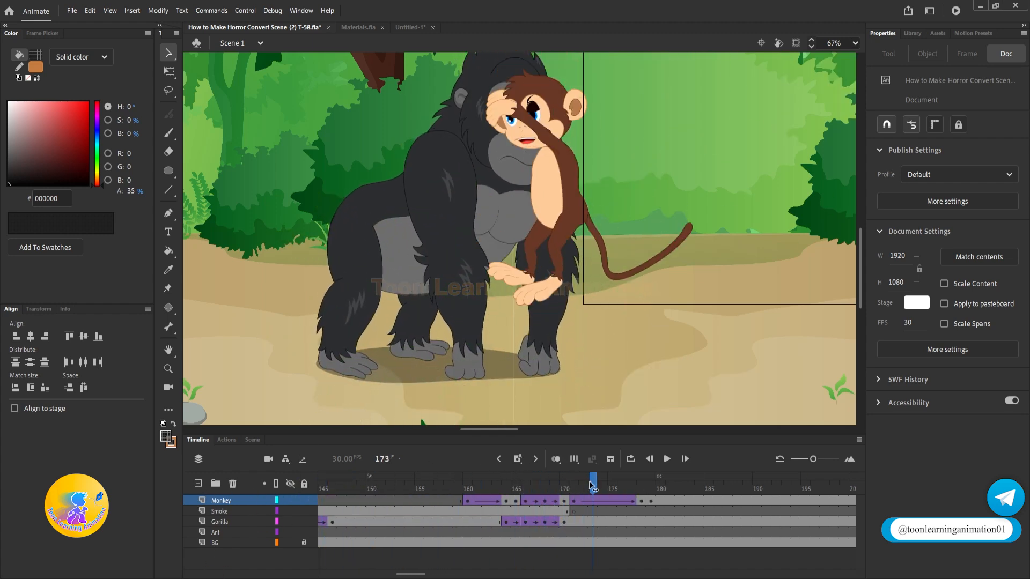
{"action": "left_click", "coordinate": [434, 215]}
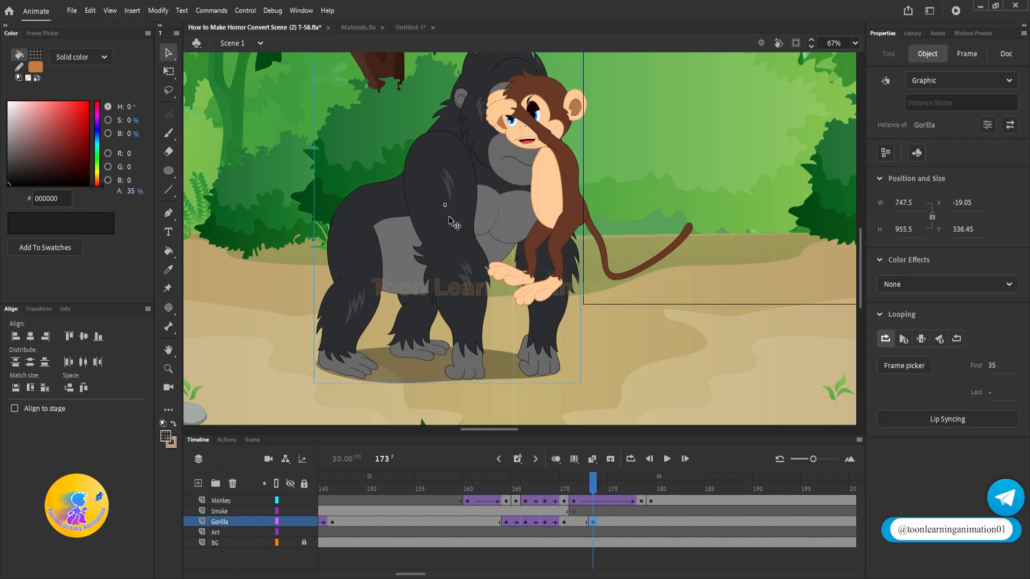
{"action": "key", "text": "Delete"}
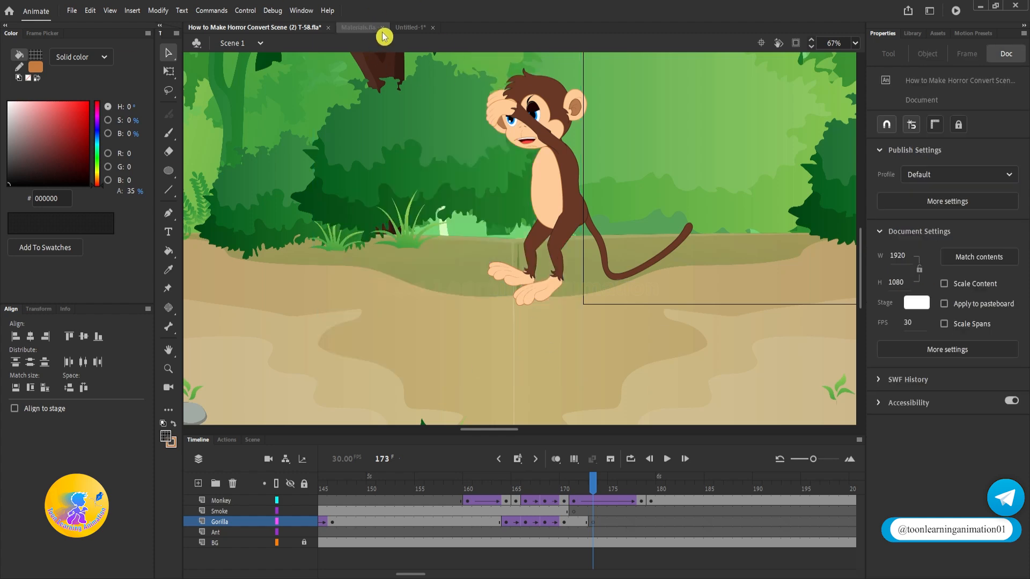
{"action": "left_click", "coordinate": [414, 30]}
{"action": "scroll", "coordinate": [542, 244], "scroll_direction": "down", "scroll_amount": 3}
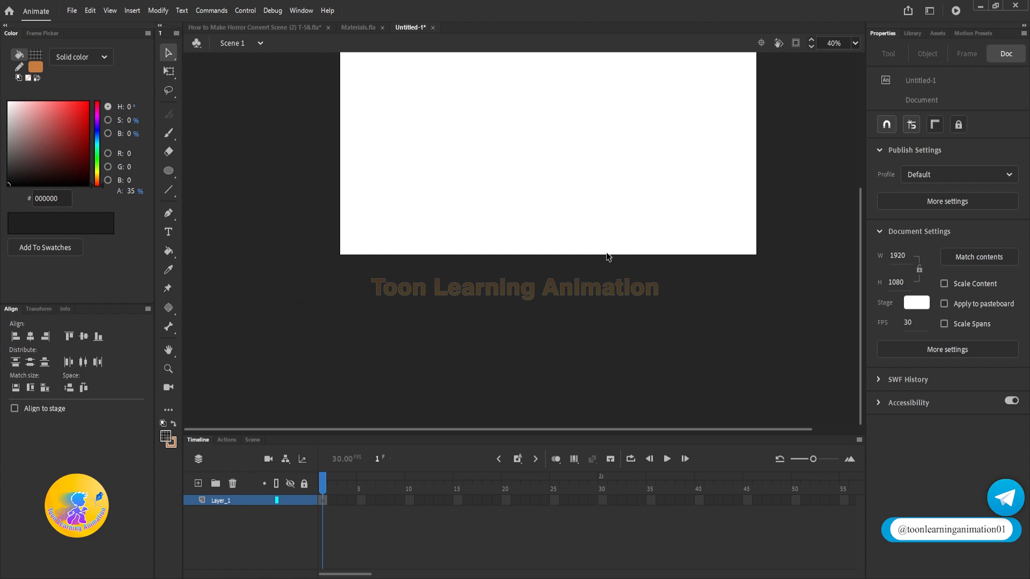
{"action": "key", "text": "ctrl+shift+v"}
{"action": "left_click_drag", "start_coordinate": [326, 216], "coordinate": [397, 273]}
Open the Gorilla symbol for editing and rotate its head clockwise on frame 1 so it faces downward.
{"action": "scroll", "coordinate": [371, 215], "scroll_direction": "up", "scroll_amount": 2}
{"action": "double_click", "coordinate": [371, 215]}
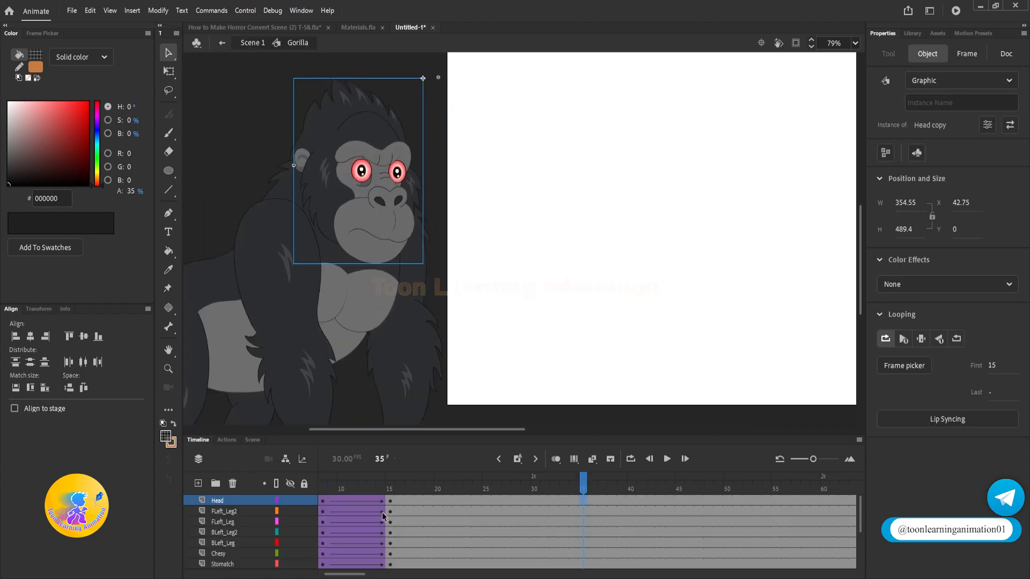
{"action": "left_click_drag", "start_coordinate": [448, 435], "coordinate": [444, 412]}
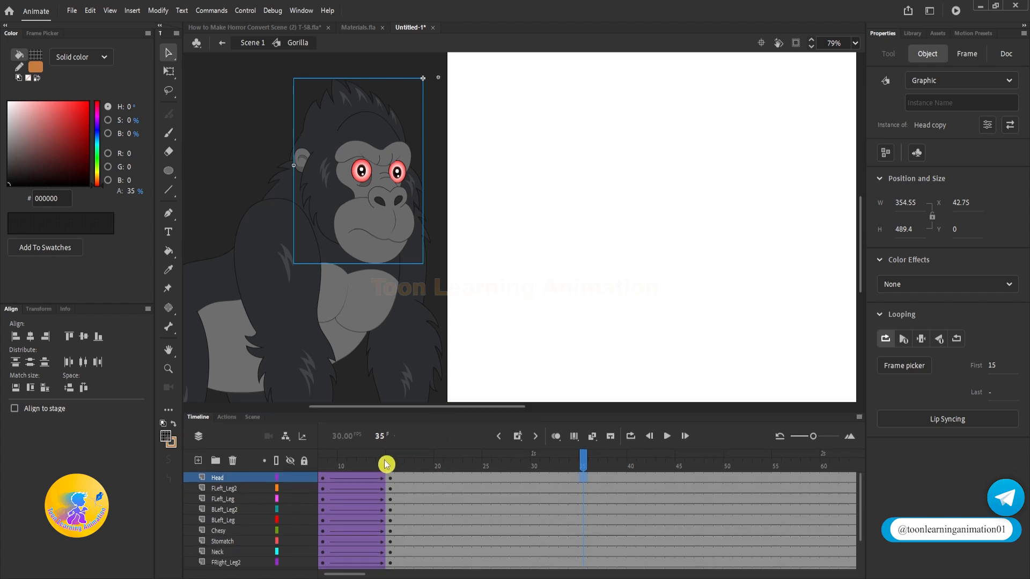
{"action": "left_click_drag", "start_coordinate": [387, 466], "coordinate": [139, 454]}
{"action": "left_click_drag", "start_coordinate": [322, 451], "coordinate": [296, 454]}
{"action": "left_click", "coordinate": [378, 395]}
{"action": "left_click", "coordinate": [397, 251]}
{"action": "key", "text": "q"}
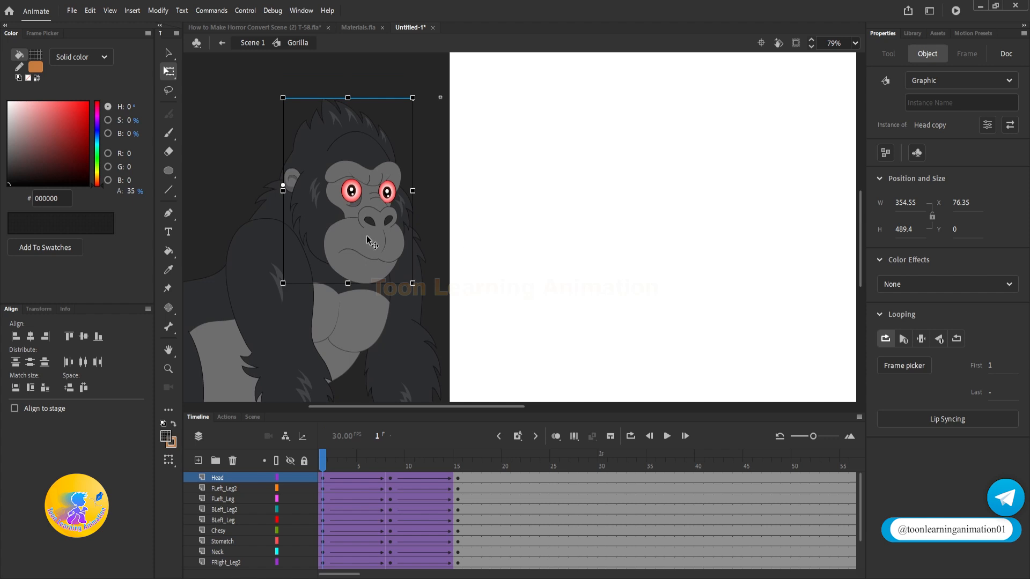
{"action": "left_click_drag", "start_coordinate": [418, 98], "coordinate": [450, 156]}
Rotate the gorilla's head clockwise on the frame 15 keyframe and scrub frames 1 to 15 to check the movement.
{"action": "left_click", "coordinate": [393, 469]}
{"action": "left_click", "coordinate": [457, 476]}
{"action": "left_click", "coordinate": [389, 177]}
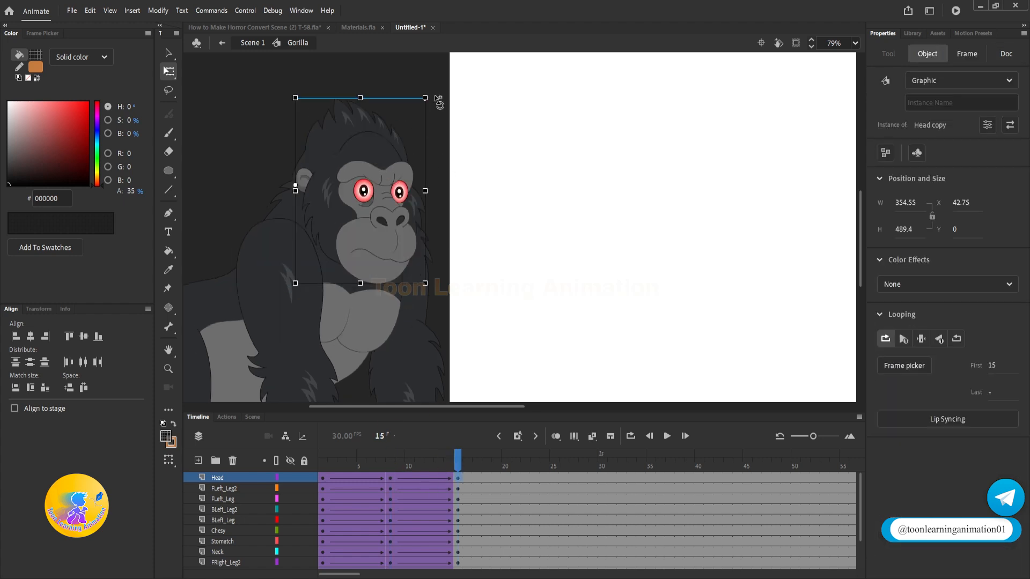
{"action": "left_click_drag", "start_coordinate": [434, 97], "coordinate": [471, 138]}
{"action": "left_click", "coordinate": [322, 454]}
{"action": "left_click_drag", "start_coordinate": [322, 455], "coordinate": [457, 466]}
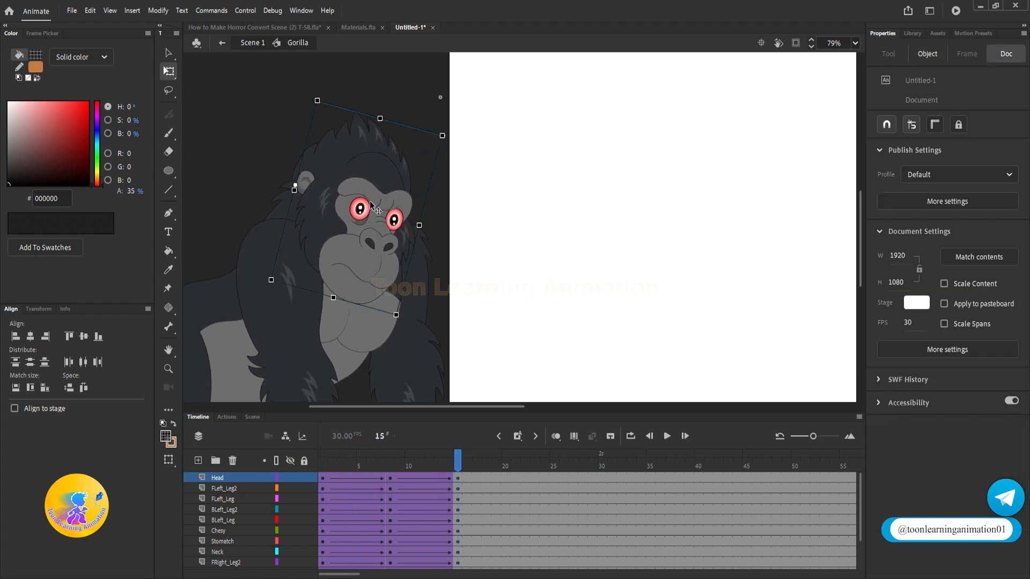
Open the Eyes copy symbol inside the gorilla's head and move both pupils lower on frame 1.
{"action": "scroll", "coordinate": [357, 185], "scroll_direction": "up", "scroll_amount": 5}
{"action": "double_click", "coordinate": [368, 268]}
{"action": "double_click", "coordinate": [367, 268]}
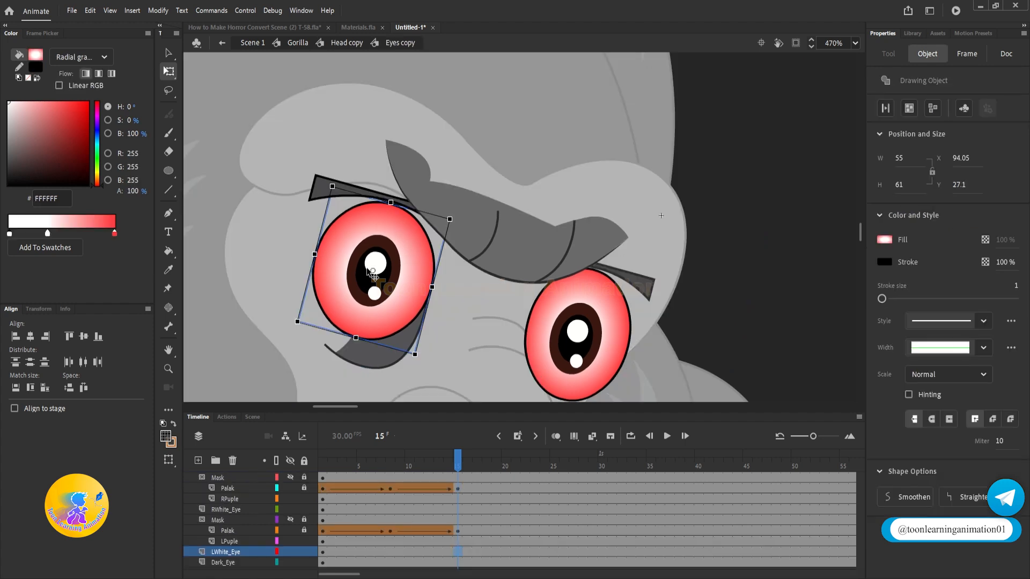
{"action": "left_click", "coordinate": [322, 464]}
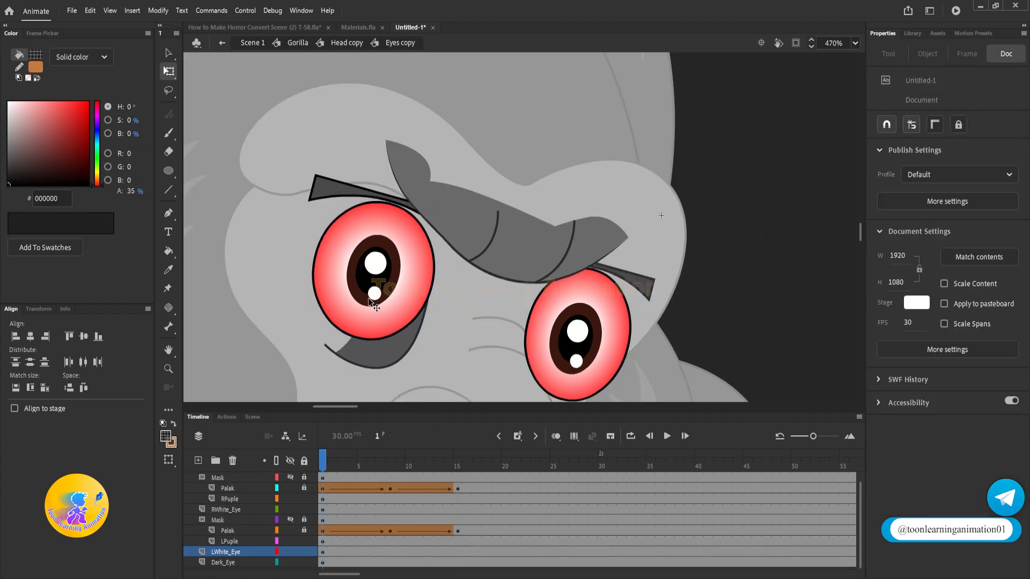
{"action": "left_click", "coordinate": [377, 285]}
{"action": "left_click", "coordinate": [577, 346], "text": "shift"}
{"action": "left_click_drag", "start_coordinate": [582, 324], "coordinate": [579, 347]}
{"action": "scroll", "coordinate": [495, 172], "scroll_direction": "down", "scroll_amount": 5}
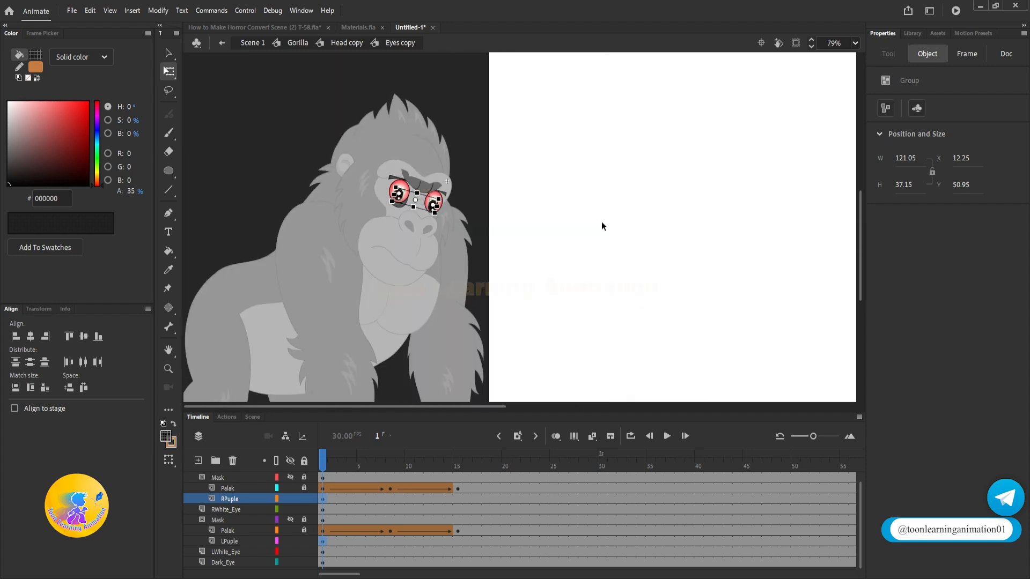
Return to the Gorilla symbol and duplicate frames 1 to 15 of all layers onto frames 81 to 95.
{"action": "key", "text": "v"}
{"action": "double_click", "coordinate": [601, 221]}
{"action": "double_click", "coordinate": [601, 221]}
{"action": "left_click_drag", "start_coordinate": [489, 411], "coordinate": [494, 340]}
{"action": "left_click_drag", "start_coordinate": [460, 406], "coordinate": [185, 539]}
{"action": "left_click_drag", "start_coordinate": [355, 456], "coordinate": [603, 409]}
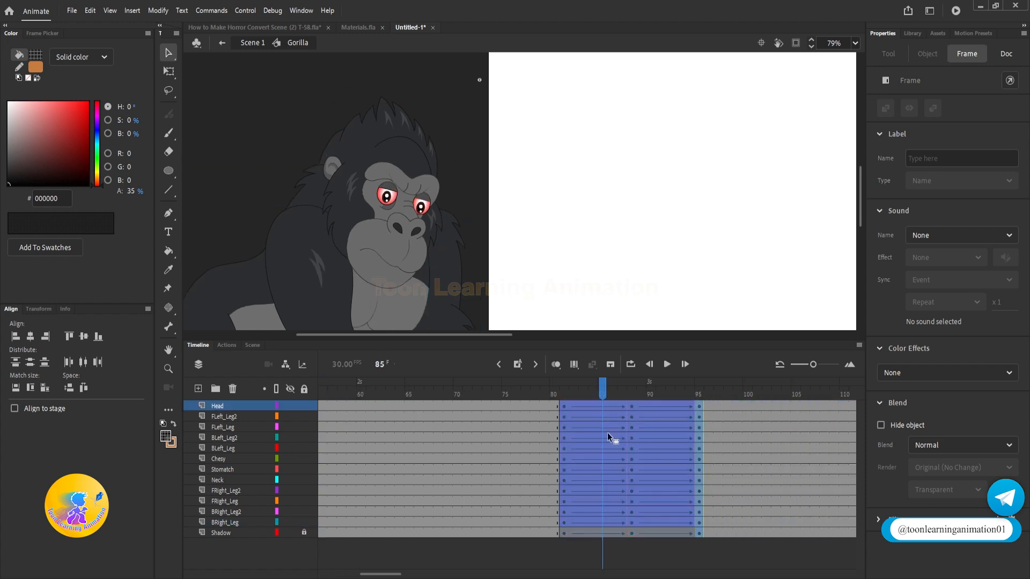
Apply Synchronize Symbols to the frames of all the gorilla's layers, from Head through Shadow.
{"action": "right_click", "coordinate": [609, 434]}
{"action": "left_click", "coordinate": [642, 372]}
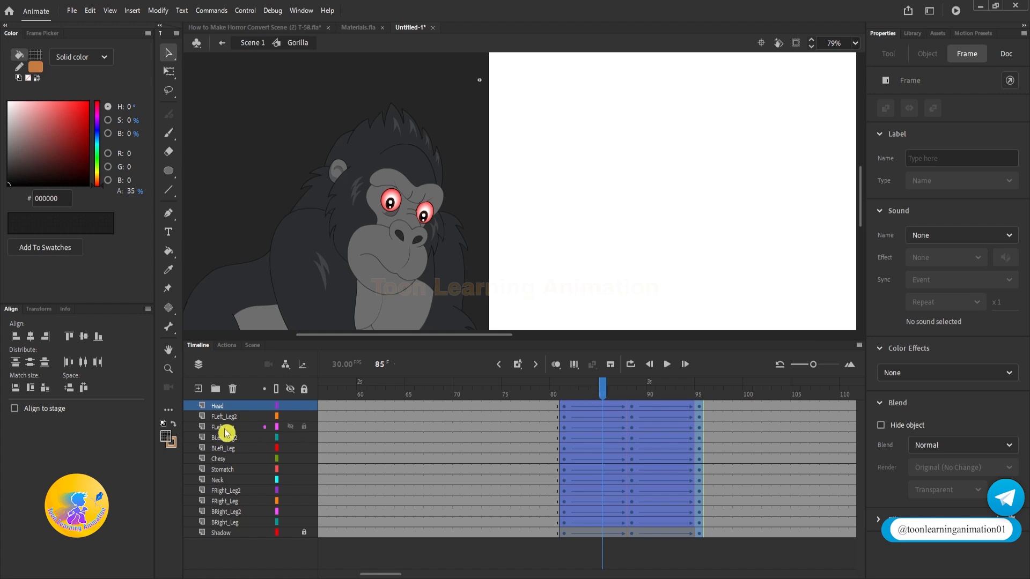
{"action": "left_click", "coordinate": [230, 533], "text": "shift"}
{"action": "right_click", "coordinate": [497, 500]}
{"action": "left_click", "coordinate": [589, 447]}
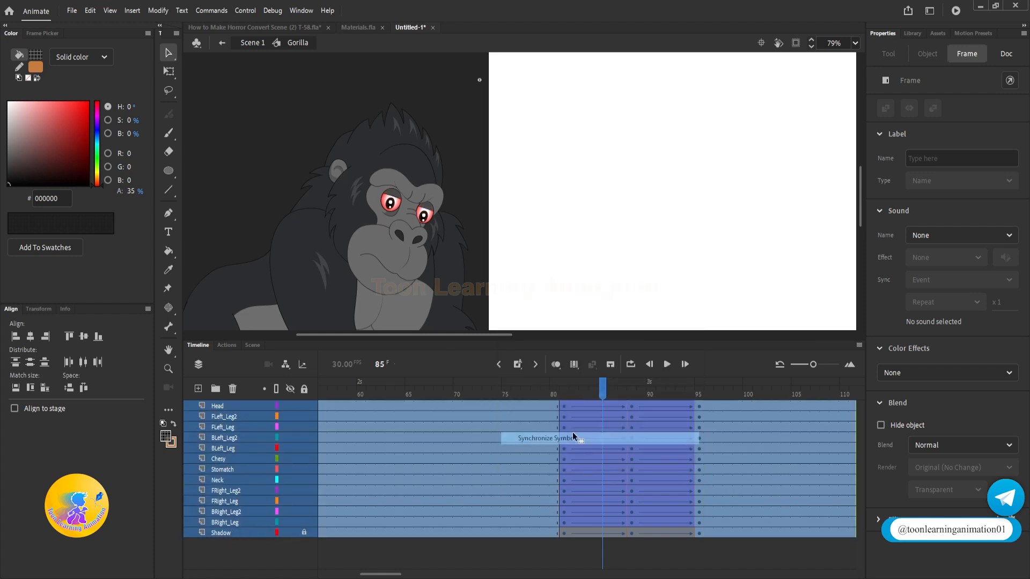
{"action": "left_click", "coordinate": [679, 287]}
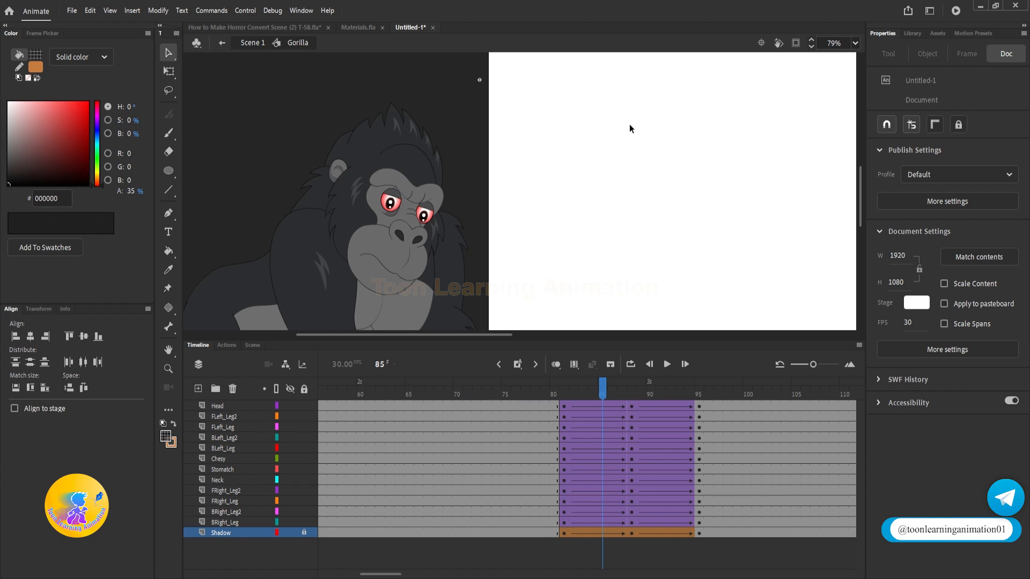
Copy the edited gorilla from Scene 1 and paste it into the horror scene's Gorilla layer at frame 173, putting duplicate items into a folder.
{"action": "key", "text": "shift+comma"}
{"action": "double_click", "coordinate": [606, 159]}
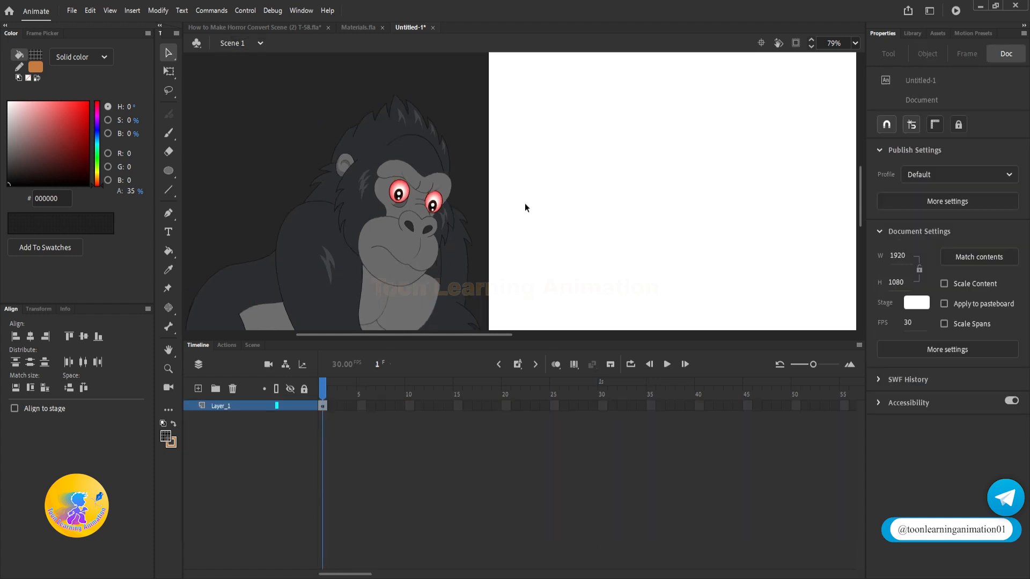
{"action": "left_click", "coordinate": [402, 216]}
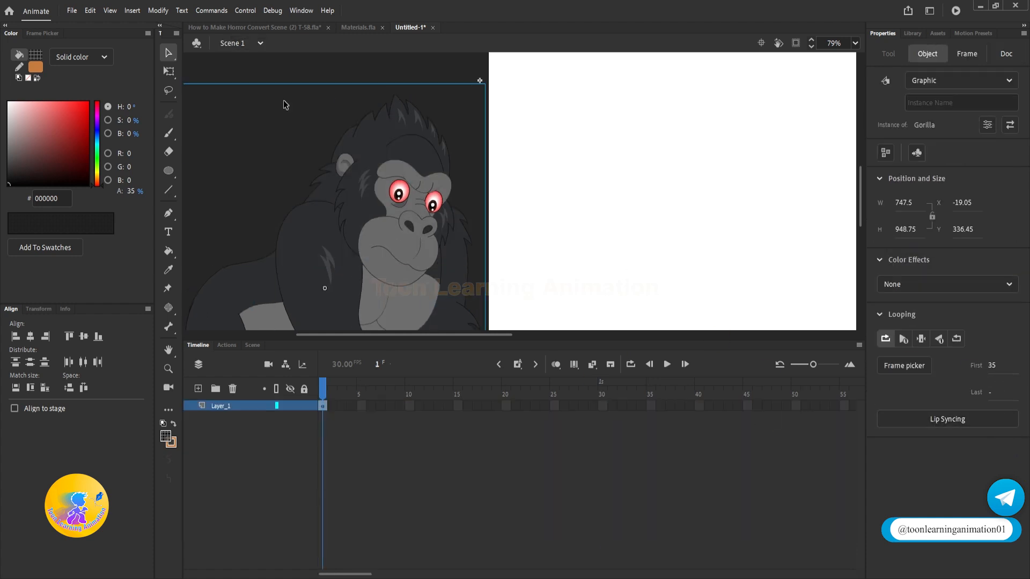
{"action": "left_click", "coordinate": [257, 27]}
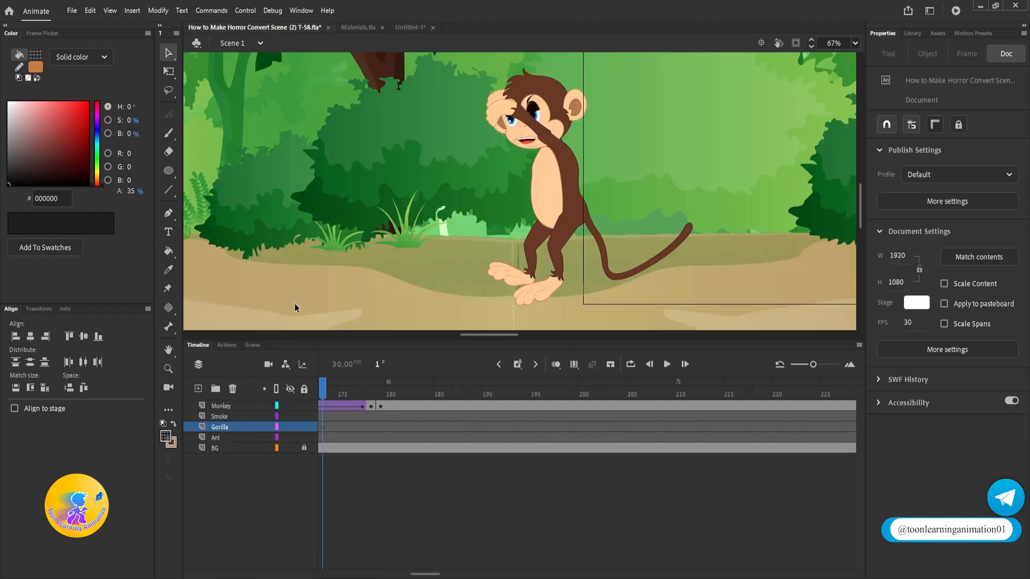
{"action": "key", "text": "ctrl+v"}
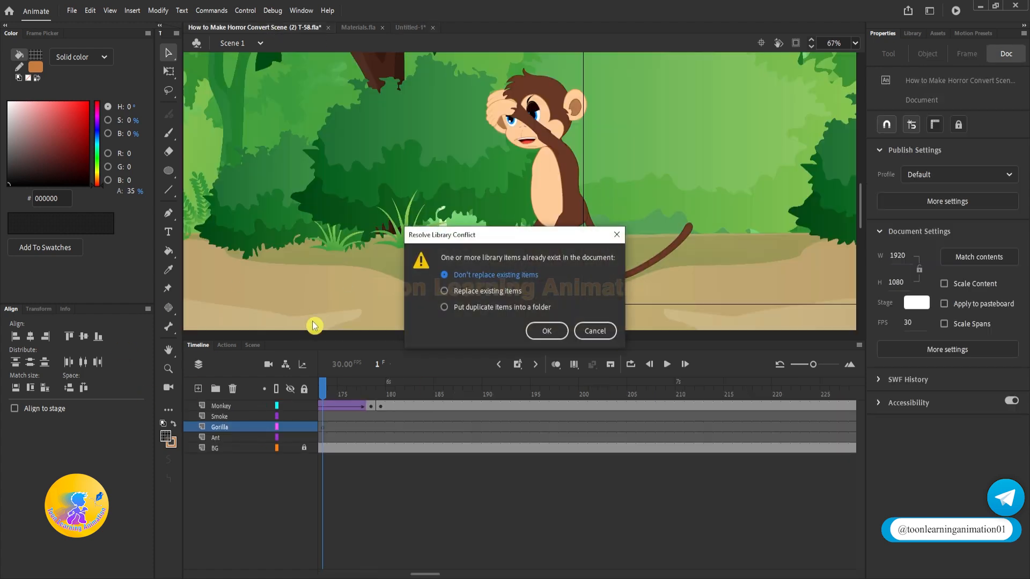
{"action": "left_click", "coordinate": [444, 307]}
{"action": "left_click", "coordinate": [547, 331]}
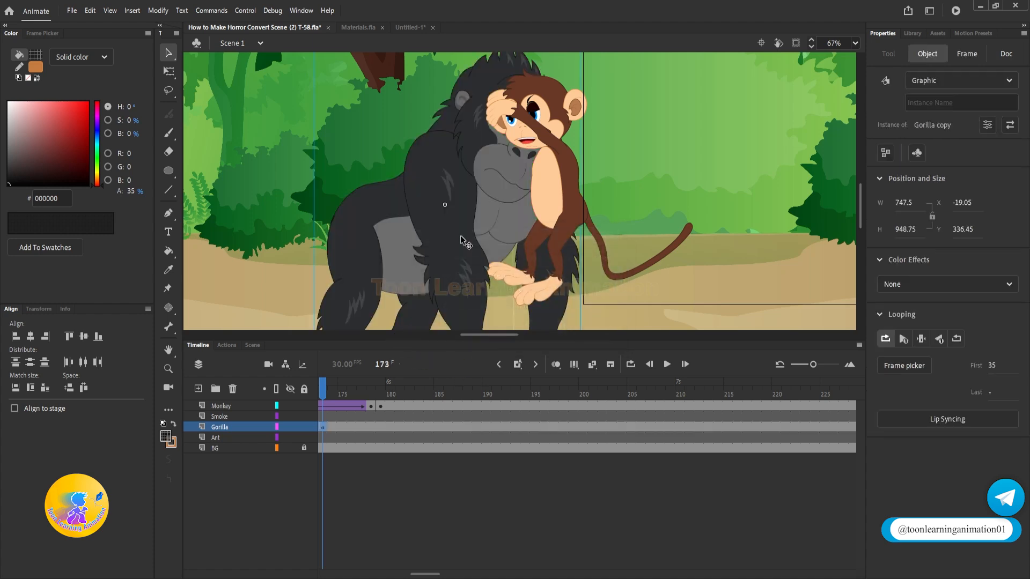
Open the Gorilla copy symbol from the scene and play its own timeline from frame 1.
{"action": "double_click", "coordinate": [491, 193]}
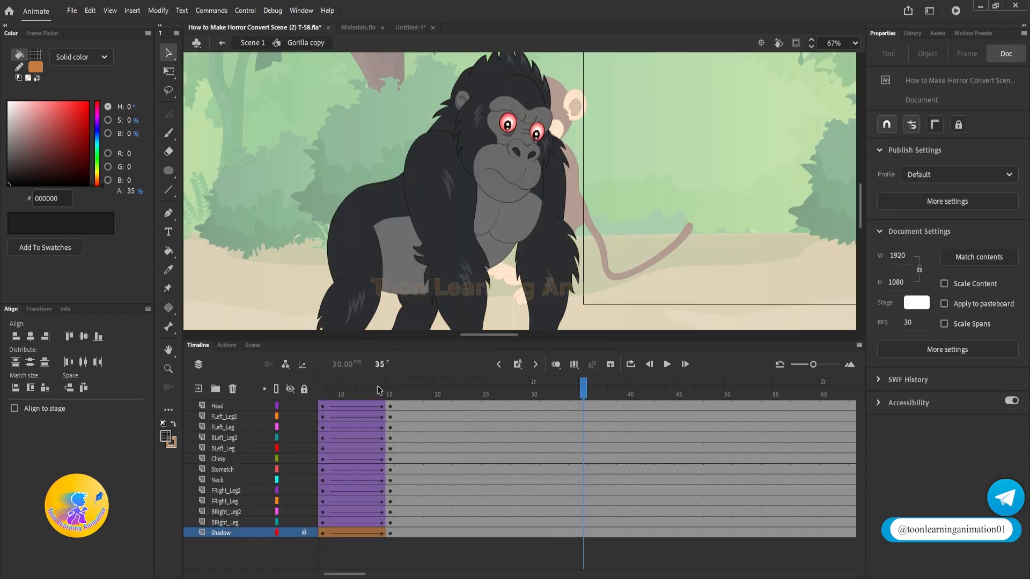
{"action": "scroll", "coordinate": [382, 250], "scroll_direction": "down", "scroll_amount": 3}
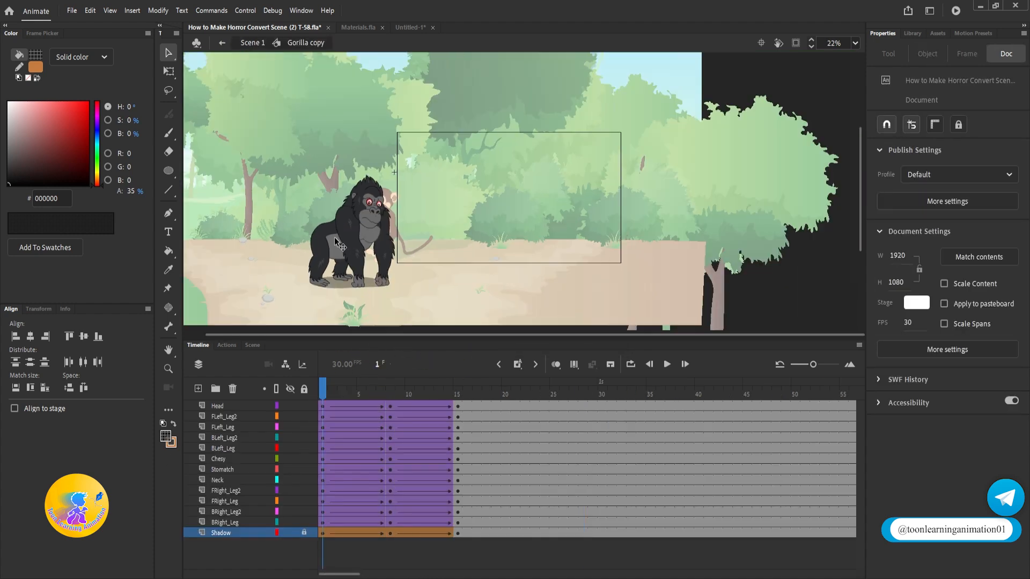
{"action": "key", "text": "Return"}
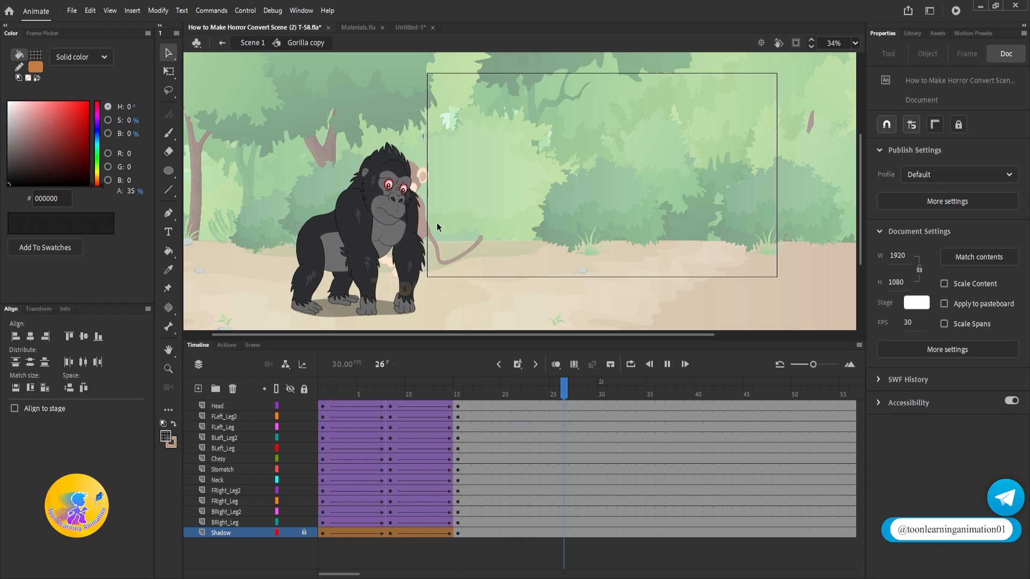
{"action": "left_click", "coordinate": [558, 417]}
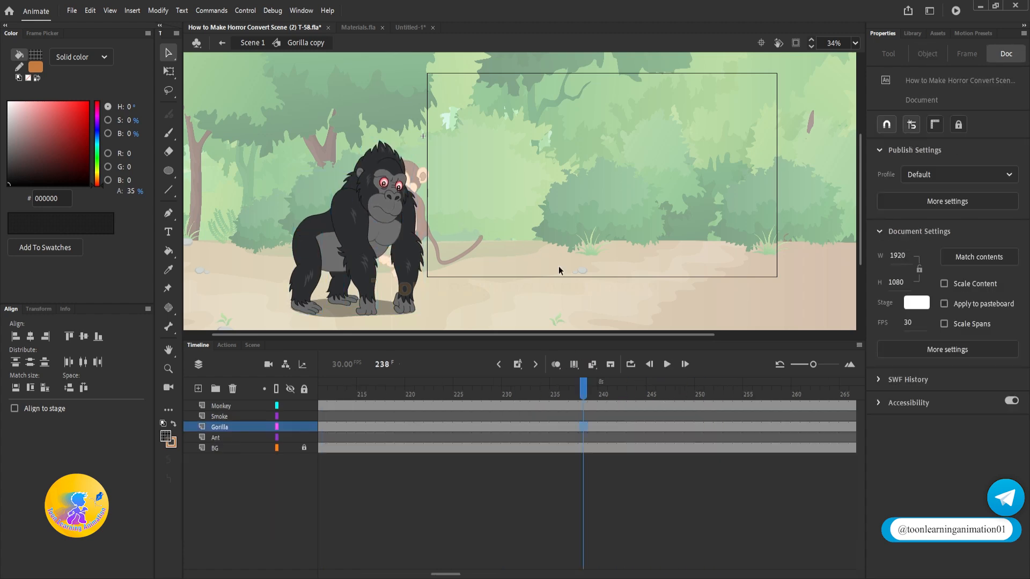
Return to Scene 1 and play the scene around frame 173 to review the gorilla's looking-down moment.
{"action": "double_click", "coordinate": [558, 267]}
{"action": "left_click_drag", "start_coordinate": [583, 390], "coordinate": [484, 412]}
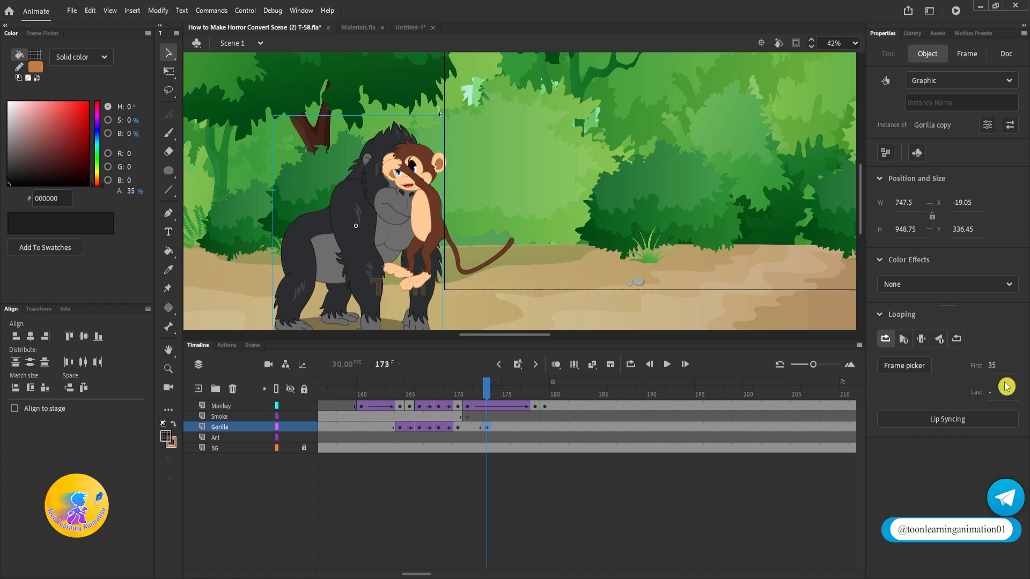
{"action": "left_click", "coordinate": [352, 387]}
{"action": "key", "text": "Return"}
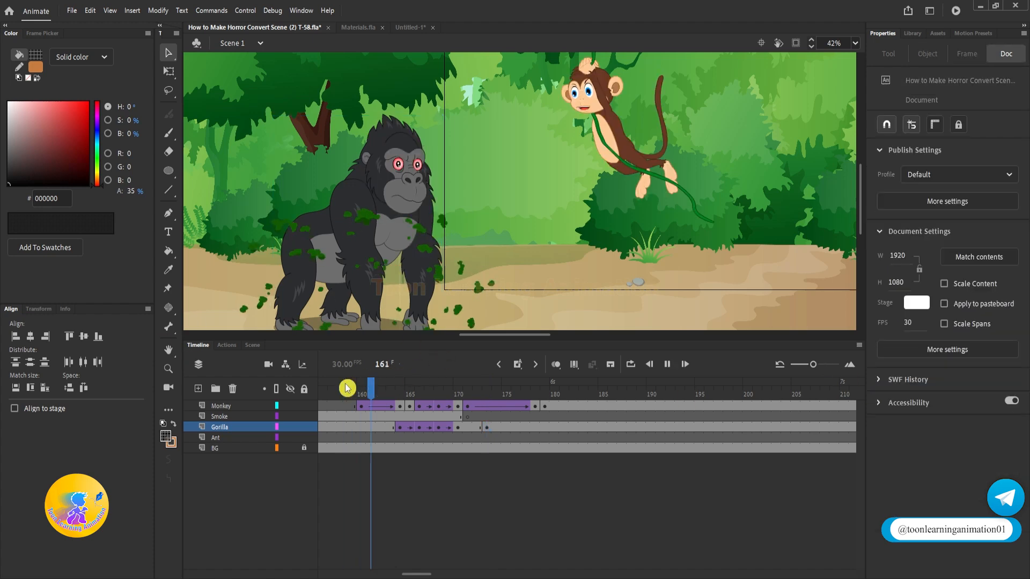
{"action": "key", "text": "Return"}
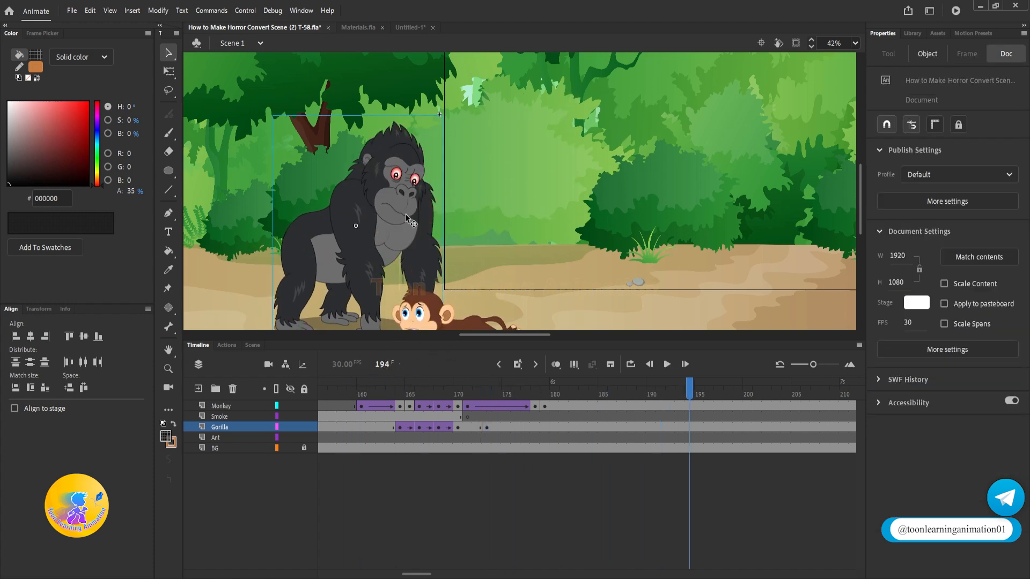
{"action": "key", "text": "ctrl+equal"}
{"action": "left_click", "coordinate": [441, 388]}
{"action": "key", "text": "Return"}
{"action": "key", "text": "Return"}
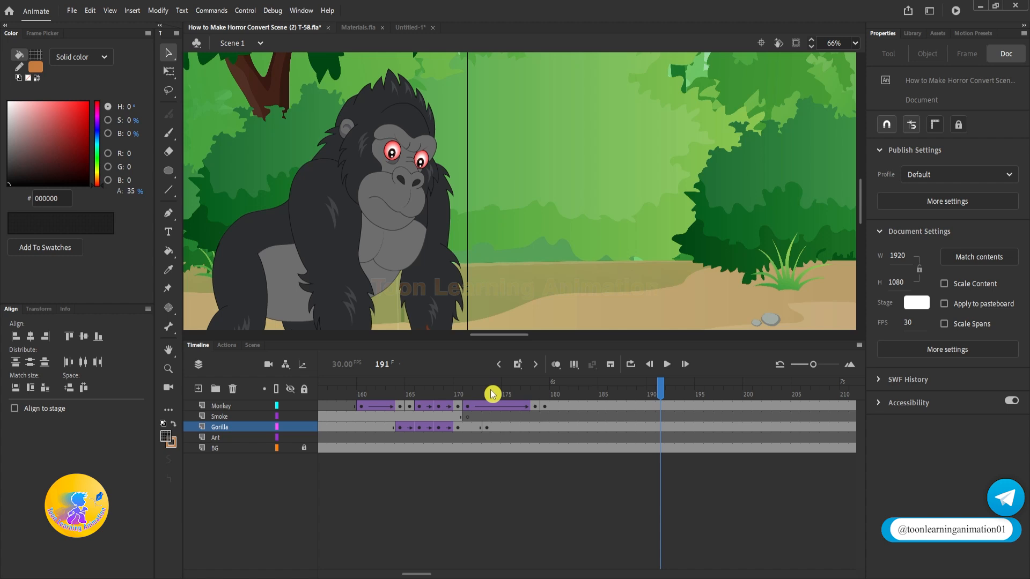
Set the first loop frame of the gorilla at frame 173 to 81 and play the scene from there.
{"action": "left_click", "coordinate": [486, 390]}
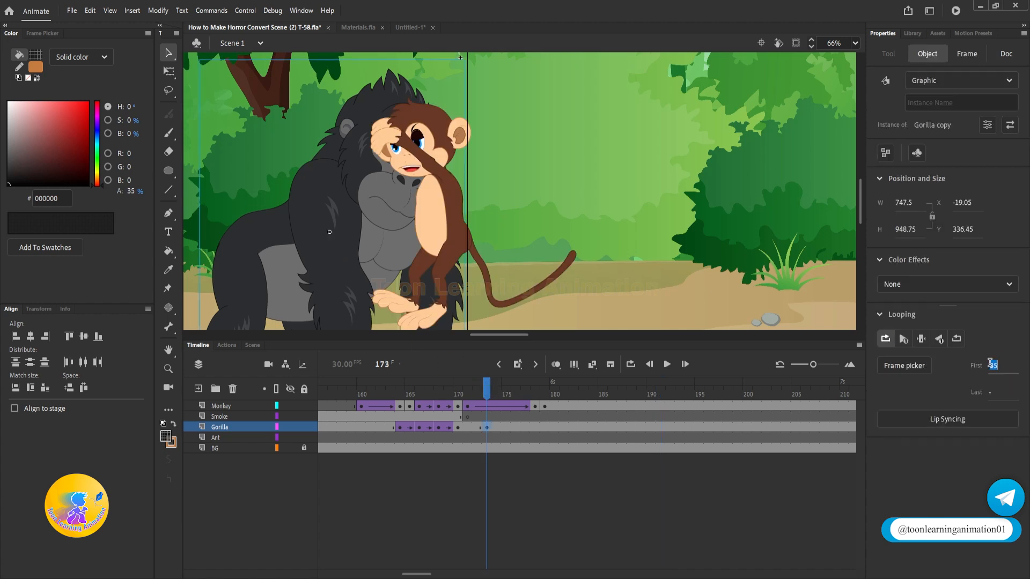
{"action": "type", "text": "81"}
{"action": "key", "text": "Return"}
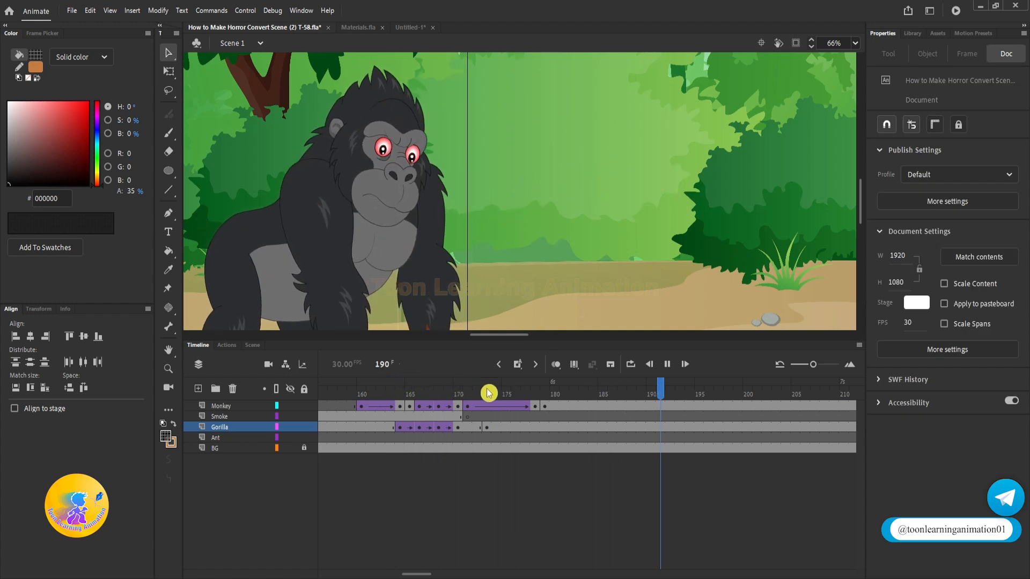
{"action": "left_click", "coordinate": [483, 397]}
{"action": "key", "text": "Return"}
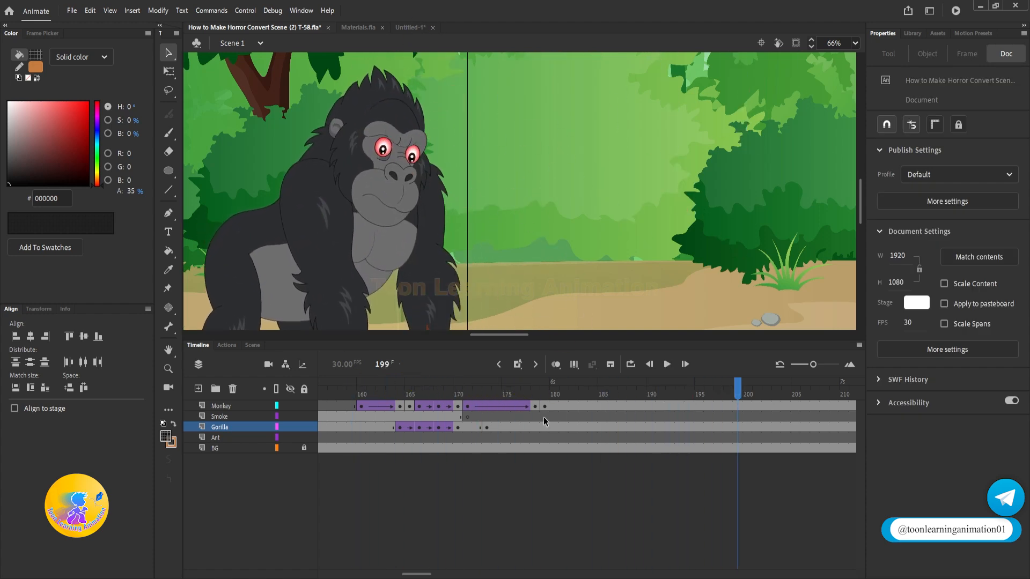
Inside the Gorilla copy symbol, rotate the head upward to an upright pose on frame 81, and return to Scene 1.
{"action": "left_click", "coordinate": [485, 392]}
{"action": "double_click", "coordinate": [373, 203]}
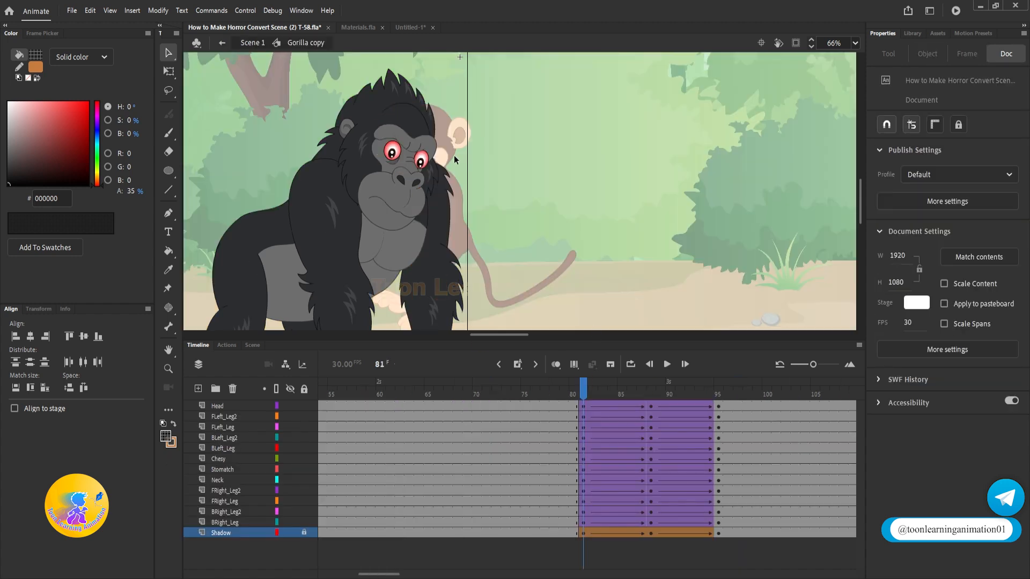
{"action": "key", "text": "q"}
{"action": "left_click", "coordinate": [400, 194]}
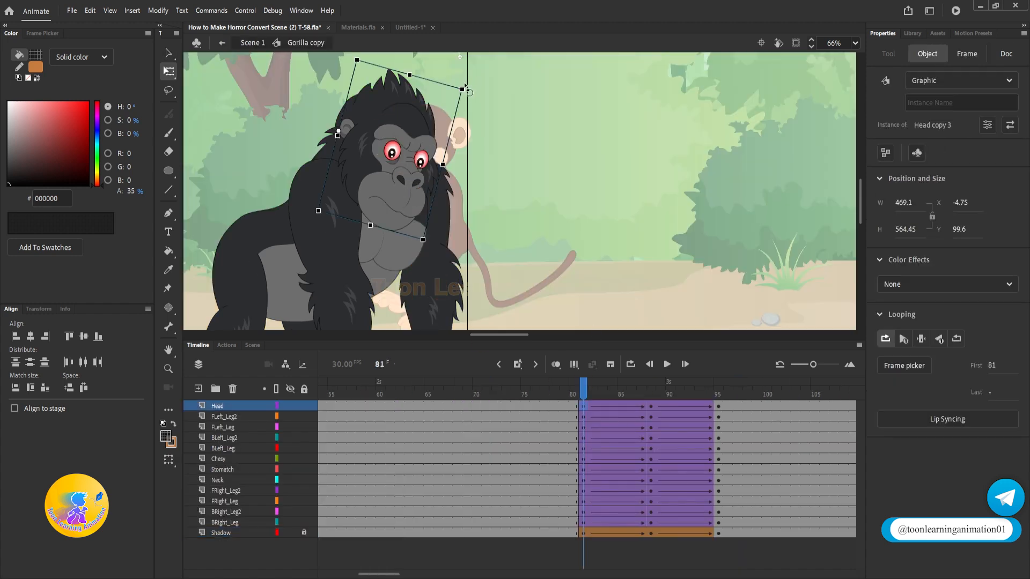
{"action": "left_click_drag", "start_coordinate": [470, 83], "coordinate": [465, 49]}
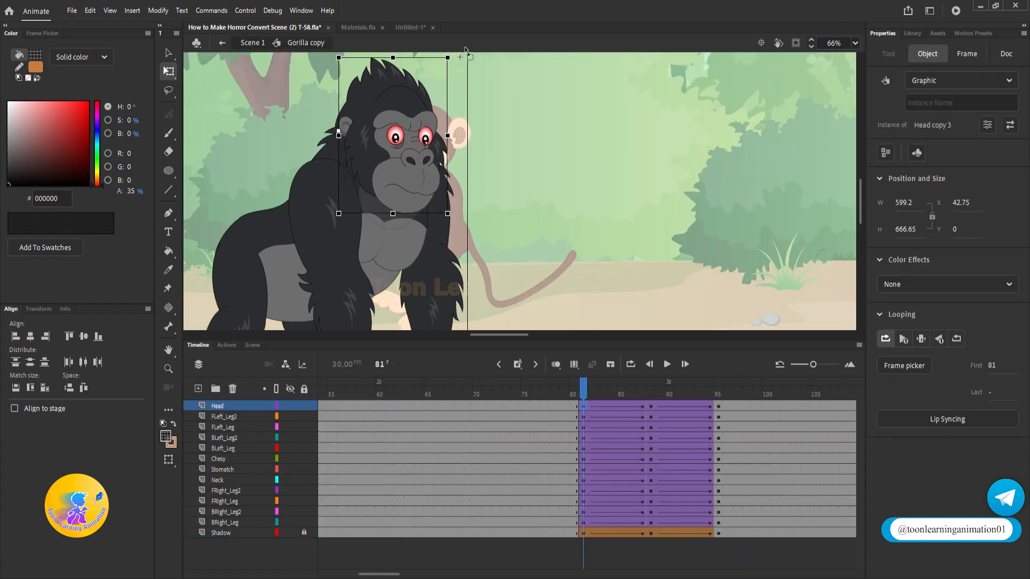
{"action": "left_click", "coordinate": [573, 169]}
{"action": "double_click", "coordinate": [584, 161]}
Play the scene through the monkey's jump and fall, examining the gorilla and the lying monkey together.
{"action": "key", "text": "Return"}
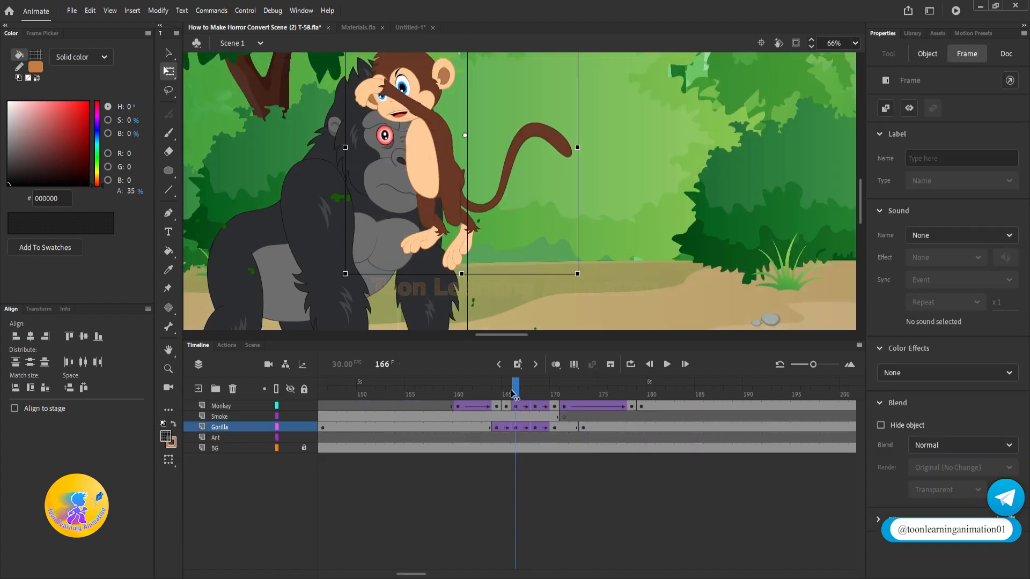
{"action": "key", "text": "Return"}
{"action": "left_click_drag", "start_coordinate": [474, 390], "coordinate": [514, 409]}
{"action": "key", "text": "Return"}
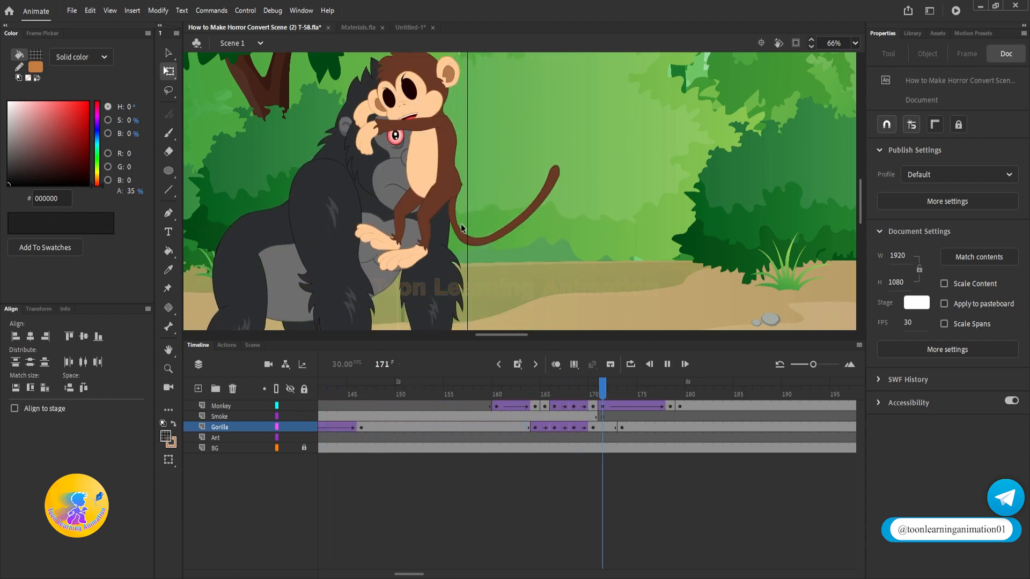
{"action": "scroll", "coordinate": [541, 179], "scroll_direction": "down", "scroll_amount": 4}
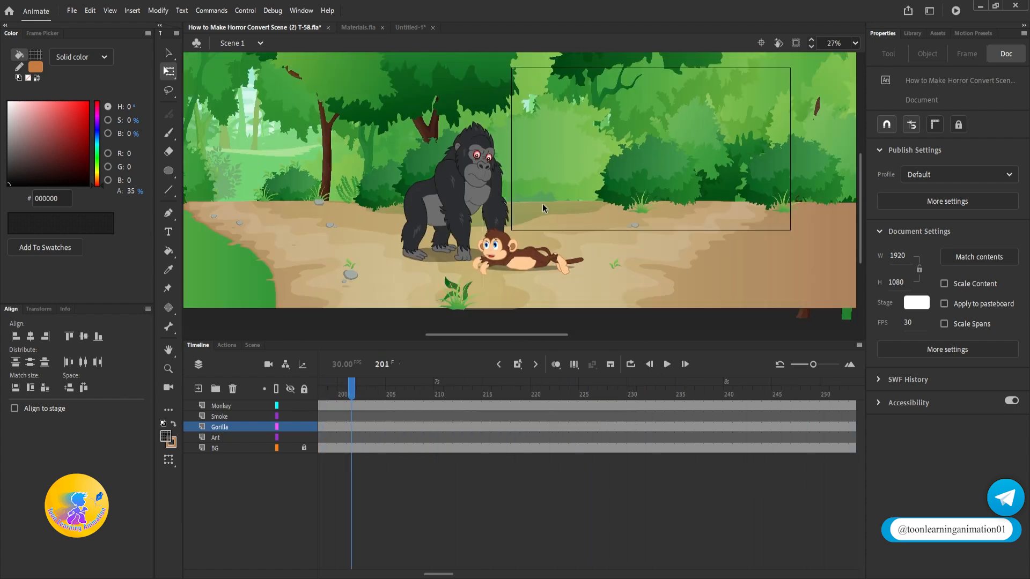
{"action": "left_click_drag", "start_coordinate": [553, 236], "coordinate": [545, 217]}
{"action": "scroll", "coordinate": [491, 238], "scroll_direction": "up", "scroll_amount": 4}
{"action": "left_click_drag", "start_coordinate": [579, 169], "coordinate": [576, 234]}
{"action": "scroll", "coordinate": [577, 234], "scroll_direction": "down", "scroll_amount": 2}
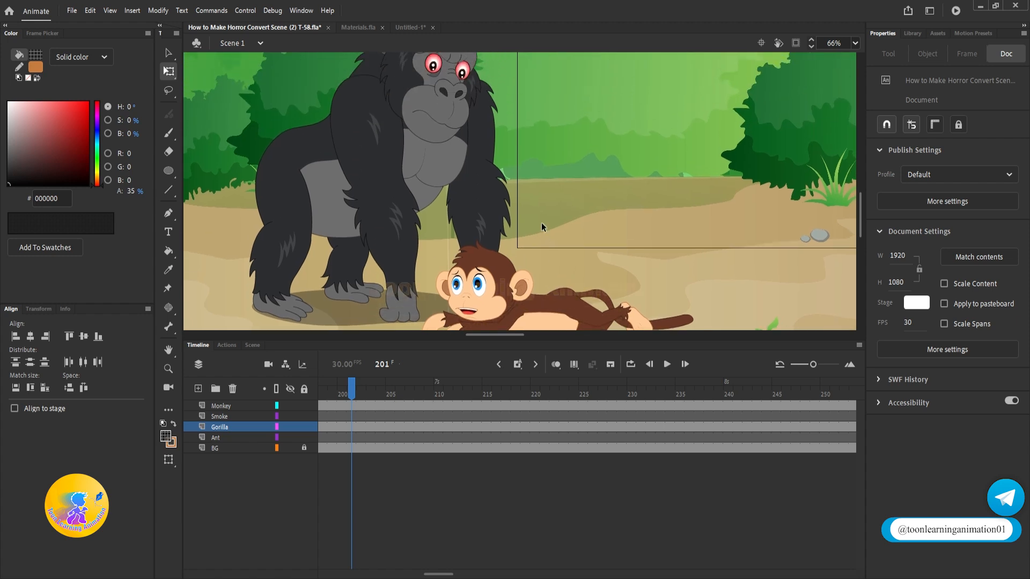
{"action": "left_click_drag", "start_coordinate": [558, 339], "coordinate": [564, 417]}
{"action": "scroll", "coordinate": [569, 229], "scroll_direction": "up", "scroll_amount": 2}
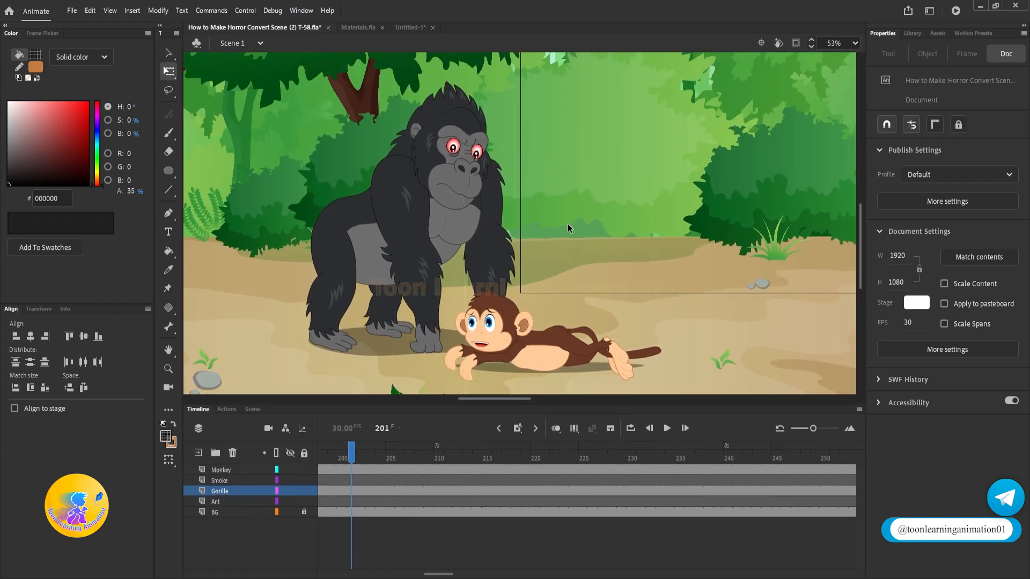
{"action": "key", "text": "Return"}
Add a keyframe at frame 225 of the Gorilla layer, delete the gorilla there and save the document.
{"action": "mouse_move", "coordinate": [589, 445]}
{"action": "left_mouse_down"}
{"action": "mouse_move", "coordinate": [572, 450]}
{"action": "mouse_move", "coordinate": [586, 449]}
{"action": "left_mouse_up"}
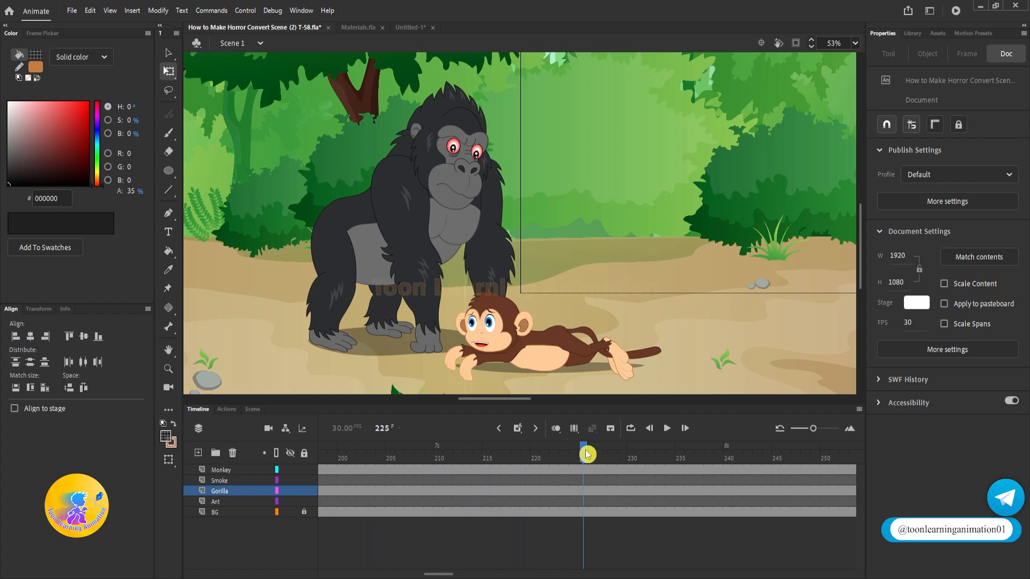
{"action": "left_click", "coordinate": [445, 205]}
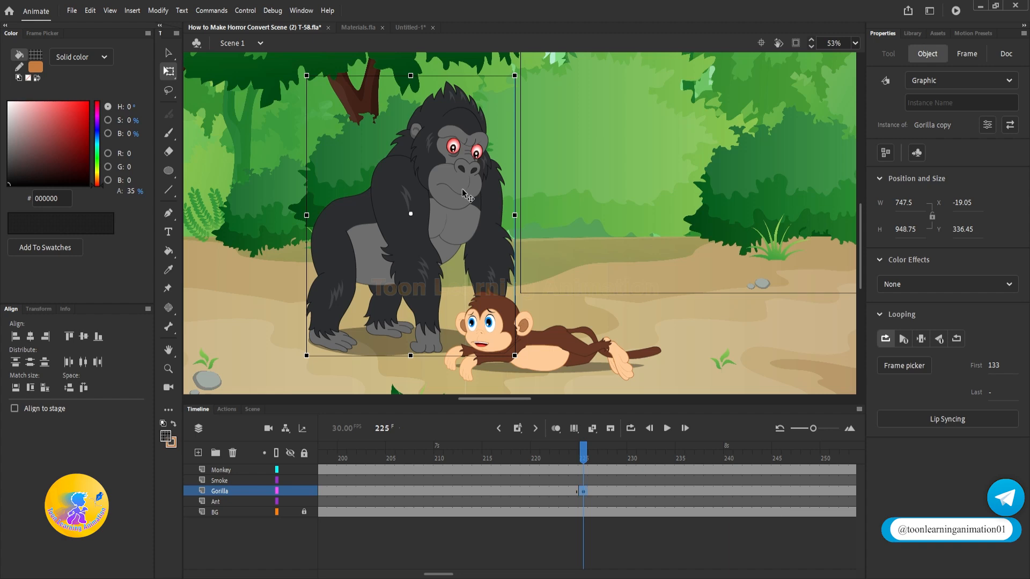
{"action": "key", "text": "Delete"}
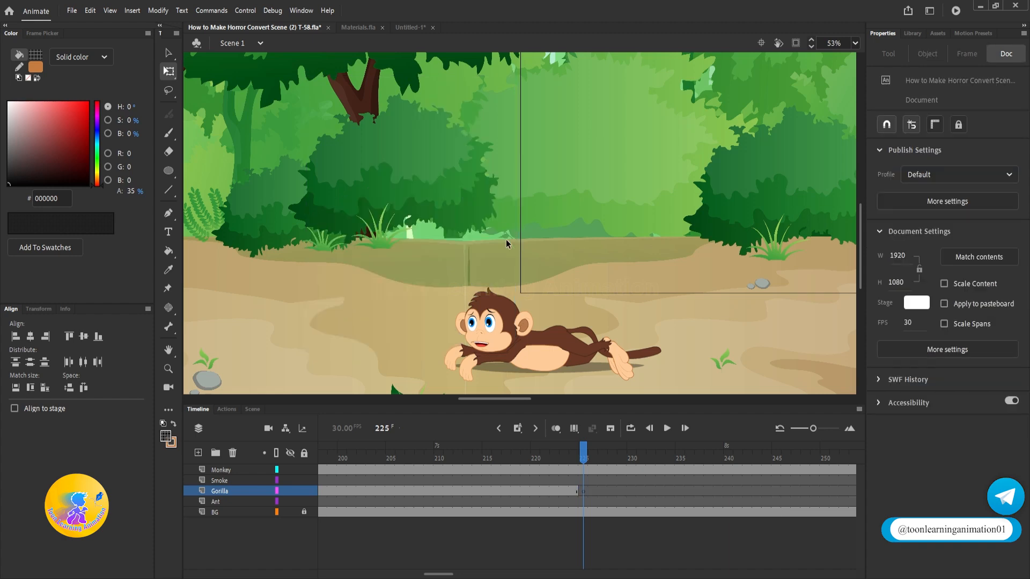
{"action": "key", "text": "ctrl+s"}
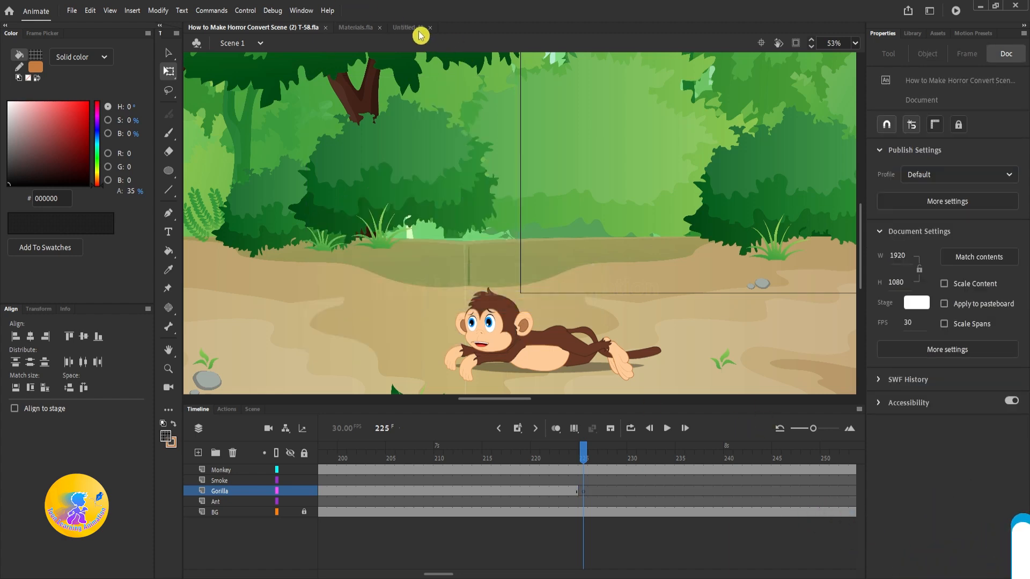
Switch to the Untitled-1 document, open its Gorilla symbol with all layers in view, and go to frame 15.
{"action": "left_click", "coordinate": [410, 27]}
{"action": "left_click", "coordinate": [912, 33]}
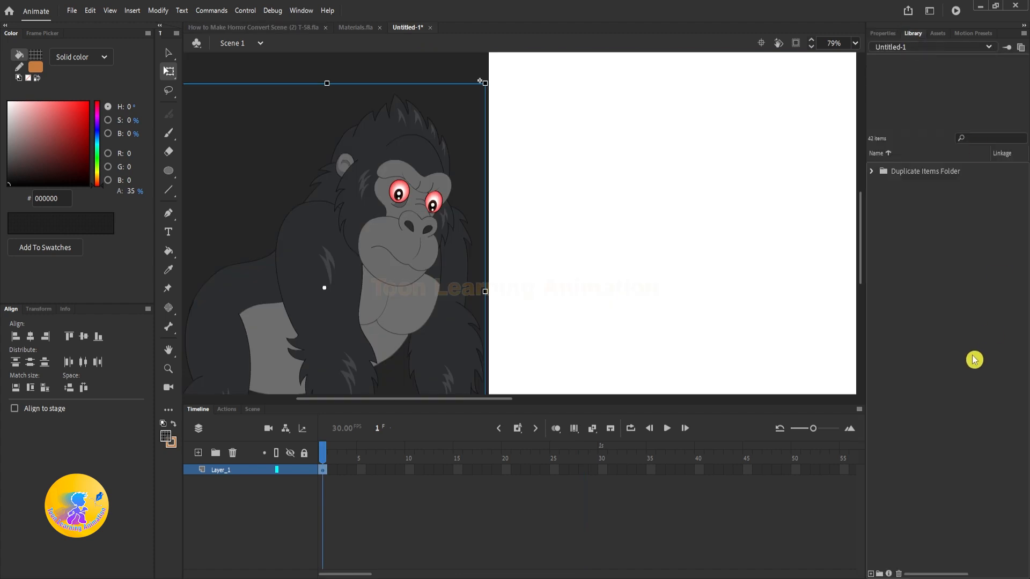
{"action": "double_click", "coordinate": [408, 247]}
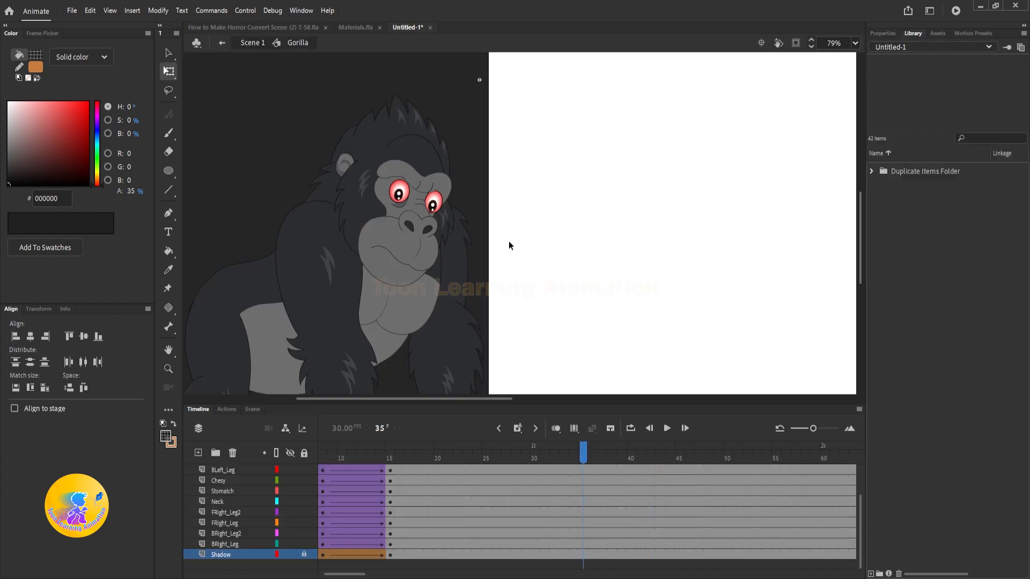
{"action": "left_click", "coordinate": [594, 455]}
{"action": "left_click_drag", "start_coordinate": [648, 403], "coordinate": [649, 342]}
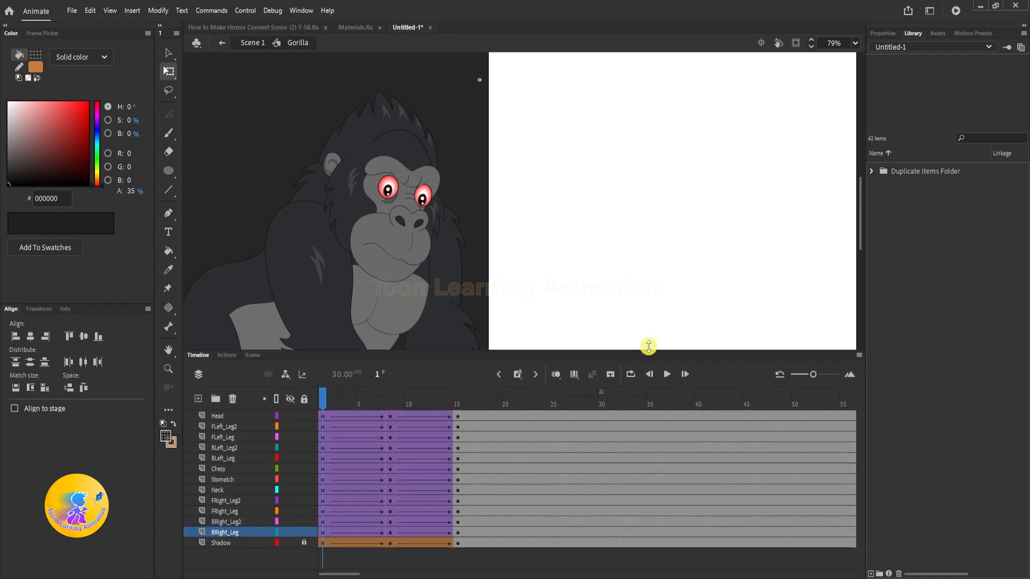
{"action": "left_click", "coordinate": [458, 399]}
{"action": "key", "text": "ctrl+minus"}
Select the gorilla's upper body with both front legs on frame 15 and rotate it upward around a pivot at the lower back.
{"action": "left_click_drag", "start_coordinate": [493, 114], "coordinate": [320, 240]}
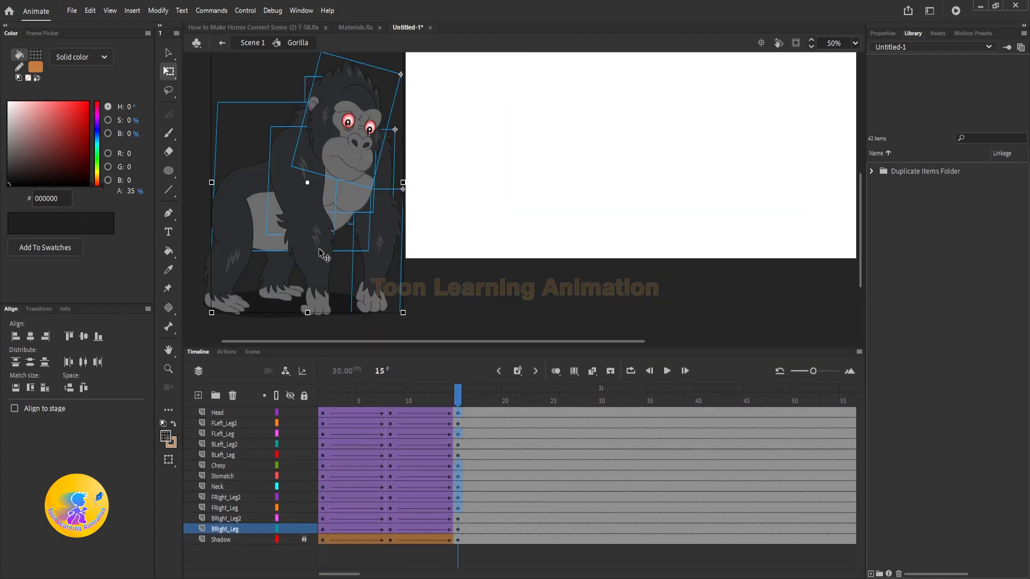
{"action": "left_click", "coordinate": [327, 276]}
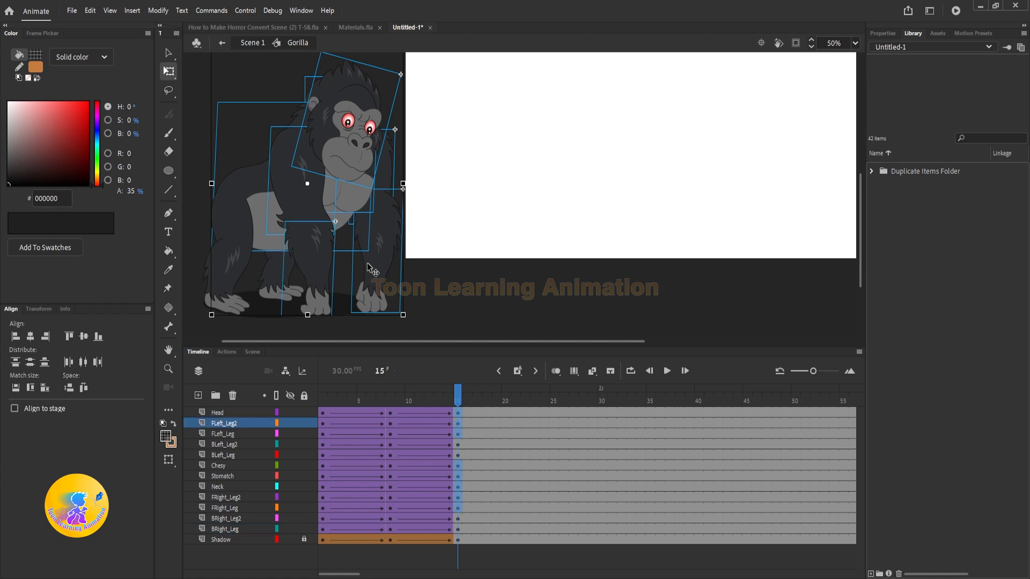
{"action": "left_click", "coordinate": [395, 262]}
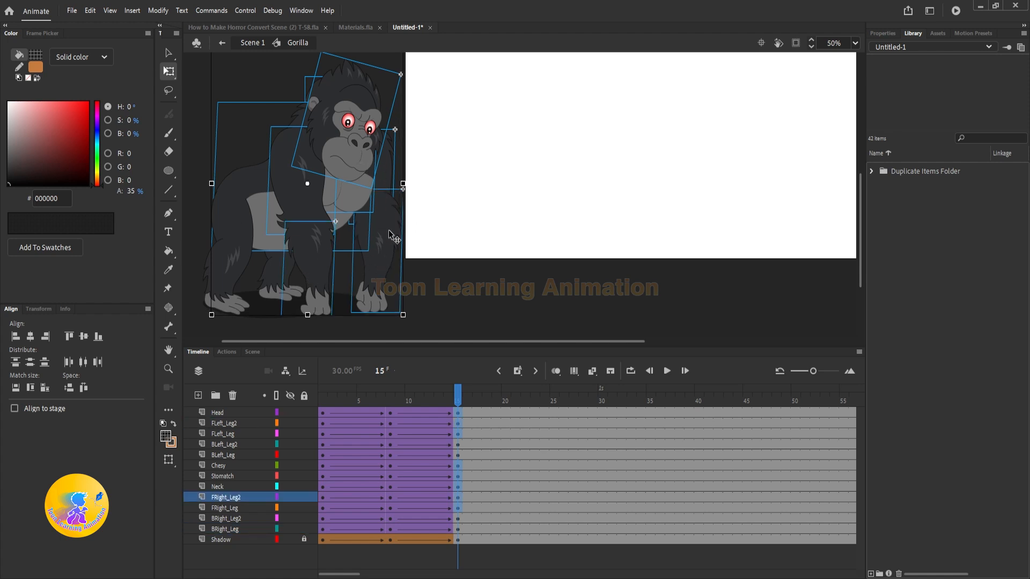
{"action": "left_click_drag", "start_coordinate": [307, 184], "coordinate": [227, 208]}
{"action": "left_click_drag", "start_coordinate": [428, 165], "coordinate": [438, 196]}
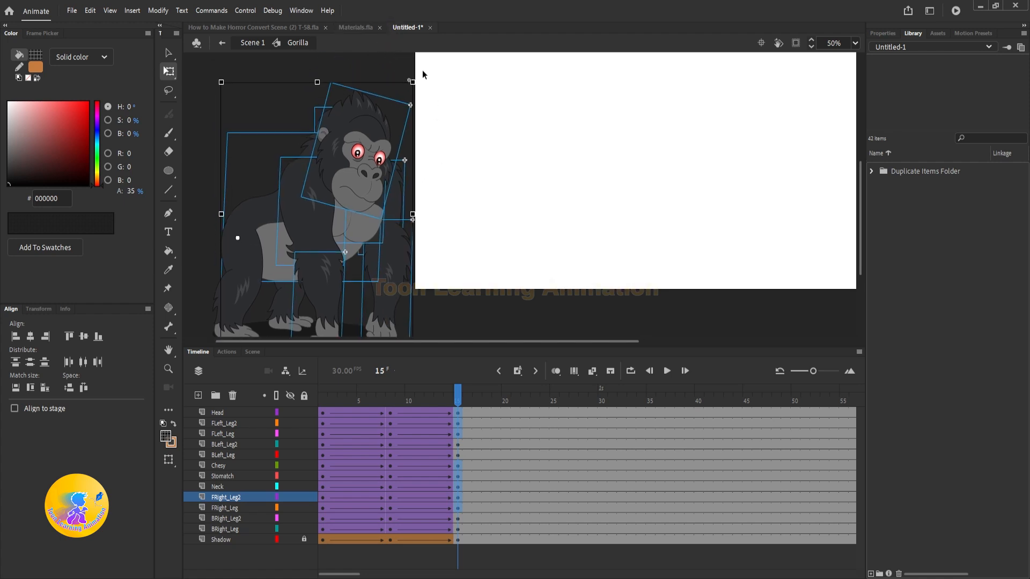
{"action": "left_click_drag", "start_coordinate": [414, 73], "coordinate": [363, 40]}
Rotate the gorilla's front right leg parts around the shoulder so the arm is raised overhead on frame 15.
{"action": "left_click_drag", "start_coordinate": [445, 153], "coordinate": [466, 190]}
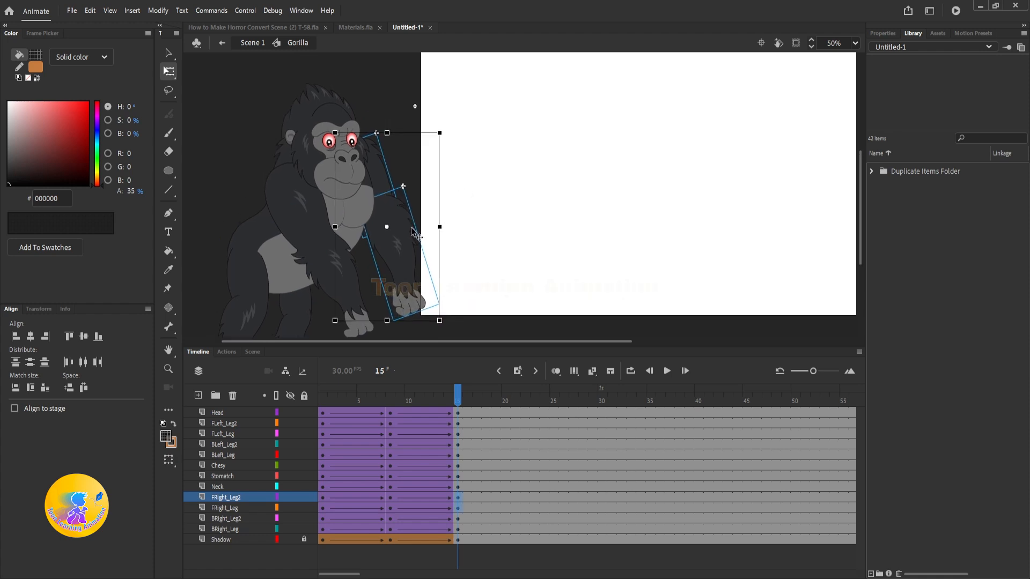
{"action": "left_click_drag", "start_coordinate": [386, 227], "coordinate": [355, 155]}
{"action": "left_click_drag", "start_coordinate": [445, 325], "coordinate": [378, 38]}
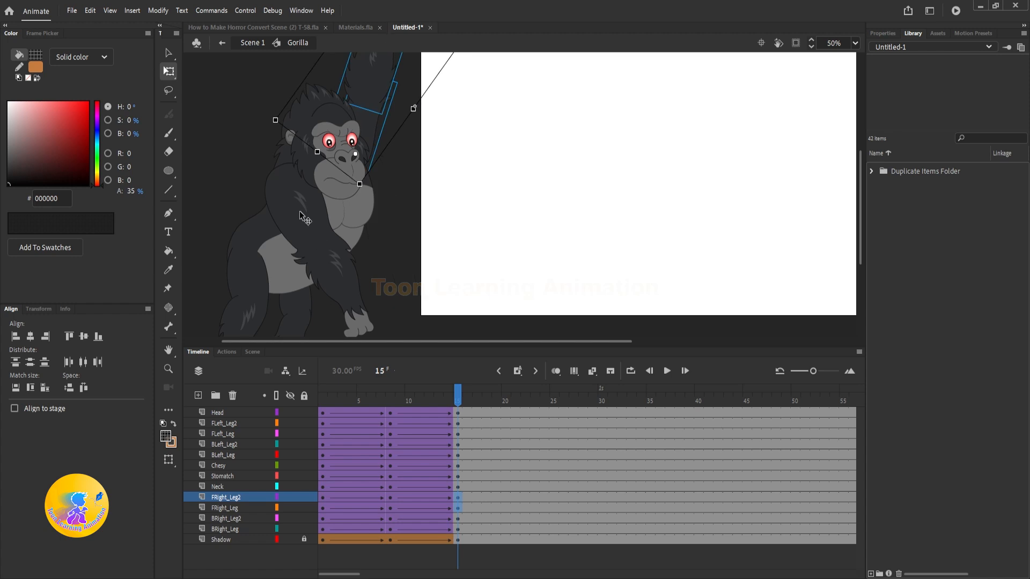
Rotate the gorilla's front left leg parts around the shoulder so the arm is raised overhead on frame 15.
{"action": "left_click", "coordinate": [306, 215]}
{"action": "left_click", "coordinate": [345, 284], "text": "shift"}
{"action": "left_click_drag", "start_coordinate": [304, 247], "coordinate": [283, 185]}
{"action": "left_click_drag", "start_coordinate": [377, 150], "coordinate": [435, 139]}
Move the FLeft_Leg2 and FLeft_Leg layers above the Head layer in the Gorilla symbol.
{"action": "left_click", "coordinate": [231, 432], "text": "shift"}
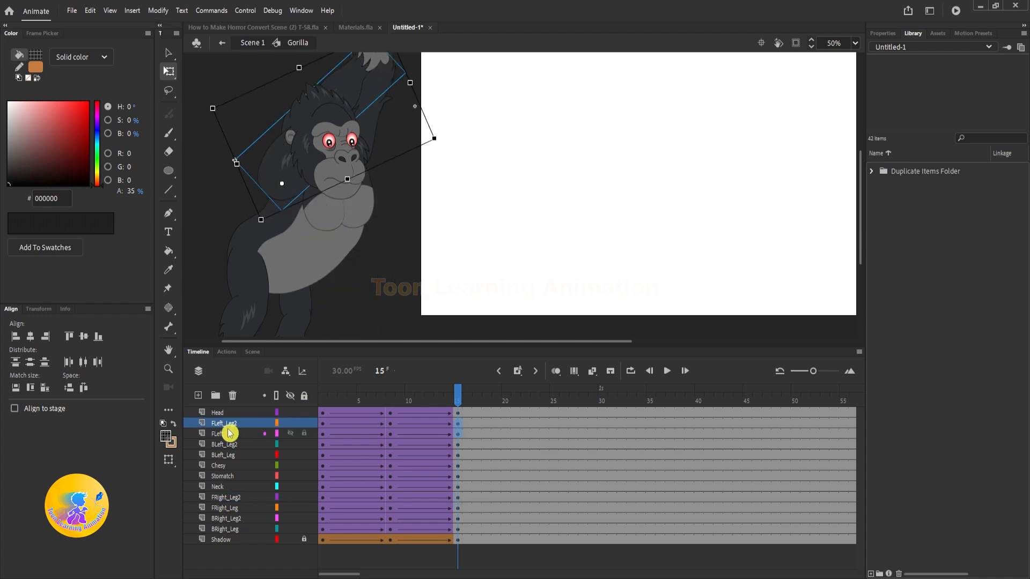
{"action": "left_click_drag", "start_coordinate": [237, 423], "coordinate": [232, 396]}
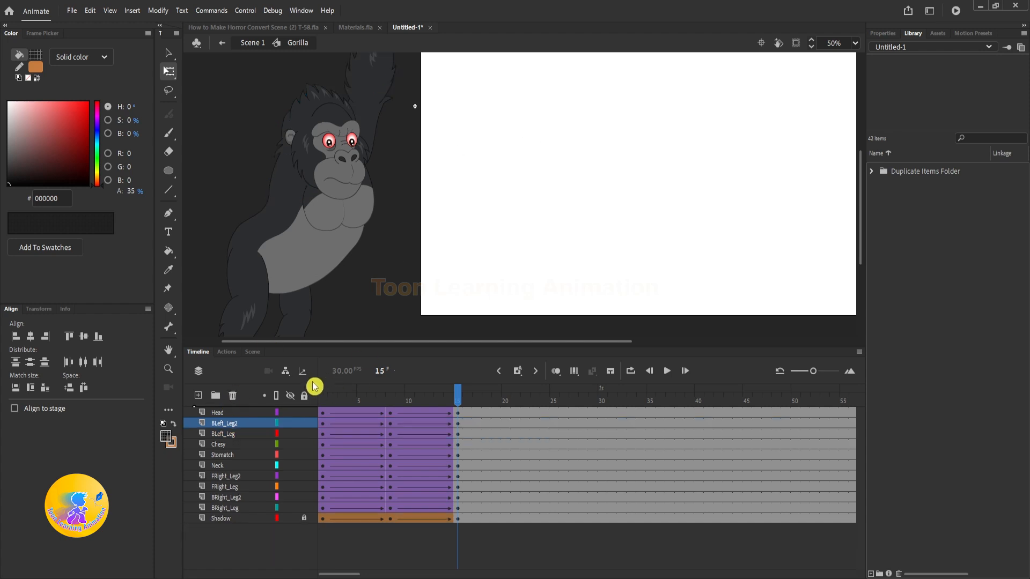
{"action": "key", "text": "ctrl+z"}
{"action": "left_click", "coordinate": [230, 413]}
Rotate the upper and lower parts of the gorilla's front left leg forward on frame 8.
{"action": "left_click", "coordinate": [509, 105]}
{"action": "left_click_drag", "start_coordinate": [510, 106], "coordinate": [528, 199]}
{"action": "left_click_drag", "start_coordinate": [547, 233], "coordinate": [553, 181]}
{"action": "left_click_drag", "start_coordinate": [457, 397], "coordinate": [391, 457]}
{"action": "left_click_drag", "start_coordinate": [542, 247], "coordinate": [572, 137]}
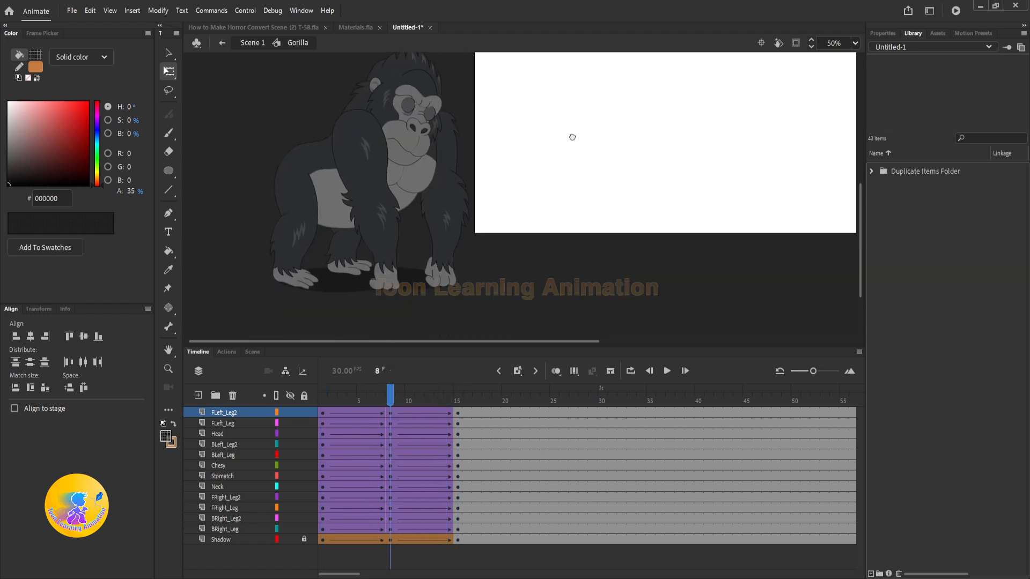
{"action": "scroll", "coordinate": [380, 189], "scroll_direction": "up", "scroll_amount": 1}
{"action": "left_click", "coordinate": [374, 182]}
{"action": "left_click_drag", "start_coordinate": [412, 220], "coordinate": [393, 230]}
{"action": "left_click", "coordinate": [396, 268]}
{"action": "left_click_drag", "start_coordinate": [412, 316], "coordinate": [376, 237]}
Rotate the upper and lower parts of the gorilla's front right leg forward on frame 8.
{"action": "left_click", "coordinate": [470, 156]}
{"action": "left_click_drag", "start_coordinate": [489, 210], "coordinate": [474, 213]}
{"action": "left_click", "coordinate": [470, 250]}
{"action": "left_click_drag", "start_coordinate": [506, 318], "coordinate": [484, 245]}
Select the gorilla's body parts on frame 8 and rotate them slightly upward around a pivot at the lower back.
{"action": "left_click_drag", "start_coordinate": [390, 394], "coordinate": [391, 445]}
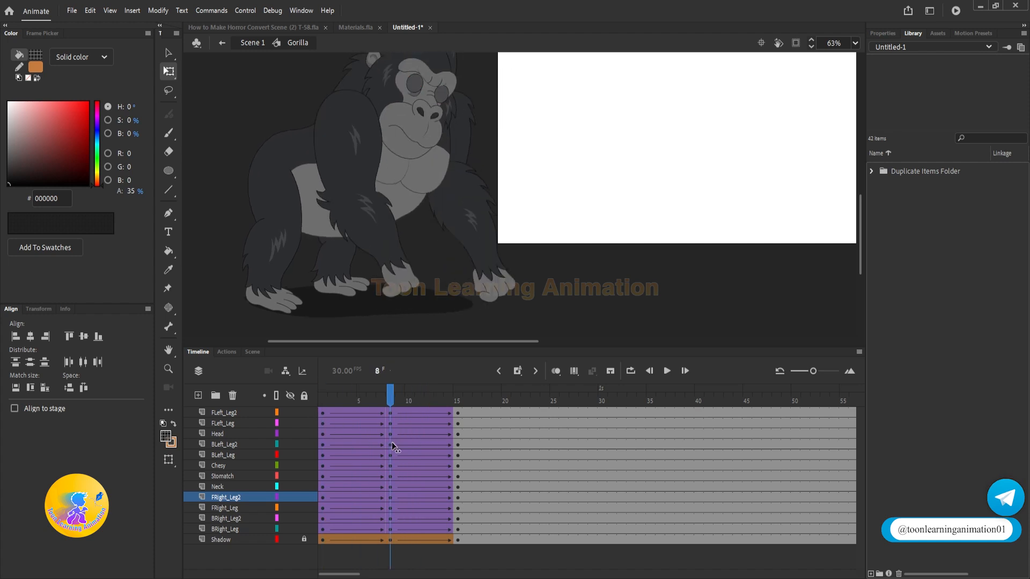
{"action": "left_click_drag", "start_coordinate": [519, 82], "coordinate": [242, 323]}
{"action": "left_click_drag", "start_coordinate": [375, 181], "coordinate": [284, 238]}
{"action": "left_click_drag", "start_coordinate": [521, 328], "coordinate": [523, 320]}
Insert keyframes on all gorilla layers at frame 12 and adjust the pose of the front right lower leg there.
{"action": "left_click_drag", "start_coordinate": [392, 399], "coordinate": [410, 425]}
{"action": "scroll", "coordinate": [572, 203], "scroll_direction": "down", "scroll_amount": 2}
{"action": "left_click_drag", "start_coordinate": [605, 171], "coordinate": [604, 214]}
{"action": "scroll", "coordinate": [255, 187], "scroll_direction": "up", "scroll_amount": 2}
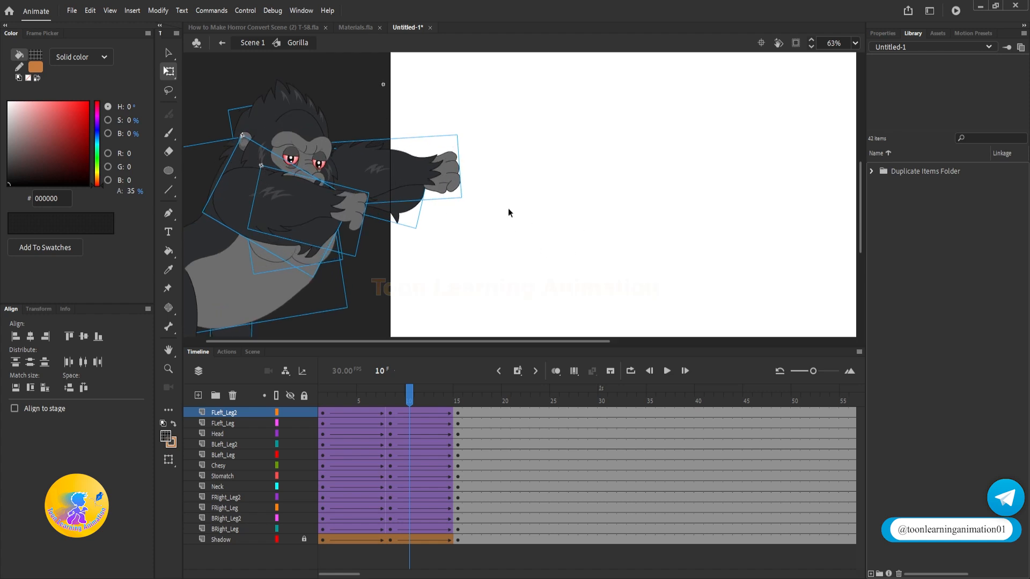
{"action": "left_click", "coordinate": [427, 401]}
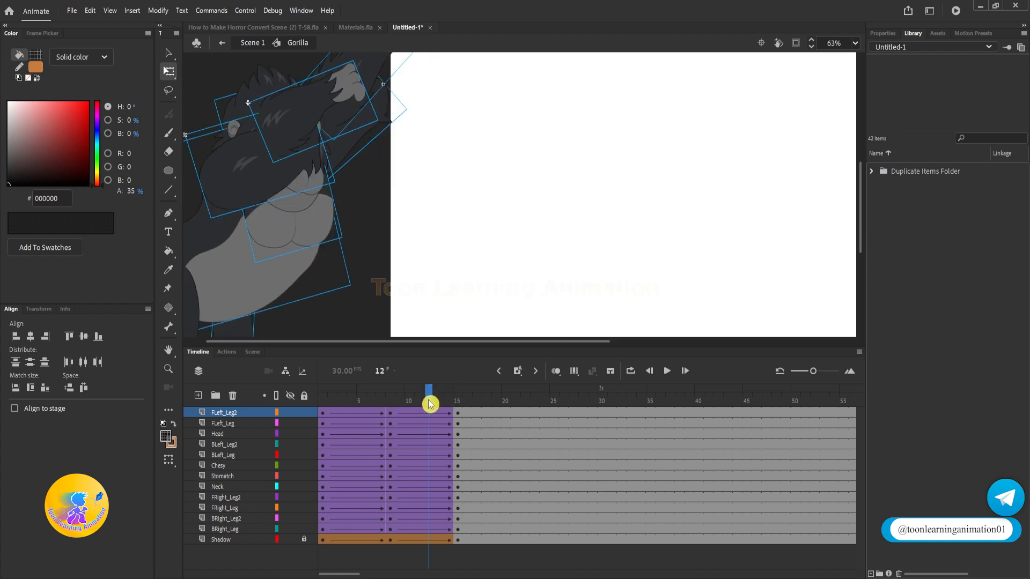
{"action": "key", "text": "F6"}
{"action": "left_click", "coordinate": [585, 282]}
{"action": "left_click_drag", "start_coordinate": [293, 112], "coordinate": [327, 131]}
{"action": "scroll", "coordinate": [490, 211], "scroll_direction": "up", "scroll_amount": 3}
{"action": "left_click", "coordinate": [434, 158]}
{"action": "left_click_drag", "start_coordinate": [429, 153], "coordinate": [441, 134]}
{"action": "left_click", "coordinate": [526, 191]}
{"action": "scroll", "coordinate": [500, 133], "scroll_direction": "down", "scroll_amount": 1}
Play back the gorilla's rising animation to check the movement up to the raised-arms pose.
{"action": "left_click_drag", "start_coordinate": [451, 401], "coordinate": [463, 438]}
{"action": "left_click_drag", "start_coordinate": [559, 183], "coordinate": [616, 89]}
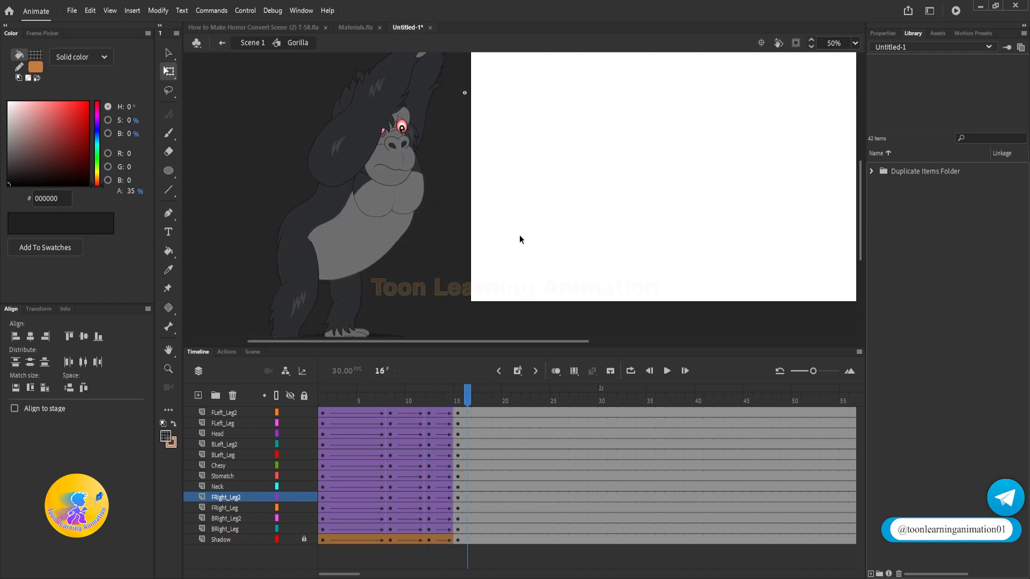
{"action": "scroll", "coordinate": [519, 239], "scroll_direction": "down", "scroll_amount": 1}
{"action": "key", "text": "v"}
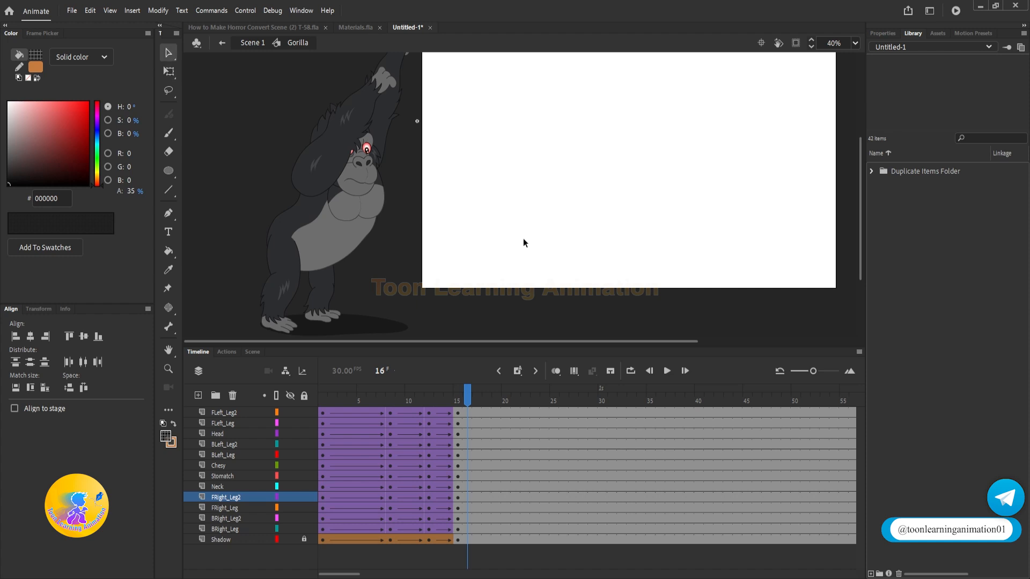
{"action": "scroll", "coordinate": [523, 237], "scroll_direction": "down", "scroll_amount": 2}
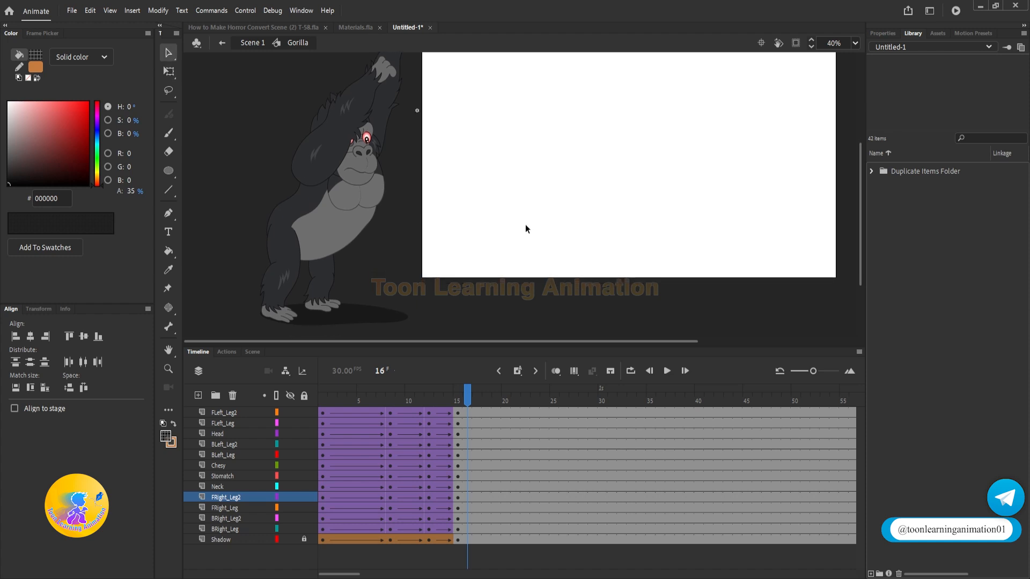
{"action": "key", "text": "Return"}
{"action": "key", "text": "Return"}
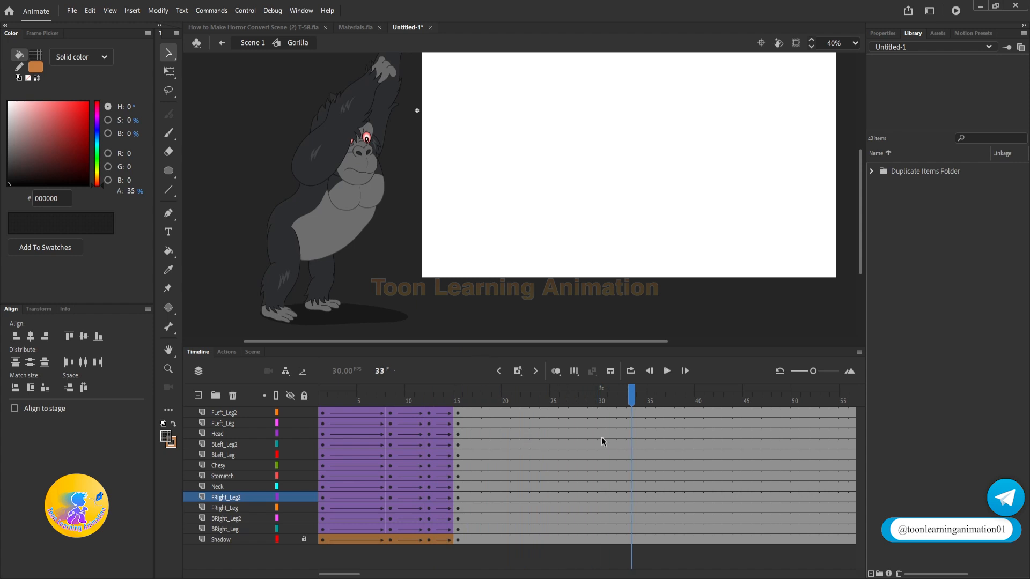
Insert keyframes on all gorilla layers at frames 25 and 27.
{"action": "left_click", "coordinate": [554, 401]}
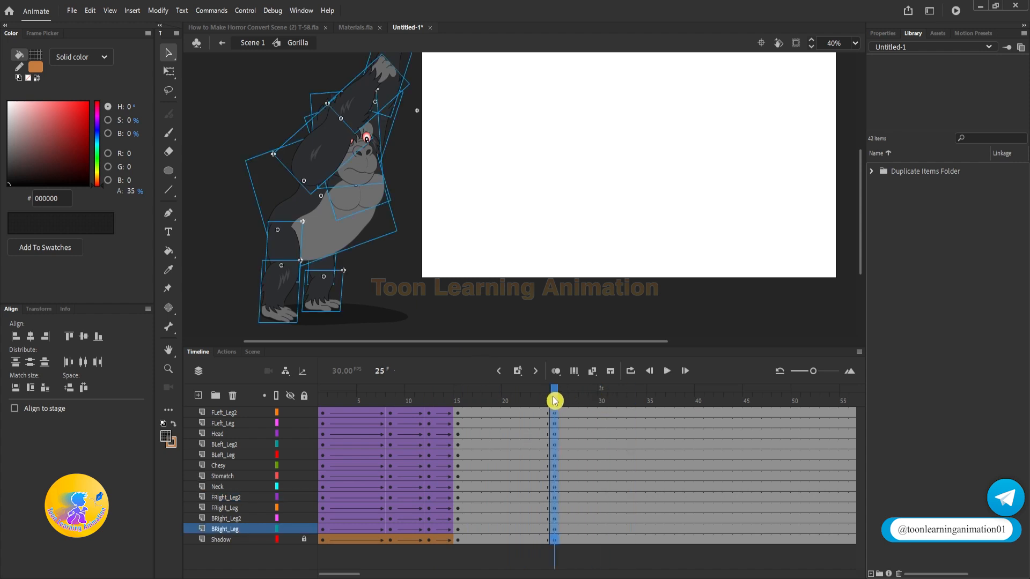
{"action": "key", "text": "F6"}
{"action": "left_click", "coordinate": [574, 400]}
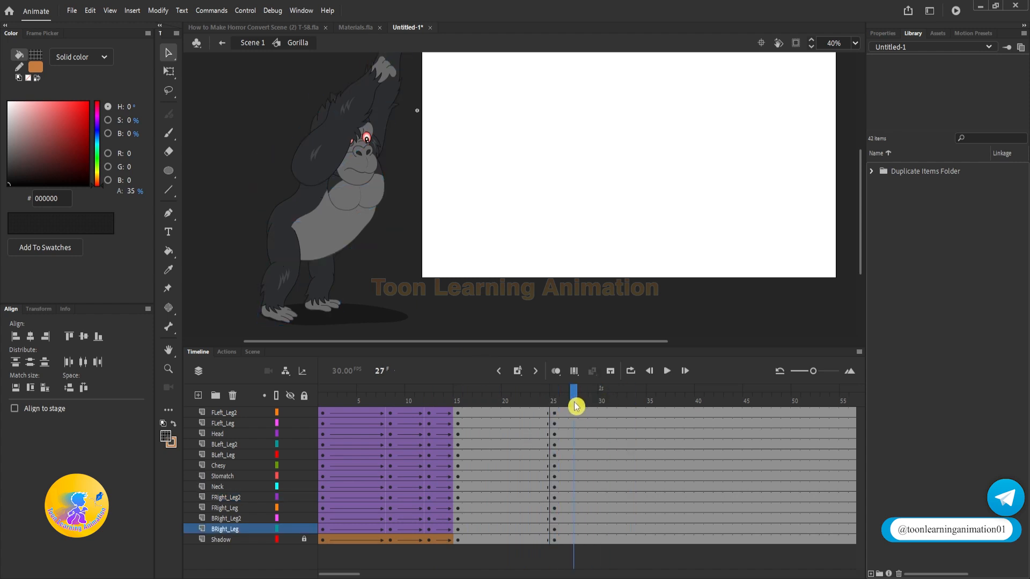
{"action": "key", "text": "F6"}
{"action": "left_click", "coordinate": [597, 236]}
{"action": "key", "text": "q"}
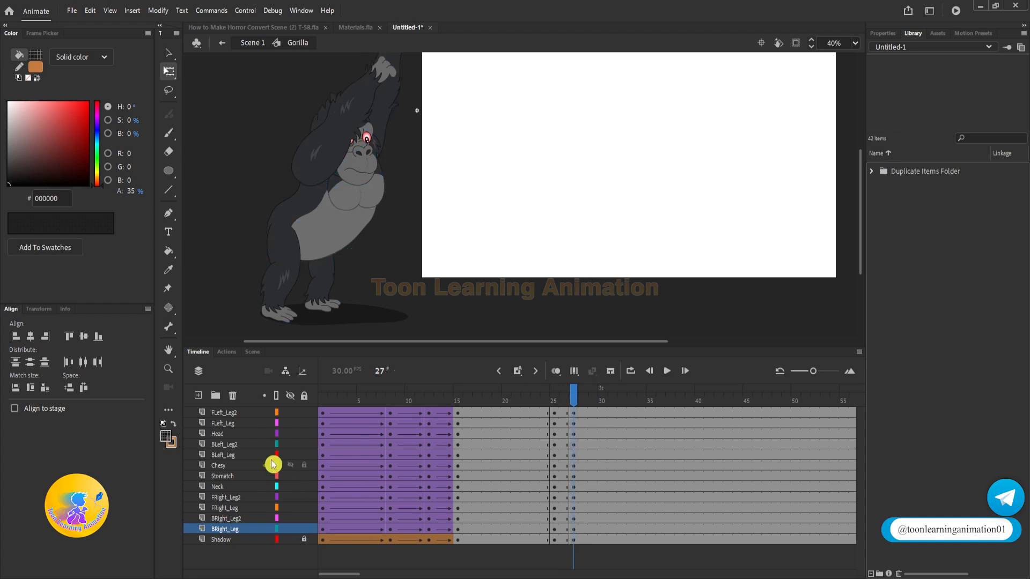
Copy the frame 1 keyframes of all gorilla layers onto frame 27 and remove the classic tween there.
{"action": "left_click_drag", "start_coordinate": [323, 414], "coordinate": [318, 542]}
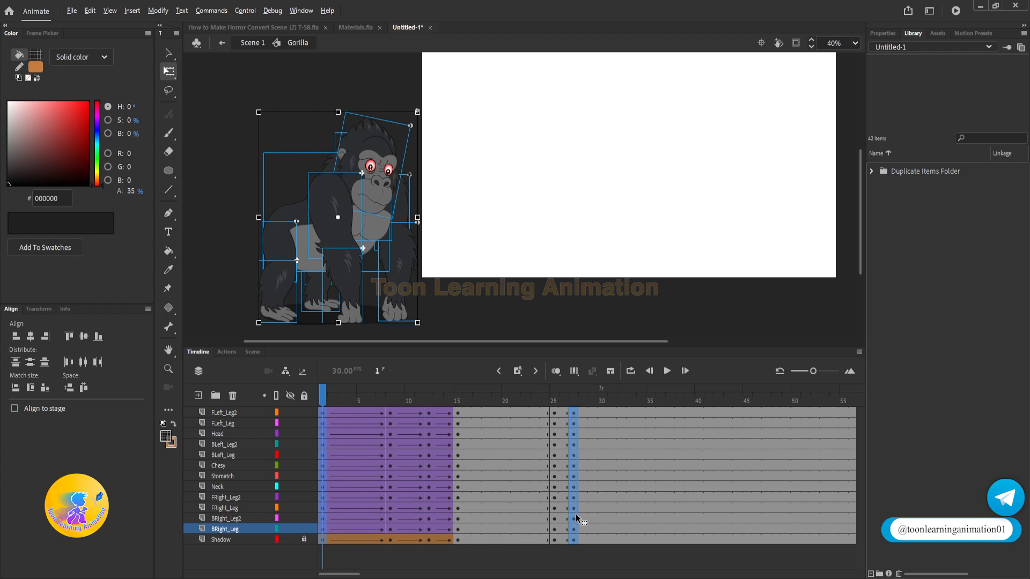
{"action": "left_click_drag", "start_coordinate": [576, 515], "coordinate": [576, 515]}
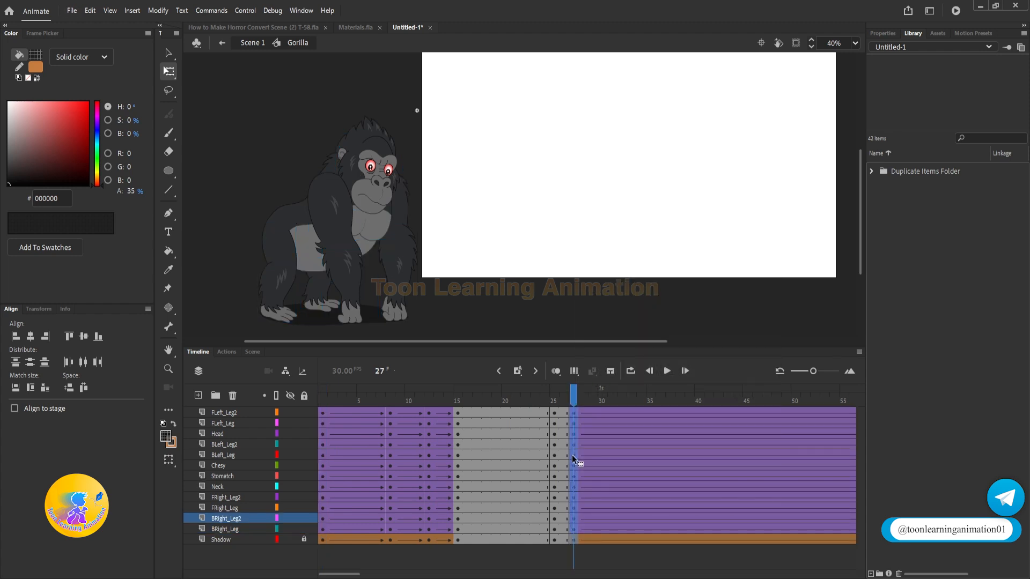
{"action": "right_click", "coordinate": [572, 455]}
{"action": "left_click", "coordinate": [645, 131]}
Rotate the gorilla's front right leg and front left leg forward around their shoulders on frame 27.
{"action": "left_click_drag", "start_coordinate": [578, 256], "coordinate": [664, 257]}
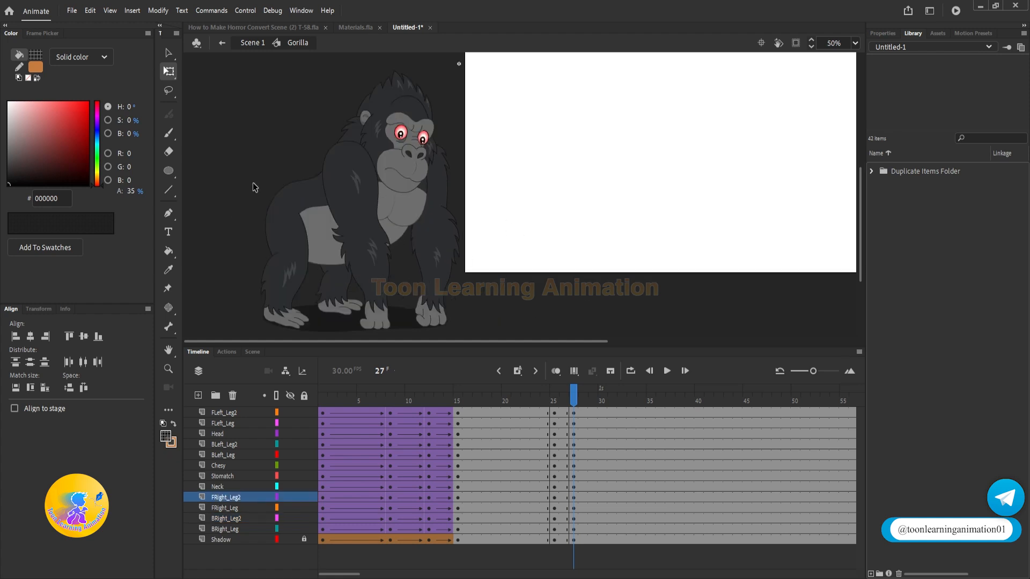
{"action": "left_click", "coordinate": [429, 223]}
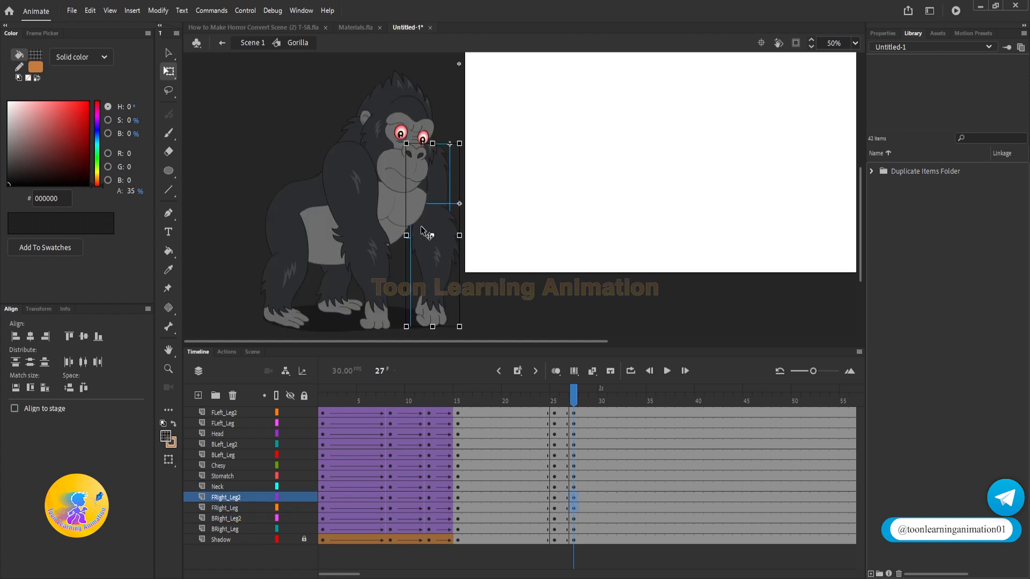
{"action": "left_click_drag", "start_coordinate": [464, 332], "coordinate": [507, 327]}
{"action": "left_click", "coordinate": [356, 220]}
{"action": "left_click", "coordinate": [370, 259], "text": "shift"}
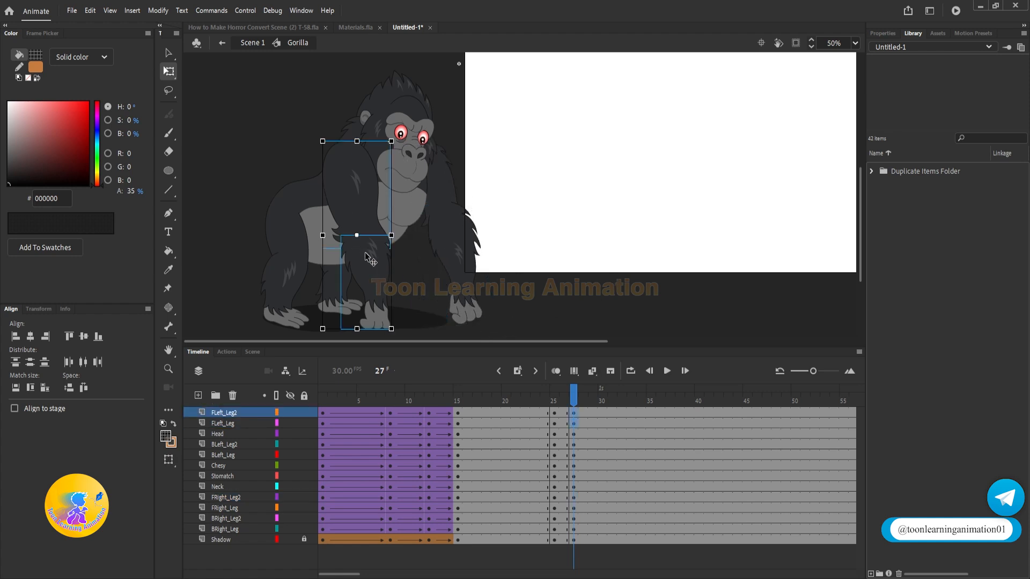
{"action": "left_click_drag", "start_coordinate": [357, 235], "coordinate": [340, 147]}
{"action": "left_click_drag", "start_coordinate": [396, 336], "coordinate": [422, 329]}
Inspect the alternative hand drawing on frame 2 inside the Left Hand2 and Right Hand2 symbols.
{"action": "scroll", "coordinate": [457, 315], "scroll_direction": "up", "scroll_amount": 2}
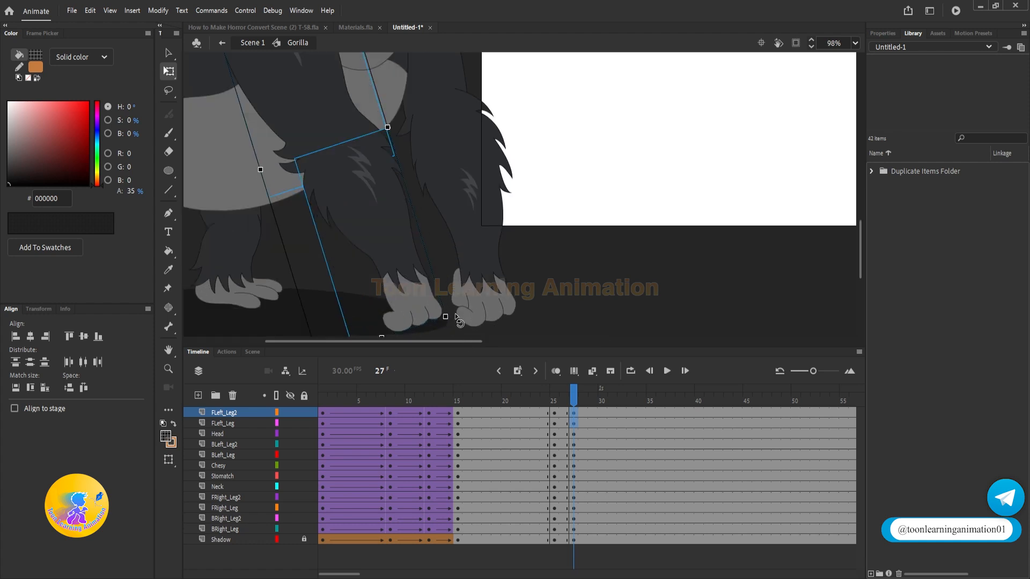
{"action": "scroll", "coordinate": [457, 317], "scroll_direction": "down", "scroll_amount": 3}
{"action": "scroll", "coordinate": [461, 316], "scroll_direction": "up", "scroll_amount": 2}
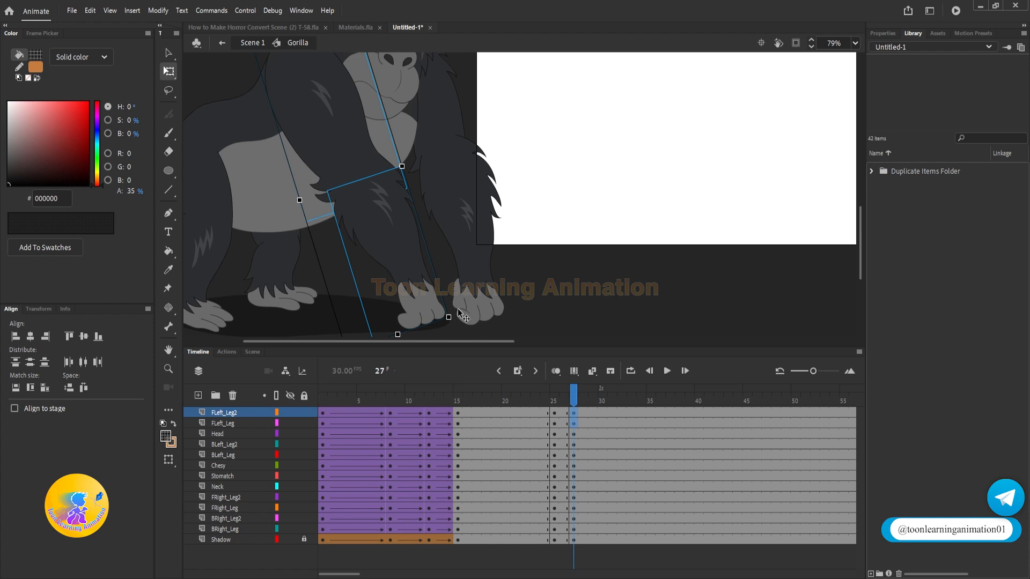
{"action": "double_click", "coordinate": [426, 319]}
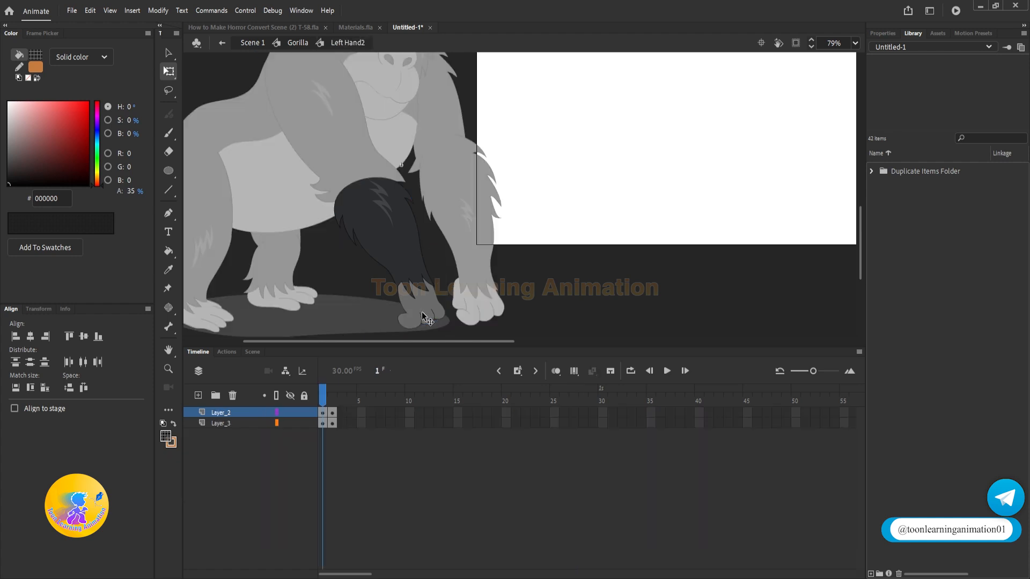
{"action": "left_click", "coordinate": [328, 397]}
{"action": "double_click", "coordinate": [470, 314]}
{"action": "double_click", "coordinate": [470, 315]}
{"action": "left_click", "coordinate": [472, 316]}
{"action": "left_click", "coordinate": [331, 401]}
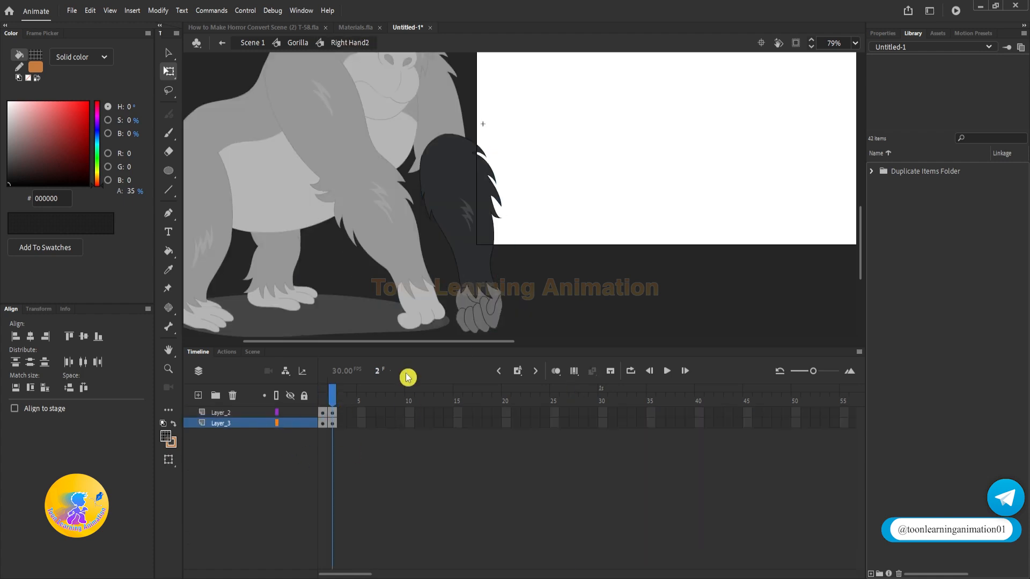
{"action": "double_click", "coordinate": [586, 297]}
Set the first looping frame of the Left Hand2 and Right Hand2 instances to 2 on frames 1 and 8.
{"action": "left_click", "coordinate": [578, 396]}
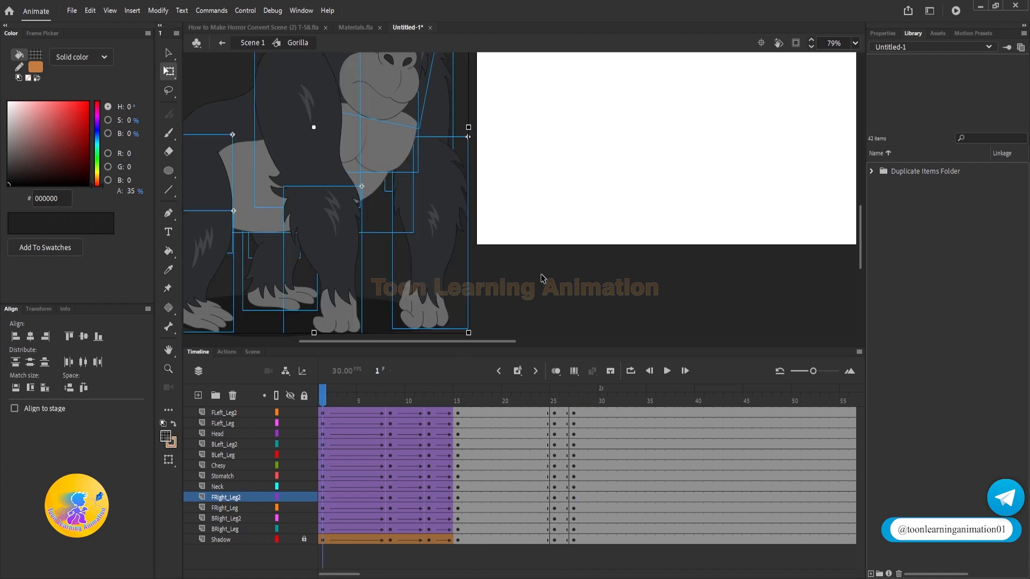
{"action": "left_click", "coordinate": [606, 370]}
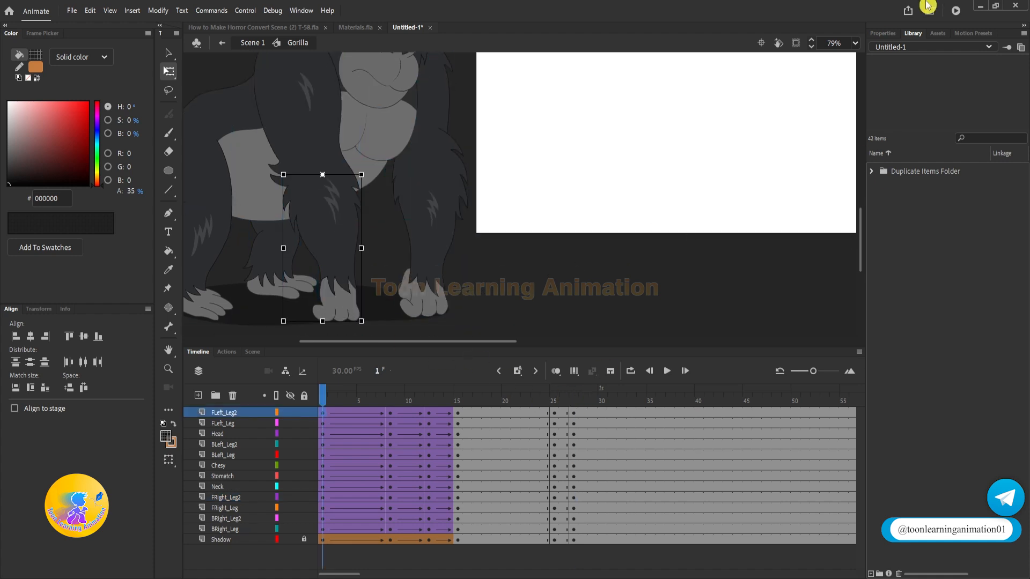
{"action": "left_click", "coordinate": [883, 33]}
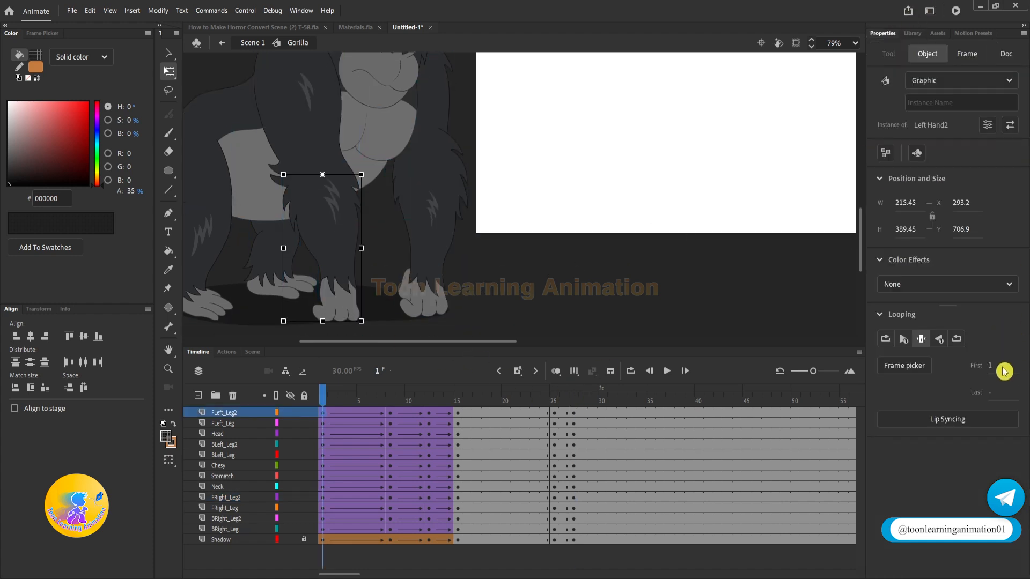
{"action": "left_click", "coordinate": [954, 368]}
{"action": "left_click_drag", "start_coordinate": [363, 403], "coordinate": [390, 404]}
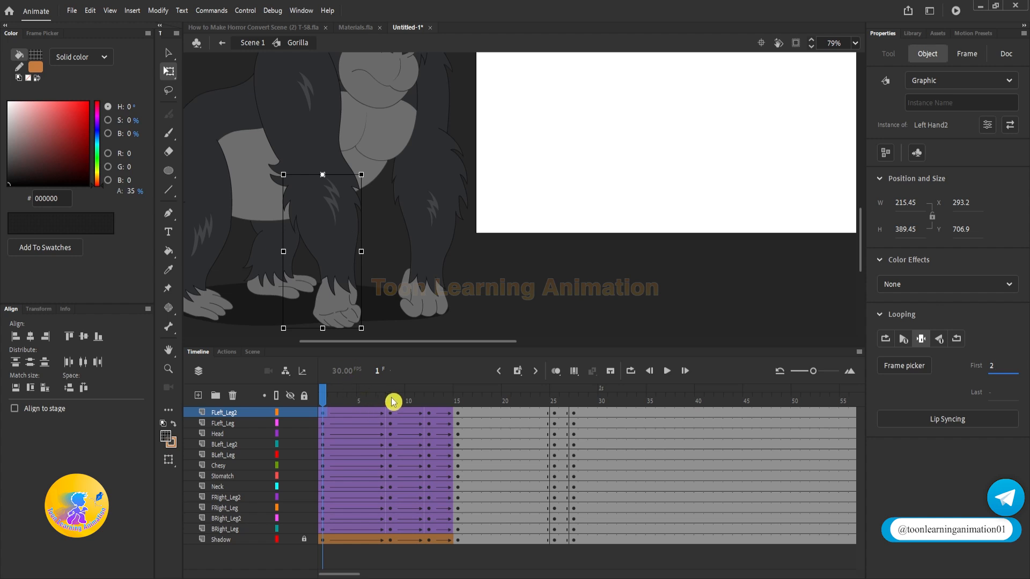
{"action": "left_click", "coordinate": [365, 294]}
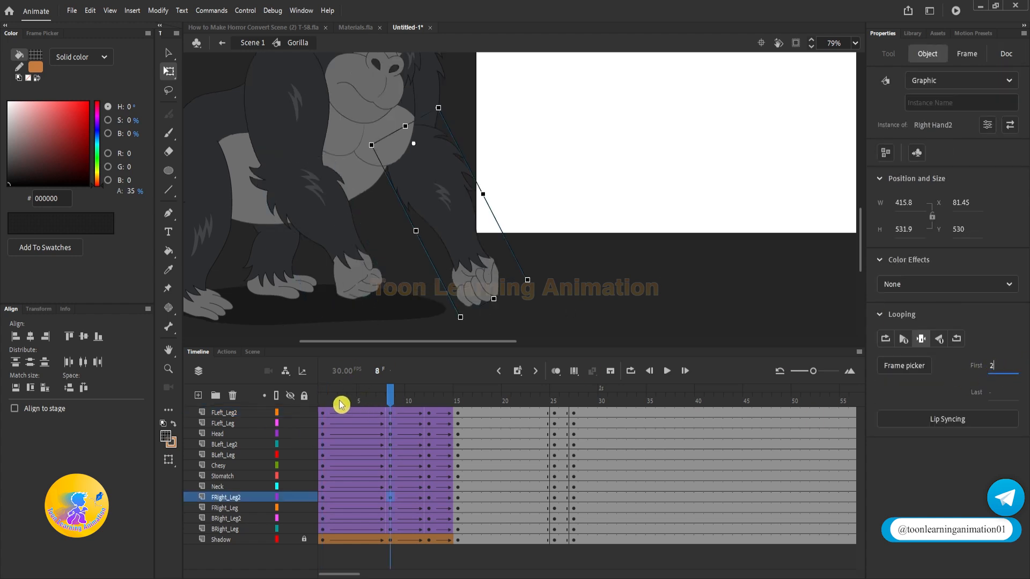
{"action": "left_click", "coordinate": [323, 402]}
{"action": "left_click", "coordinate": [444, 289]}
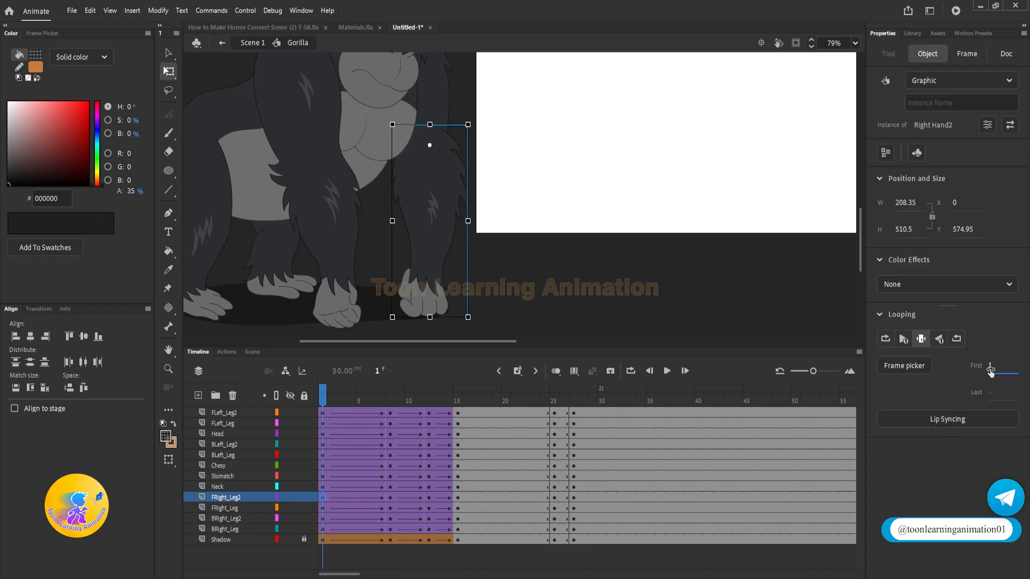
Select both front lower legs on frame 12 and set their first looping frame to 2.
{"action": "left_click", "coordinate": [428, 402]}
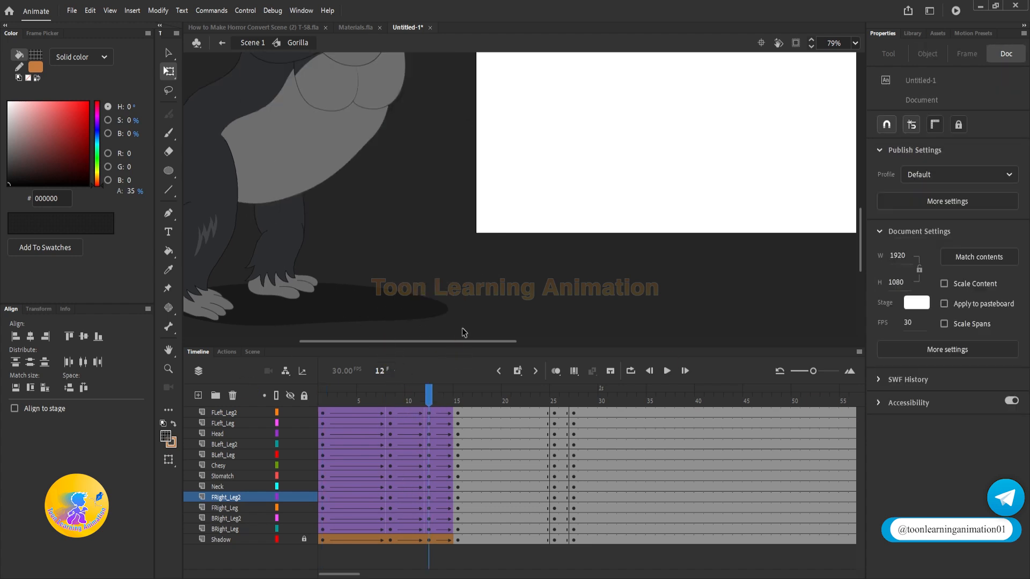
{"action": "scroll", "coordinate": [464, 324], "scroll_direction": "down", "scroll_amount": 2}
{"action": "left_click_drag", "start_coordinate": [482, 96], "coordinate": [496, 187]}
{"action": "left_click_drag", "start_coordinate": [594, 71], "coordinate": [484, 171]}
{"action": "left_click", "coordinate": [990, 347]}
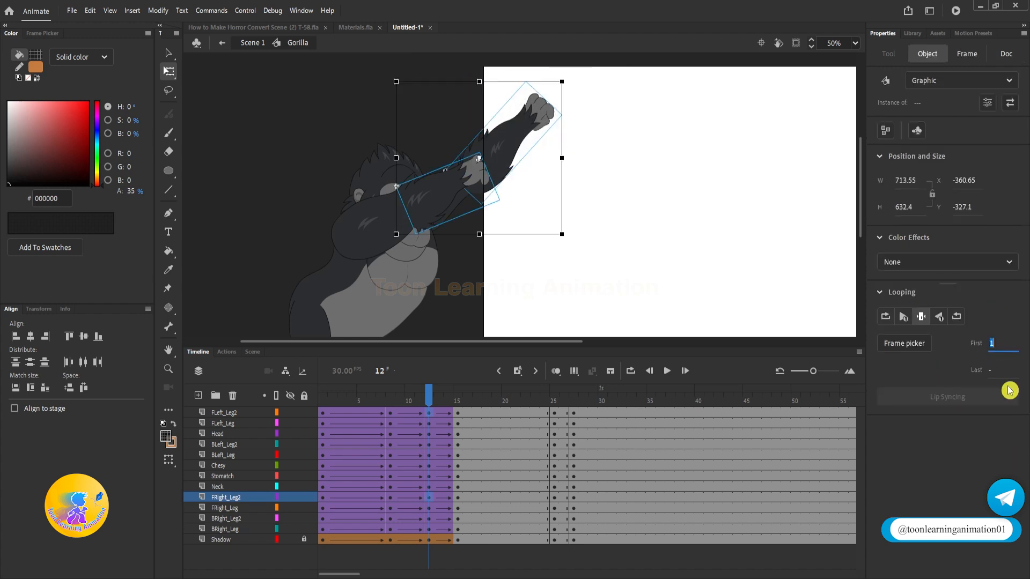
{"action": "type", "text": "2"}
{"action": "key", "text": "Return"}
Select both front lower legs on frame 15 and set their first looping frame to 2.
{"action": "left_click", "coordinate": [457, 403]}
{"action": "left_click_drag", "start_coordinate": [506, 71], "coordinate": [420, 119]}
{"action": "left_click", "coordinate": [993, 344]}
{"action": "type", "text": "2"}
{"action": "key", "text": "Return"}
Select both front lower legs on frame 25 and set their first looping frame to 2.
{"action": "left_click", "coordinate": [555, 401]}
{"action": "left_click_drag", "start_coordinate": [503, 69], "coordinate": [423, 119]}
{"action": "left_click", "coordinate": [993, 345]}
{"action": "type", "text": "2"}
{"action": "key", "text": "Return"}
Select both front lower legs on frame 27 and switch their hands to the clenched fist drawing.
{"action": "left_click", "coordinate": [574, 401]}
{"action": "left_click_drag", "start_coordinate": [576, 214], "coordinate": [545, 51]}
{"action": "left_click_drag", "start_coordinate": [539, 144], "coordinate": [430, 262]}
{"action": "left_click", "coordinate": [669, 168]}
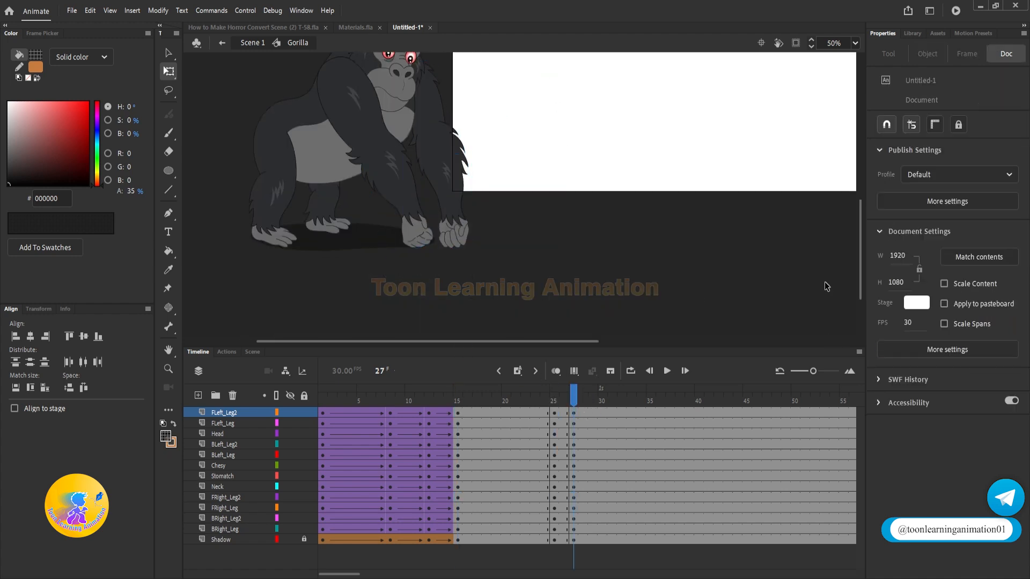
{"action": "scroll", "coordinate": [483, 250], "scroll_direction": "up", "scroll_amount": 1}
Create a classic tween between frames 25 and 27 on the gorilla's body part layers.
{"action": "left_click_drag", "start_coordinate": [563, 424], "coordinate": [563, 540]}
{"action": "right_click", "coordinate": [566, 533]}
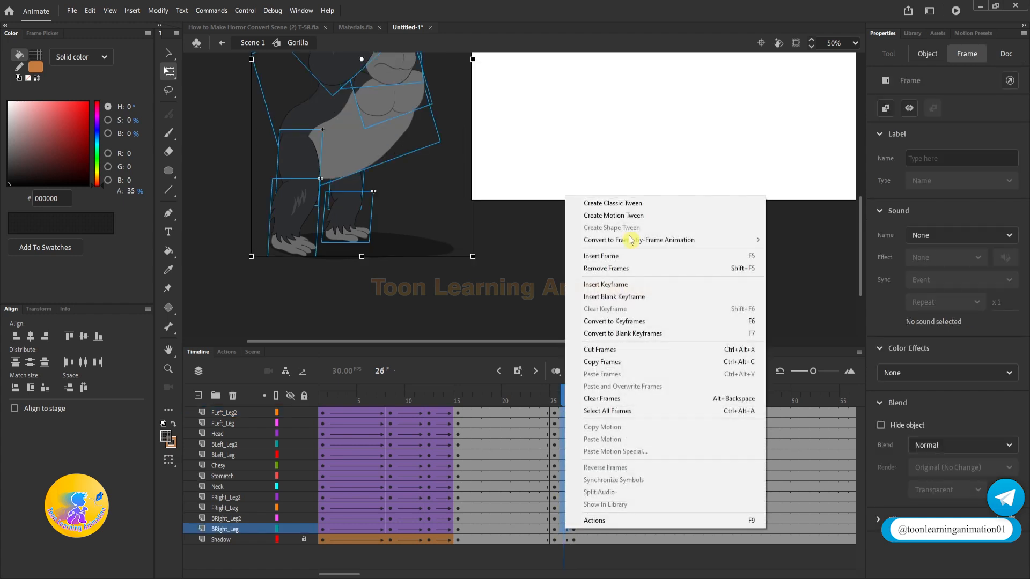
{"action": "left_click", "coordinate": [622, 206]}
{"action": "key", "text": "v"}
{"action": "scroll", "coordinate": [605, 218], "scroll_direction": "up", "scroll_amount": 1}
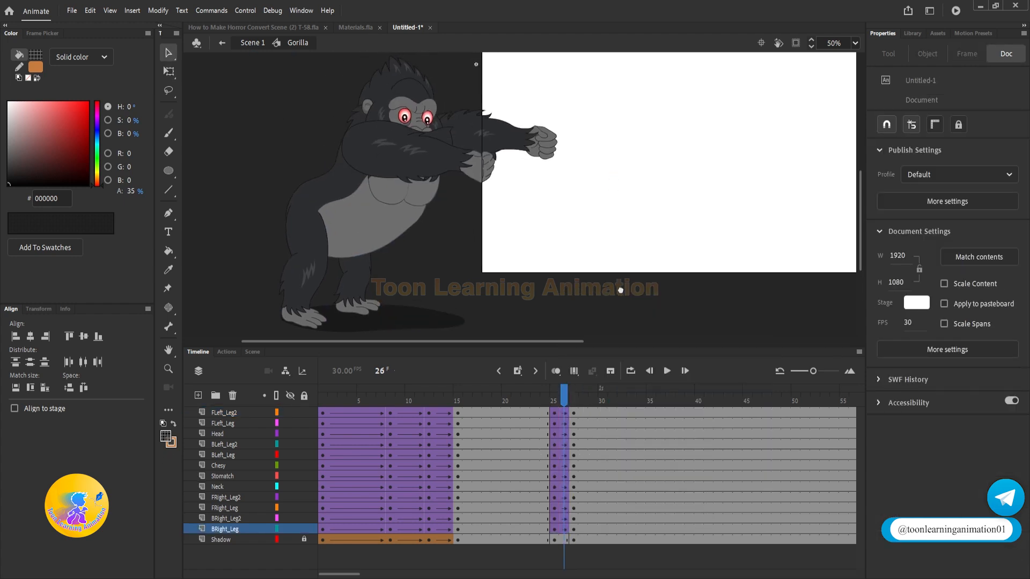
Copy the Gorilla instance starting at frame 1 and paste it onto the main scene's Gorilla layer at frame 225, putting duplicate library items into a folder.
{"action": "double_click", "coordinate": [477, 65]}
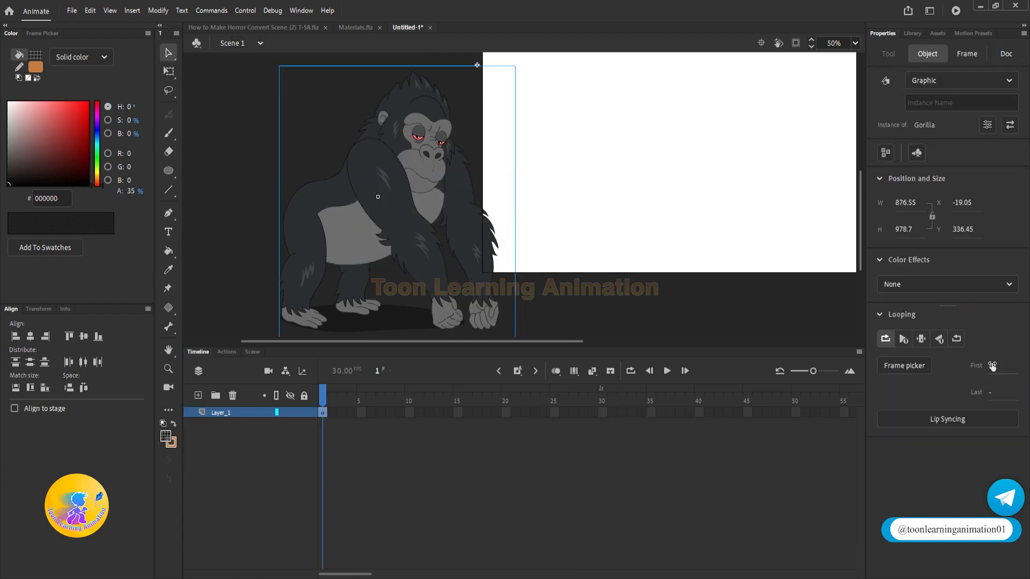
{"action": "left_click_drag", "start_coordinate": [992, 366], "coordinate": [227, 160]}
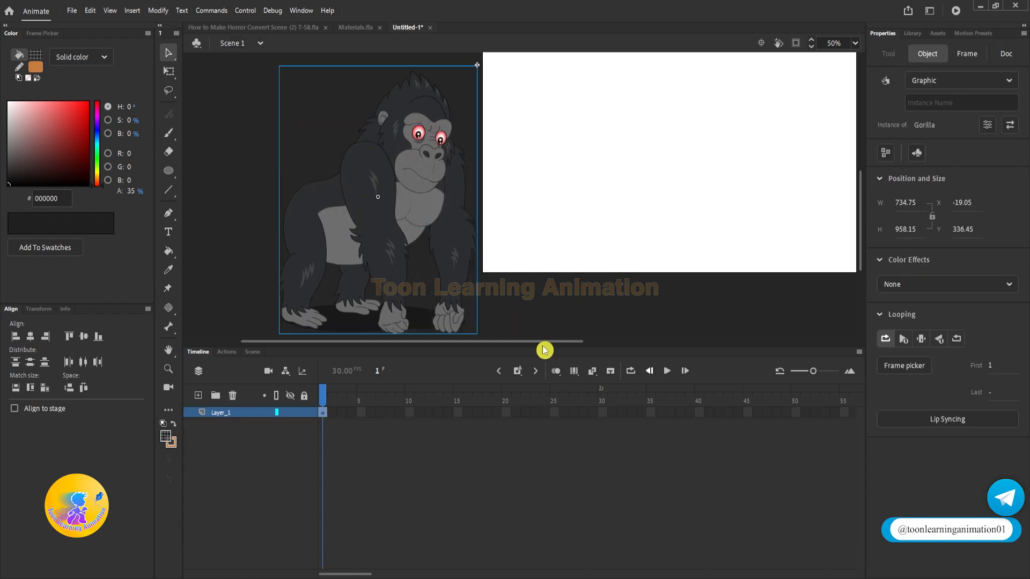
{"action": "left_click", "coordinate": [287, 28]}
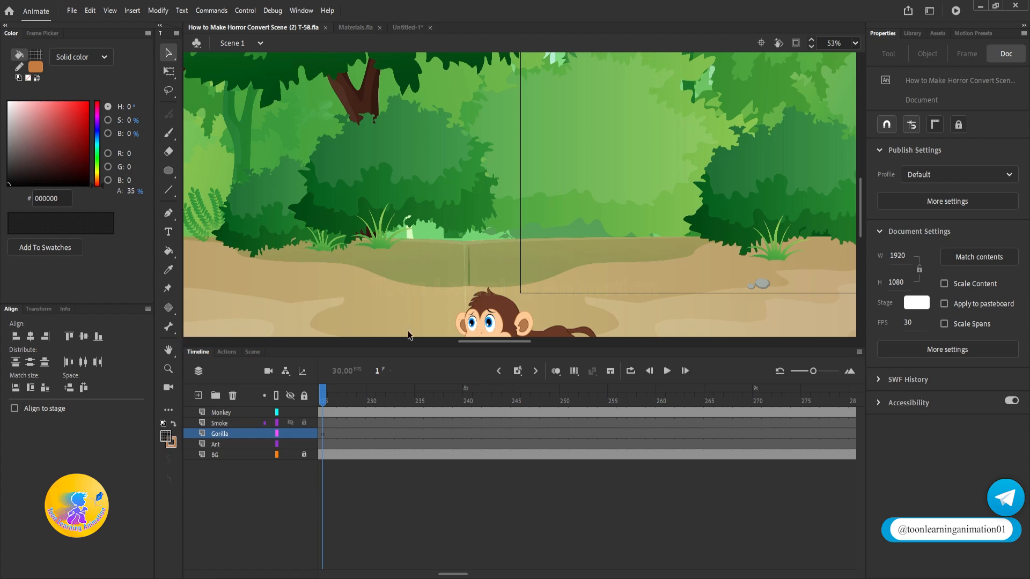
{"action": "key", "text": "ctrl+v"}
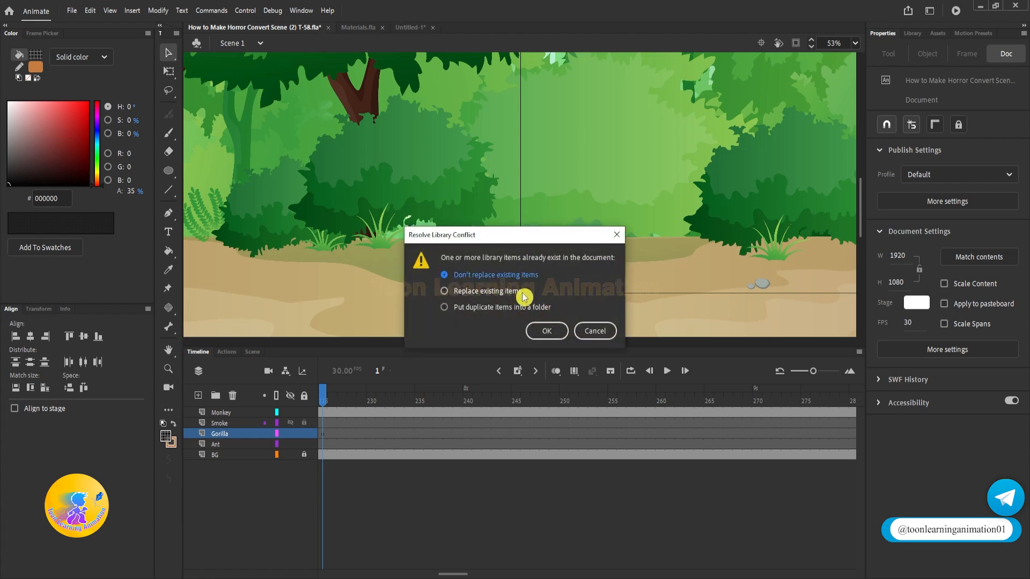
{"action": "left_click", "coordinate": [474, 308]}
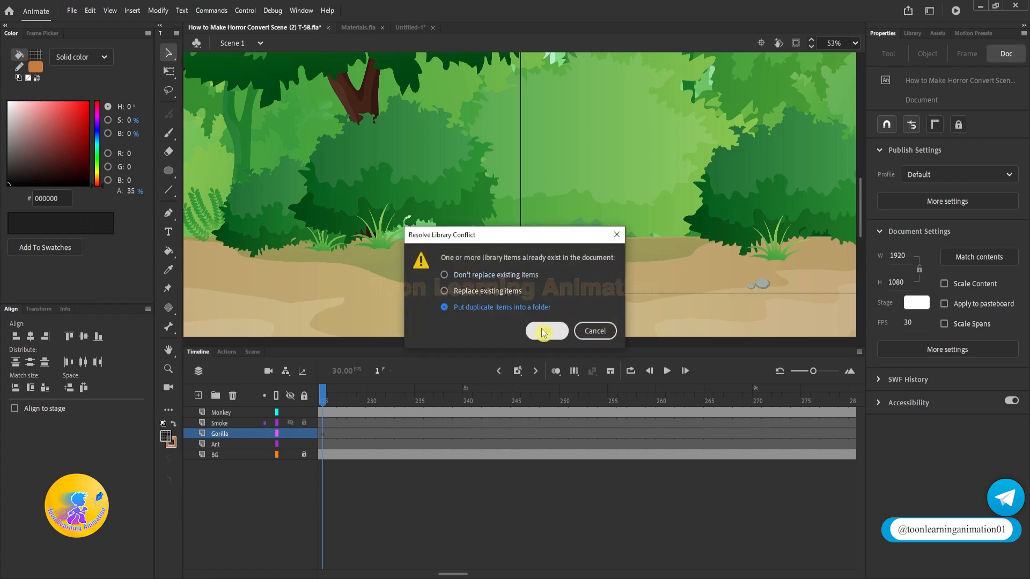
{"action": "left_click", "coordinate": [544, 333]}
Play the scene across the gorilla's first pose and its new attack animation to check the timing.
{"action": "scroll", "coordinate": [574, 184], "scroll_direction": "down", "scroll_amount": 1}
{"action": "left_click_drag", "start_coordinate": [323, 397], "coordinate": [279, 398]}
{"action": "key", "text": "Return"}
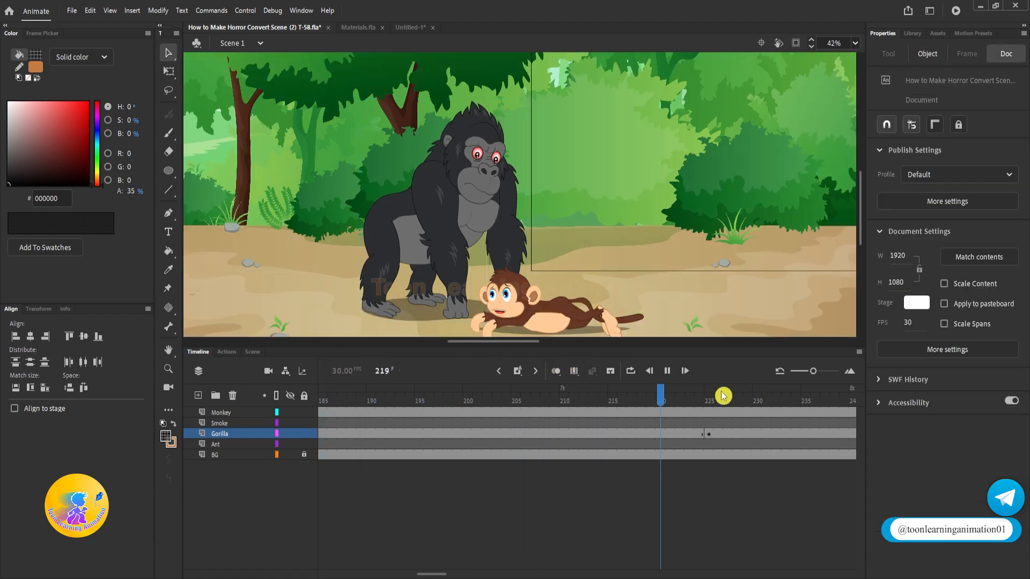
{"action": "key", "text": "Return"}
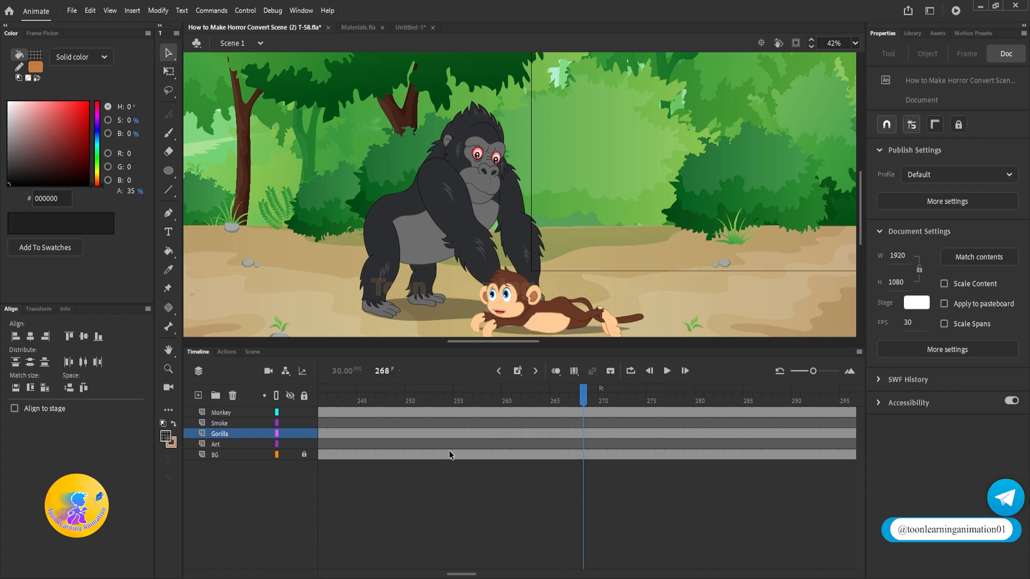
{"action": "left_click_drag", "start_coordinate": [441, 399], "coordinate": [289, 399]}
{"action": "key", "text": "Return"}
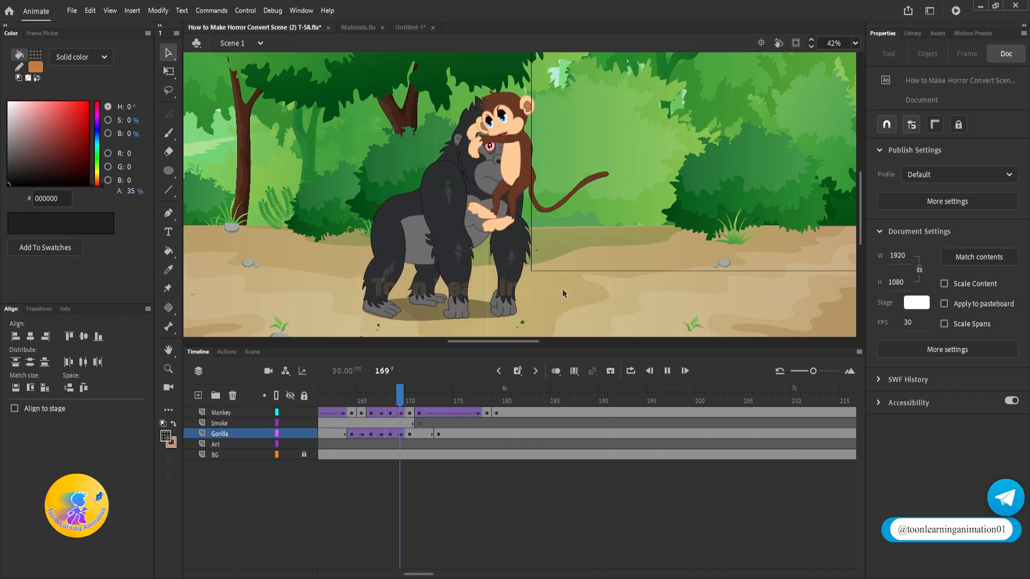
{"action": "key", "text": "Return"}
Remove the surplus waiting frames across all layers so the gorilla's attack starts at frame 214, and replay the scene.
{"action": "left_click_drag", "start_coordinate": [424, 398], "coordinate": [451, 421]}
{"action": "left_click_drag", "start_coordinate": [552, 411], "coordinate": [651, 490]}
{"action": "left_click_drag", "start_coordinate": [574, 401], "coordinate": [290, 402]}
{"action": "key", "text": "Return"}
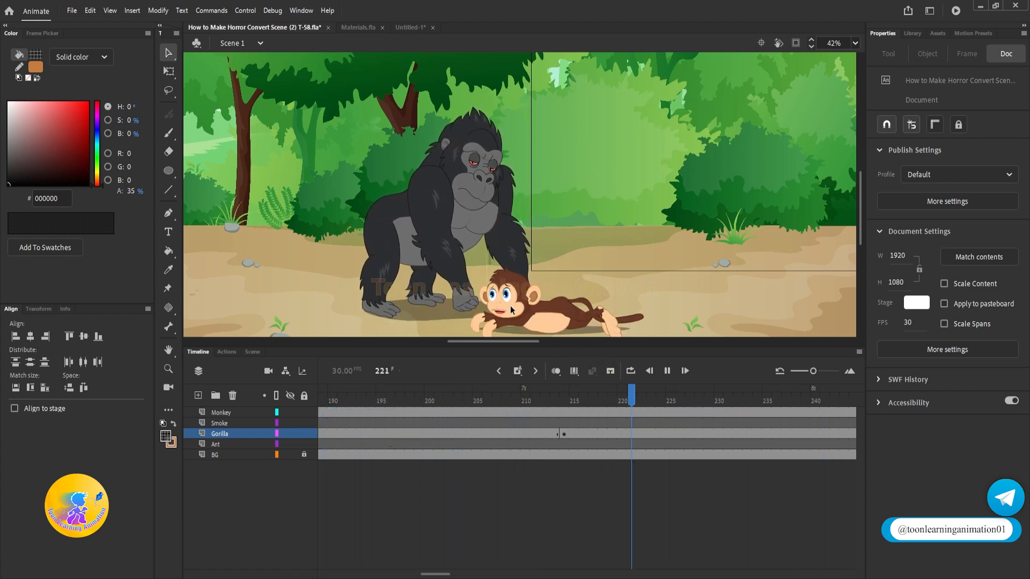
{"action": "key", "text": "Return"}
{"action": "key", "text": "Return"}
{"action": "key", "text": "Return"}
Split off the lying monkey at frame 225 with a blank keyframe on its layer and paste it in place on a new layer above.
{"action": "scroll", "coordinate": [594, 247], "scroll_direction": "up", "scroll_amount": 4}
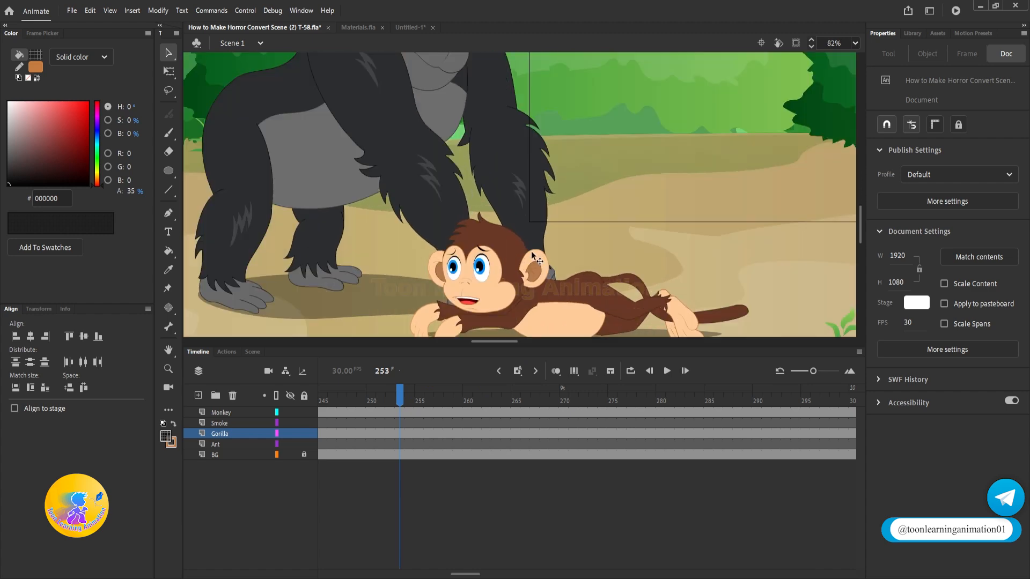
{"action": "left_click_drag", "start_coordinate": [539, 235], "coordinate": [551, 240]}
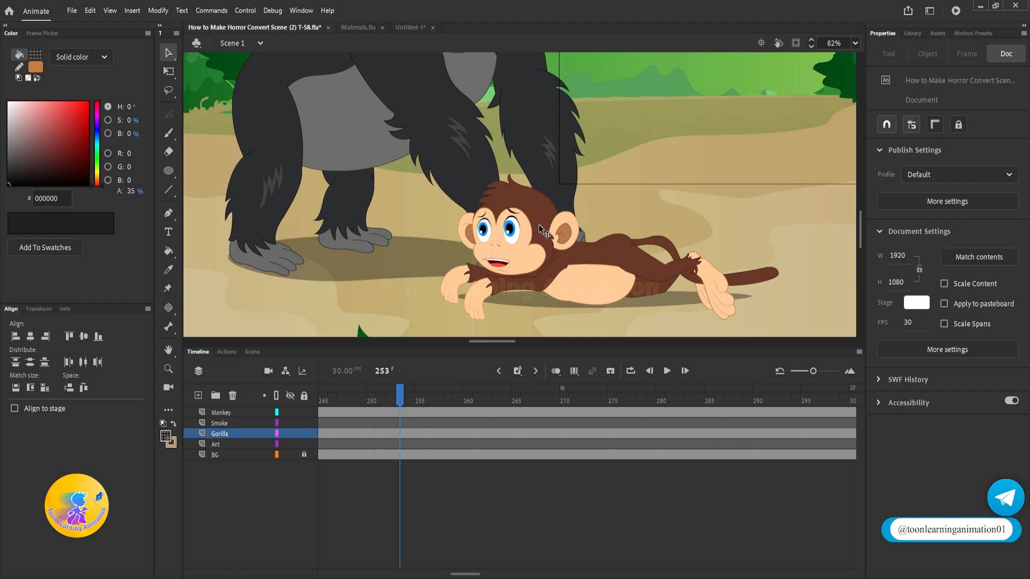
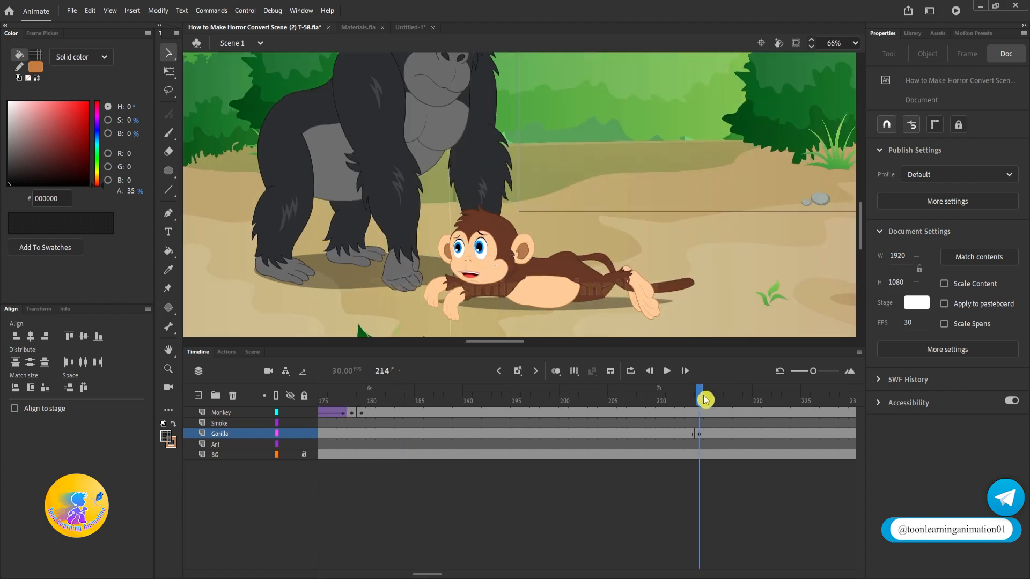
{"action": "left_click", "coordinate": [717, 400]}
{"action": "left_click_drag", "start_coordinate": [718, 400], "coordinate": [810, 392]}
{"action": "left_click", "coordinate": [558, 279]}
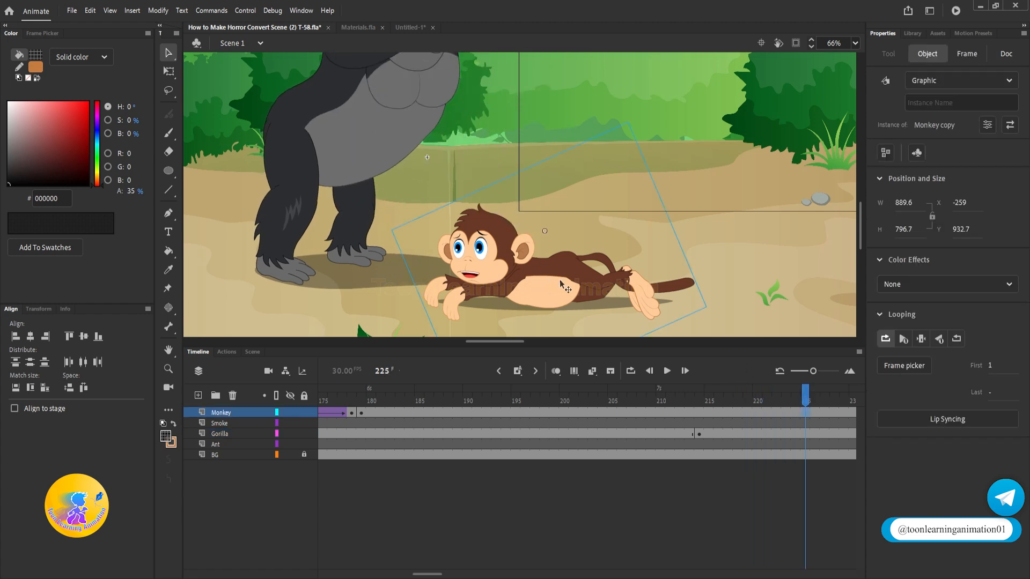
{"action": "key", "text": "F7"}
{"action": "left_click", "coordinate": [198, 396]}
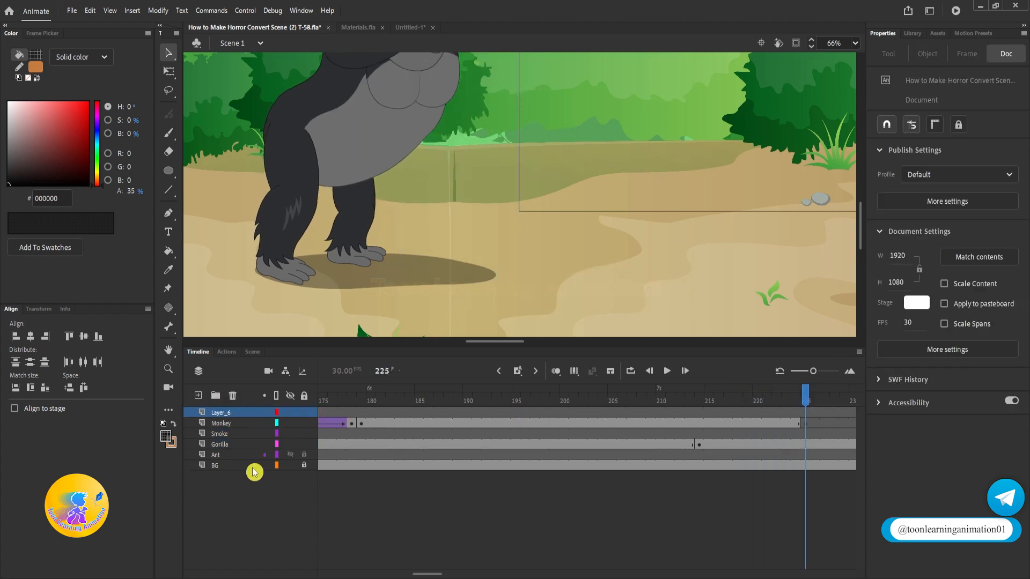
{"action": "key", "text": "ctrl+shift+v"}
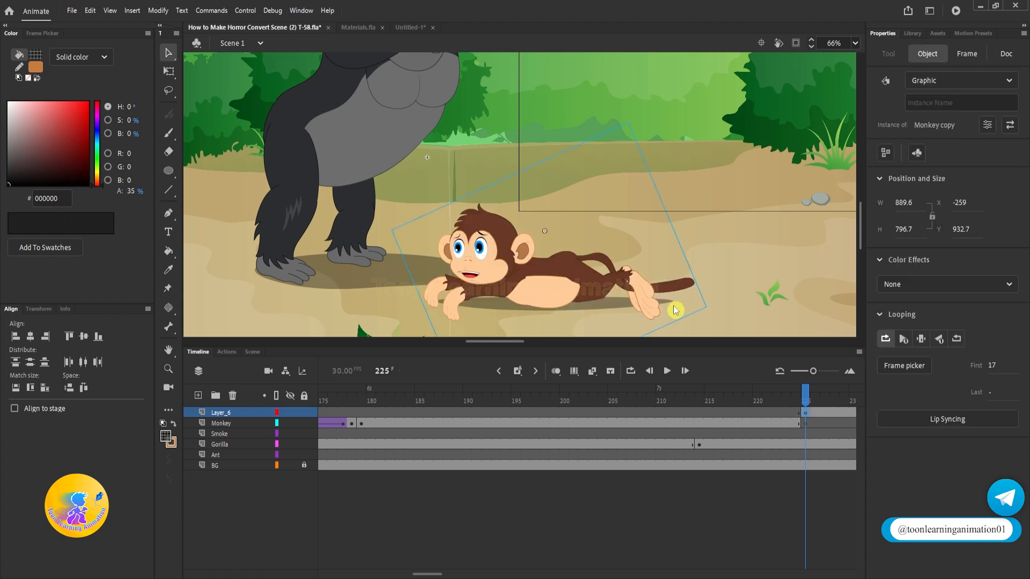
Move Layer_6 with the monkey below the Gorilla layer and play the scene to check the overlap.
{"action": "left_click_drag", "start_coordinate": [218, 412], "coordinate": [219, 447]}
{"action": "left_click_drag", "start_coordinate": [599, 213], "coordinate": [603, 269]}
{"action": "scroll", "coordinate": [591, 255], "scroll_direction": "down", "scroll_amount": 1}
{"action": "left_click", "coordinate": [671, 228]}
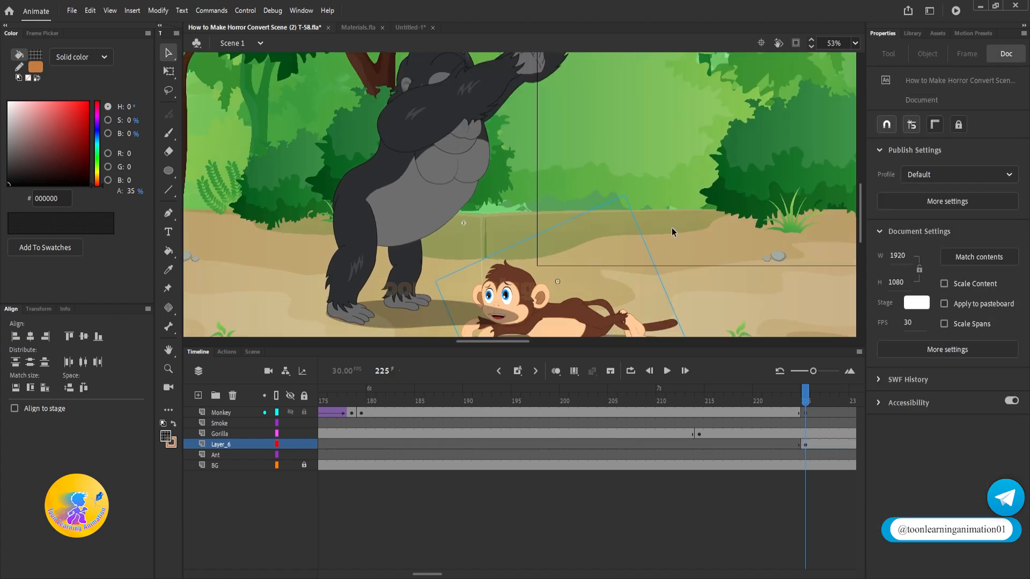
{"action": "key", "text": "Return"}
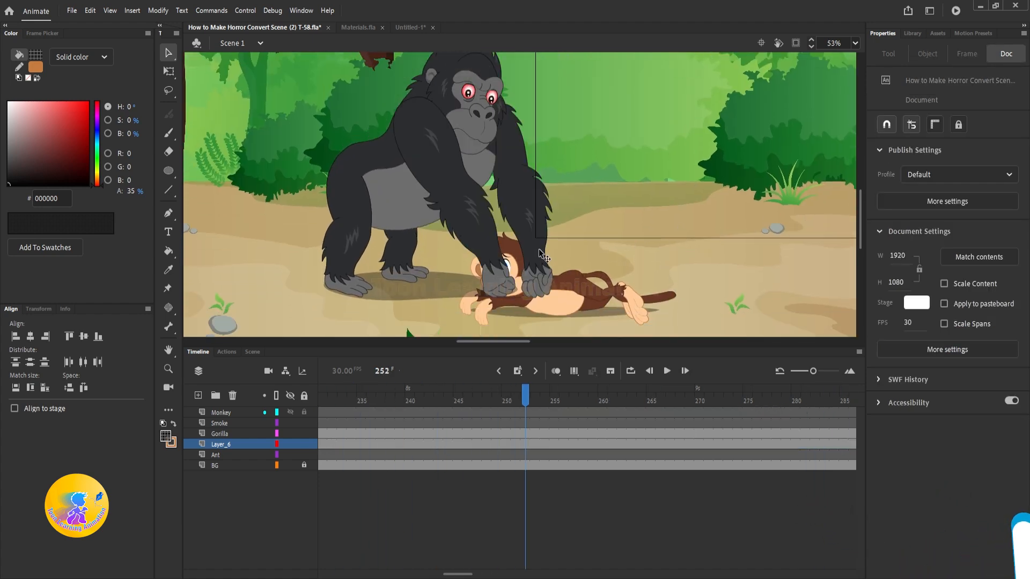
{"action": "scroll", "coordinate": [536, 261], "scroll_direction": "up", "scroll_amount": 1}
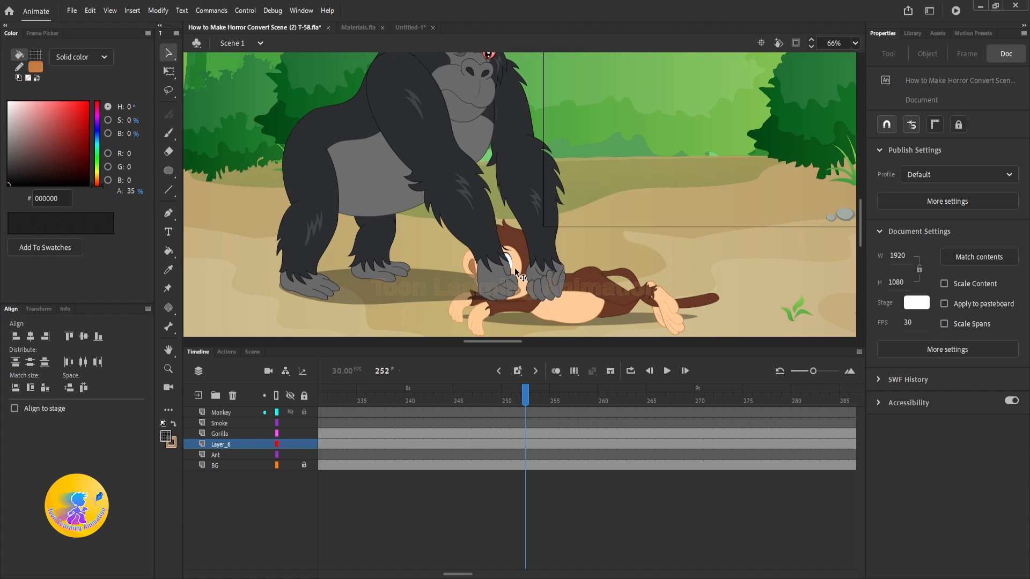
Inside the gorilla symbol at frame 27, rotate the left upper arm and reposition the left forearm over the monkey's head.
{"action": "left_click_drag", "start_coordinate": [529, 273], "coordinate": [531, 278]}
{"action": "double_click", "coordinate": [545, 282]}
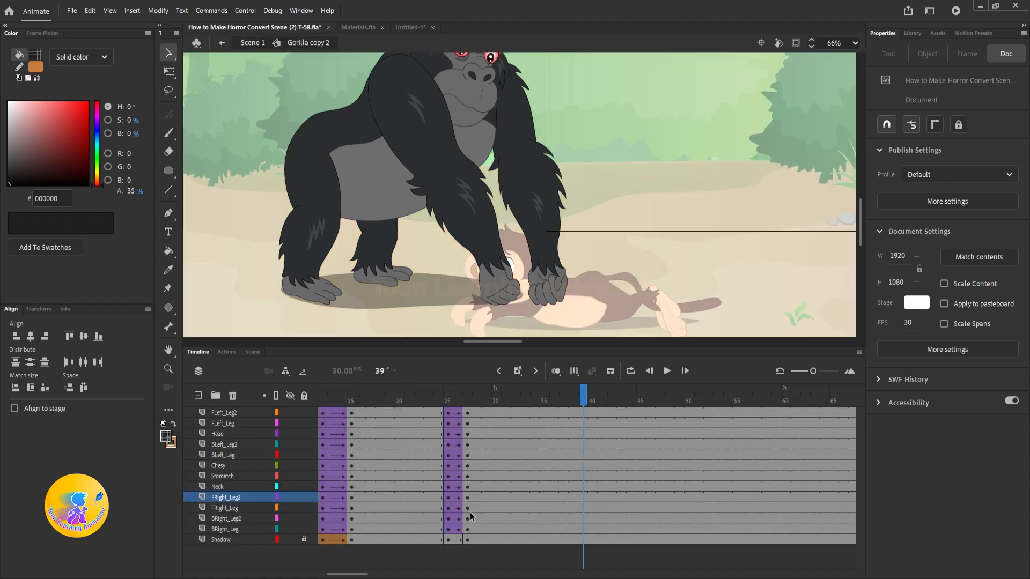
{"action": "left_click", "coordinate": [468, 411]}
{"action": "key", "text": "q"}
{"action": "left_click", "coordinate": [462, 162]}
{"action": "left_click_drag", "start_coordinate": [499, 187], "coordinate": [475, 205]}
{"action": "left_click", "coordinate": [495, 262]}
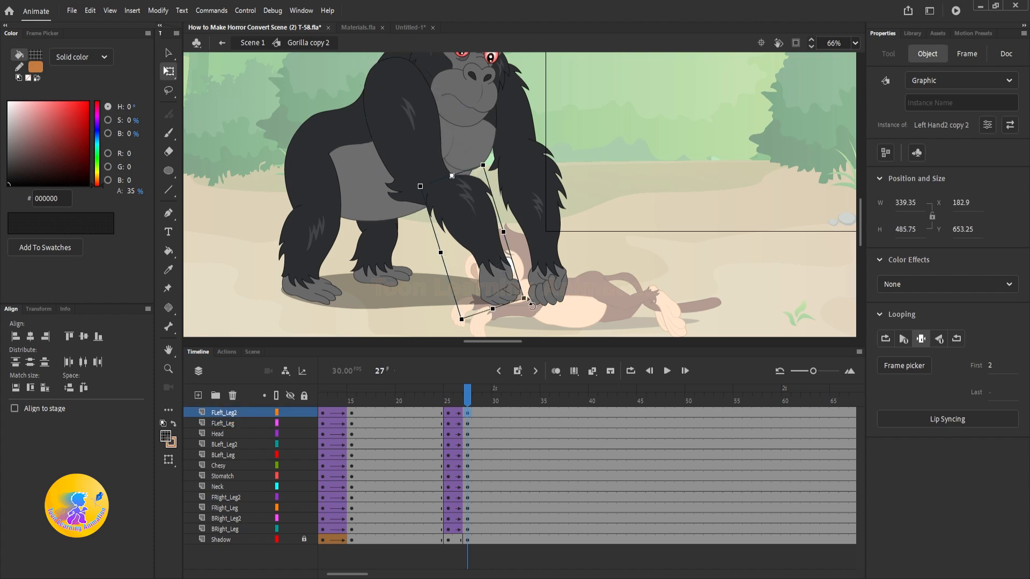
{"action": "left_click_drag", "start_coordinate": [528, 299], "coordinate": [554, 273]}
{"action": "left_click_drag", "start_coordinate": [504, 244], "coordinate": [478, 245]}
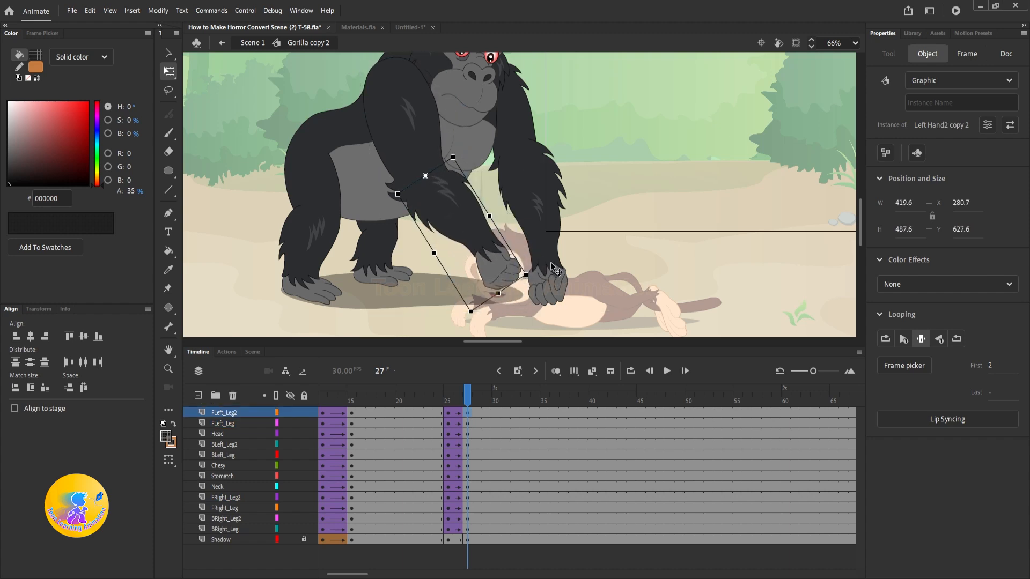
Rotate the gorilla's right upper arm and forearm at frame 27 so the right fist meets the left one.
{"action": "left_click", "coordinate": [528, 156]}
{"action": "left_click_drag", "start_coordinate": [539, 169], "coordinate": [523, 189]}
{"action": "left_click", "coordinate": [544, 227]}
{"action": "left_click_drag", "start_coordinate": [589, 292], "coordinate": [623, 273]}
{"action": "left_click_drag", "start_coordinate": [554, 235], "coordinate": [516, 236]}
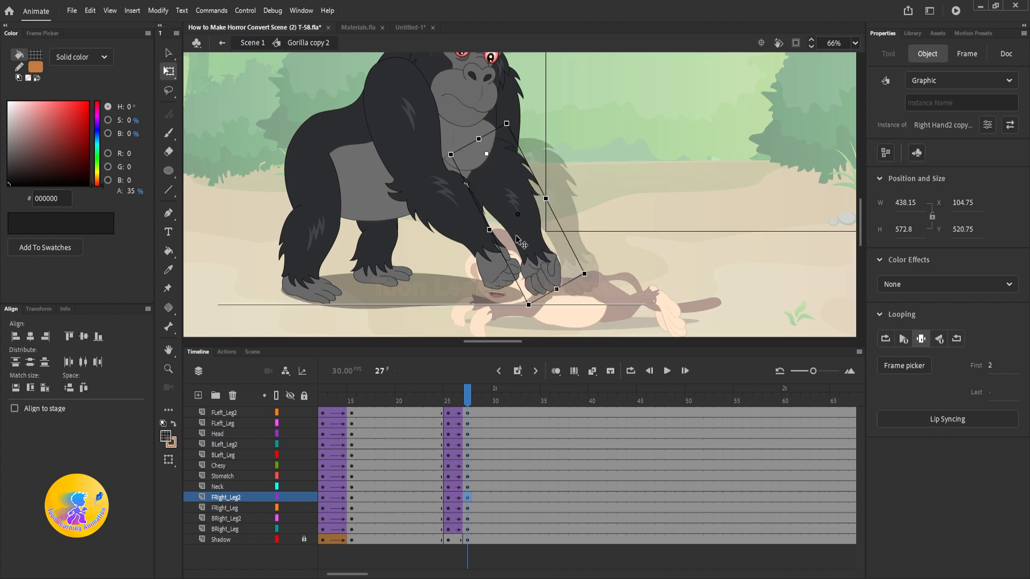
{"action": "left_click_drag", "start_coordinate": [593, 274], "coordinate": [544, 277]}
Return to the main scene and preview the gorilla's downward smash on the monkey.
{"action": "left_click", "coordinate": [713, 230]}
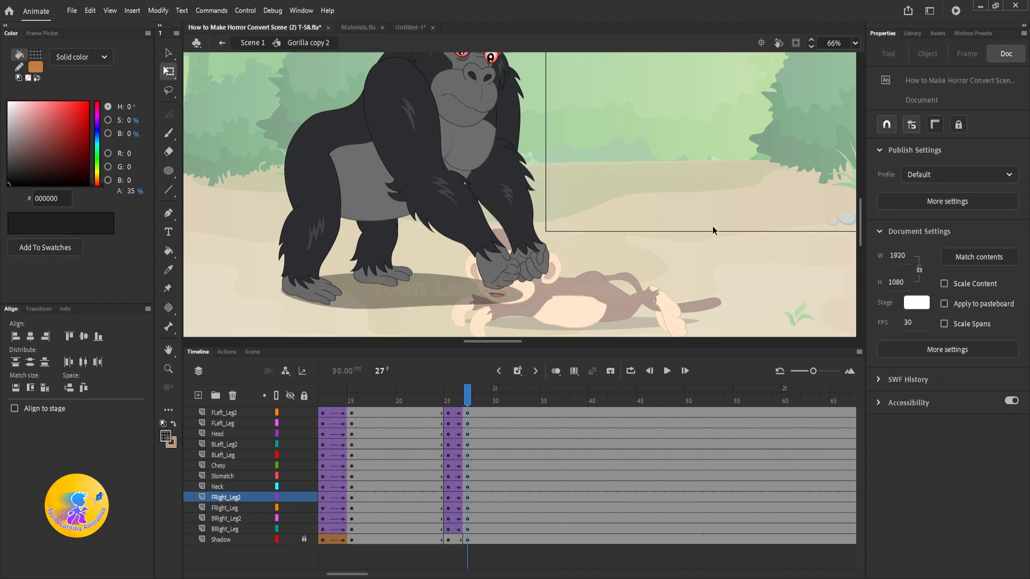
{"action": "key", "text": "v"}
{"action": "double_click", "coordinate": [713, 231]}
{"action": "left_click_drag", "start_coordinate": [544, 395], "coordinate": [438, 395]}
{"action": "key", "text": "Return"}
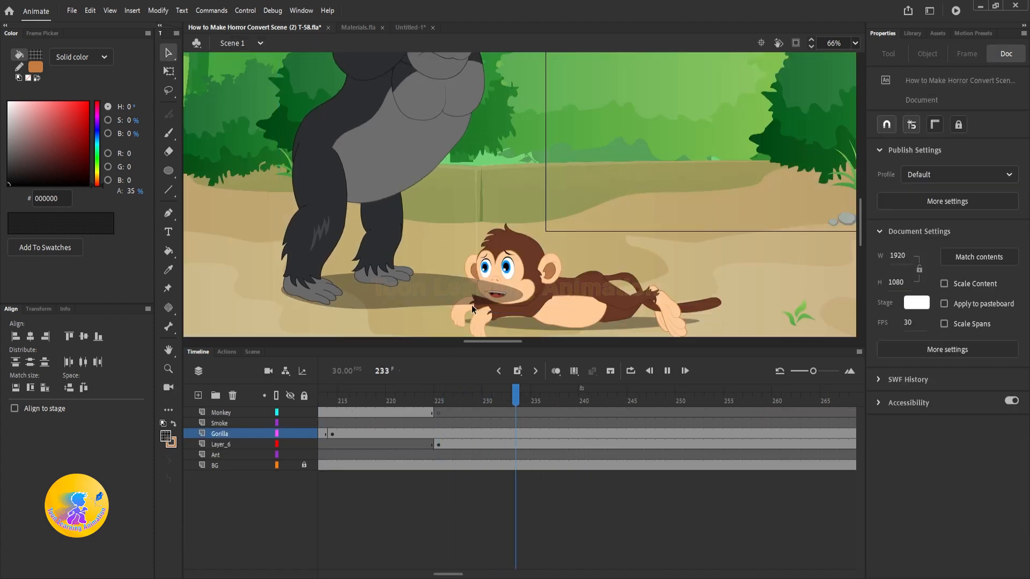
{"action": "key", "text": "Return"}
{"action": "left_click_drag", "start_coordinate": [460, 397], "coordinate": [680, 397]}
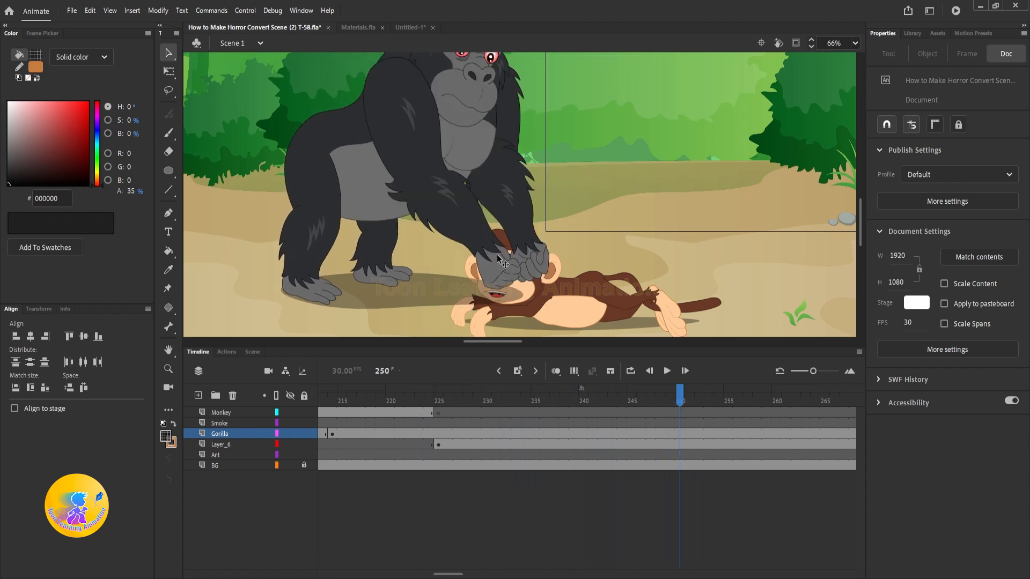
{"action": "left_click_drag", "start_coordinate": [449, 295], "coordinate": [457, 281]}
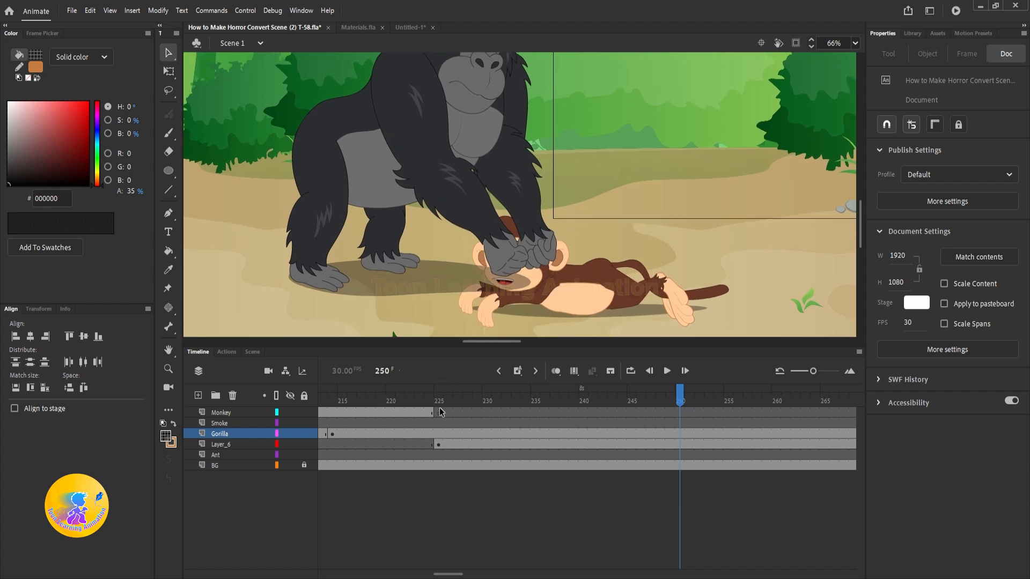
{"action": "left_click_drag", "start_coordinate": [439, 403], "coordinate": [477, 399]}
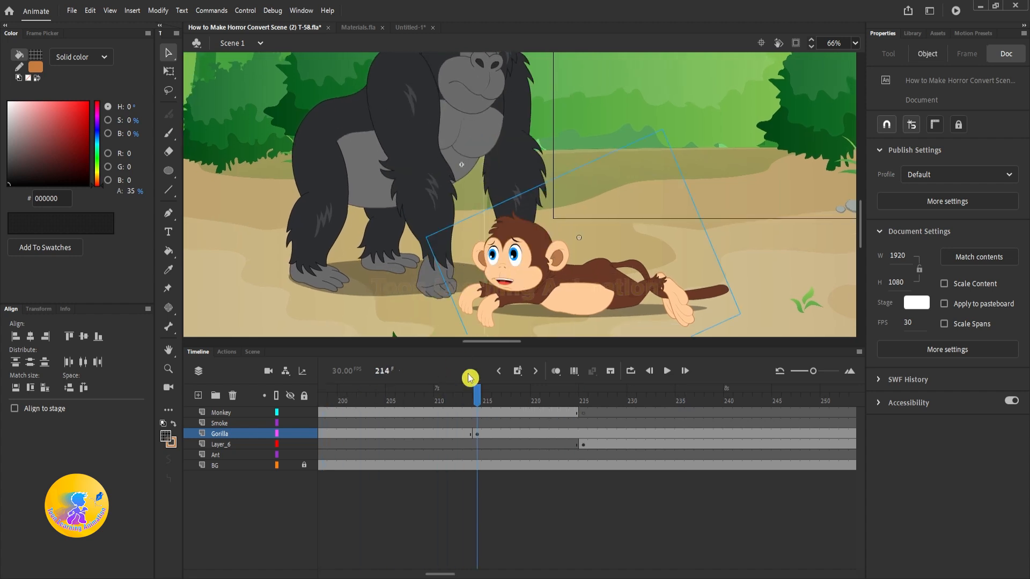
{"action": "double_click", "coordinate": [401, 294]}
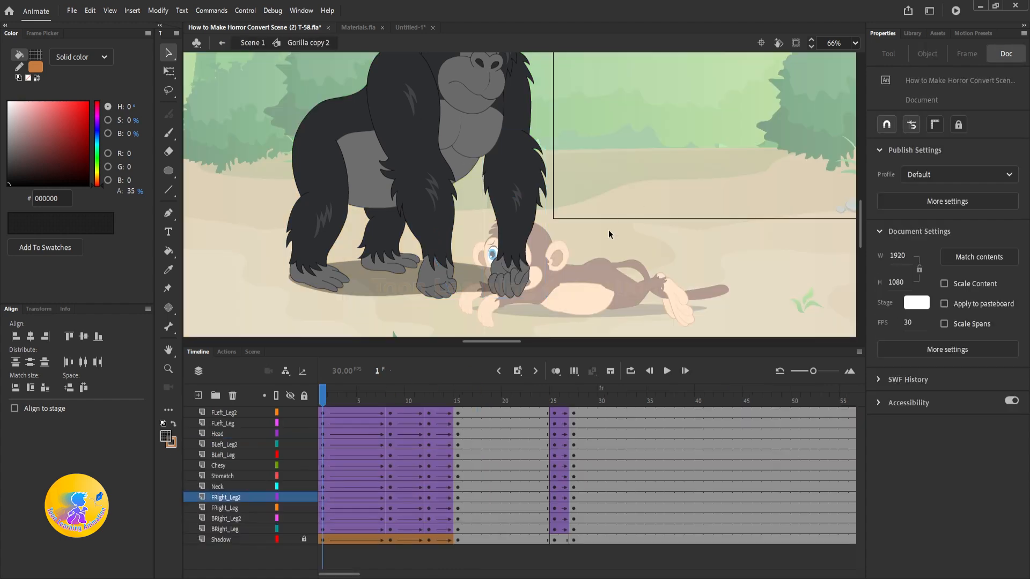
{"action": "double_click", "coordinate": [736, 165]}
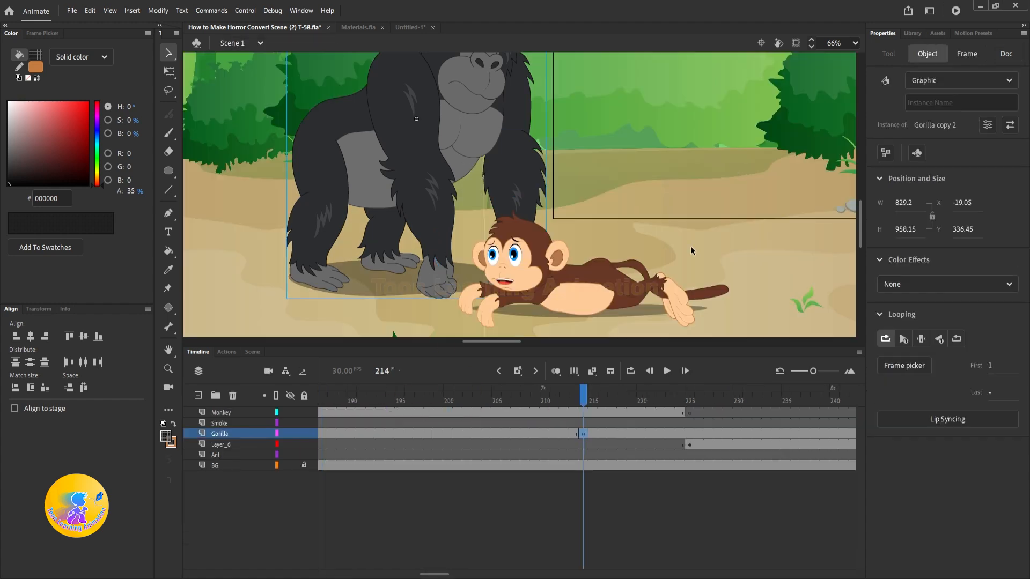
{"action": "mouse_move", "coordinate": [589, 397]}
{"action": "left_mouse_down"}
{"action": "mouse_move", "coordinate": [552, 399]}
{"action": "mouse_move", "coordinate": [584, 409]}
{"action": "left_mouse_up"}
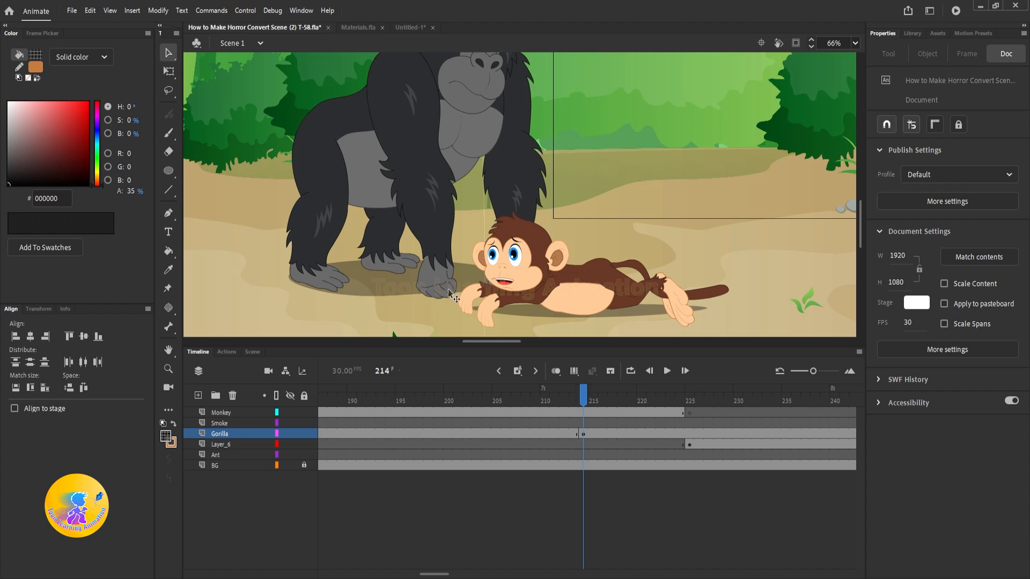
Inside the gorilla symbol, add keyframes at frame 4 on the FLeft_Leg2 and FRight_Leg2 layers.
{"action": "double_click", "coordinate": [429, 287]}
{"action": "left_click_drag", "start_coordinate": [329, 402], "coordinate": [365, 411]}
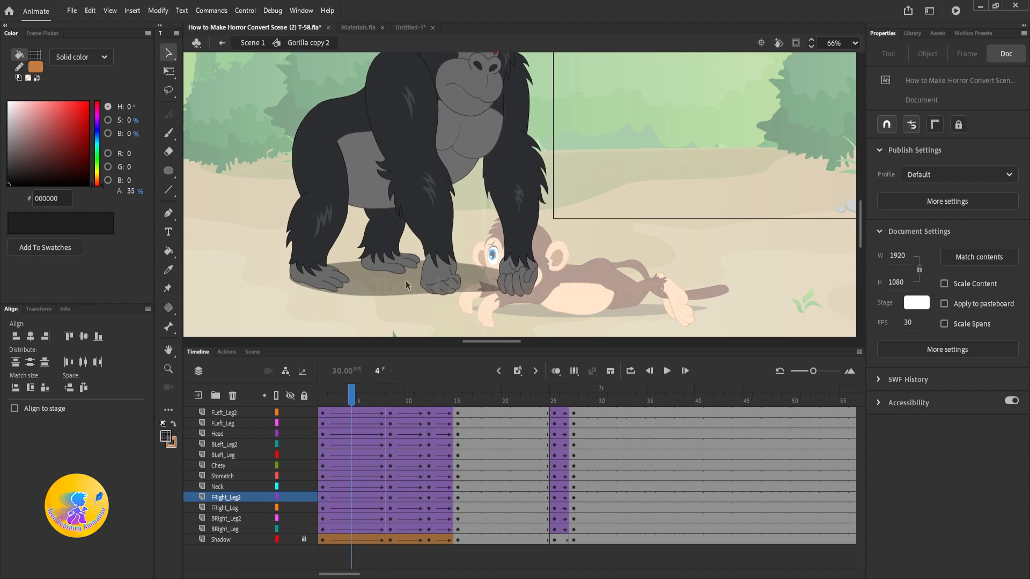
{"action": "left_click", "coordinate": [444, 287]}
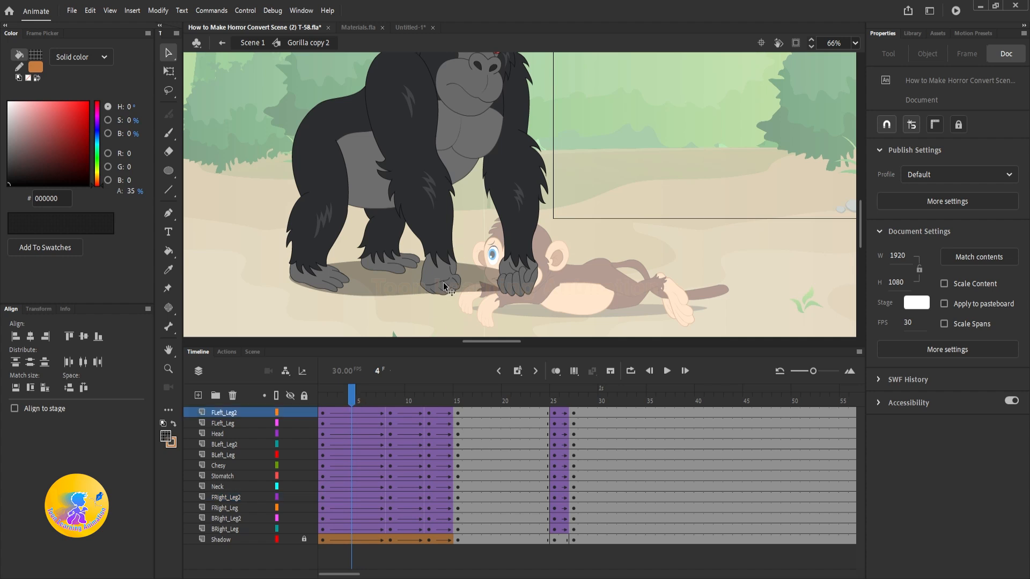
{"action": "left_click", "coordinate": [531, 277]}
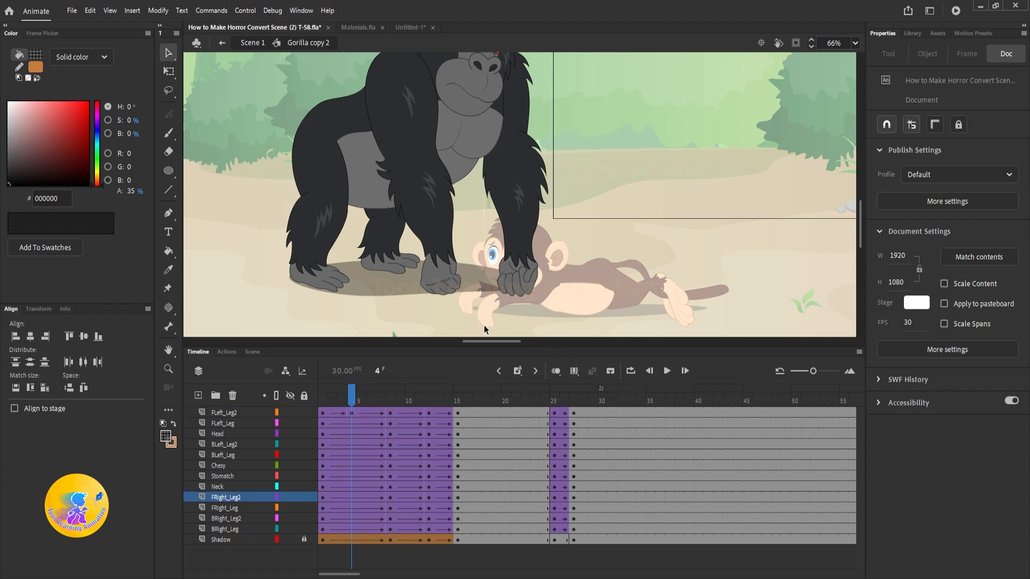
{"action": "left_click", "coordinate": [454, 279]}
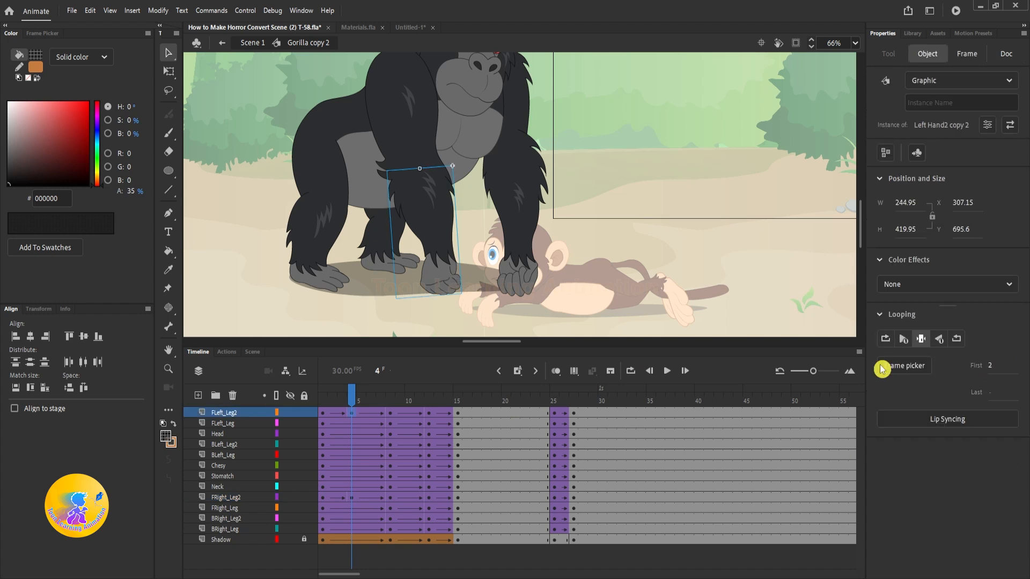
{"action": "left_click", "coordinate": [527, 266]}
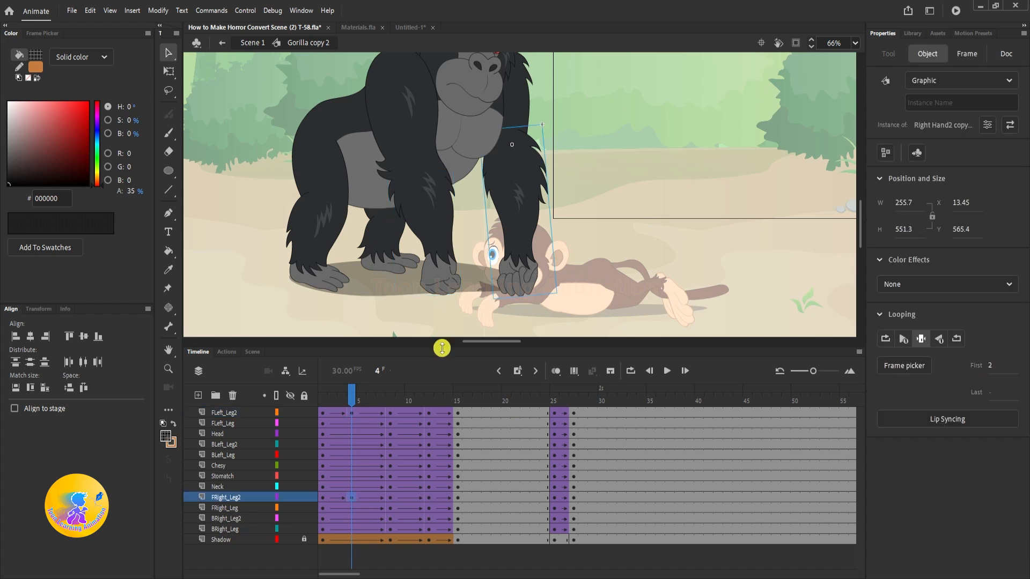
At frame 1, set the looping first frame of both gorilla forearms to 1 and play the symbol's animation.
{"action": "left_click", "coordinate": [324, 400]}
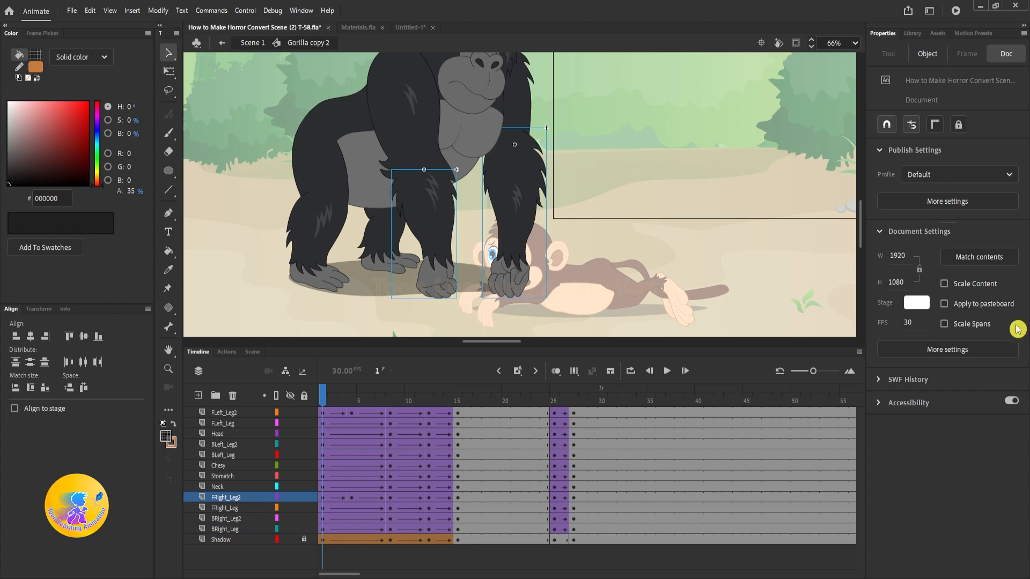
{"action": "left_click", "coordinate": [444, 292]}
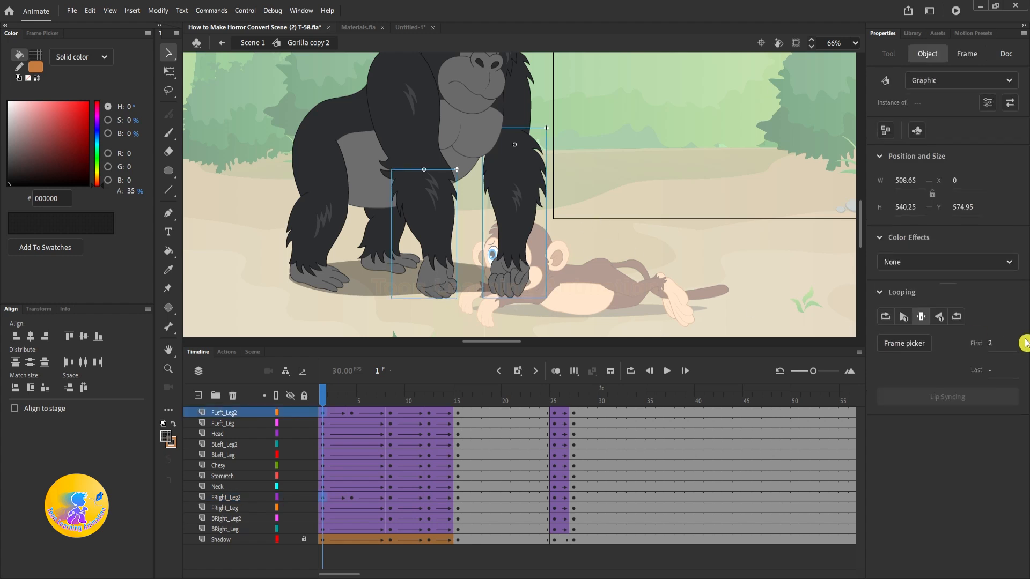
{"action": "left_click", "coordinate": [995, 349]}
{"action": "type", "text": "1"}
{"action": "key", "text": "Return"}
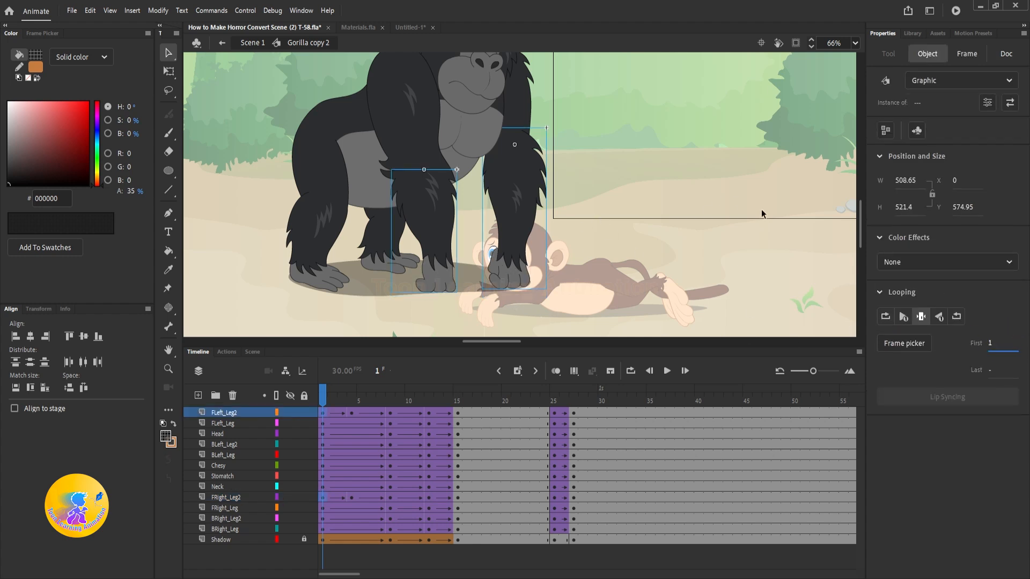
{"action": "left_click", "coordinate": [713, 207]}
{"action": "key", "text": "Return"}
{"action": "key", "text": "Return"}
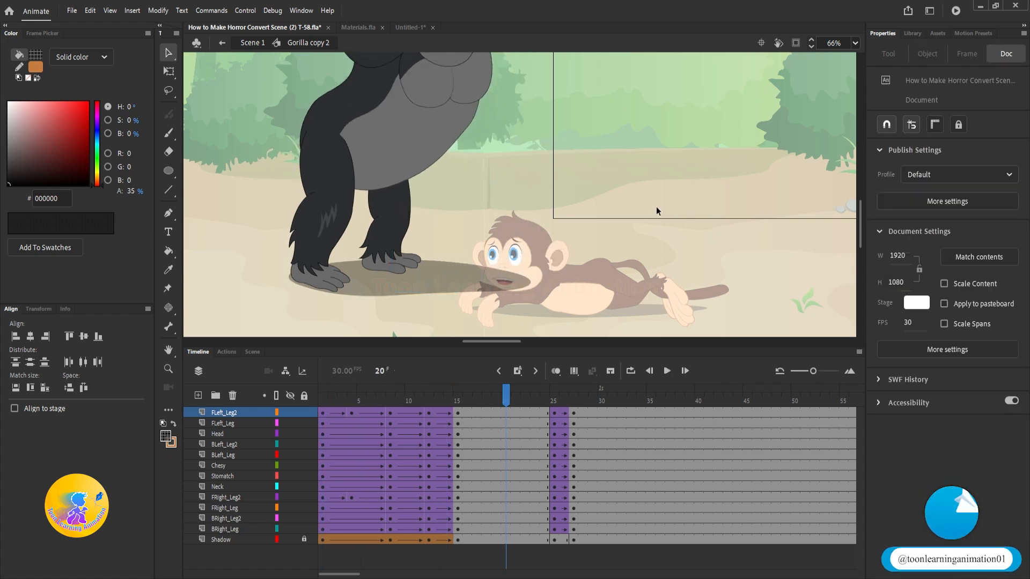
Return to the main scene and replay the gorilla's smash around frames 214 to 250 to review its timing.
{"action": "double_click", "coordinate": [655, 207]}
{"action": "left_click", "coordinate": [476, 374]}
{"action": "left_click_drag", "start_coordinate": [370, 397], "coordinate": [510, 422]}
{"action": "scroll", "coordinate": [535, 258], "scroll_direction": "down", "scroll_amount": 4}
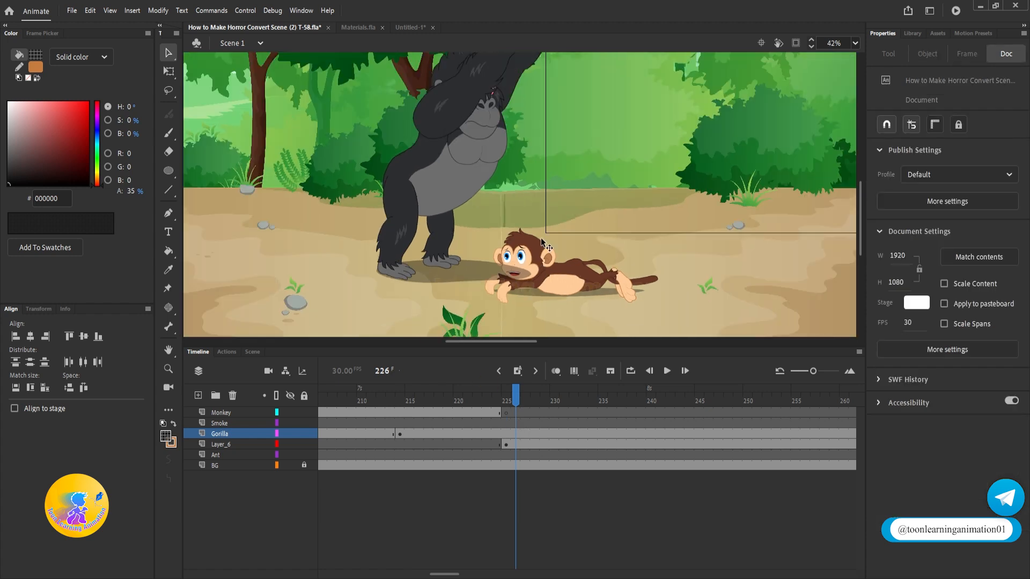
{"action": "scroll", "coordinate": [487, 270], "scroll_direction": "up", "scroll_amount": 2}
{"action": "left_click_drag", "start_coordinate": [591, 252], "coordinate": [588, 225]}
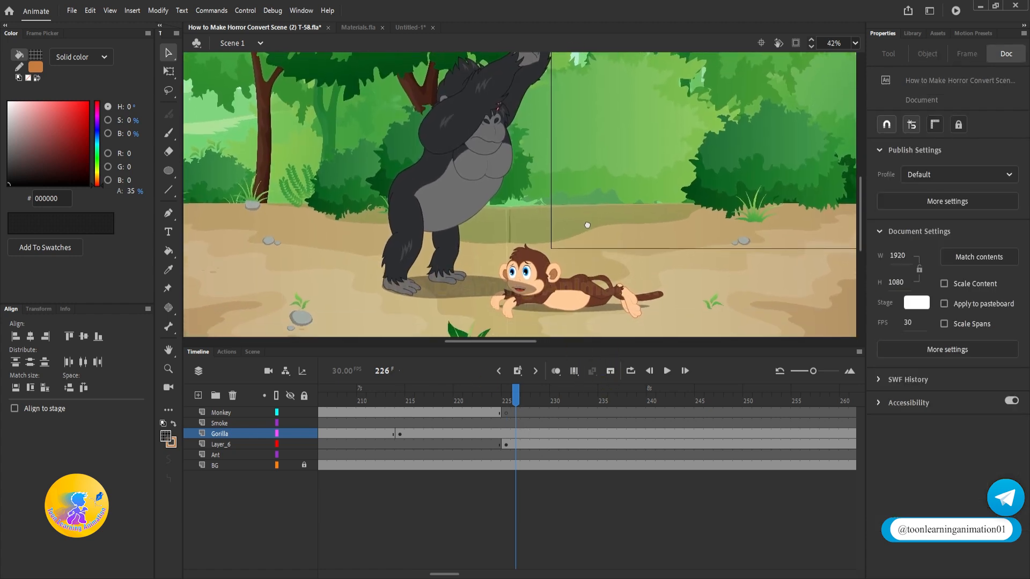
{"action": "left_click_drag", "start_coordinate": [509, 401], "coordinate": [410, 409]}
{"action": "key", "text": "Return"}
{"action": "key", "text": "Return"}
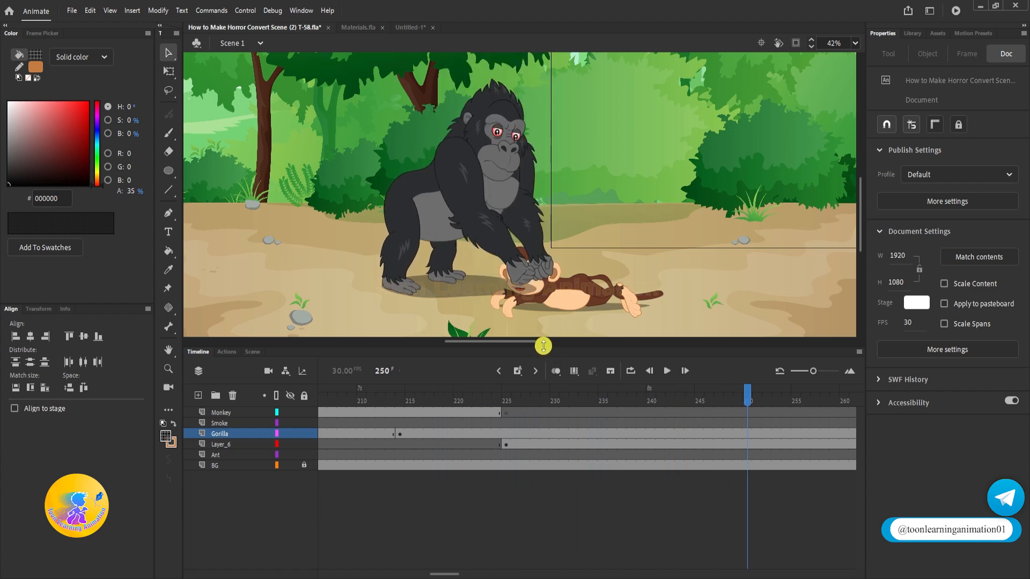
{"action": "left_click", "coordinate": [506, 401]}
{"action": "key", "text": "Return"}
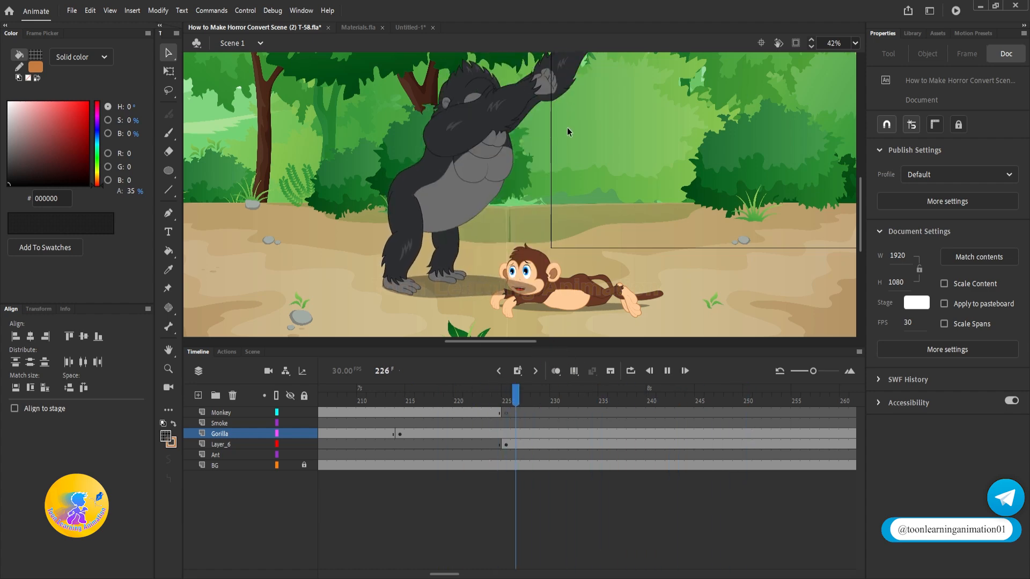
{"action": "scroll", "coordinate": [586, 257], "scroll_direction": "down", "scroll_amount": 2}
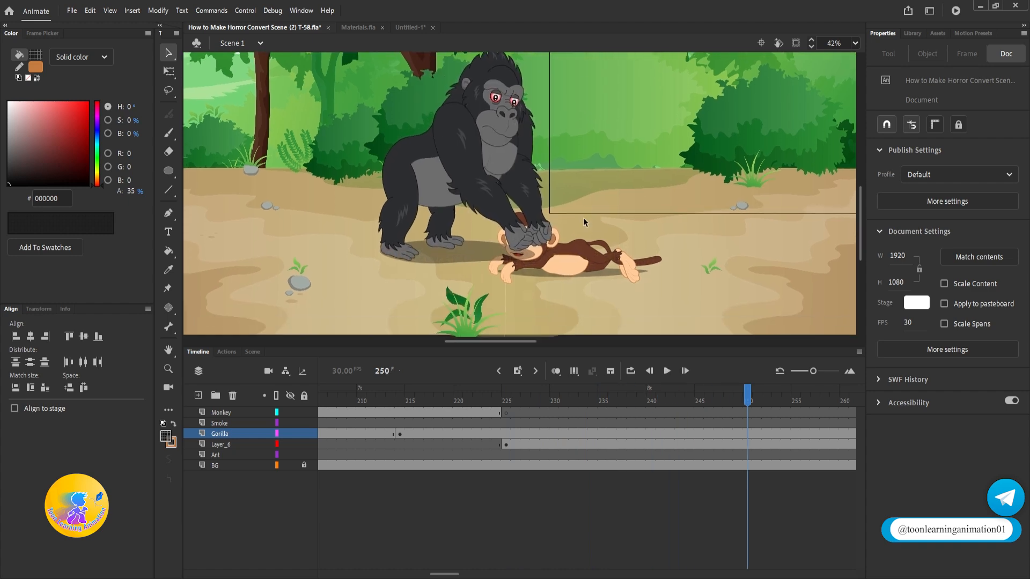
{"action": "scroll", "coordinate": [551, 252], "scroll_direction": "up", "scroll_amount": 3}
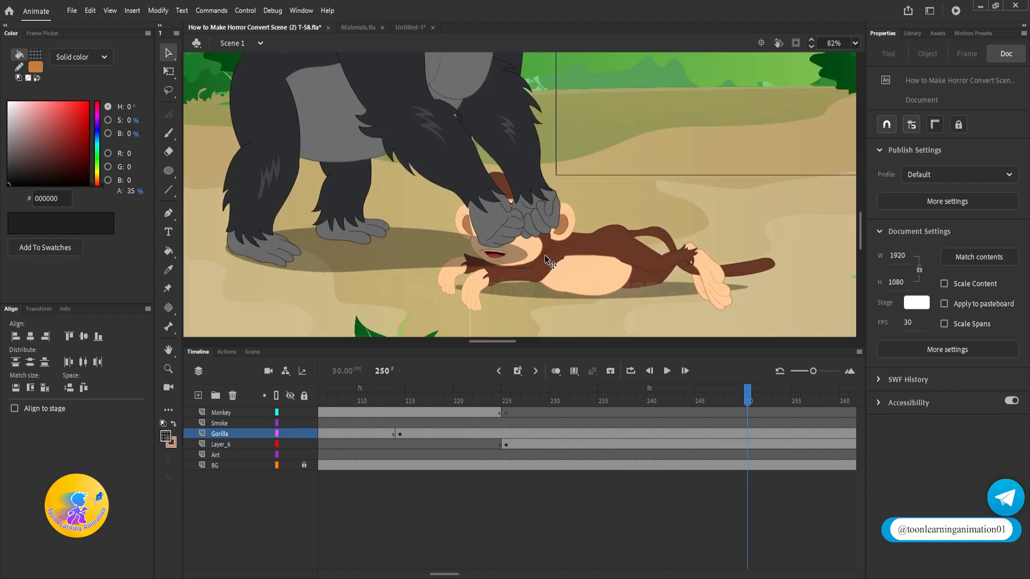
Add a keyframe at frame 240 on Layer_6 and cut the monkey from it.
{"action": "left_click_drag", "start_coordinate": [501, 401], "coordinate": [650, 405]}
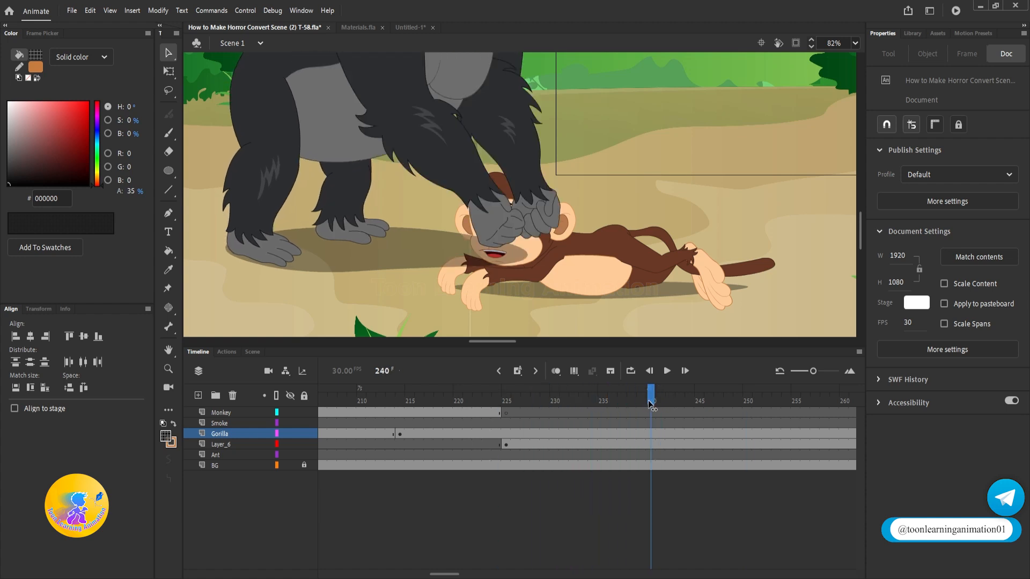
{"action": "left_click", "coordinate": [553, 273]}
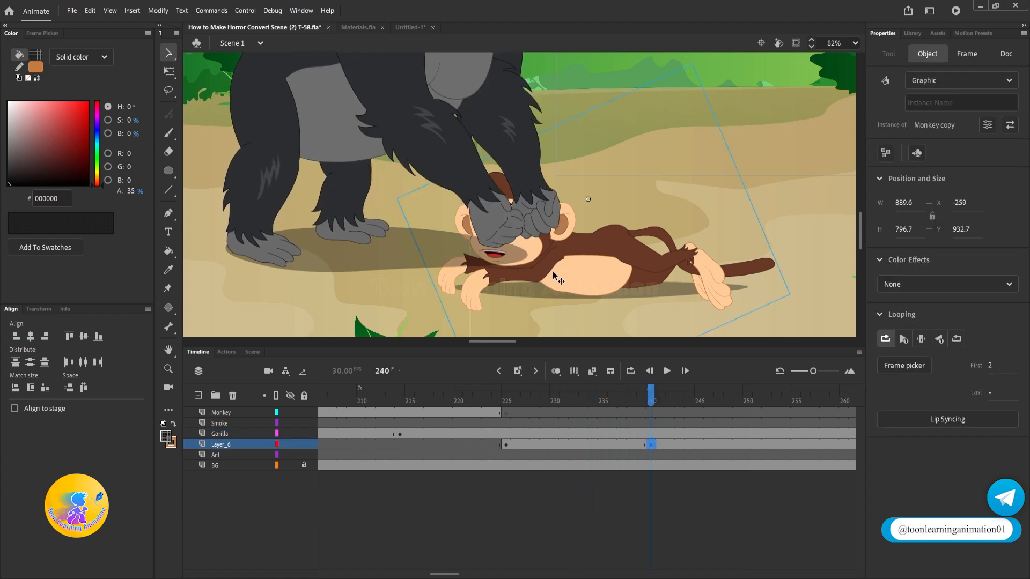
{"action": "key", "text": "Delete"}
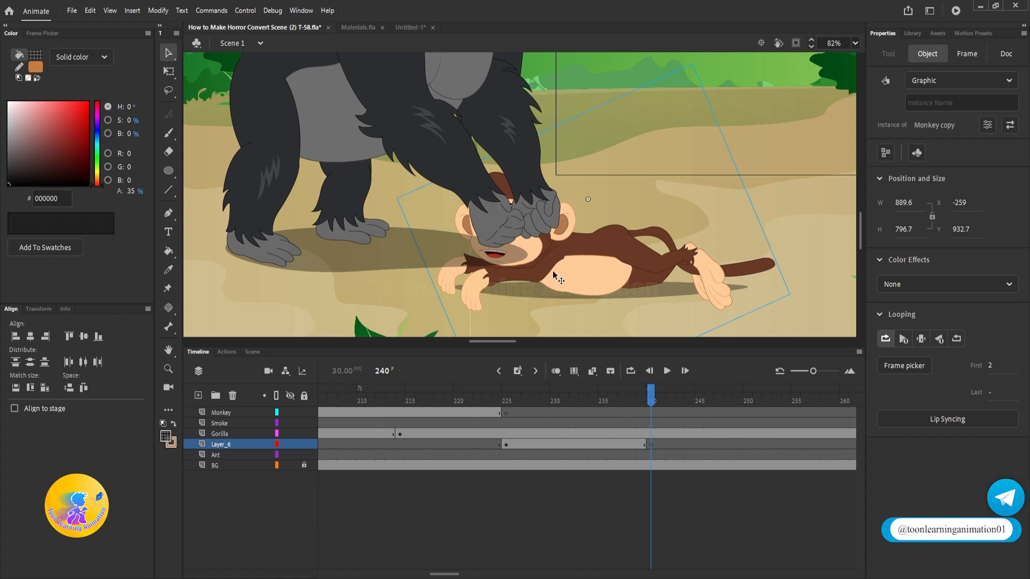
Switch to the Untitled-1 document, remove the gorilla there and paste the monkey in place.
{"action": "left_click", "coordinate": [410, 28]}
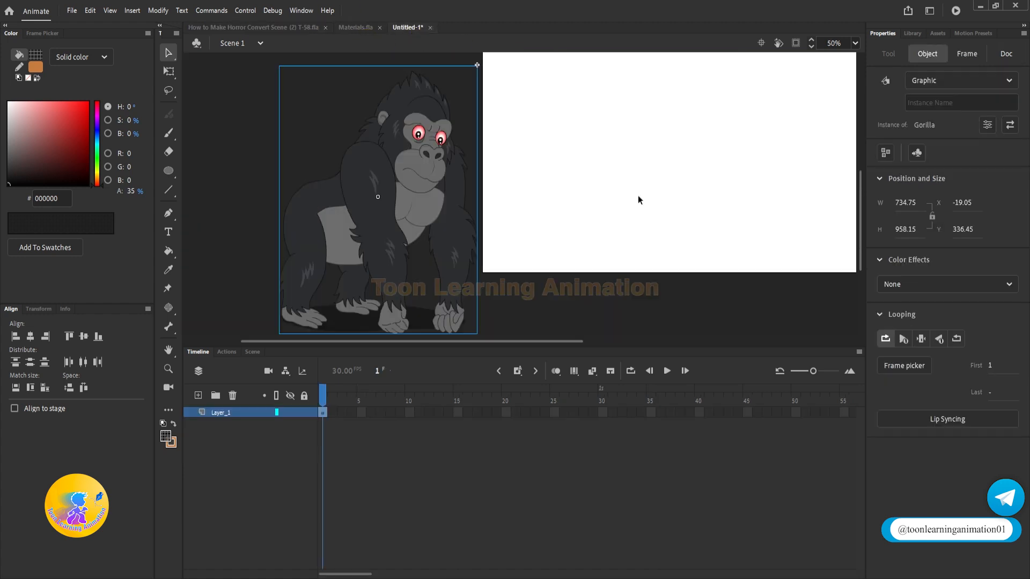
{"action": "key", "text": "ctrl+x"}
{"action": "left_click_drag", "start_coordinate": [585, 209], "coordinate": [582, 126]}
{"action": "key", "text": "ctrl+v"}
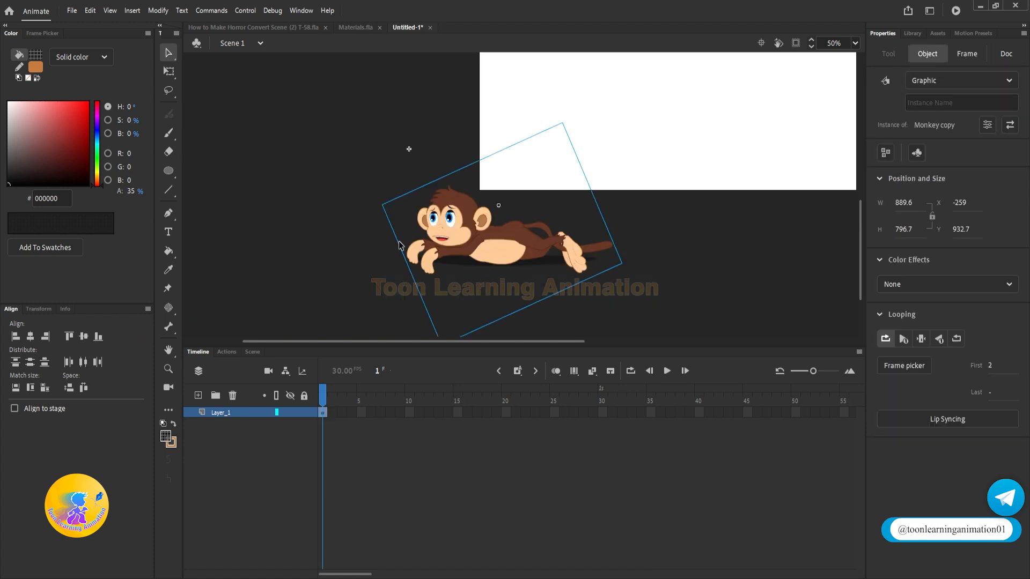
Inside the lying monkey's symbol, break the head at frame 1 apart into its separate parts.
{"action": "scroll", "coordinate": [449, 224], "scroll_direction": "up", "scroll_amount": 5}
{"action": "double_click", "coordinate": [354, 219]}
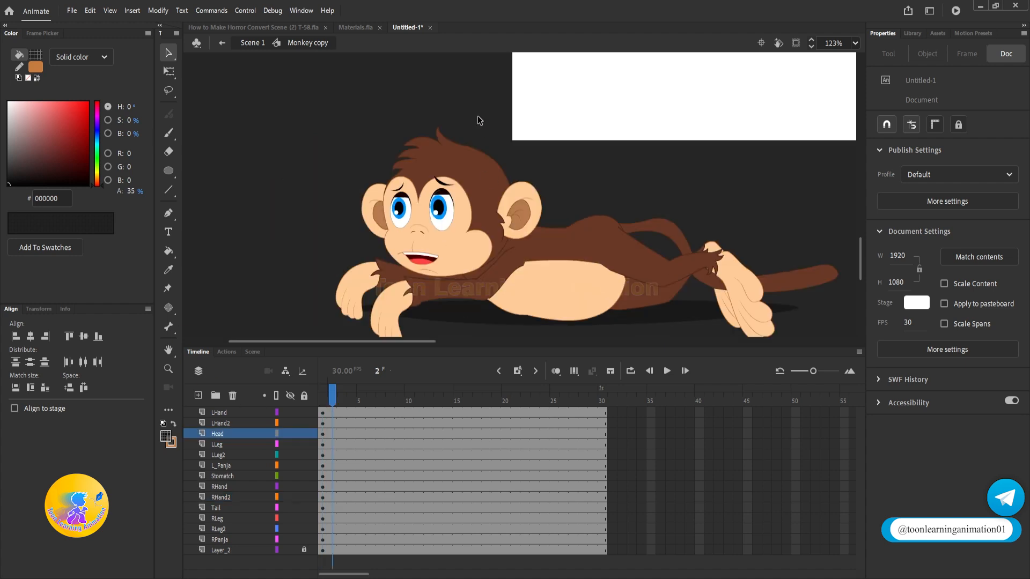
{"action": "left_click", "coordinate": [459, 206]}
{"action": "key", "text": "F6"}
{"action": "key", "text": "ctrl+b"}
{"action": "left_click_drag", "start_coordinate": [334, 398], "coordinate": [304, 397]}
{"action": "left_click", "coordinate": [333, 434]}
{"action": "left_click_drag", "start_coordinate": [332, 433], "coordinate": [596, 434]}
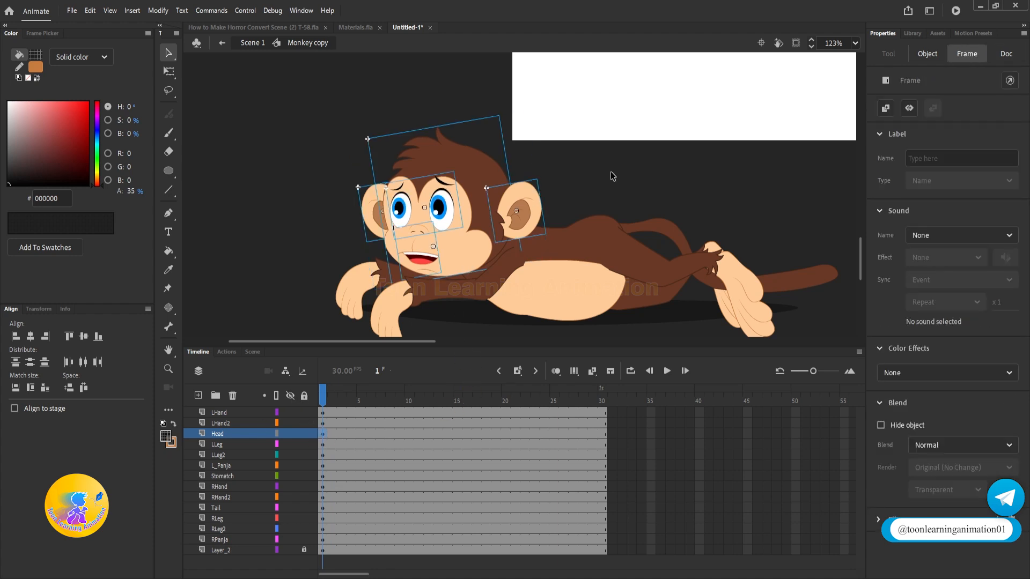
{"action": "left_click", "coordinate": [616, 159]}
Move the near ear and the eyes off the monkey's face and set the eyes' looping first frame to 75.
{"action": "left_click_drag", "start_coordinate": [506, 211], "coordinate": [603, 137]}
{"action": "left_click_drag", "start_coordinate": [439, 210], "coordinate": [560, 171]}
{"action": "left_click", "coordinate": [991, 368]}
{"action": "type", "text": "75"}
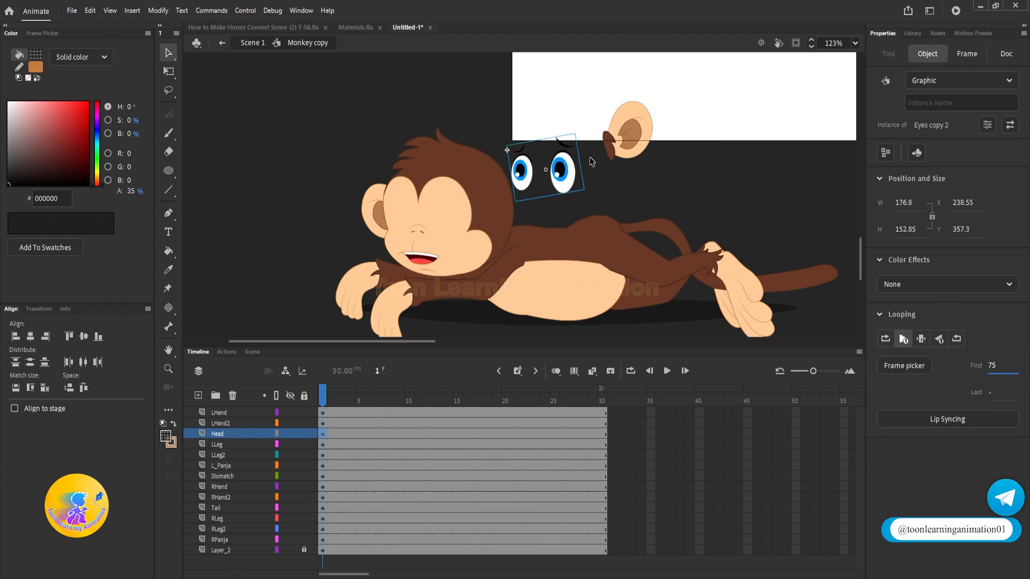
Inside the eyes symbol, go to frame 6 and delete the right eye's Mask, Palak and RPuple layers.
{"action": "double_click", "coordinate": [568, 179]}
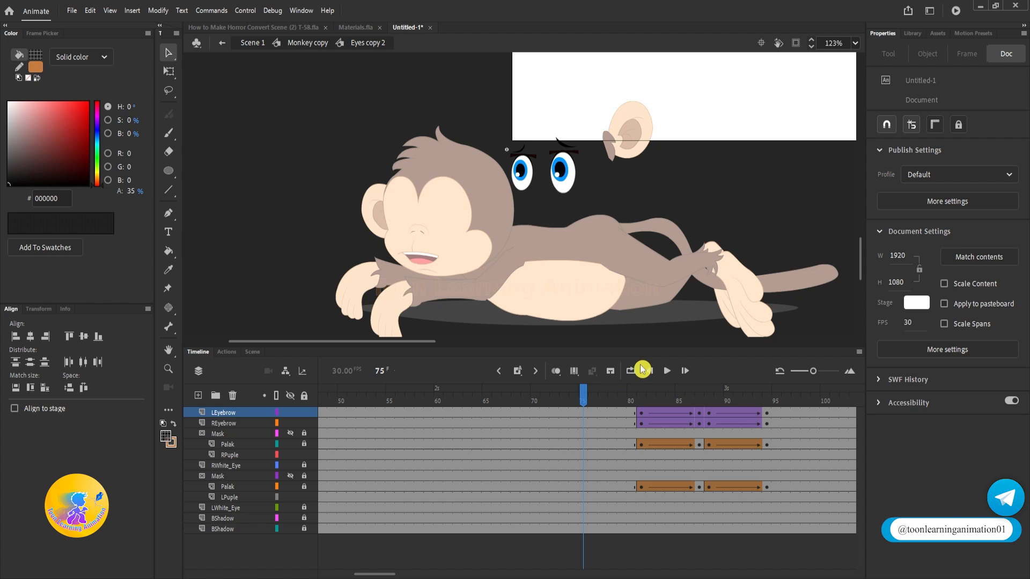
{"action": "key", "text": "shift+comma"}
{"action": "mouse_move", "coordinate": [357, 396]}
{"action": "left_mouse_down"}
{"action": "mouse_move", "coordinate": [381, 396]}
{"action": "mouse_move", "coordinate": [371, 397]}
{"action": "left_mouse_up"}
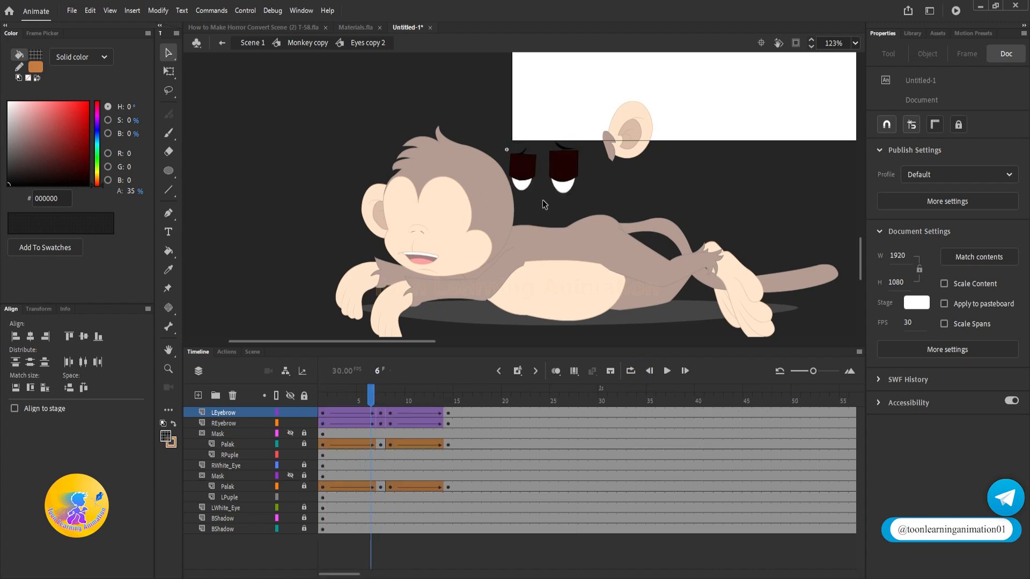
{"action": "scroll", "coordinate": [528, 171], "scroll_direction": "up", "scroll_amount": 3}
{"action": "left_click_drag", "start_coordinate": [445, 92], "coordinate": [560, 239]}
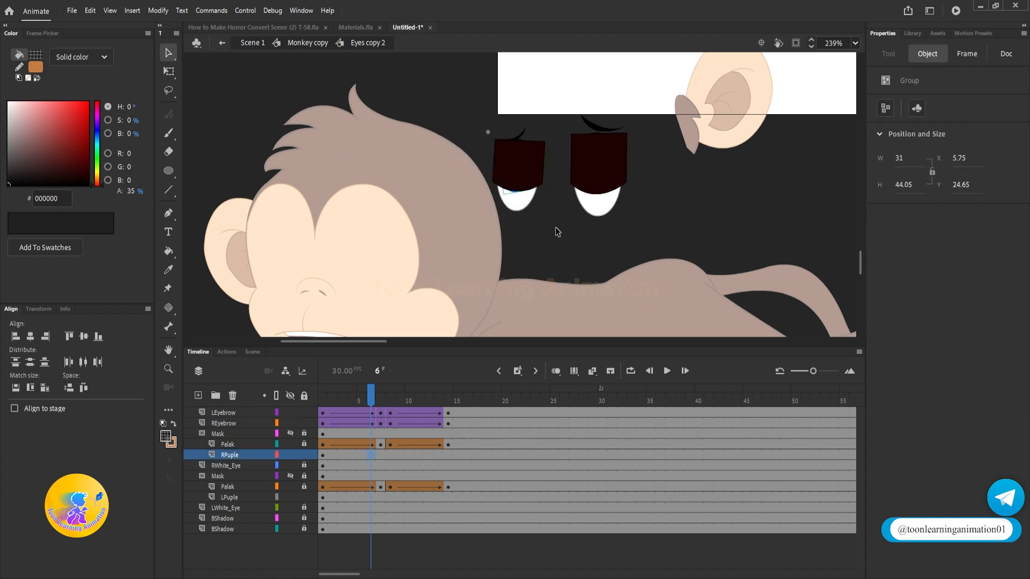
{"action": "left_click", "coordinate": [229, 434]}
{"action": "left_click", "coordinate": [232, 395]}
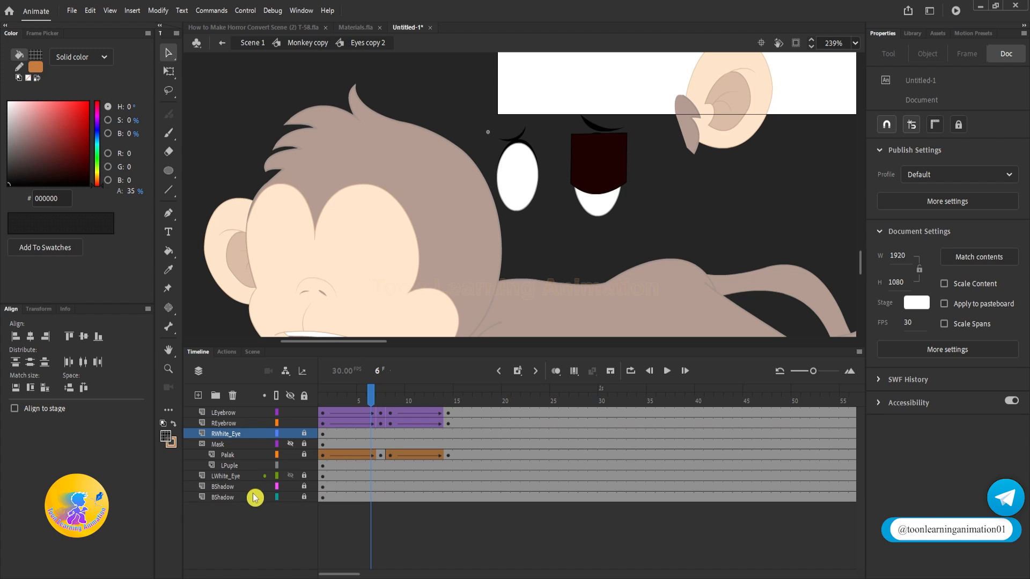
At frame 1 of the eyes symbol, delete the REyebrow and RWhite_Eye layers and the right eye's BShadow layer.
{"action": "left_click_drag", "start_coordinate": [392, 392], "coordinate": [323, 394]}
{"action": "left_click_drag", "start_coordinate": [494, 61], "coordinate": [524, 200]}
{"action": "left_click", "coordinate": [232, 395]}
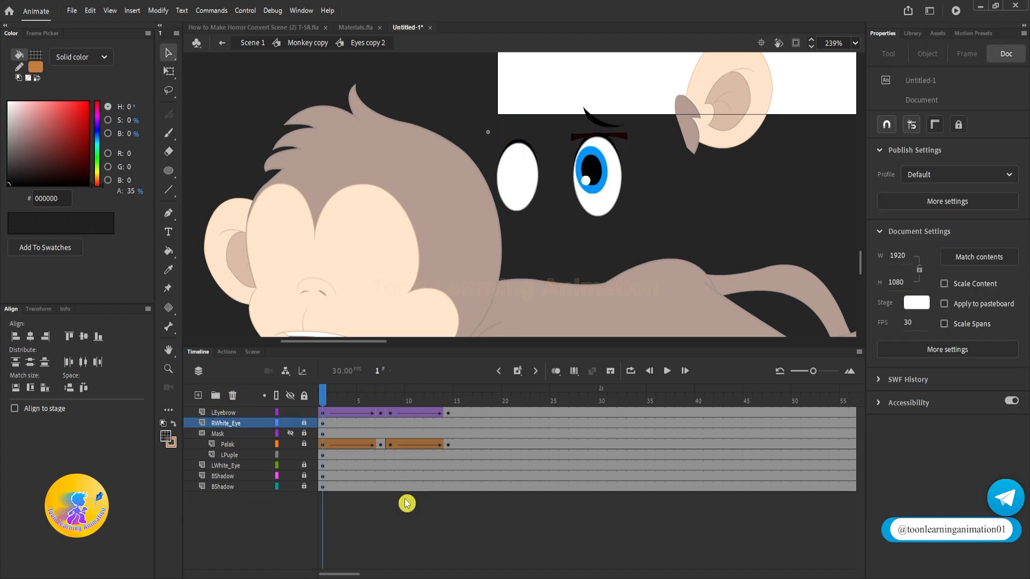
{"action": "left_click", "coordinate": [290, 433]}
{"action": "left_click_drag", "start_coordinate": [485, 92], "coordinate": [529, 207]}
{"action": "left_click", "coordinate": [232, 395]}
{"action": "left_click", "coordinate": [232, 395]}
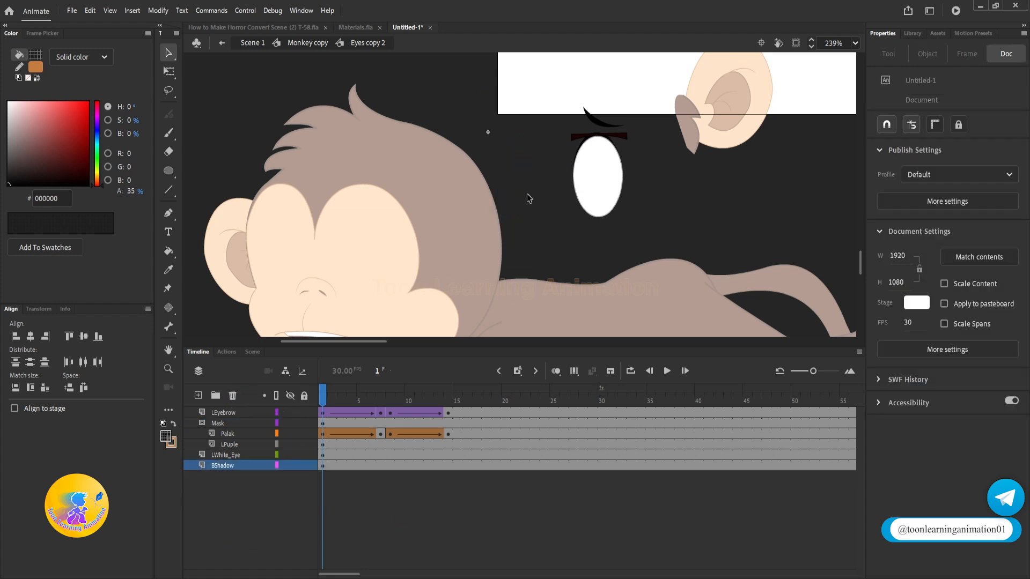
Return to the monkey symbol and make the remaining eye play a single frame, with first frame 9.
{"action": "double_click", "coordinate": [675, 191]}
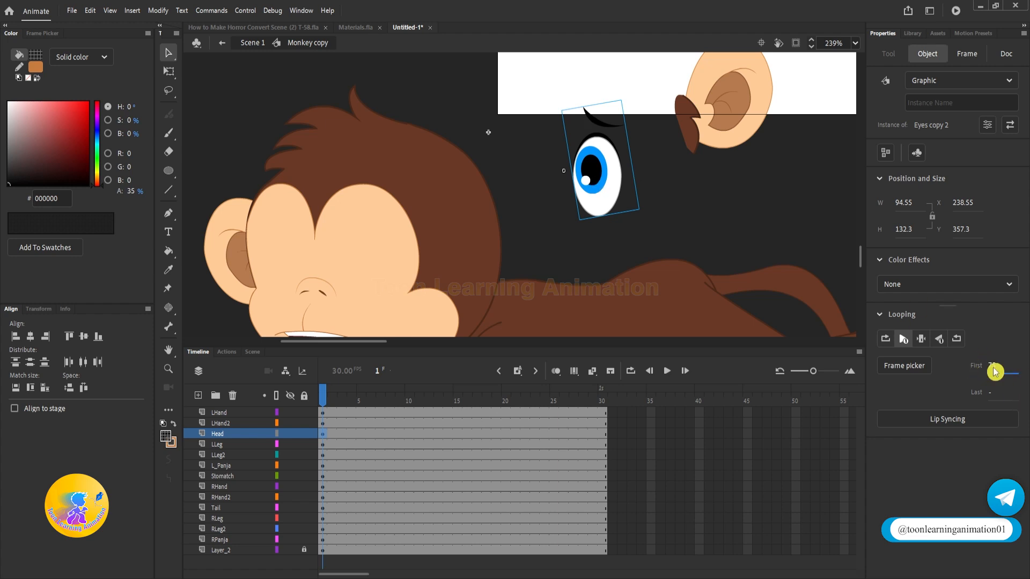
{"action": "left_click", "coordinate": [1002, 367]}
{"action": "key", "text": "Return"}
{"action": "left_click_drag", "start_coordinate": [995, 364], "coordinate": [998, 366]}
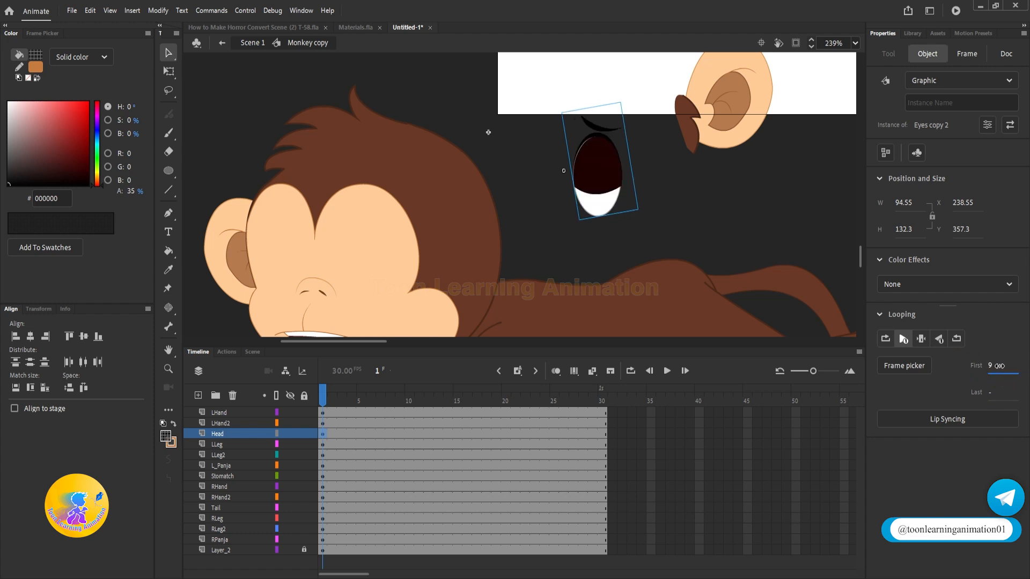
{"action": "left_click", "coordinate": [921, 338]}
{"action": "left_click", "coordinate": [651, 180]}
{"action": "scroll", "coordinate": [652, 178], "scroll_direction": "down", "scroll_amount": 1}
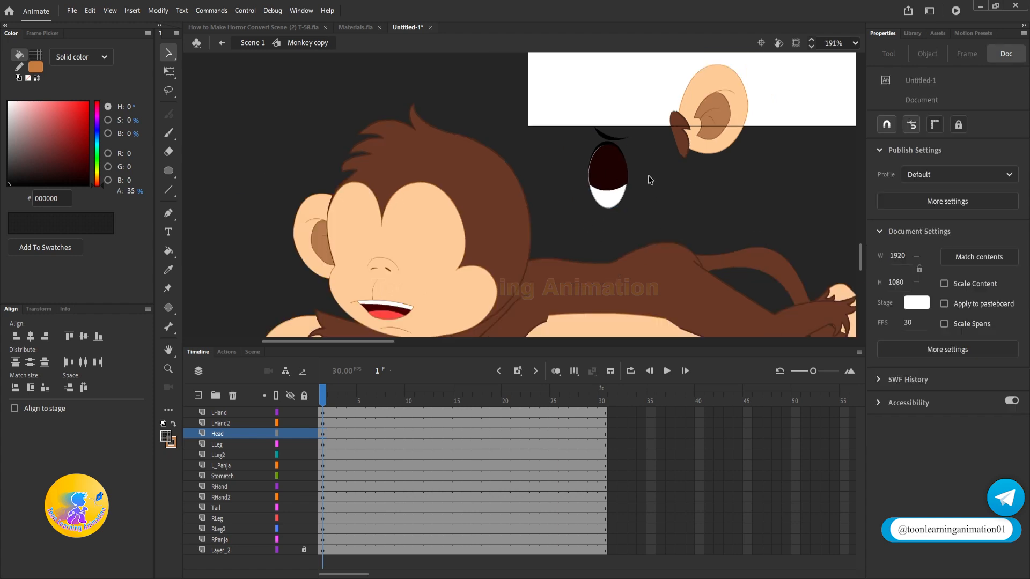
Delete the monkey's head, far ear and mouth, and reposition the remaining eye and ear near the neck.
{"action": "left_click_drag", "start_coordinate": [614, 179], "coordinate": [475, 230]}
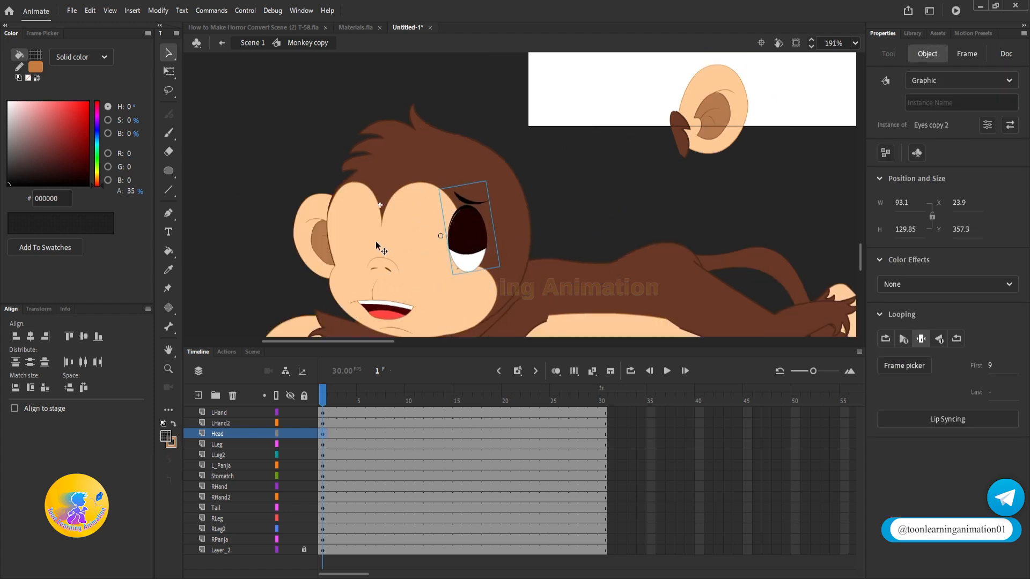
{"action": "scroll", "coordinate": [384, 194], "scroll_direction": "down", "scroll_amount": 1}
{"action": "left_click", "coordinate": [351, 214]}
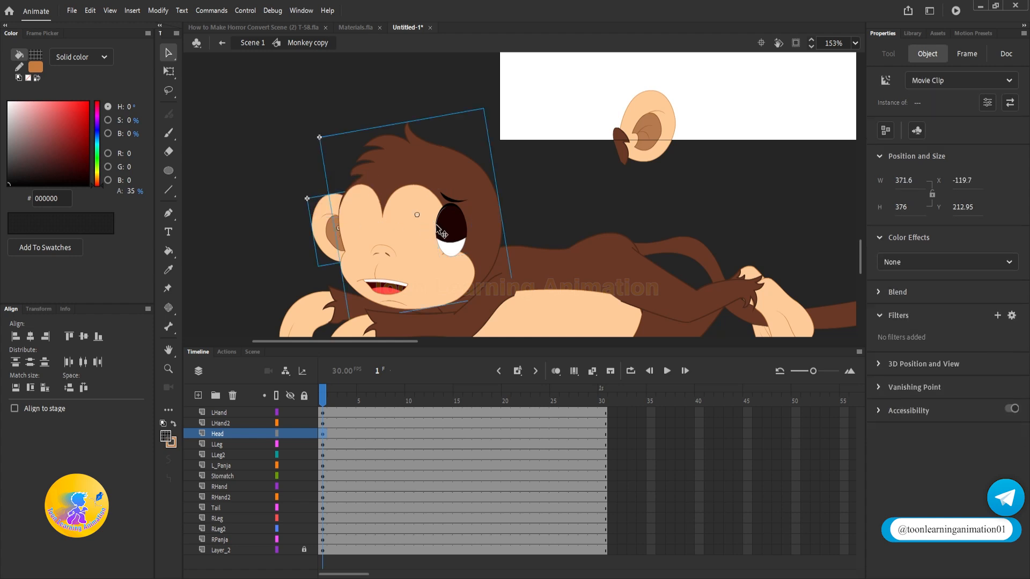
{"action": "key", "text": "Delete"}
{"action": "mouse_move", "coordinate": [357, 223]}
{"action": "left_mouse_down"}
{"action": "mouse_move", "coordinate": [389, 284]}
{"action": "mouse_move", "coordinate": [426, 224]}
{"action": "left_mouse_up"}
{"action": "key", "text": "Delete"}
{"action": "left_click_drag", "start_coordinate": [668, 123], "coordinate": [558, 192]}
{"action": "left_click", "coordinate": [464, 209]}
Copy the red blood splatter from the Materials document and paste it on the Head layer in Untitled-1.
{"action": "left_click", "coordinate": [355, 27]}
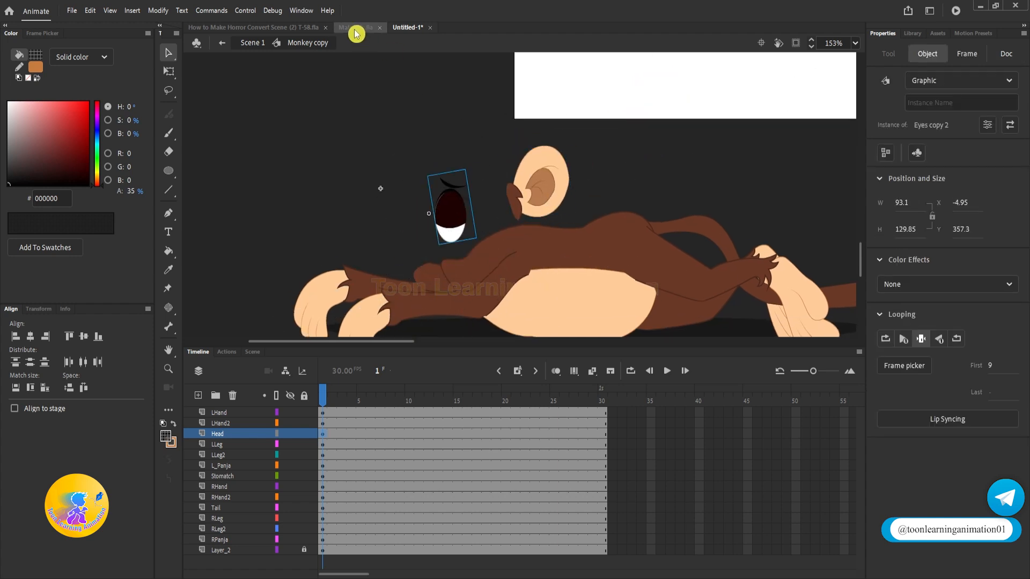
{"action": "left_click_drag", "start_coordinate": [492, 300], "coordinate": [499, 259]}
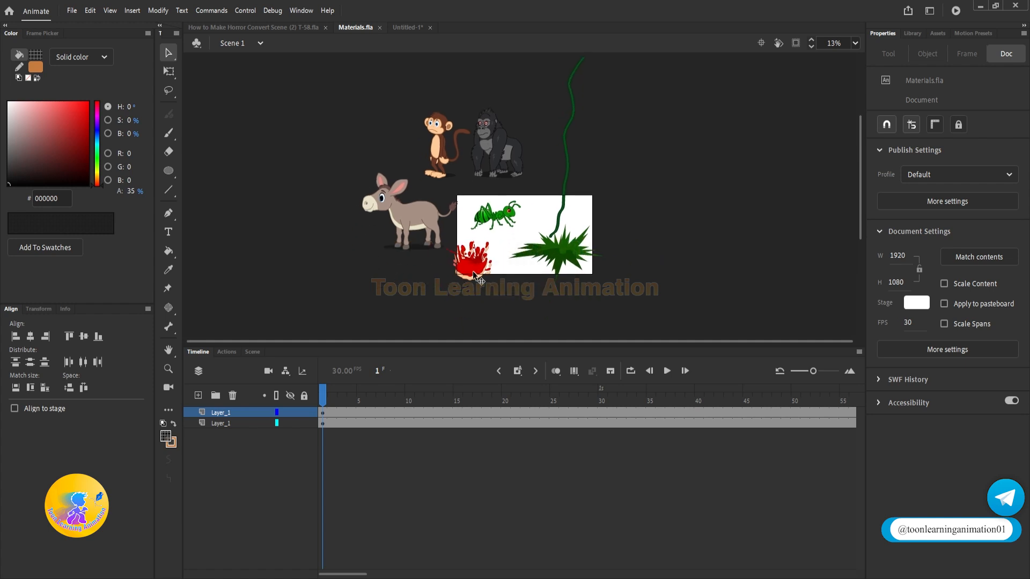
{"action": "scroll", "coordinate": [472, 270], "scroll_direction": "up", "scroll_amount": 4}
{"action": "left_click_drag", "start_coordinate": [494, 300], "coordinate": [472, 249]}
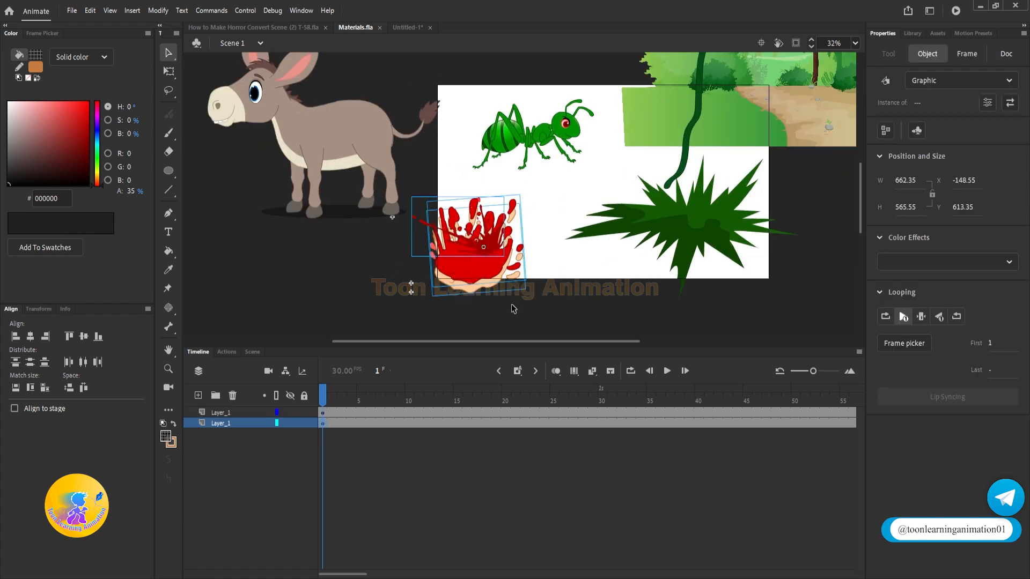
{"action": "left_click_drag", "start_coordinate": [538, 302], "coordinate": [429, 199]}
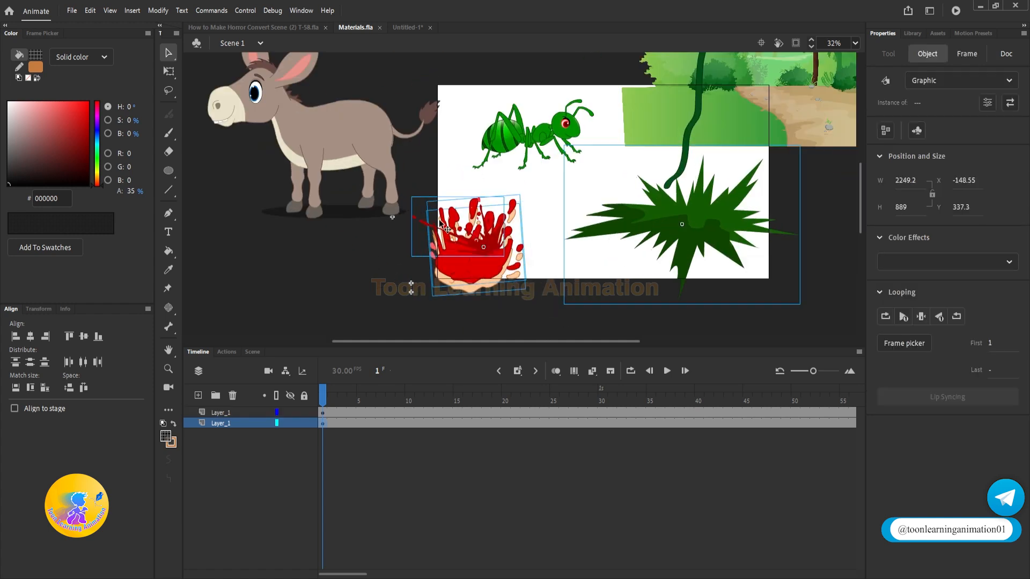
{"action": "left_click", "coordinate": [724, 228], "text": "shift"}
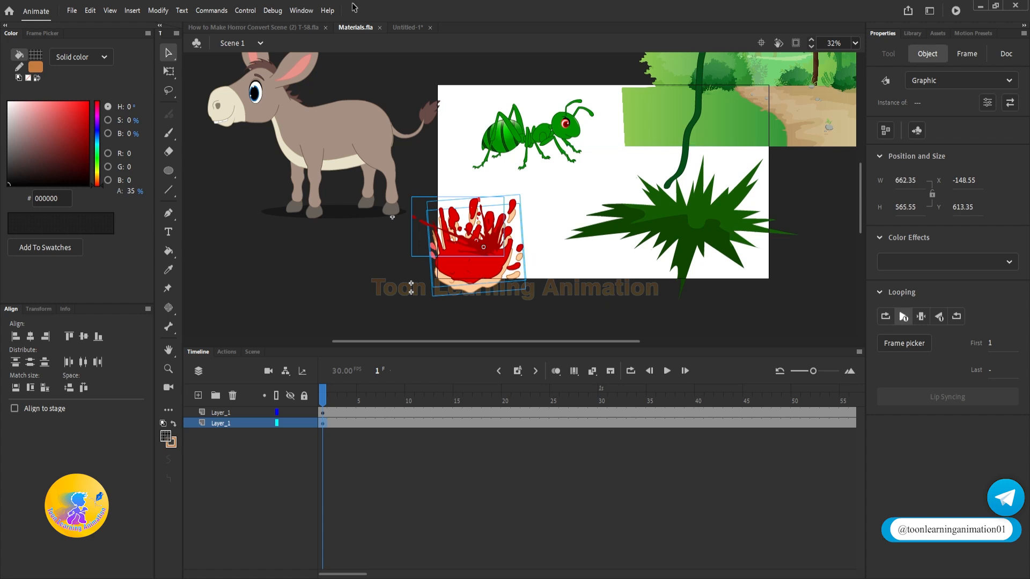
{"action": "left_click", "coordinate": [408, 27]}
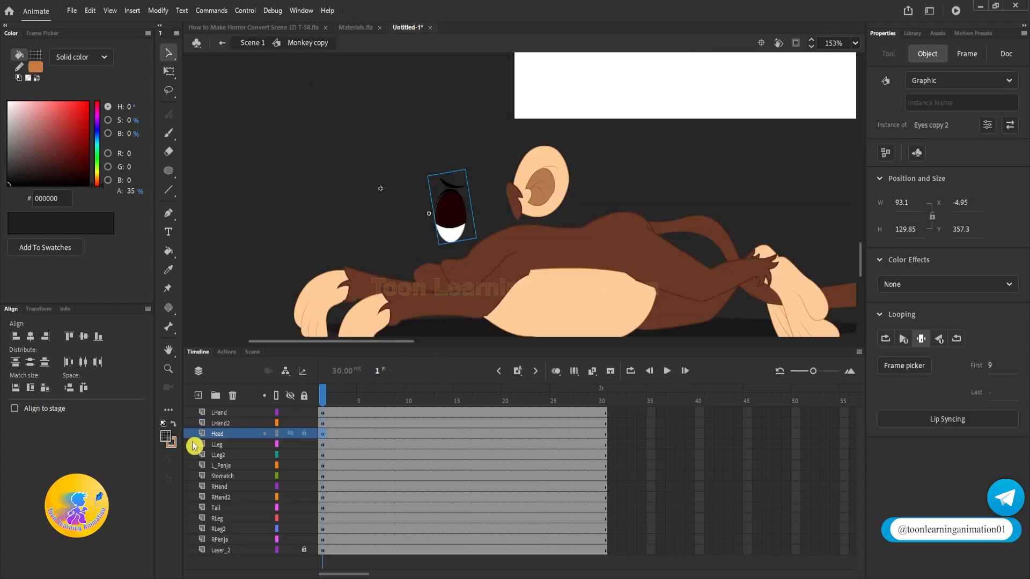
{"action": "key", "text": "ctrl+v"}
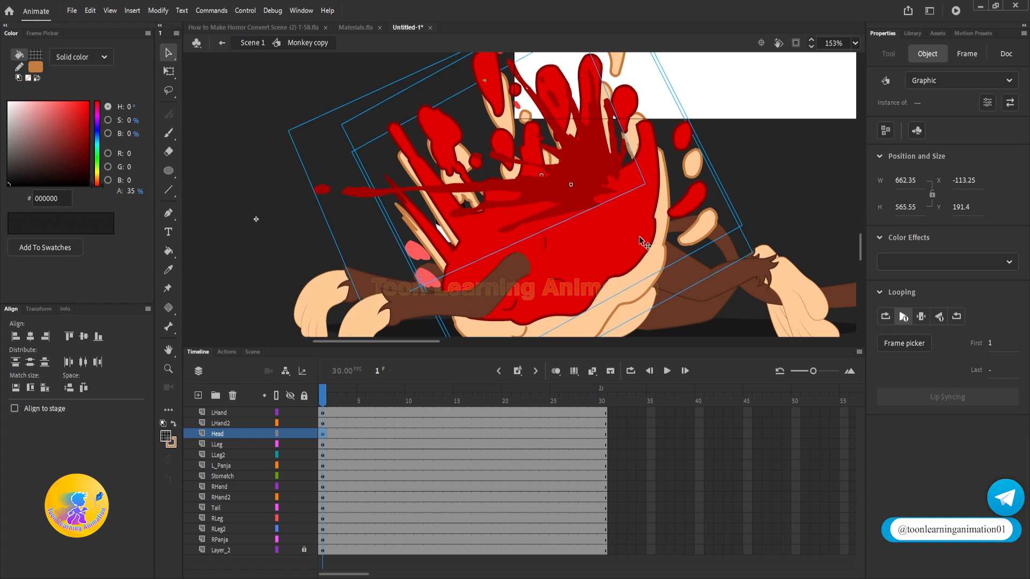
Scale the splatter down to about 330 by 329 and place it where the monkey's head was.
{"action": "key", "text": "q"}
{"action": "left_click_drag", "start_coordinate": [763, 274], "coordinate": [644, 287]}
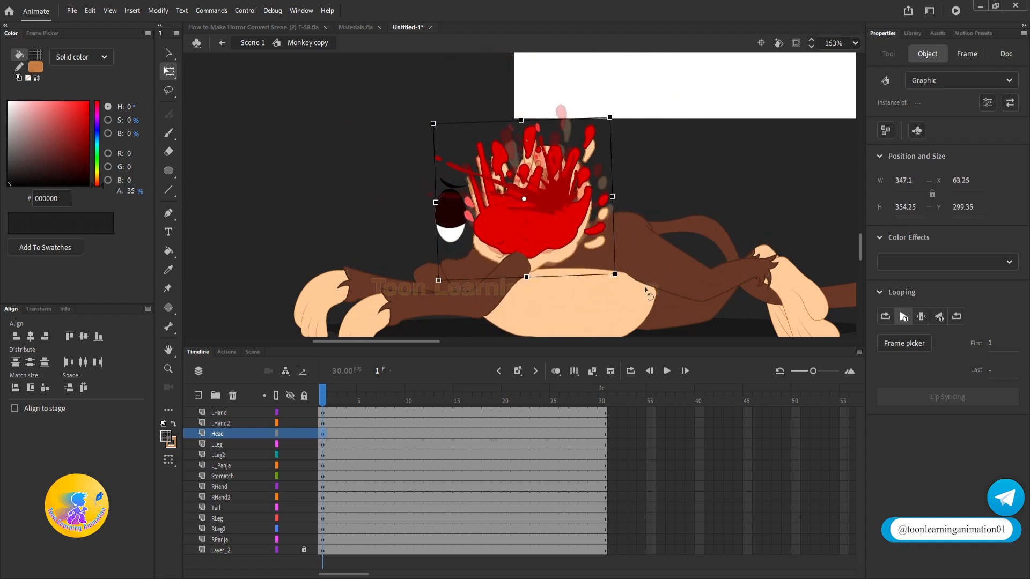
{"action": "left_click_drag", "start_coordinate": [579, 236], "coordinate": [481, 258]}
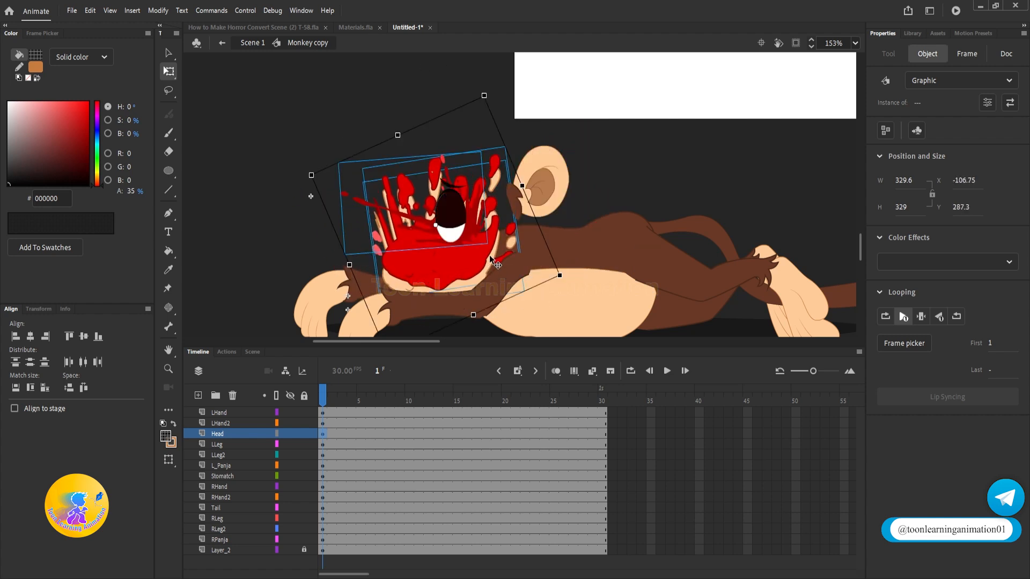
{"action": "left_click", "coordinate": [642, 197]}
Rotate the eye clockwise and place it on the splatter, and tilt the ear clockwise against the splatter's edge by the neck.
{"action": "left_click", "coordinate": [468, 185]}
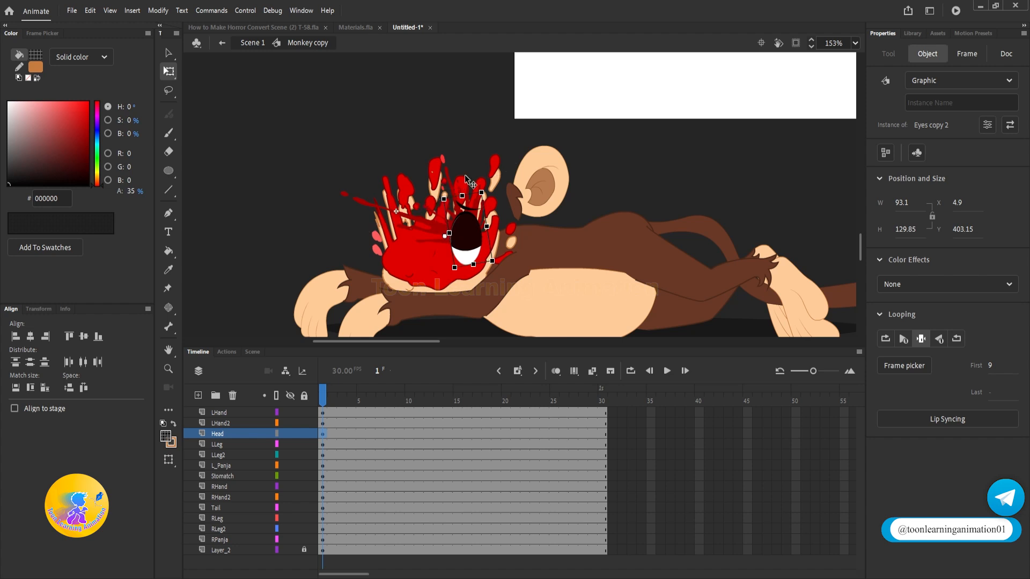
{"action": "left_click_drag", "start_coordinate": [481, 188], "coordinate": [499, 220]}
{"action": "left_click", "coordinate": [549, 180]}
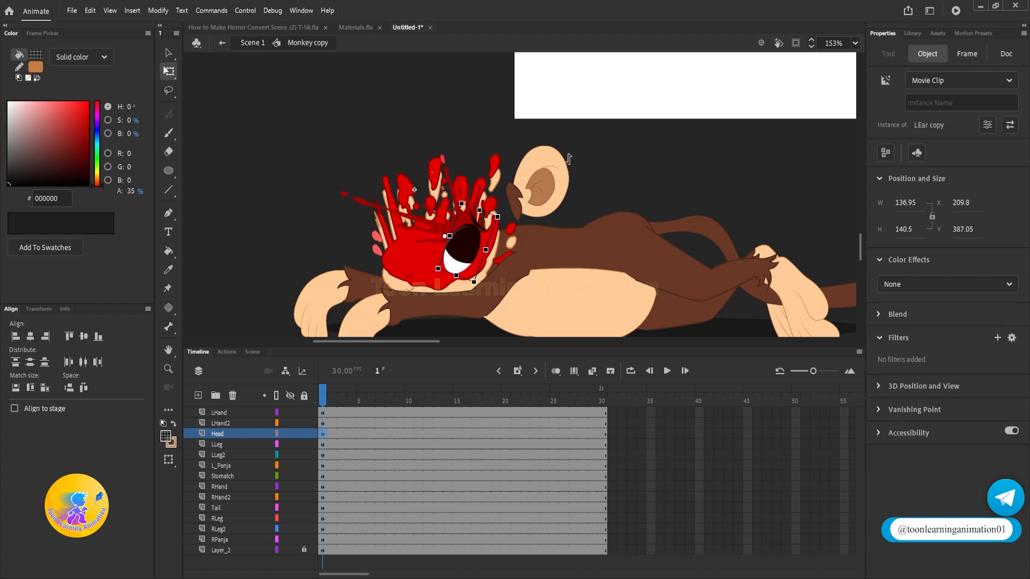
{"action": "left_click_drag", "start_coordinate": [550, 179], "coordinate": [520, 193]}
{"action": "left_click", "coordinate": [472, 250]}
{"action": "left_click_drag", "start_coordinate": [472, 250], "coordinate": [442, 247]}
{"action": "left_click_drag", "start_coordinate": [533, 194], "coordinate": [531, 214]}
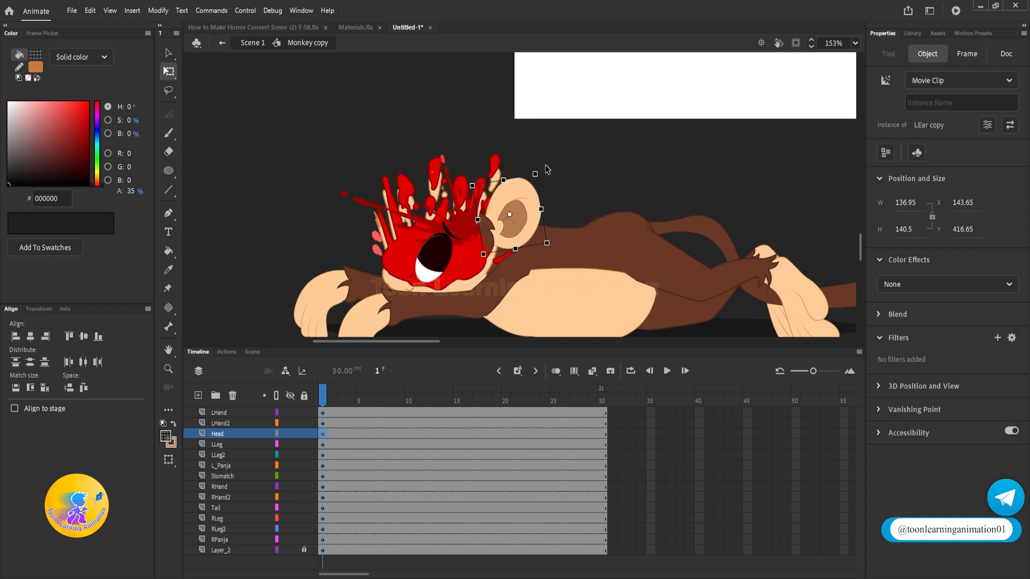
{"action": "left_click_drag", "start_coordinate": [537, 173], "coordinate": [537, 201]}
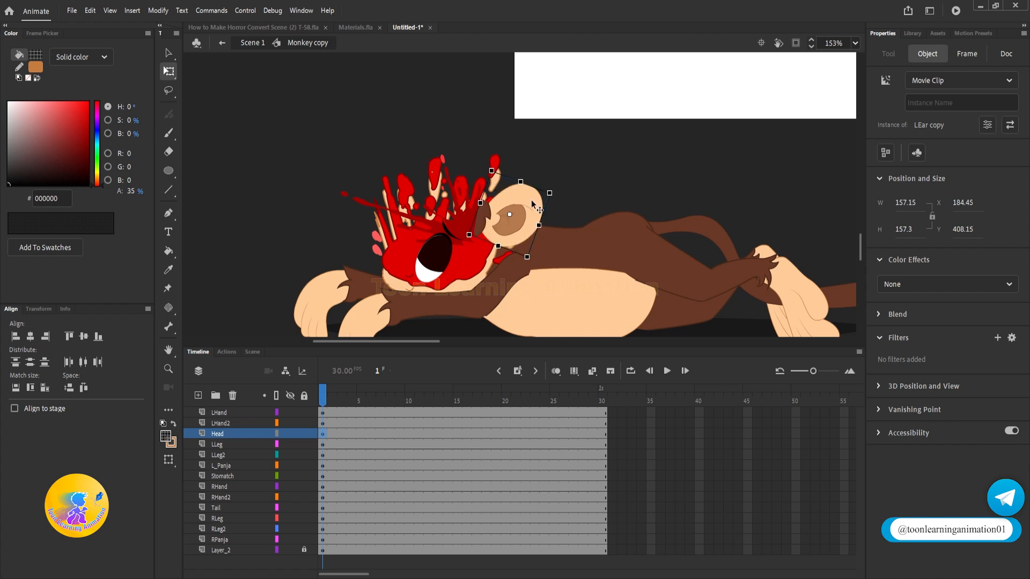
Cut the ear from the Head layer and paste it in place on a new layer above it.
{"action": "key", "text": "ctrl+x"}
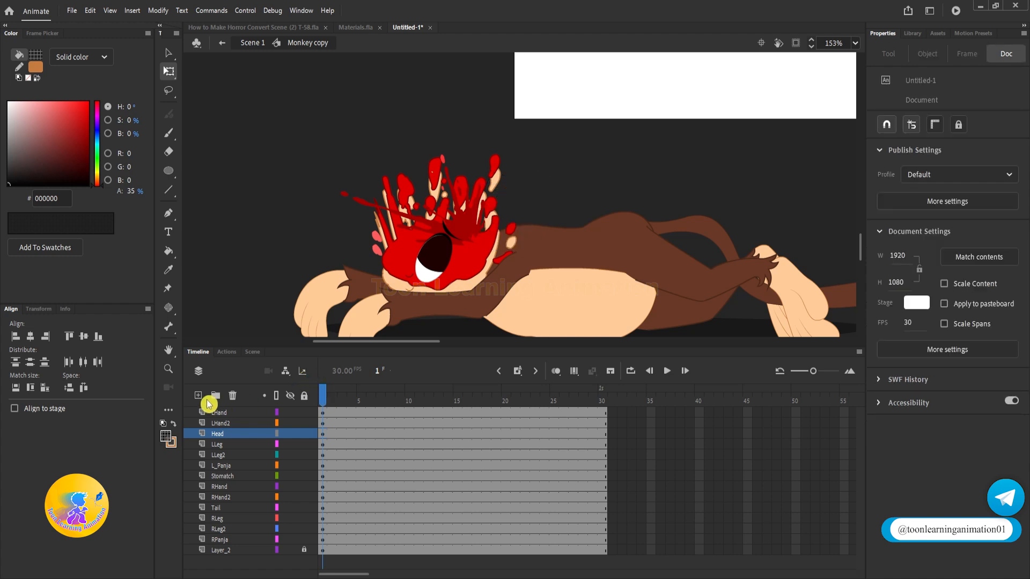
{"action": "left_click", "coordinate": [199, 395]}
{"action": "key", "text": "ctrl+shift+v"}
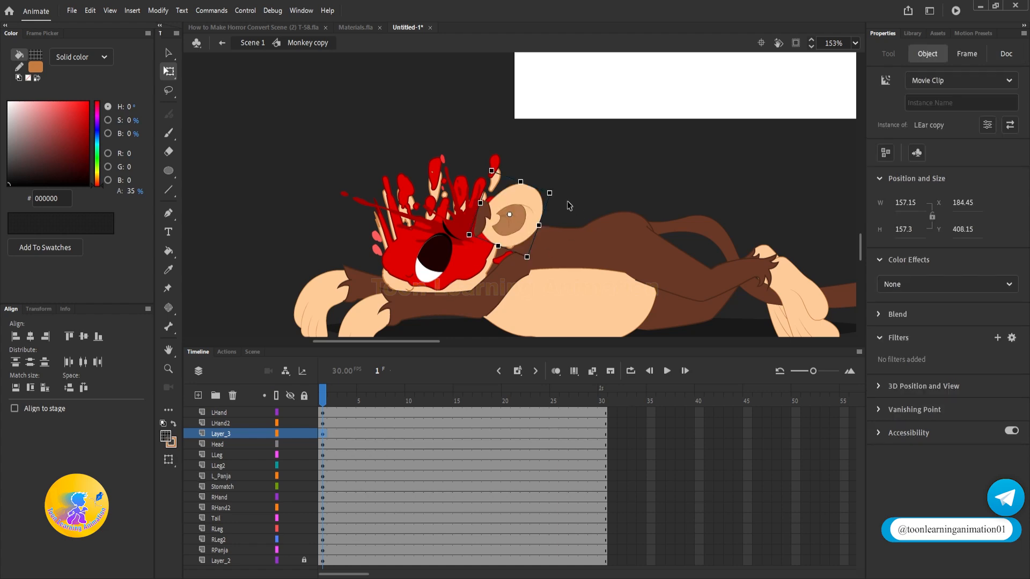
Inside the ear symbol, change the brown hair tuft's fill to red DE0000.
{"action": "scroll", "coordinate": [479, 203], "scroll_direction": "up", "scroll_amount": 5}
{"action": "double_click", "coordinate": [490, 216]}
{"action": "double_click", "coordinate": [490, 217]}
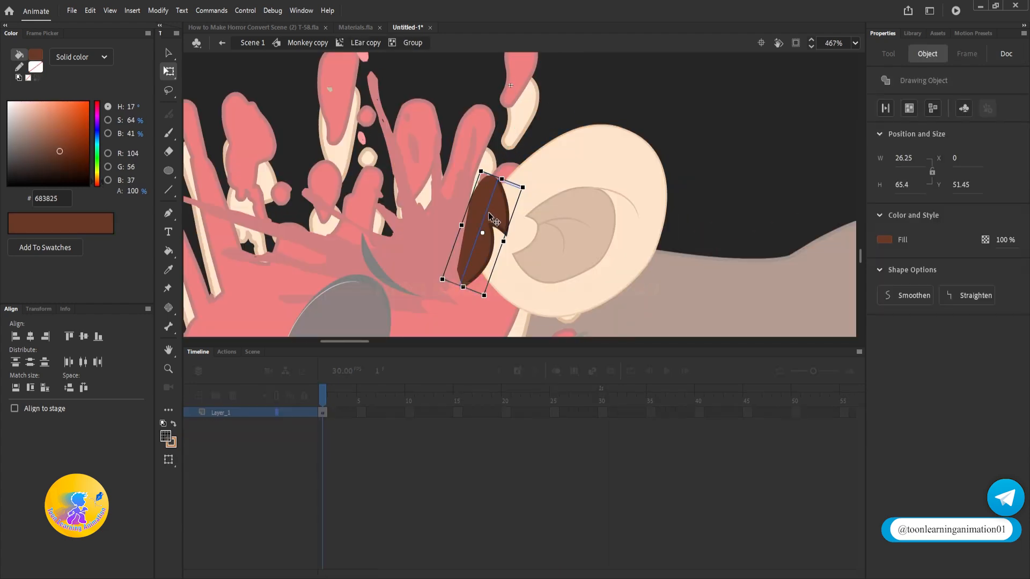
{"action": "key", "text": "v"}
{"action": "key", "text": "Escape"}
{"action": "scroll", "coordinate": [499, 201], "scroll_direction": "up", "scroll_amount": 2}
{"action": "double_click", "coordinate": [497, 201]}
{"action": "left_click", "coordinate": [496, 207]}
{"action": "left_click_drag", "start_coordinate": [96, 185], "coordinate": [99, 199]}
{"action": "left_click_drag", "start_coordinate": [81, 116], "coordinate": [122, 114]}
{"action": "double_click", "coordinate": [584, 82]}
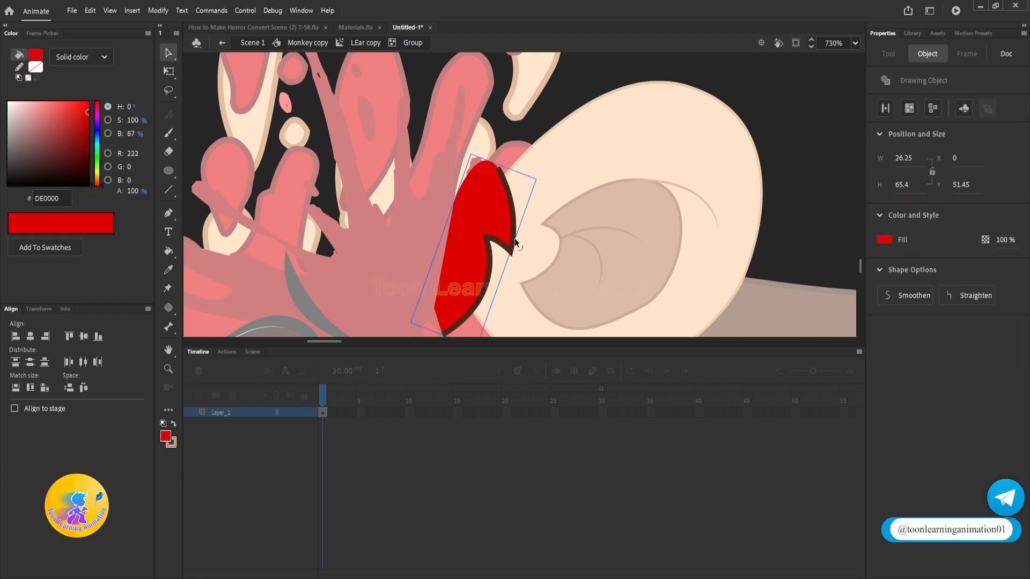
Change the hair tuft's outline to dark red 790000.
{"action": "double_click", "coordinate": [511, 243]}
{"action": "double_click", "coordinate": [511, 243]}
{"action": "left_click_drag", "start_coordinate": [97, 182], "coordinate": [95, 192]}
{"action": "left_click_drag", "start_coordinate": [80, 153], "coordinate": [97, 145]}
{"action": "double_click", "coordinate": [590, 88]}
{"action": "double_click", "coordinate": [591, 87]}
{"action": "scroll", "coordinate": [664, 111], "scroll_direction": "down", "scroll_amount": 5}
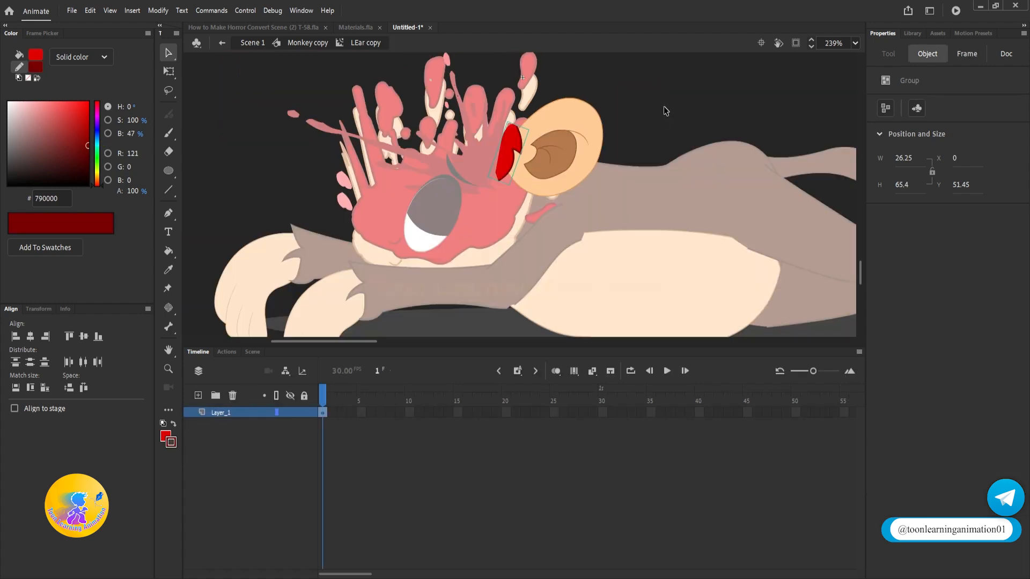
{"action": "double_click", "coordinate": [664, 107]}
Inside the ear's drawing object, draw a jagged line with the Pen tool across the ear's edge nearest the splatter.
{"action": "scroll", "coordinate": [536, 123], "scroll_direction": "up", "scroll_amount": 3}
{"action": "double_click", "coordinate": [537, 127]}
{"action": "double_click", "coordinate": [538, 127]}
{"action": "double_click", "coordinate": [537, 127]}
{"action": "left_click", "coordinate": [642, 121]}
{"action": "key", "text": "p"}
{"action": "left_click", "coordinate": [635, 95]}
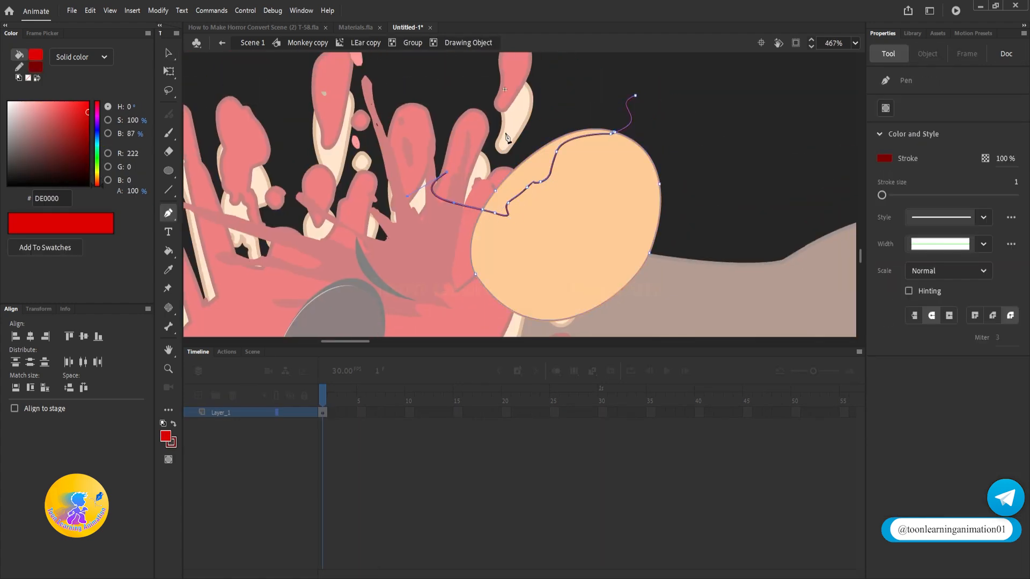
{"action": "key", "text": "v"}
{"action": "left_click", "coordinate": [524, 174]}
{"action": "left_click_drag", "start_coordinate": [99, 178], "coordinate": [100, 190]}
{"action": "left_click", "coordinate": [724, 117]}
{"action": "key", "text": "ctrl+z"}
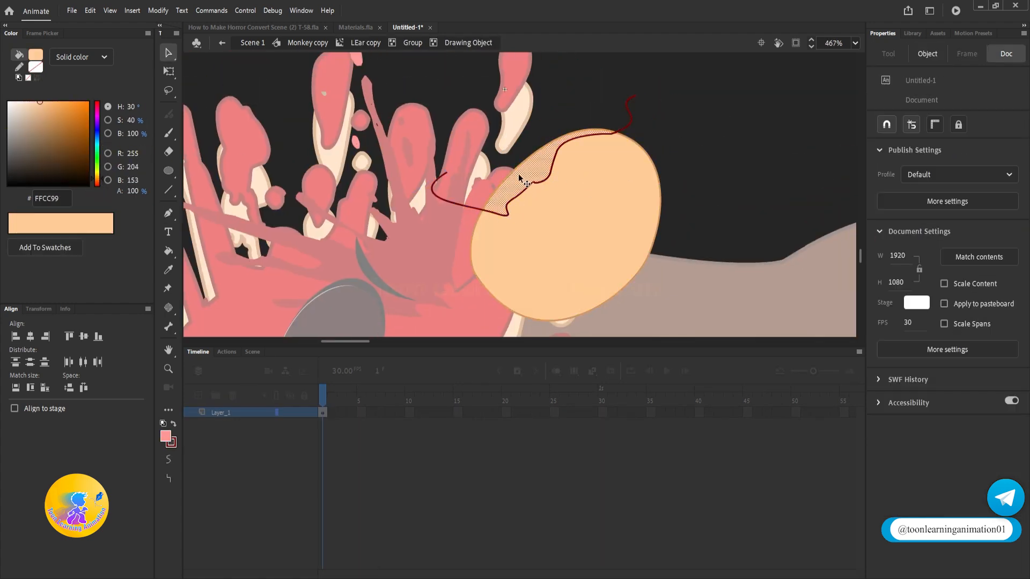
Delete the jagged line and group the ear area it cut off.
{"action": "double_click", "coordinate": [632, 120]}
{"action": "key", "text": "Delete"}
{"action": "left_click", "coordinate": [547, 161]}
{"action": "key", "text": "ctrl+g"}
Fill the grouped ear area with red D10000 at 75% alpha as a blood stain.
{"action": "double_click", "coordinate": [542, 167]}
{"action": "left_click_drag", "start_coordinate": [97, 178], "coordinate": [98, 190]}
{"action": "left_click_drag", "start_coordinate": [81, 115], "coordinate": [118, 80]}
{"action": "left_click", "coordinate": [132, 191]}
{"action": "type", "text": "75"}
{"action": "left_click_drag", "start_coordinate": [79, 133], "coordinate": [99, 117]}
{"action": "double_click", "coordinate": [809, 156]}
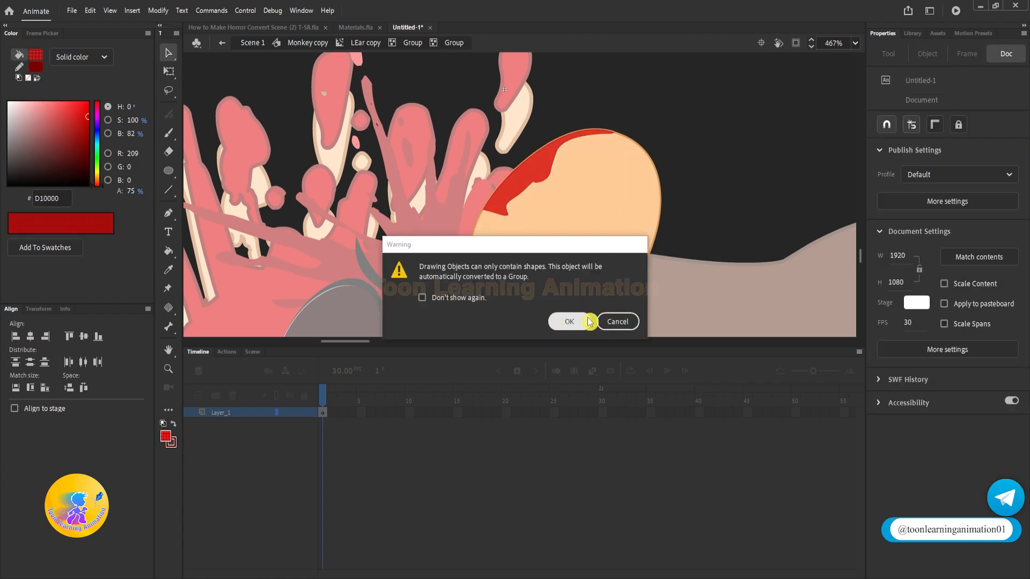
Leave the ear symbol for the Monkey copy symbol and distribute the bloodied ear to its own layer.
{"action": "left_click", "coordinate": [597, 321]}
{"action": "double_click", "coordinate": [671, 149]}
{"action": "scroll", "coordinate": [583, 172], "scroll_direction": "down", "scroll_amount": 3}
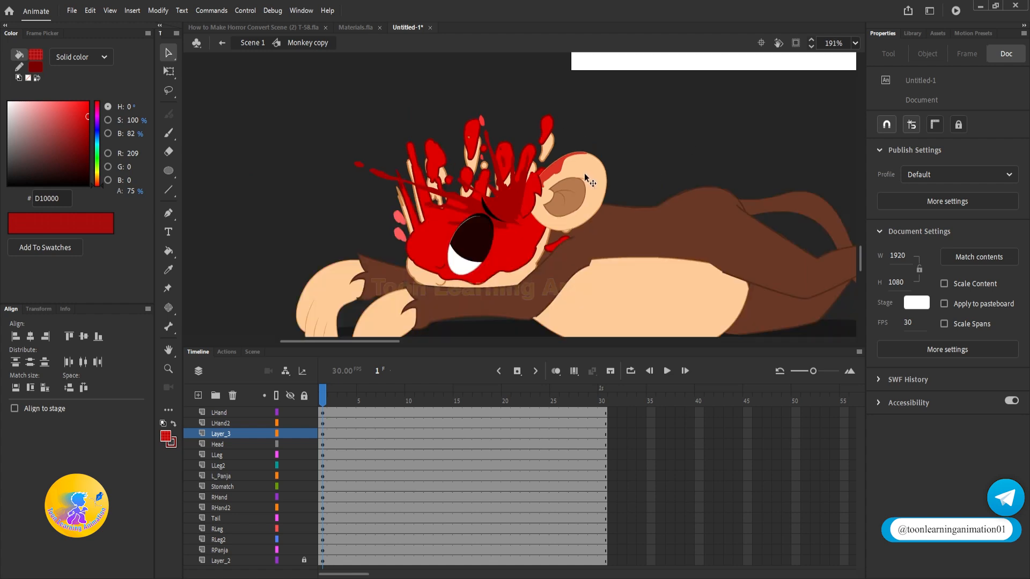
{"action": "left_click", "coordinate": [582, 174]}
{"action": "key", "text": "q"}
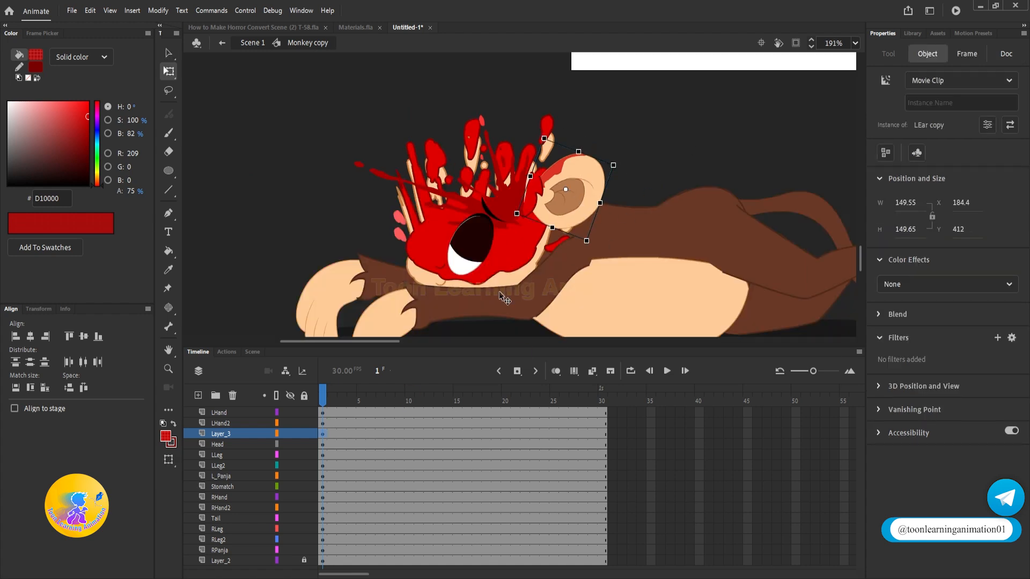
At frame 4, keyframe the ear moved away from the head and rotated over the body, with a classic tween from frame 1.
{"action": "left_click", "coordinate": [346, 433]}
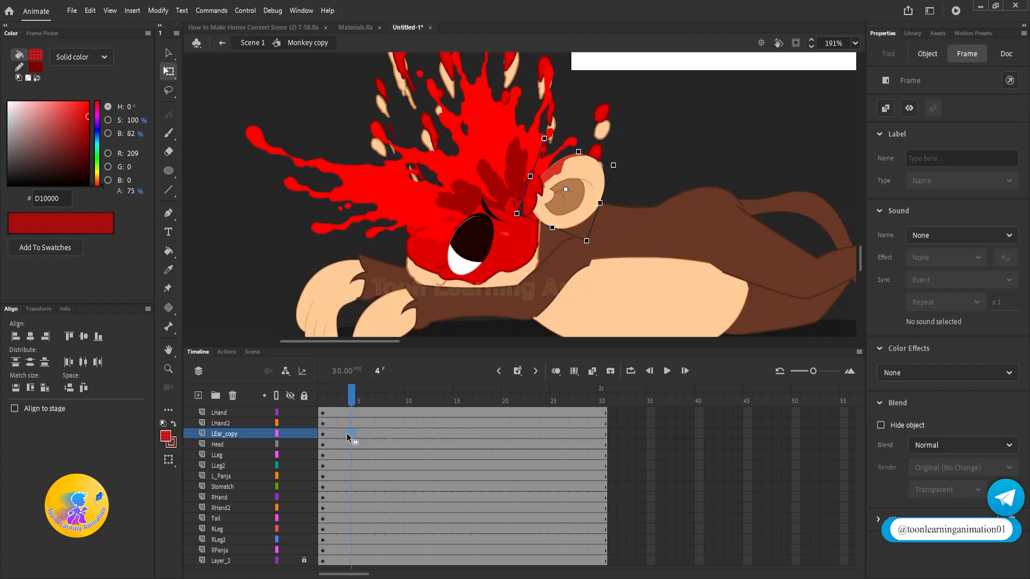
{"action": "left_click_drag", "start_coordinate": [569, 214], "coordinate": [682, 236]}
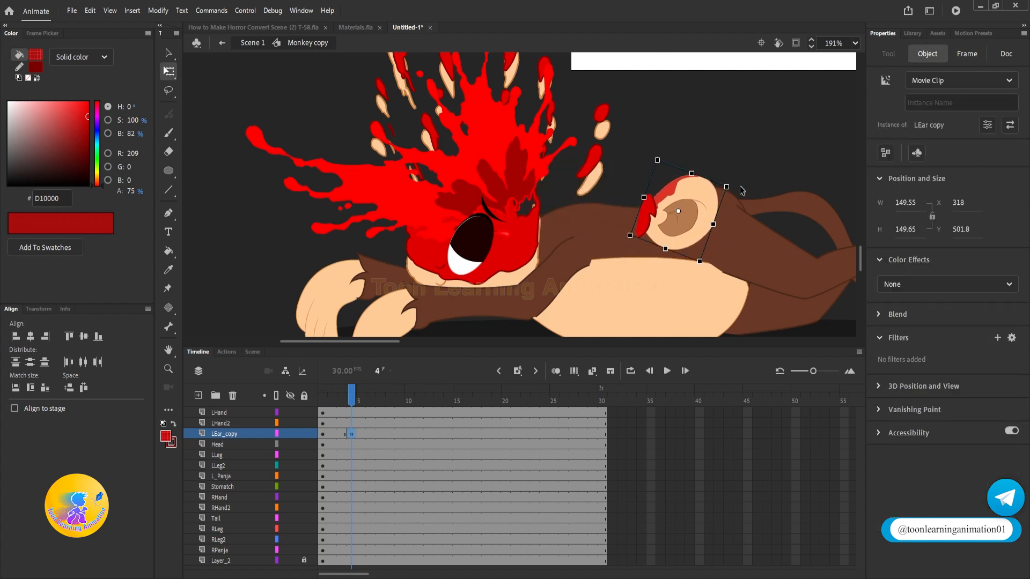
{"action": "left_click_drag", "start_coordinate": [737, 188], "coordinate": [696, 211]}
{"action": "left_click", "coordinate": [335, 434]}
{"action": "right_click", "coordinate": [335, 434]}
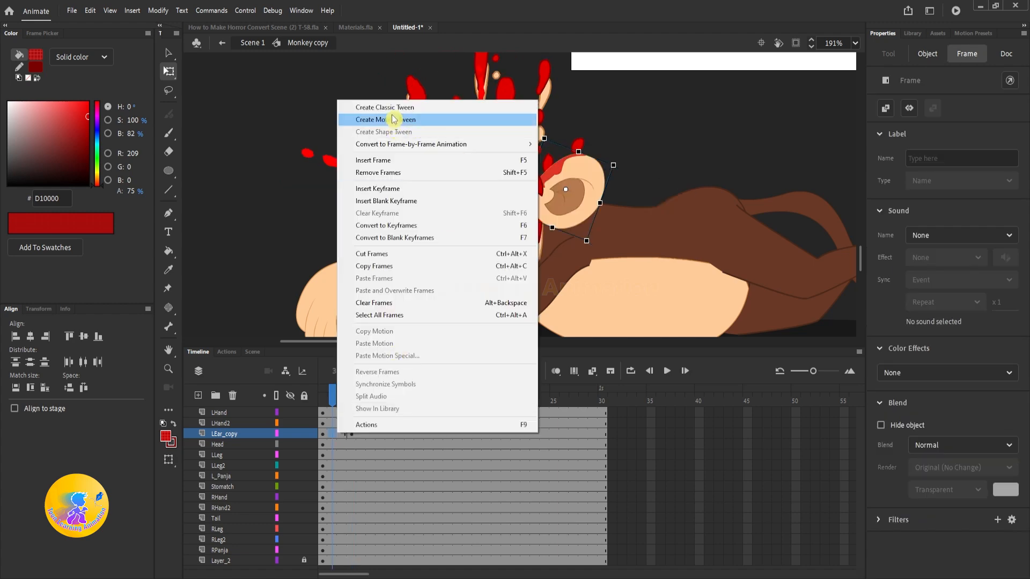
{"action": "left_click", "coordinate": [384, 107]}
{"action": "key", "text": "Return"}
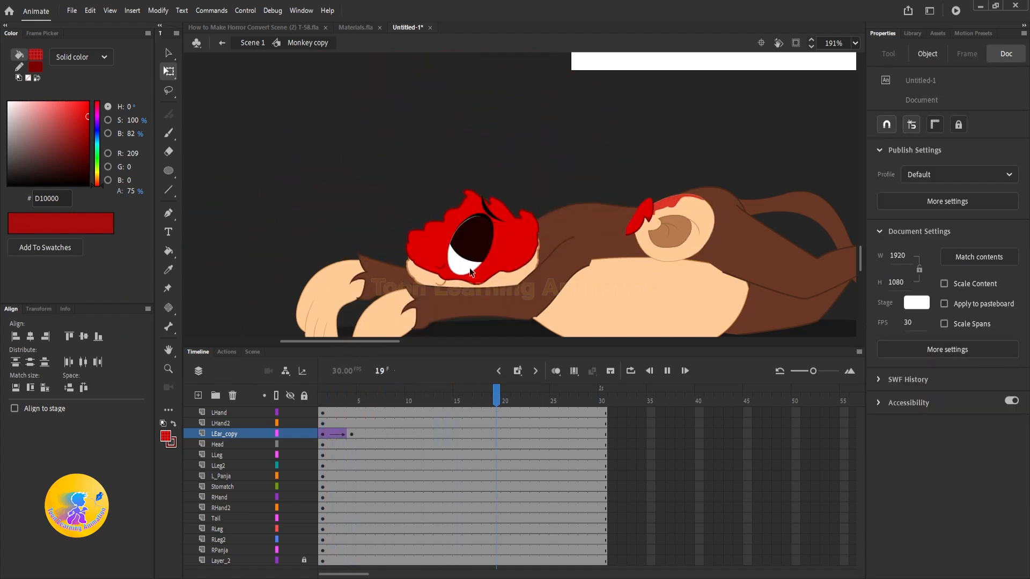
At frame 4, move the ear down to the ground beside the monkey's belly and rotate it further.
{"action": "key", "text": "v"}
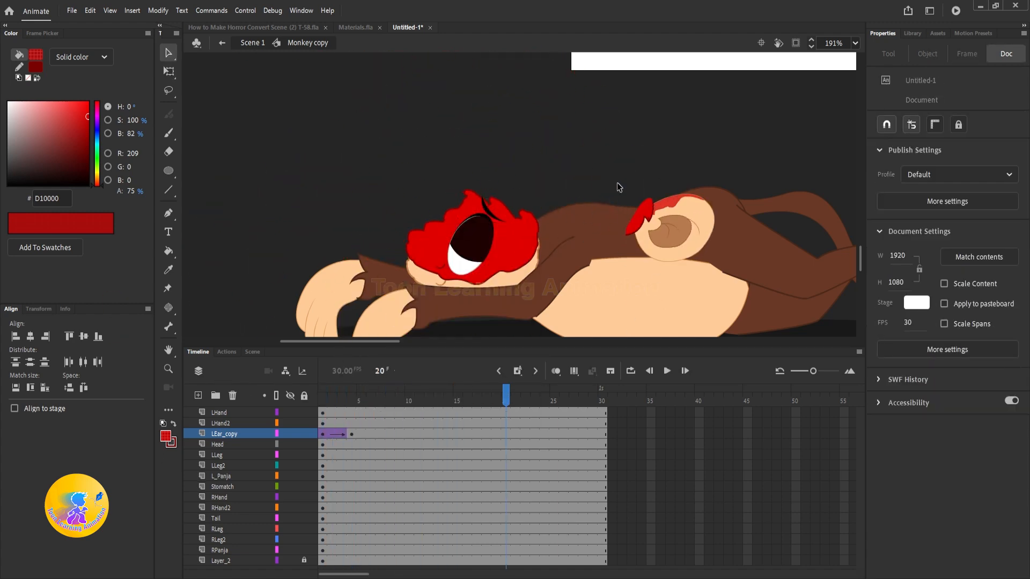
{"action": "scroll", "coordinate": [617, 183], "scroll_direction": "down", "scroll_amount": 1}
{"action": "left_click", "coordinate": [352, 402]}
{"action": "left_click_drag", "start_coordinate": [684, 239], "coordinate": [731, 321]}
{"action": "left_click_drag", "start_coordinate": [763, 291], "coordinate": [749, 250]}
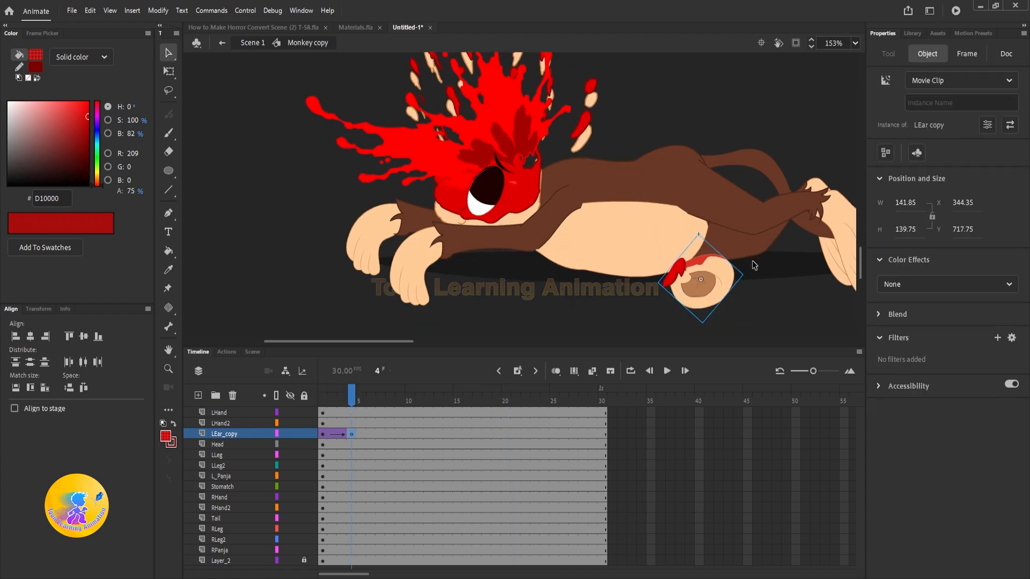
Keyframe the ear at frame 6, shifted and rotated further along the ground, and add a classic tween from frame 4.
{"action": "key", "text": "q"}
{"action": "left_click", "coordinate": [371, 434]}
{"action": "key", "text": "F6"}
{"action": "mouse_move", "coordinate": [753, 274]}
{"action": "left_mouse_down"}
{"action": "mouse_move", "coordinate": [749, 317]}
{"action": "mouse_move", "coordinate": [737, 292]}
{"action": "mouse_move", "coordinate": [744, 275]}
{"action": "left_mouse_up"}
{"action": "right_click", "coordinate": [361, 434]}
{"action": "left_click", "coordinate": [427, 110]}
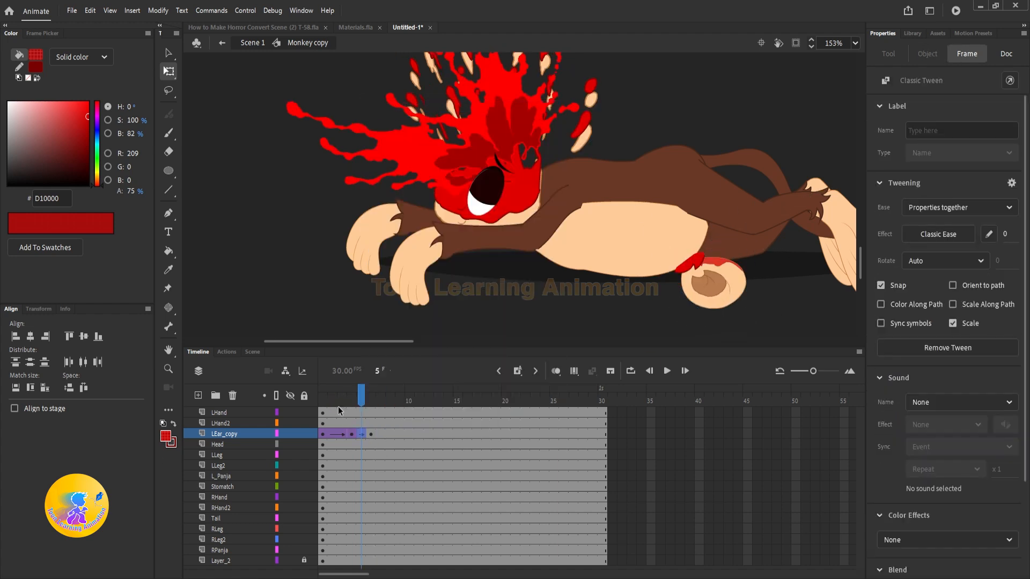
{"action": "key", "text": "Return"}
{"action": "left_click", "coordinate": [358, 402]}
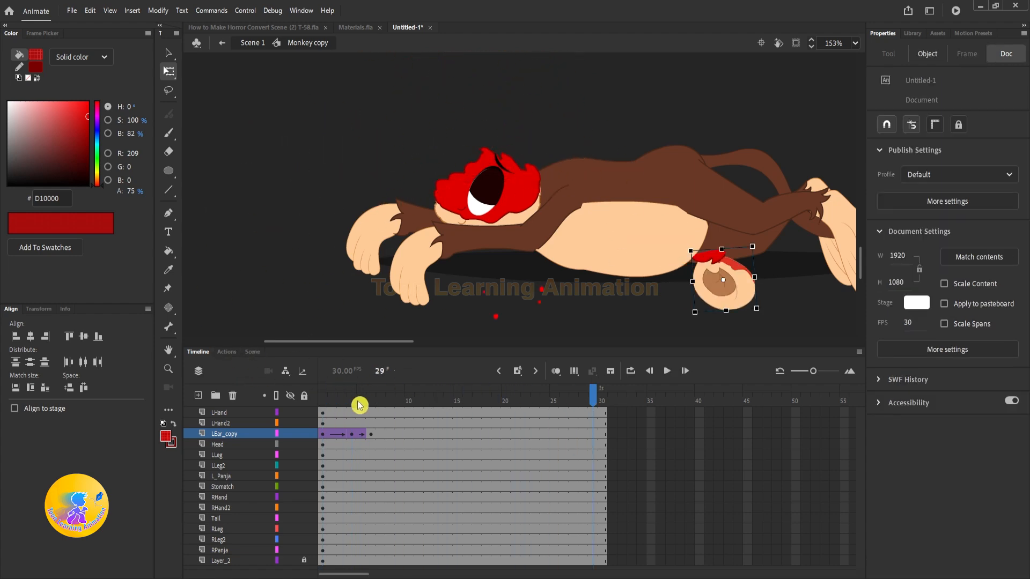
Move the ear's last keyframe to frame 8 and play back the motion.
{"action": "left_click", "coordinate": [370, 434]}
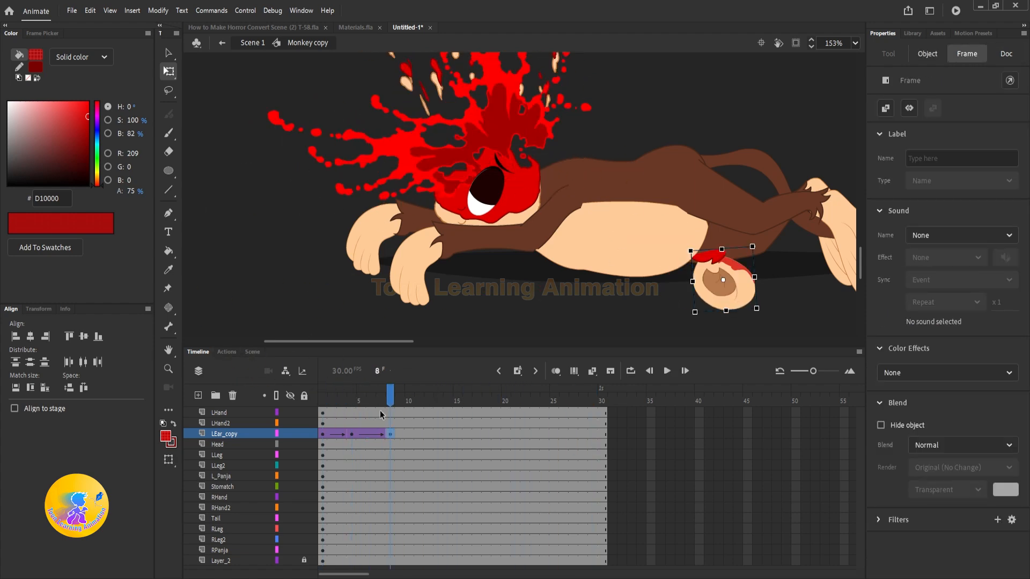
{"action": "key", "text": "Return"}
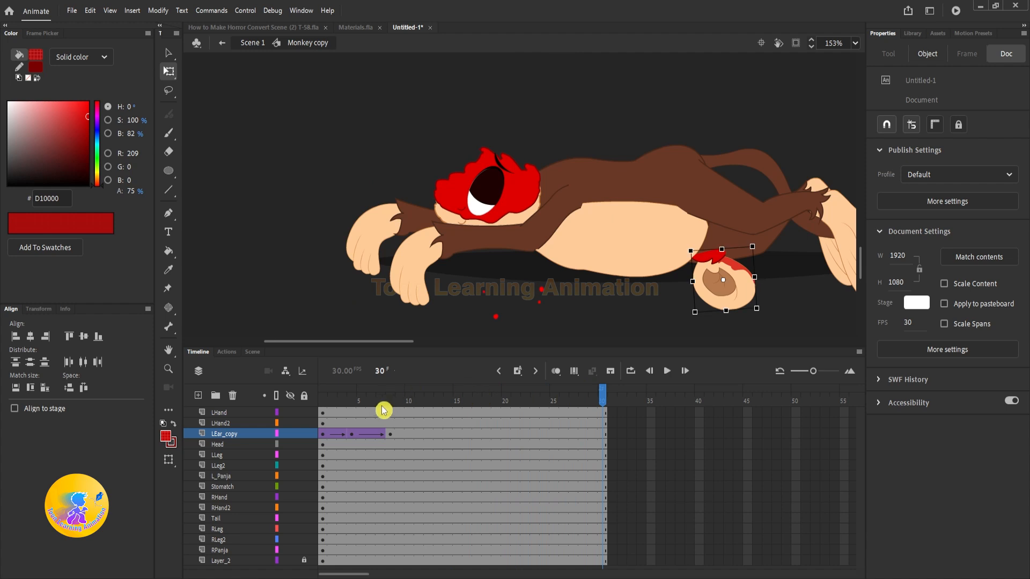
{"action": "key", "text": "v"}
{"action": "key", "text": "Return"}
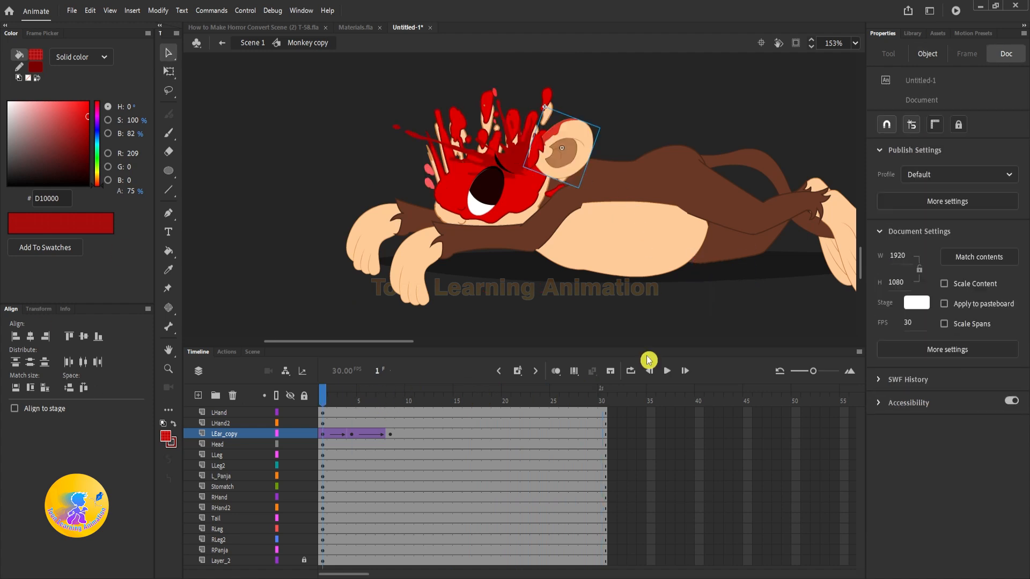
Extend all layers of the Monkey copy symbol to frame 50.
{"action": "left_click", "coordinate": [667, 389]}
{"action": "left_click_drag", "start_coordinate": [796, 410], "coordinate": [796, 561]}
{"action": "key", "text": "F5"}
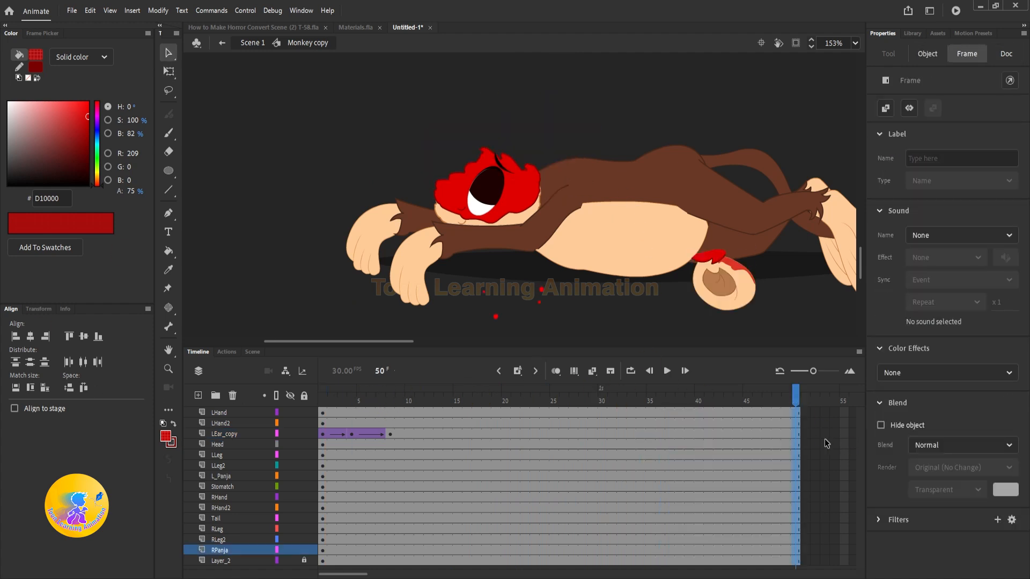
{"action": "left_click_drag", "start_coordinate": [795, 397], "coordinate": [65, 340]}
{"action": "key", "text": "ctrl+minus"}
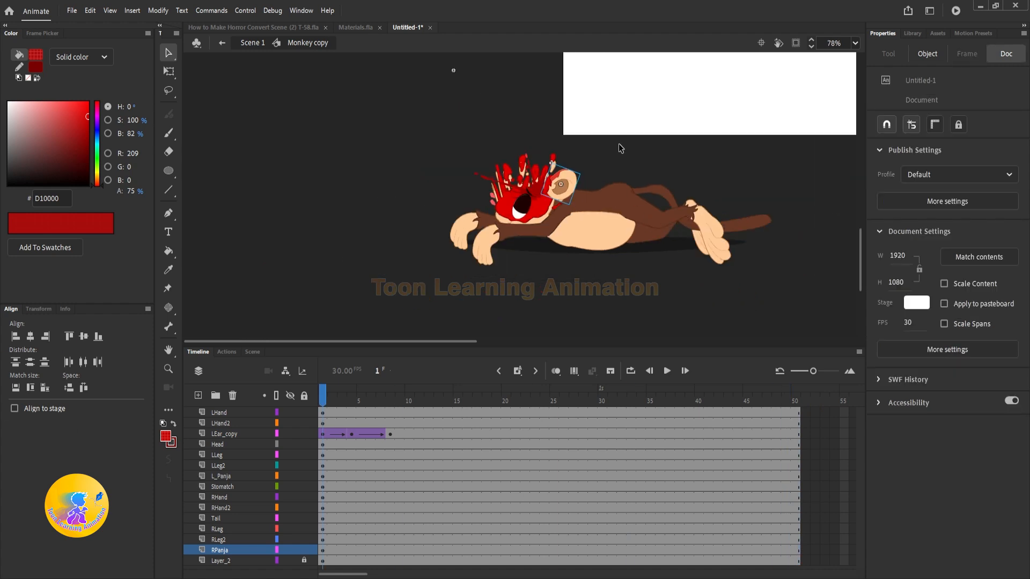
Return to Scene 1 and set the Monkey copy graphic to play once from frame 1.
{"action": "double_click", "coordinate": [621, 148]}
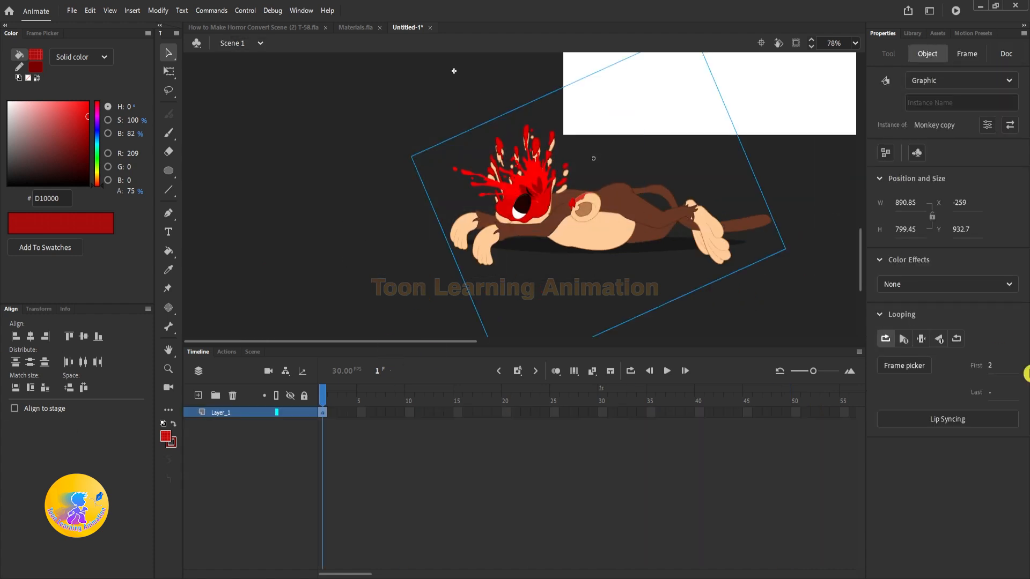
{"action": "left_click", "coordinate": [905, 341]}
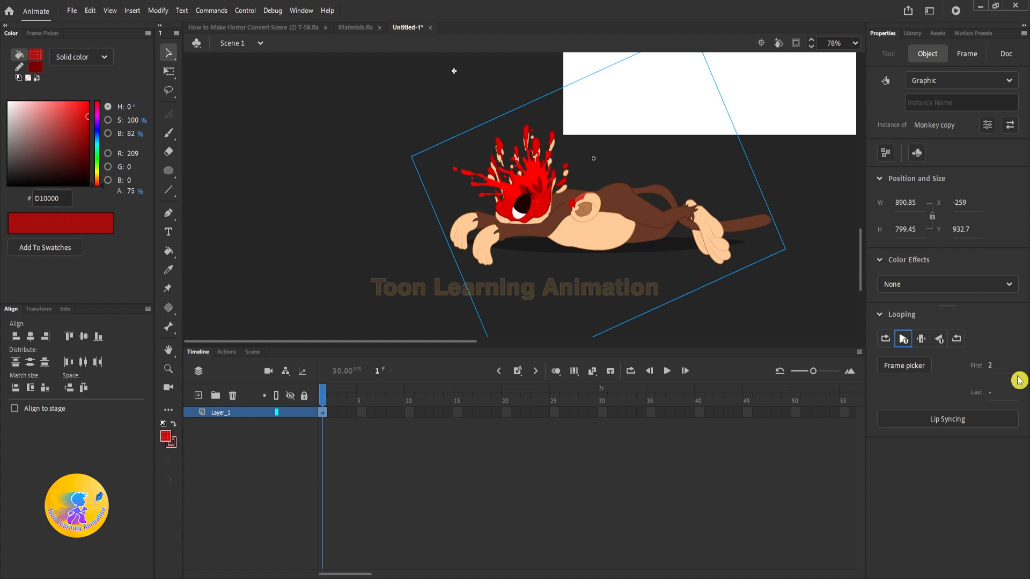
{"action": "left_click_drag", "start_coordinate": [682, 121], "coordinate": [266, 286]}
Paste the crushed monkey in place at frame 240 of Layer_6 in the horror convert scene file, putting duplicate items into a folder.
{"action": "left_click", "coordinate": [280, 27]}
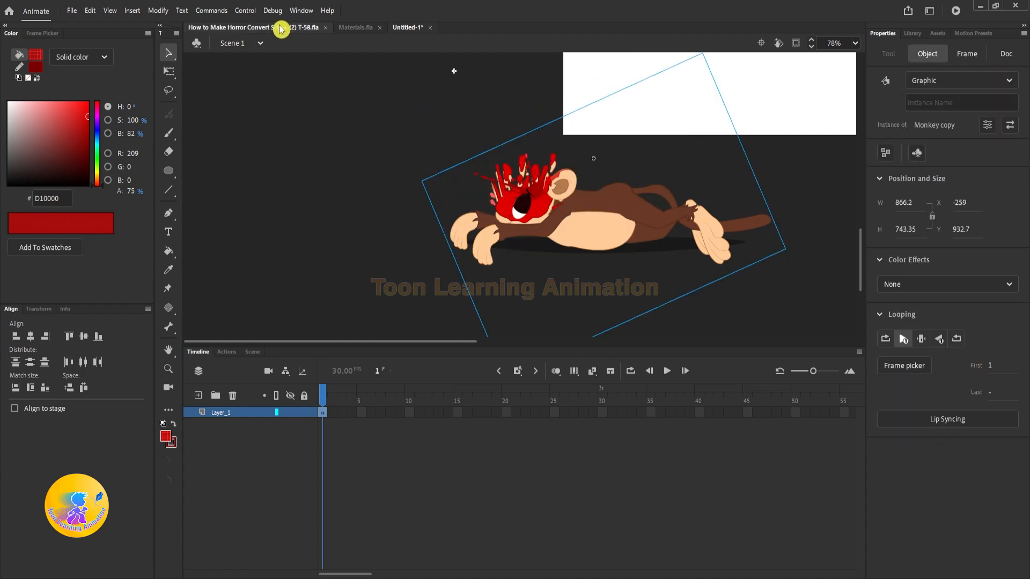
{"action": "key", "text": "ctrl+shift+v"}
{"action": "left_click", "coordinate": [517, 309]}
{"action": "left_click", "coordinate": [542, 331]}
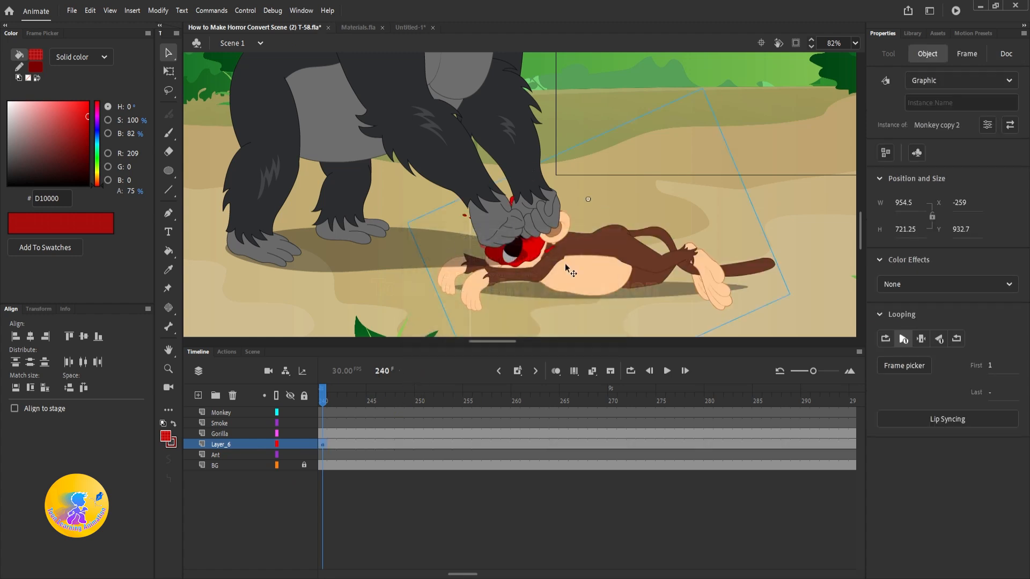
Play back the gorilla's smash to check the switch to the crushed monkey at frame 240.
{"action": "scroll", "coordinate": [565, 263], "scroll_direction": "down", "scroll_amount": 3}
{"action": "left_click_drag", "start_coordinate": [325, 402], "coordinate": [243, 389]}
{"action": "key", "text": "Return"}
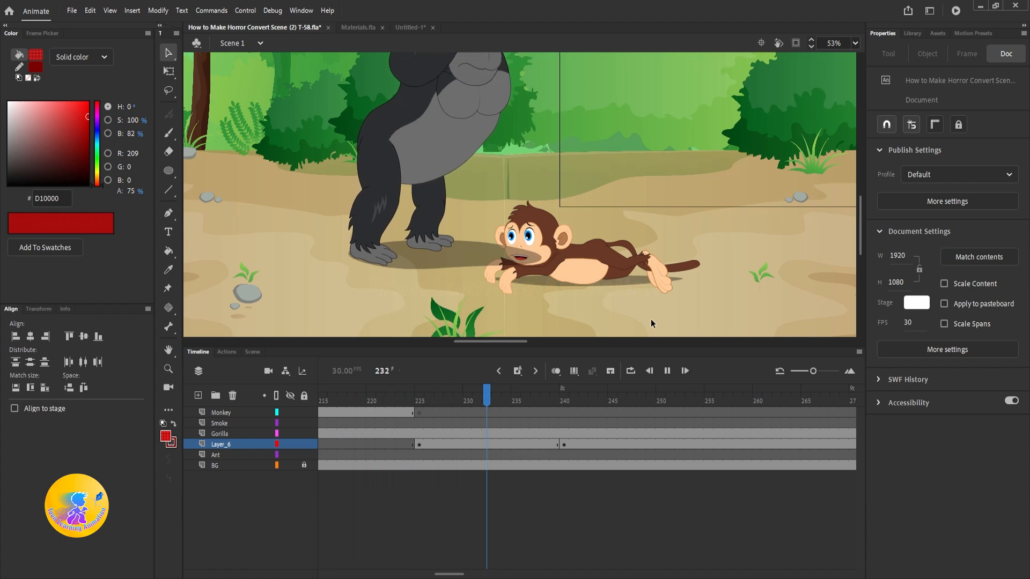
{"action": "key", "text": "Return"}
{"action": "scroll", "coordinate": [523, 246], "scroll_direction": "up", "scroll_amount": 1}
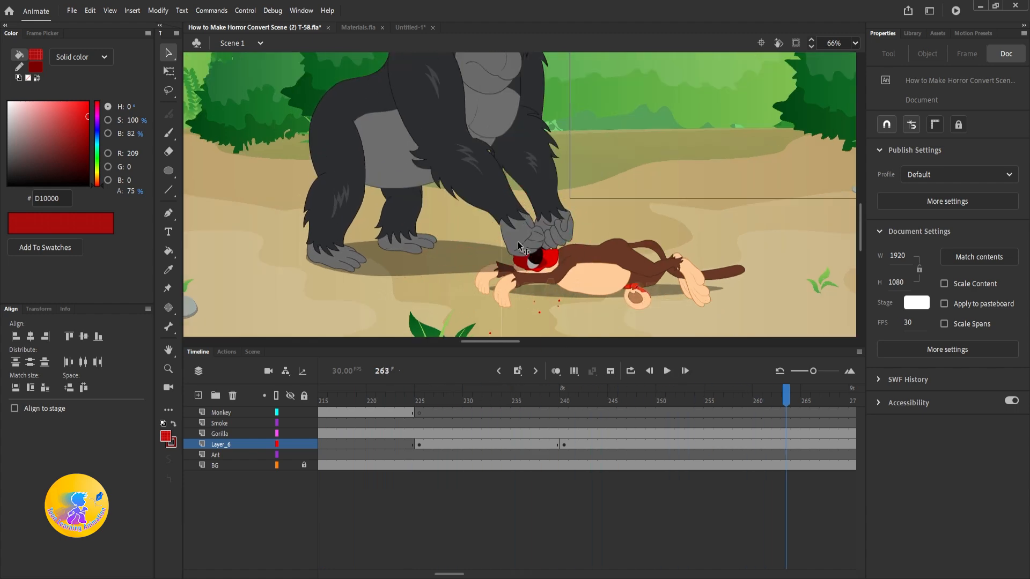
{"action": "left_click", "coordinate": [384, 400]}
{"action": "key", "text": "Return"}
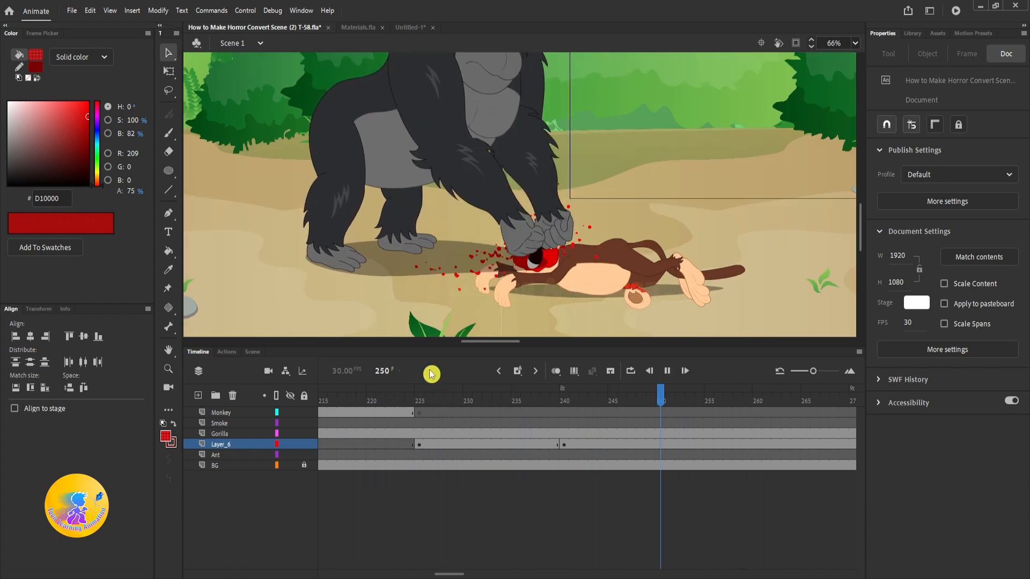
{"action": "key", "text": "Return"}
Inside the Monkey copy 2 symbol, enlarge the blood splatter on the Head layer and shift it slightly up.
{"action": "left_click", "coordinate": [564, 411]}
{"action": "double_click", "coordinate": [533, 230]}
{"action": "scroll", "coordinate": [564, 266], "scroll_direction": "up", "scroll_amount": 3}
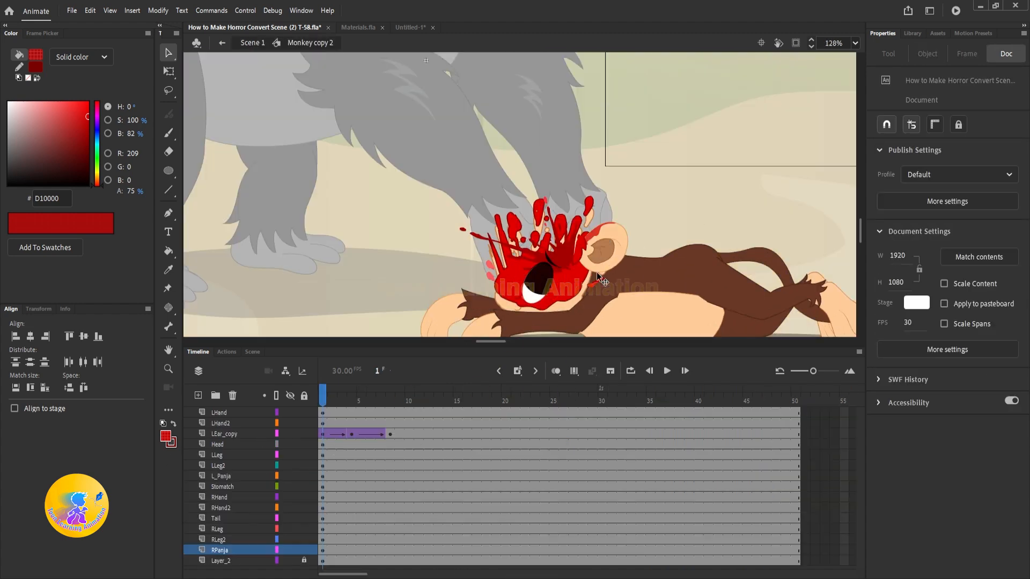
{"action": "left_click", "coordinate": [325, 445]}
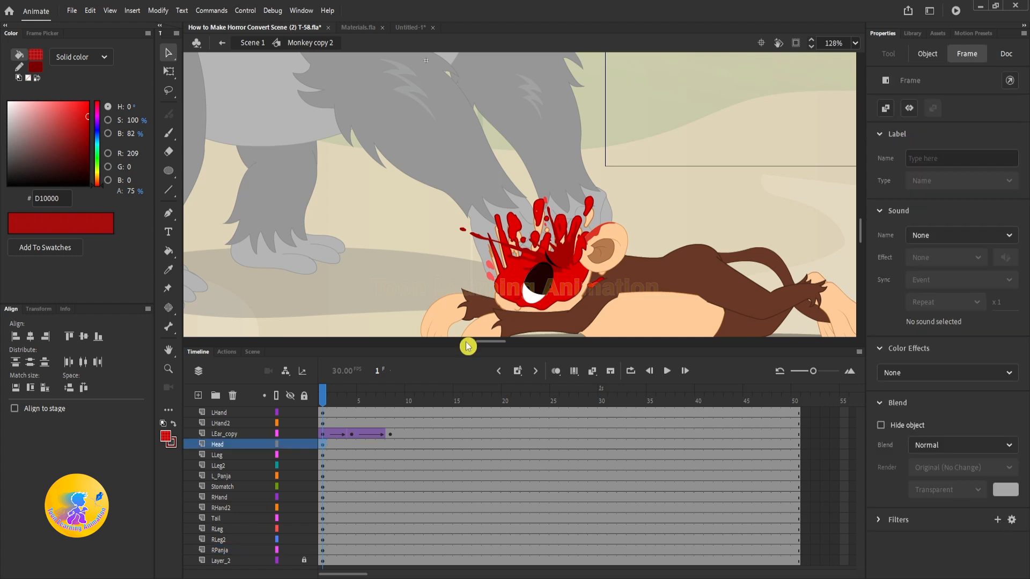
{"action": "left_click", "coordinate": [536, 219]}
{"action": "key", "text": "q"}
{"action": "left_click_drag", "start_coordinate": [659, 303], "coordinate": [673, 310]}
{"action": "left_click_drag", "start_coordinate": [574, 280], "coordinate": [568, 261]}
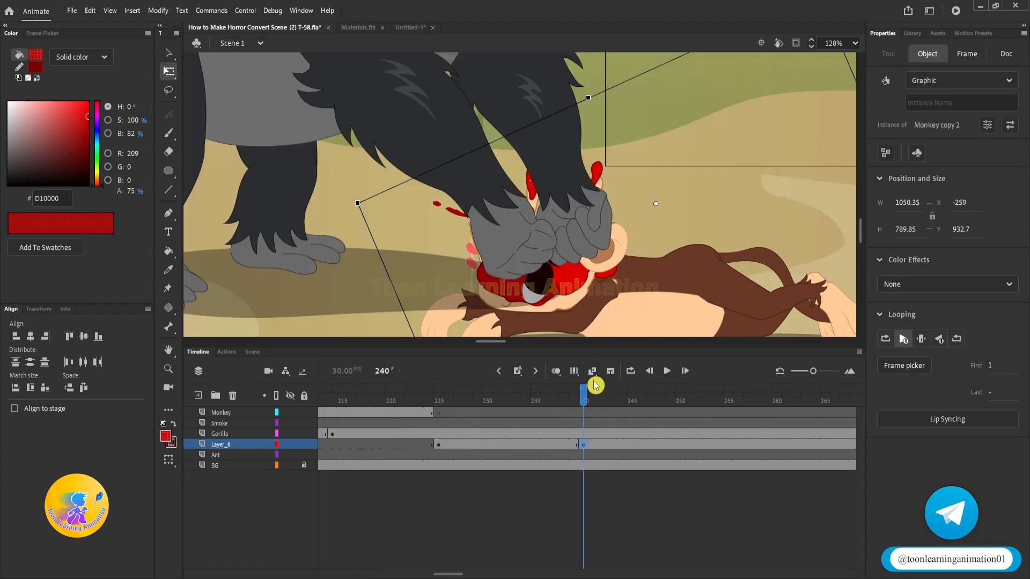
Replay the smash and check how the enlarged splatter and flying ear look around the gorilla's fists.
{"action": "left_click", "coordinate": [497, 395]}
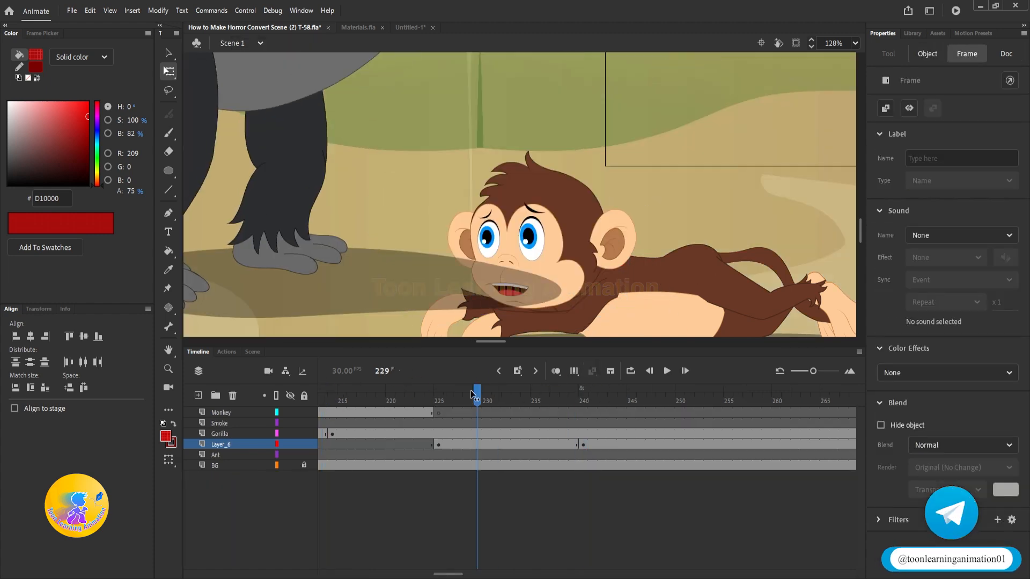
{"action": "key", "text": "Return"}
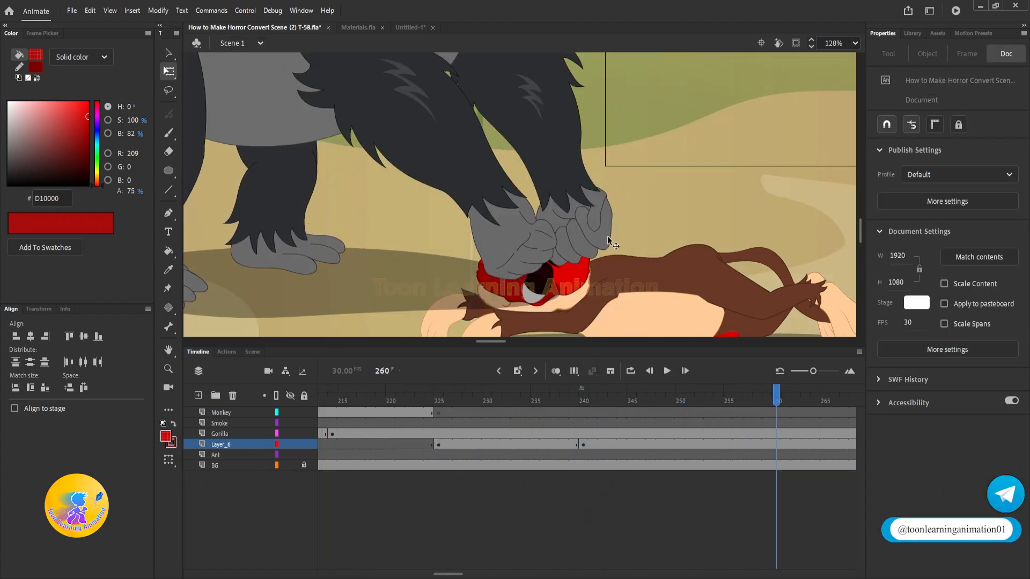
{"action": "scroll", "coordinate": [608, 236], "scroll_direction": "down", "scroll_amount": 3}
{"action": "left_click_drag", "start_coordinate": [608, 237], "coordinate": [626, 213]}
{"action": "left_click_drag", "start_coordinate": [484, 396], "coordinate": [443, 395]}
{"action": "key", "text": "Return"}
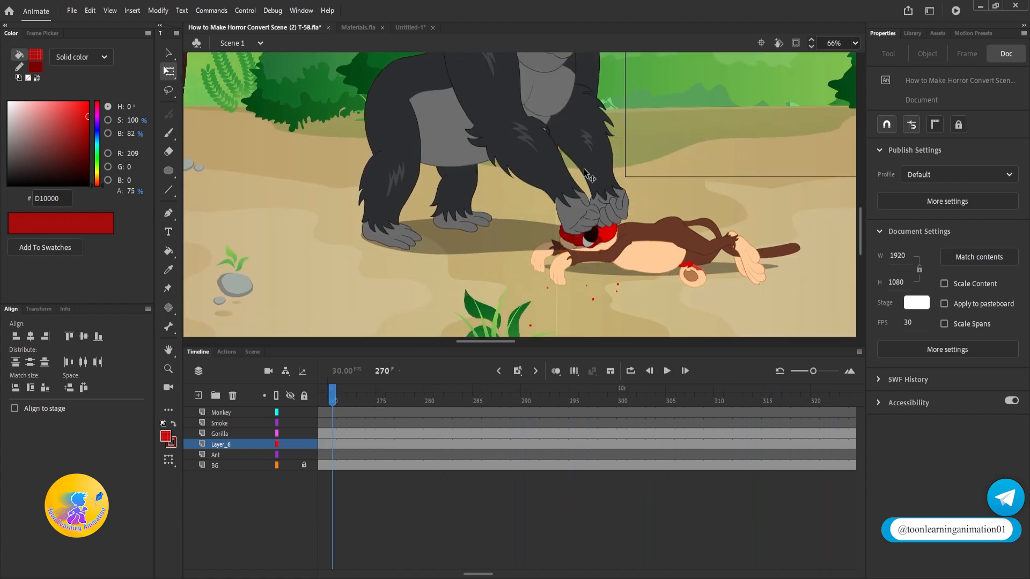
{"action": "key", "text": "v"}
{"action": "left_click_drag", "start_coordinate": [416, 401], "coordinate": [138, 392]}
{"action": "key", "text": "Return"}
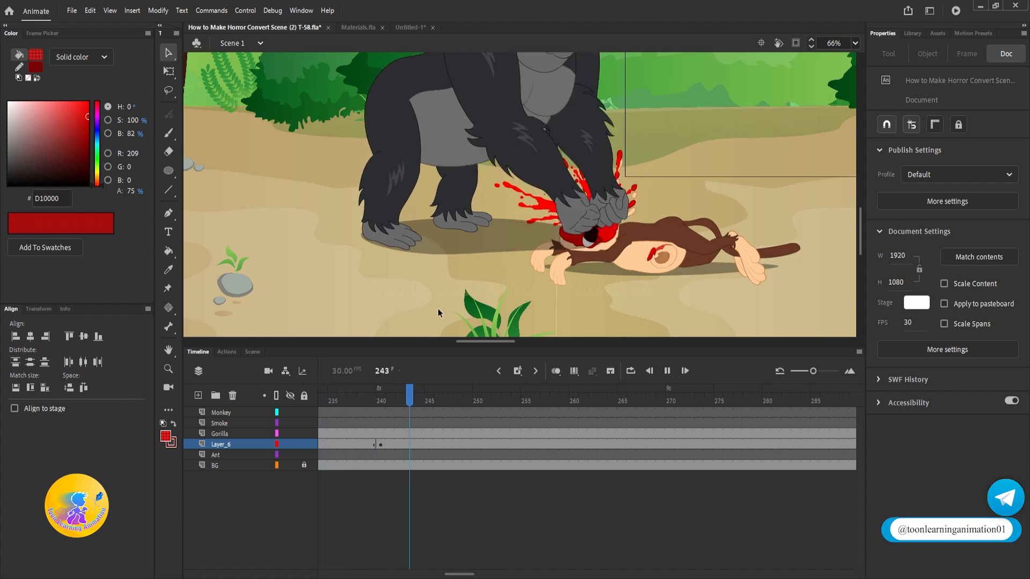
{"action": "key", "text": "Return"}
Paste the donkey from Materials.fla into a blank keyframe at frame 270 of the Monkey layer, putting duplicate items into a folder.
{"action": "left_click_drag", "start_coordinate": [656, 149], "coordinate": [643, 167]}
{"action": "left_click_drag", "start_coordinate": [645, 213], "coordinate": [504, 254]}
{"action": "left_click_drag", "start_coordinate": [558, 228], "coordinate": [633, 249]}
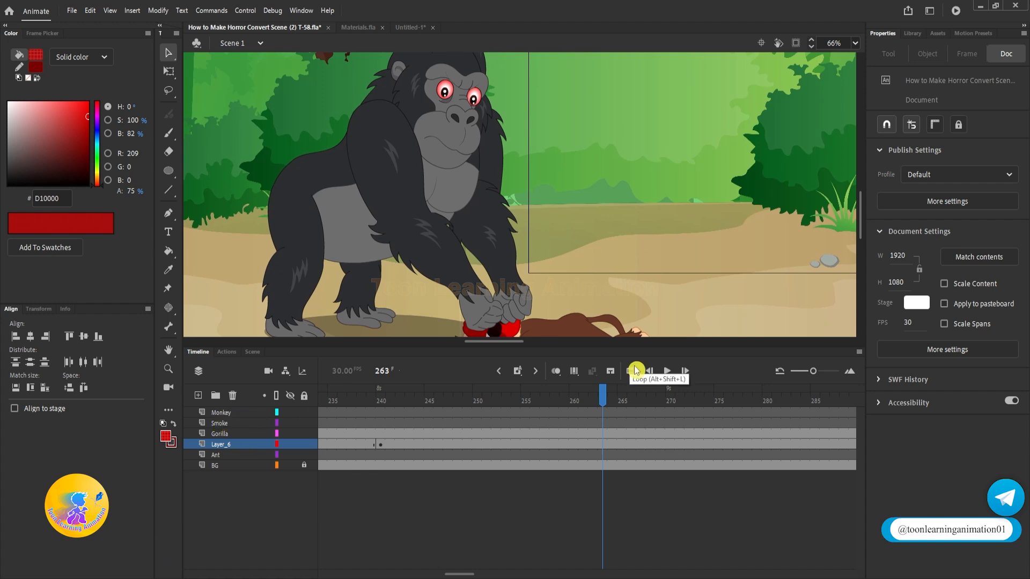
{"action": "left_click", "coordinate": [671, 413]}
{"action": "left_click", "coordinate": [358, 27]}
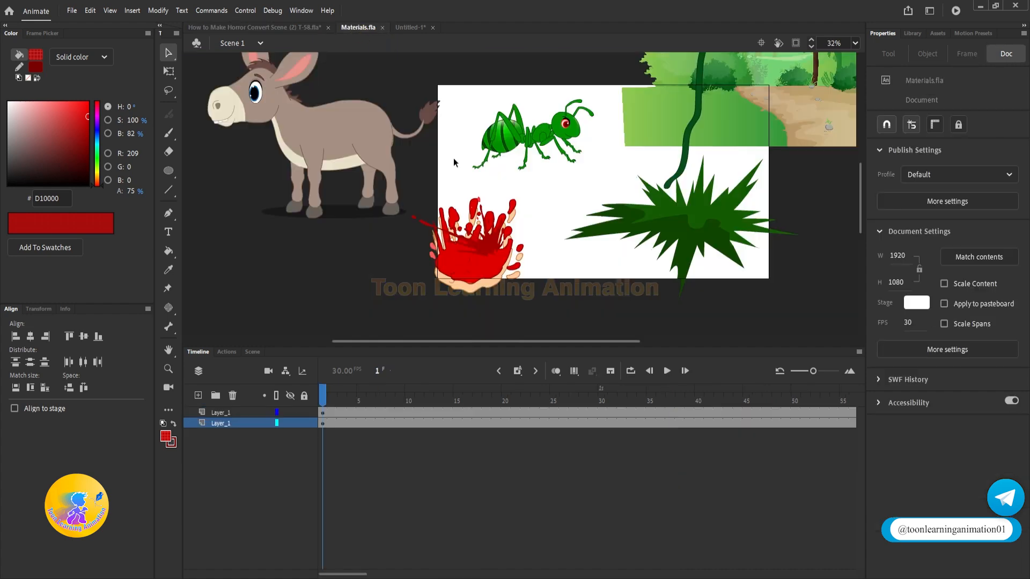
{"action": "left_click", "coordinate": [310, 152]}
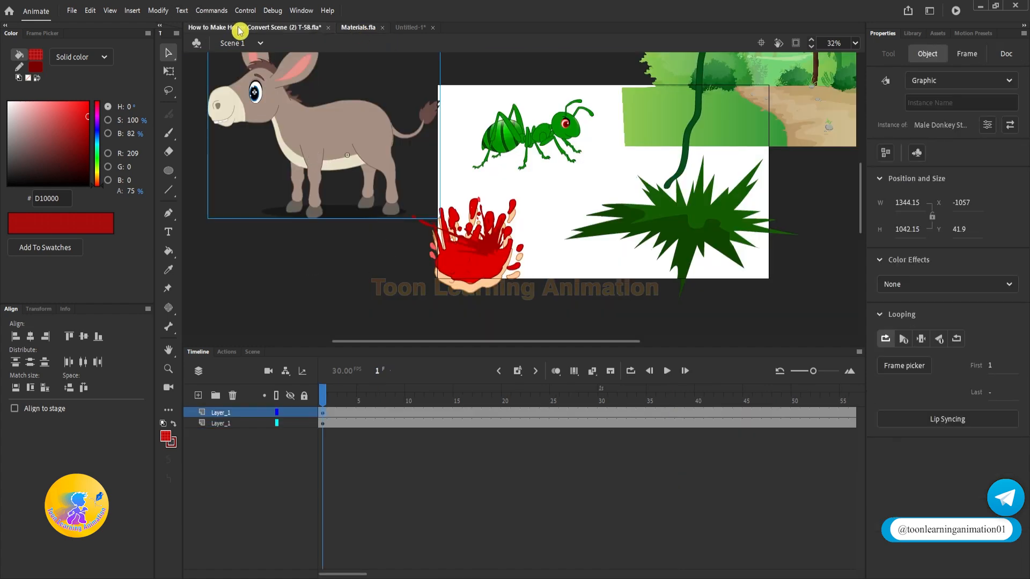
{"action": "left_click", "coordinate": [239, 27]}
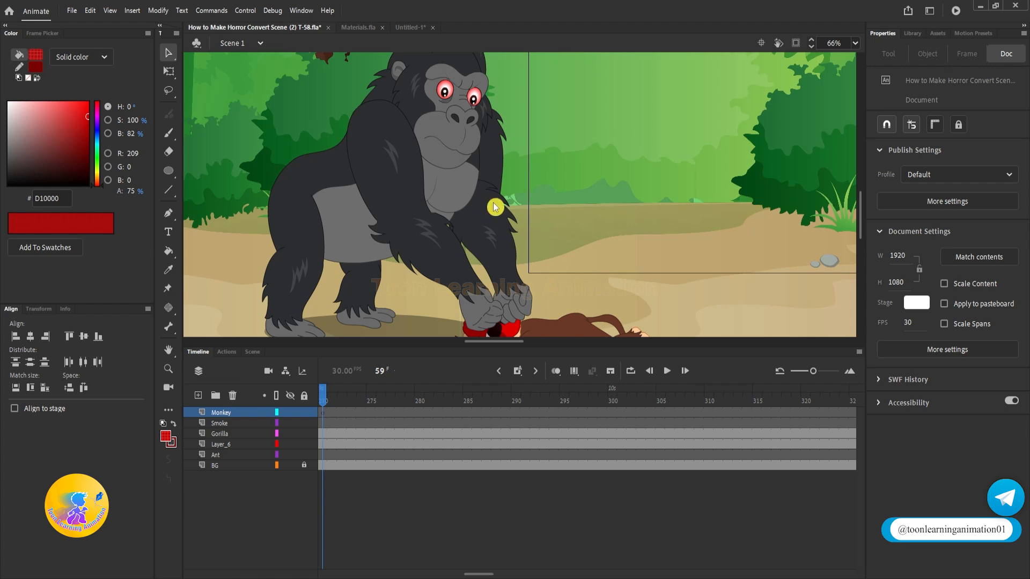
{"action": "key", "text": "ctrl+v"}
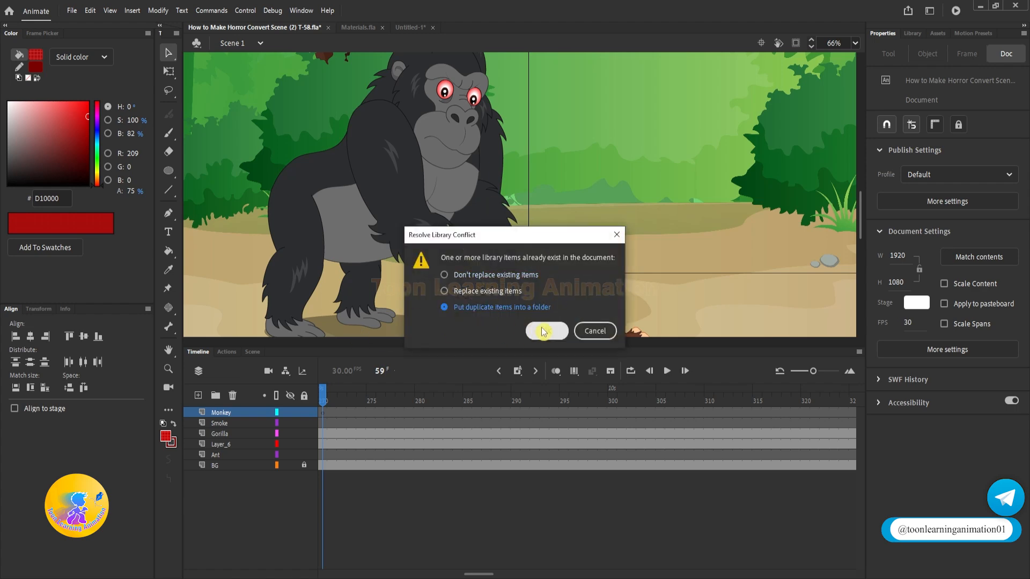
{"action": "left_click", "coordinate": [546, 331]}
Place the donkey behind the lying monkey, opposite the gorilla, and flip it horizontally.
{"action": "scroll", "coordinate": [514, 207], "scroll_direction": "down", "scroll_amount": 5}
{"action": "left_click_drag", "start_coordinate": [443, 137], "coordinate": [569, 195]}
{"action": "scroll", "coordinate": [570, 194], "scroll_direction": "up", "scroll_amount": 2}
{"action": "right_click", "coordinate": [569, 194]}
{"action": "mouse_move", "coordinate": [619, 320]}
{"action": "left_click", "coordinate": [775, 438]}
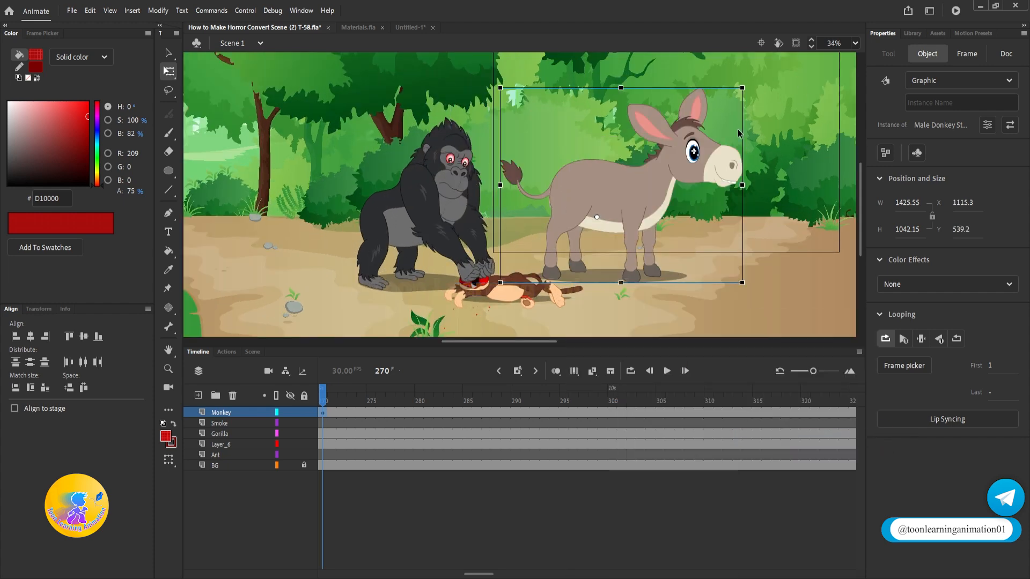
Scale the donkey down to about 1272 px wide and move it slightly lower beside the lying monkey.
{"action": "left_click_drag", "start_coordinate": [742, 87], "coordinate": [735, 102]}
{"action": "left_click_drag", "start_coordinate": [642, 223], "coordinate": [642, 232]}
{"action": "scroll", "coordinate": [483, 213], "scroll_direction": "up", "scroll_amount": 3}
{"action": "mouse_move", "coordinate": [688, 196]}
{"action": "left_mouse_down"}
{"action": "mouse_move", "coordinate": [670, 189]}
{"action": "mouse_move", "coordinate": [681, 188]}
{"action": "left_mouse_up"}
{"action": "left_click", "coordinate": [633, 122]}
Open the donkey's nested head and eye symbols down to the eyebrow and examine the eyebrow's available shapes.
{"action": "left_click_drag", "start_coordinate": [806, 141], "coordinate": [640, 173]}
{"action": "scroll", "coordinate": [635, 163], "scroll_direction": "up", "scroll_amount": 6}
{"action": "double_click", "coordinate": [634, 161]}
{"action": "double_click", "coordinate": [636, 113]}
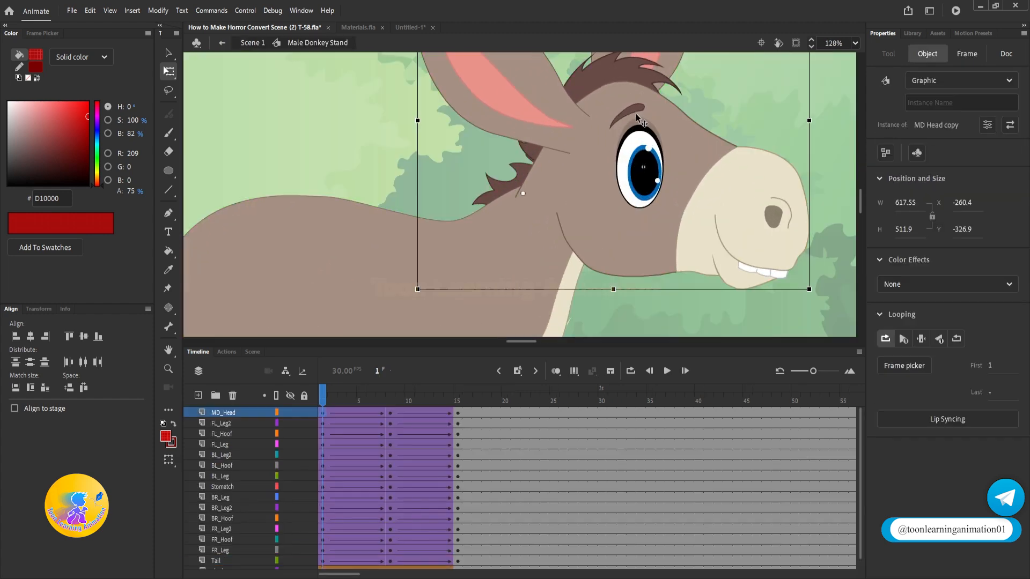
{"action": "double_click", "coordinate": [635, 108]}
{"action": "left_click", "coordinate": [634, 108]}
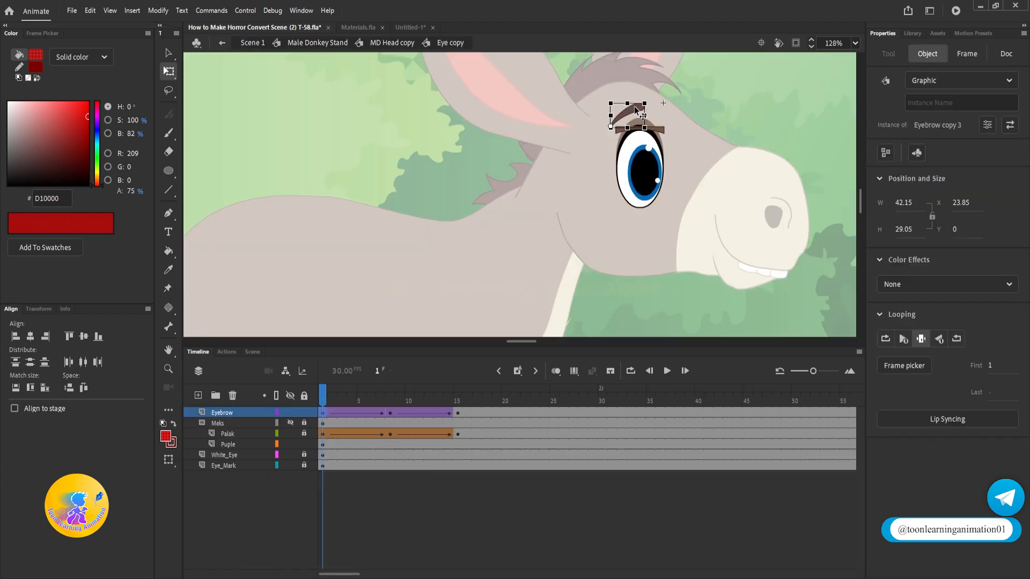
{"action": "left_click", "coordinate": [664, 91]}
{"action": "scroll", "coordinate": [664, 92], "scroll_direction": "up", "scroll_amount": 4}
{"action": "double_click", "coordinate": [617, 115]}
{"action": "mouse_move", "coordinate": [327, 397]}
{"action": "left_mouse_down"}
{"action": "mouse_move", "coordinate": [340, 397]}
{"action": "mouse_move", "coordinate": [315, 397]}
{"action": "left_mouse_up"}
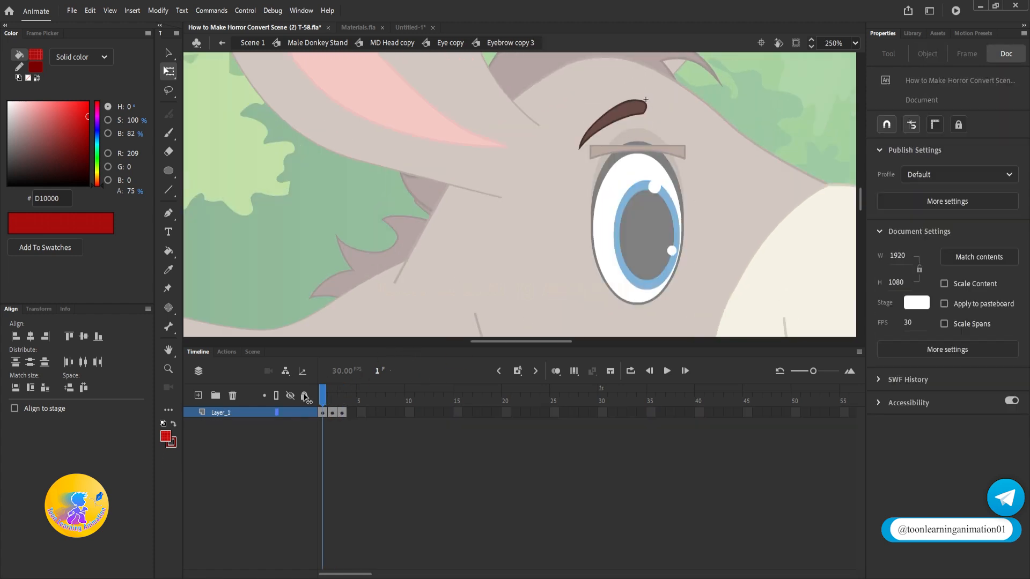
{"action": "double_click", "coordinate": [347, 264]}
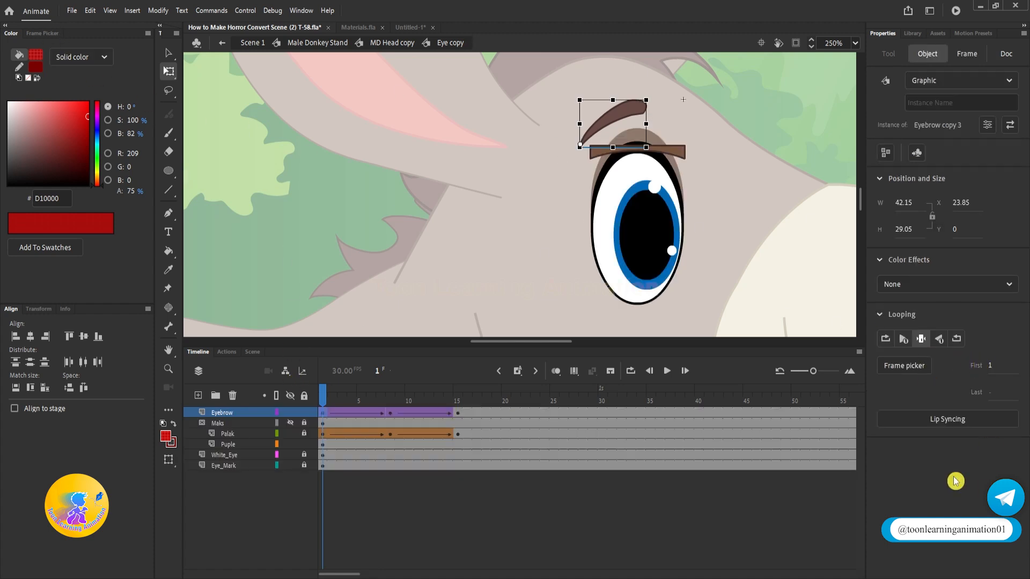
Set the donkey's eyebrow graphic to its frame 3 shape in the Eyebrow keyframes at frames 1, 8 and 15.
{"action": "left_click", "coordinate": [912, 366]}
{"action": "left_click", "coordinate": [101, 111]}
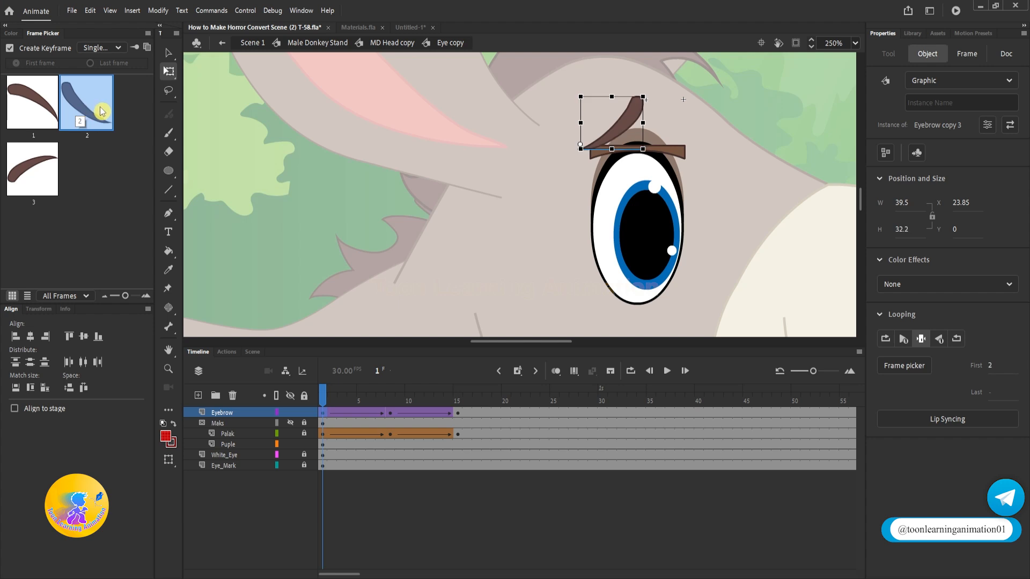
{"action": "left_click", "coordinate": [44, 175]}
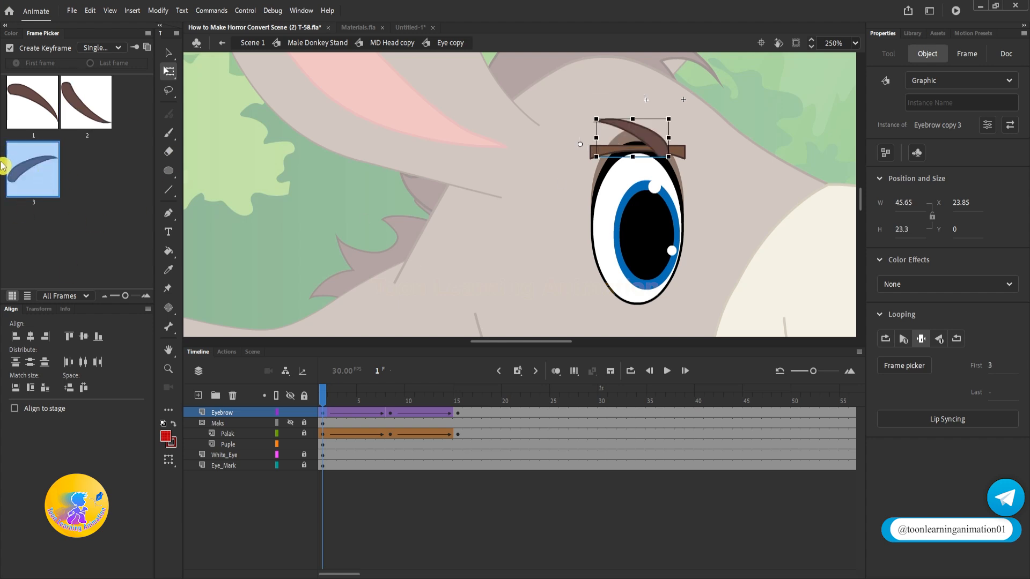
{"action": "left_click", "coordinate": [390, 409]}
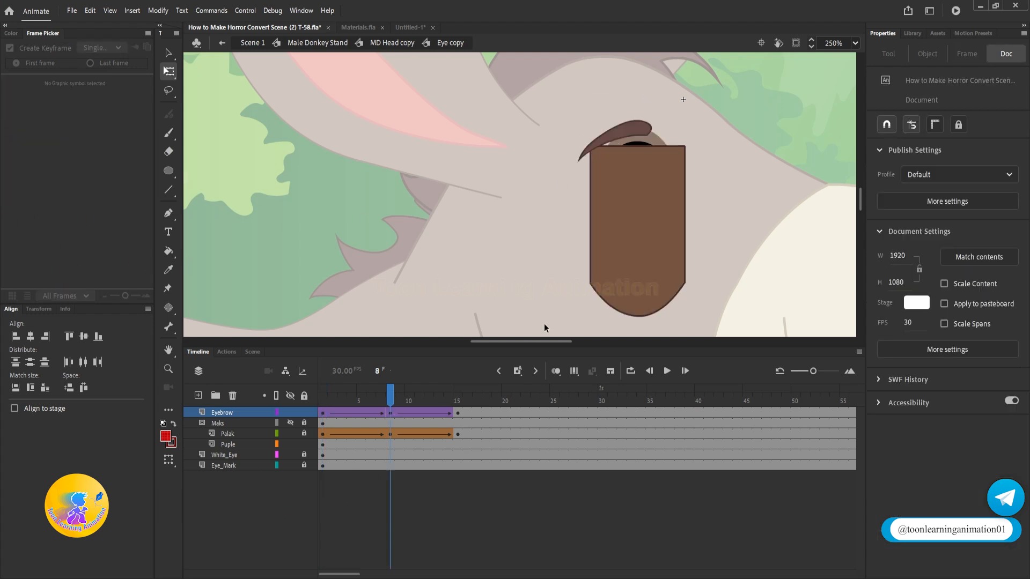
{"action": "left_click", "coordinate": [636, 132]}
{"action": "left_click", "coordinate": [33, 169]}
{"action": "left_click", "coordinate": [457, 400]}
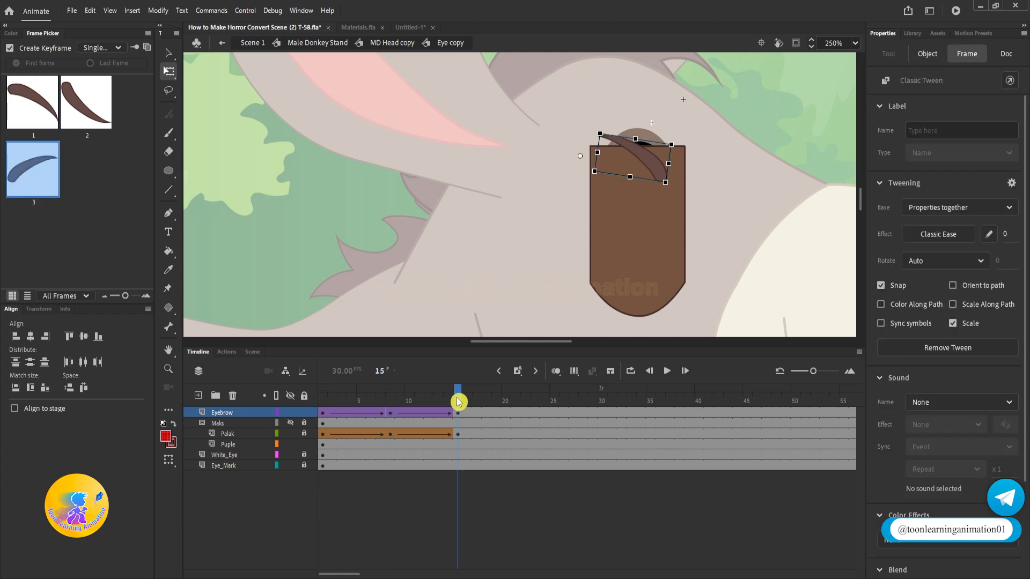
{"action": "left_click", "coordinate": [626, 130]}
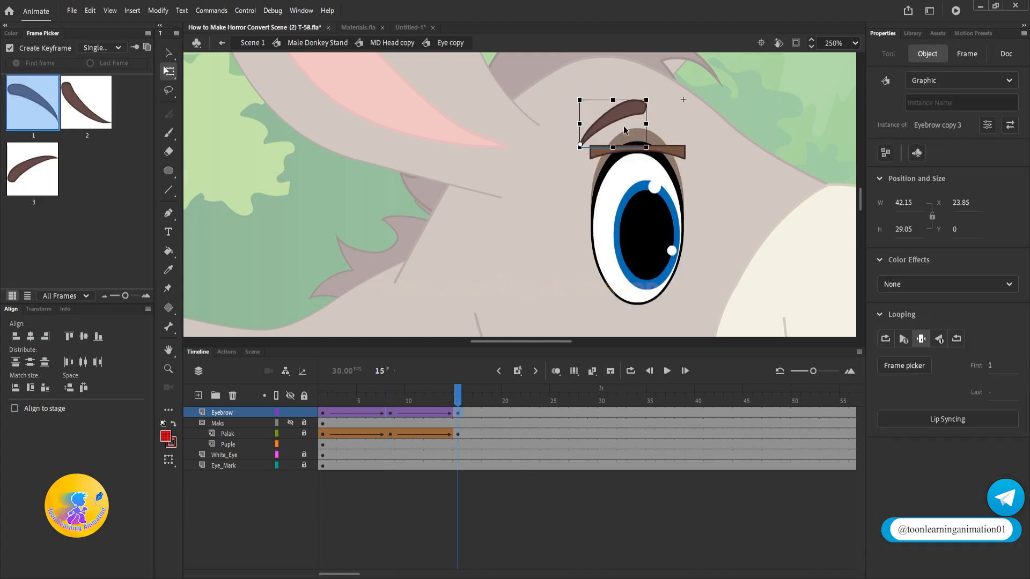
{"action": "double_click", "coordinate": [301, 186]}
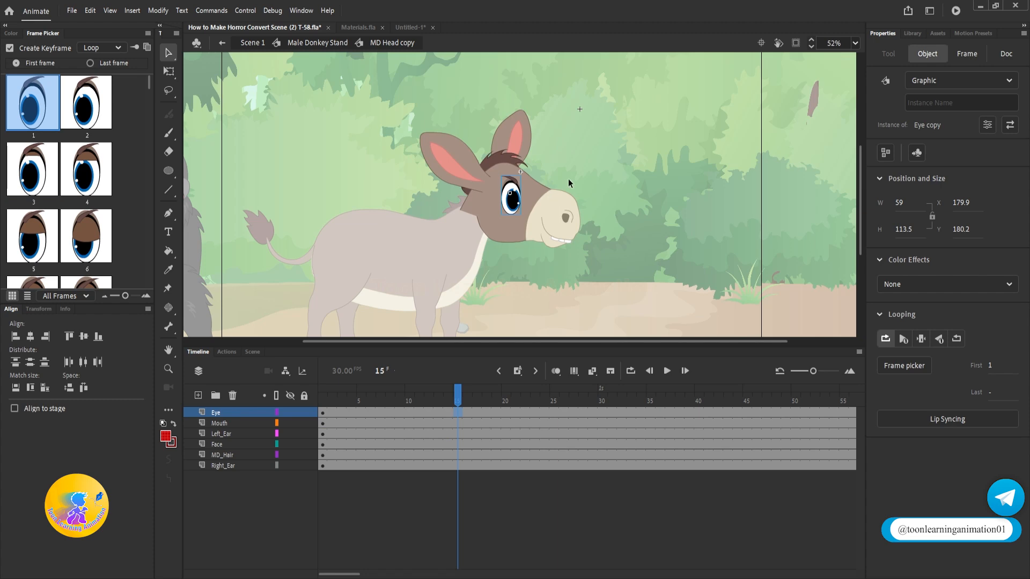
Inside the donkey's Eye copy symbol, shift the pupil on frame 1 backward toward the gorilla's side.
{"action": "double_click", "coordinate": [558, 198]}
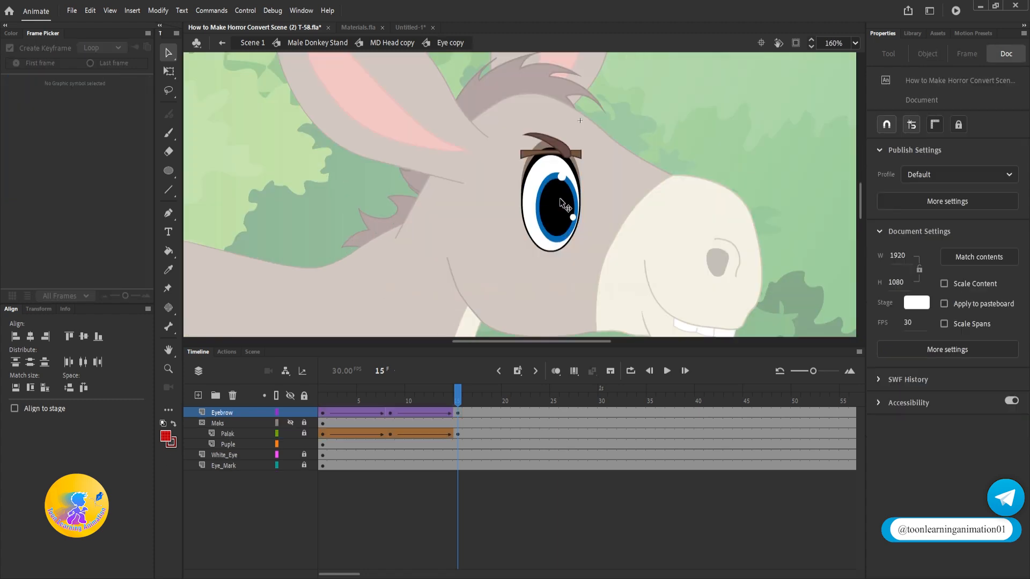
{"action": "key", "text": "shift+comma"}
{"action": "scroll", "coordinate": [559, 198], "scroll_direction": "up", "scroll_amount": 2}
{"action": "left_click_drag", "start_coordinate": [563, 208], "coordinate": [545, 208]}
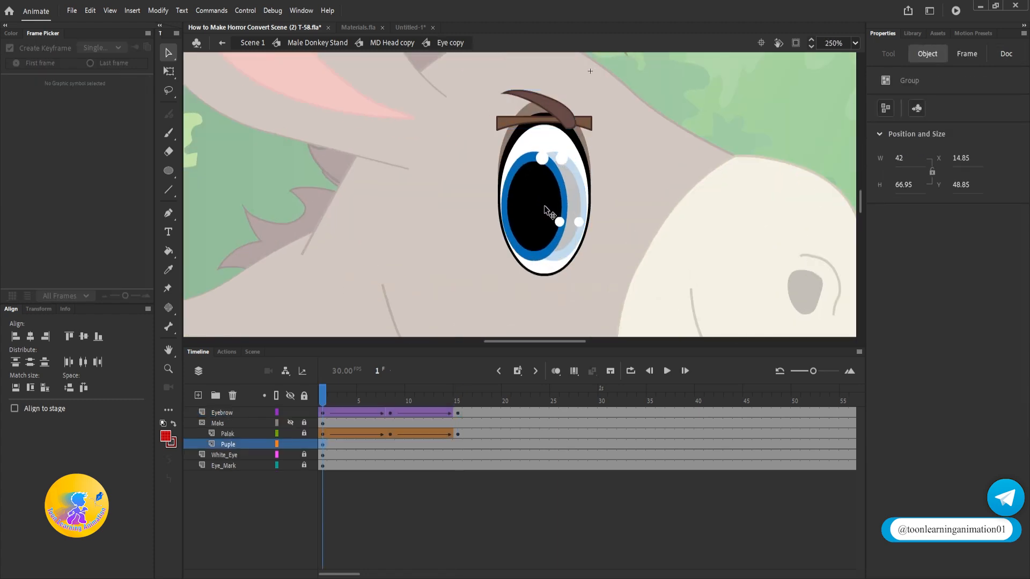
{"action": "scroll", "coordinate": [552, 207], "scroll_direction": "down", "scroll_amount": 5}
{"action": "scroll", "coordinate": [567, 180], "scroll_direction": "up", "scroll_amount": 4}
Open the donkey's Mouth copy 2 symbol and unlock its Upper_Lip layer.
{"action": "double_click", "coordinate": [584, 274]}
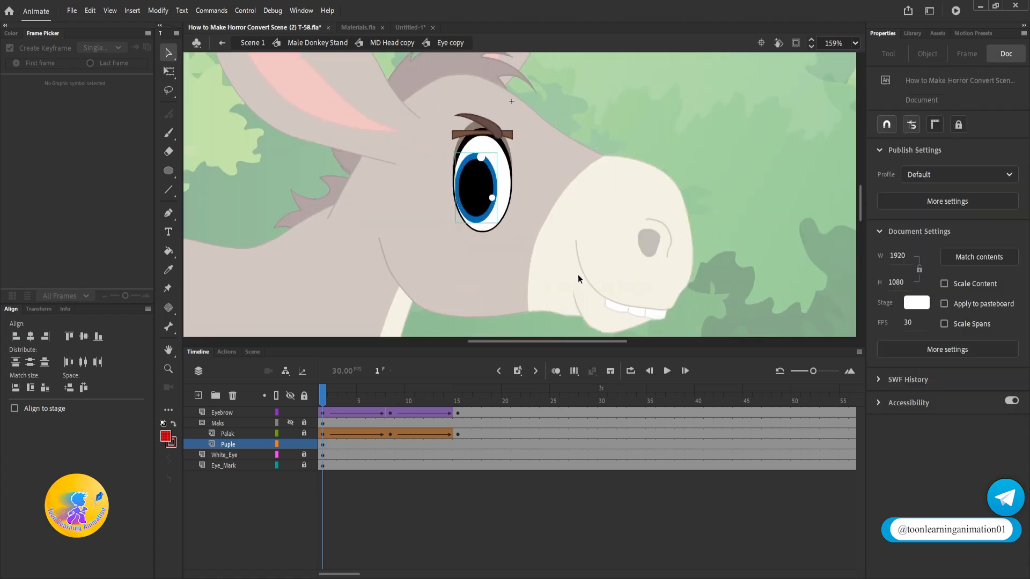
{"action": "double_click", "coordinate": [585, 274]}
{"action": "double_click", "coordinate": [585, 274]}
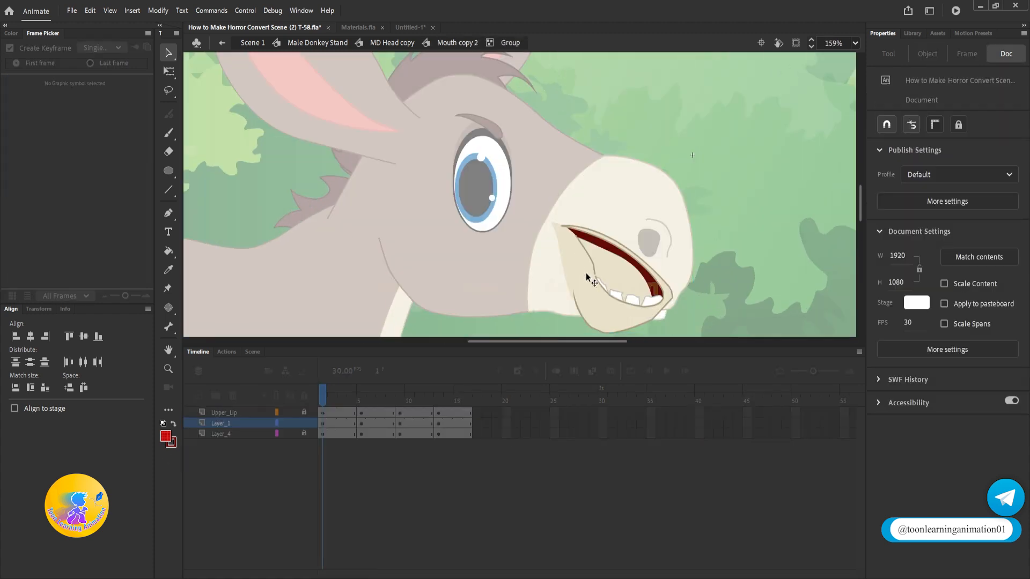
{"action": "double_click", "coordinate": [729, 252]}
{"action": "left_click", "coordinate": [307, 442]}
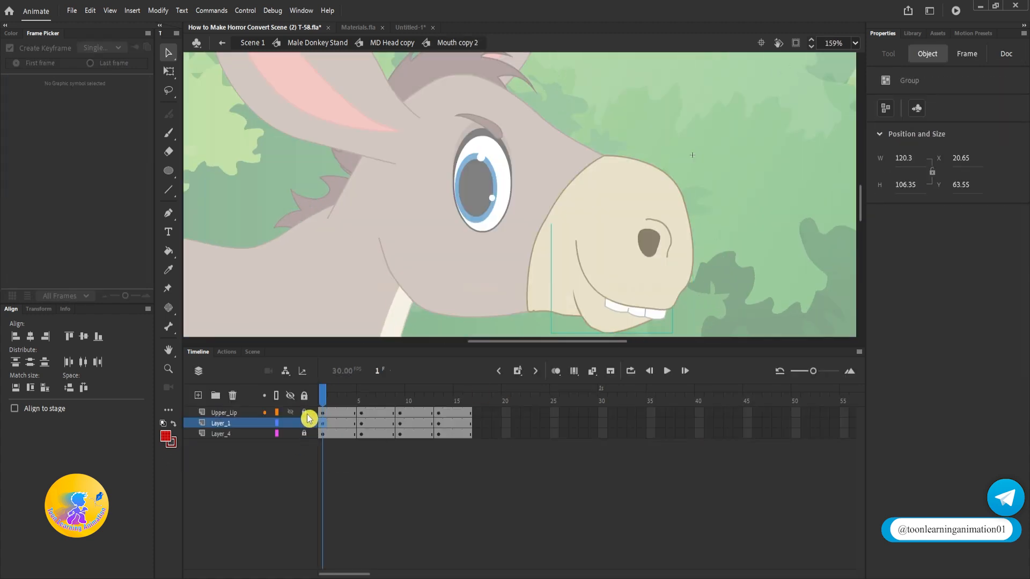
{"action": "left_click", "coordinate": [322, 470]}
Reshape the smile line in the donkey's upper-lip group into a downturned frown and return to Scene 1.
{"action": "scroll", "coordinate": [589, 265], "scroll_direction": "up", "scroll_amount": 1}
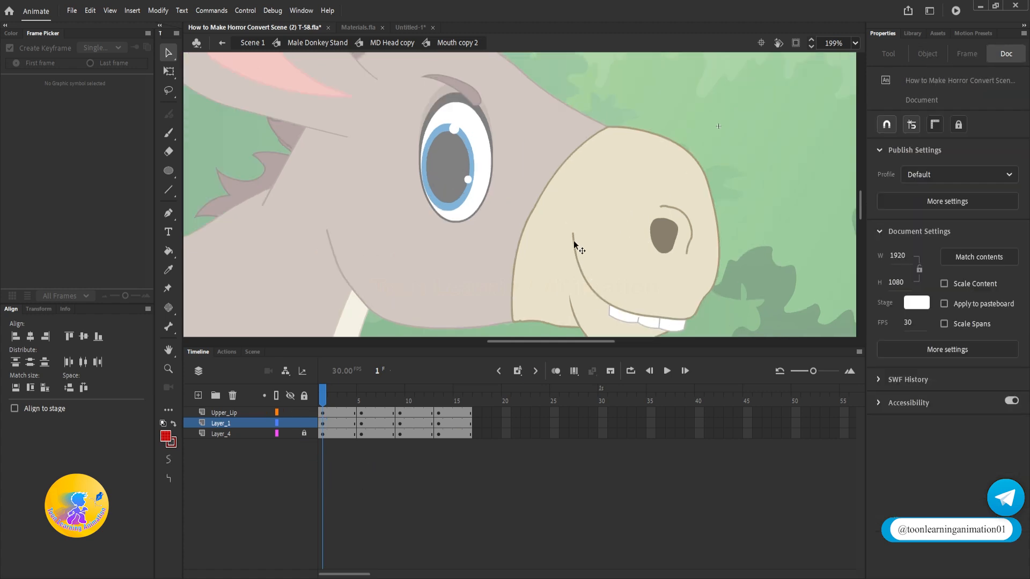
{"action": "left_click_drag", "start_coordinate": [573, 237], "coordinate": [593, 216]}
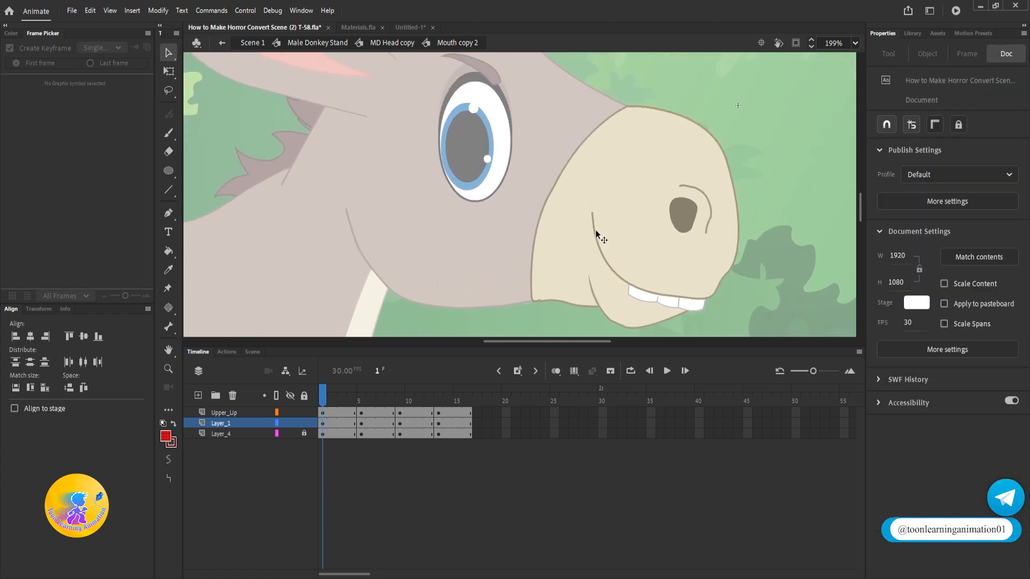
{"action": "scroll", "coordinate": [596, 230], "scroll_direction": "up", "scroll_amount": 1}
{"action": "double_click", "coordinate": [591, 214]}
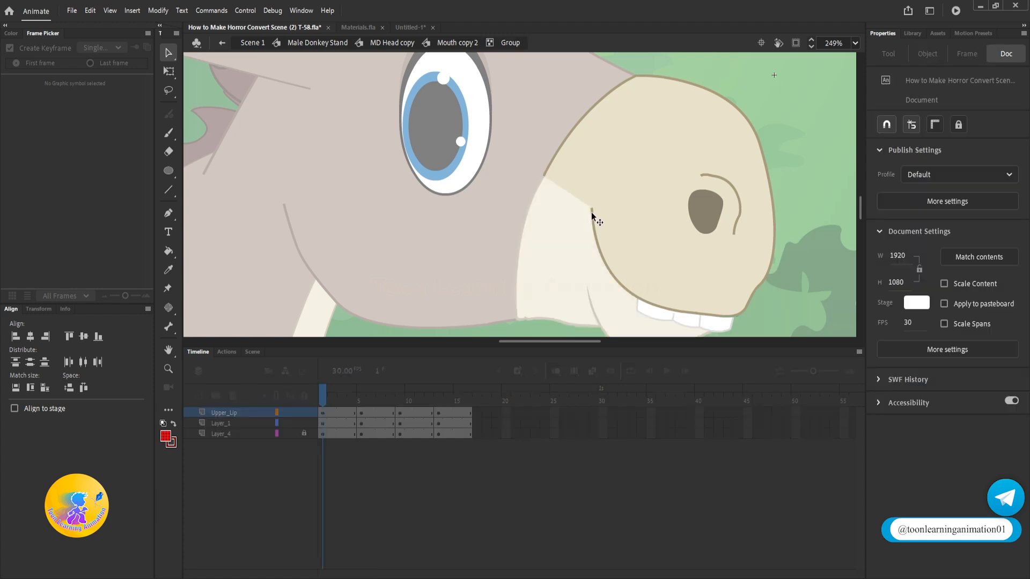
{"action": "double_click", "coordinate": [592, 214]}
{"action": "left_click_drag", "start_coordinate": [592, 208], "coordinate": [588, 266]}
{"action": "scroll", "coordinate": [588, 261], "scroll_direction": "down", "scroll_amount": 3}
{"action": "double_click", "coordinate": [735, 176]}
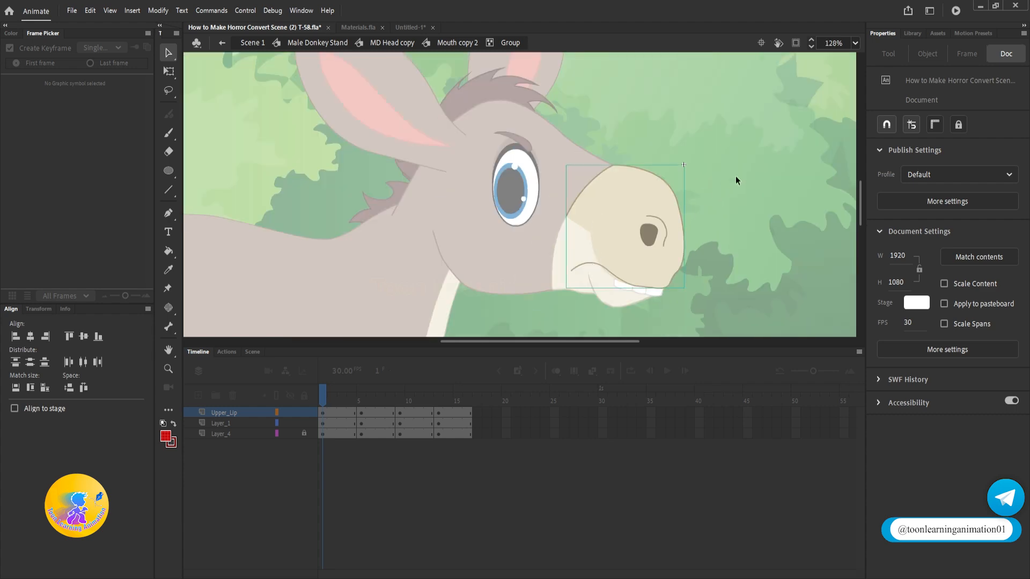
{"action": "double_click", "coordinate": [735, 176]}
{"action": "left_click", "coordinate": [735, 175]}
{"action": "scroll", "coordinate": [621, 221], "scroll_direction": "down", "scroll_amount": 3}
{"action": "double_click", "coordinate": [704, 192]}
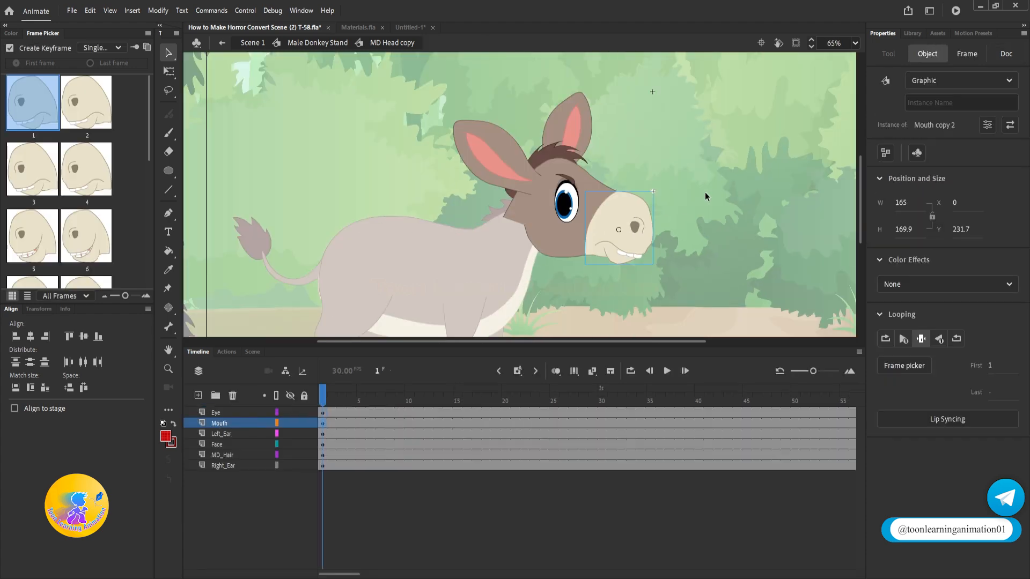
{"action": "double_click", "coordinate": [705, 192]}
{"action": "scroll", "coordinate": [663, 227], "scroll_direction": "down", "scroll_amount": 4}
{"action": "double_click", "coordinate": [662, 229]}
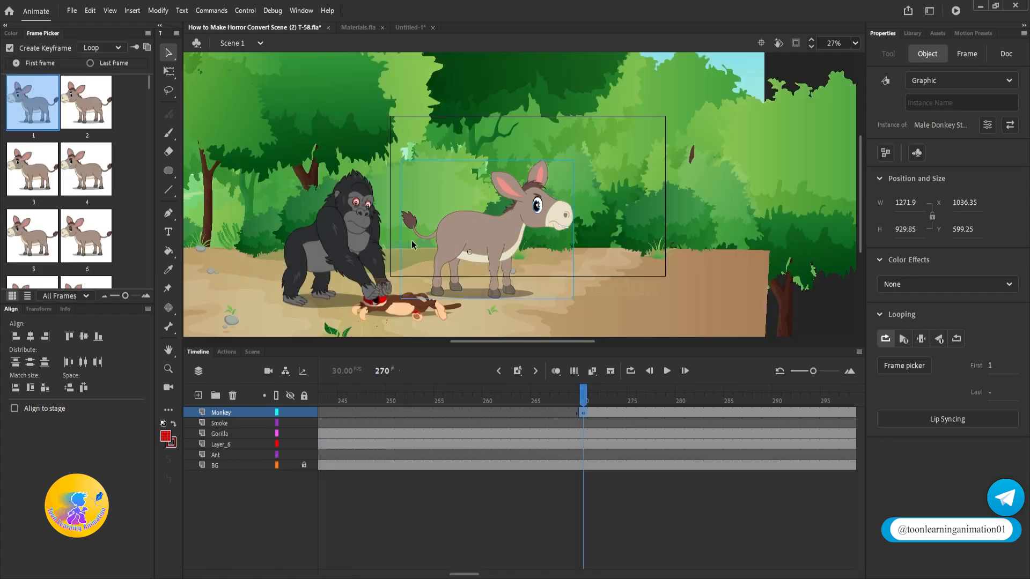
Play the scene around frame 270 to check how the gorilla and donkey look together.
{"action": "scroll", "coordinate": [393, 245], "scroll_direction": "up", "scroll_amount": 3}
{"action": "left_click_drag", "start_coordinate": [579, 391], "coordinate": [287, 394]}
{"action": "left_click_drag", "start_coordinate": [488, 221], "coordinate": [668, 236]}
{"action": "key", "text": "Return"}
{"action": "key", "text": "Return"}
{"action": "key", "text": "Return"}
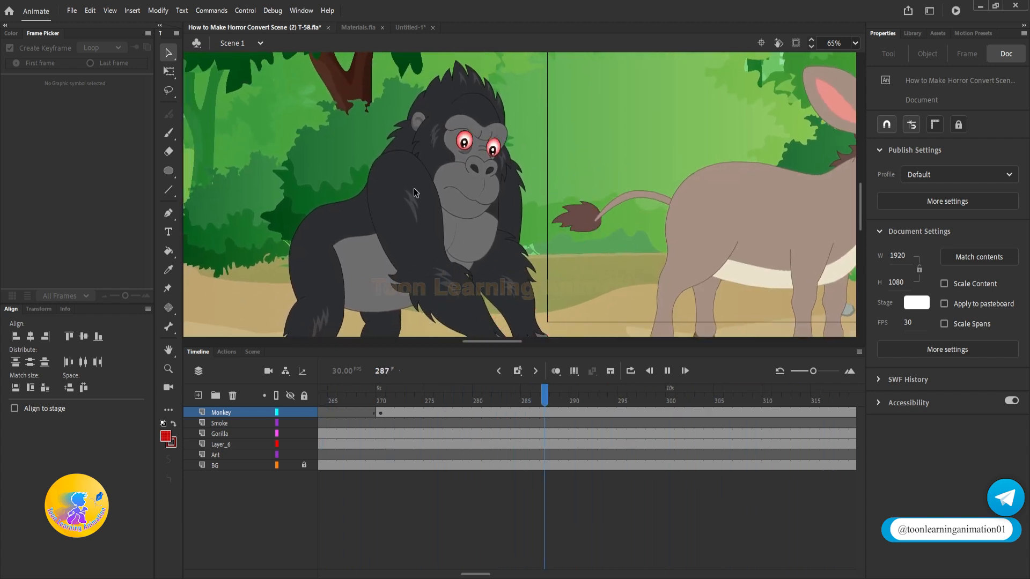
{"action": "key", "text": "Return"}
Add a keyframe on the Gorilla layer at frame 284 and open the Gorilla copy 2 symbol at frame 80.
{"action": "left_click_drag", "start_coordinate": [393, 403], "coordinate": [515, 399]}
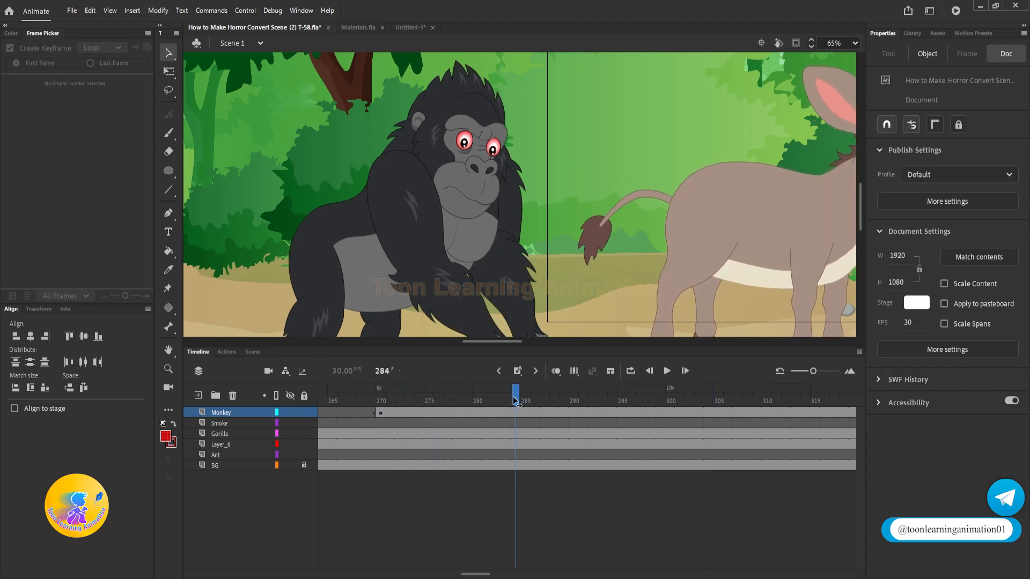
{"action": "left_click", "coordinate": [453, 240]}
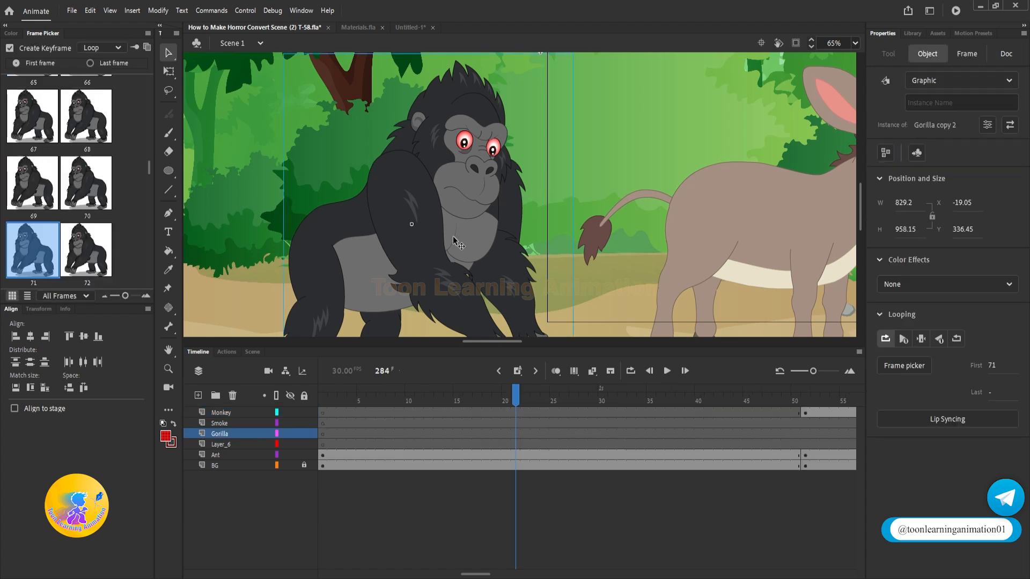
{"action": "double_click", "coordinate": [453, 236]}
{"action": "left_click_drag", "start_coordinate": [631, 397], "coordinate": [663, 397]}
{"action": "left_click_drag", "start_coordinate": [612, 264], "coordinate": [599, 184]}
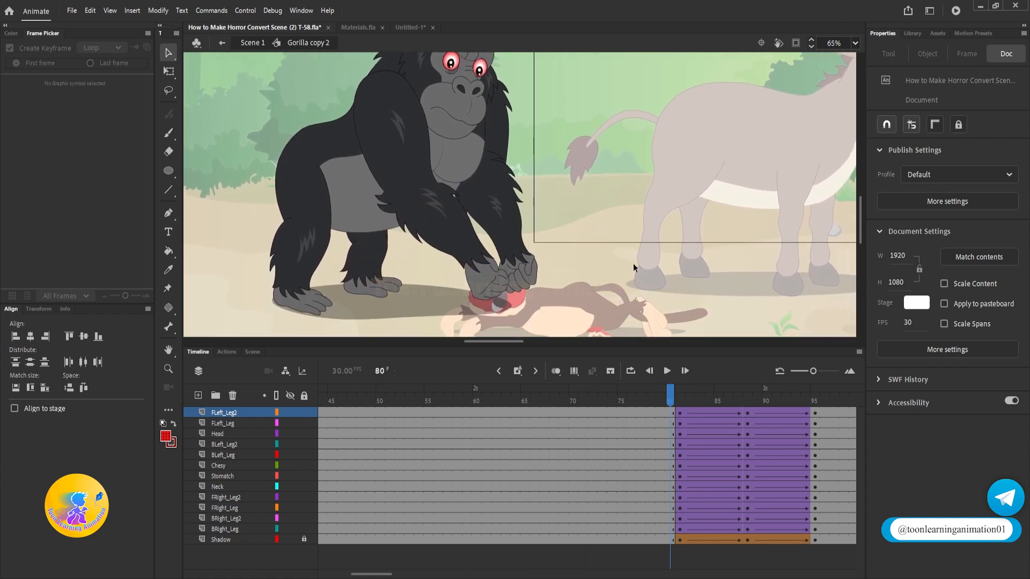
Clear and re-key frame 81 of the gorilla's body layers with the smash pose, and recreate the classic tween up to frame 88.
{"action": "left_click", "coordinate": [686, 511]}
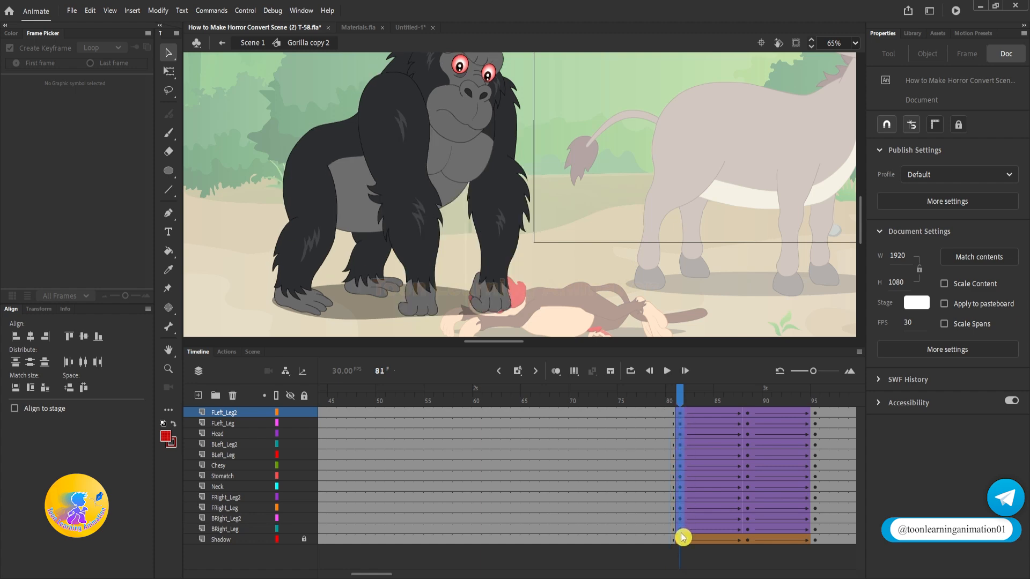
{"action": "left_click_drag", "start_coordinate": [682, 538], "coordinate": [682, 536]}
{"action": "key", "text": "shift+F6"}
{"action": "key", "text": "ctrl+z"}
{"action": "left_click_drag", "start_coordinate": [692, 419], "coordinate": [726, 526]}
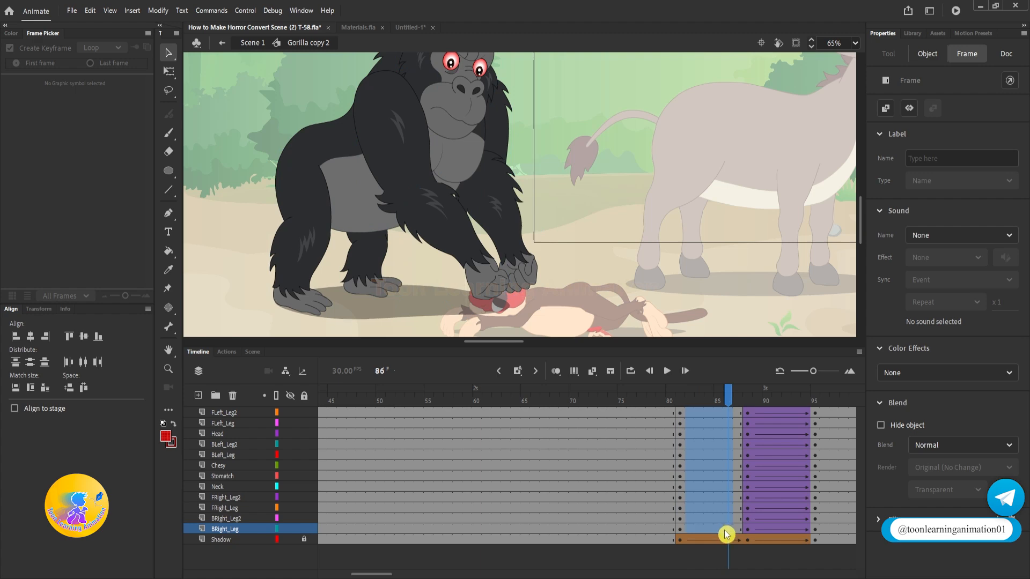
{"action": "right_click", "coordinate": [726, 526]}
{"action": "left_click", "coordinate": [758, 196]}
Rotate the gorilla's head more upright in the keyframe at frame 95 of the Head layer.
{"action": "left_click_drag", "start_coordinate": [682, 400], "coordinate": [812, 425]}
{"action": "key", "text": "space"}
{"action": "left_click_drag", "start_coordinate": [576, 139], "coordinate": [591, 261]}
{"action": "left_click", "coordinate": [803, 387]}
{"action": "left_click", "coordinate": [469, 187]}
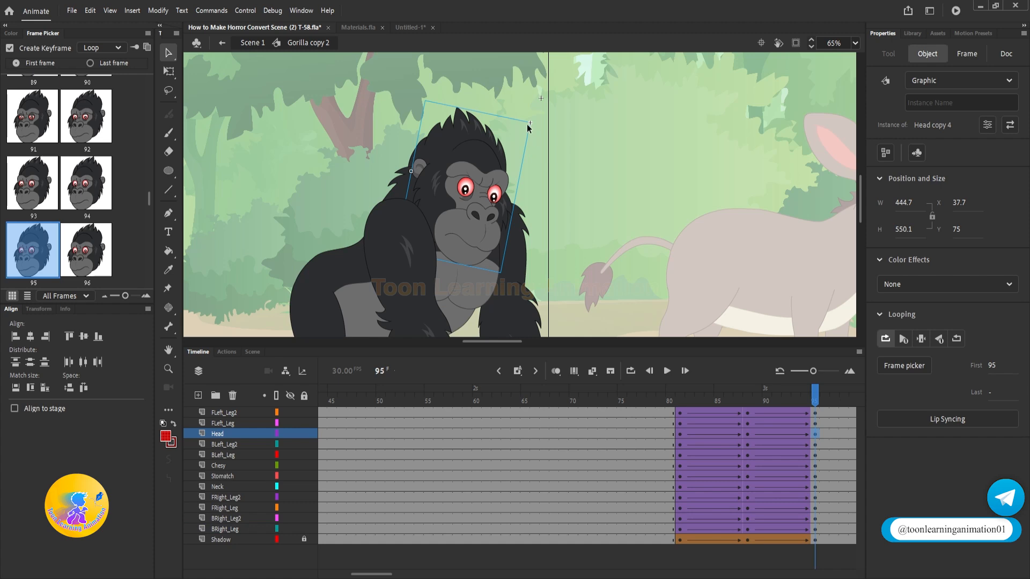
{"action": "key", "text": "q"}
{"action": "left_click_drag", "start_coordinate": [532, 102], "coordinate": [511, 75]}
Inside the gorilla's Eyes copy 4 symbol, select the RPuple and LPuple frames between frames 88 and 95.
{"action": "scroll", "coordinate": [471, 167], "scroll_direction": "up", "scroll_amount": 6}
{"action": "double_click", "coordinate": [462, 194]}
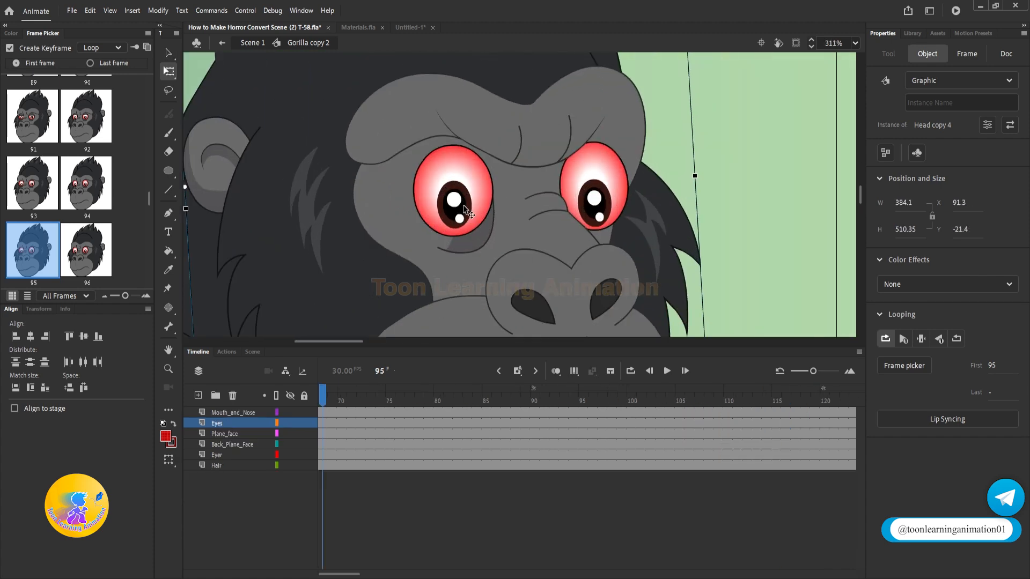
{"action": "double_click", "coordinate": [464, 206]}
{"action": "scroll", "coordinate": [445, 252], "scroll_direction": "up", "scroll_amount": 3}
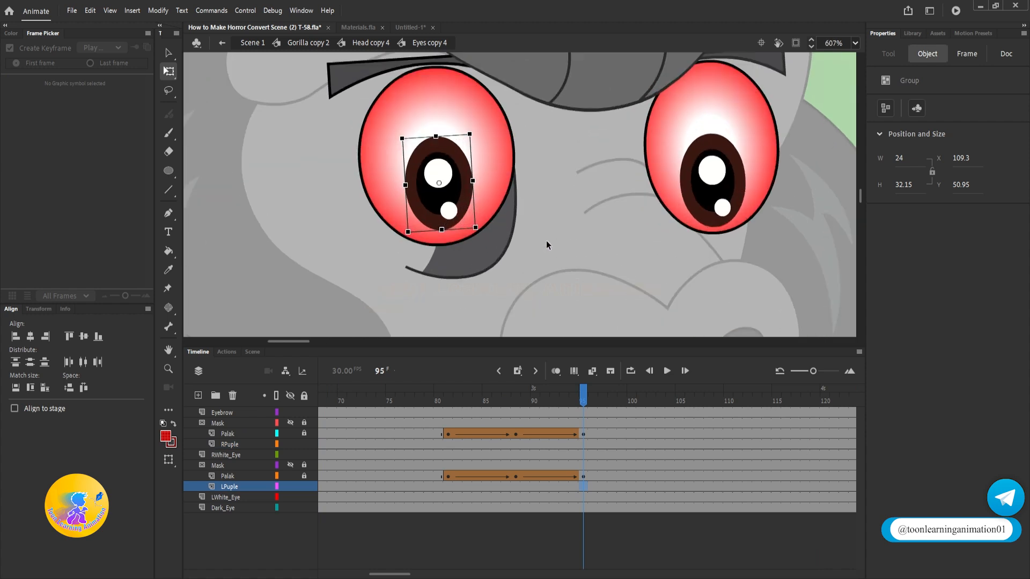
{"action": "left_click", "coordinate": [584, 444], "text": "shift"}
{"action": "left_click", "coordinate": [584, 445]}
{"action": "left_click_drag", "start_coordinate": [585, 445], "coordinate": [515, 445]}
{"action": "left_click", "coordinate": [584, 487]}
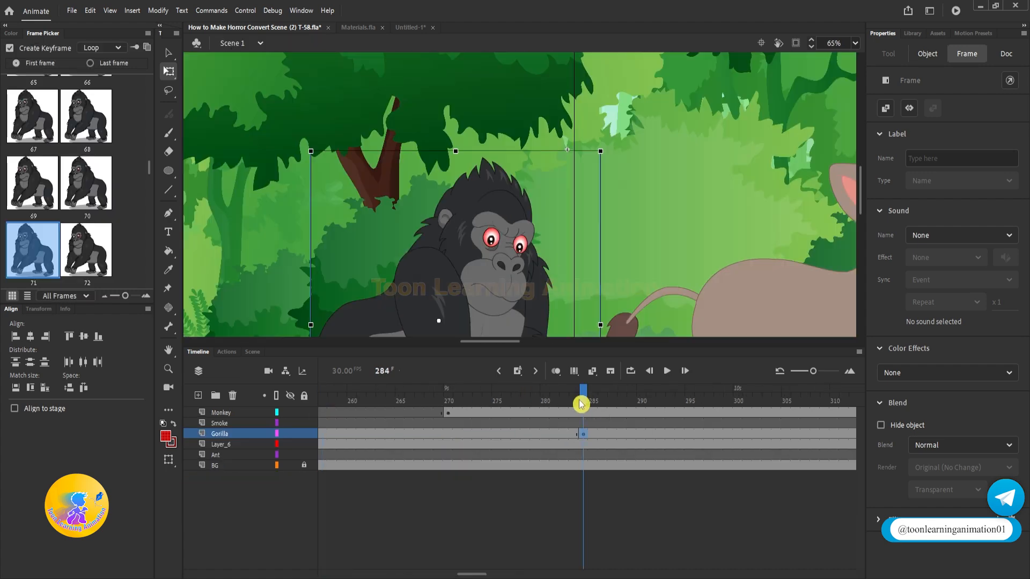
Scrub through the gorilla symbol's tween between frames 80 and 95 to review the rising motion.
{"action": "mouse_move", "coordinate": [580, 404]}
{"action": "left_mouse_down"}
{"action": "mouse_move", "coordinate": [449, 404]}
{"action": "mouse_move", "coordinate": [577, 412]}
{"action": "mouse_move", "coordinate": [590, 402]}
{"action": "mouse_move", "coordinate": [827, 393]}
{"action": "mouse_move", "coordinate": [586, 393]}
{"action": "left_mouse_up"}
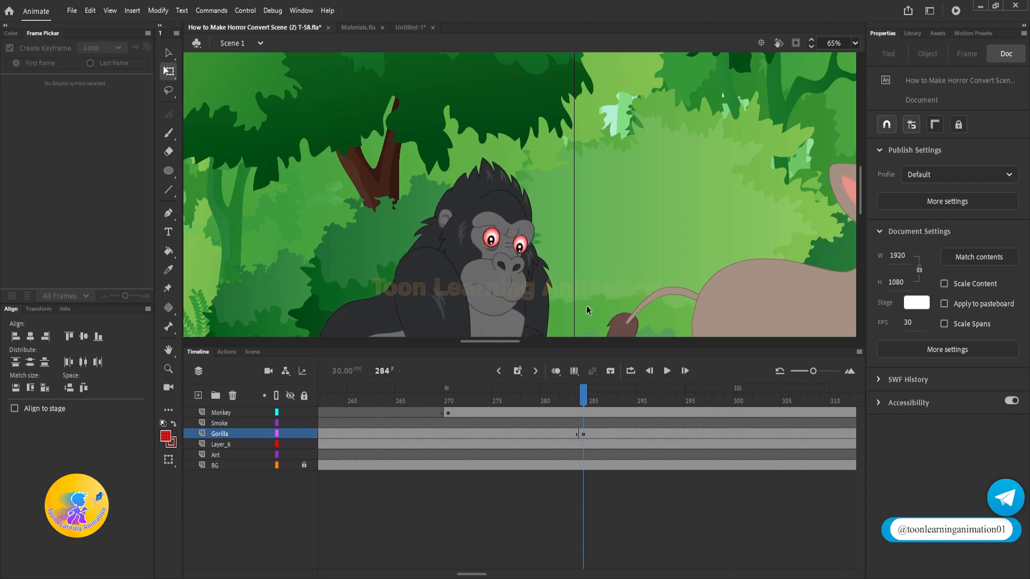
{"action": "scroll", "coordinate": [581, 308], "scroll_direction": "down", "scroll_amount": 3}
{"action": "double_click", "coordinate": [491, 209]}
{"action": "left_click", "coordinate": [673, 398]}
{"action": "left_click_drag", "start_coordinate": [650, 398], "coordinate": [807, 394]}
{"action": "left_click_drag", "start_coordinate": [719, 398], "coordinate": [709, 398]}
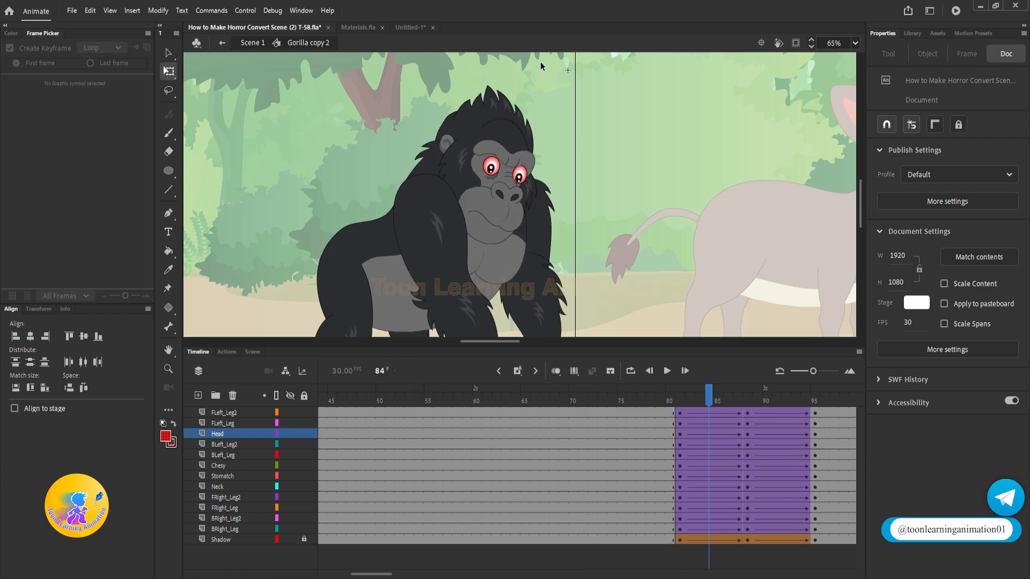
{"action": "double_click", "coordinate": [550, 108]}
Set the gorilla's first looping frame to 81 at frame 284 and play the scene to check the motion.
{"action": "left_click", "coordinate": [457, 400]}
{"action": "left_click", "coordinate": [470, 240]}
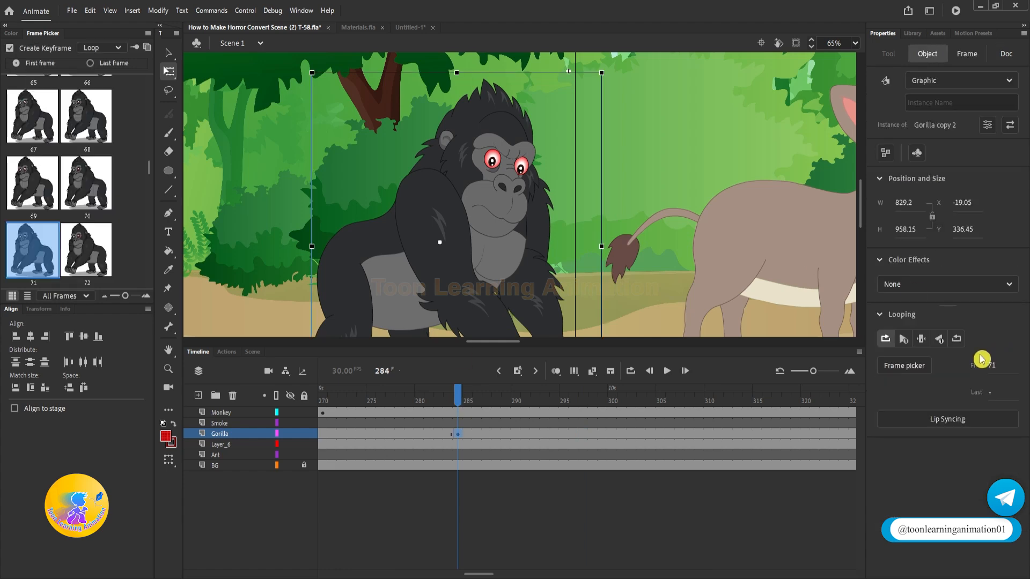
{"action": "left_click", "coordinate": [993, 365]}
{"action": "type", "text": "81"}
{"action": "key", "text": "Return"}
{"action": "left_click", "coordinate": [680, 192]}
{"action": "key", "text": "Return"}
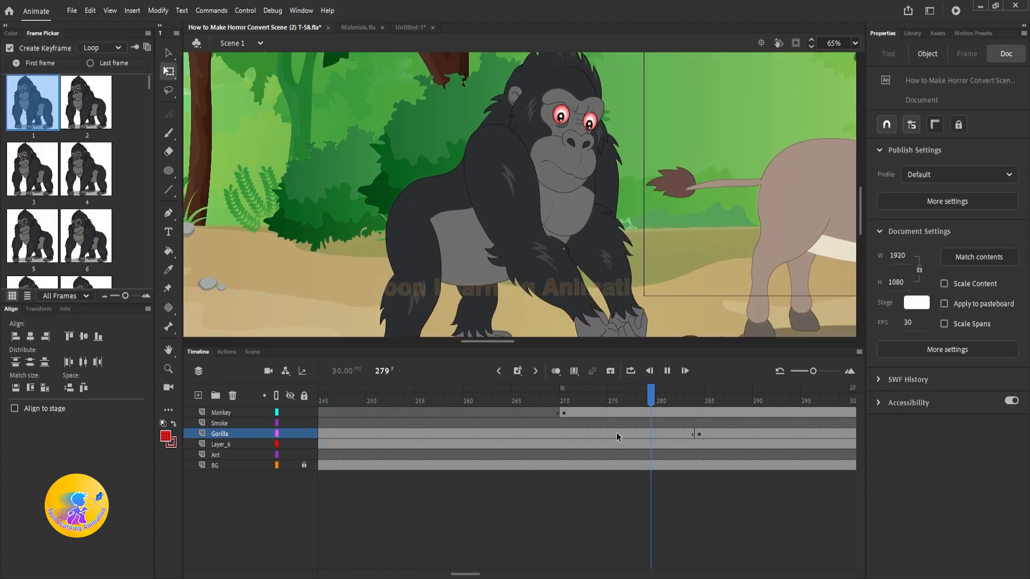
Play the scene from about frame 256 past frame 300 to review the gorilla's rise and the donkey's timing.
{"action": "key", "text": "Return"}
{"action": "scroll", "coordinate": [677, 210], "scroll_direction": "up", "scroll_amount": 3}
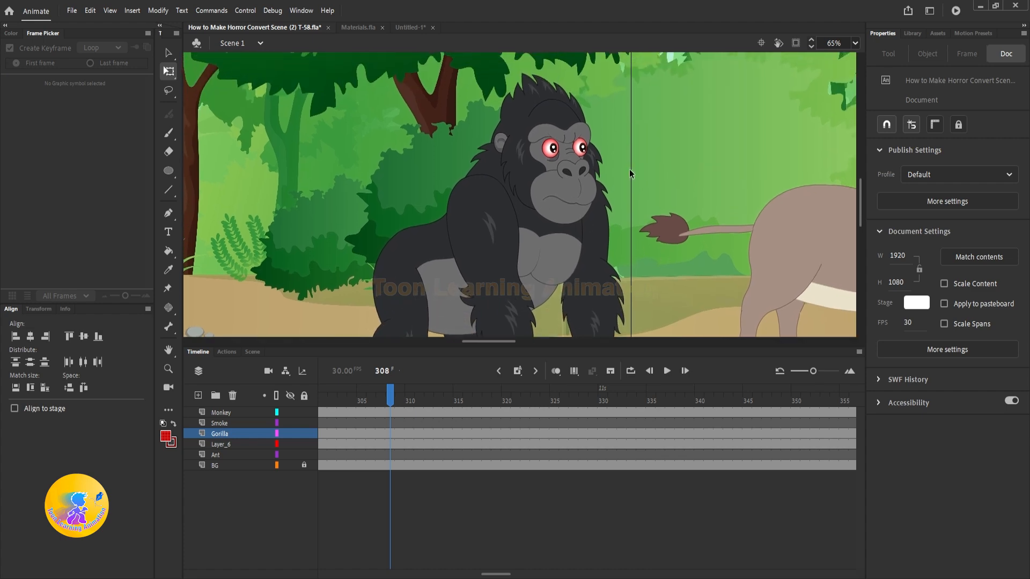
{"action": "key", "text": "Return"}
{"action": "key", "text": "Return"}
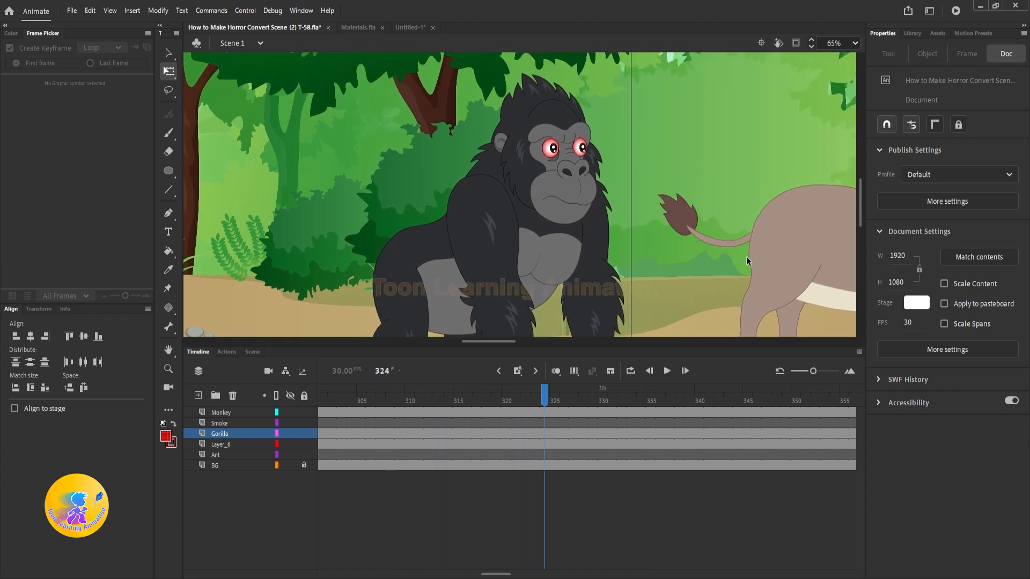
{"action": "scroll", "coordinate": [745, 259], "scroll_direction": "right", "scroll_amount": 5}
{"action": "scroll", "coordinate": [617, 236], "scroll_direction": "down", "scroll_amount": 4}
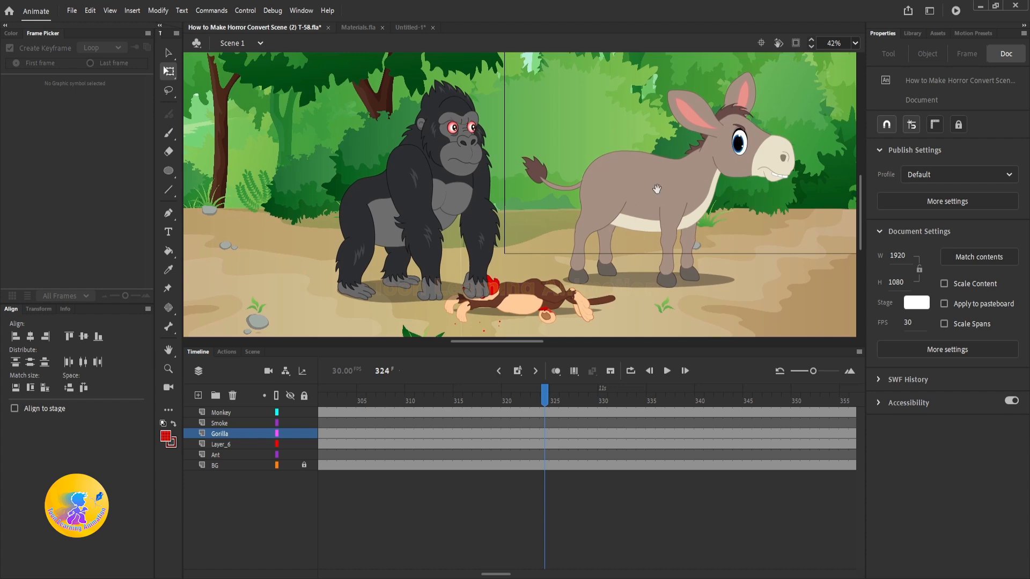
{"action": "left_click_drag", "start_coordinate": [656, 189], "coordinate": [659, 207]}
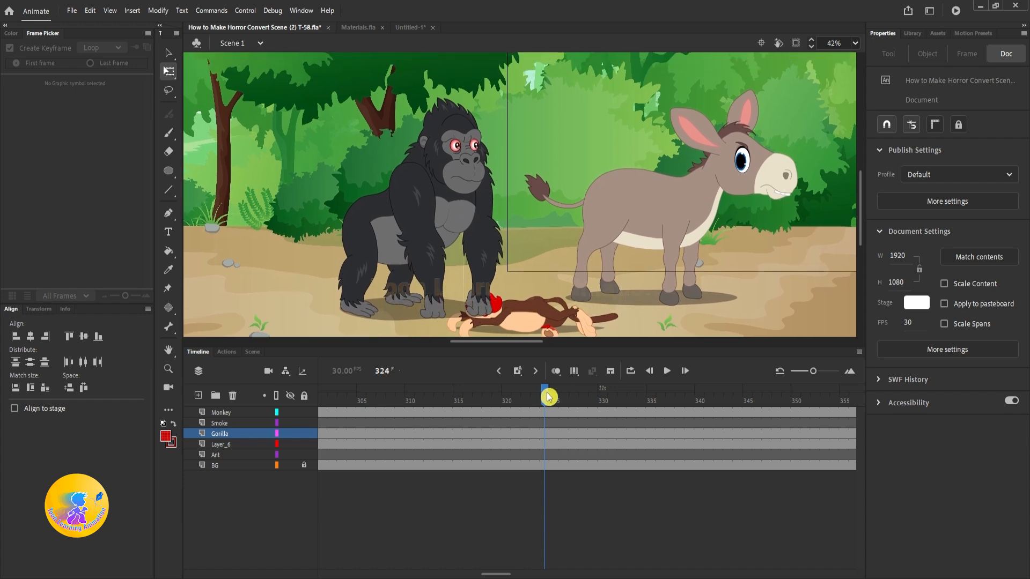
{"action": "left_click_drag", "start_coordinate": [548, 397], "coordinate": [602, 394]}
{"action": "left_click", "coordinate": [650, 206]}
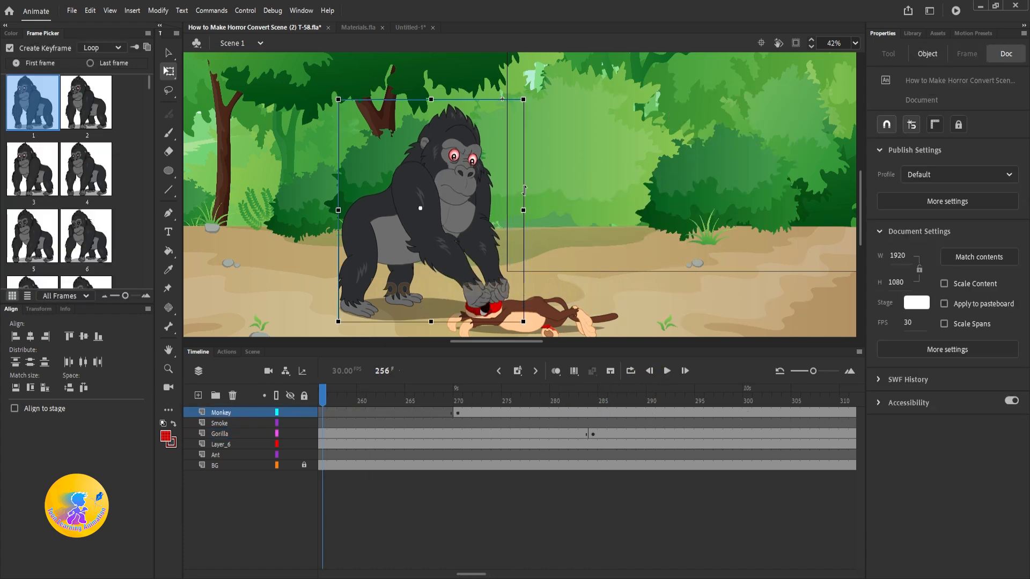
{"action": "scroll", "coordinate": [474, 224], "scroll_direction": "up", "scroll_amount": 1}
{"action": "left_click_drag", "start_coordinate": [513, 251], "coordinate": [558, 216]}
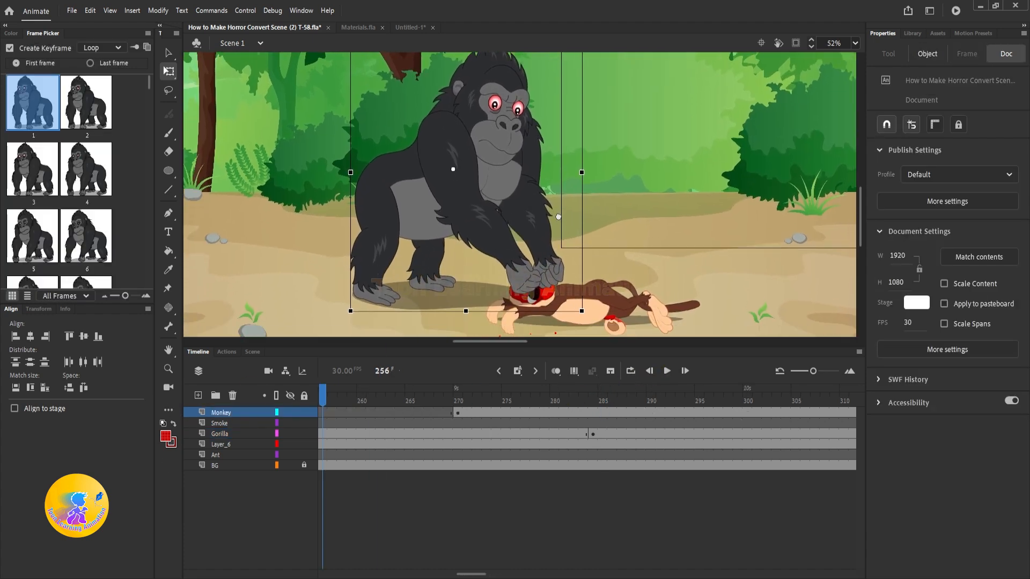
{"action": "key", "text": "Return"}
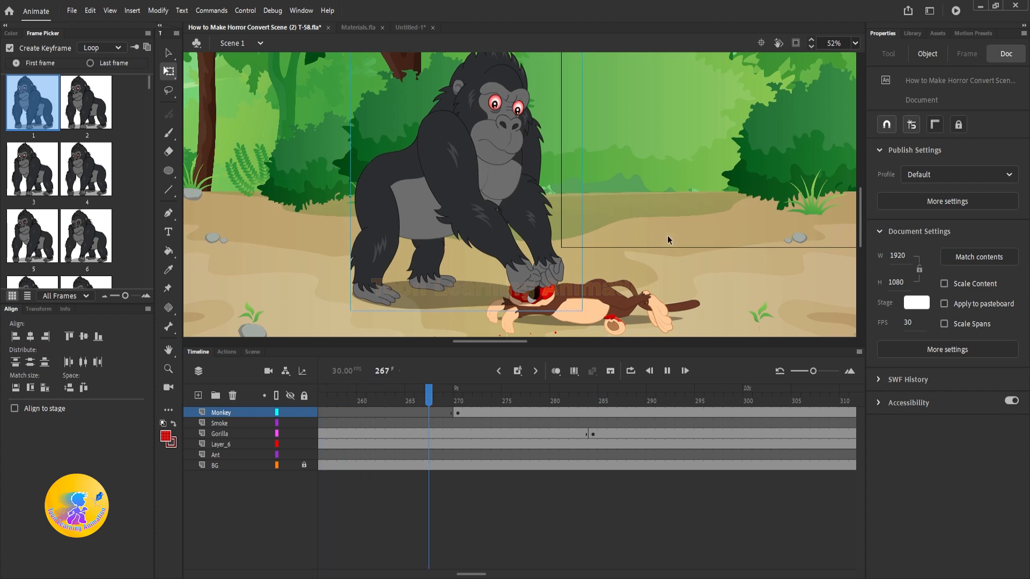
{"action": "left_click", "coordinate": [697, 210]}
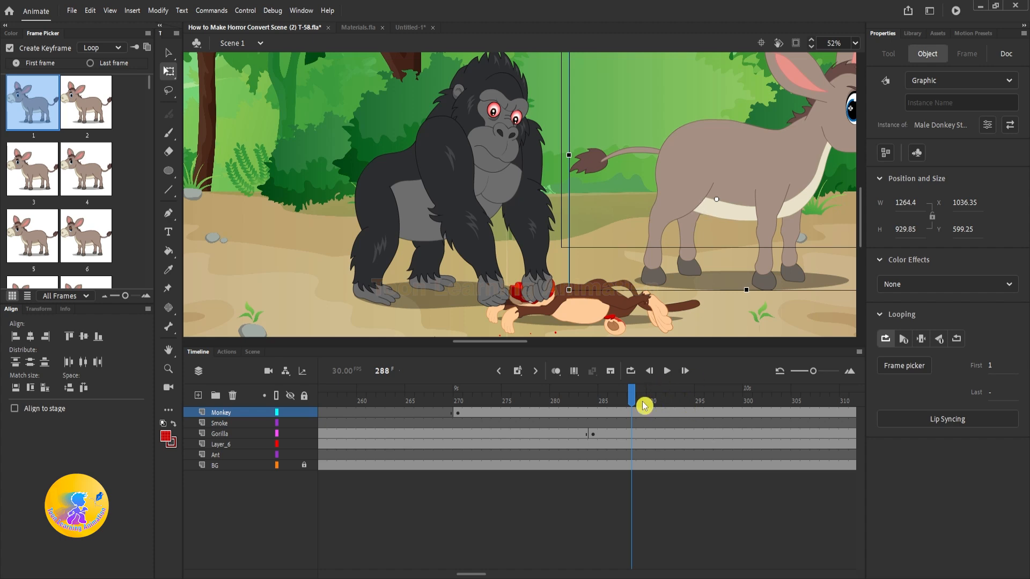
{"action": "key", "text": "Return"}
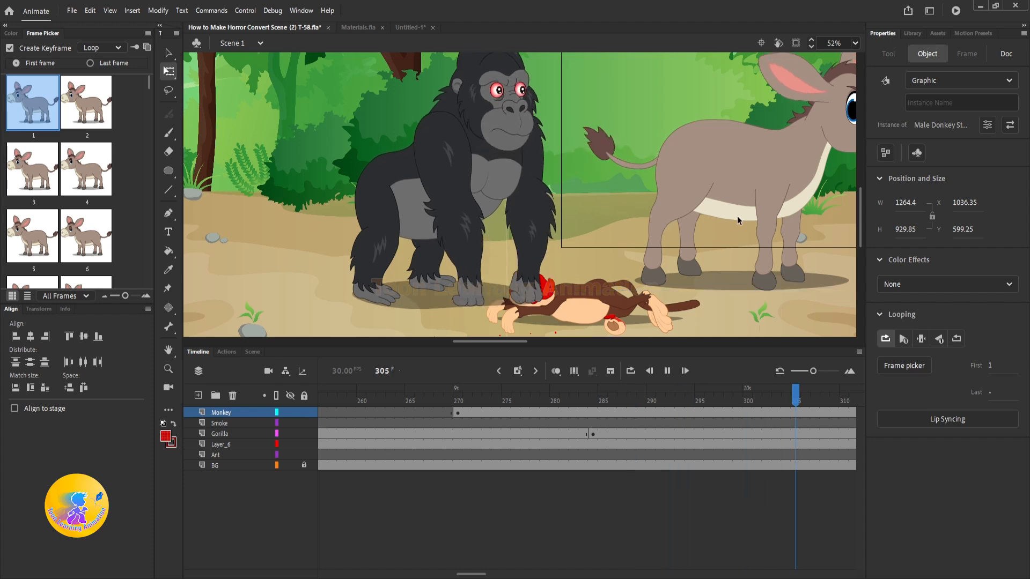
Insert a keyframe at frame 310 of the Monkey layer and delete the donkey from the keyframe at frame 270.
{"action": "left_click_drag", "start_coordinate": [661, 99], "coordinate": [561, 152]}
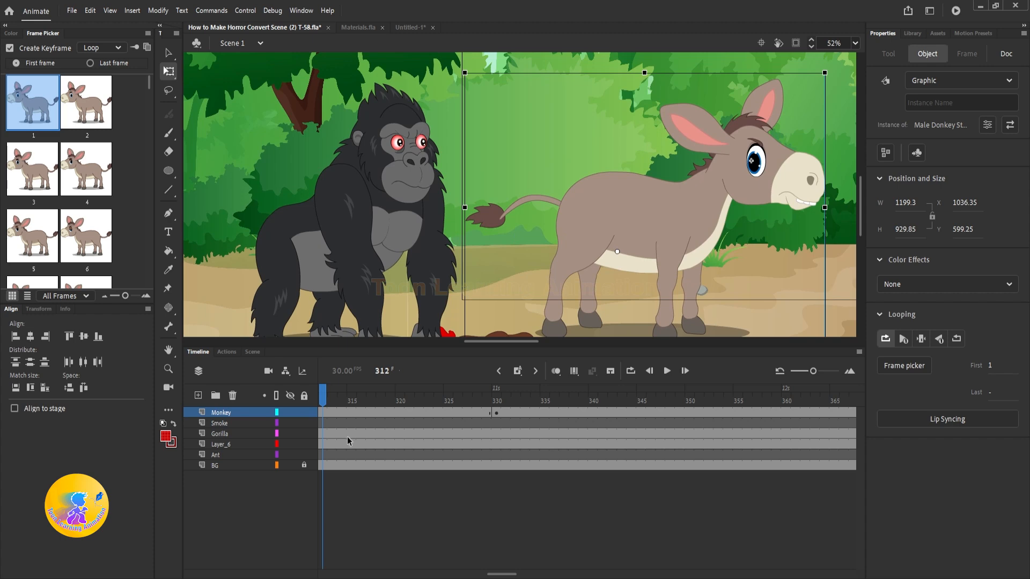
{"action": "left_click_drag", "start_coordinate": [514, 575], "coordinate": [488, 574]}
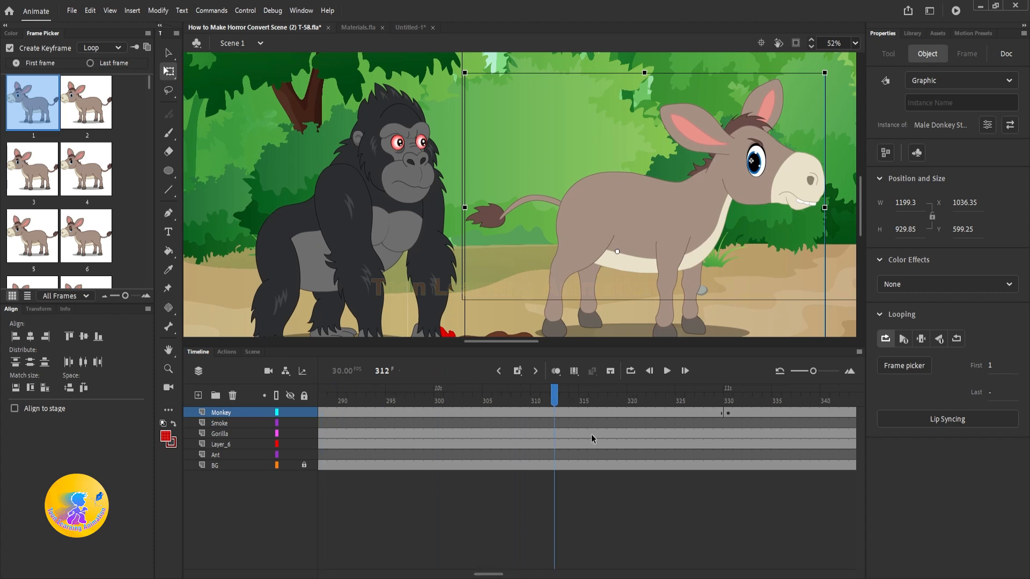
{"action": "left_click", "coordinate": [541, 413]}
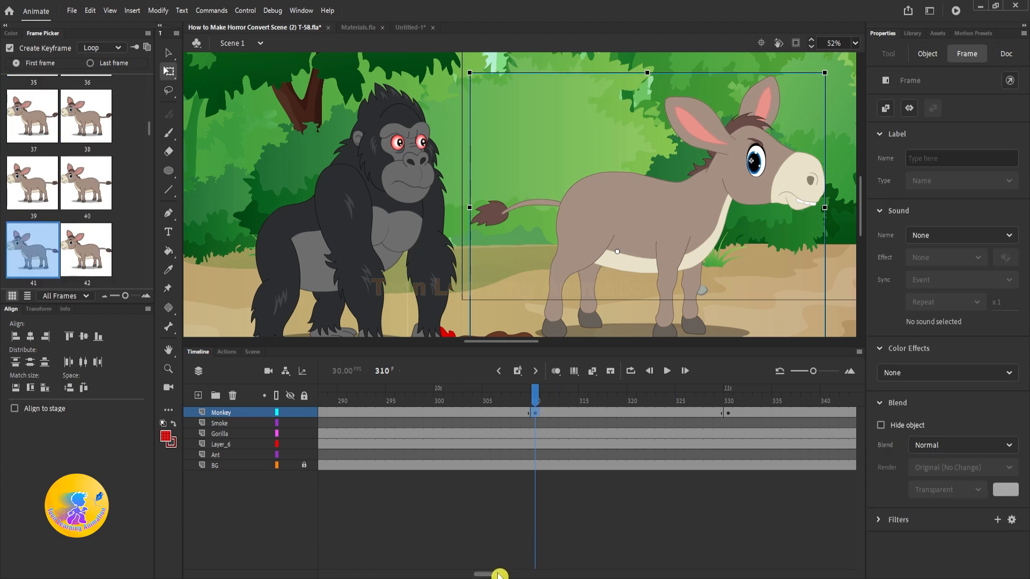
{"action": "left_click_drag", "start_coordinate": [490, 573], "coordinate": [483, 575]}
{"action": "left_click", "coordinate": [390, 414]}
{"action": "key", "text": "Delete"}
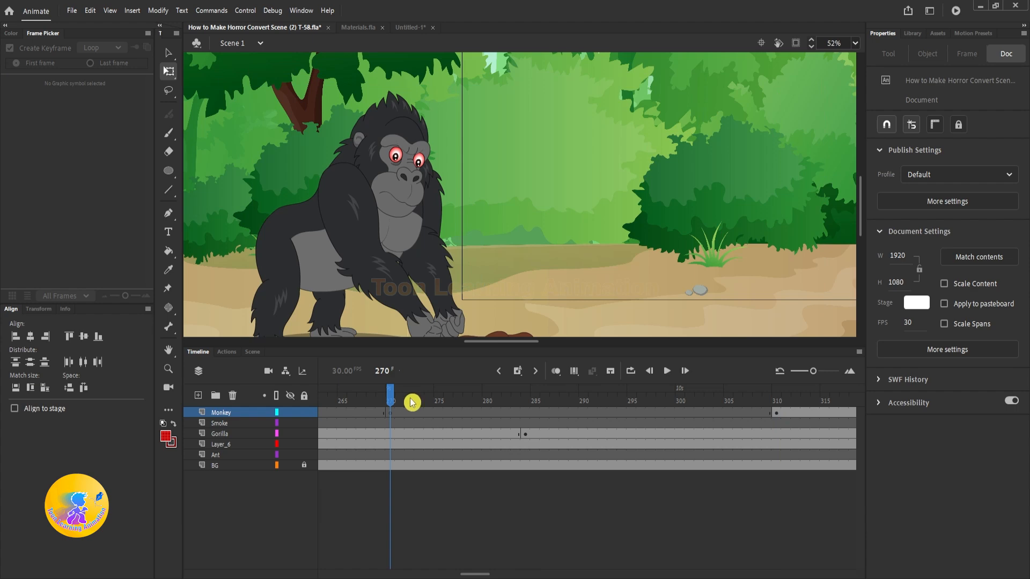
Play the scene from frame 270 to about frame 335 to check when the donkey appears after the gorilla rises.
{"action": "scroll", "coordinate": [569, 215], "scroll_direction": "up", "scroll_amount": 3}
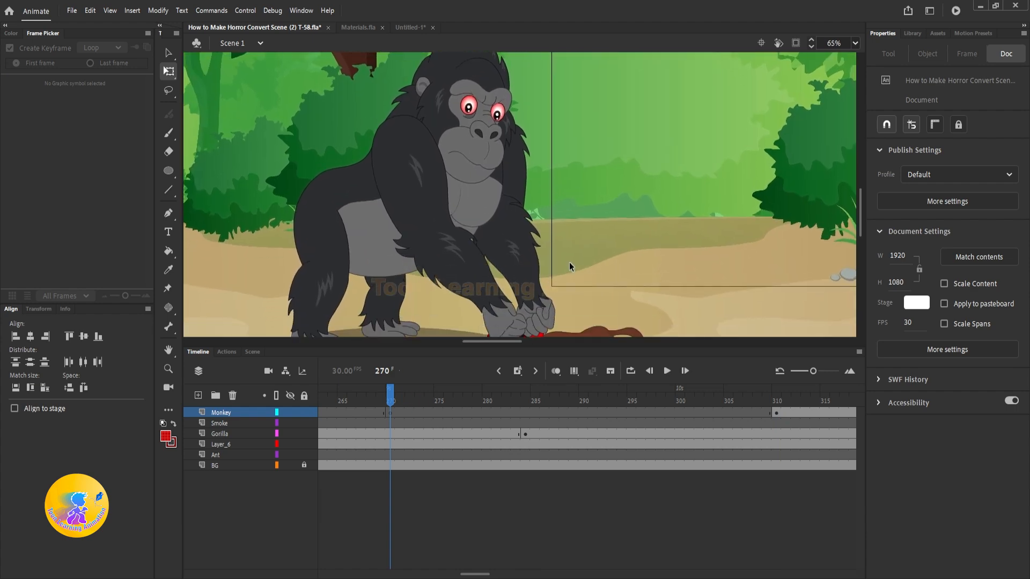
{"action": "left_click_drag", "start_coordinate": [556, 347], "coordinate": [557, 413]}
{"action": "key", "text": "Return"}
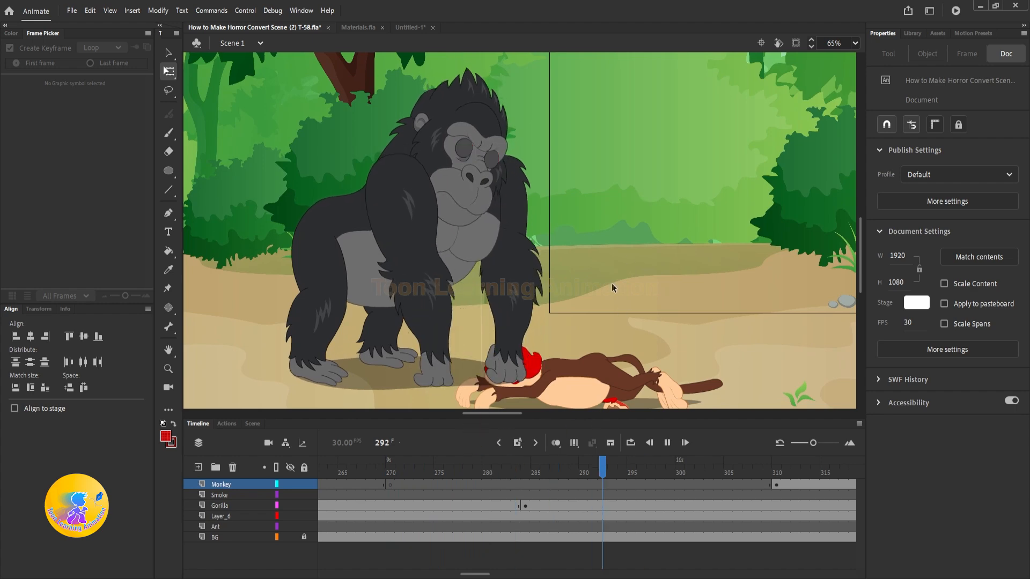
{"action": "left_click", "coordinate": [737, 473]}
{"action": "left_click", "coordinate": [776, 474]}
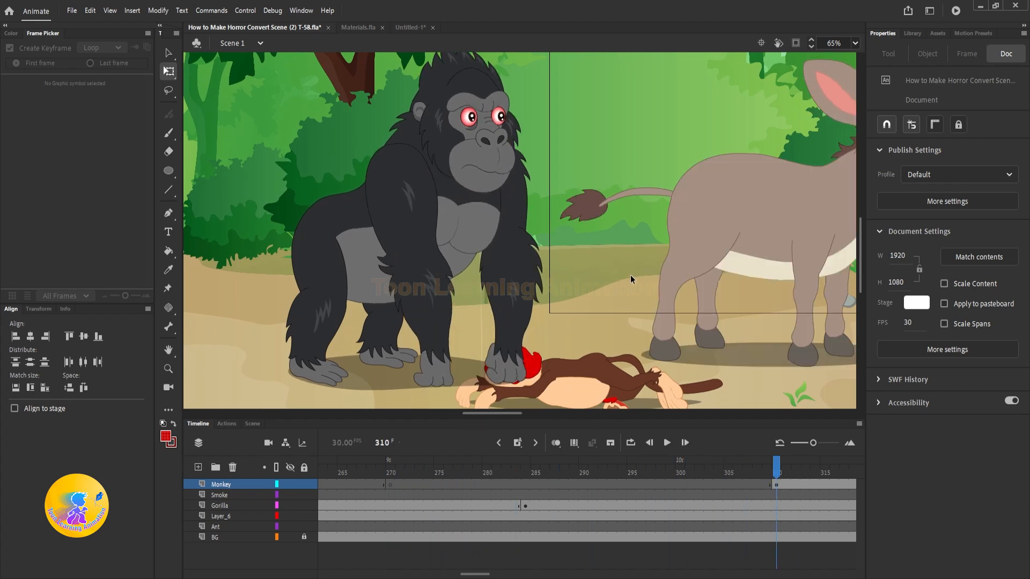
{"action": "scroll", "coordinate": [629, 275], "scroll_direction": "down", "scroll_amount": 3}
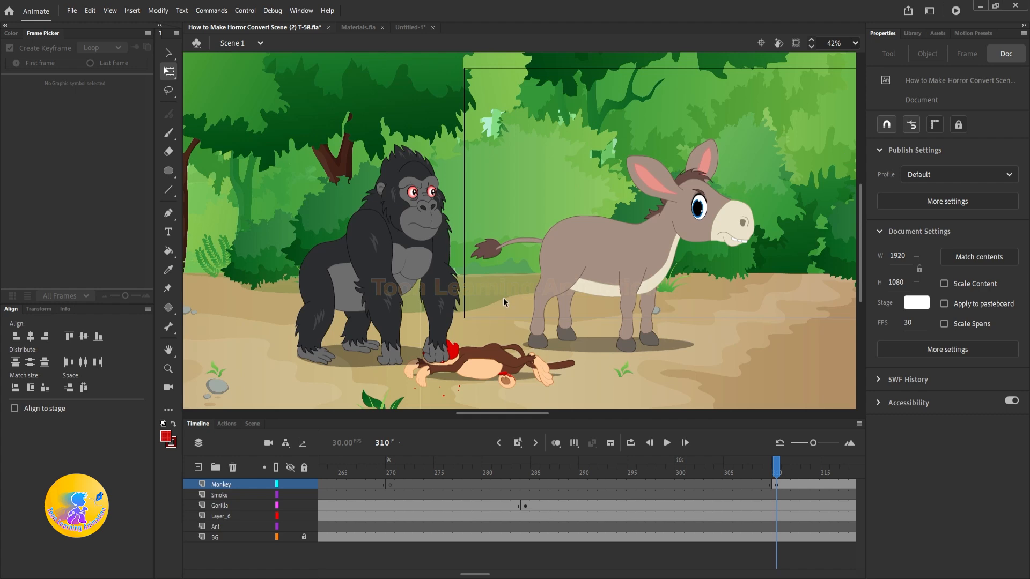
{"action": "key", "text": "Return"}
{"action": "left_click", "coordinate": [464, 465]}
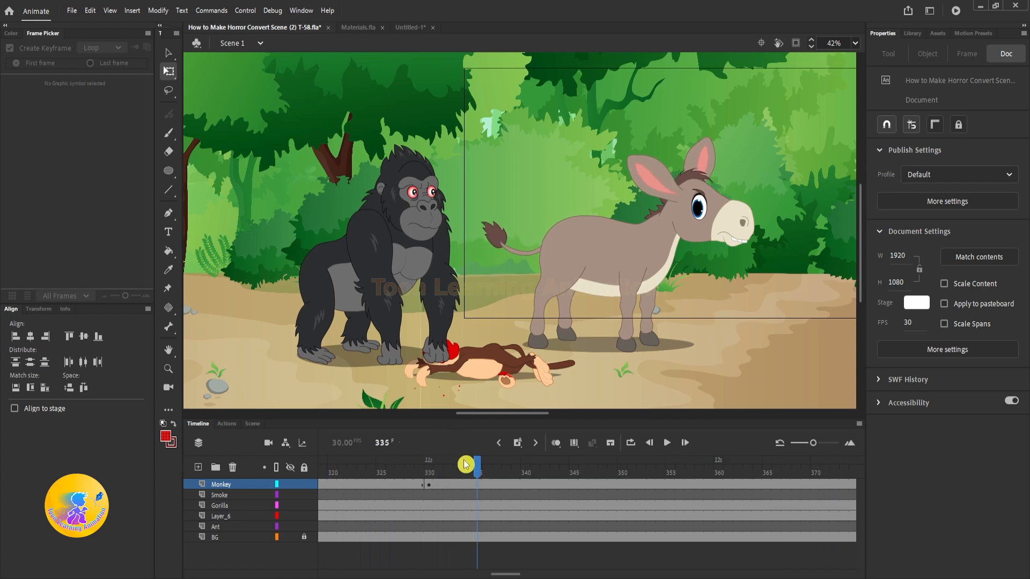
Cut the donkey from the keyframe at frame 330 of the Monkey layer.
{"action": "left_click", "coordinate": [434, 472]}
{"action": "scroll", "coordinate": [619, 239], "scroll_direction": "down", "scroll_amount": 1}
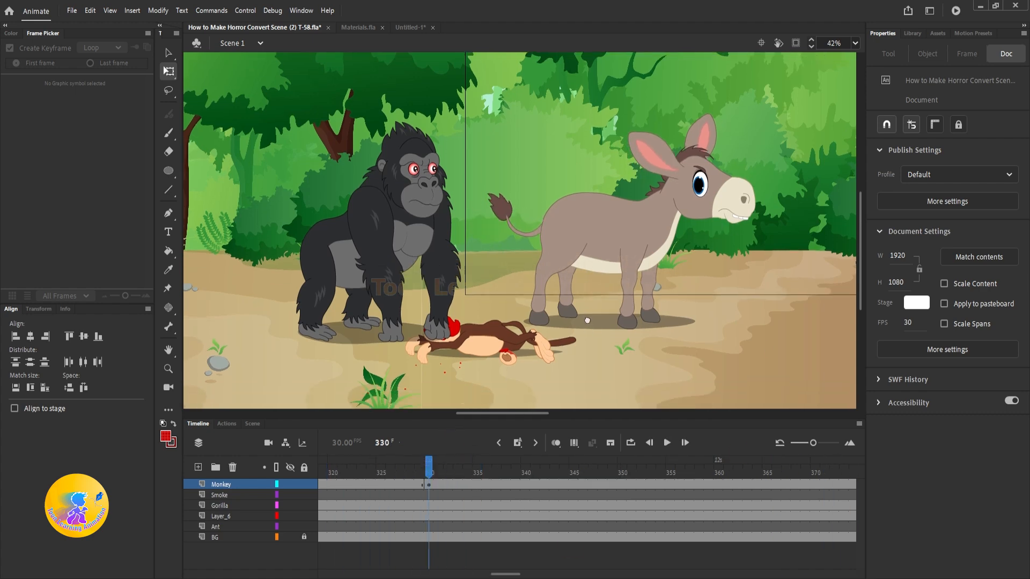
{"action": "left_click", "coordinate": [618, 239]}
{"action": "scroll", "coordinate": [621, 236], "scroll_direction": "left", "scroll_amount": 1}
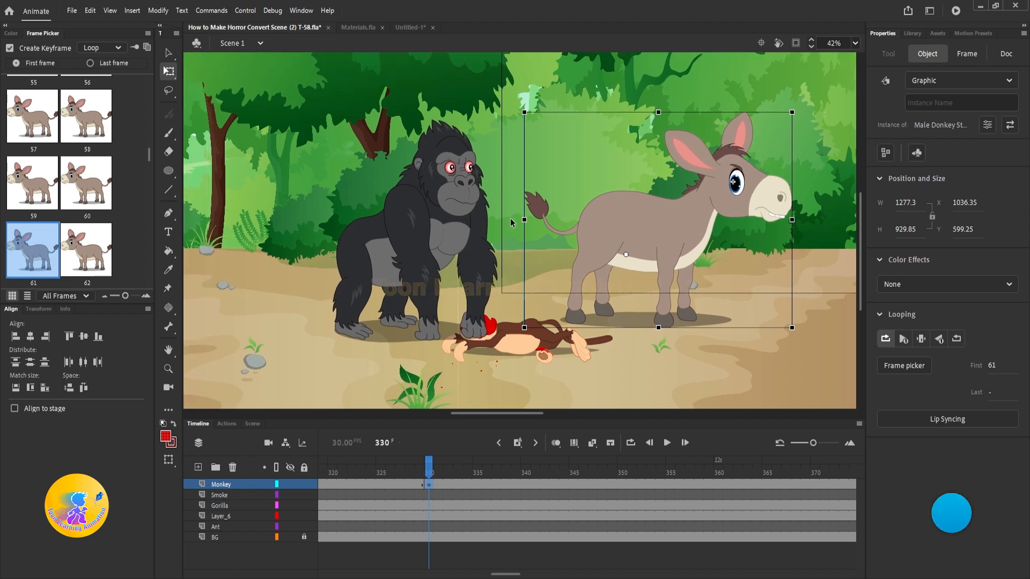
{"action": "key", "text": "Delete"}
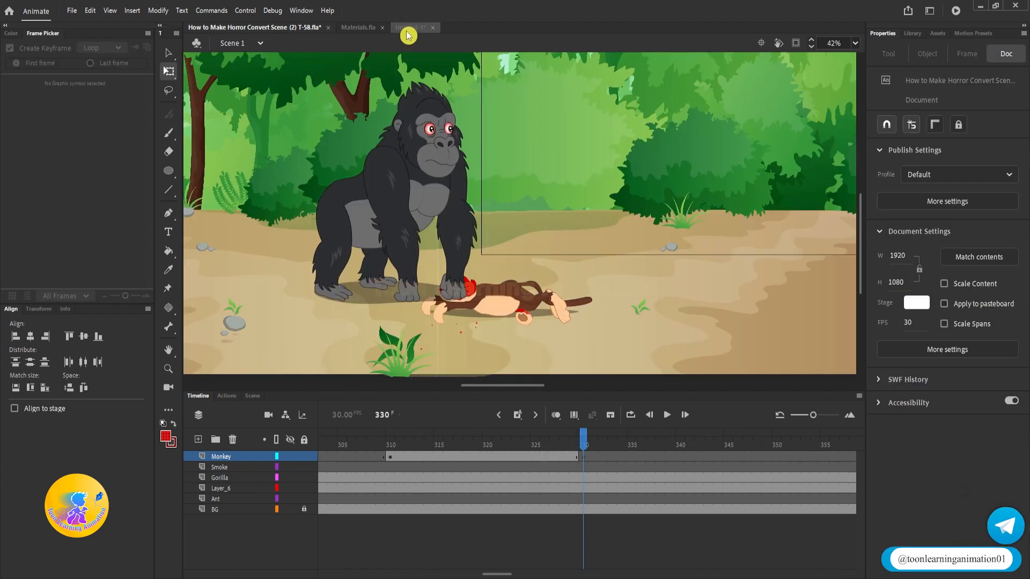
In the Untitled-1 document, delete the lying monkey and paste the donkey in its place.
{"action": "left_click", "coordinate": [407, 31]}
{"action": "left_click_drag", "start_coordinate": [715, 187], "coordinate": [583, 270]}
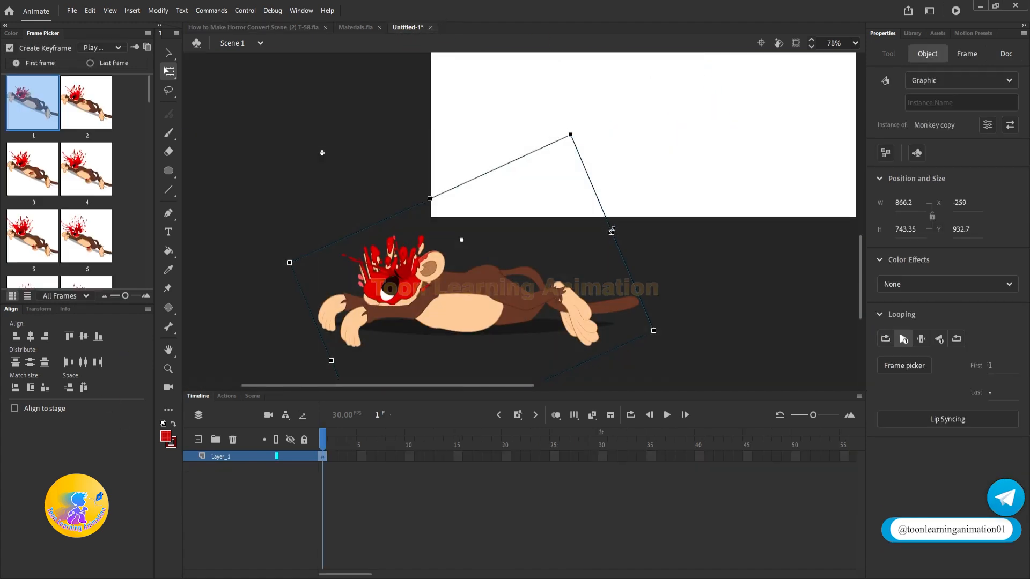
{"action": "key", "text": "Delete"}
{"action": "key", "text": "ctrl+v"}
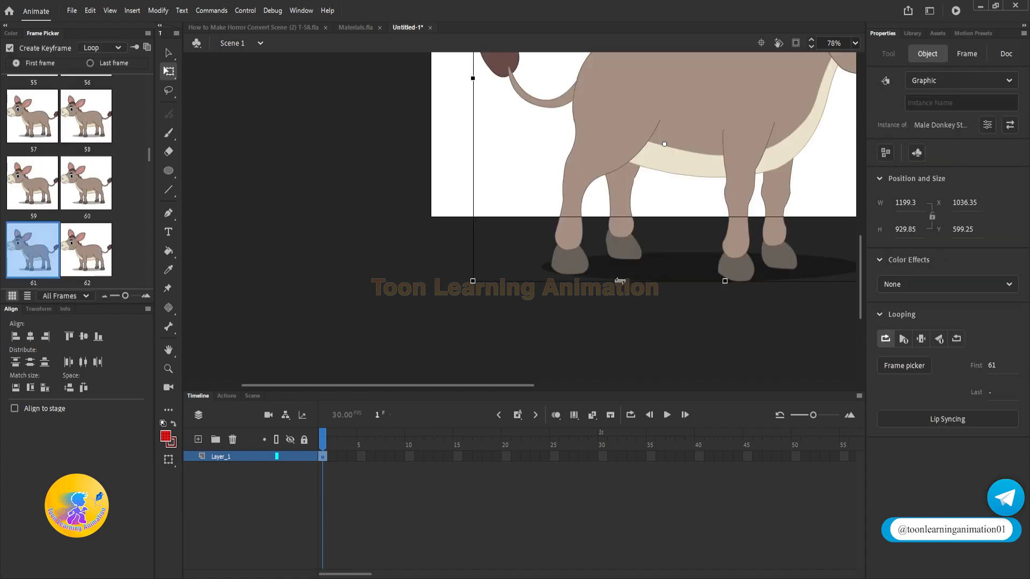
Open the Male Donkey Stand symbol and remove frames so all layers keep only a nine-frame static pose.
{"action": "scroll", "coordinate": [598, 298], "scroll_direction": "down", "scroll_amount": 2}
{"action": "left_click_drag", "start_coordinate": [616, 250], "coordinate": [492, 305]}
{"action": "double_click", "coordinate": [438, 248]}
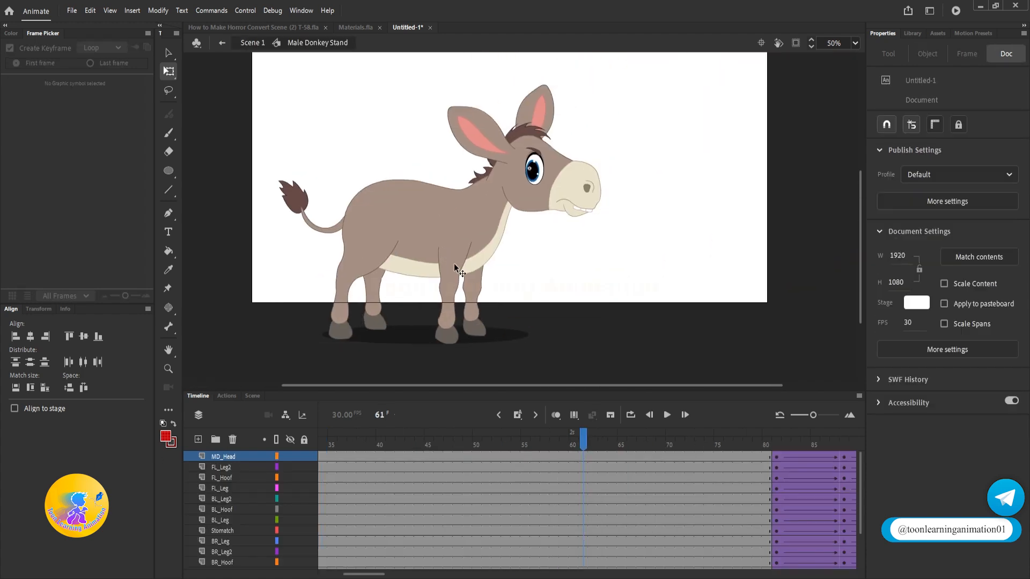
{"action": "key", "text": "shift+comma"}
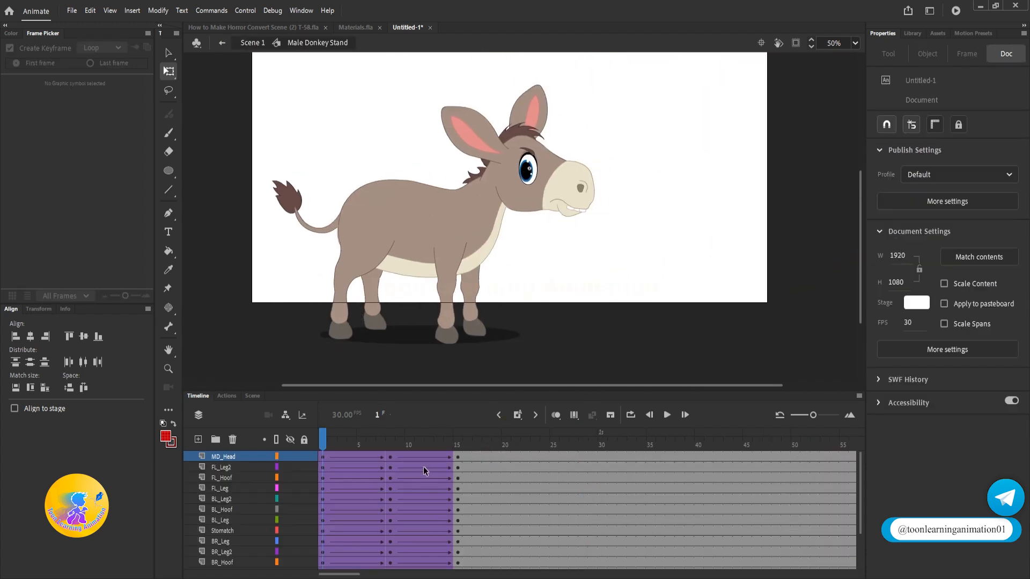
{"action": "left_click_drag", "start_coordinate": [465, 459], "coordinate": [323, 572]}
{"action": "key", "text": "shift+F5"}
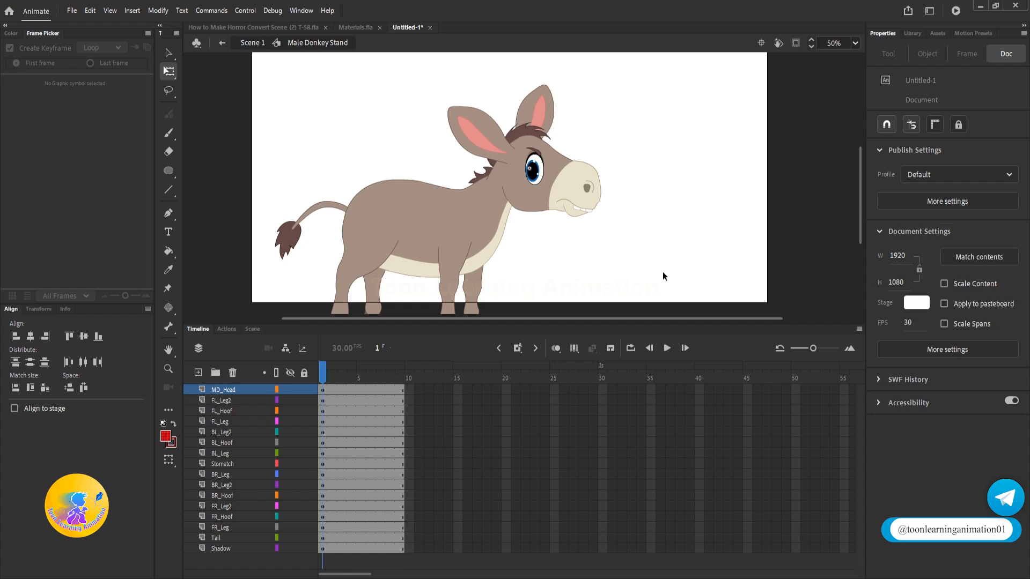
Insert keyframes at frames 4 and 7 across all layers of the donkey symbol.
{"action": "left_click_drag", "start_coordinate": [661, 272], "coordinate": [774, 227]}
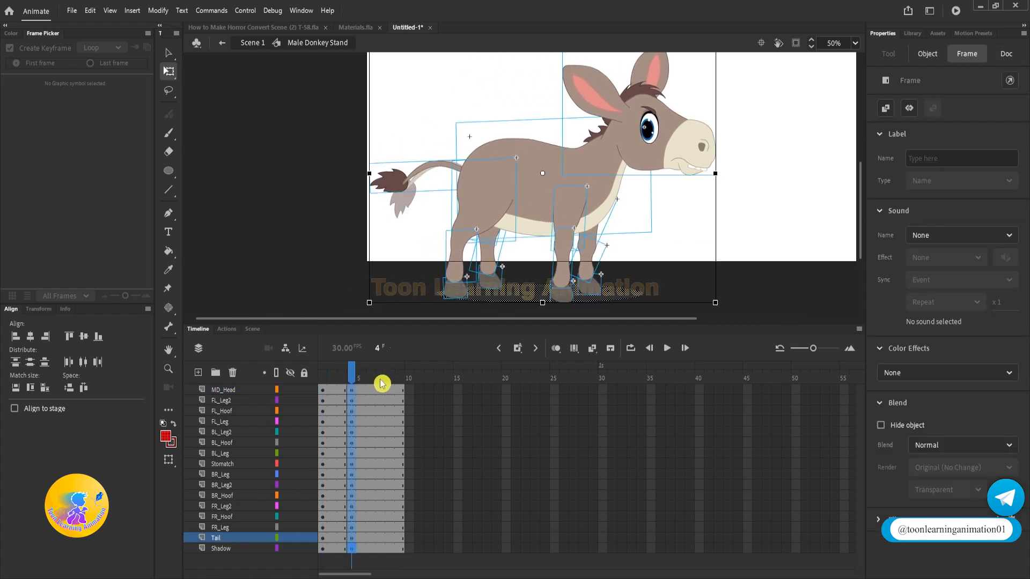
{"action": "left_click", "coordinate": [382, 383]}
{"action": "key", "text": "F6"}
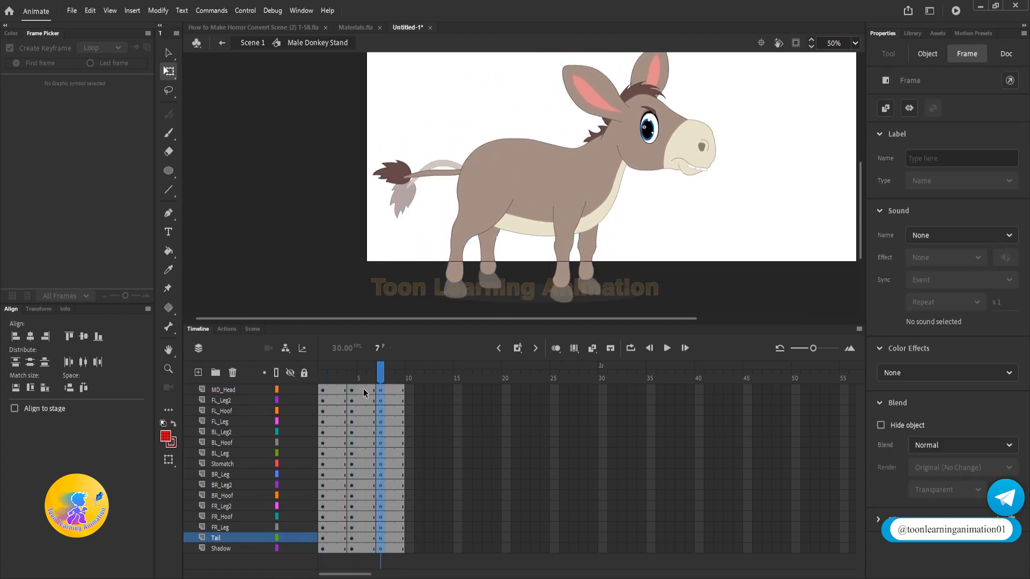
At frame 4, shift the donkey's head, belly, upper hind leg and tail slightly backward together.
{"action": "left_click", "coordinate": [353, 381]}
{"action": "left_click_drag", "start_coordinate": [414, 103], "coordinate": [798, 180]}
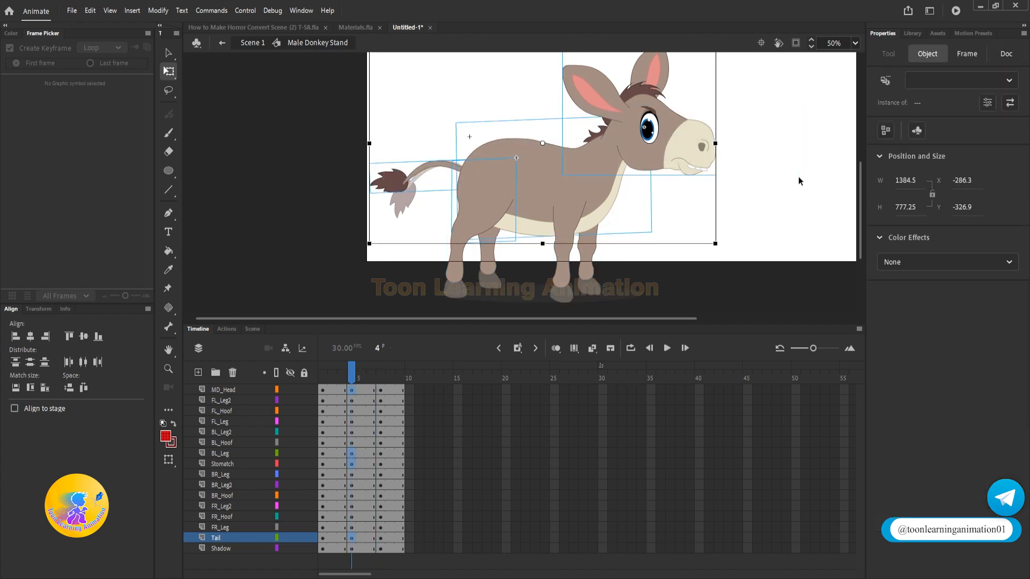
{"action": "left_click", "coordinate": [798, 181]}
At frame 4, skew the donkey's upper hind leg and both front legs so they fit the shifted body.
{"action": "left_click", "coordinate": [462, 227]}
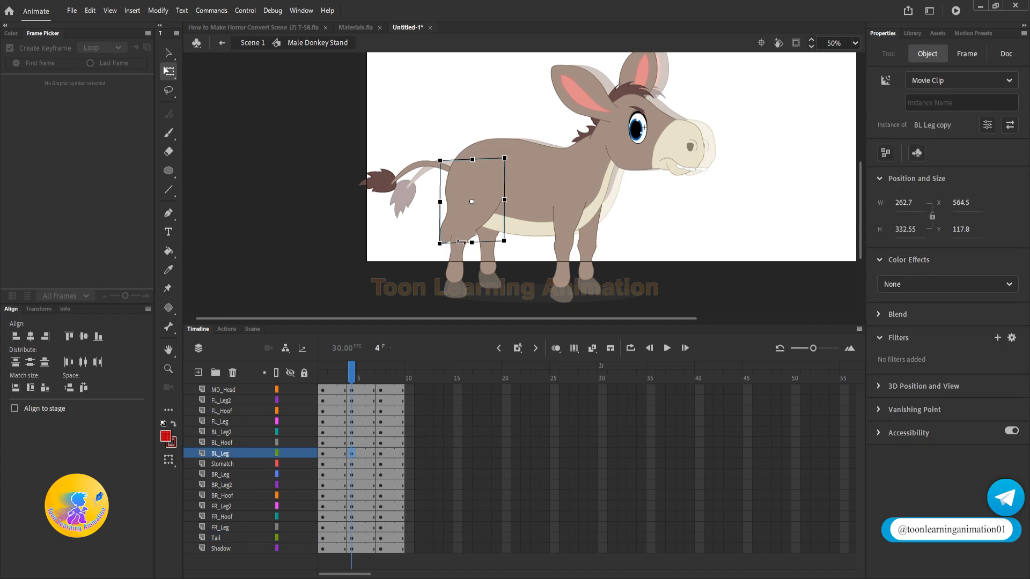
{"action": "left_click_drag", "start_coordinate": [480, 241], "coordinate": [492, 242]}
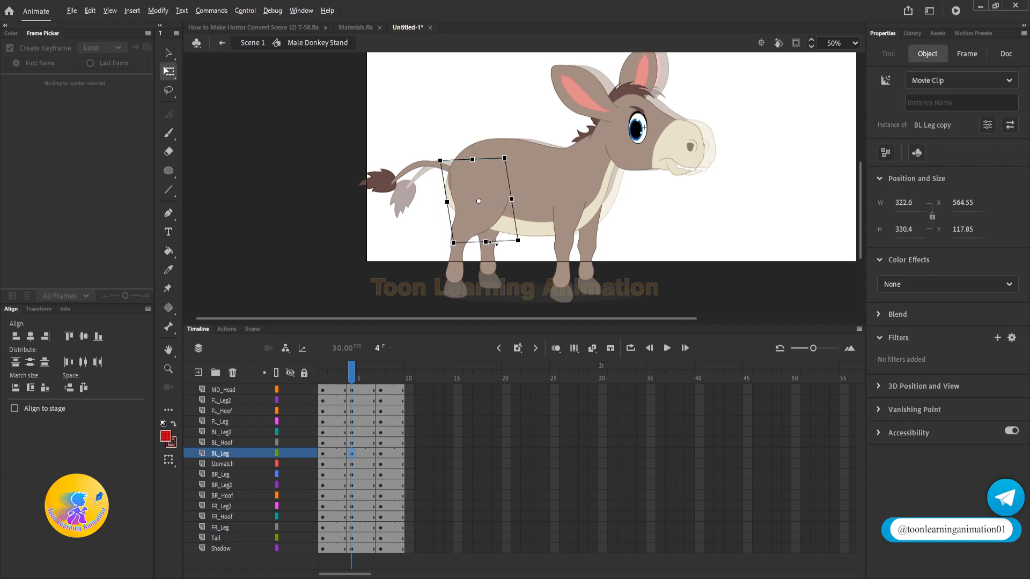
{"action": "left_click", "coordinate": [597, 230]}
{"action": "left_click", "coordinate": [597, 229]}
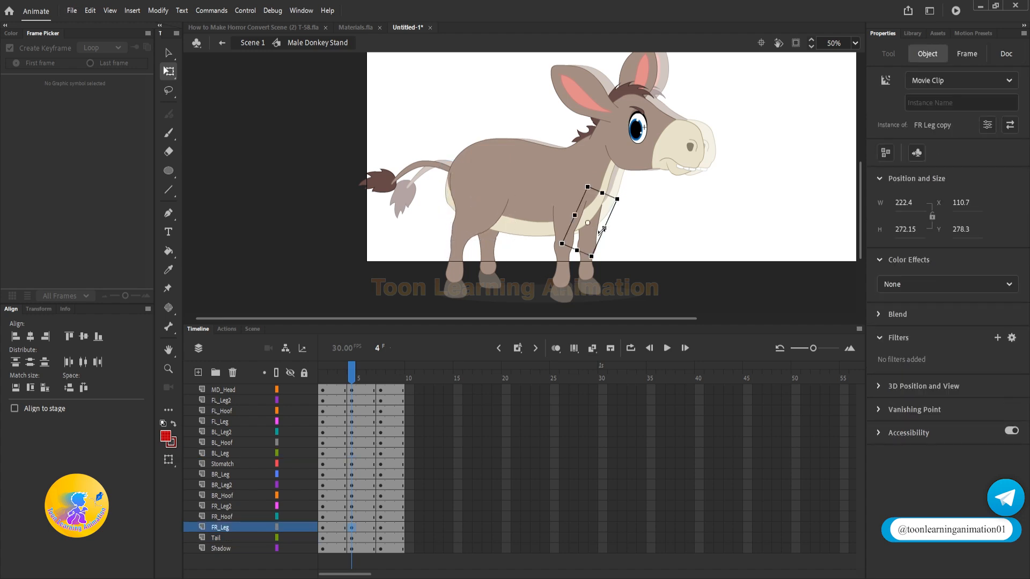
{"action": "left_click_drag", "start_coordinate": [636, 243], "coordinate": [555, 268]}
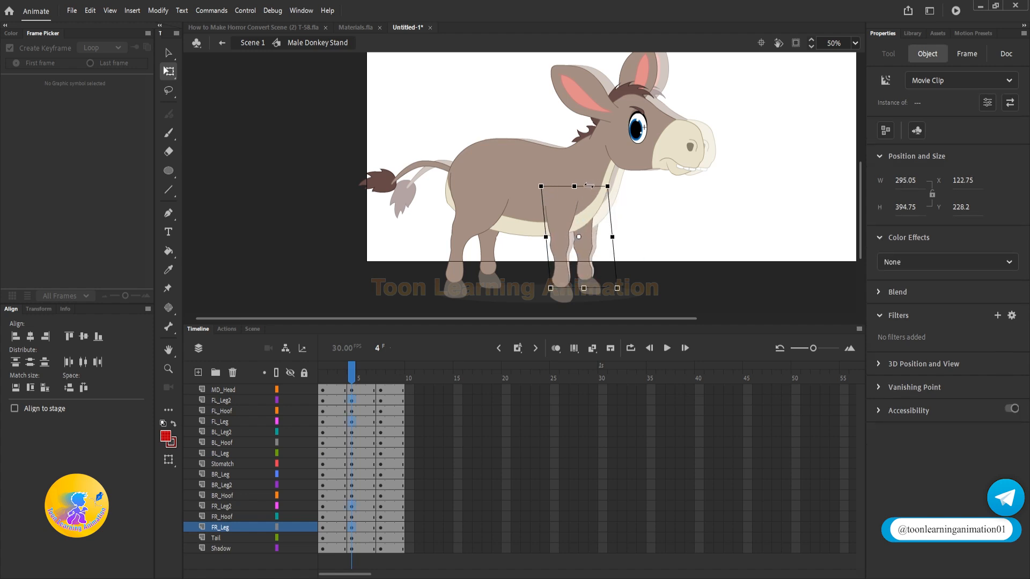
{"action": "left_click", "coordinate": [479, 201]}
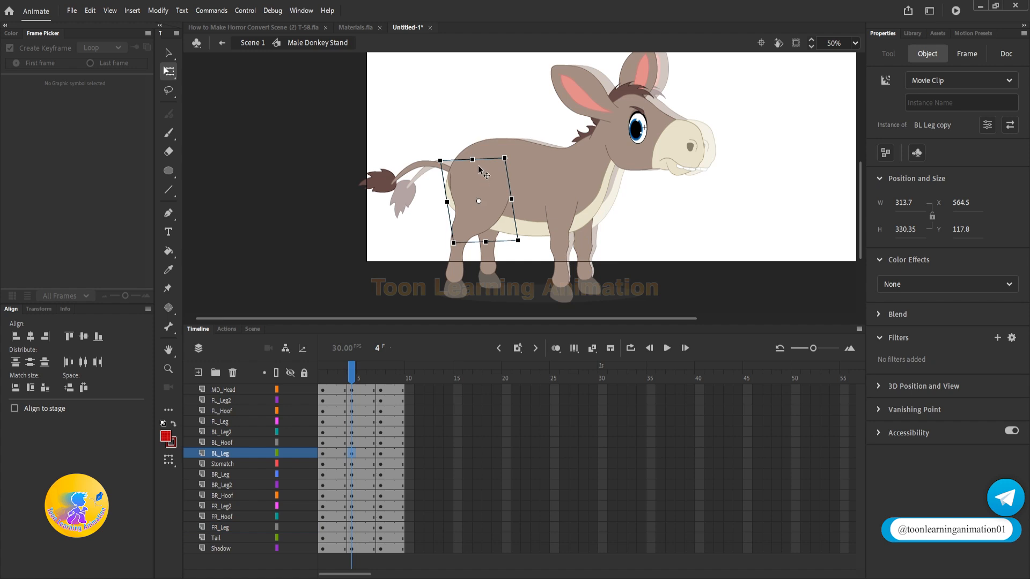
{"action": "left_click_drag", "start_coordinate": [481, 160], "coordinate": [466, 166]}
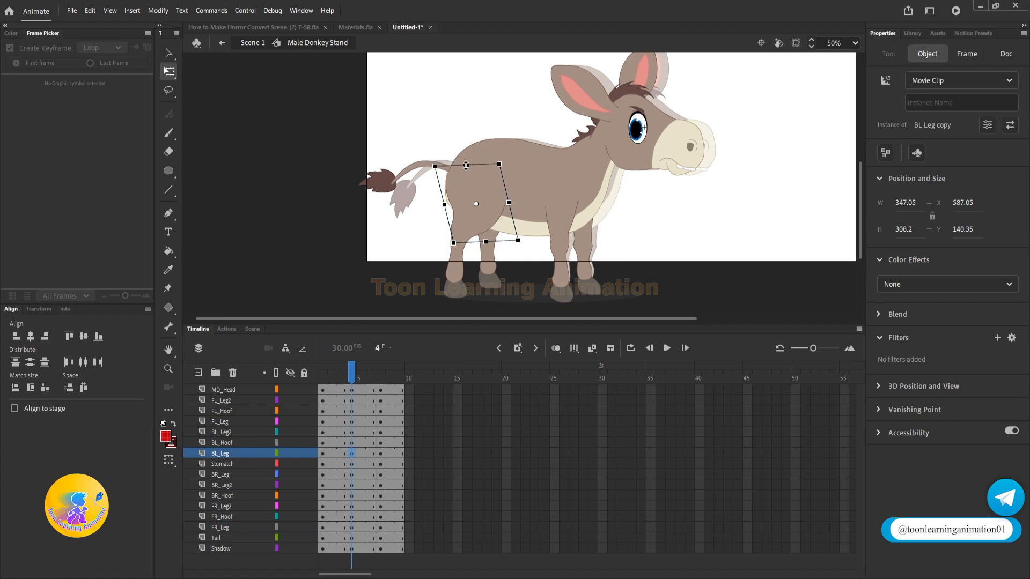
Create classic tweens between frames 1 and 7 on all donkey layers except Shadow.
{"action": "left_click_drag", "start_coordinate": [368, 392], "coordinate": [324, 538]}
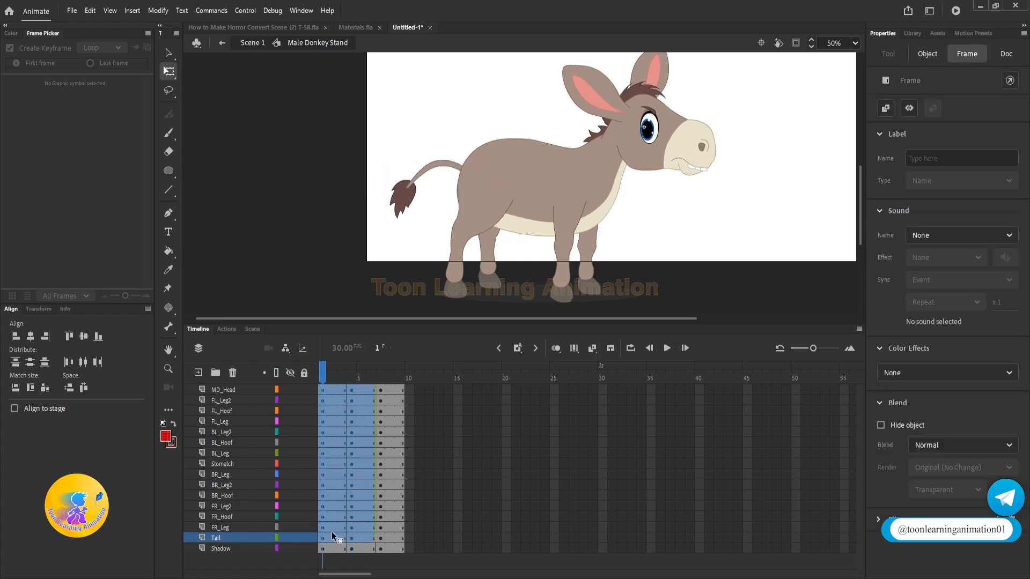
{"action": "right_click", "coordinate": [328, 536]}
{"action": "left_click", "coordinate": [376, 204]}
{"action": "left_click", "coordinate": [355, 377]}
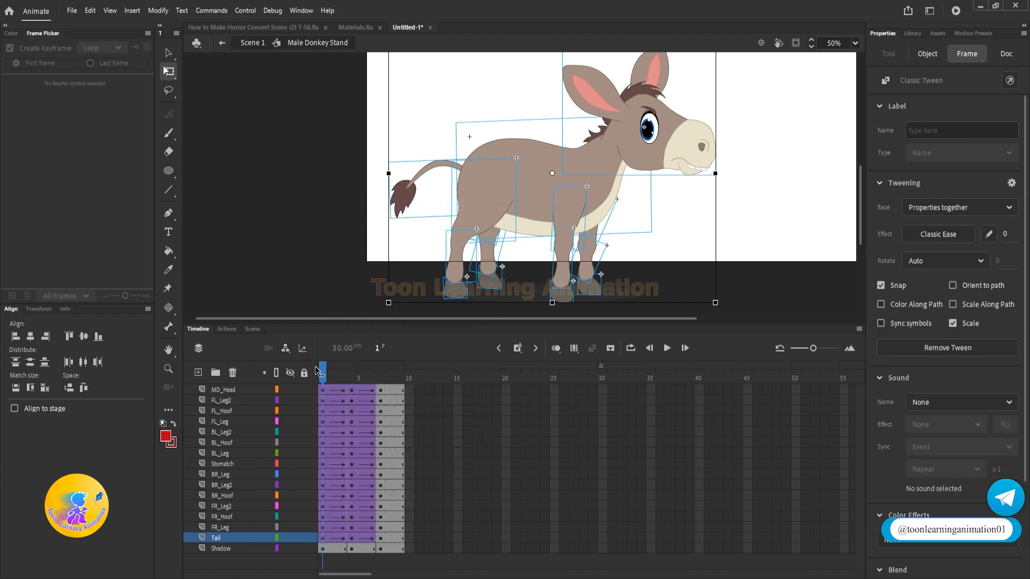
At frame 4, tilt the donkey's head downward.
{"action": "mouse_move", "coordinate": [355, 380]}
{"action": "left_mouse_down"}
{"action": "mouse_move", "coordinate": [331, 386]}
{"action": "mouse_move", "coordinate": [358, 390]}
{"action": "left_mouse_up"}
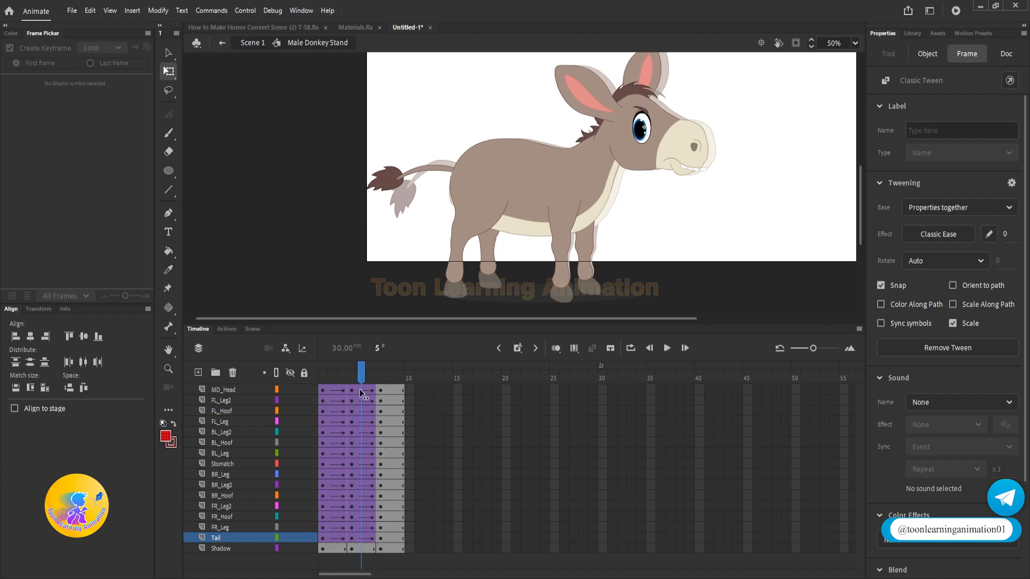
{"action": "left_click", "coordinate": [352, 390]}
{"action": "left_click_drag", "start_coordinate": [705, 191], "coordinate": [690, 209]}
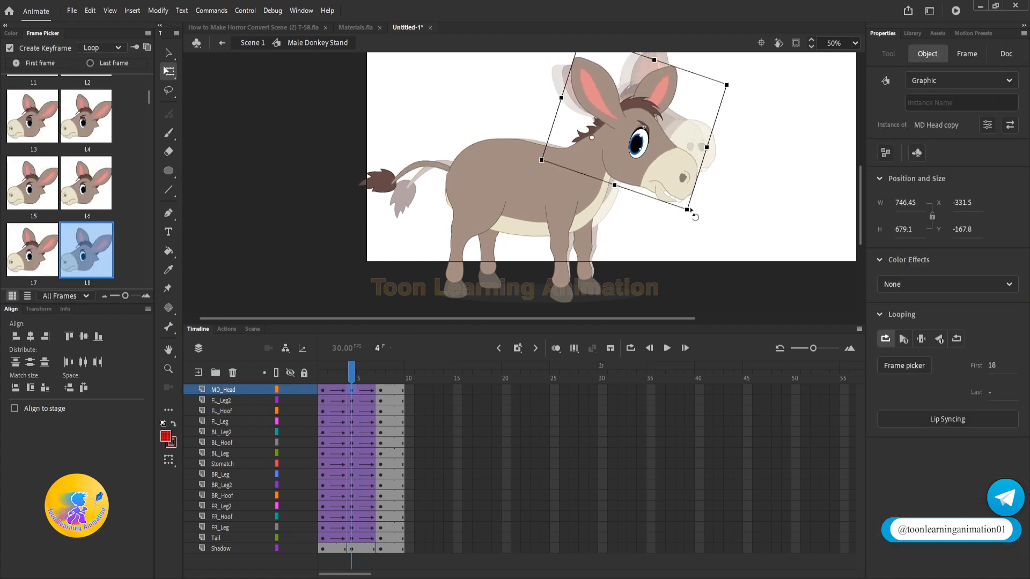
At frame 7, rotate the donkey's belly, tail and both hind legs upward together around the front shoulder.
{"action": "left_click_drag", "start_coordinate": [351, 375], "coordinate": [381, 384]}
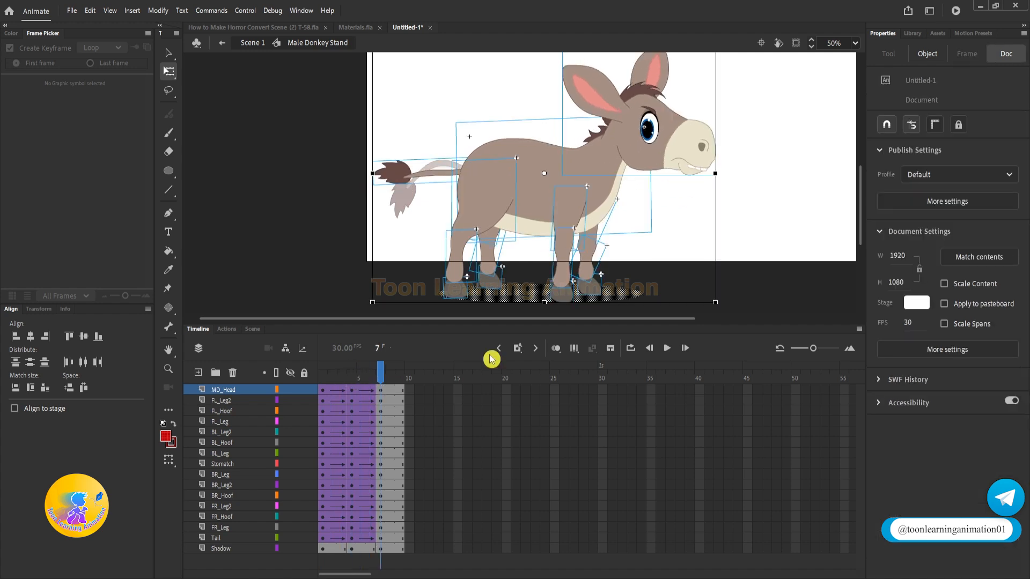
{"action": "left_click_drag", "start_coordinate": [409, 122], "coordinate": [516, 261]}
{"action": "left_click", "coordinate": [457, 292], "text": "shift"}
{"action": "left_click", "coordinate": [489, 283], "text": "shift"}
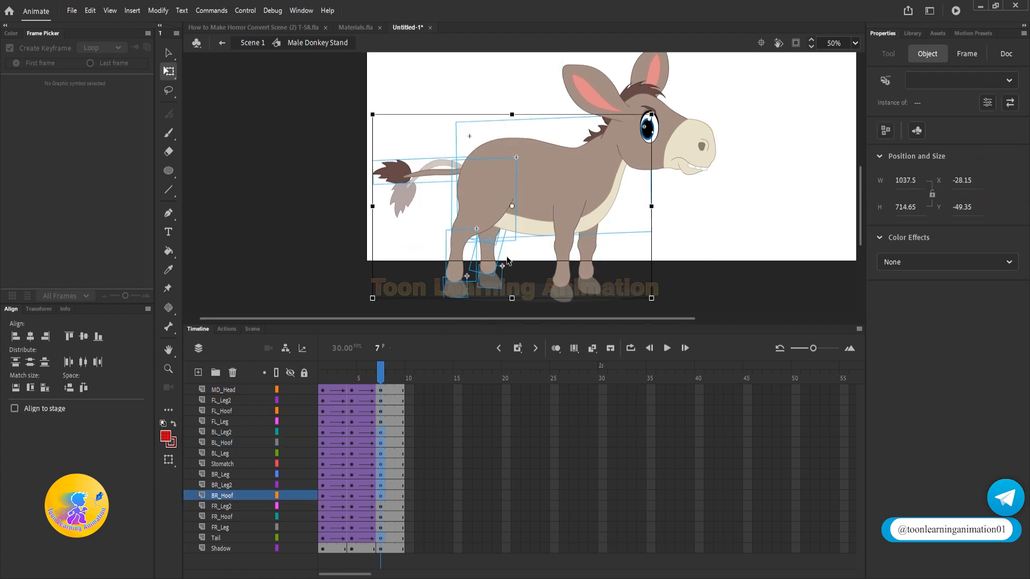
{"action": "left_click_drag", "start_coordinate": [512, 206], "coordinate": [568, 219]}
{"action": "left_click_drag", "start_coordinate": [373, 104], "coordinate": [409, 22]}
At frame 7, move the donkey's head forward and down onto the neck, and tilt it slightly upward.
{"action": "left_click", "coordinate": [796, 149]}
{"action": "left_click_drag", "start_coordinate": [675, 140], "coordinate": [710, 168]}
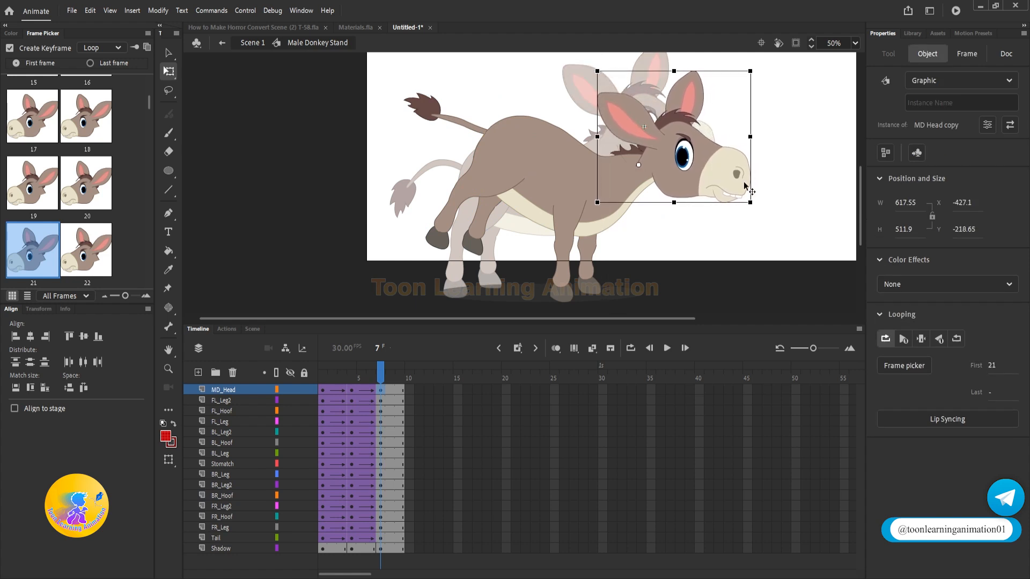
{"action": "left_click_drag", "start_coordinate": [755, 202], "coordinate": [762, 181]}
At frame 7, rotate the near hind leg with its hoof around the hip so it kicks straight backward.
{"action": "left_click", "coordinate": [527, 266]}
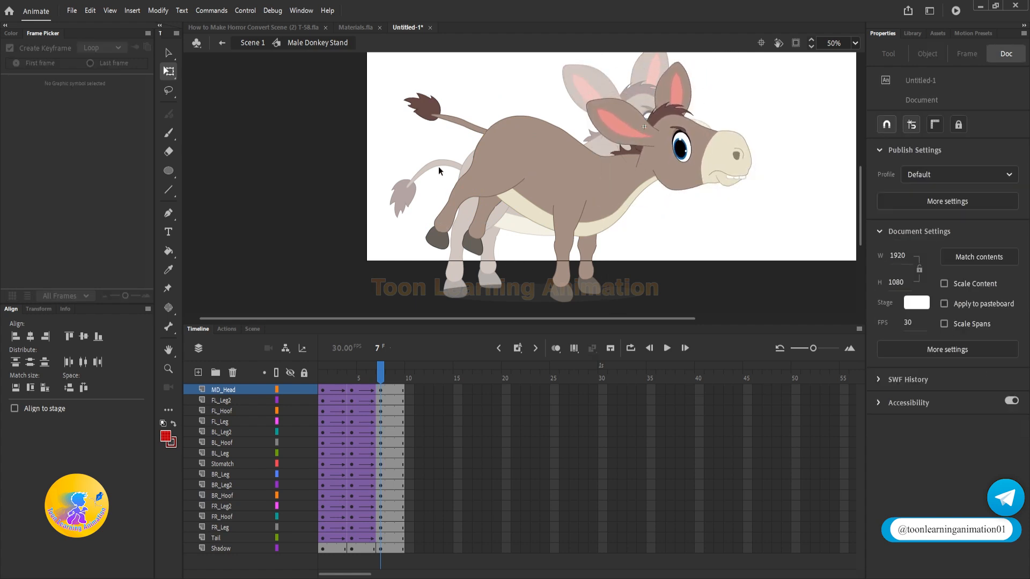
{"action": "left_click_drag", "start_coordinate": [463, 225], "coordinate": [463, 225]}
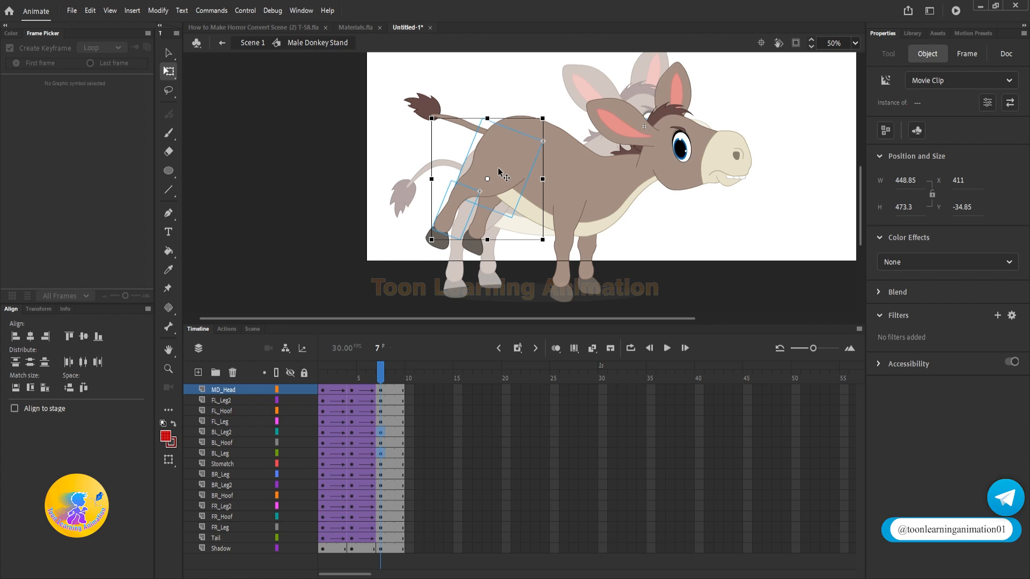
{"action": "left_click", "coordinate": [445, 250], "text": "shift"}
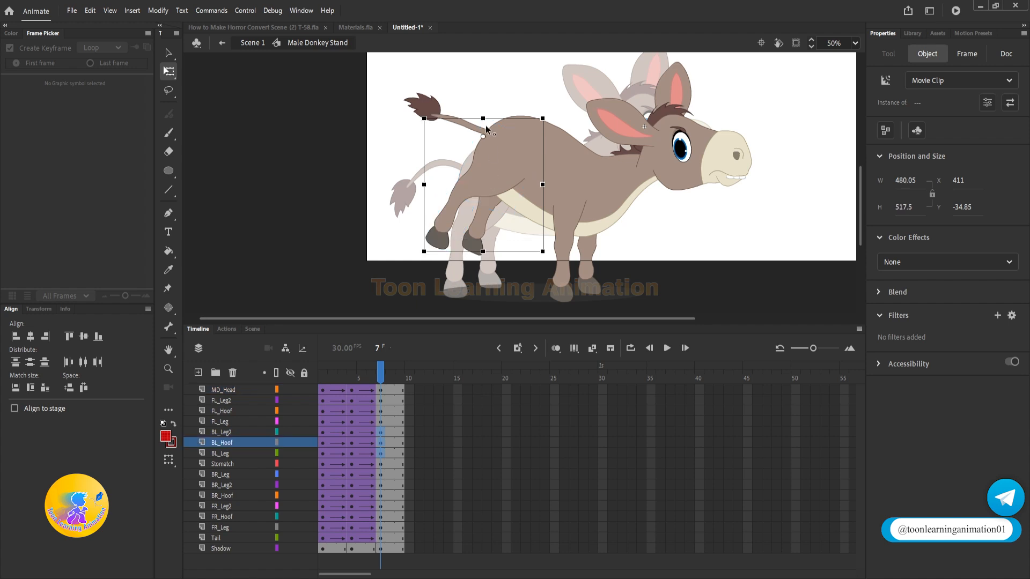
{"action": "left_click_drag", "start_coordinate": [488, 135], "coordinate": [483, 139]}
{"action": "left_click_drag", "start_coordinate": [416, 251], "coordinate": [352, 140]}
{"action": "left_click", "coordinate": [458, 199]}
At frame 7, rotate the far hind leg with its hoof backward into the kick and preview the motion.
{"action": "left_click", "coordinate": [506, 236]}
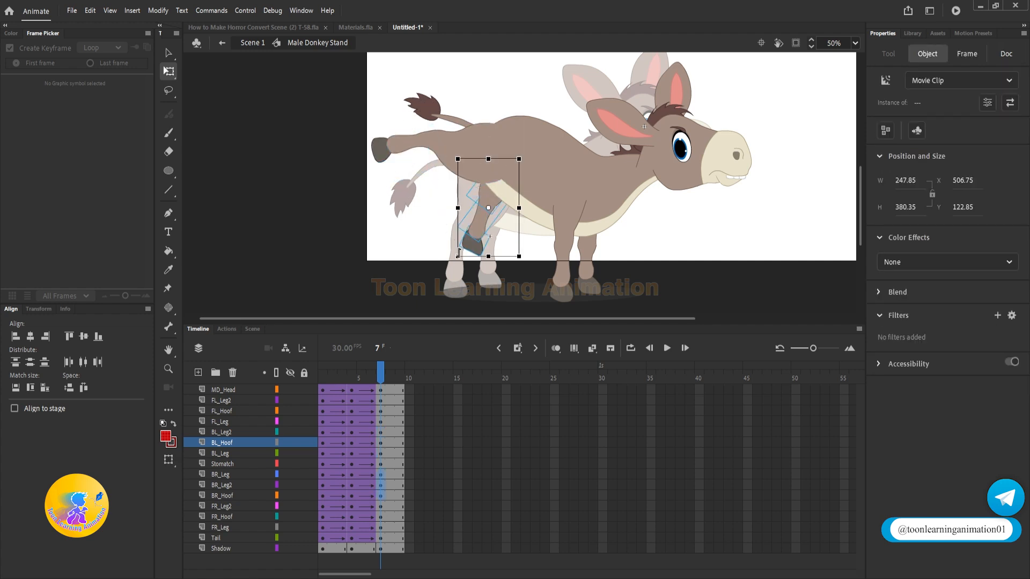
{"action": "left_click_drag", "start_coordinate": [491, 183], "coordinate": [490, 161]}
{"action": "left_click_drag", "start_coordinate": [456, 258], "coordinate": [399, 149]}
{"action": "left_click", "coordinate": [698, 227]}
{"action": "key", "text": "v"}
{"action": "left_click_drag", "start_coordinate": [385, 375], "coordinate": [319, 355]}
{"action": "key", "text": "Return"}
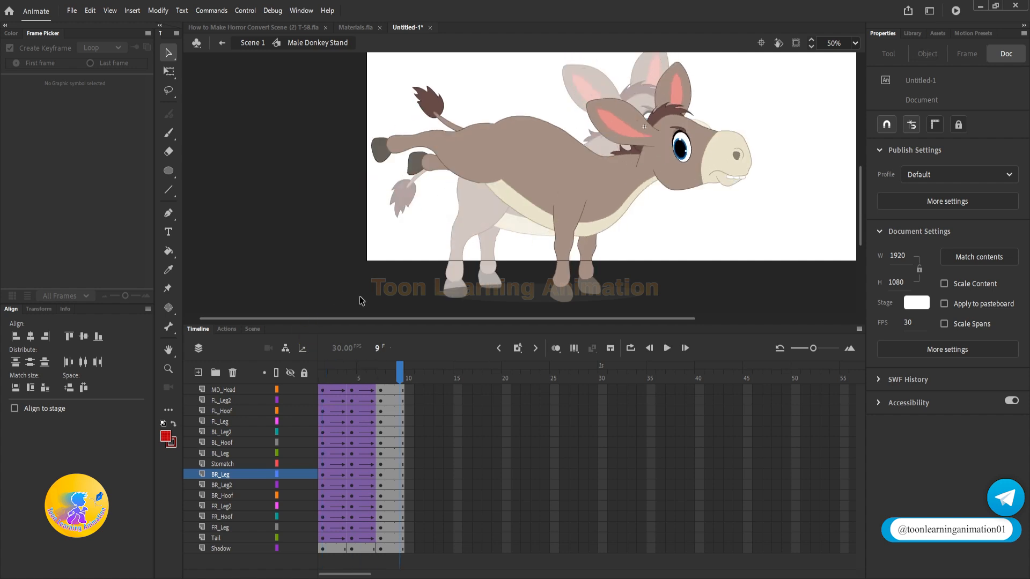
{"action": "key", "text": "Return"}
At frame 7, rotate the donkey's tail further upward.
{"action": "key", "text": "q"}
{"action": "left_click", "coordinate": [380, 377]}
{"action": "left_click", "coordinate": [428, 104]}
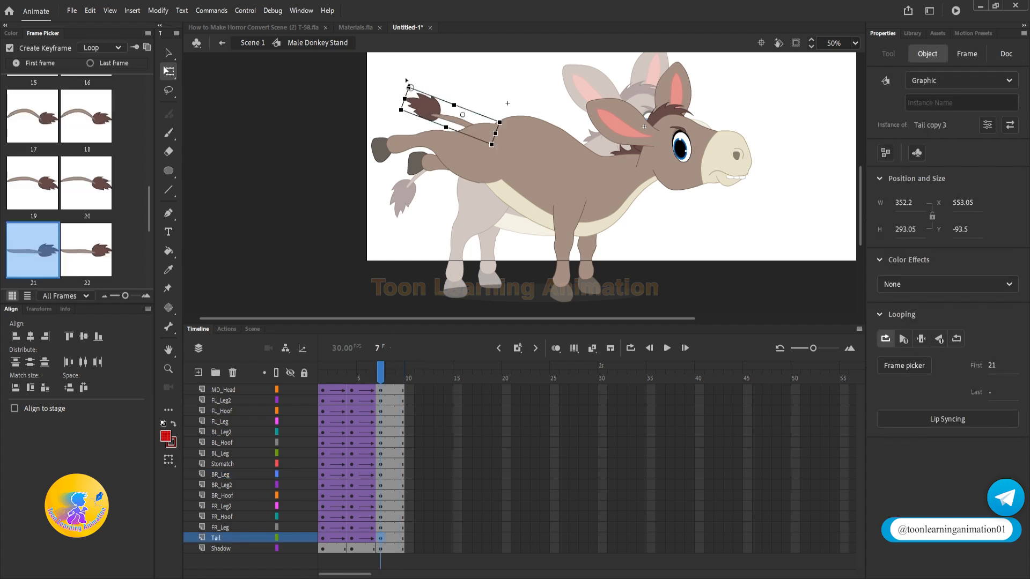
{"action": "left_click_drag", "start_coordinate": [406, 80], "coordinate": [432, 59]}
{"action": "key", "text": "v"}
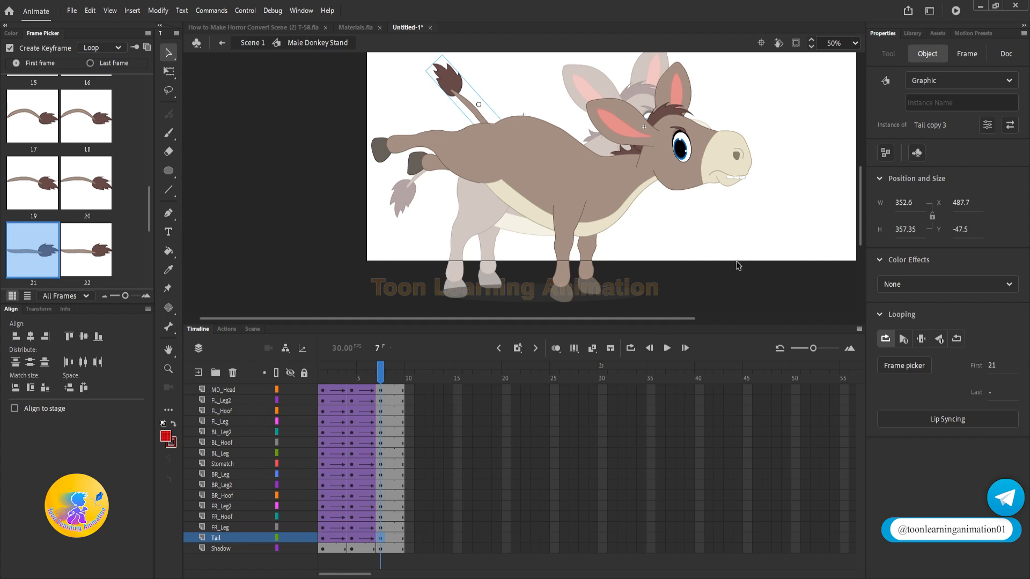
Return to the main scene and set the donkey graphic's looping to play once from frame 1.
{"action": "double_click", "coordinate": [705, 276]}
{"action": "left_click", "coordinate": [732, 242]}
{"action": "left_click", "coordinate": [501, 210]}
{"action": "left_click", "coordinate": [904, 342]}
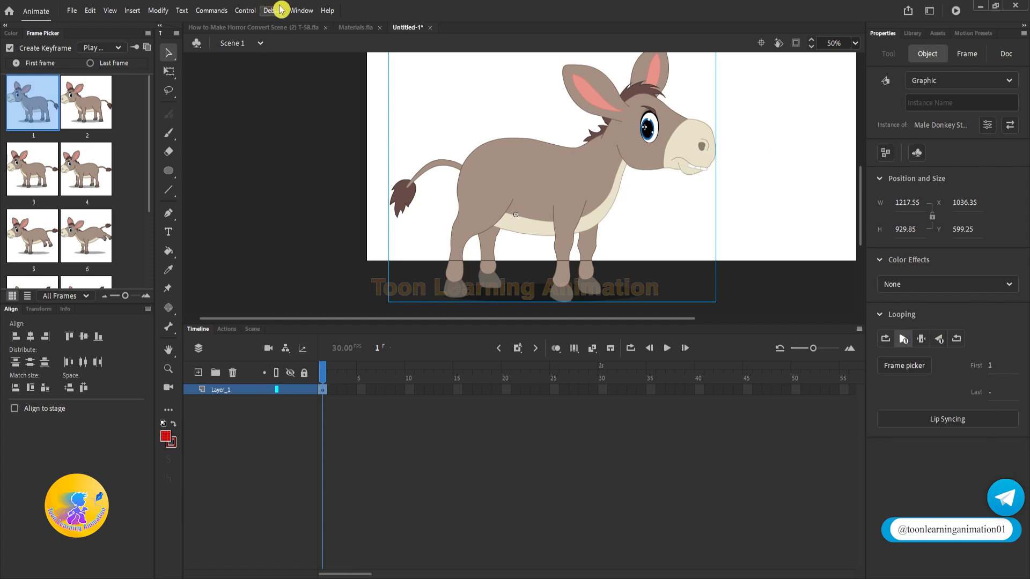
Paste the donkey at frame 330 of the Monkey layer in the T-58 document, putting duplicate library items into a folder.
{"action": "left_click", "coordinate": [292, 28]}
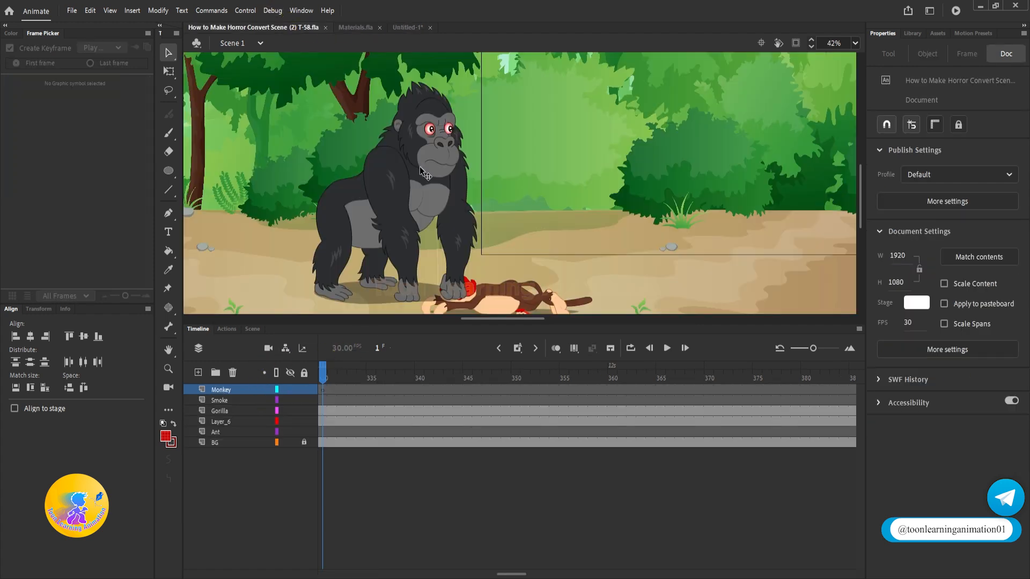
{"action": "key", "text": "ctrl+v"}
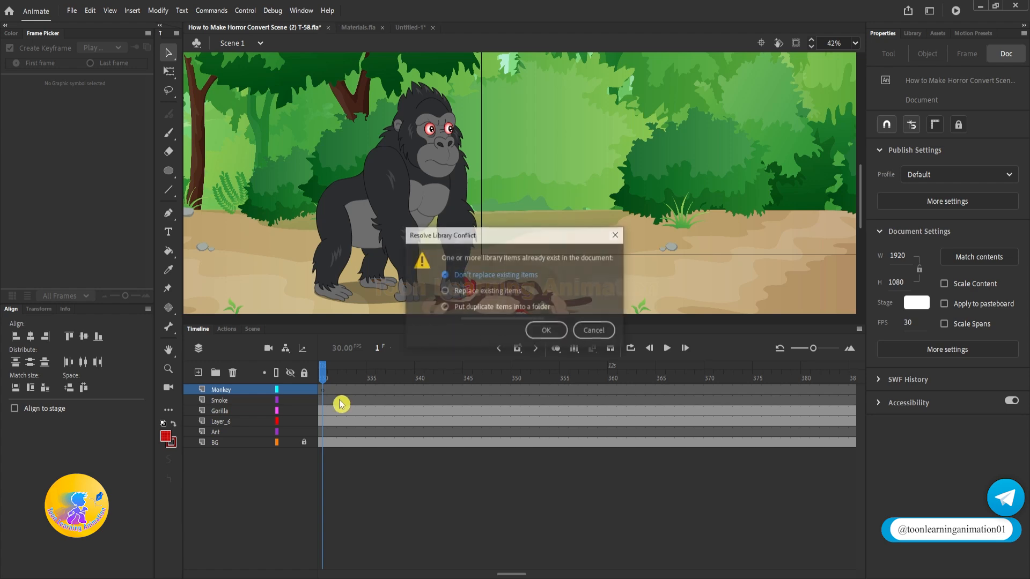
{"action": "left_click", "coordinate": [479, 310]}
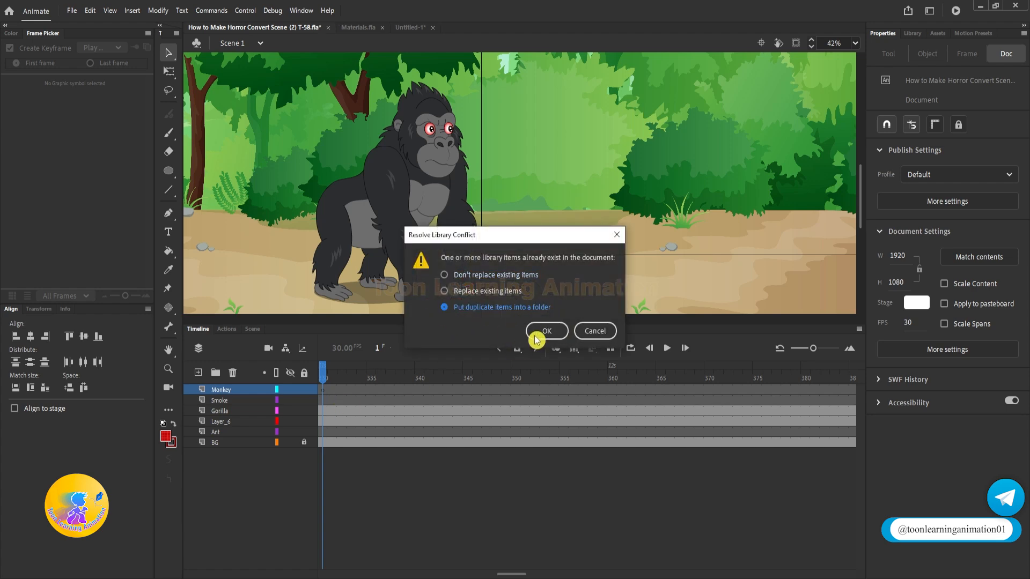
{"action": "left_click", "coordinate": [555, 333]}
Play back the frames around 330 several times to check the donkey's kick beside the gorilla.
{"action": "left_click_drag", "start_coordinate": [328, 377], "coordinate": [280, 386]}
{"action": "key", "text": "Return"}
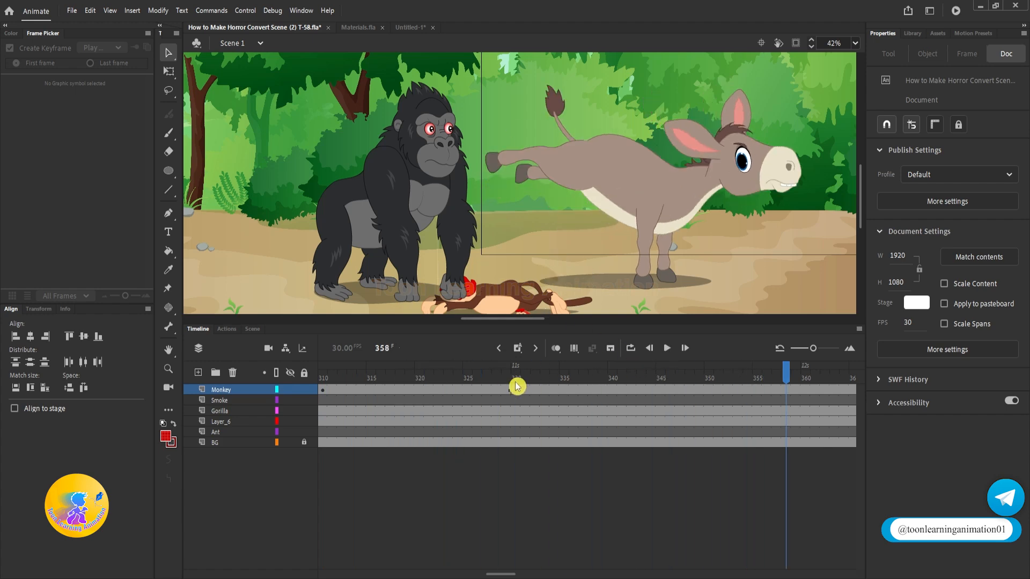
{"action": "left_click", "coordinate": [400, 368]}
{"action": "key", "text": "Return"}
{"action": "key", "text": "Return"}
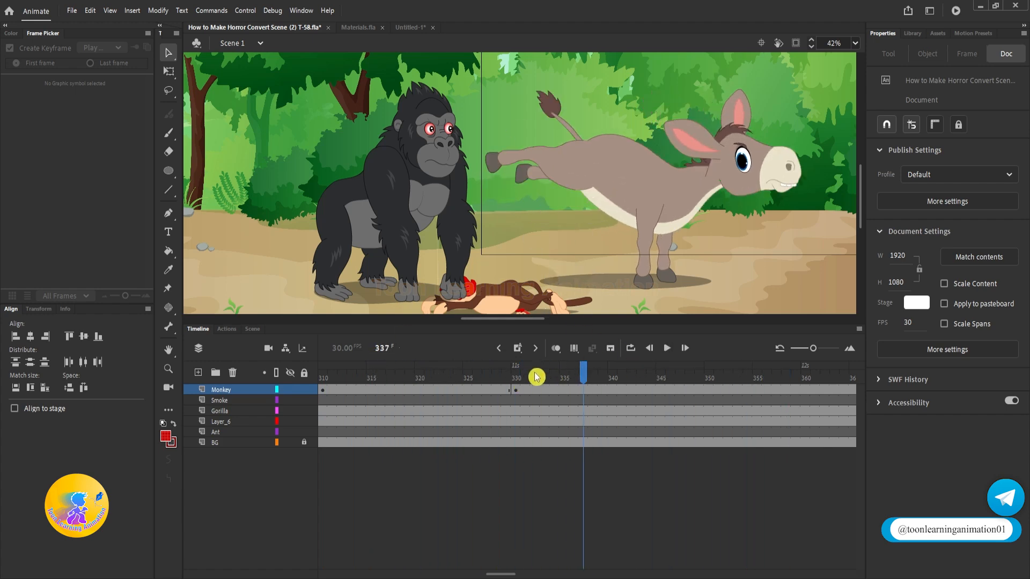
{"action": "left_click", "coordinate": [389, 370]}
{"action": "key", "text": "Return"}
{"action": "left_click_drag", "start_coordinate": [515, 367], "coordinate": [432, 366]}
{"action": "key", "text": "Return"}
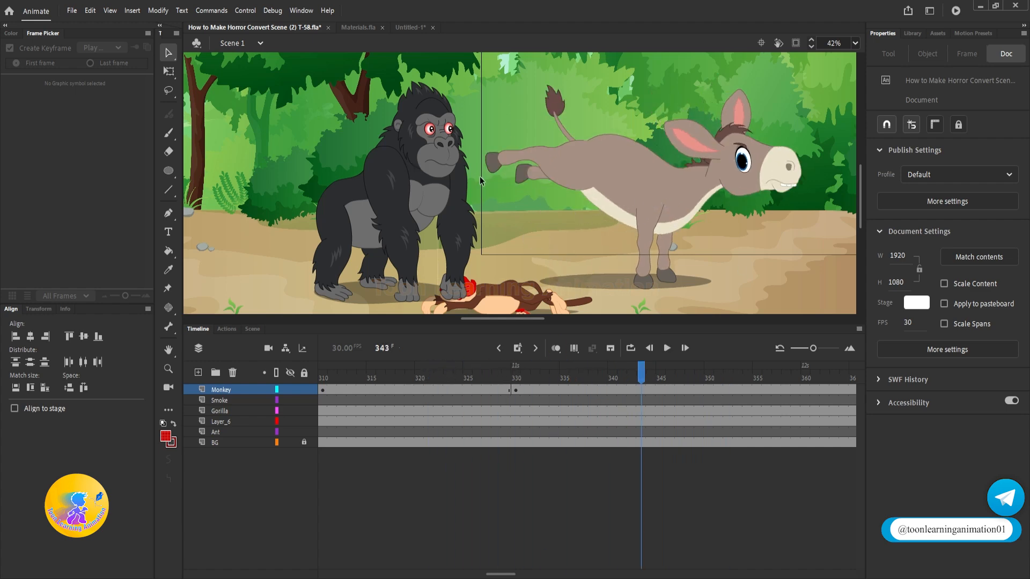
Insert keyframes at frames 333 and 336 on the Monkey layer and move the donkey back against the gorilla at frame 336.
{"action": "left_click", "coordinate": [515, 369]}
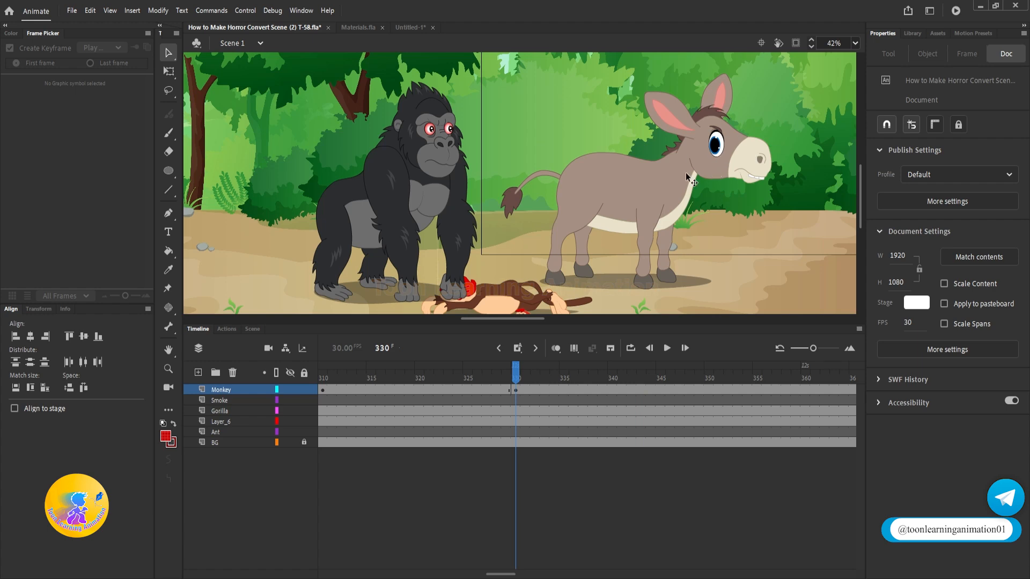
{"action": "left_click_drag", "start_coordinate": [516, 371], "coordinate": [545, 387]}
{"action": "left_click", "coordinate": [545, 390]}
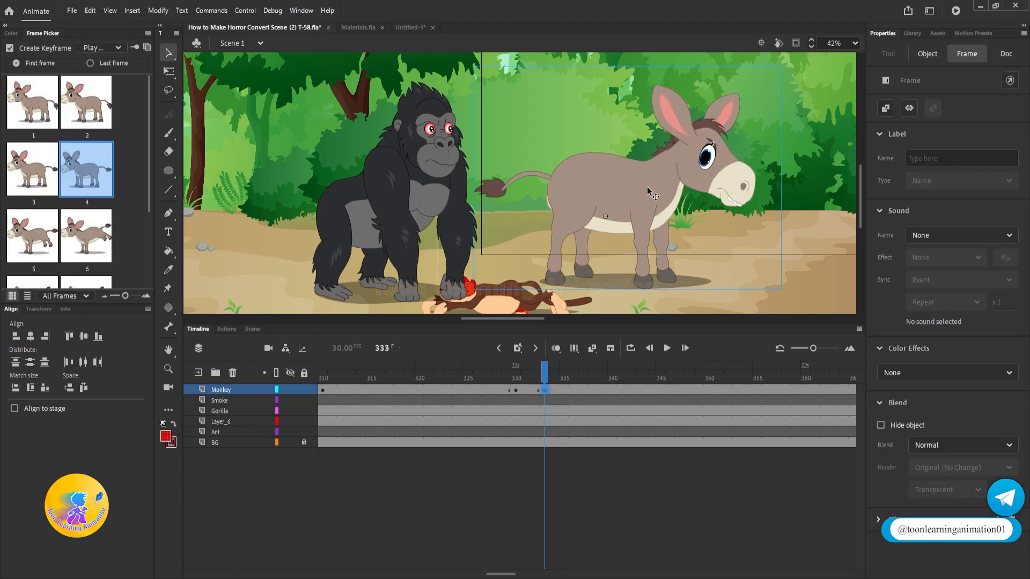
{"action": "left_click", "coordinate": [573, 388]}
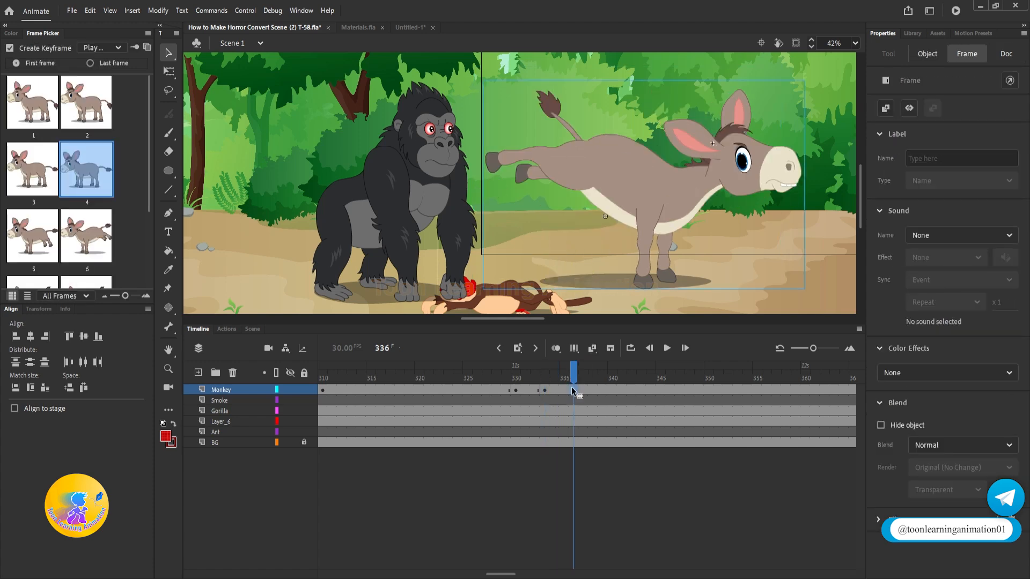
{"action": "left_click_drag", "start_coordinate": [687, 185], "coordinate": [622, 185]}
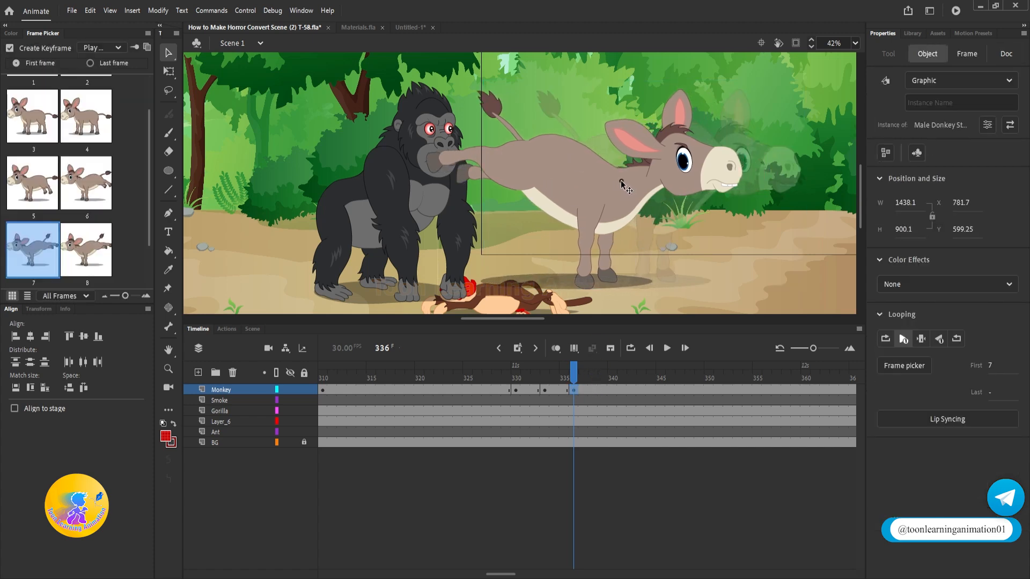
Create a classic tween between frames 333 and 336 on the Monkey layer and play back the kick.
{"action": "right_click", "coordinate": [556, 389]}
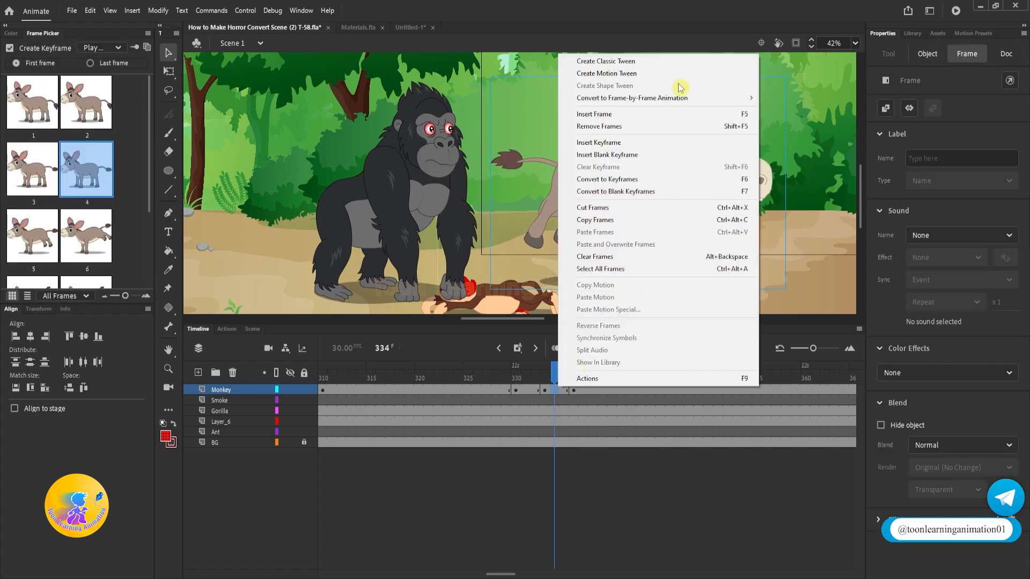
{"action": "left_click", "coordinate": [623, 61]}
{"action": "left_click", "coordinate": [456, 370]}
{"action": "key", "text": "Return"}
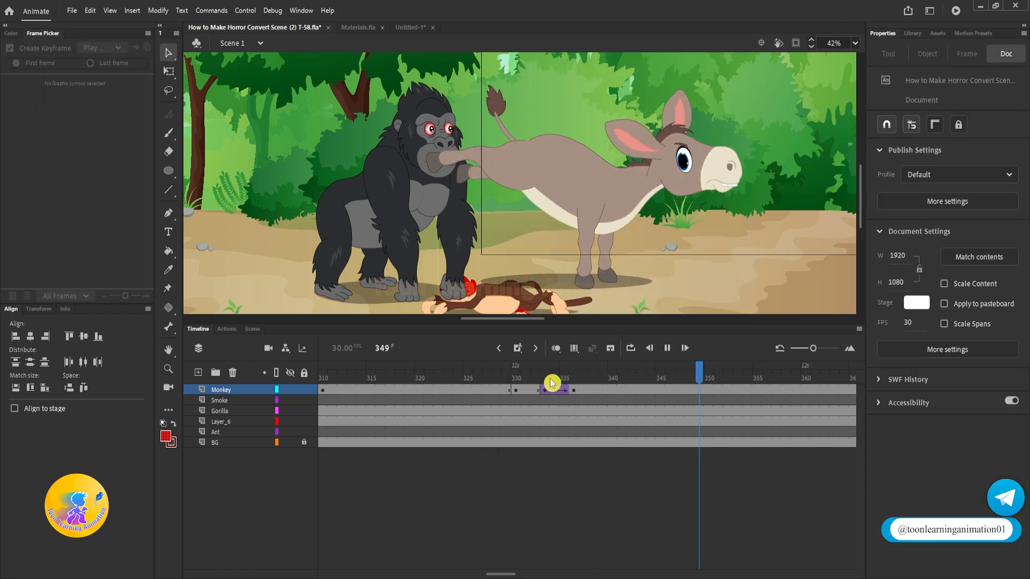
{"action": "key", "text": "Return"}
{"action": "key", "text": "Return"}
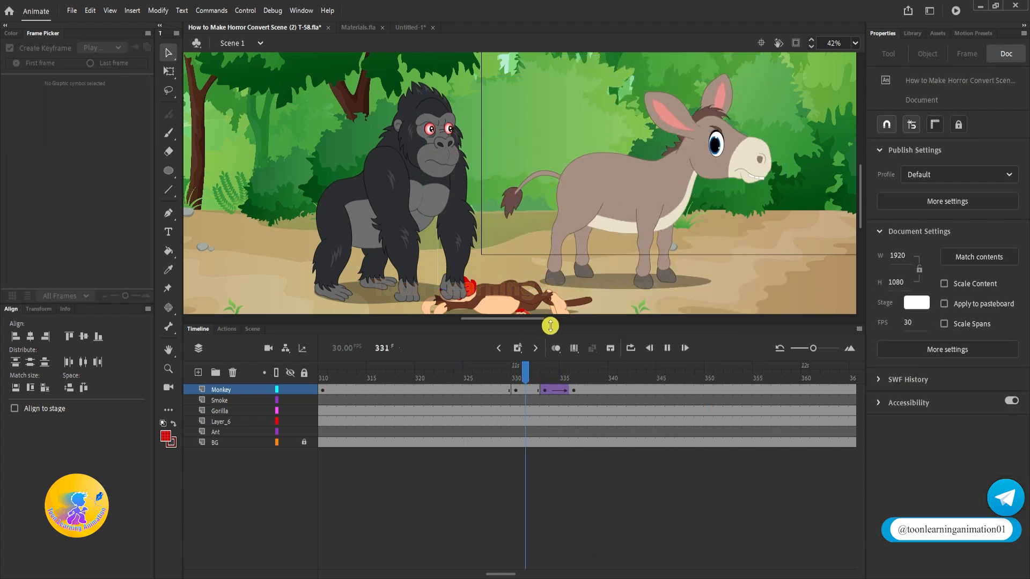
{"action": "left_click", "coordinate": [576, 376]}
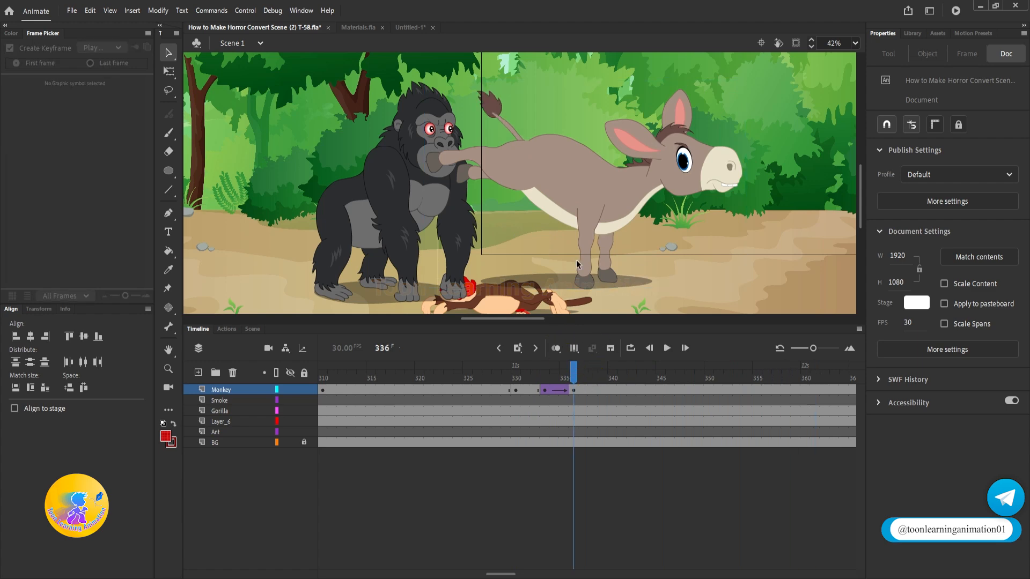
Extend all layers inside the donkey symbol to frame 50 and return to the main scene.
{"action": "double_click", "coordinate": [615, 217]}
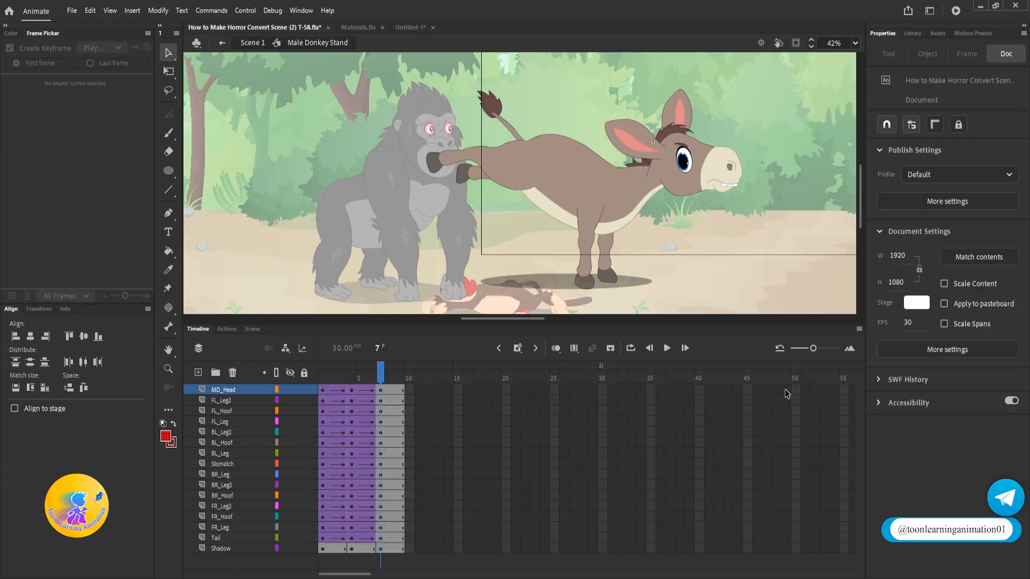
{"action": "left_click_drag", "start_coordinate": [795, 548], "coordinate": [793, 383]}
{"action": "key", "text": "F5"}
{"action": "double_click", "coordinate": [817, 206]}
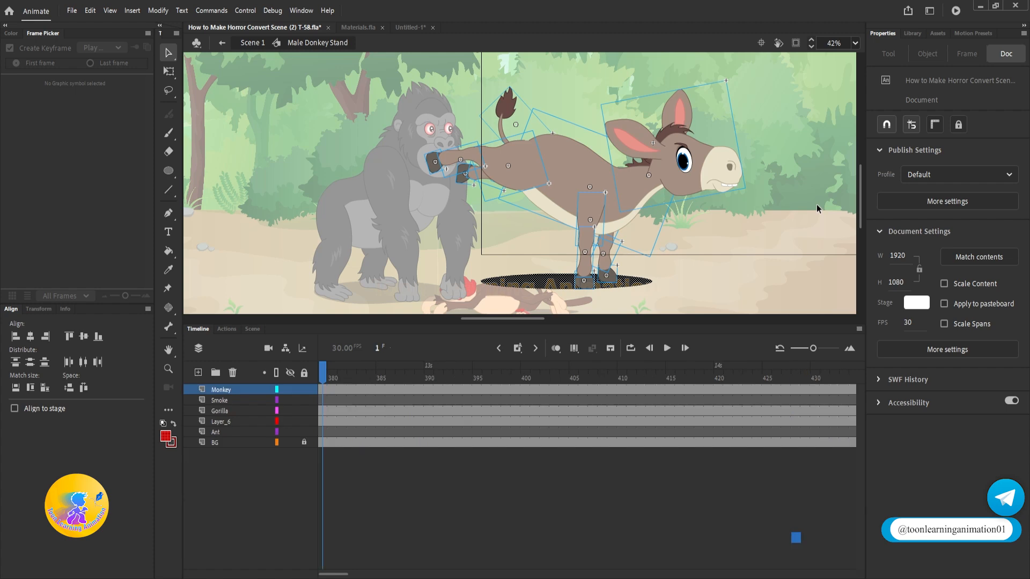
Play back the main timeline around frames 330 to 360 to check the donkey's kick.
{"action": "left_click_drag", "start_coordinate": [564, 373], "coordinate": [322, 372]}
{"action": "key", "text": "Return"}
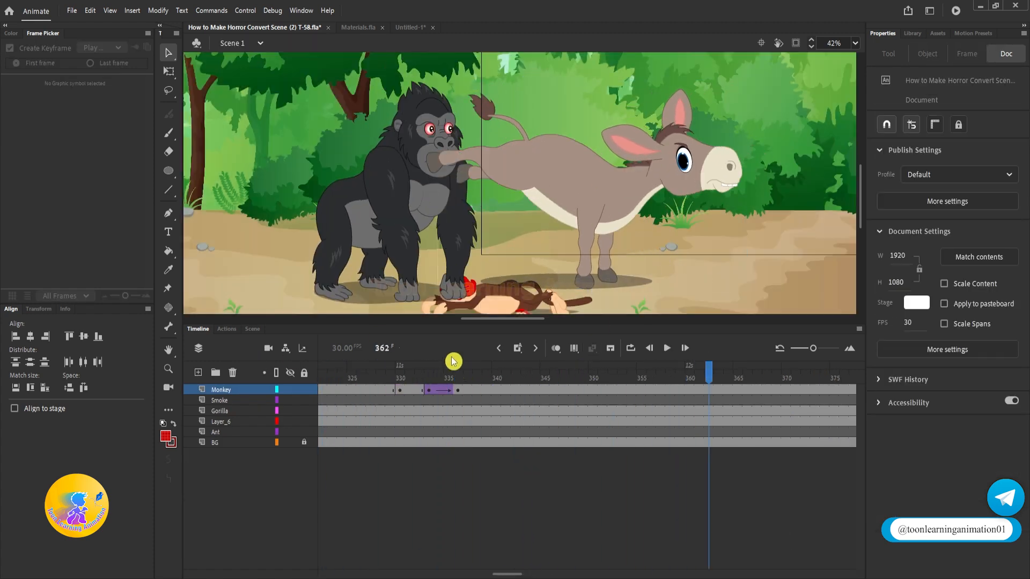
{"action": "left_click", "coordinate": [323, 369]}
{"action": "key", "text": "Return"}
{"action": "key", "text": "Return"}
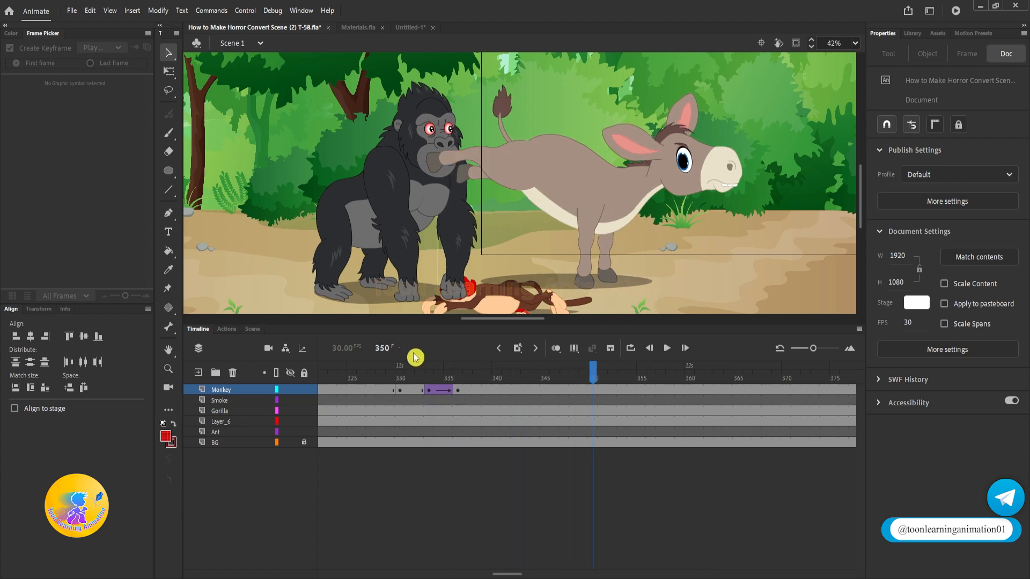
Insert a keyframe at frame 336 on the Gorilla layer and cut the gorilla from it.
{"action": "left_click_drag", "start_coordinate": [440, 375], "coordinate": [460, 376]}
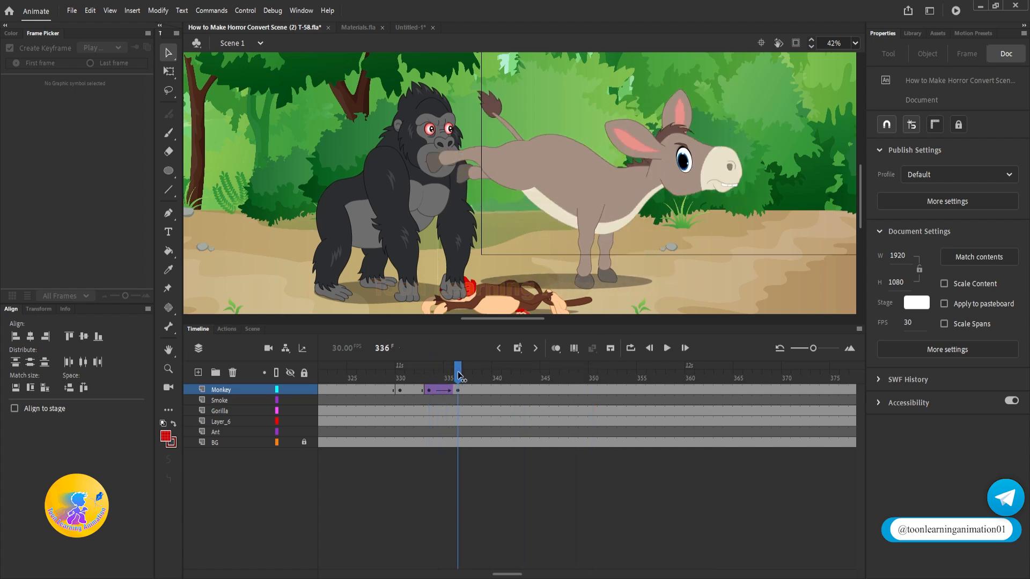
{"action": "left_click", "coordinate": [414, 186]}
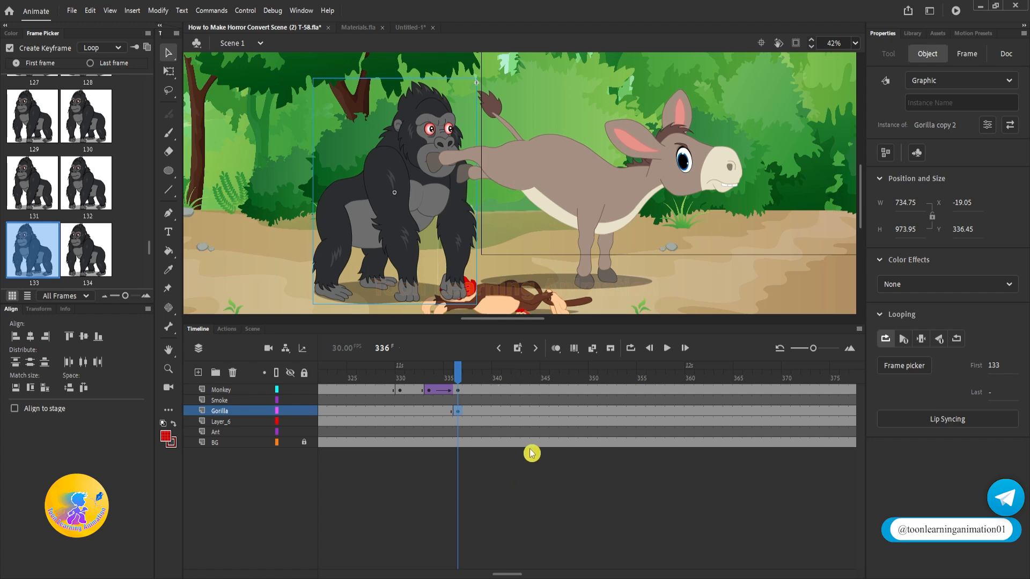
{"action": "key", "text": "Delete"}
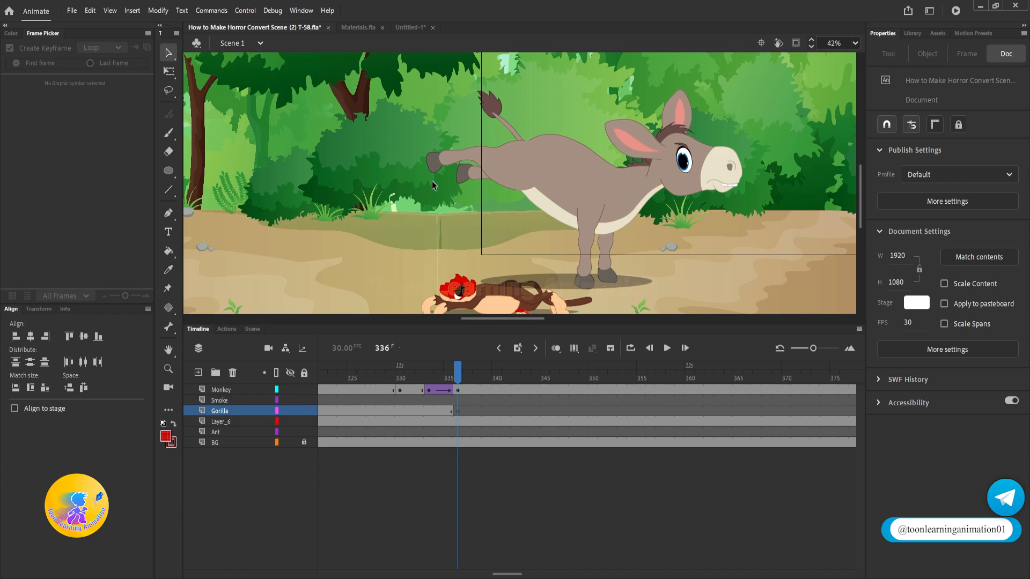
Clear the donkey and its library items from the Untitled-1 document and paste the gorilla in place.
{"action": "left_click", "coordinate": [412, 27]}
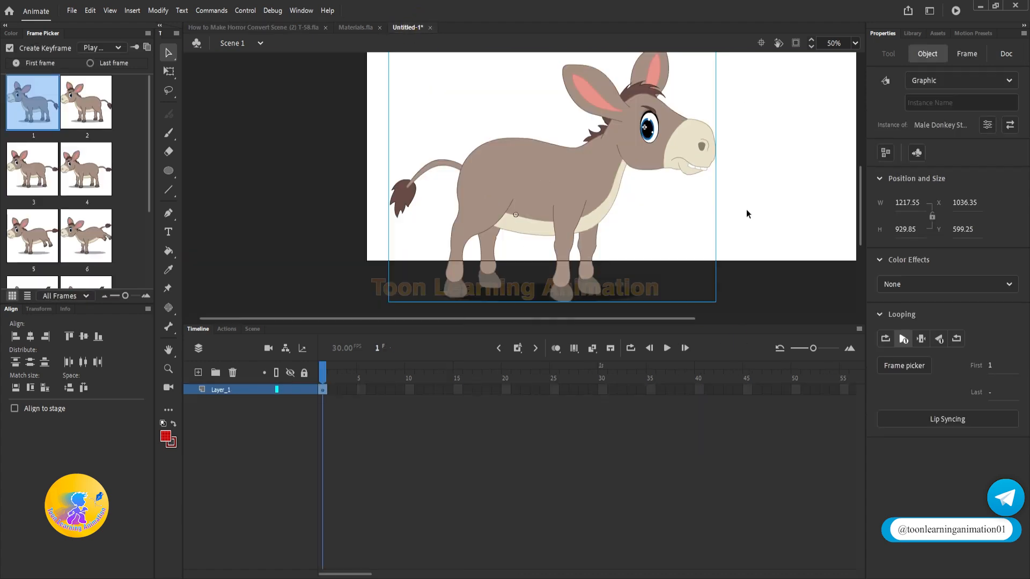
{"action": "left_click", "coordinate": [913, 33]}
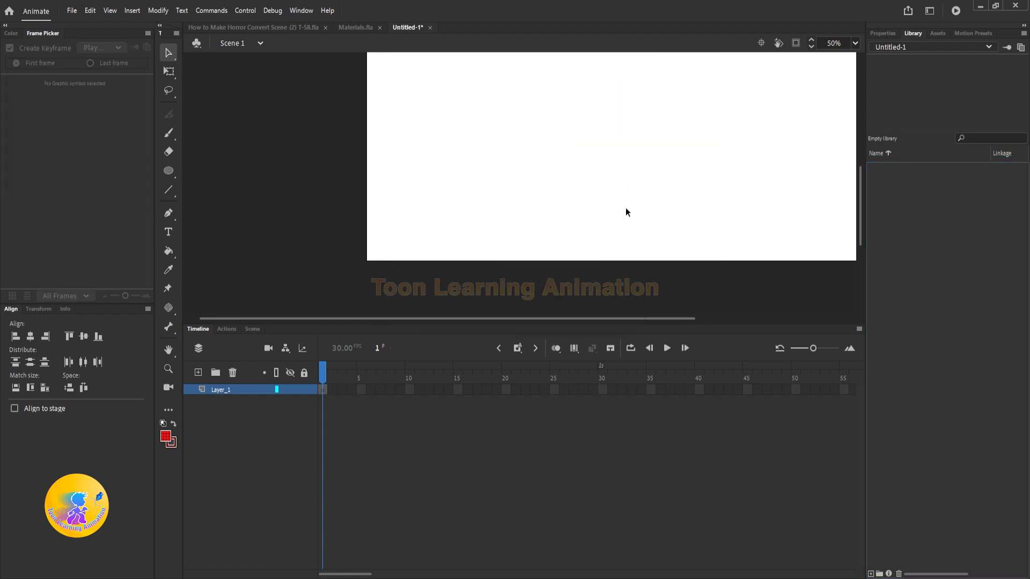
{"action": "key", "text": "ctrl+shift+v"}
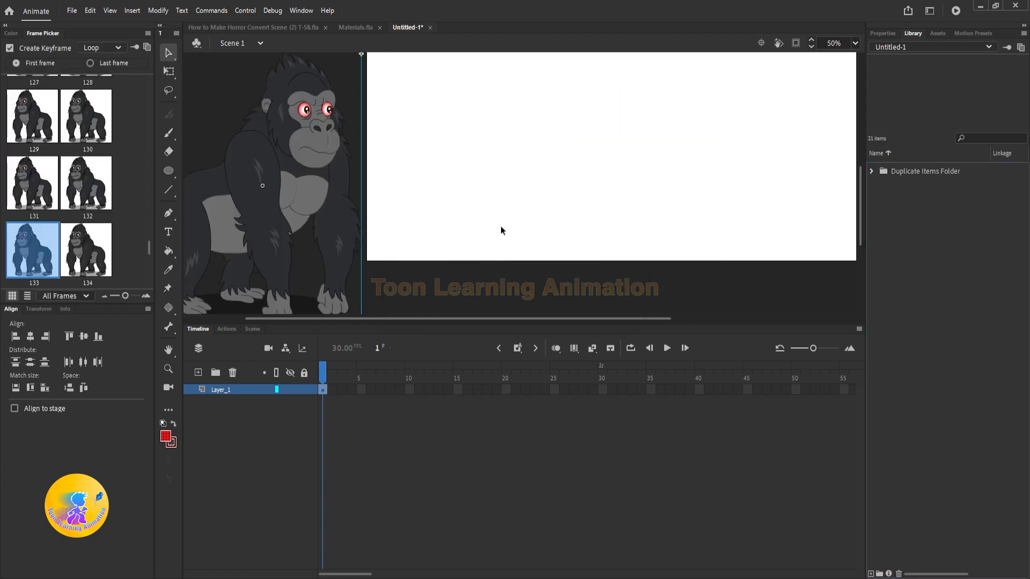
Inside the gorilla symbol, remove the frames before the standing pose and clear the later tweens on all layers.
{"action": "double_click", "coordinate": [326, 177]}
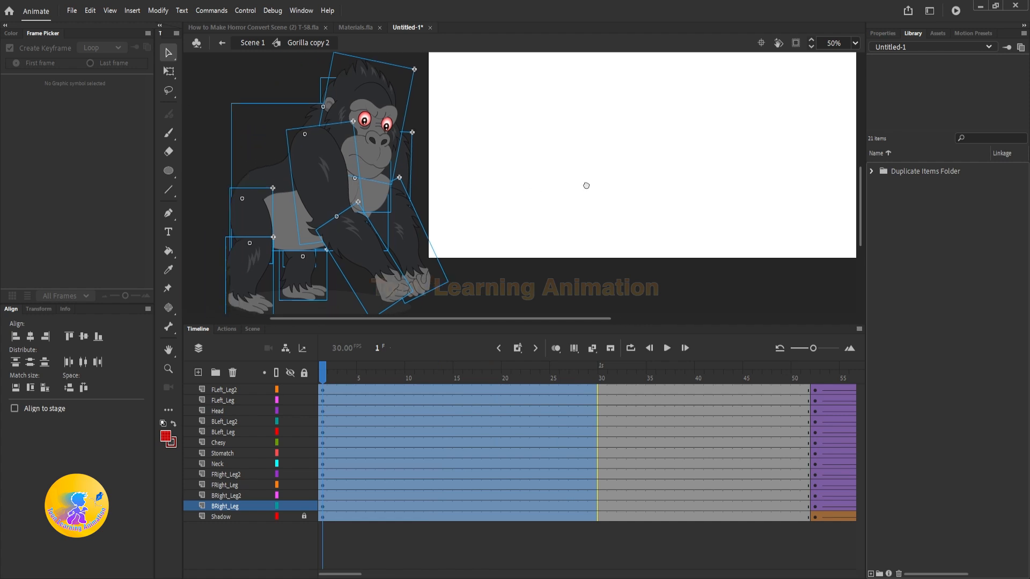
{"action": "left_click_drag", "start_coordinate": [586, 186], "coordinate": [588, 180]}
{"action": "left_click_drag", "start_coordinate": [821, 377], "coordinate": [863, 380]}
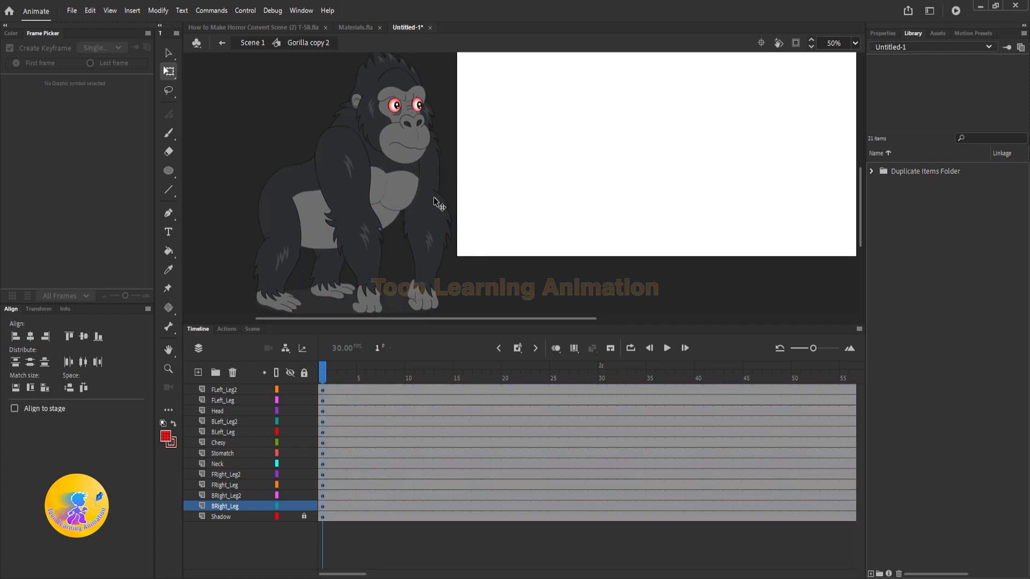
Insert keyframes at frame 3 on all gorilla layers and rotate both front legs backward from the shoulders.
{"action": "left_click", "coordinate": [341, 381]}
{"action": "key", "text": "F6"}
{"action": "left_click", "coordinate": [568, 196]}
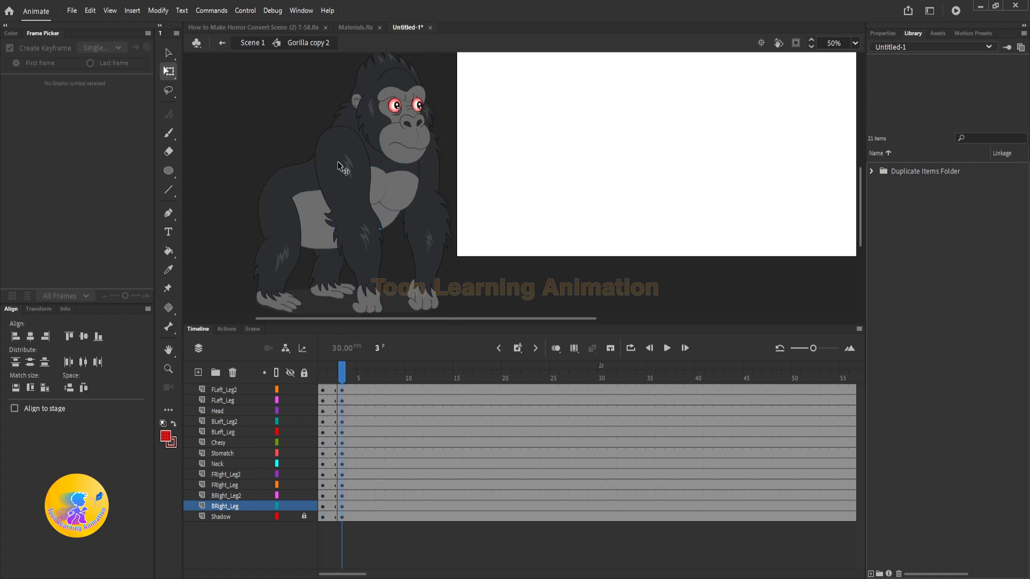
{"action": "left_click", "coordinate": [327, 185]}
{"action": "left_click_drag", "start_coordinate": [347, 139], "coordinate": [339, 131]}
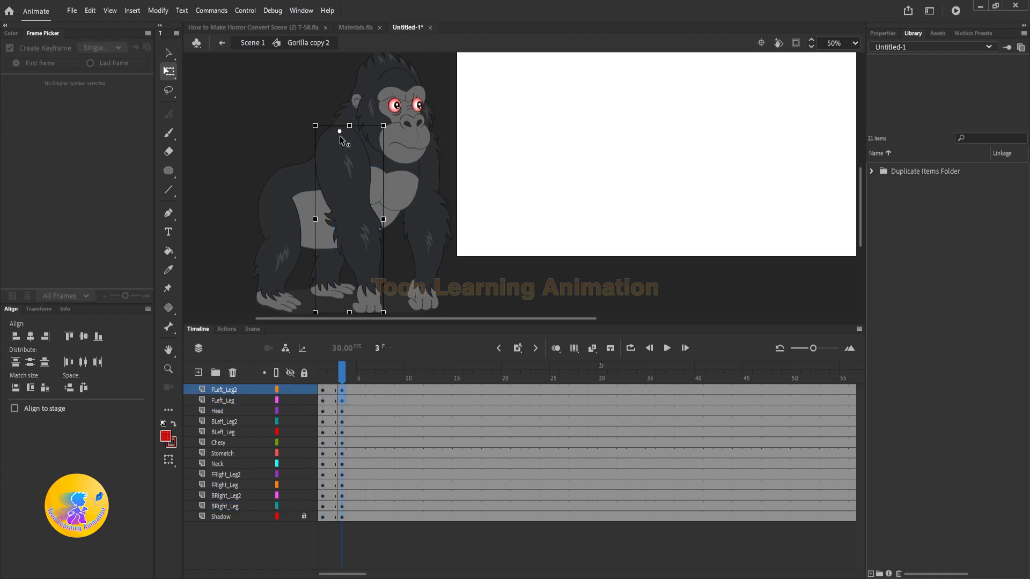
{"action": "left_click_drag", "start_coordinate": [388, 318], "coordinate": [276, 320]}
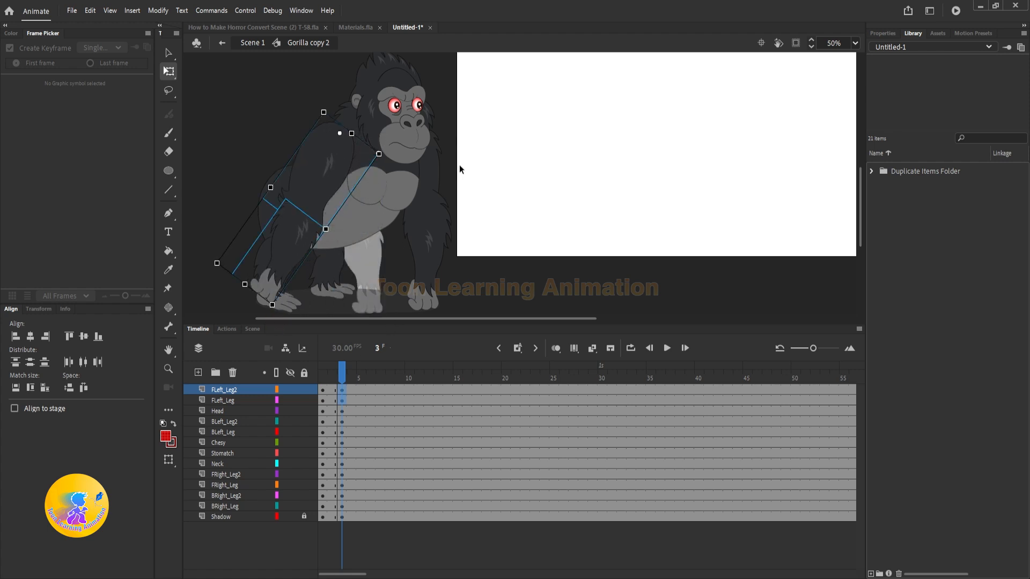
{"action": "left_click", "coordinate": [424, 215]}
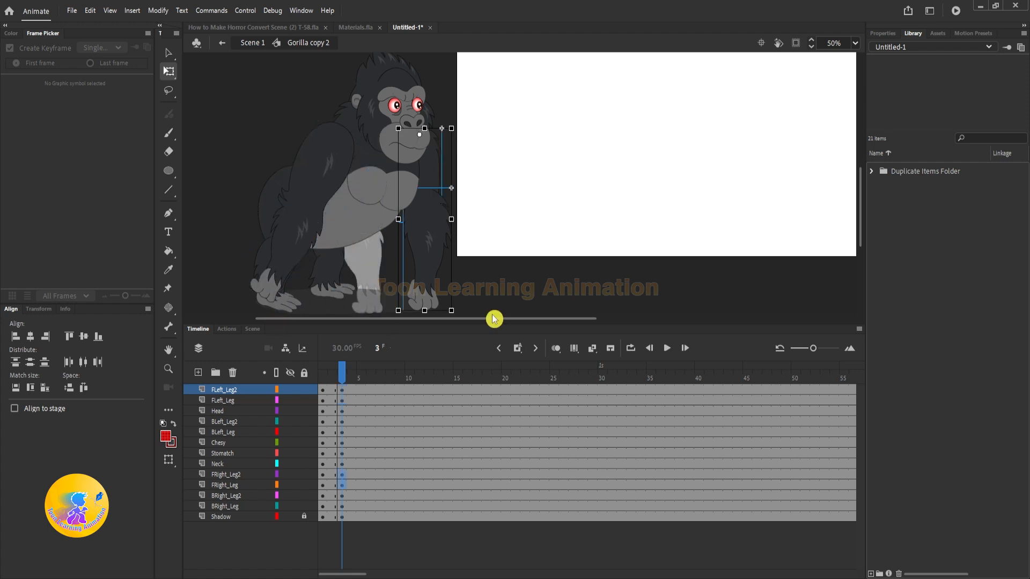
{"action": "left_click_drag", "start_coordinate": [463, 317], "coordinate": [349, 307]}
Select the gorilla's upper body parts at frame 3 and rotate them backward about the hip.
{"action": "left_click_drag", "start_coordinate": [506, 91], "coordinate": [294, 234]}
{"action": "left_click", "coordinate": [291, 250], "text": "shift"}
{"action": "left_click_drag", "start_coordinate": [336, 175], "coordinate": [273, 219]}
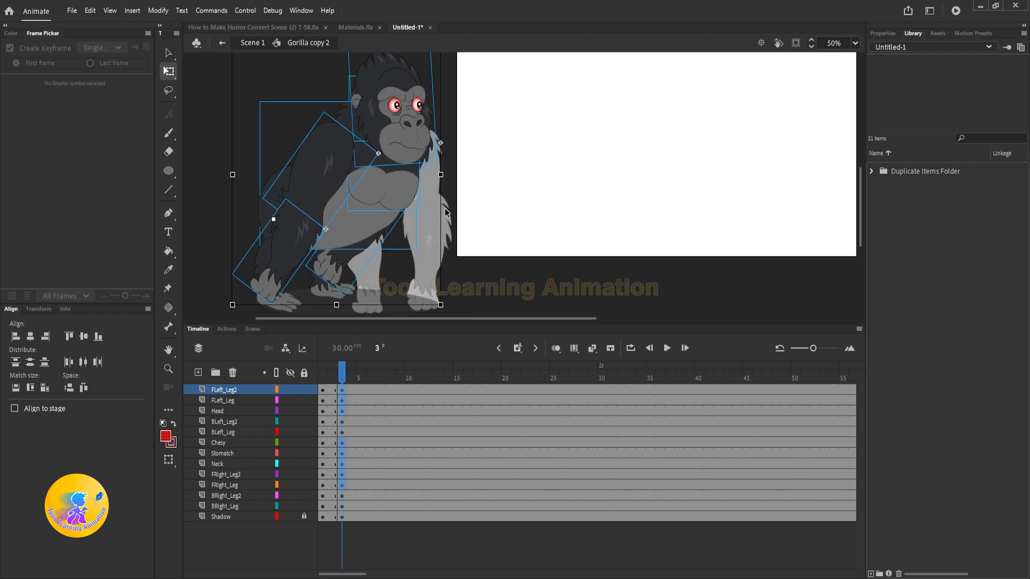
{"action": "scroll", "coordinate": [512, 180], "scroll_direction": "up", "scroll_amount": 3}
{"action": "left_click_drag", "start_coordinate": [442, 101], "coordinate": [371, 51]}
Delete the Shadow layer from the gorilla symbol.
{"action": "left_click_drag", "start_coordinate": [507, 195], "coordinate": [549, 98]}
{"action": "left_click", "coordinate": [232, 516]}
{"action": "left_click", "coordinate": [234, 375]}
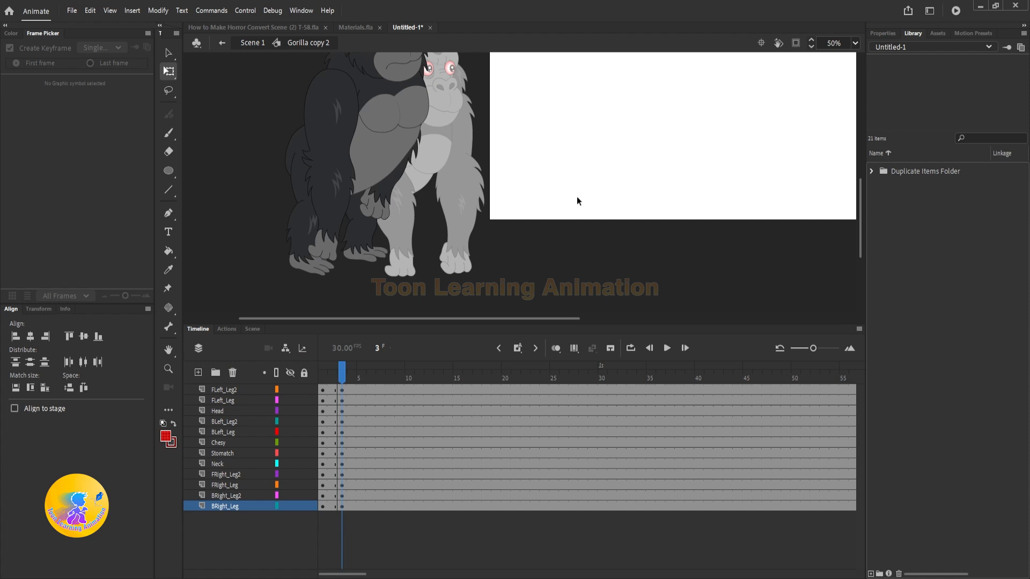
{"action": "key", "text": "v"}
{"action": "left_click_drag", "start_coordinate": [572, 167], "coordinate": [574, 236]}
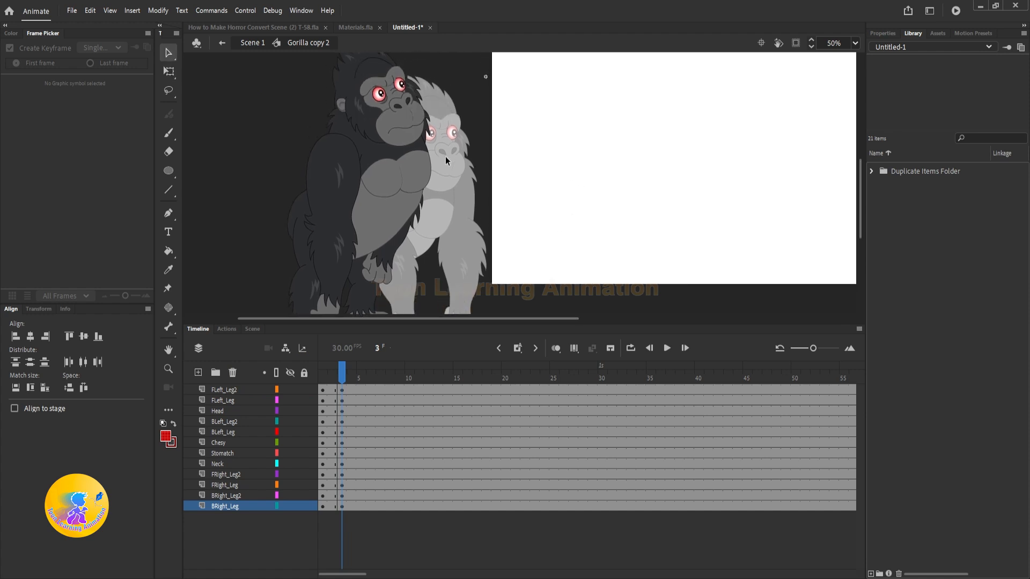
Rotate the gorilla's head further backward at frame 3.
{"action": "left_click", "coordinate": [378, 114]}
{"action": "left_click_drag", "start_coordinate": [511, 110], "coordinate": [526, 193]}
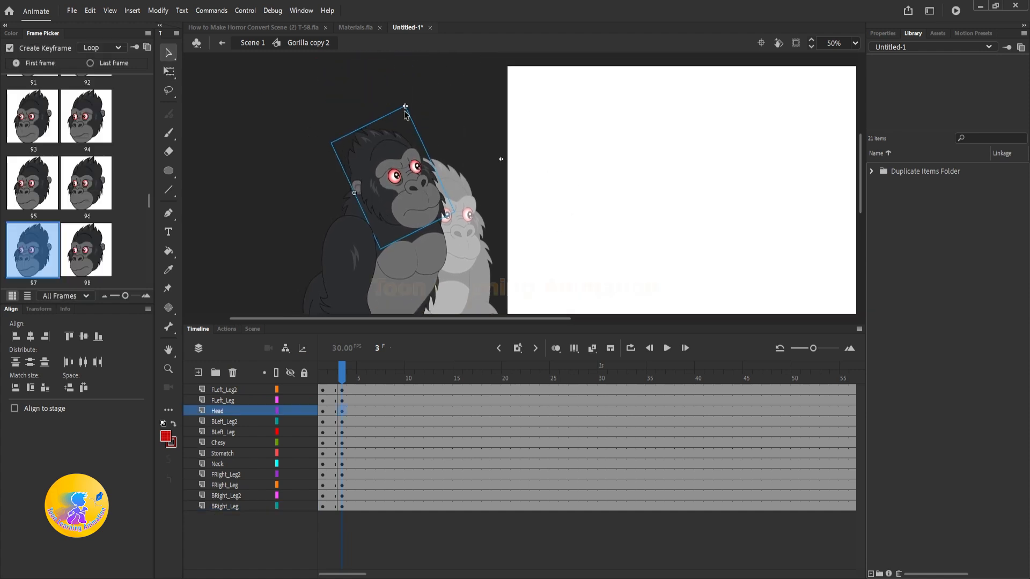
{"action": "key", "text": "q"}
{"action": "left_click_drag", "start_coordinate": [414, 76], "coordinate": [391, 87]}
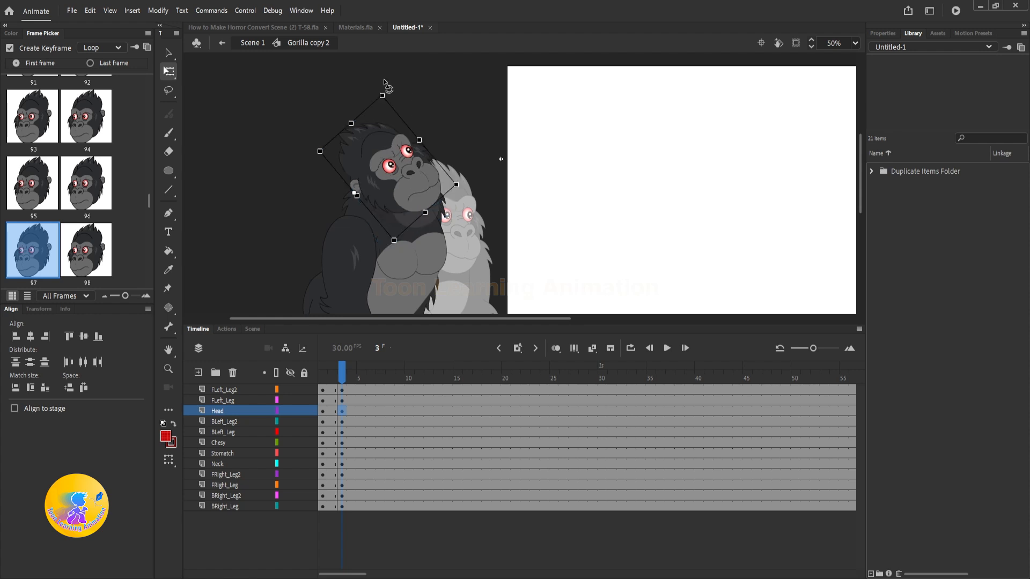
Create classic tweens between frames 1 and 3 on all gorilla layers and play back the recoil.
{"action": "key", "text": "v"}
{"action": "left_click_drag", "start_coordinate": [333, 393], "coordinate": [335, 508]}
{"action": "right_click", "coordinate": [335, 508]}
{"action": "left_click", "coordinate": [401, 182]}
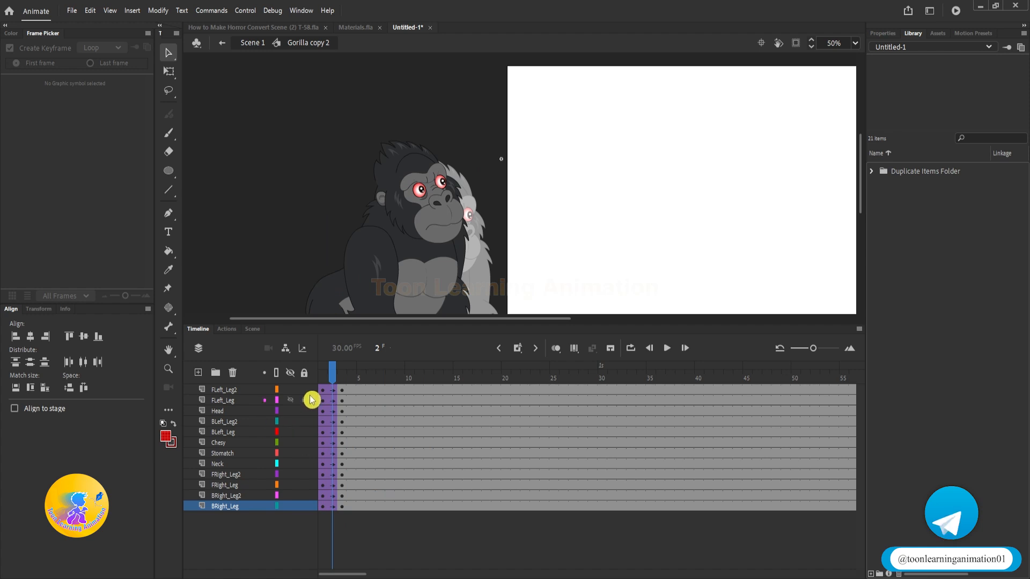
{"action": "key", "text": "Return"}
{"action": "left_click_drag", "start_coordinate": [552, 211], "coordinate": [552, 121]}
{"action": "left_click_drag", "start_coordinate": [377, 370], "coordinate": [182, 371]}
{"action": "key", "text": "Return"}
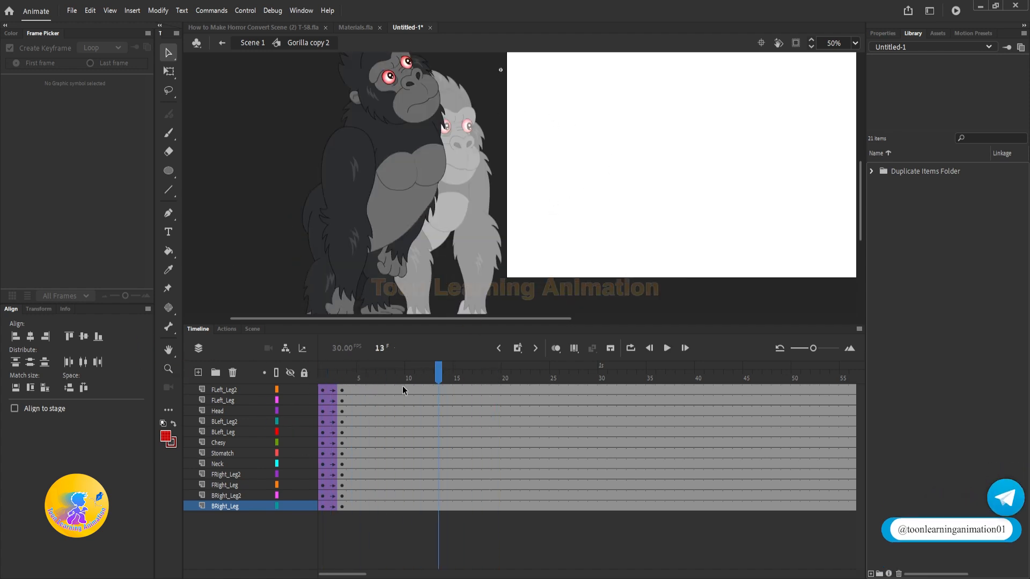
Remove the frames after frame 9 on all gorilla layers, exit the symbol and set its looping to play once.
{"action": "left_click_drag", "start_coordinate": [747, 507], "coordinate": [854, 504]}
{"action": "key", "text": "shift+F5"}
{"action": "double_click", "coordinate": [687, 143]}
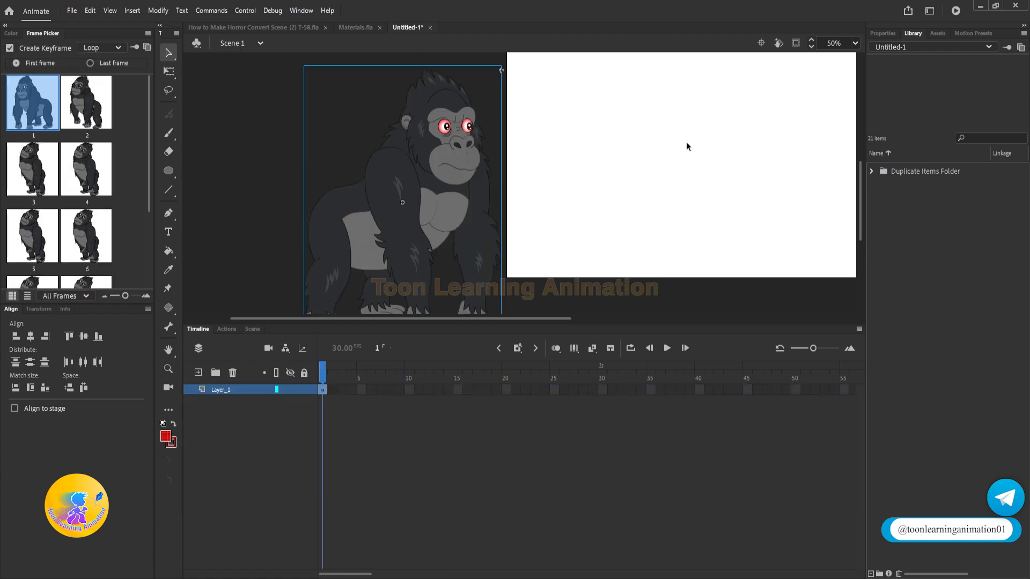
{"action": "left_click", "coordinate": [882, 33]}
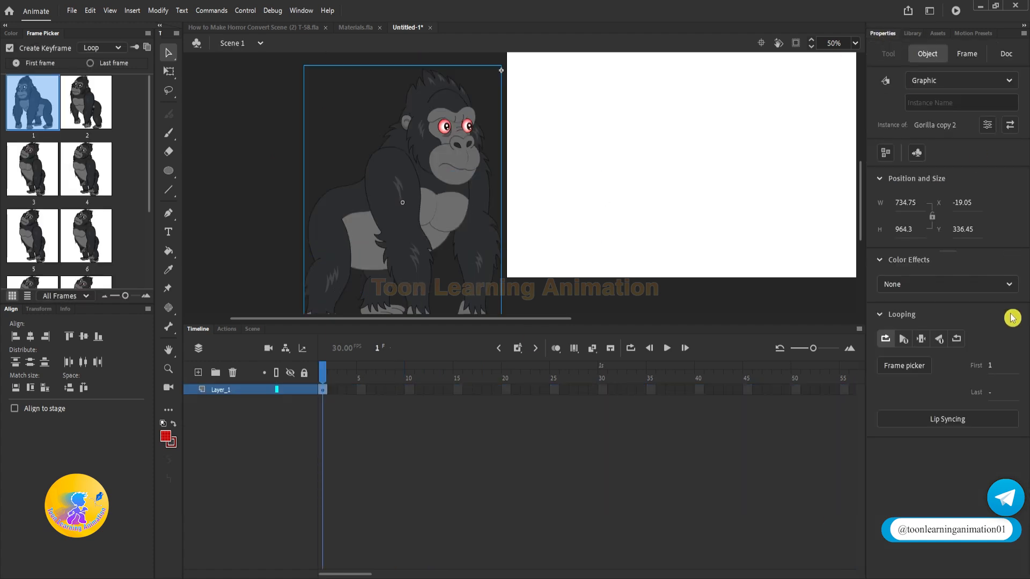
{"action": "left_click_drag", "start_coordinate": [652, 98], "coordinate": [273, 279]}
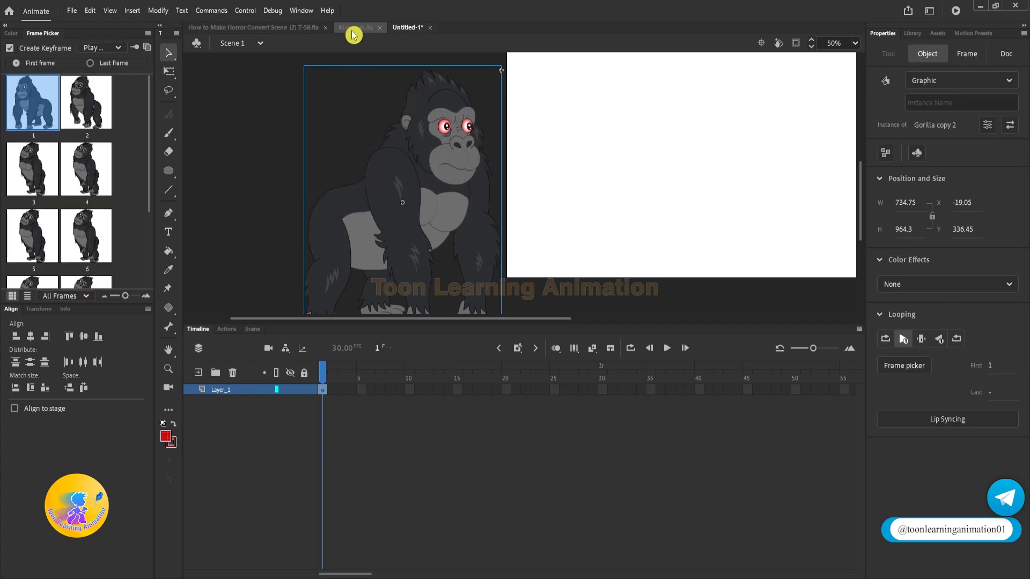
Paste the gorilla at frame 336 of the Gorilla layer in the T-58 document, putting duplicate library items into a folder.
{"action": "left_click", "coordinate": [283, 28]}
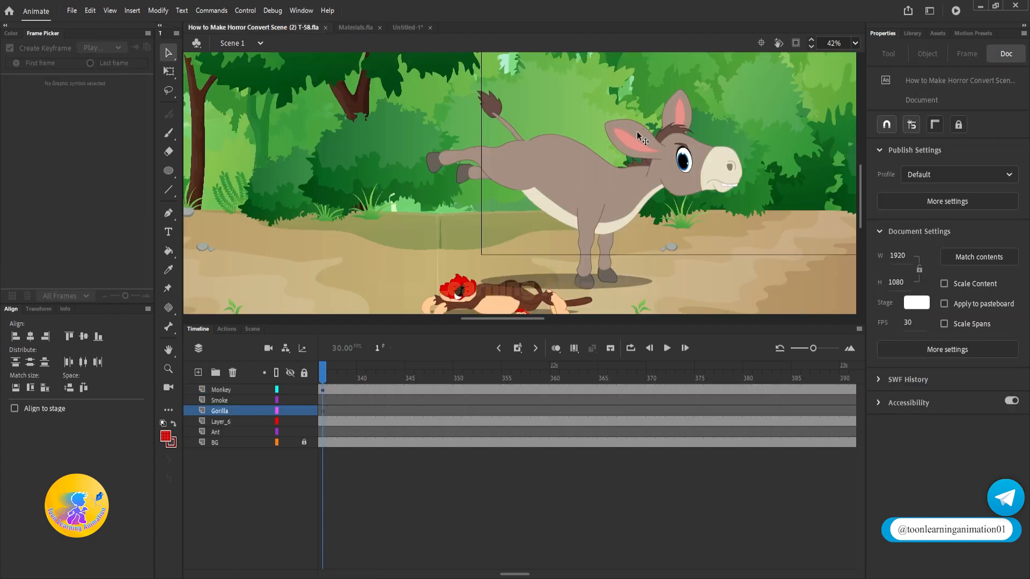
{"action": "key", "text": "ctrl+v"}
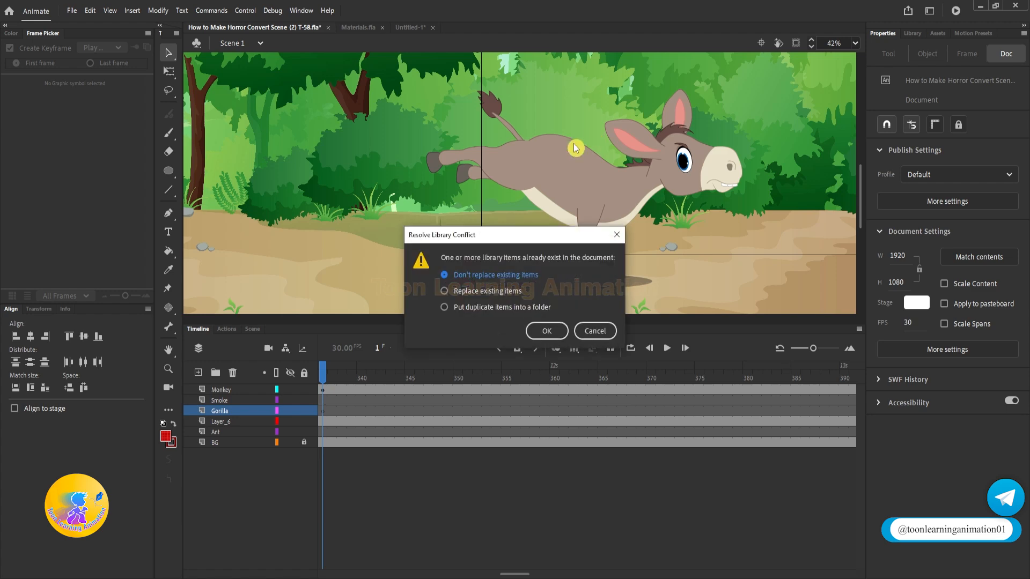
{"action": "left_click", "coordinate": [471, 307]}
{"action": "left_click", "coordinate": [546, 331]}
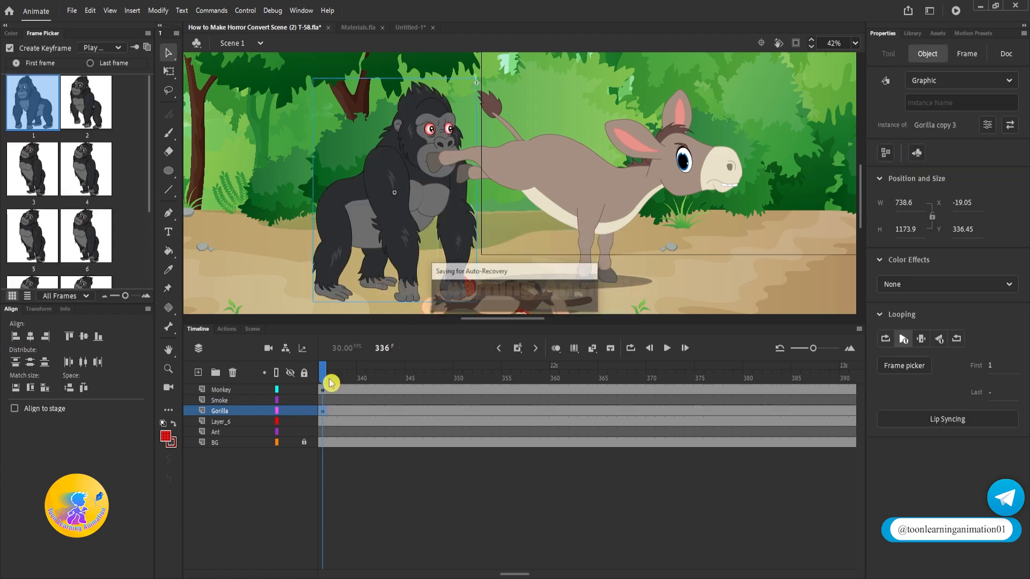
Insert a keyframe at frame 344 on the Gorilla layer, tip the gorilla onto its back and move it up and away from the donkey.
{"action": "left_click_drag", "start_coordinate": [335, 373], "coordinate": [517, 374]}
{"action": "left_click", "coordinate": [545, 410]}
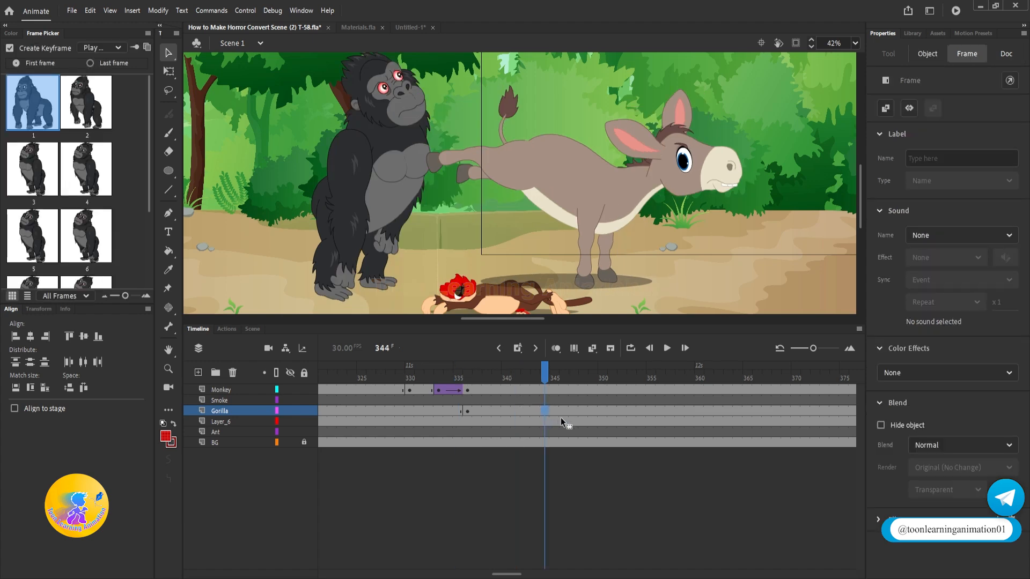
{"action": "key", "text": "F6"}
{"action": "key", "text": "q"}
{"action": "scroll", "coordinate": [534, 208], "scroll_direction": "down", "scroll_amount": 1}
{"action": "left_click_drag", "start_coordinate": [529, 188], "coordinate": [557, 231]}
{"action": "left_click_drag", "start_coordinate": [501, 112], "coordinate": [330, 180]}
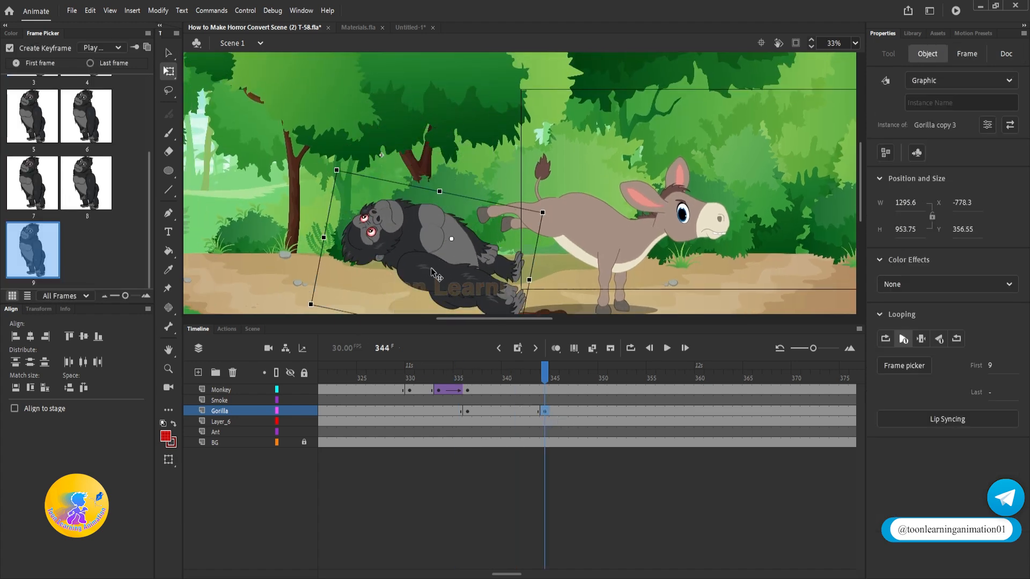
{"action": "left_click_drag", "start_coordinate": [449, 262], "coordinate": [172, 78]}
Create a classic tween between frames 336 and 344 on the Gorilla layer.
{"action": "left_click", "coordinate": [506, 411]}
{"action": "right_click", "coordinate": [505, 411]}
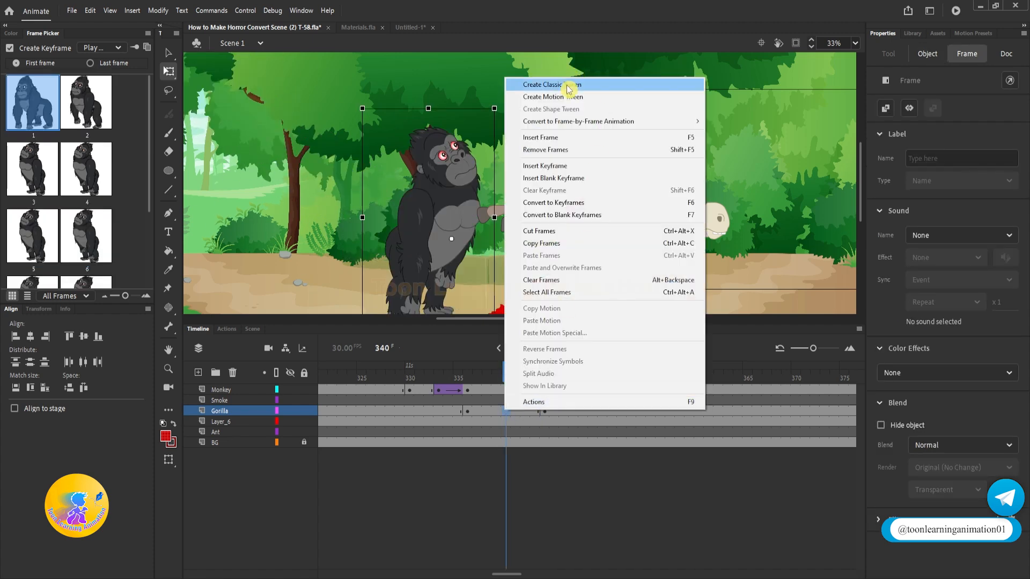
{"action": "left_click", "coordinate": [541, 83]}
Add a keyframe at frame 338 within the Gorilla layer's tween and play back the gorilla being knocked away.
{"action": "scroll", "coordinate": [537, 161], "scroll_direction": "down", "scroll_amount": 1}
{"action": "mouse_move", "coordinate": [467, 378]}
{"action": "left_mouse_down"}
{"action": "mouse_move", "coordinate": [401, 356]}
{"action": "mouse_move", "coordinate": [484, 385]}
{"action": "left_mouse_up"}
{"action": "key", "text": "Return"}
{"action": "key", "text": "Return"}
{"action": "left_click_drag", "start_coordinate": [368, 155], "coordinate": [426, 150]}
{"action": "left_click_drag", "start_coordinate": [485, 379], "coordinate": [410, 375]}
{"action": "key", "text": "Return"}
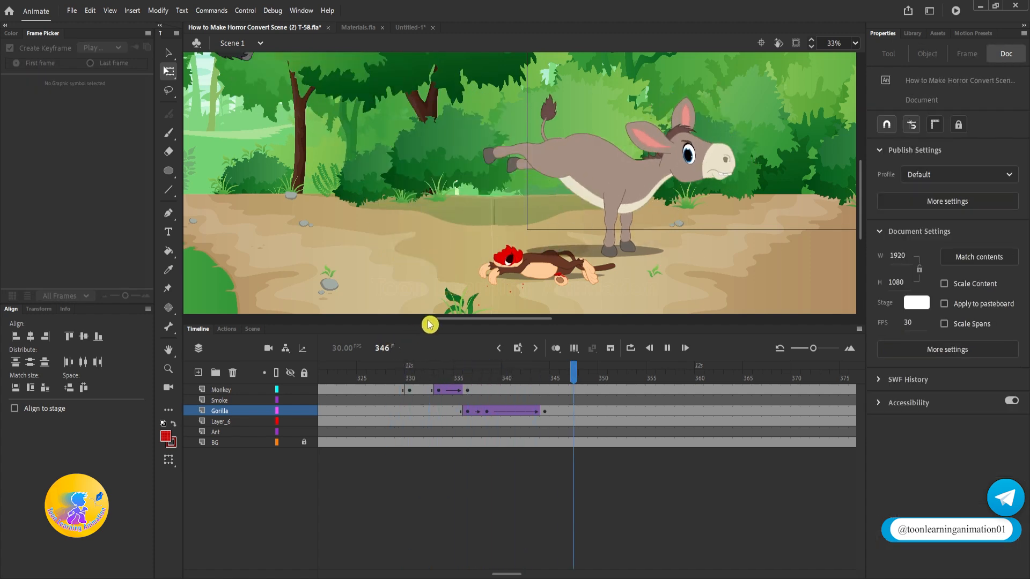
Reposition the flying gorilla at frame 344 slightly lower and nearer the donkey, and return to frame 334.
{"action": "left_click", "coordinate": [544, 411]}
{"action": "left_click_drag", "start_coordinate": [404, 116], "coordinate": [477, 236]}
{"action": "left_click_drag", "start_coordinate": [287, 144], "coordinate": [359, 186]}
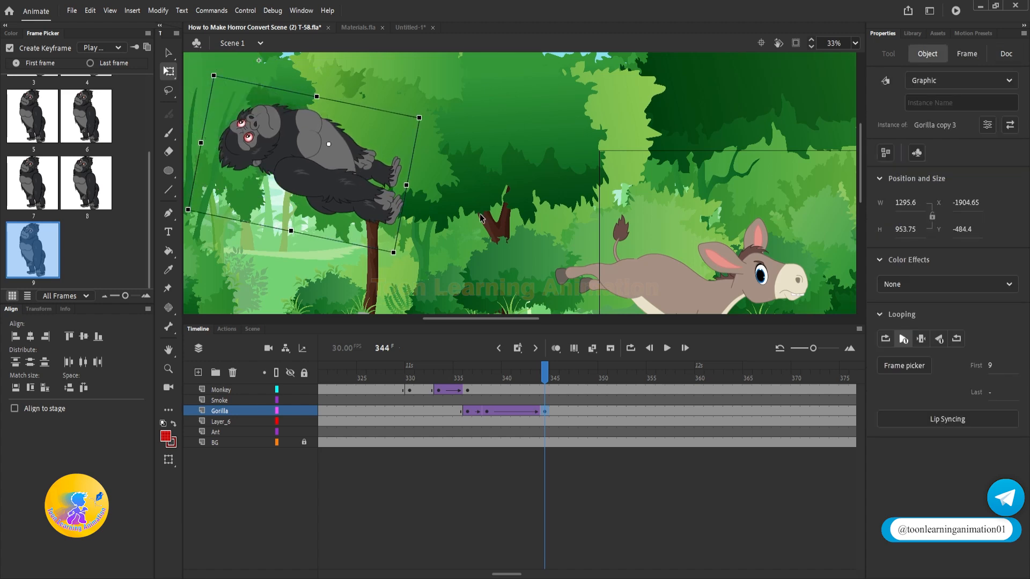
{"action": "left_click_drag", "start_coordinate": [498, 269], "coordinate": [460, 134]}
{"action": "scroll", "coordinate": [461, 134], "scroll_direction": "up", "scroll_amount": 1}
{"action": "left_click_drag", "start_coordinate": [513, 187], "coordinate": [503, 223]}
{"action": "left_click", "coordinate": [449, 377]}
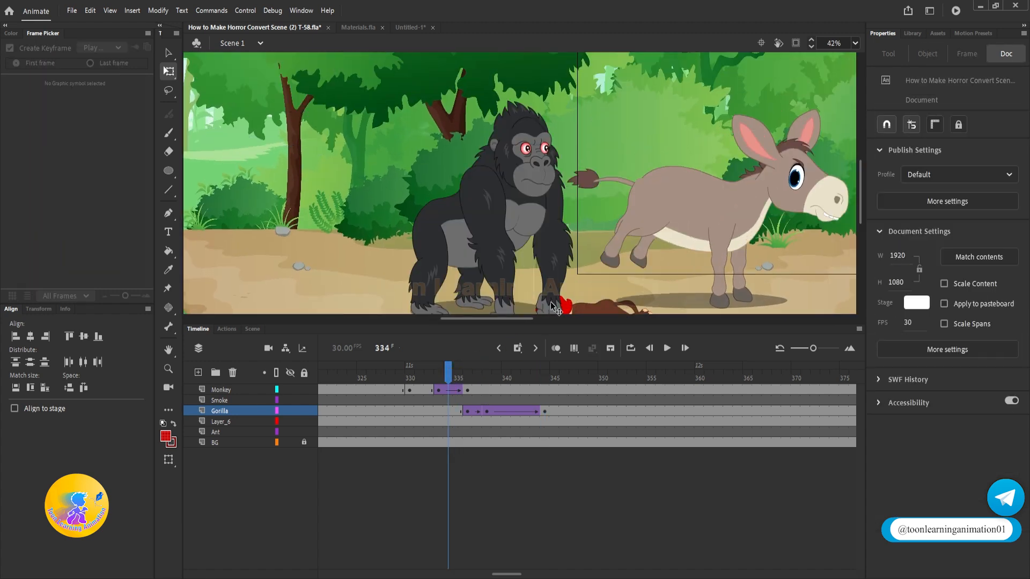
Insert a keyframe at frame 349 on the Gorilla layer and move the flying gorilla farther up and away from the donkey.
{"action": "left_click_drag", "start_coordinate": [589, 263], "coordinate": [571, 211]}
{"action": "key", "text": "Return"}
{"action": "key", "text": "Return"}
{"action": "left_click", "coordinate": [442, 376]}
{"action": "key", "text": "Return"}
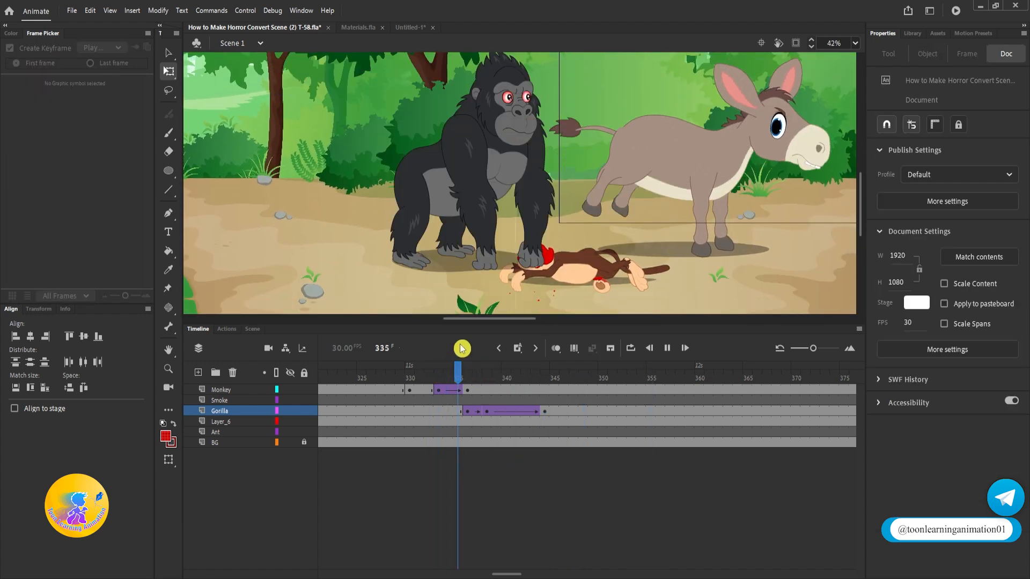
{"action": "left_click_drag", "start_coordinate": [487, 379], "coordinate": [558, 376]}
{"action": "left_click", "coordinate": [594, 410]}
{"action": "key", "text": "F6"}
{"action": "left_click_drag", "start_coordinate": [498, 194], "coordinate": [675, 343]}
{"action": "left_click_drag", "start_coordinate": [417, 176], "coordinate": [271, 126]}
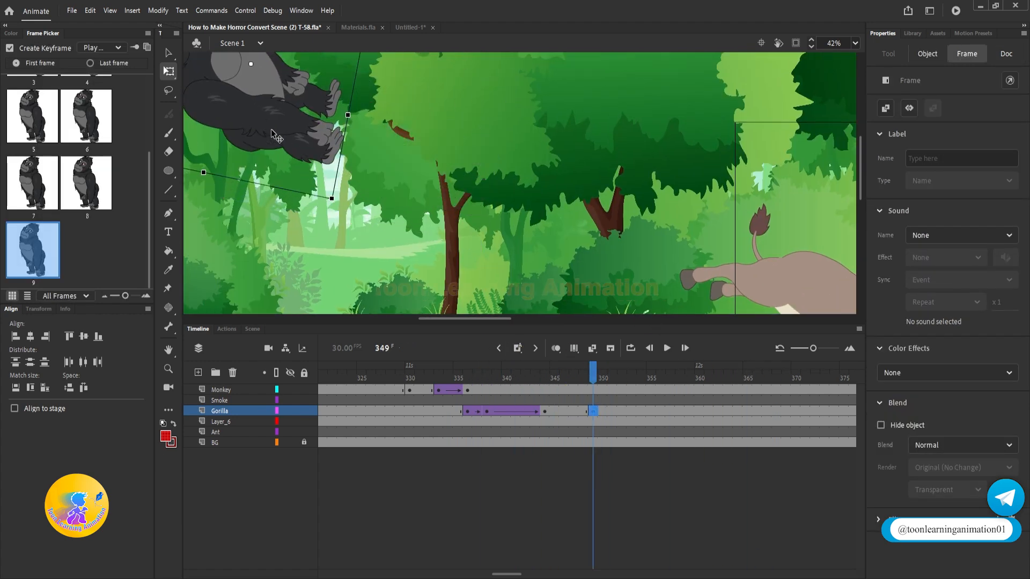
Remove the Gorilla layer's keyframe at frame 344 and move the gorilla still farther up and away at frame 349.
{"action": "left_click", "coordinate": [545, 411]}
{"action": "left_click", "coordinate": [554, 343]}
{"action": "left_click", "coordinate": [596, 374]}
{"action": "left_click_drag", "start_coordinate": [320, 101], "coordinate": [257, 79]}
{"action": "left_click_drag", "start_coordinate": [552, 263], "coordinate": [460, 122]}
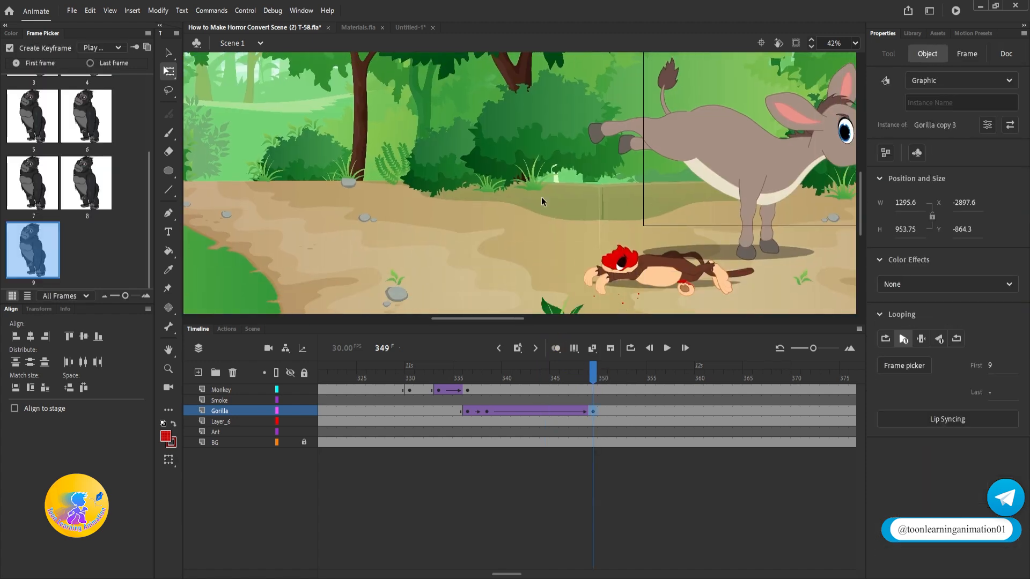
Scrub and play back the donkey's kick and the gorilla's flight, ending on the impact at frame 336.
{"action": "scroll", "coordinate": [525, 221], "scroll_direction": "up", "scroll_amount": 2}
{"action": "left_click_drag", "start_coordinate": [554, 228], "coordinate": [538, 324]}
{"action": "left_click_drag", "start_coordinate": [494, 368], "coordinate": [528, 379]}
{"action": "scroll", "coordinate": [588, 209], "scroll_direction": "down", "scroll_amount": 3}
{"action": "left_click_drag", "start_coordinate": [588, 209], "coordinate": [585, 235]}
{"action": "left_click_drag", "start_coordinate": [526, 376], "coordinate": [448, 382]}
{"action": "left_click_drag", "start_coordinate": [564, 194], "coordinate": [543, 188]}
{"action": "key", "text": "Return"}
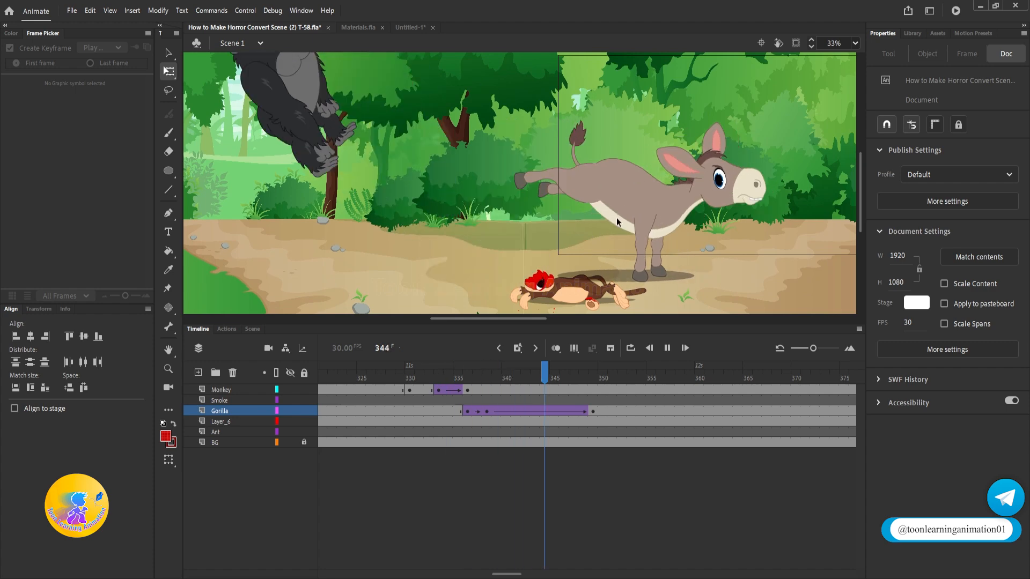
{"action": "key", "text": "Return"}
{"action": "left_click_drag", "start_coordinate": [543, 372], "coordinate": [469, 383]}
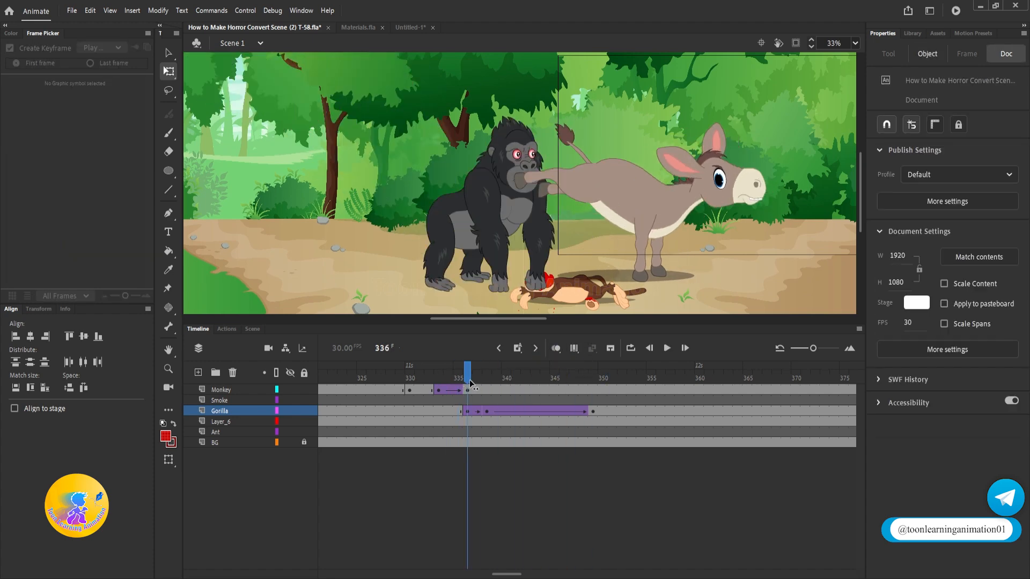
Add a new layer above the Monkey layer and name it Effect.
{"action": "left_click", "coordinate": [220, 391]}
{"action": "left_click", "coordinate": [198, 372]}
{"action": "left_click", "coordinate": [219, 390]}
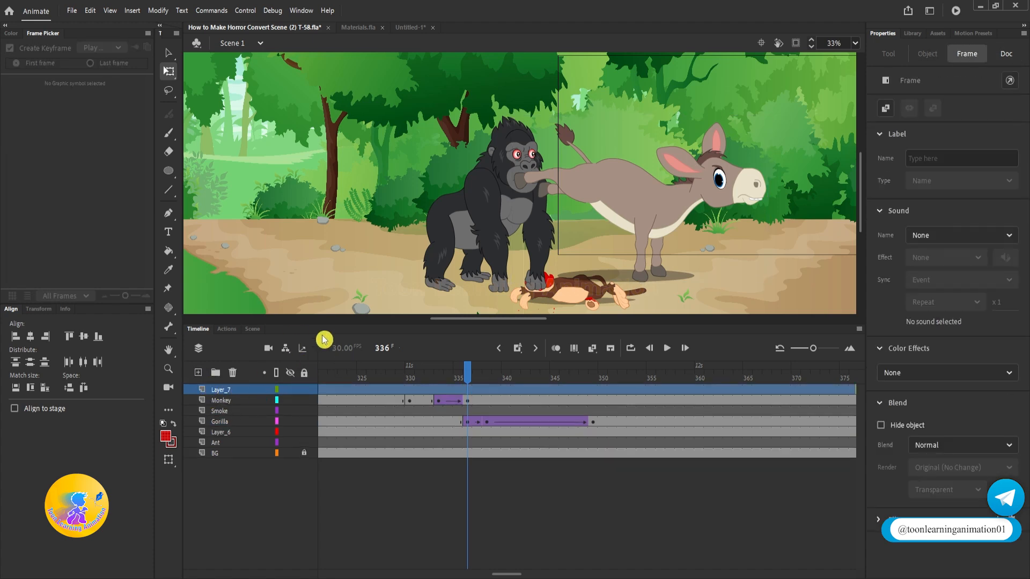
{"action": "double_click", "coordinate": [218, 391]}
{"action": "type", "text": "Effect"}
{"action": "key", "text": "Return"}
Draw a red seven-sided polygon about 471 by 474 px with the PolyStar tool on the Effect layer and set its fill opacity to 100%.
{"action": "left_click", "coordinate": [430, 297]}
{"action": "left_click", "coordinate": [170, 173]}
{"action": "left_click", "coordinate": [244, 238]}
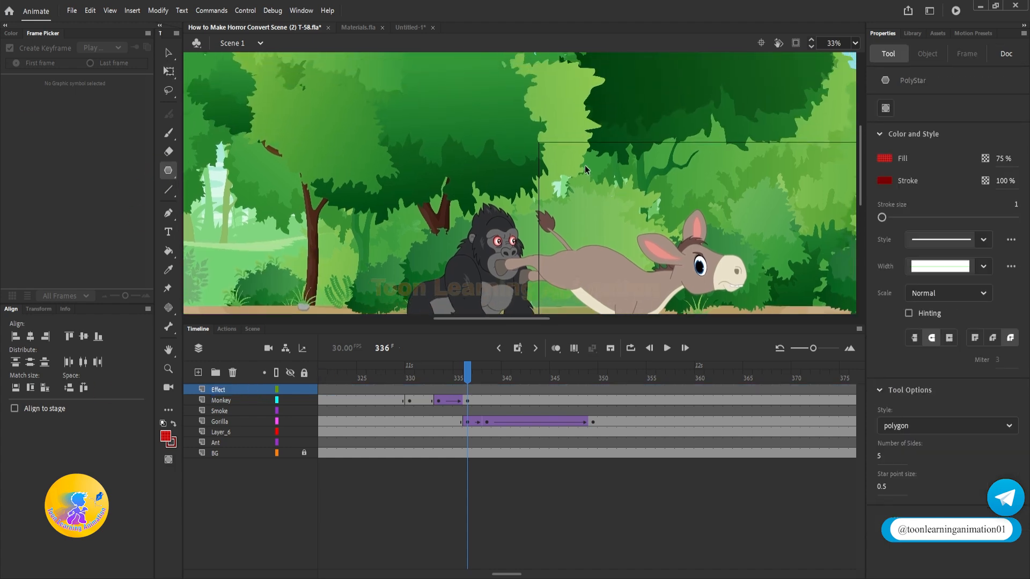
{"action": "scroll", "coordinate": [586, 171], "scroll_direction": "up", "scroll_amount": 2}
{"action": "left_click_drag", "start_coordinate": [553, 128], "coordinate": [609, 175]}
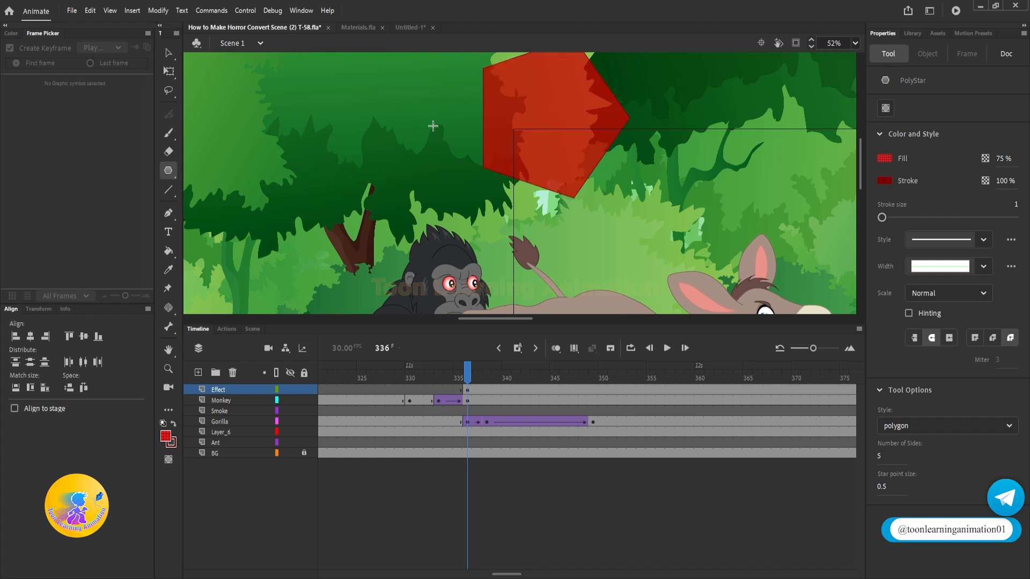
{"action": "scroll", "coordinate": [488, 117], "scroll_direction": "up", "scroll_amount": 1}
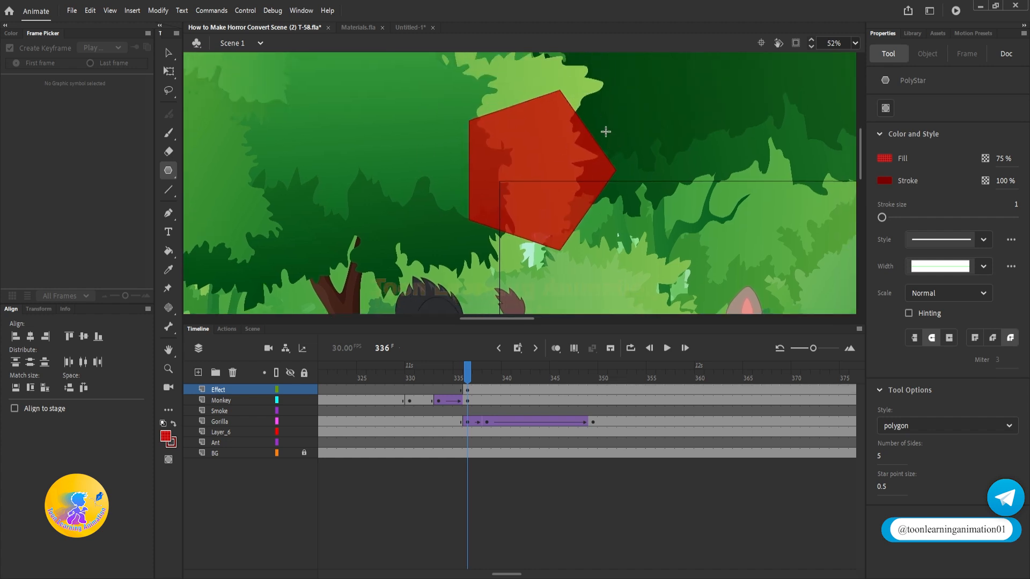
{"action": "key", "text": "ctrl+z"}
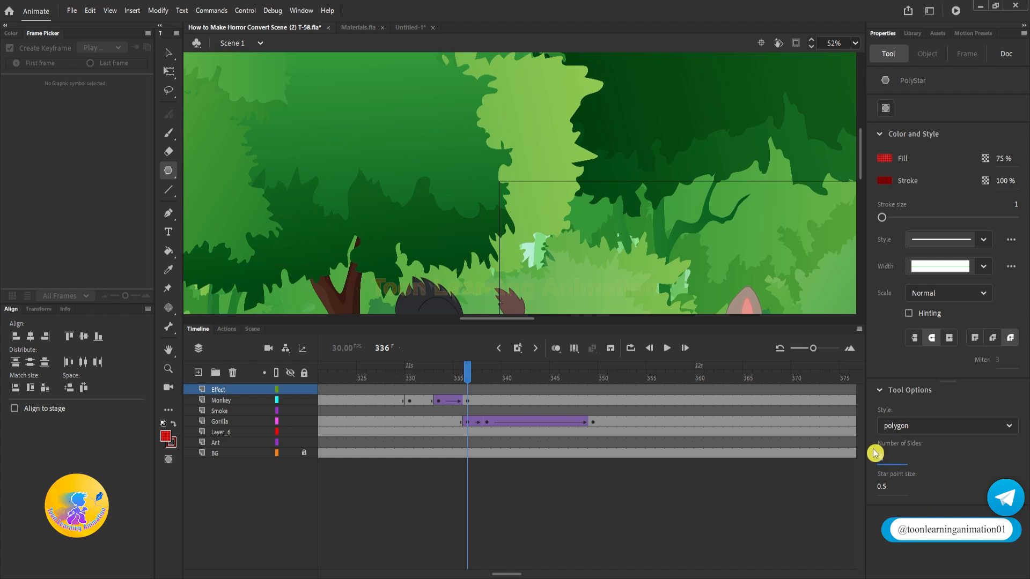
{"action": "left_click_drag", "start_coordinate": [547, 159], "coordinate": [534, 94]}
{"action": "key", "text": "v"}
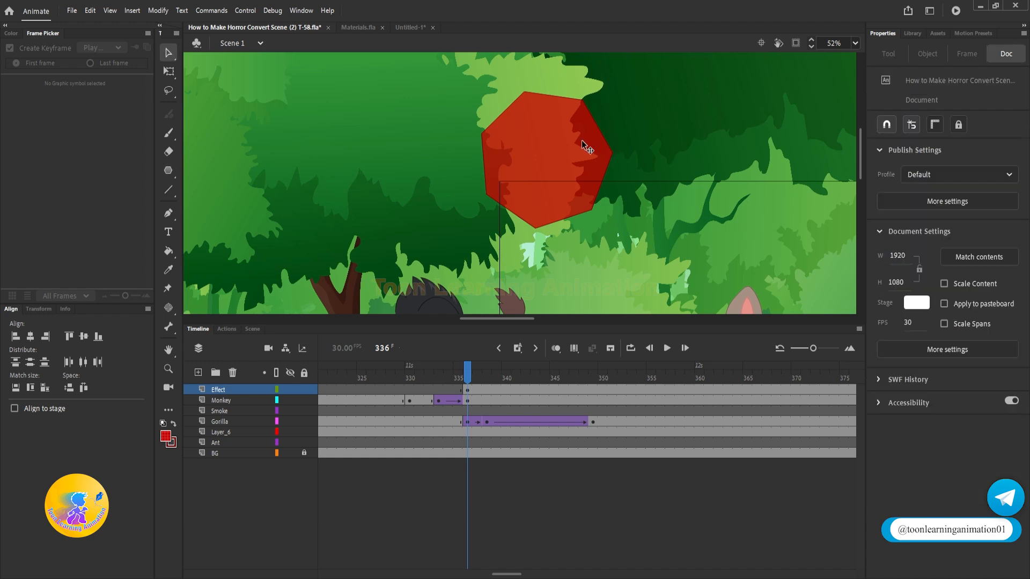
{"action": "left_click", "coordinate": [584, 146]}
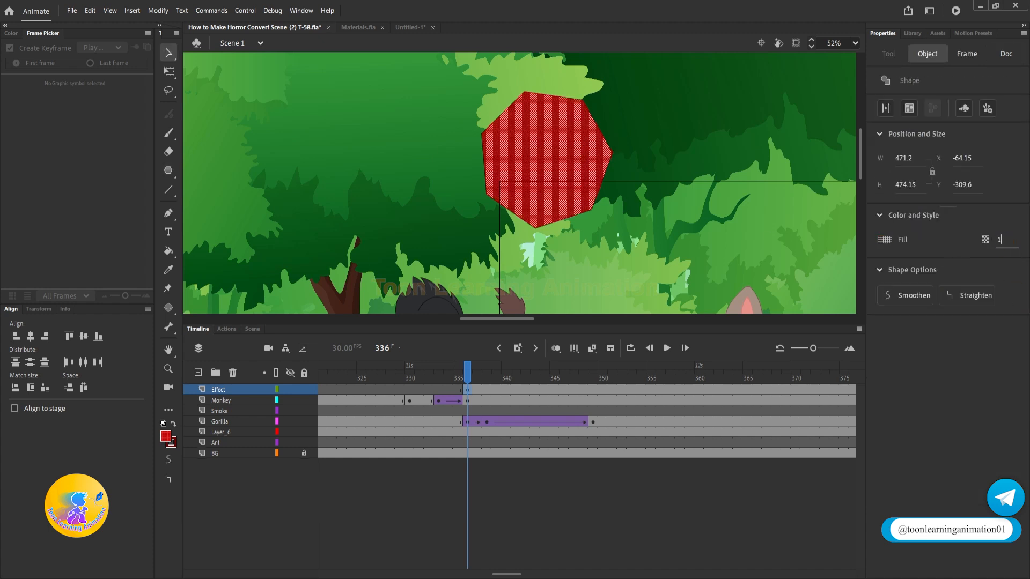
{"action": "left_click", "coordinate": [676, 149]}
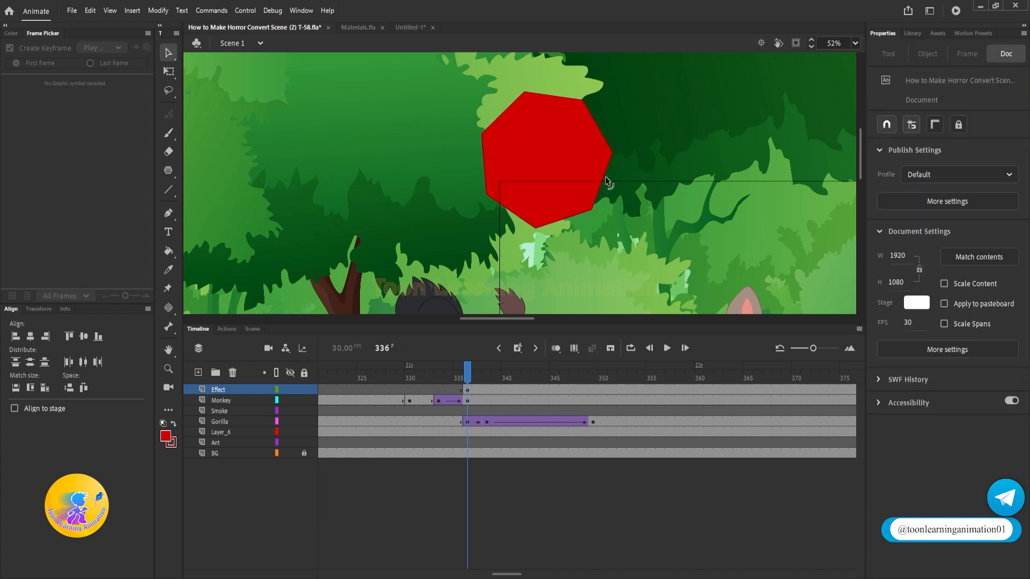
Bend all seven edges of the polygon inward to form a spiky impact burst.
{"action": "scroll", "coordinate": [569, 210], "scroll_direction": "up", "scroll_amount": 2}
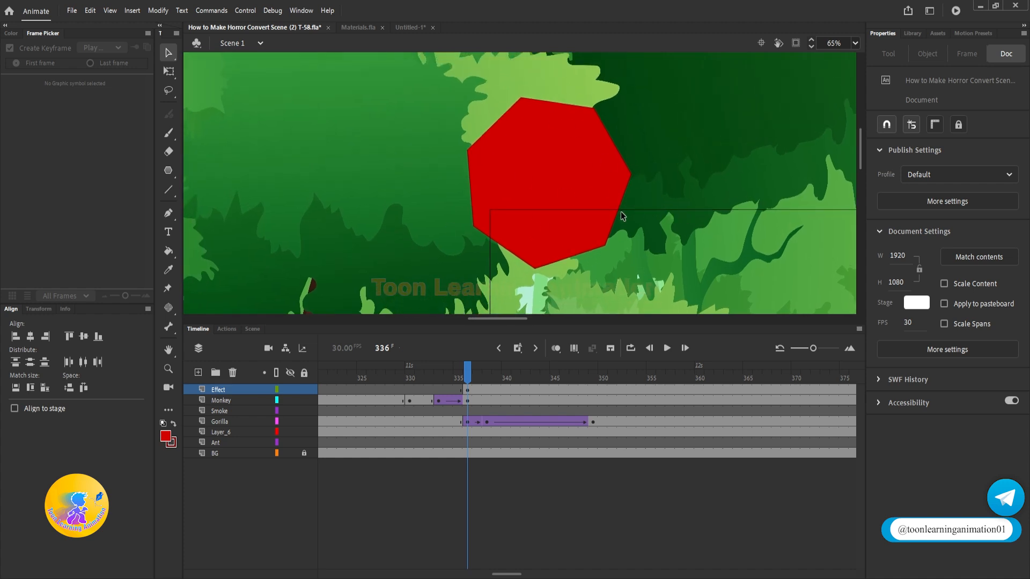
{"action": "left_click_drag", "start_coordinate": [616, 214], "coordinate": [584, 197]}
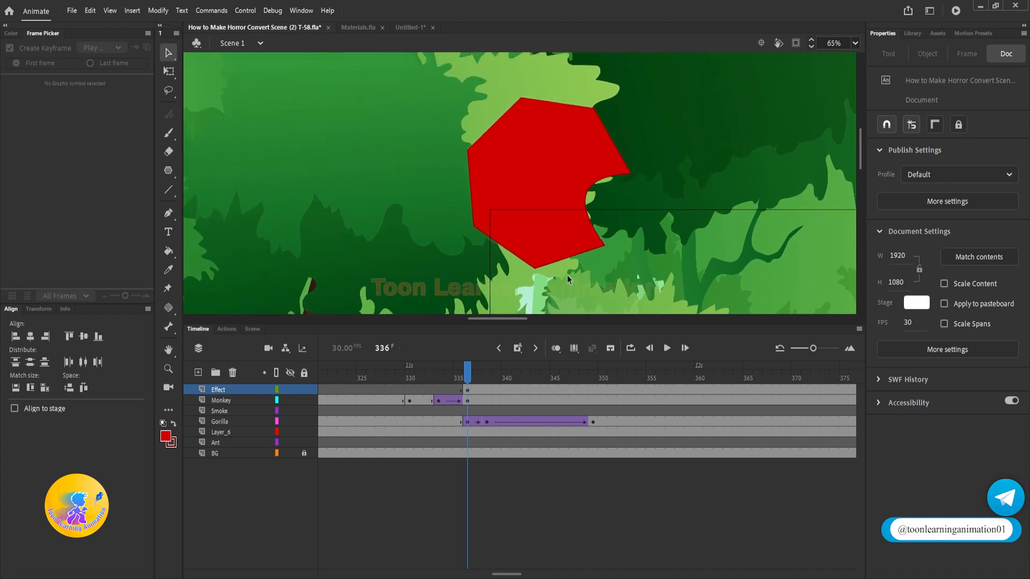
{"action": "left_click_drag", "start_coordinate": [573, 261], "coordinate": [561, 225]}
{"action": "left_click_drag", "start_coordinate": [500, 244], "coordinate": [513, 225]}
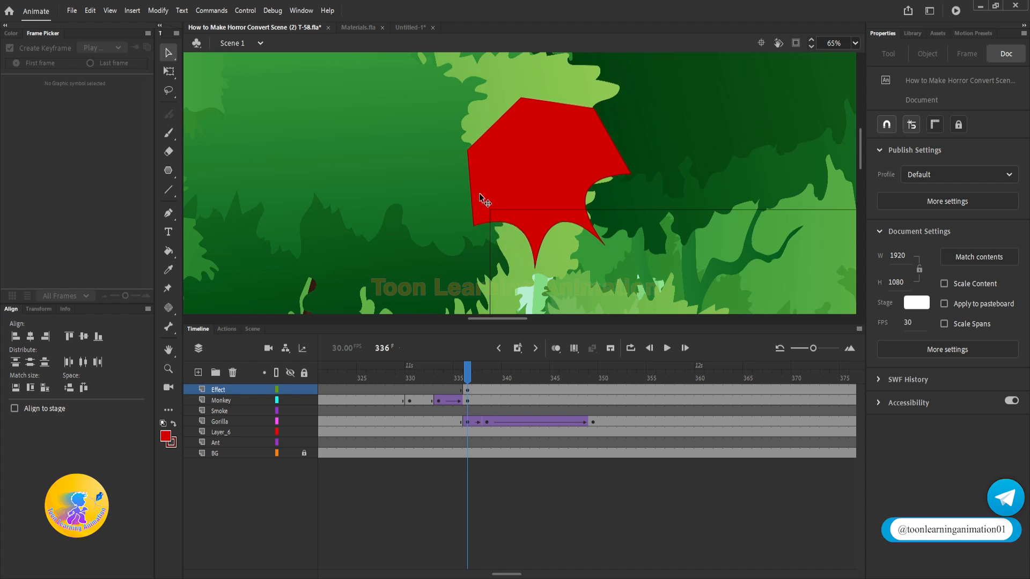
{"action": "left_click_drag", "start_coordinate": [471, 191], "coordinate": [499, 191]}
{"action": "left_click_drag", "start_coordinate": [496, 129], "coordinate": [514, 136]}
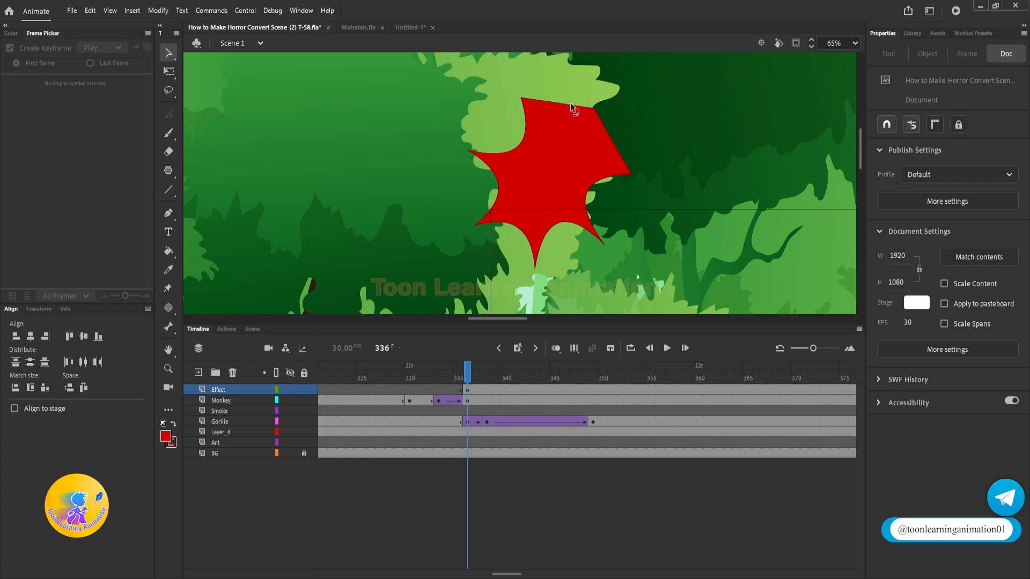
{"action": "left_click_drag", "start_coordinate": [556, 105], "coordinate": [558, 143]}
{"action": "left_click_drag", "start_coordinate": [618, 153], "coordinate": [592, 146]}
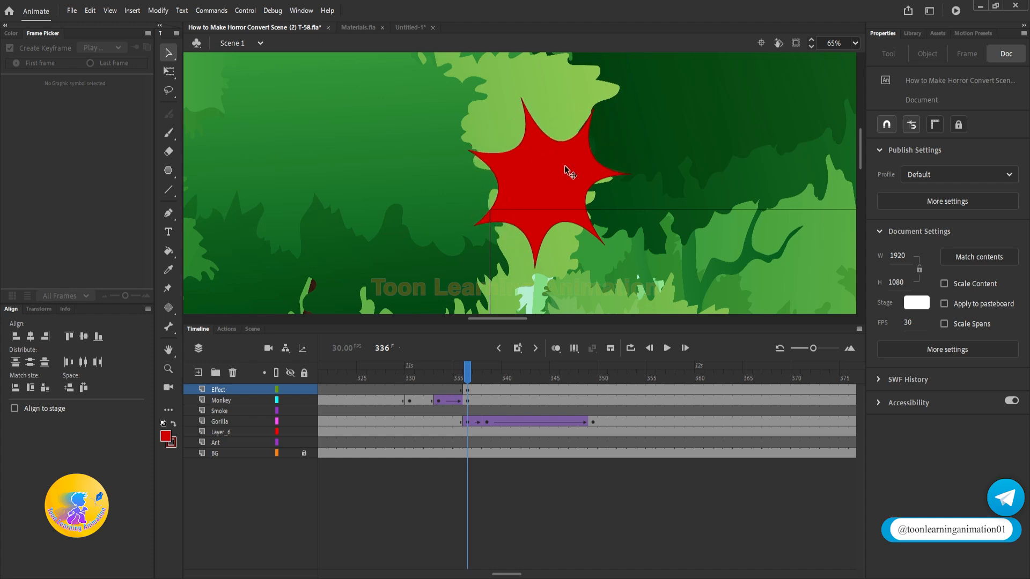
Set the burst's outline to stroke size 48 and colour it yellow.
{"action": "double_click", "coordinate": [589, 206]}
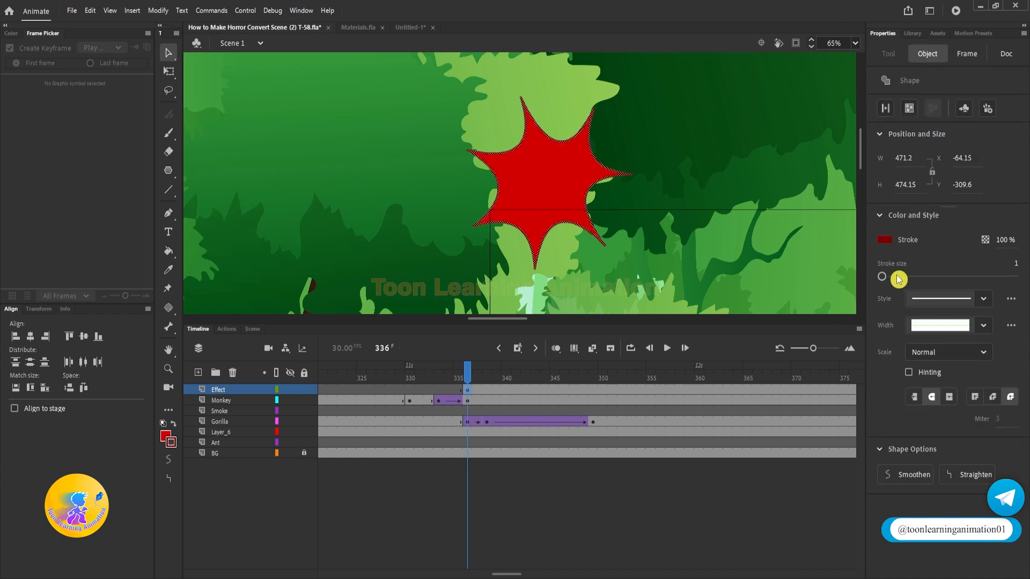
{"action": "left_click_drag", "start_coordinate": [900, 279], "coordinate": [913, 276]}
{"action": "left_click", "coordinate": [170, 443]}
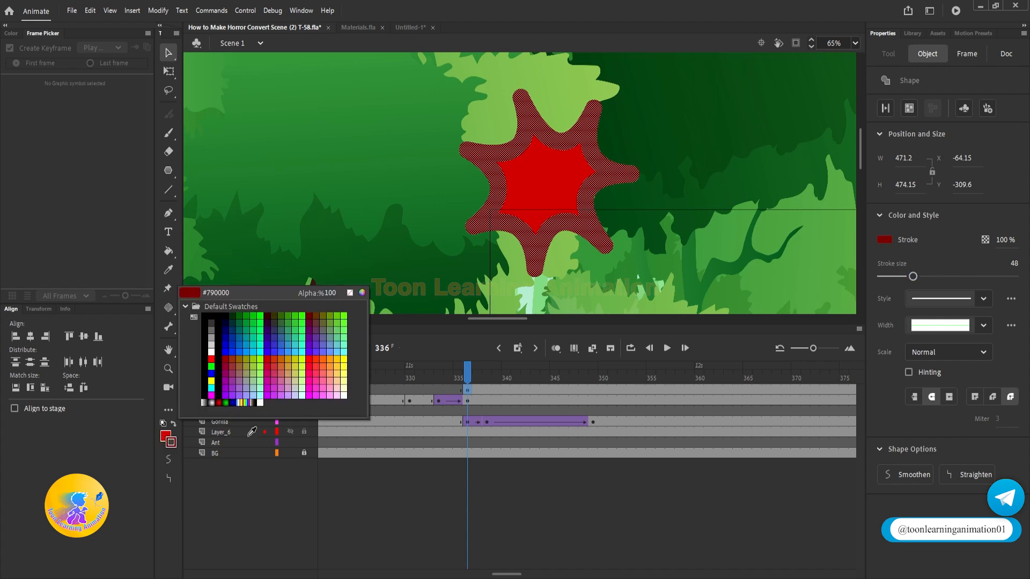
{"action": "left_click", "coordinate": [211, 381]}
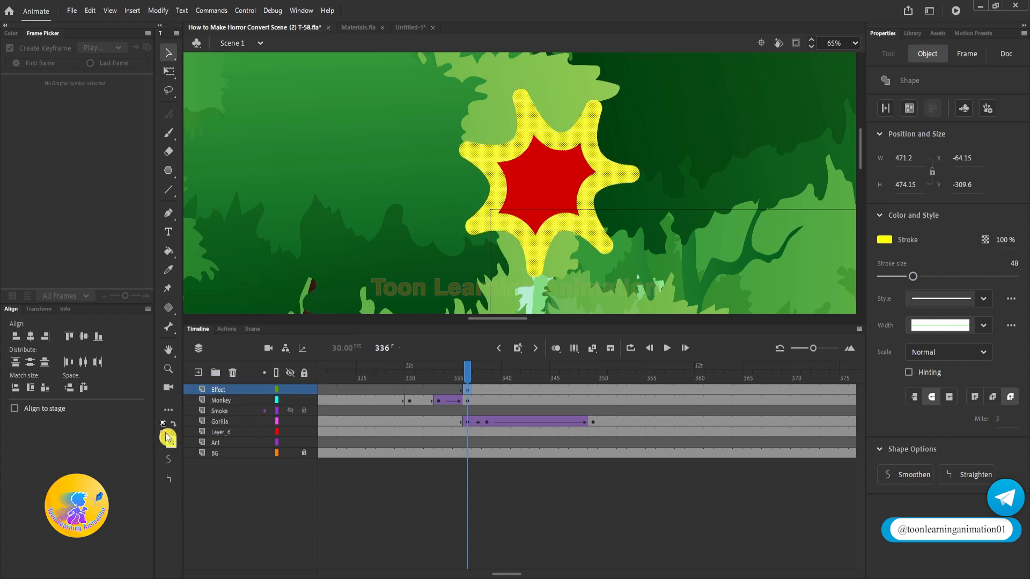
Recolour the burst's fill to pure red, #FF0000.
{"action": "left_click", "coordinate": [166, 437]}
{"action": "left_click", "coordinate": [215, 364]}
{"action": "left_click", "coordinate": [539, 180]}
{"action": "left_click", "coordinate": [11, 33]}
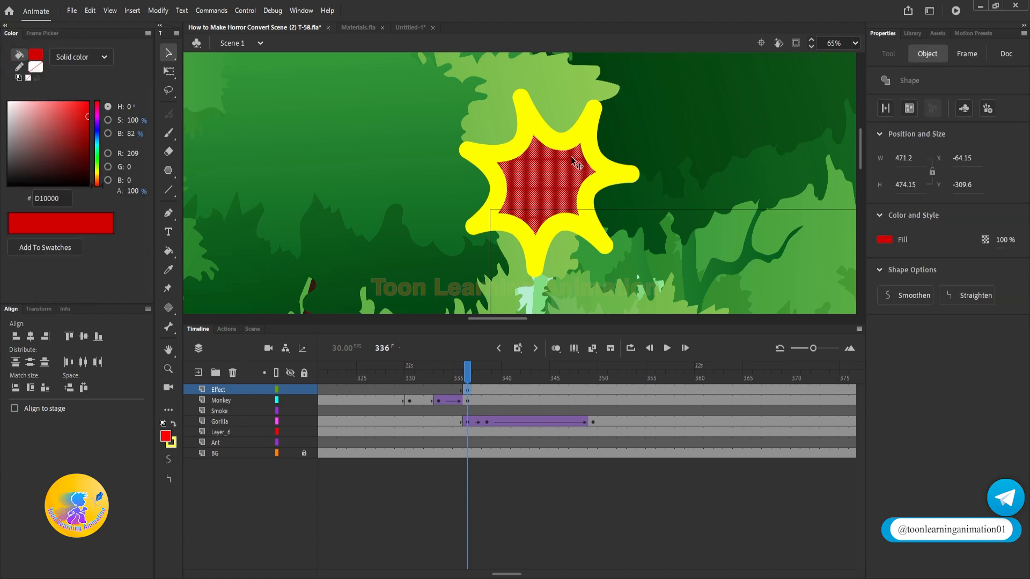
{"action": "left_click", "coordinate": [658, 132]}
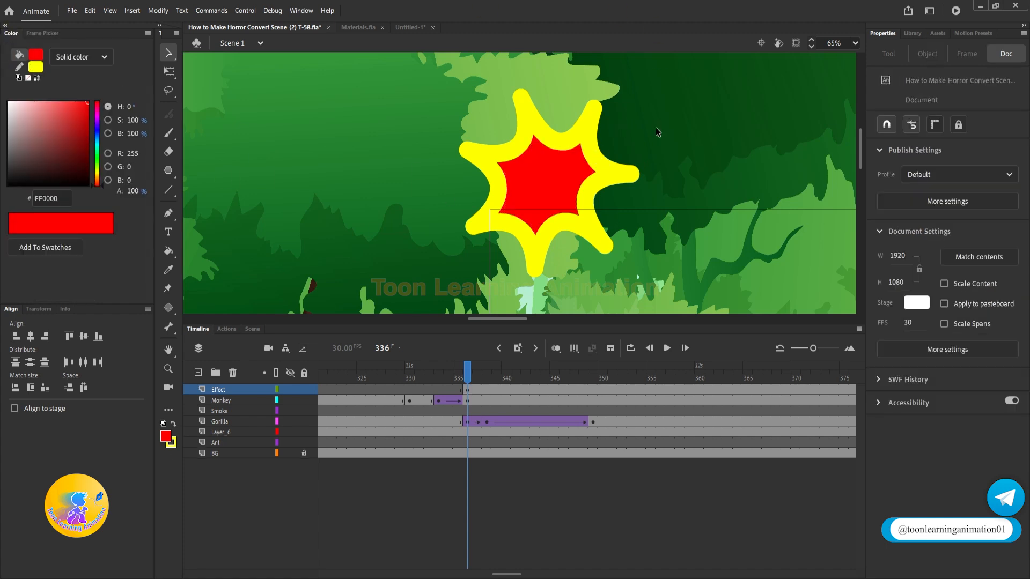
Scale the whole burst down to about 184 by 185 px and place it where the donkey's hoof meets the gorilla's face.
{"action": "double_click", "coordinate": [561, 175]}
{"action": "key", "text": "q"}
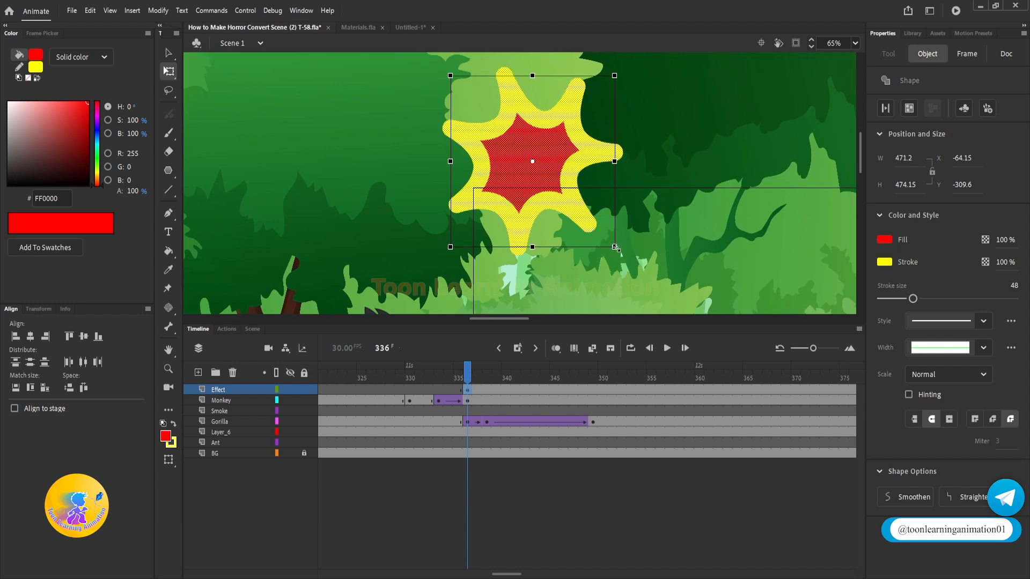
{"action": "key", "text": "ctrl+2"}
{"action": "left_click_drag", "start_coordinate": [544, 134], "coordinate": [500, 251]}
{"action": "scroll", "coordinate": [507, 256], "scroll_direction": "up", "scroll_amount": 3}
{"action": "left_click_drag", "start_coordinate": [561, 167], "coordinate": [504, 226]}
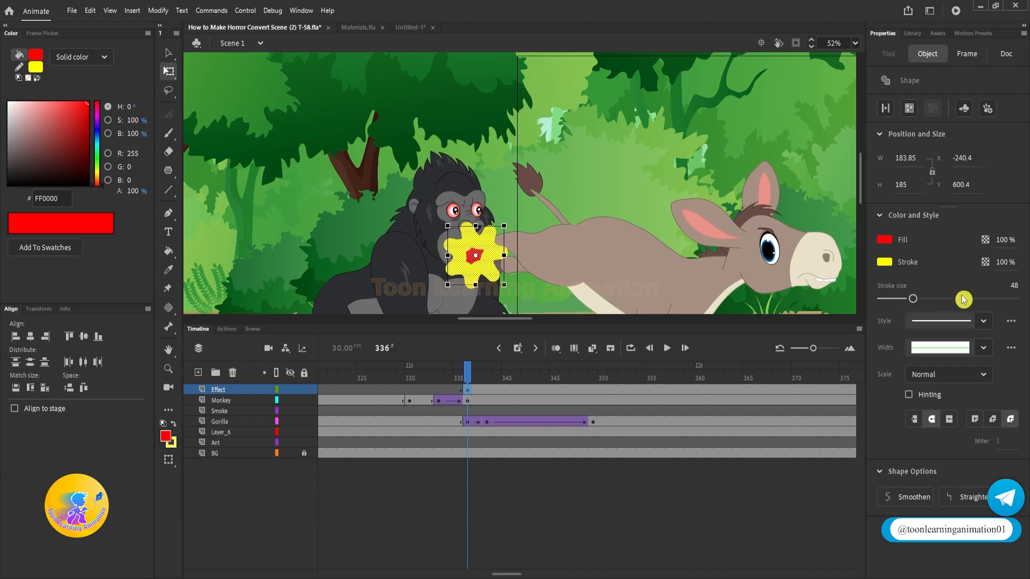
Set the shrunken burst's stroke size to 20.
{"action": "type", "text": "1"}
{"action": "left_click", "coordinate": [1010, 280]}
{"action": "type", "text": "20"}
{"action": "key", "text": "Return"}
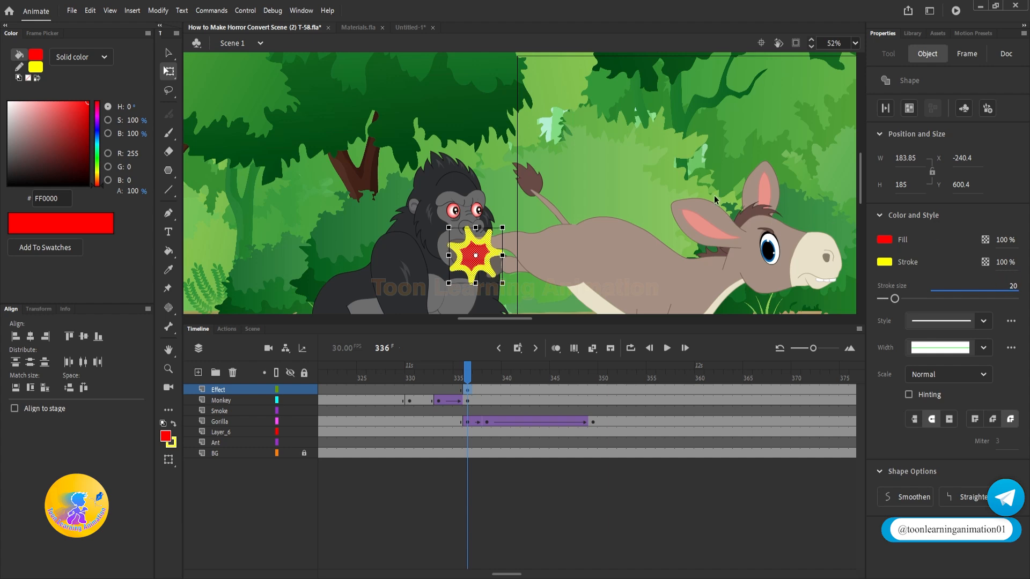
{"action": "left_click", "coordinate": [610, 155]}
Move the burst's fill and outline together slightly higher, onto the gorilla's mouth at the point of impact.
{"action": "scroll", "coordinate": [483, 257], "scroll_direction": "up", "scroll_amount": 3}
{"action": "left_click_drag", "start_coordinate": [474, 255], "coordinate": [476, 246]}
{"action": "key", "text": "ctrl+z"}
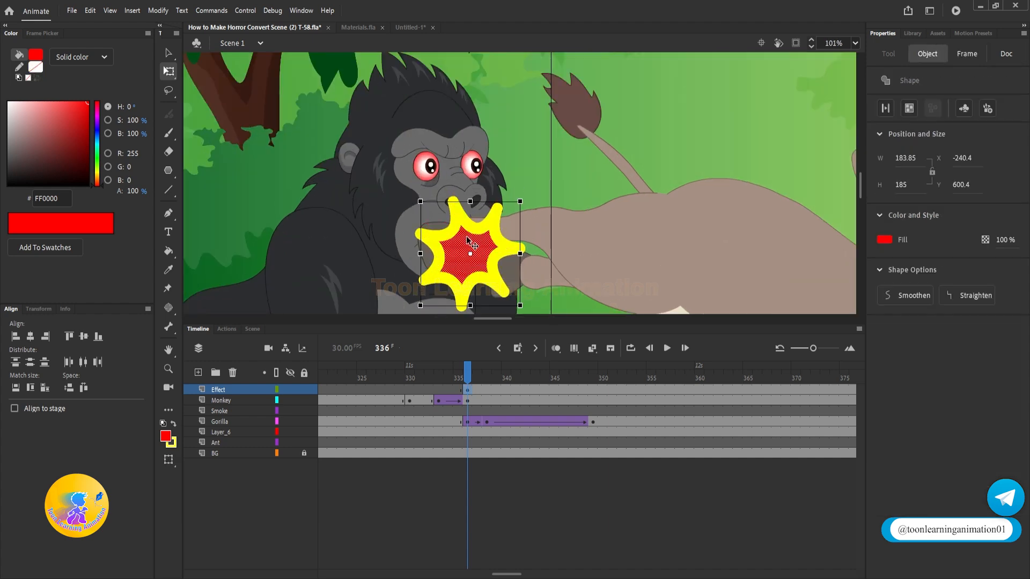
{"action": "key", "text": "v"}
{"action": "double_click", "coordinate": [465, 253]}
{"action": "left_click_drag", "start_coordinate": [465, 254], "coordinate": [466, 239]}
{"action": "left_click_drag", "start_coordinate": [657, 140], "coordinate": [636, 118]}
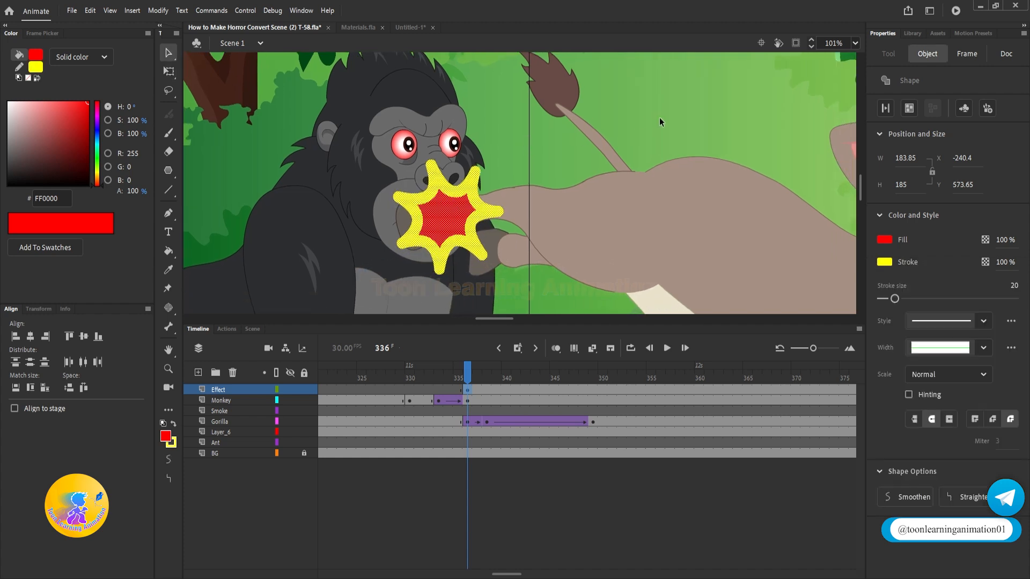
Insert a keyframe at frame 337 on the Effect layer and swap the burst's colours to a yellow fill with a red outline.
{"action": "left_click", "coordinate": [476, 393]}
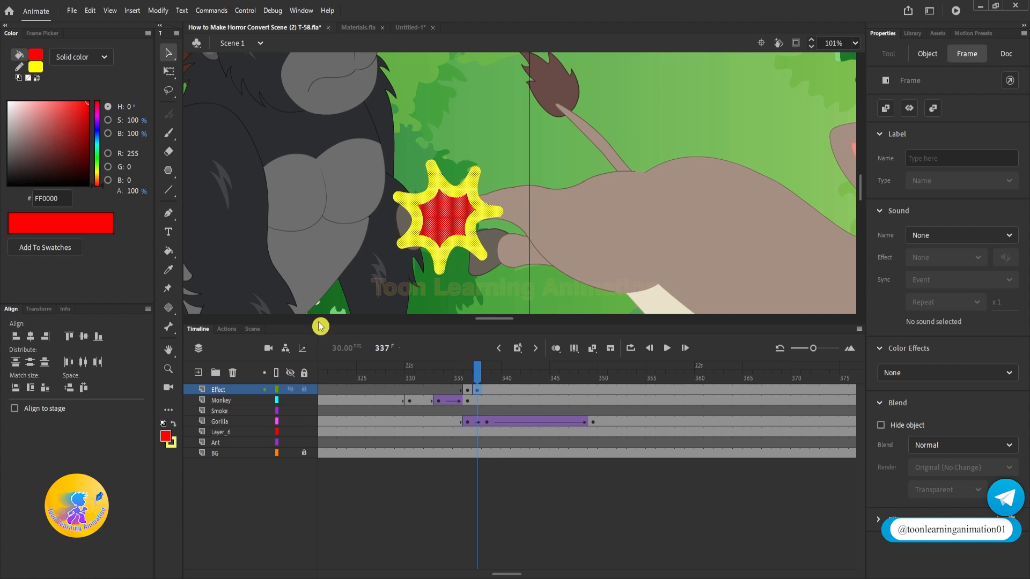
{"action": "left_click", "coordinate": [173, 424]}
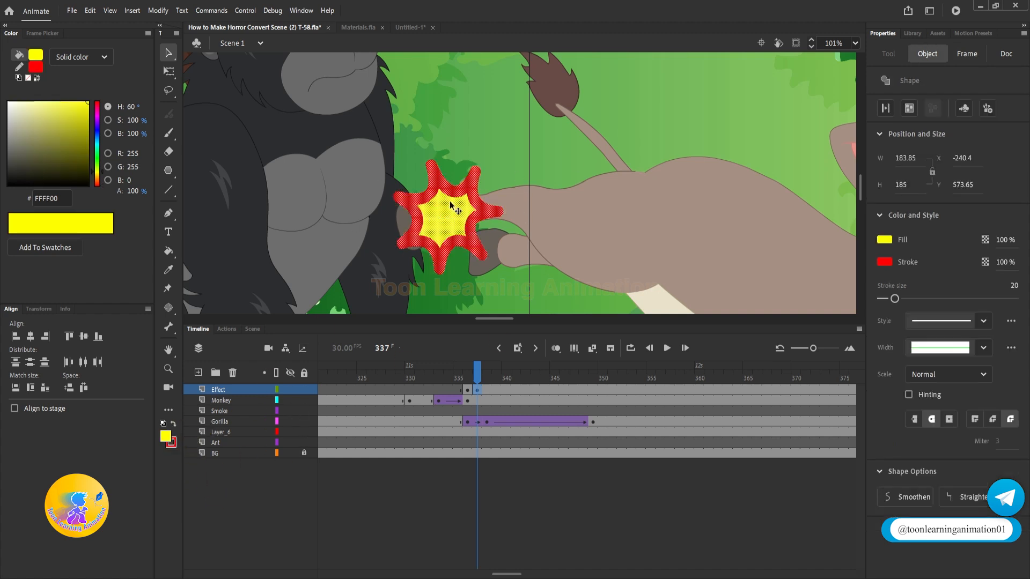
{"action": "key", "text": "q"}
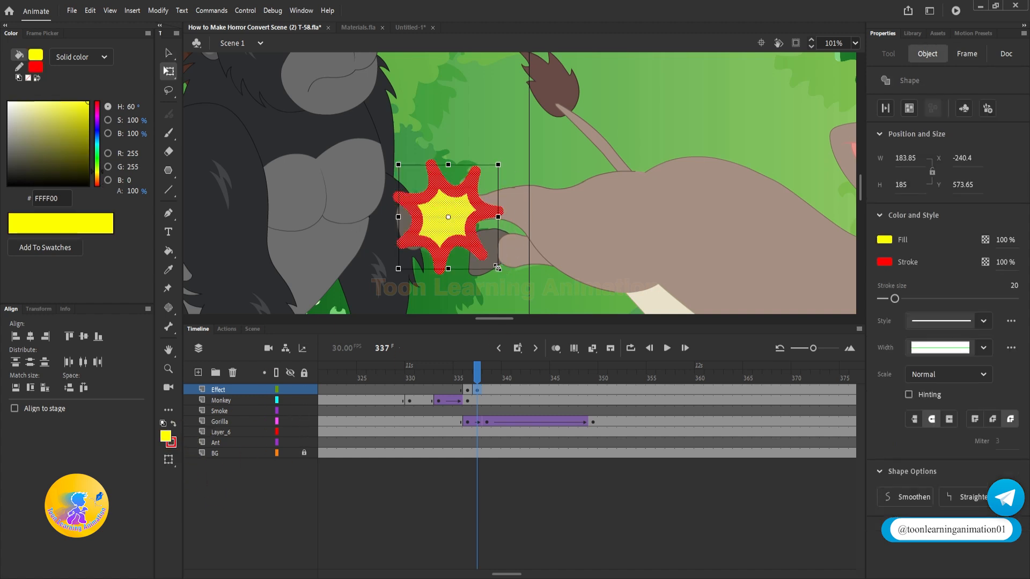
{"action": "left_click", "coordinate": [514, 282]}
Enlarge the burst's red outline to about 404 by 407 px and scale up its yellow fill so it stays inside the outline.
{"action": "left_click", "coordinate": [478, 220]}
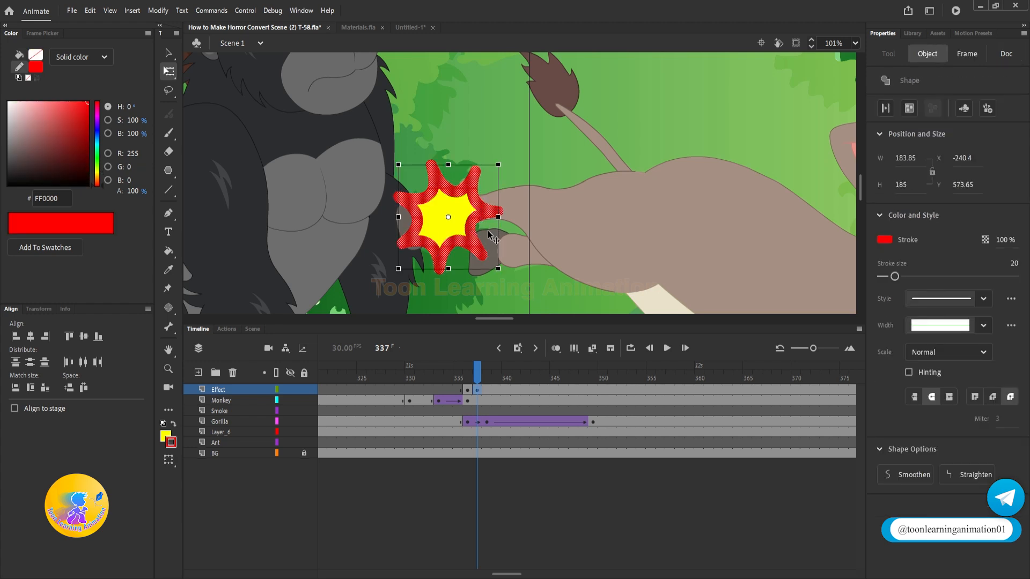
{"action": "left_click_drag", "start_coordinate": [498, 266], "coordinate": [565, 339]}
{"action": "left_click", "coordinate": [452, 234], "text": "shift"}
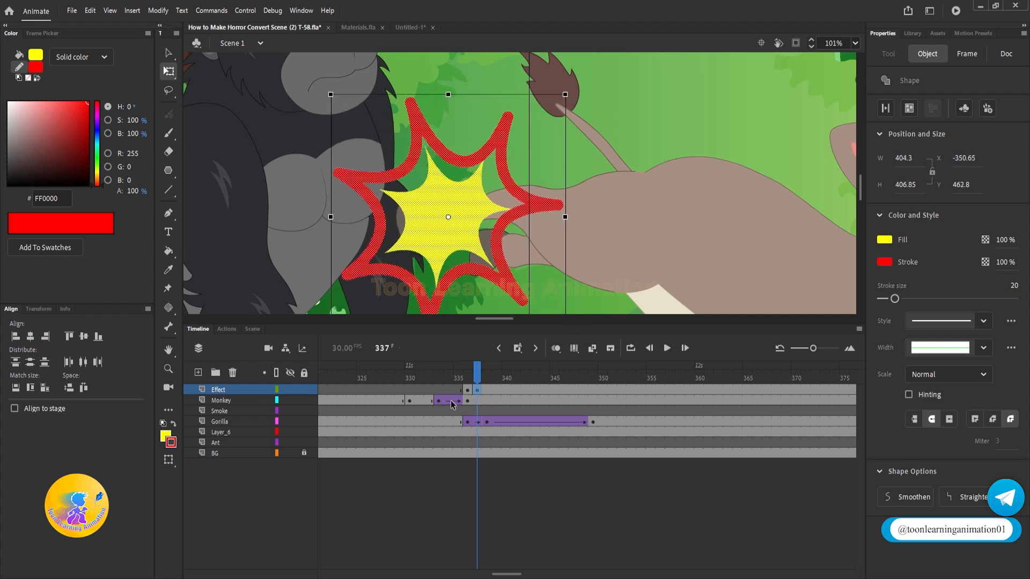
At a new keyframe on frame 338 of the Effect layer, delete the burst's red outline and enlarge the yellow fill to about 498 by 501 px.
{"action": "left_click", "coordinate": [486, 390]}
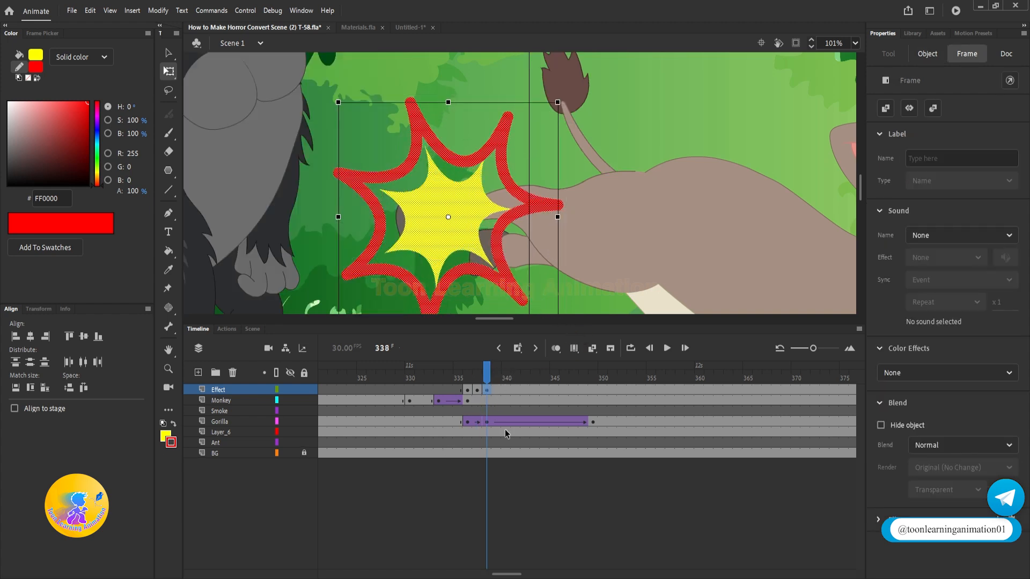
{"action": "left_click", "coordinate": [534, 499]}
{"action": "double_click", "coordinate": [534, 203]}
{"action": "key", "text": "Delete"}
{"action": "left_click", "coordinate": [436, 214]}
{"action": "left_click_drag", "start_coordinate": [515, 290], "coordinate": [624, 358]}
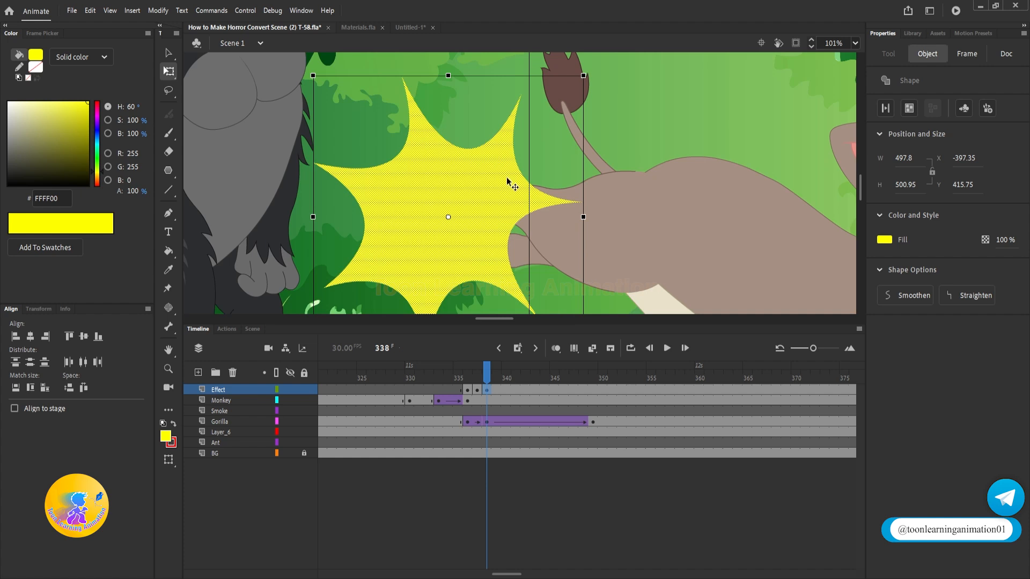
Hollow out the yellow burst by pasting a copy in place, shrinking it, recolouring it dark yellow #B6B600 and deleting it.
{"action": "key", "text": "ctrl+c"}
{"action": "key", "text": "ctrl+shift+v"}
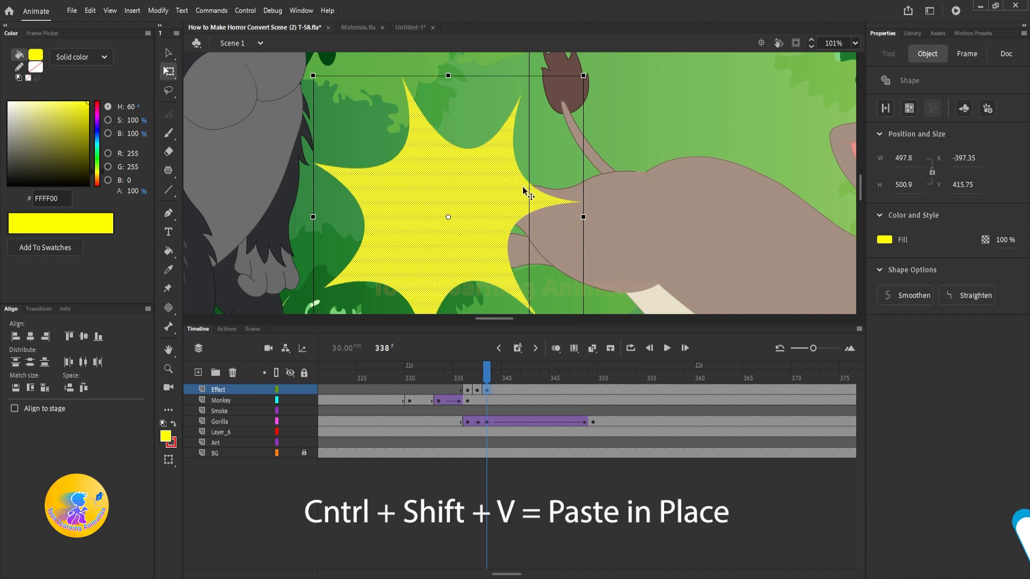
{"action": "left_click_drag", "start_coordinate": [584, 76], "coordinate": [524, 137]}
{"action": "left_click_drag", "start_coordinate": [71, 127], "coordinate": [142, 126]}
{"action": "left_click", "coordinate": [608, 144]}
{"action": "left_click", "coordinate": [460, 216]}
{"action": "key", "text": "Delete"}
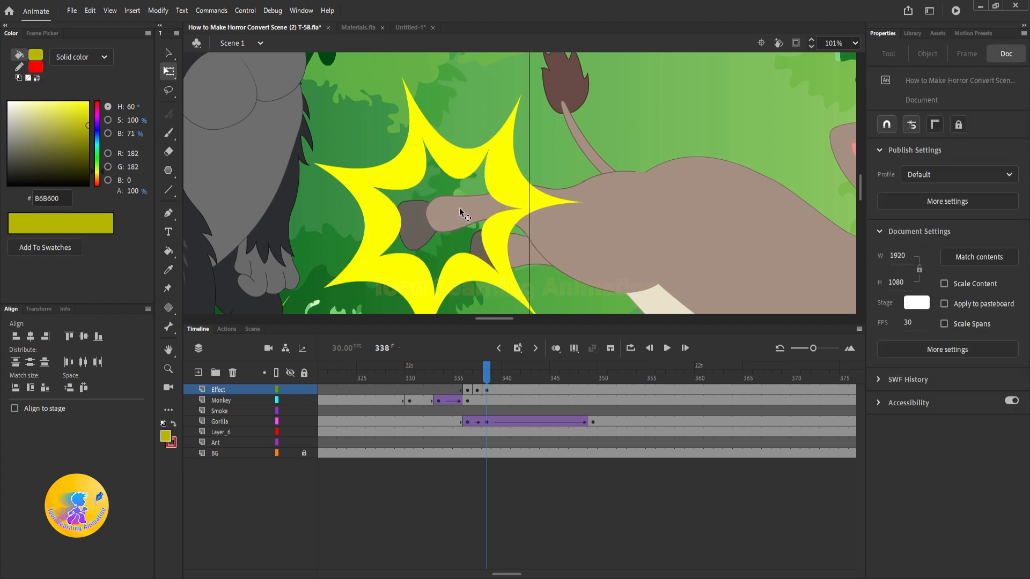
Insert a blank keyframe at frame 339 on the Effect layer to end the burst, and play back the whole kick.
{"action": "key", "text": "v"}
{"action": "key", "text": "ctrl+minus"}
{"action": "left_click_drag", "start_coordinate": [621, 138], "coordinate": [617, 167]}
{"action": "left_click", "coordinate": [497, 391]}
{"action": "key", "text": "F7"}
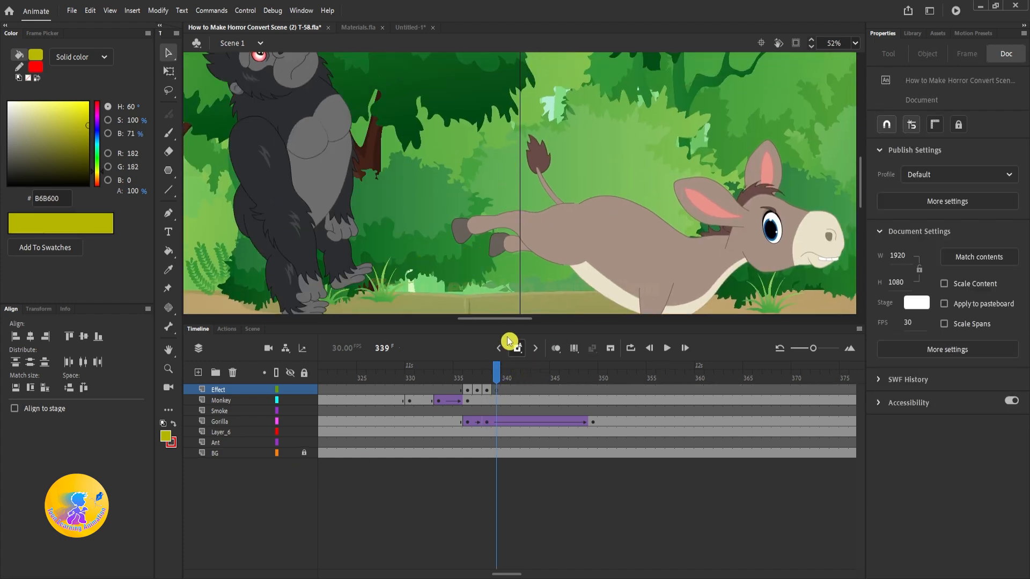
{"action": "scroll", "coordinate": [497, 246], "scroll_direction": "down", "scroll_amount": 3}
{"action": "left_click_drag", "start_coordinate": [483, 377], "coordinate": [360, 363]}
{"action": "key", "text": "Return"}
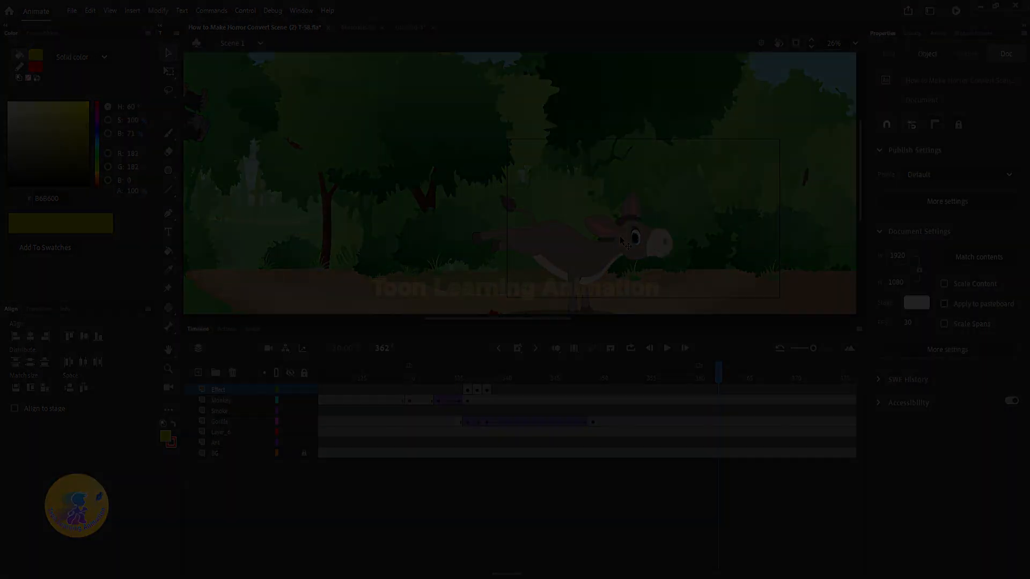